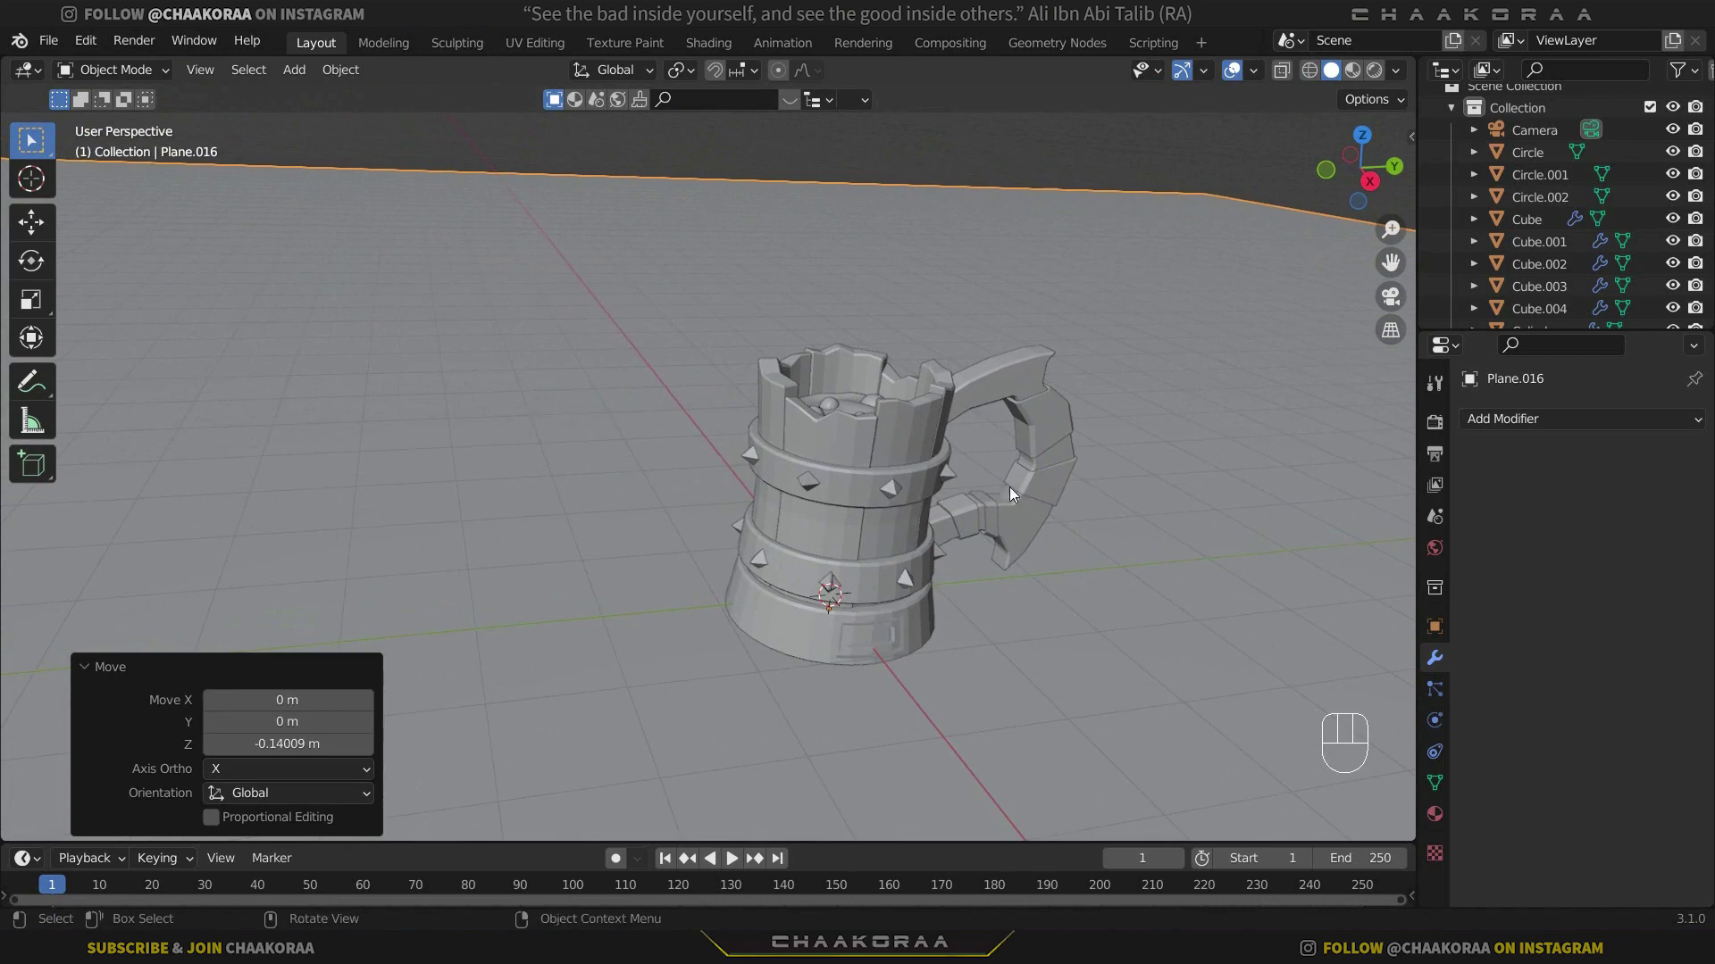
Frame the mug from a slightly raised three-quarter angle and align the scene camera to this view
{"action": "middle_click_drag", "start_coordinate": [1018, 489], "coordinate": [853, 437], "text": "shift"}
{"action": "mouse_move", "coordinate": [853, 437]}
{"action": "middle_mouse_down"}
{"action": "mouse_move", "coordinate": [872, 484]}
{"action": "mouse_move", "coordinate": [868, 451]}
{"action": "middle_mouse_up"}
{"action": "middle_click_drag", "start_coordinate": [573, 368], "coordinate": [307, 341]}
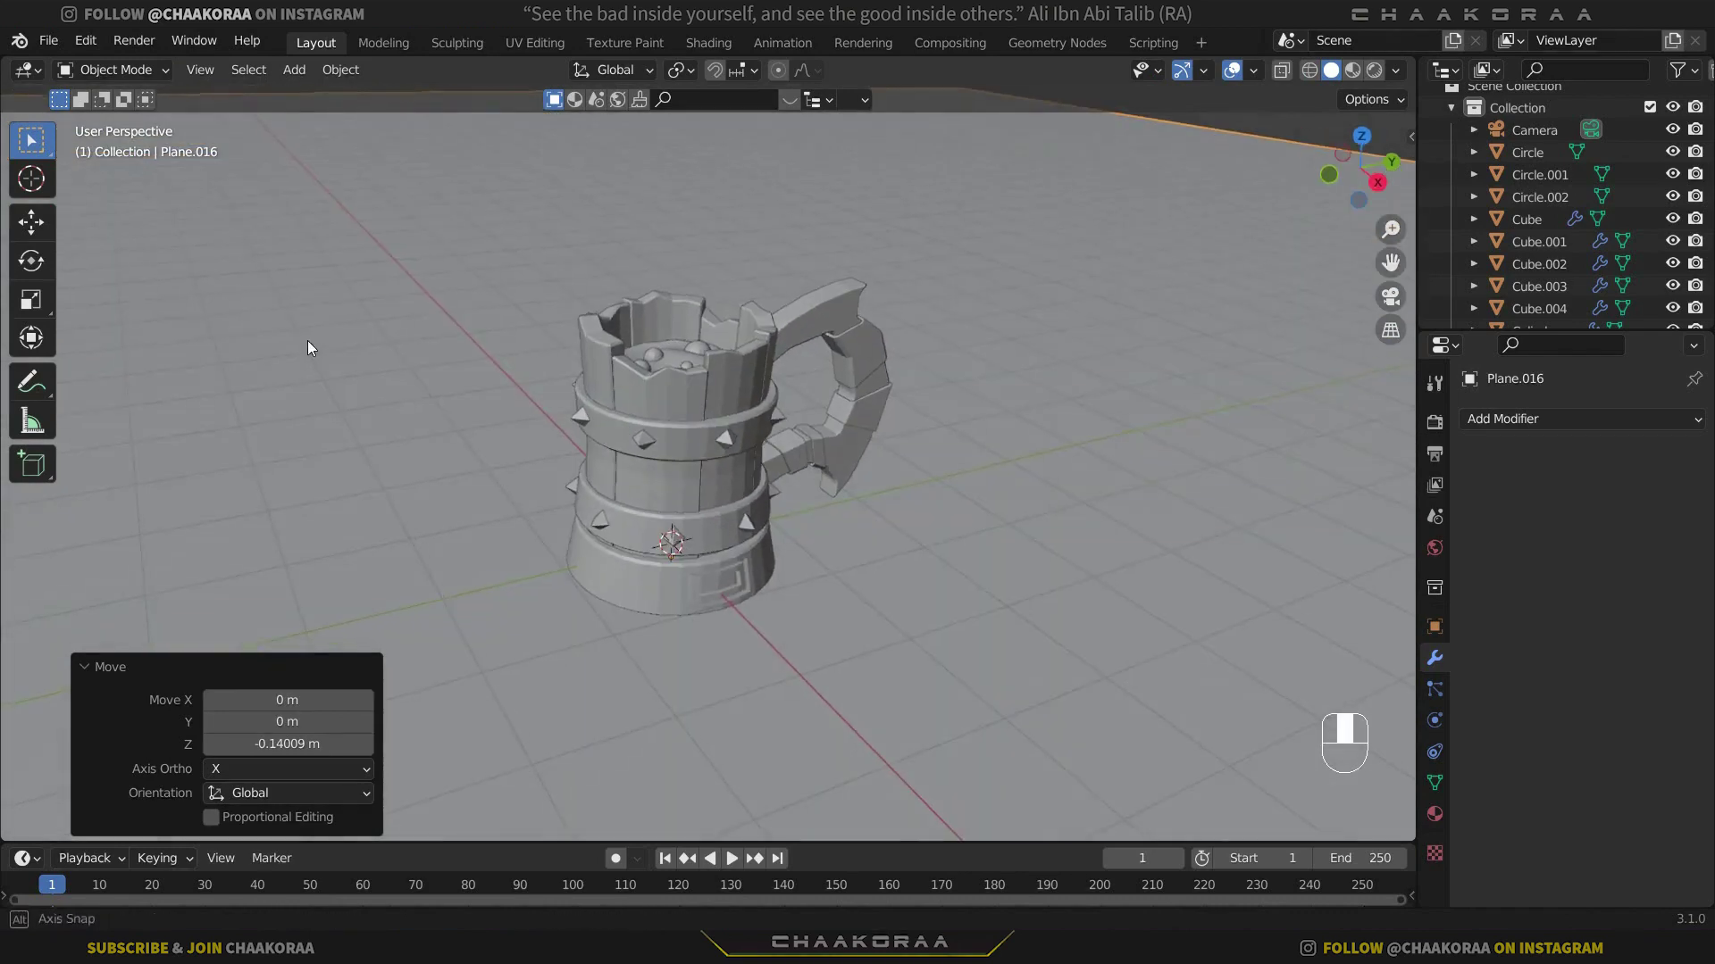
{"action": "middle_click_drag", "start_coordinate": [840, 356], "coordinate": [469, 339]}
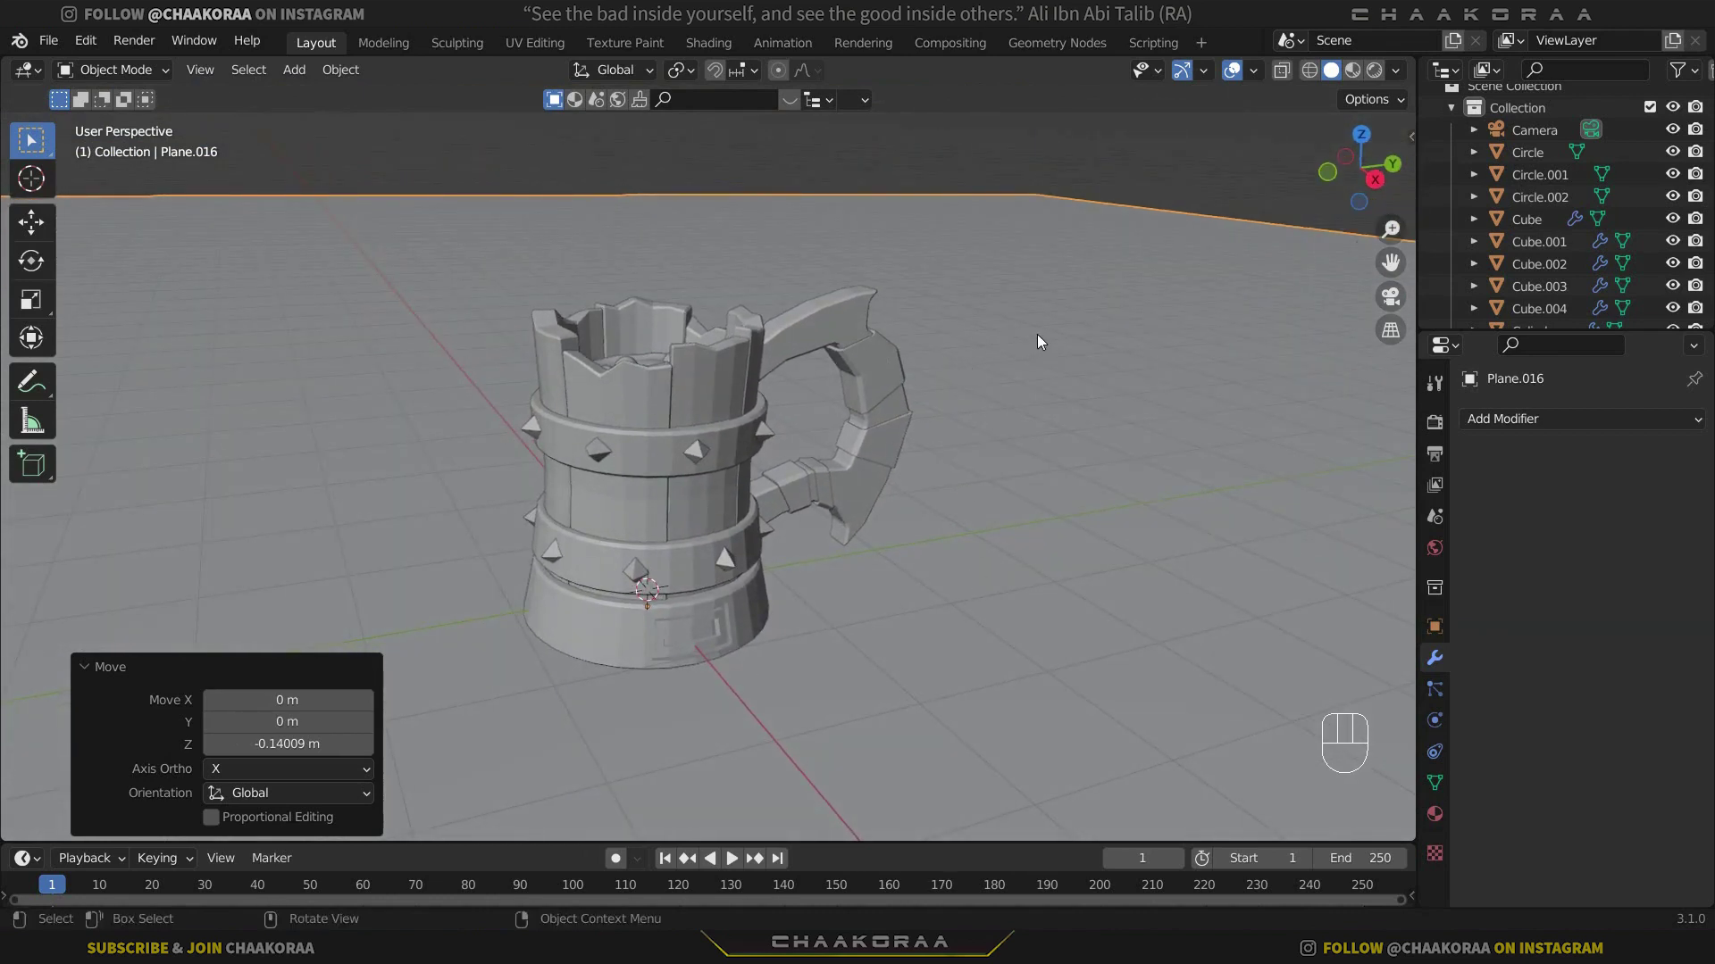
{"action": "key", "text": "ctrl+alt+KP_0"}
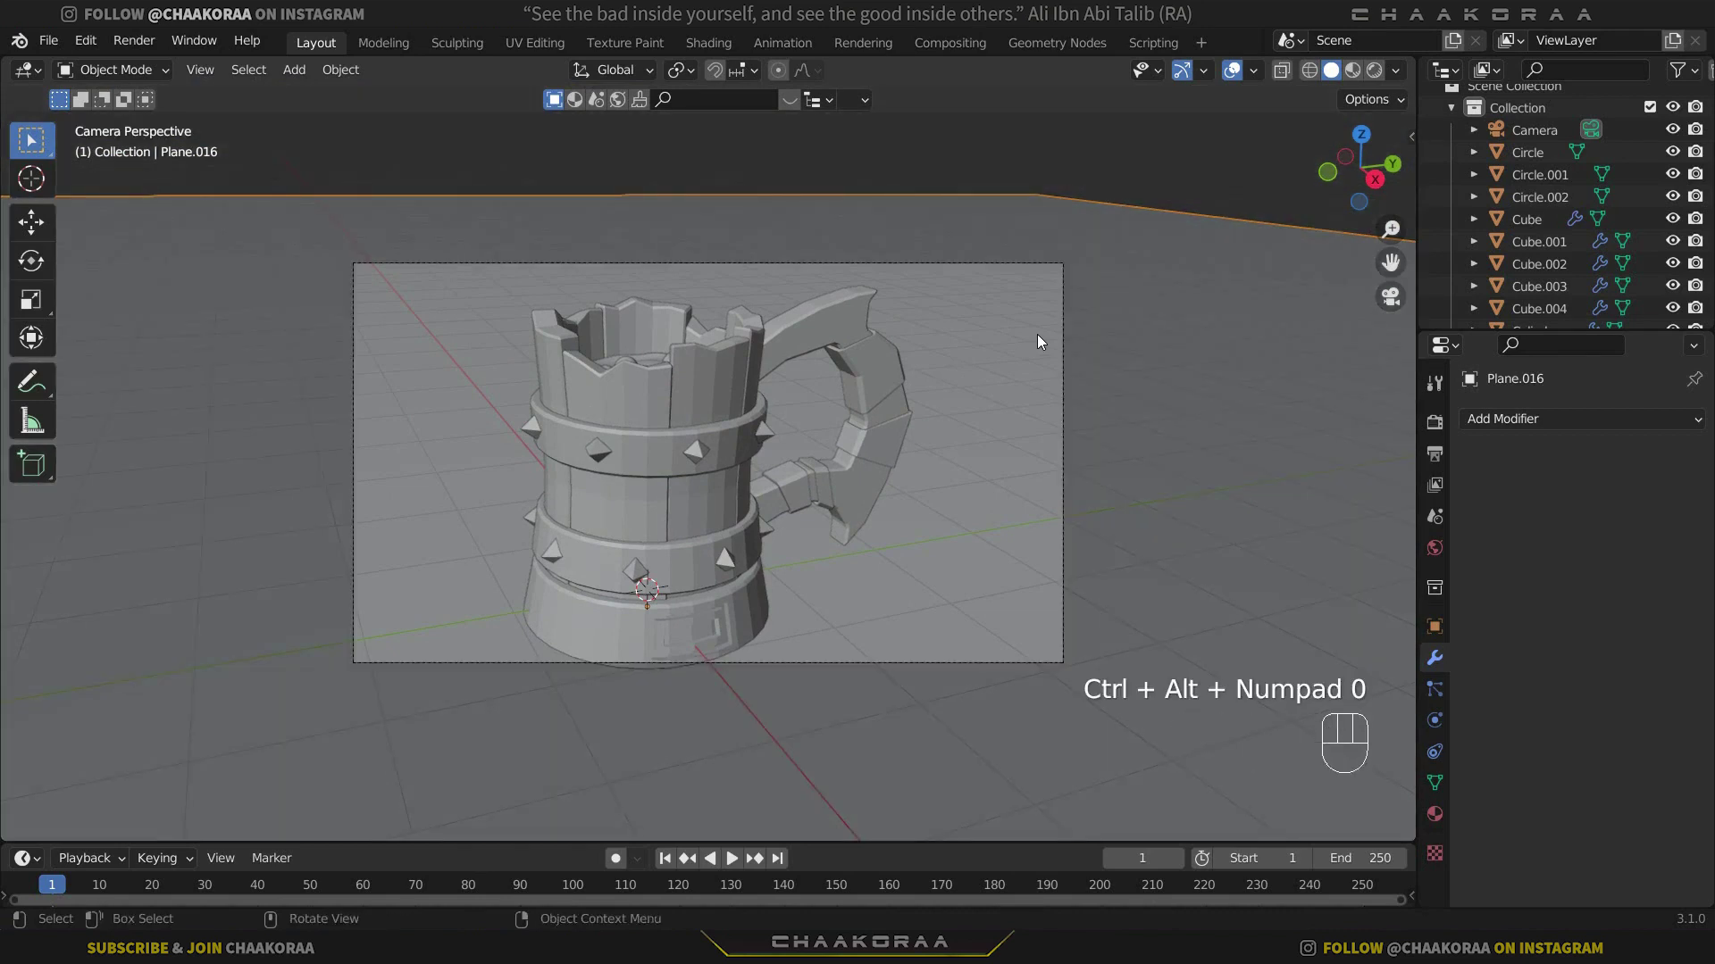
Select the camera and set its lens focal length to 80 mm
{"action": "left_click", "coordinate": [1523, 132]}
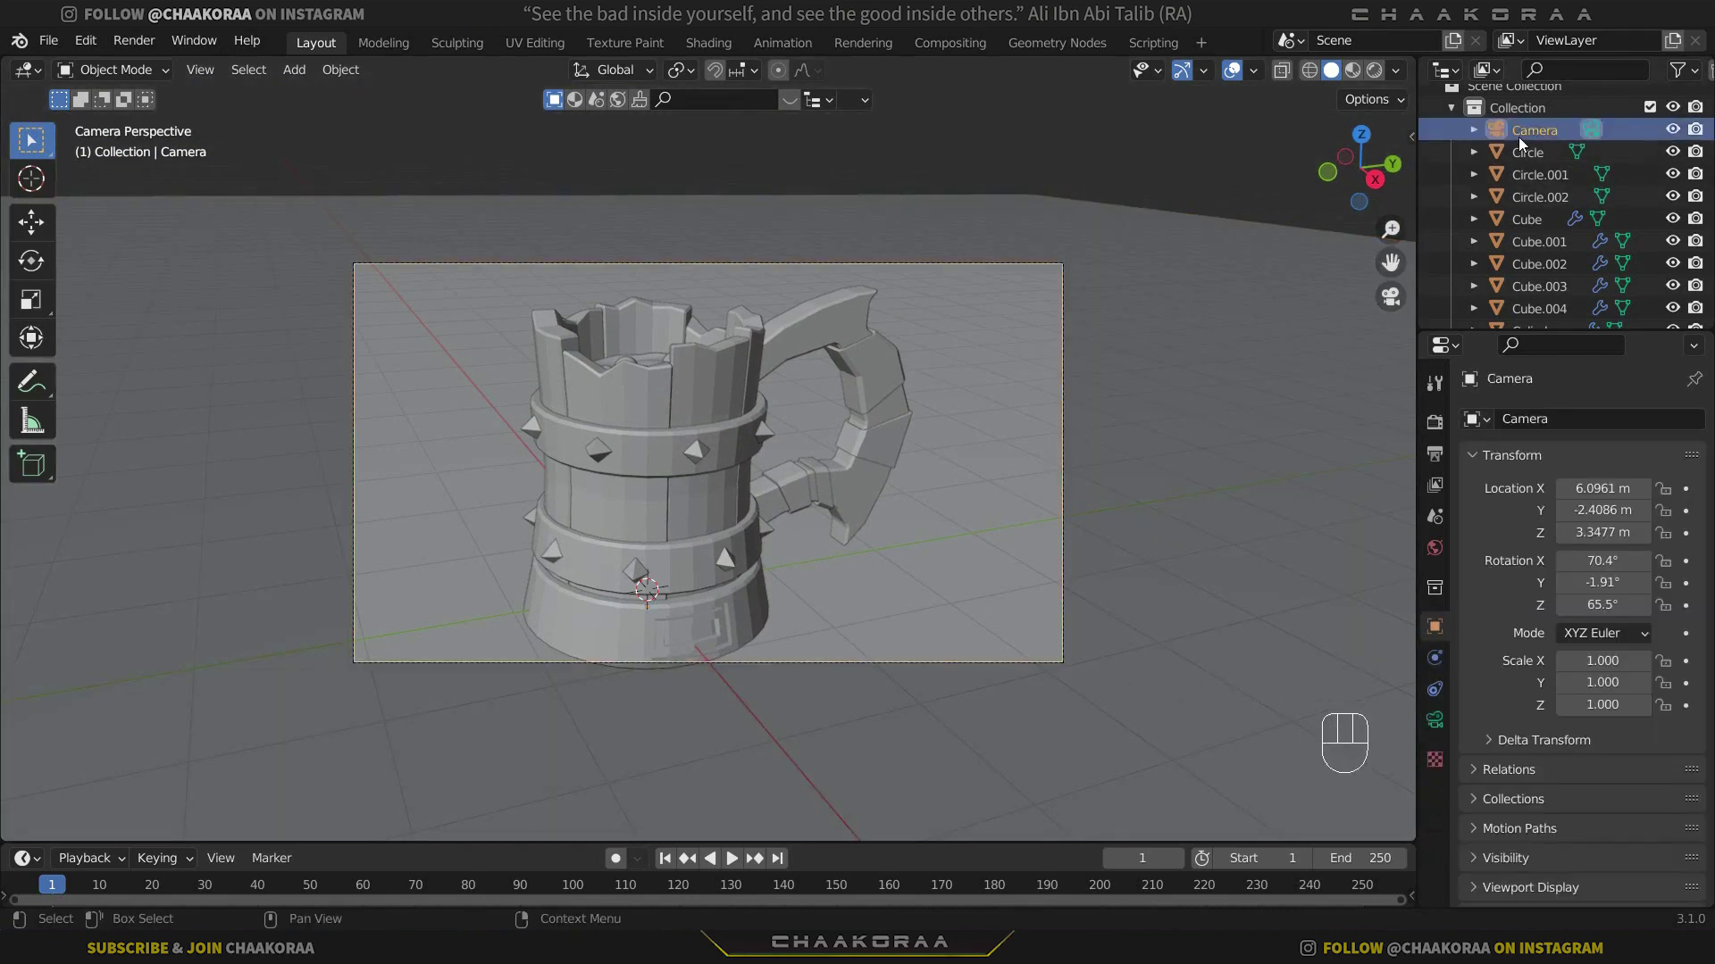
{"action": "left_click", "coordinate": [1434, 720]}
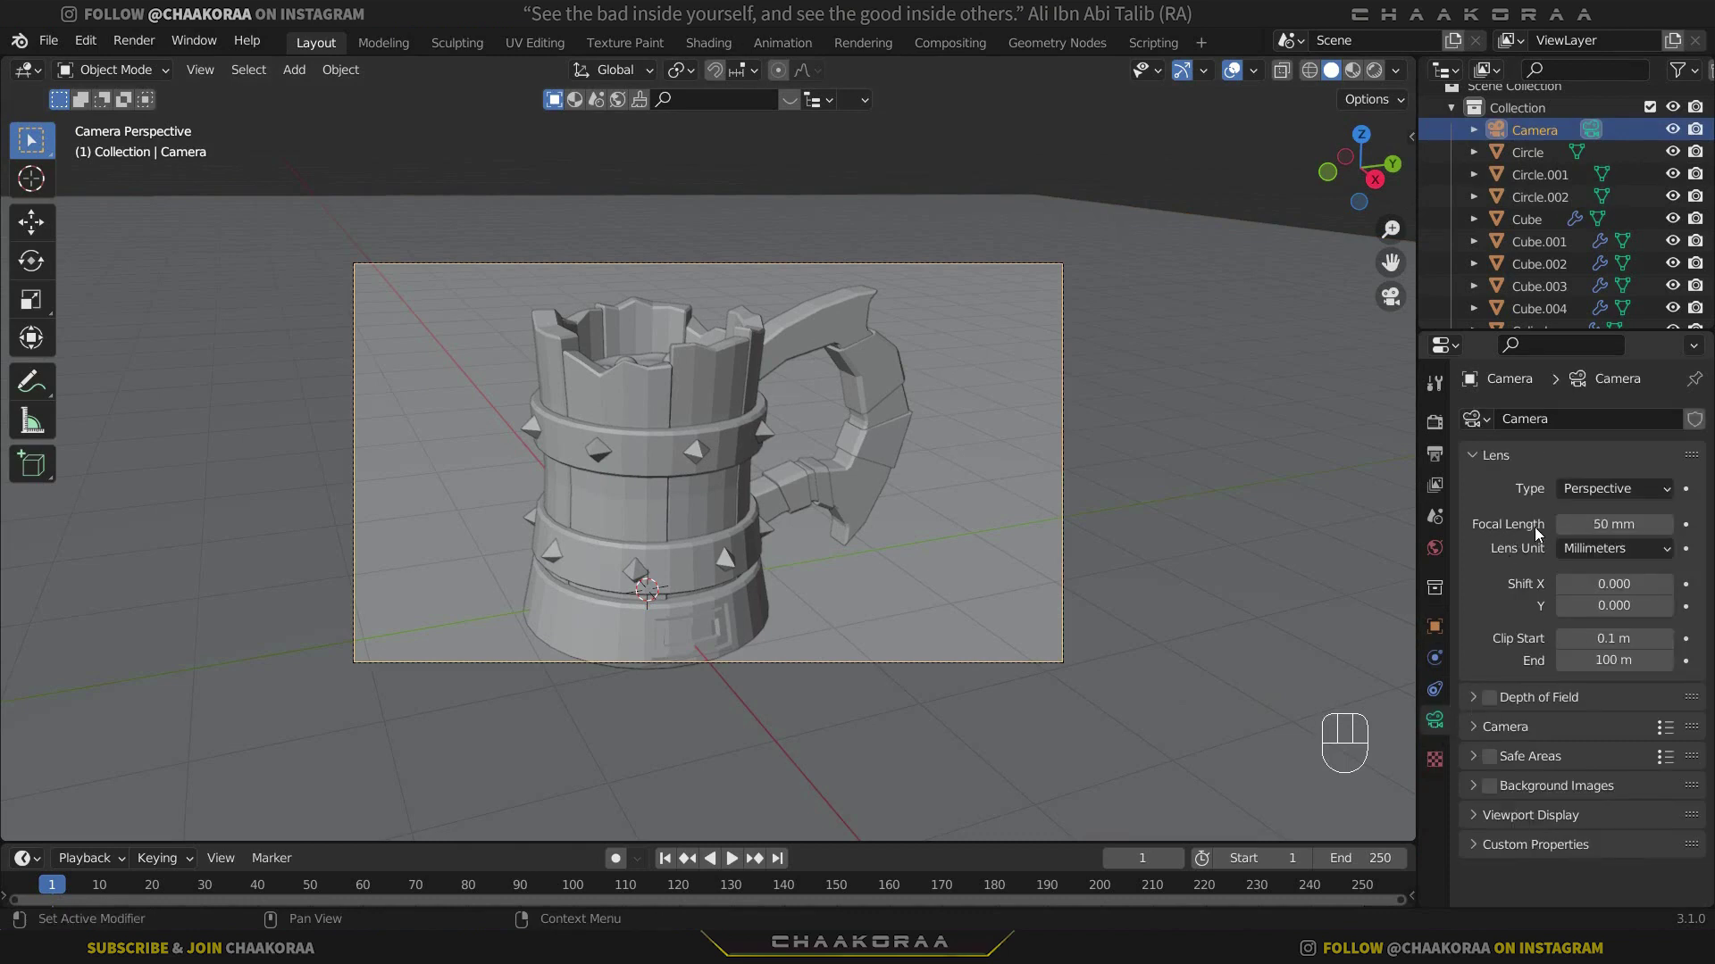
{"action": "left_click", "coordinate": [1618, 529]}
{"action": "type", "text": "80"}
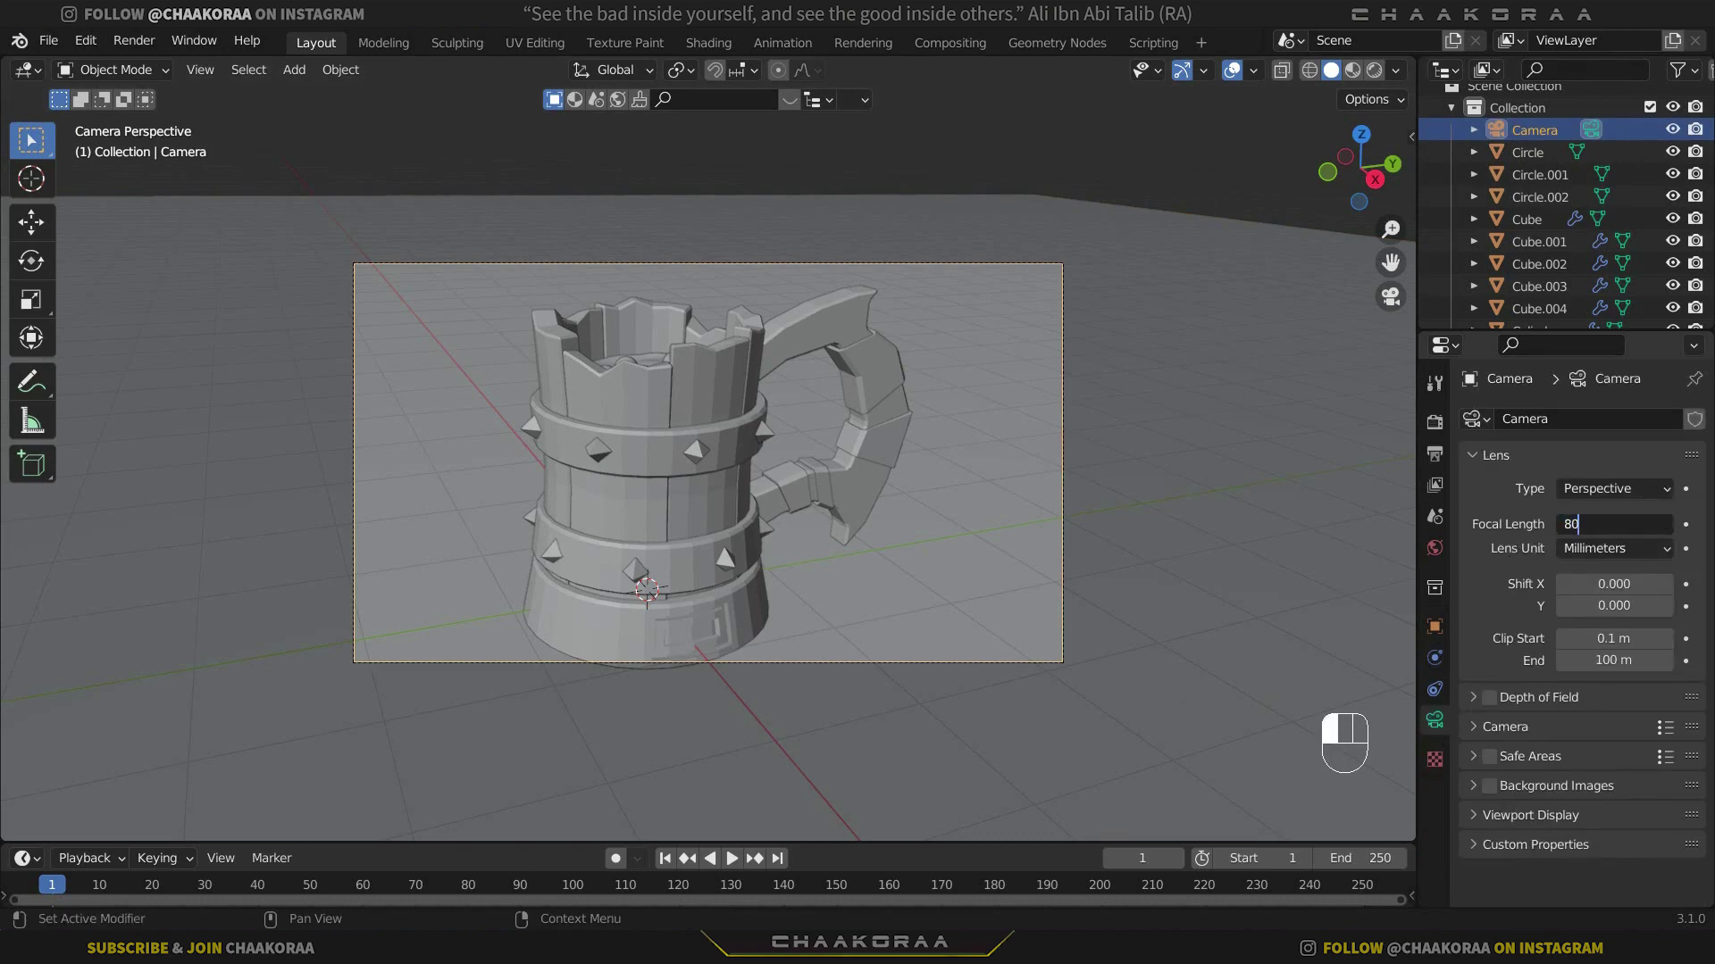
{"action": "key", "text": "Return"}
Lock the camera to the view and reframe it so the whole mug sits centred inside the camera frame
{"action": "key", "text": "n"}
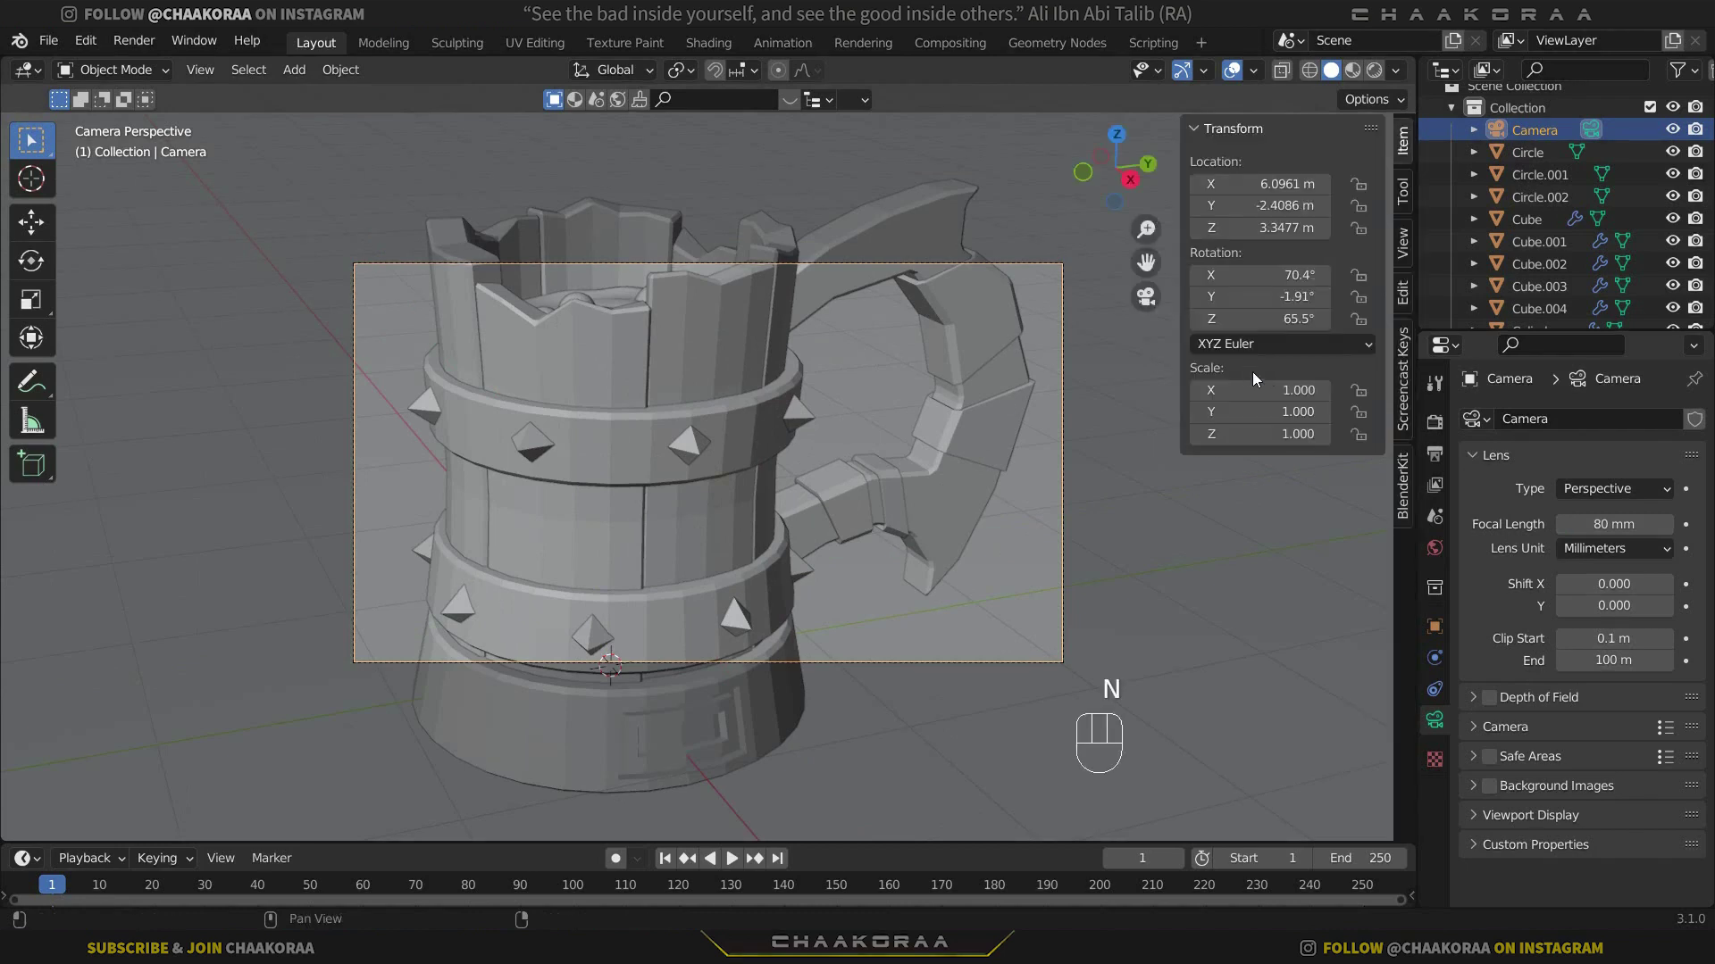
{"action": "left_click", "coordinate": [1402, 240]}
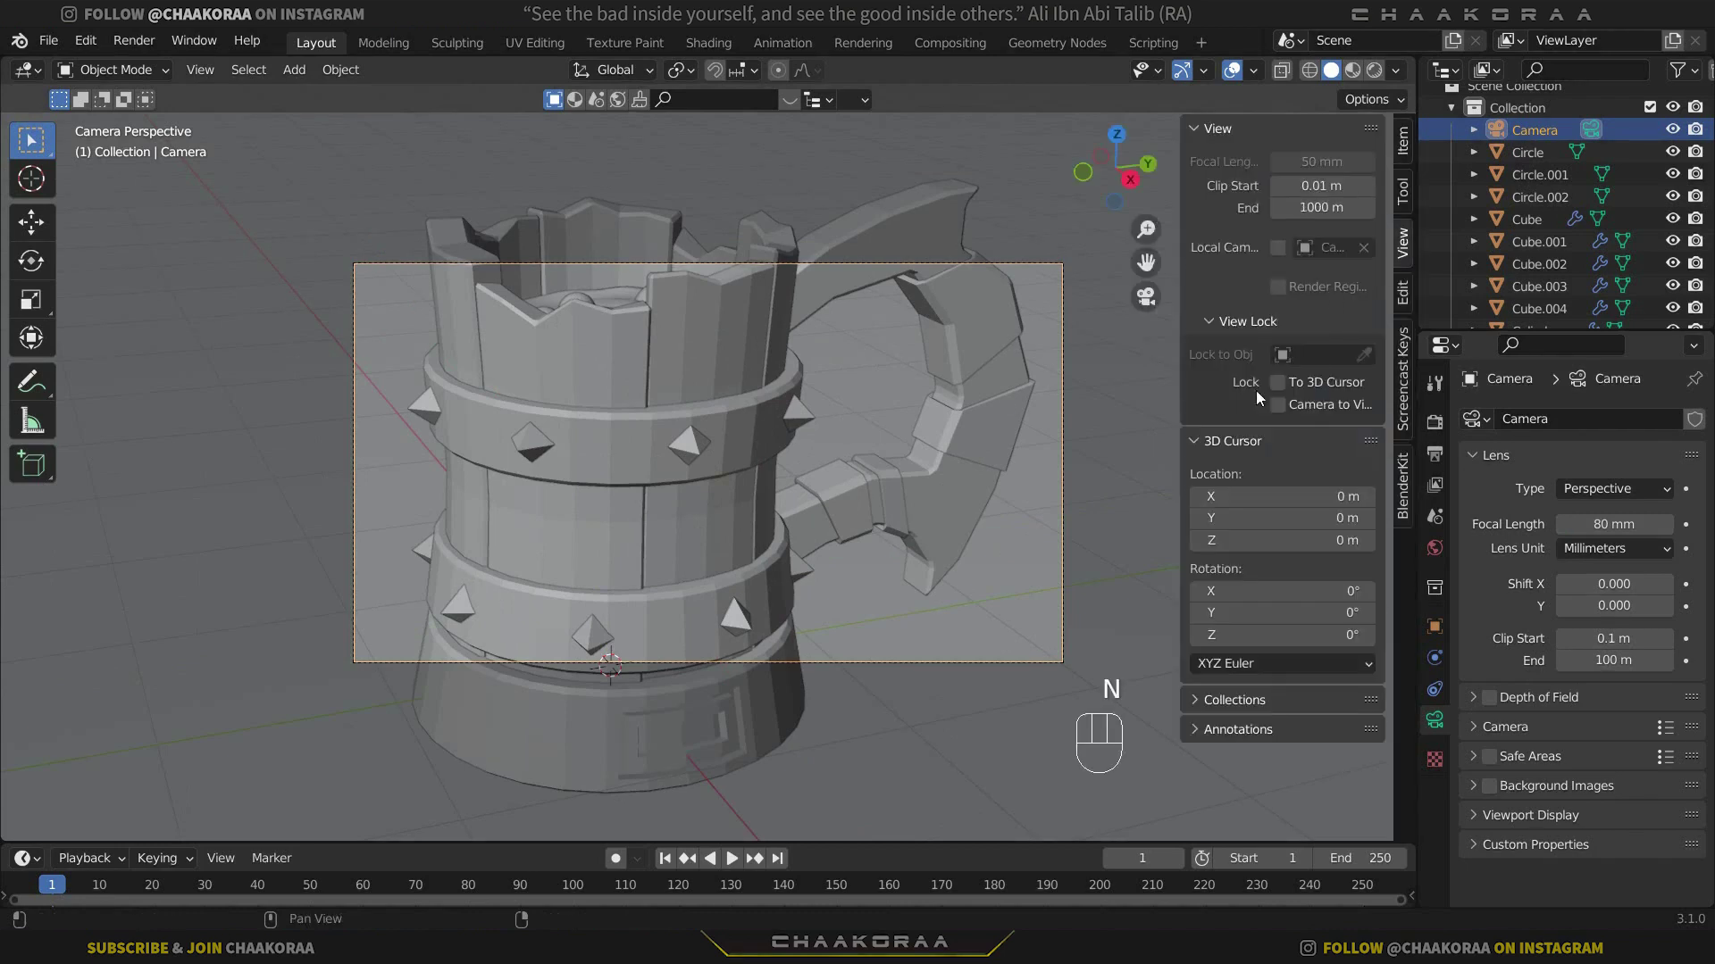
{"action": "key", "text": "n"}
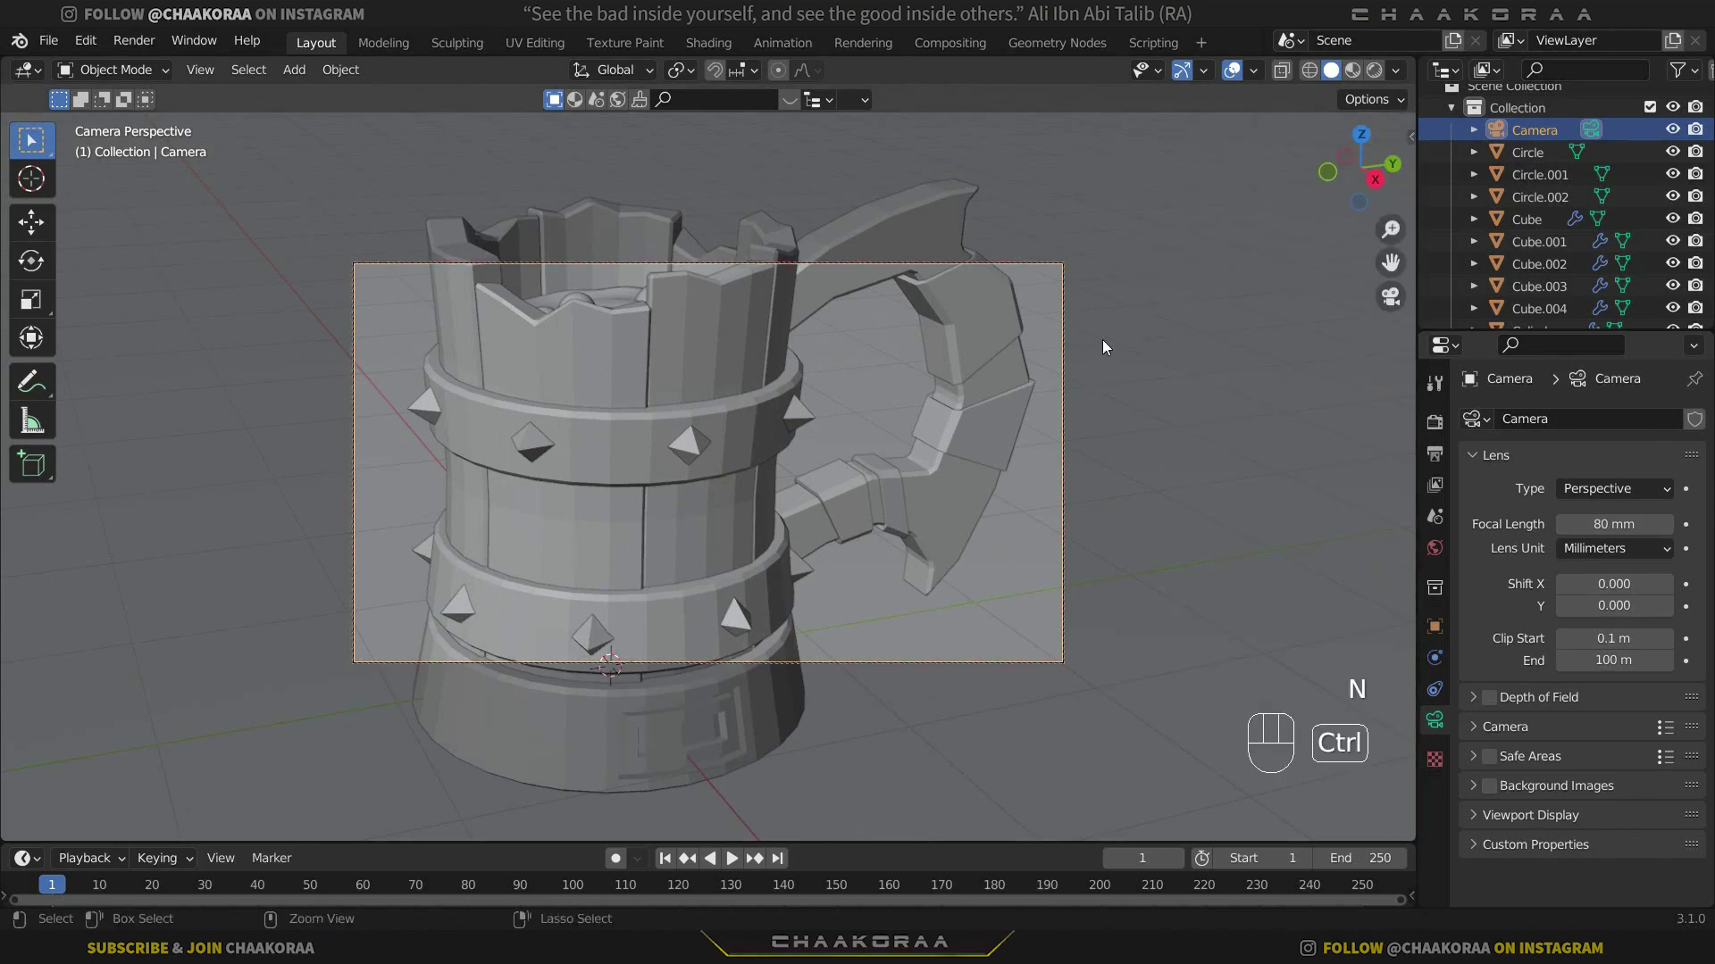
{"action": "middle_click_drag", "start_coordinate": [1103, 346], "coordinate": [1066, 459], "text": "ctrl"}
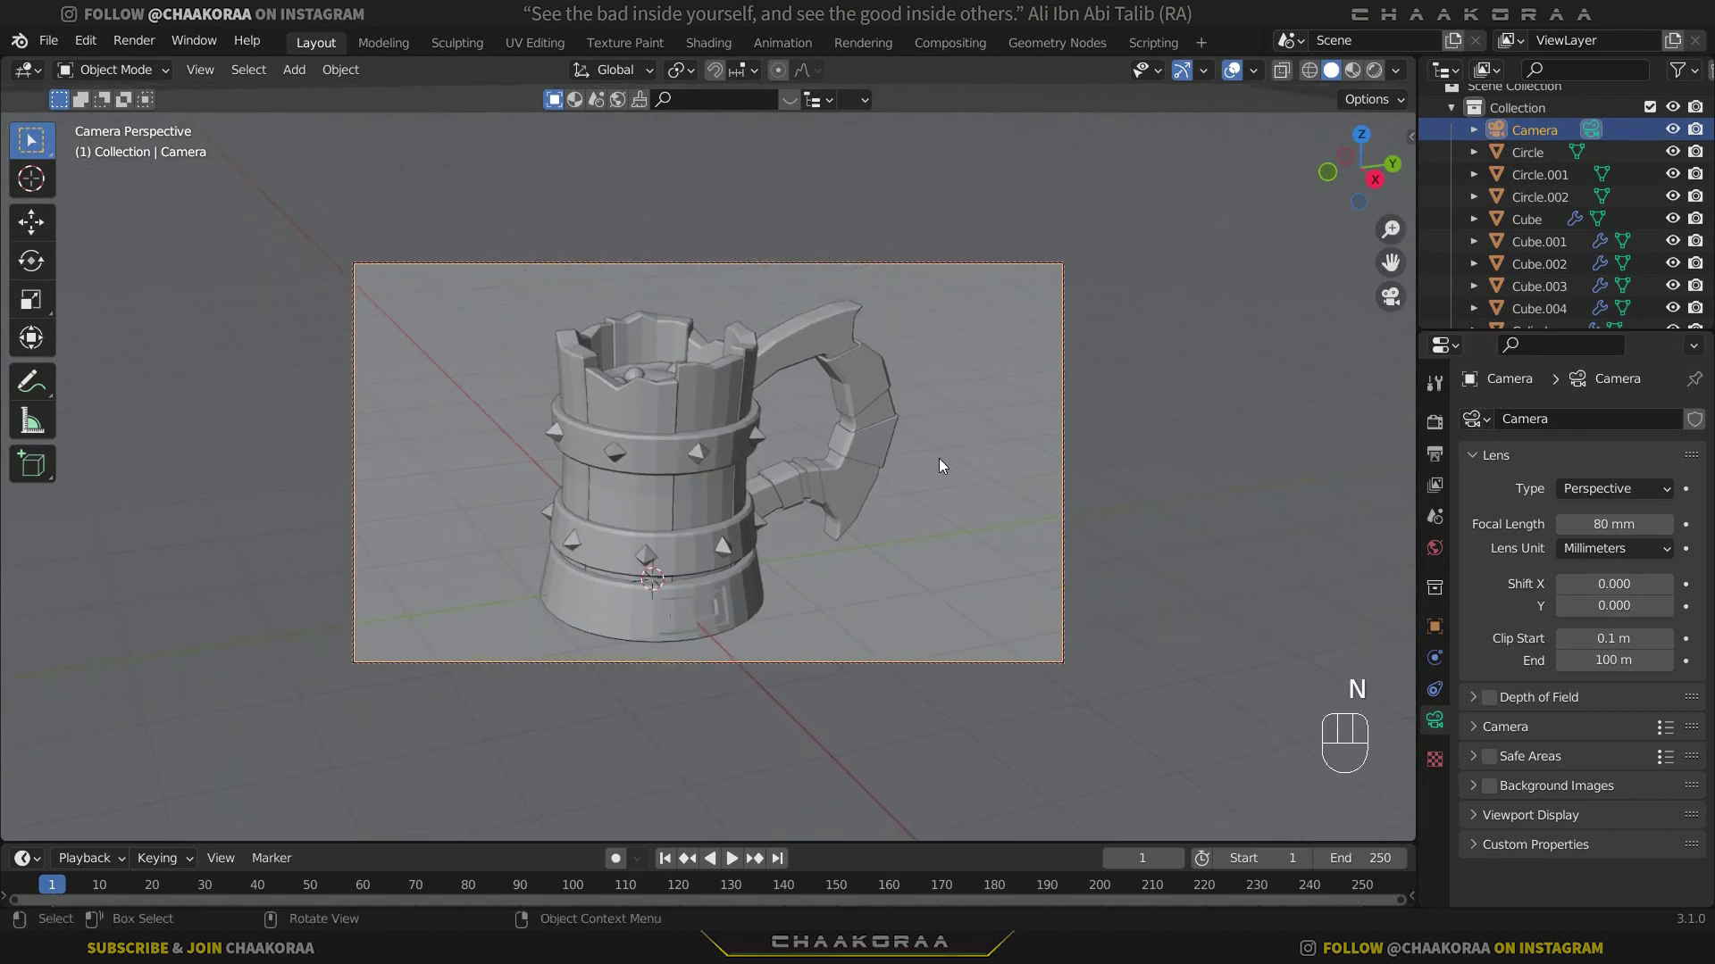
{"action": "middle_click_drag", "start_coordinate": [940, 458], "coordinate": [977, 459], "text": "shift"}
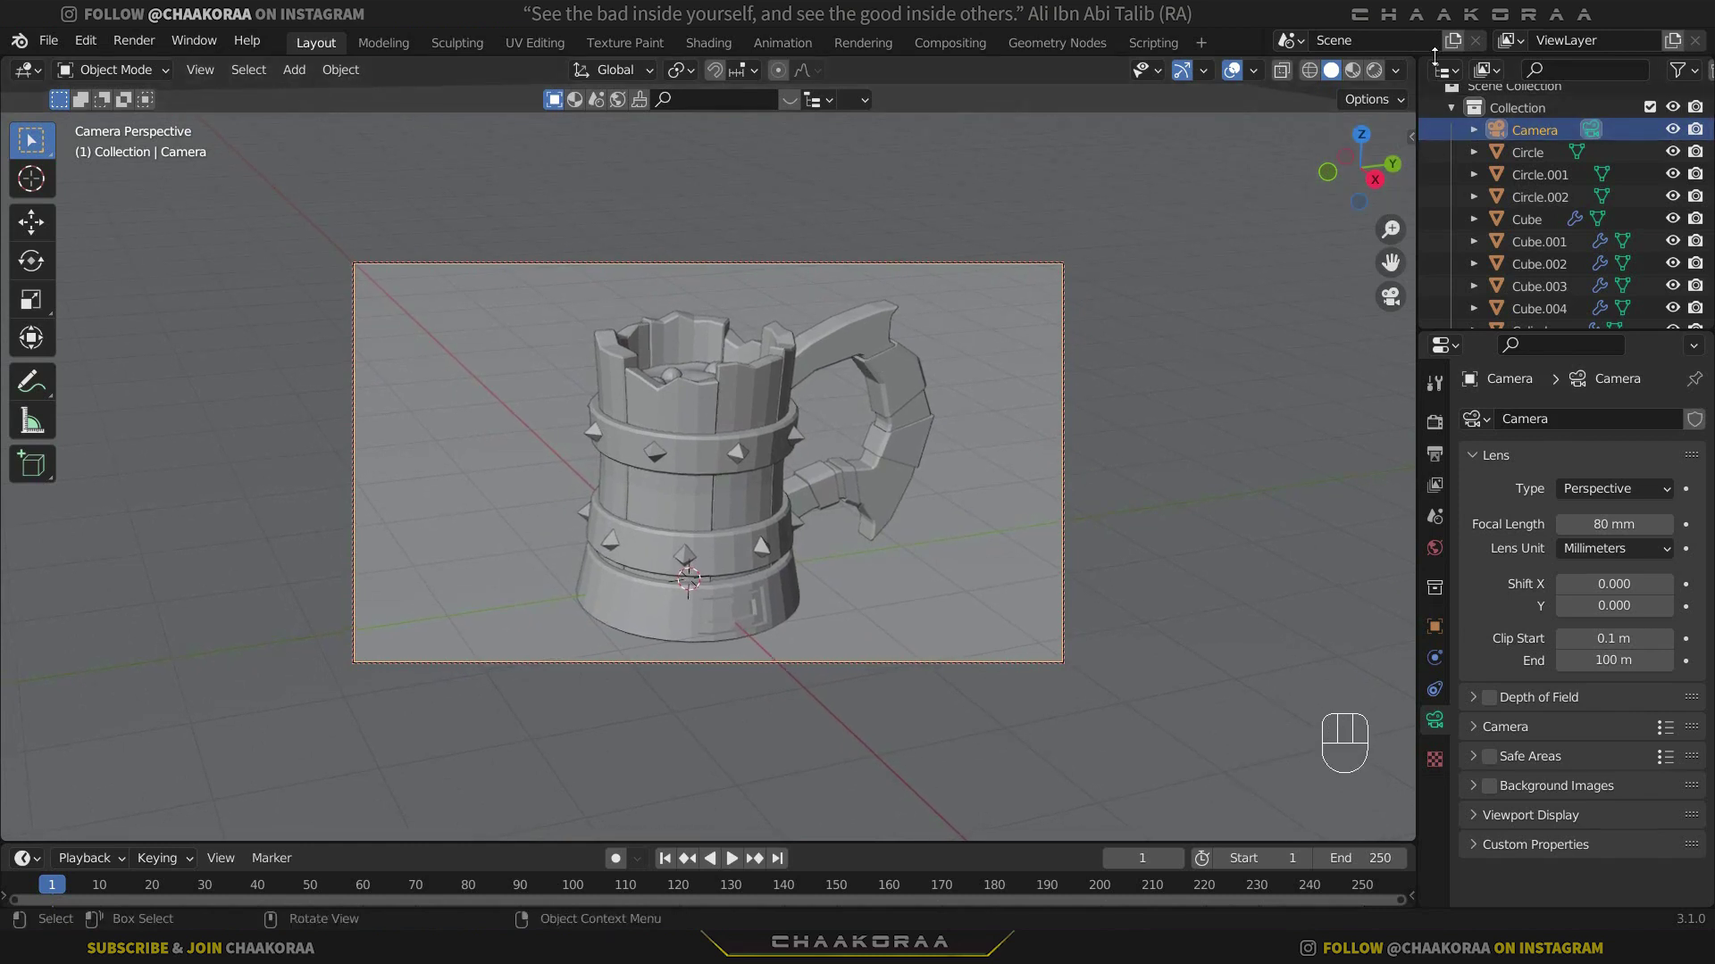
Split the 3D viewport into two side by side and turn off Camera to View in the new one
{"action": "left_click_drag", "start_coordinate": [1412, 65], "coordinate": [757, 136]}
{"action": "key", "text": "t"}
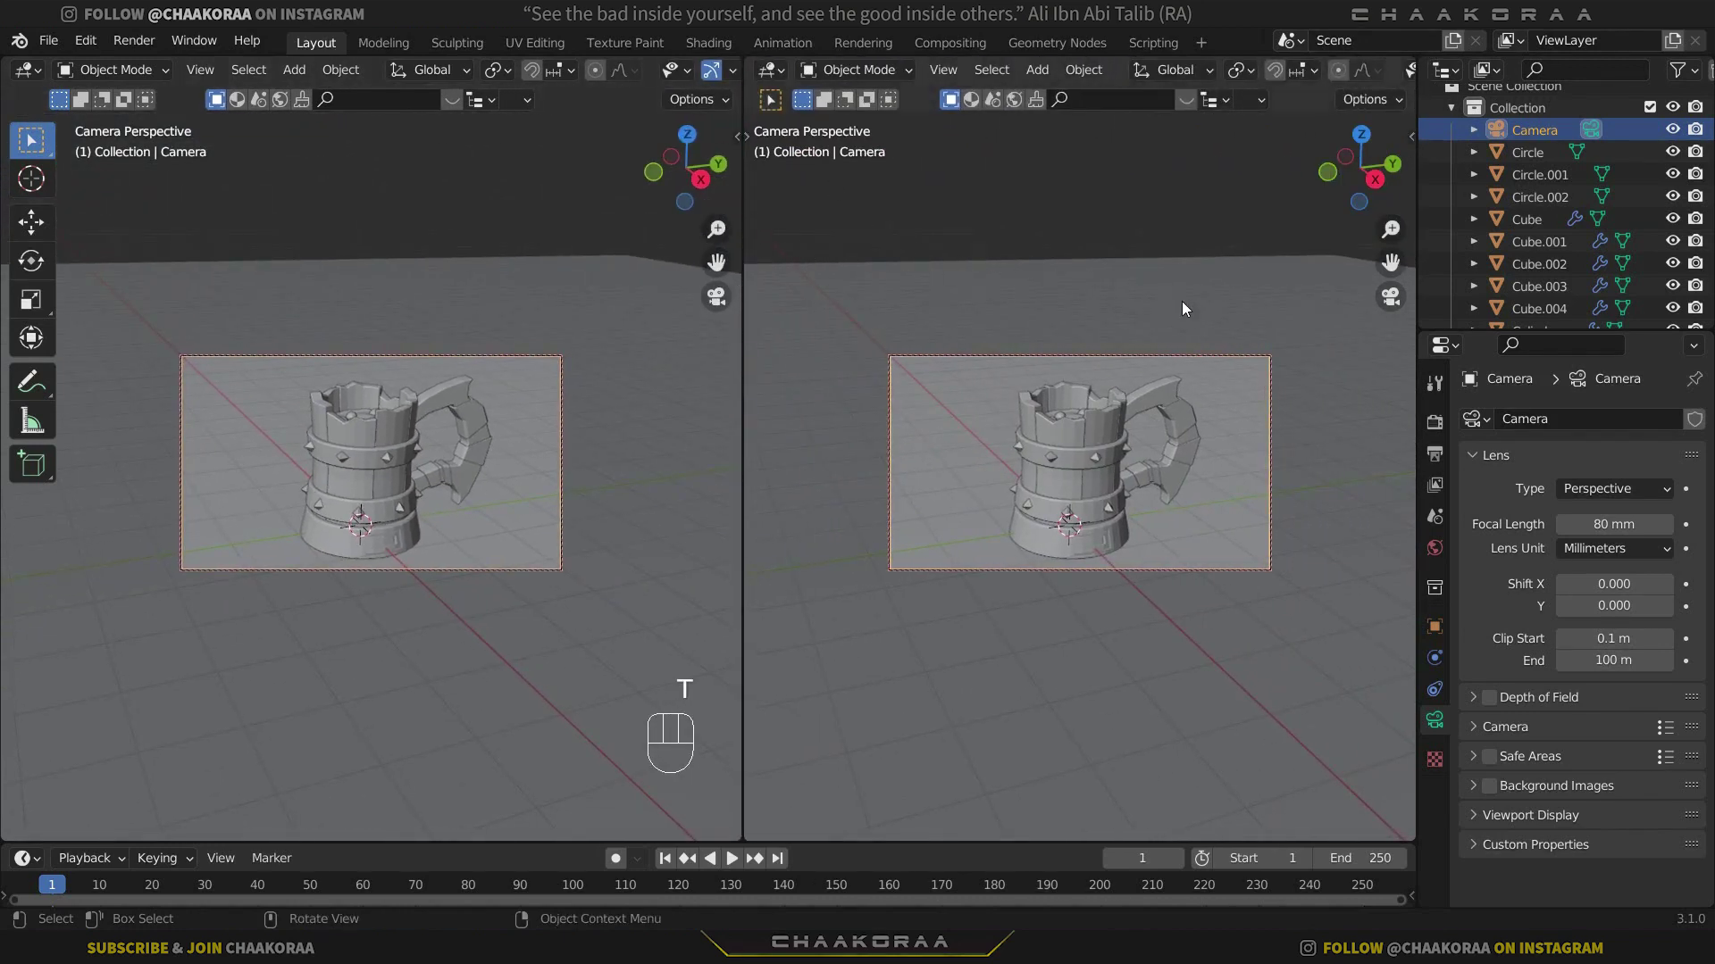
{"action": "key", "text": "n"}
{"action": "left_click", "coordinate": [1402, 239]}
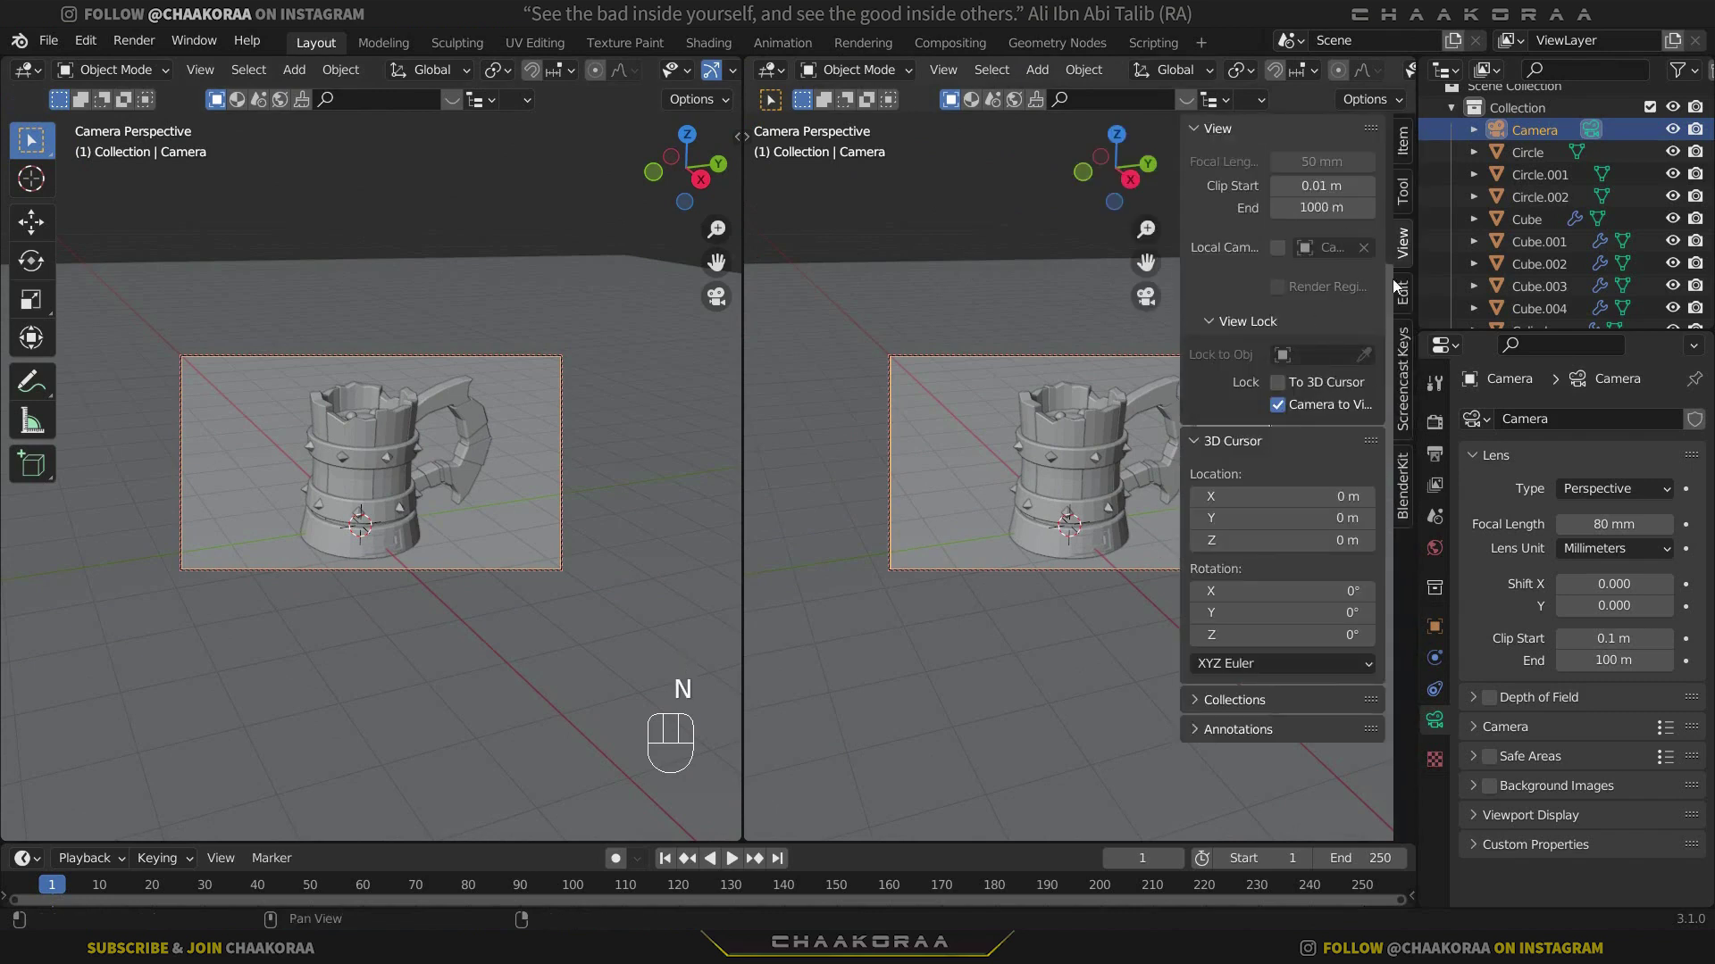
{"action": "left_click", "coordinate": [1277, 405]}
{"action": "key", "text": "n"}
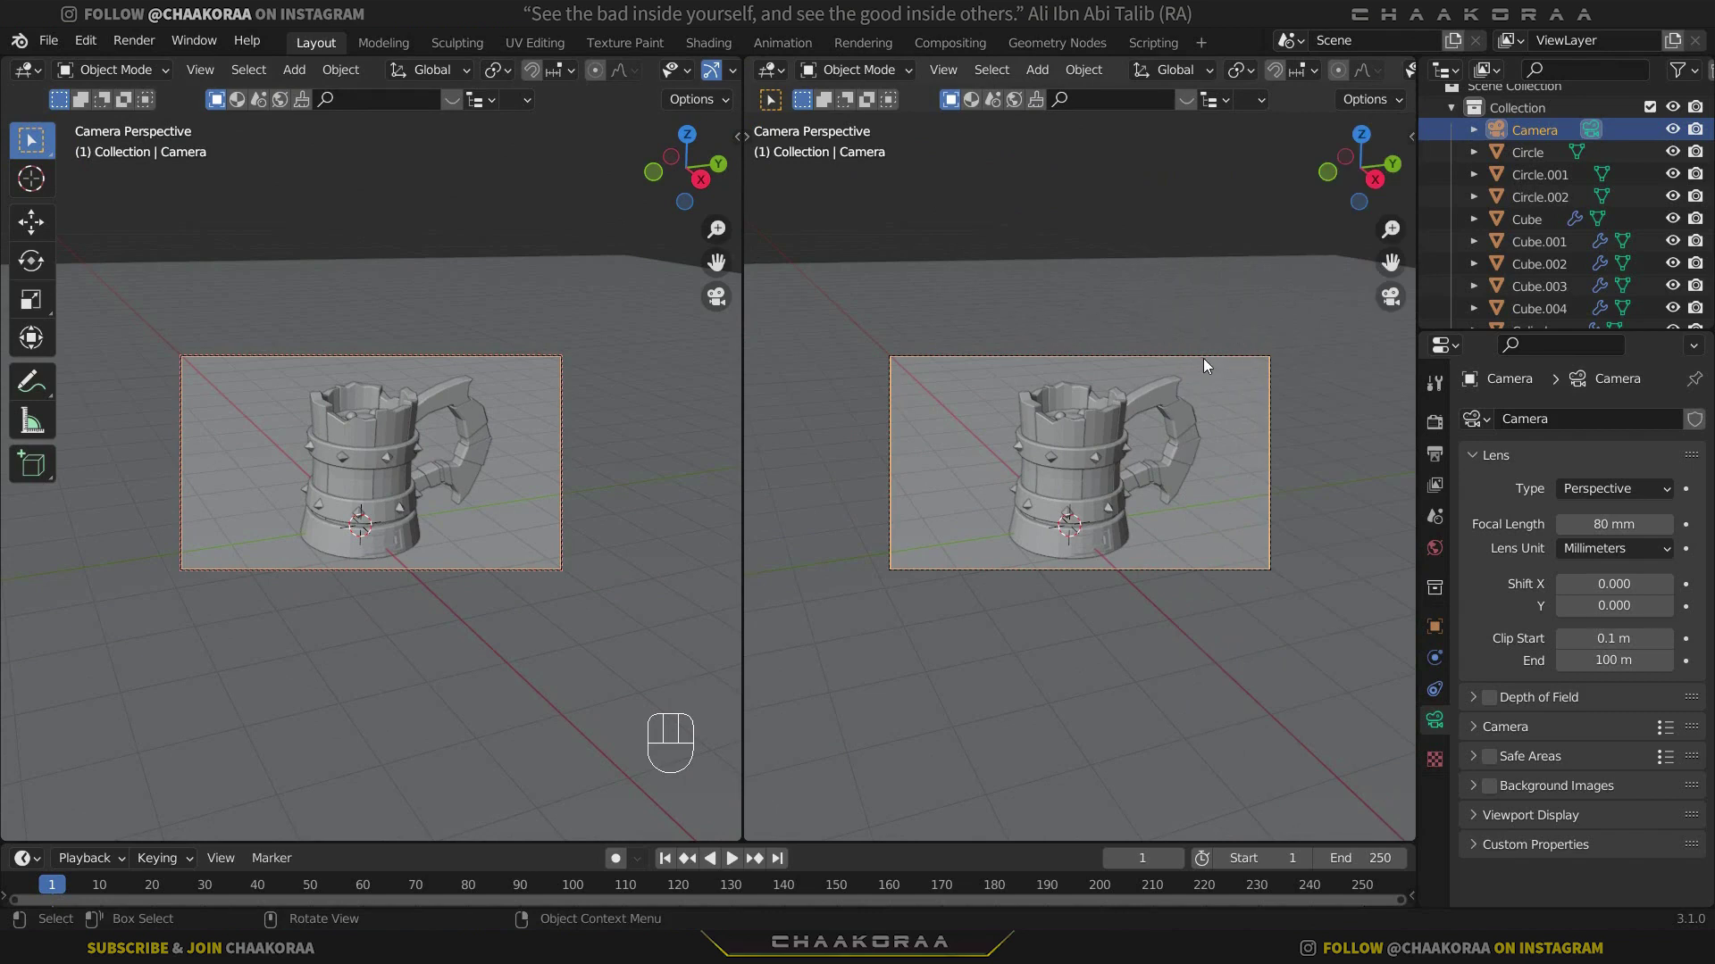
Fit the camera frame to the second viewport and switch that viewport to rendered shading
{"action": "key", "text": "Home"}
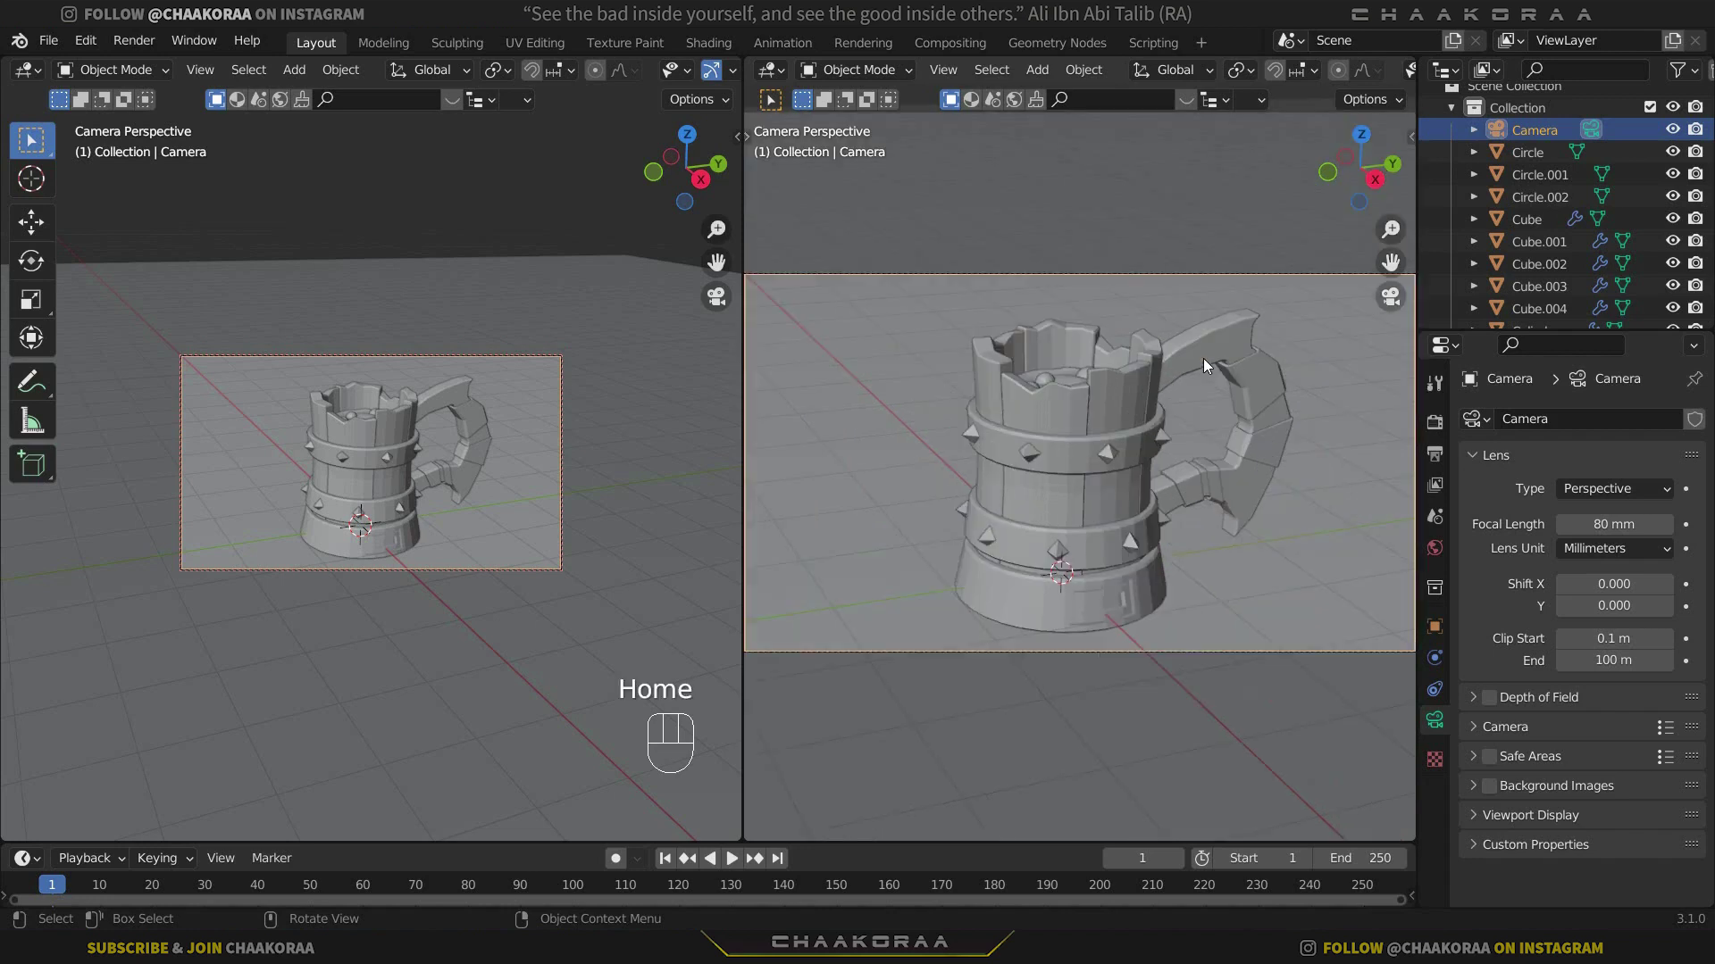
{"action": "scroll", "coordinate": [1341, 84], "scroll_direction": "down", "scroll_amount": 5}
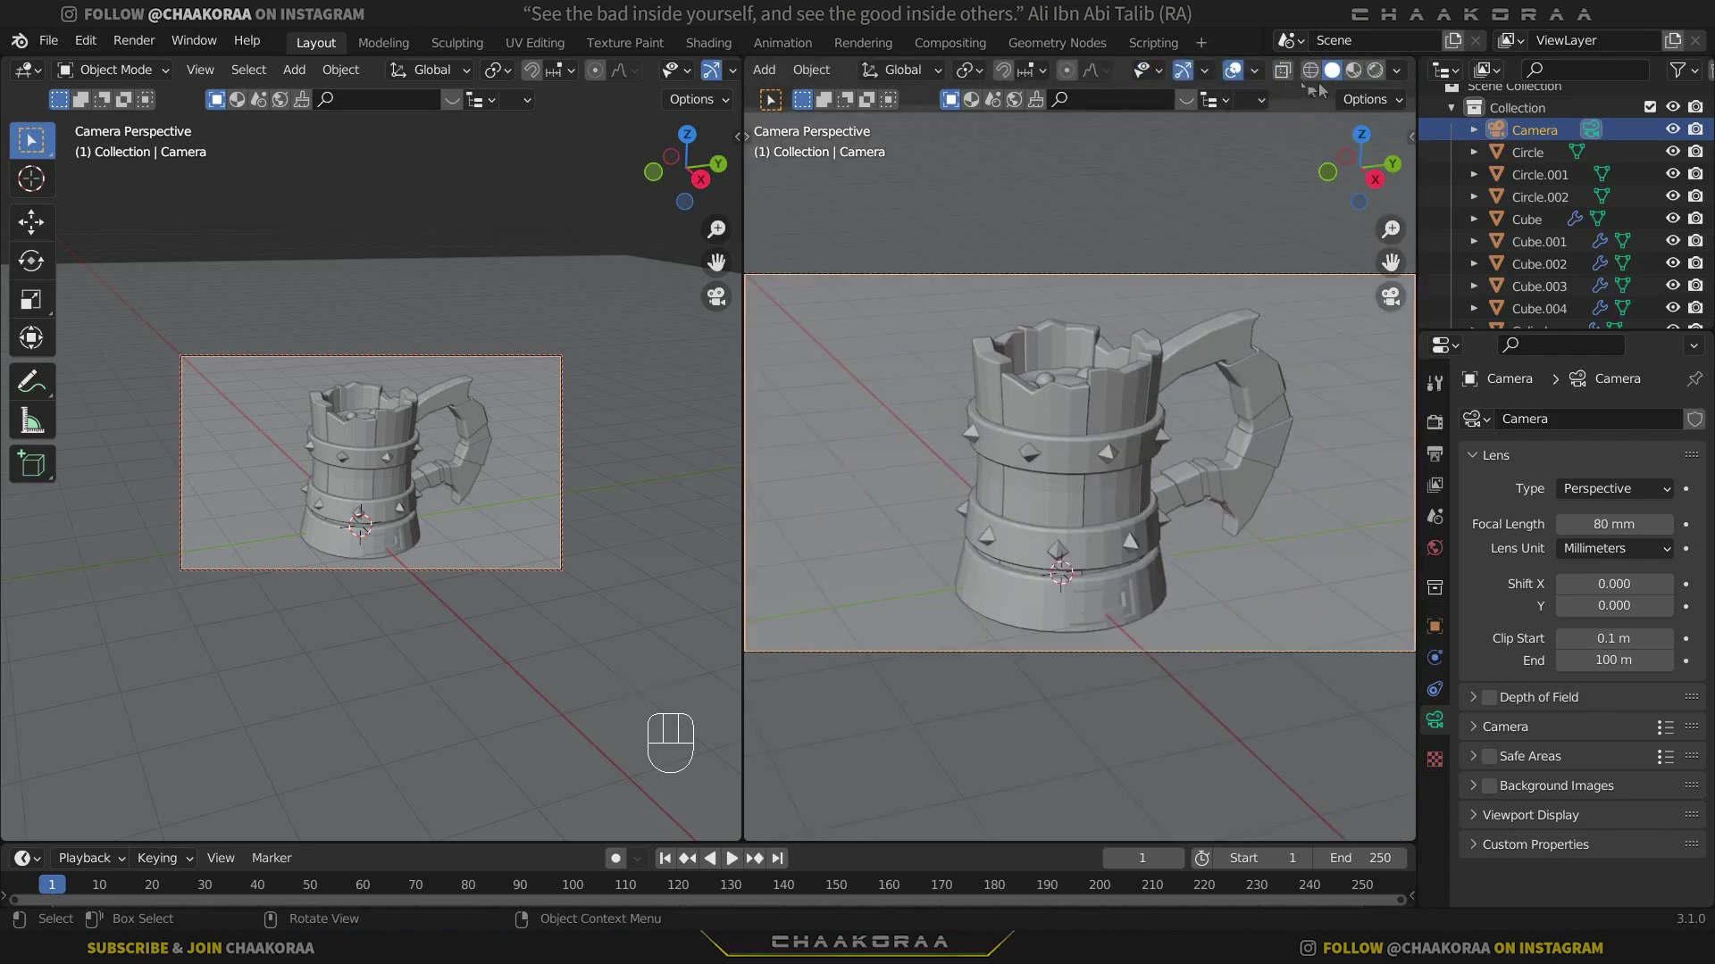
{"action": "left_click", "coordinate": [1376, 71]}
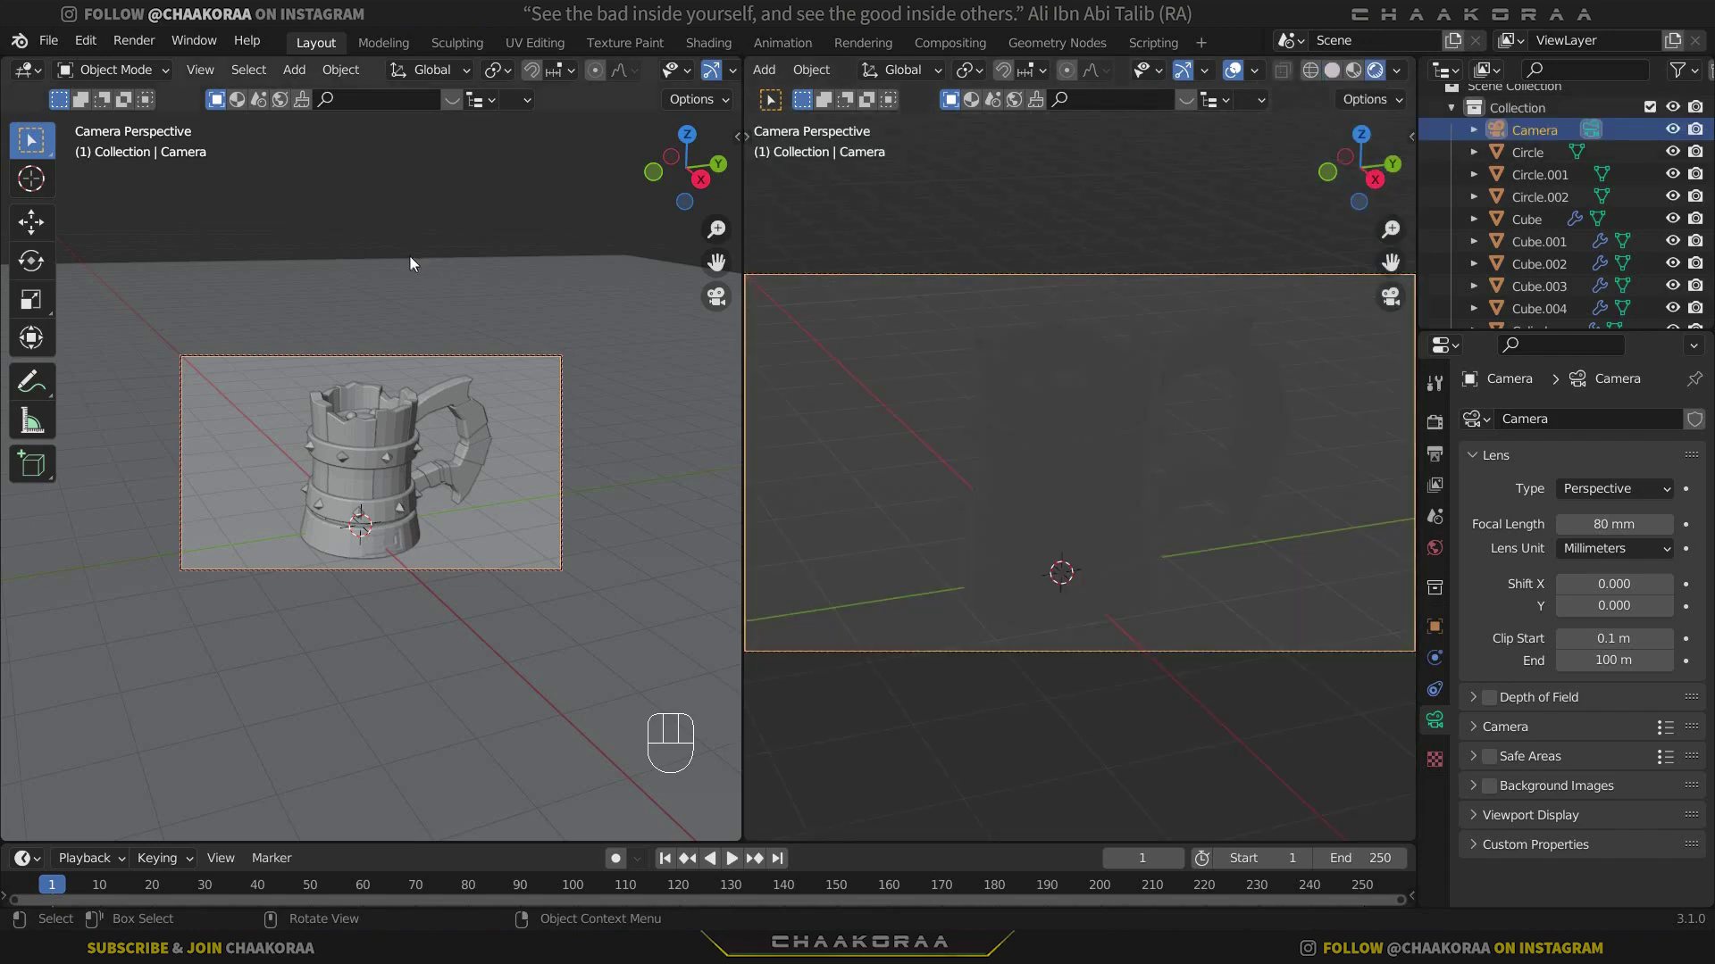
Tilt the camera slightly in the first viewport, then turn off Camera to View there
{"action": "mouse_move", "coordinate": [541, 331]}
{"action": "middle_mouse_down"}
{"action": "mouse_move", "coordinate": [535, 355]}
{"action": "mouse_move", "coordinate": [518, 318]}
{"action": "mouse_move", "coordinate": [546, 322]}
{"action": "mouse_move", "coordinate": [543, 303]}
{"action": "middle_mouse_up"}
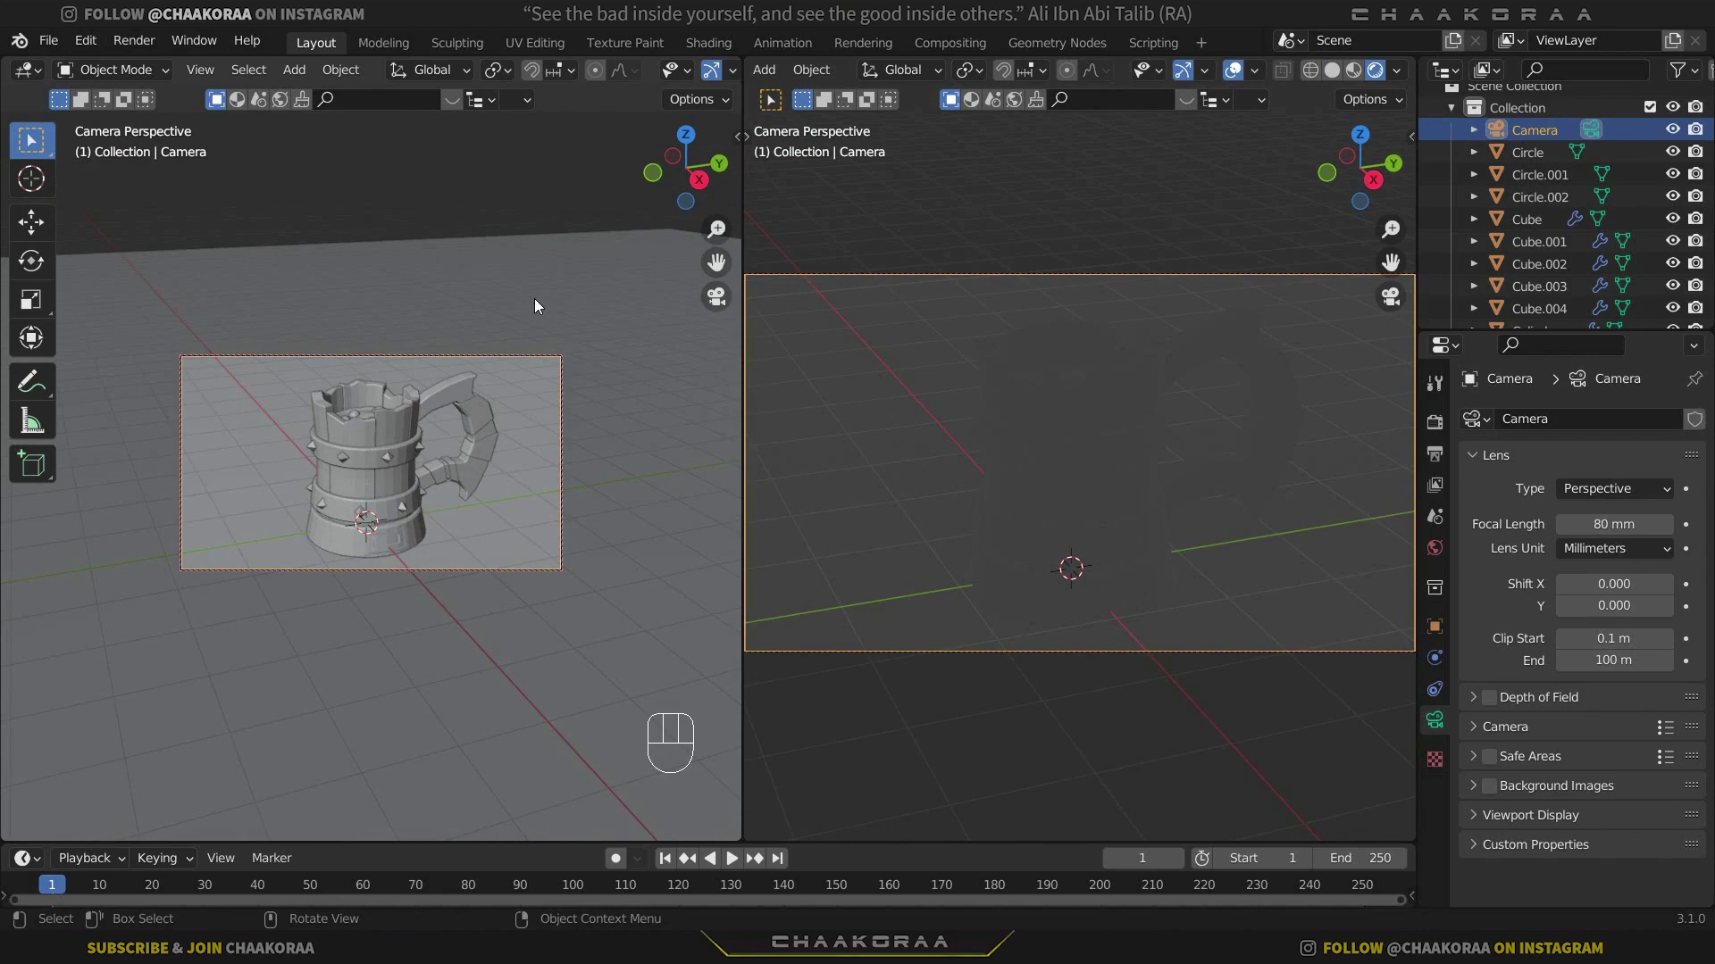
{"action": "key", "text": "n"}
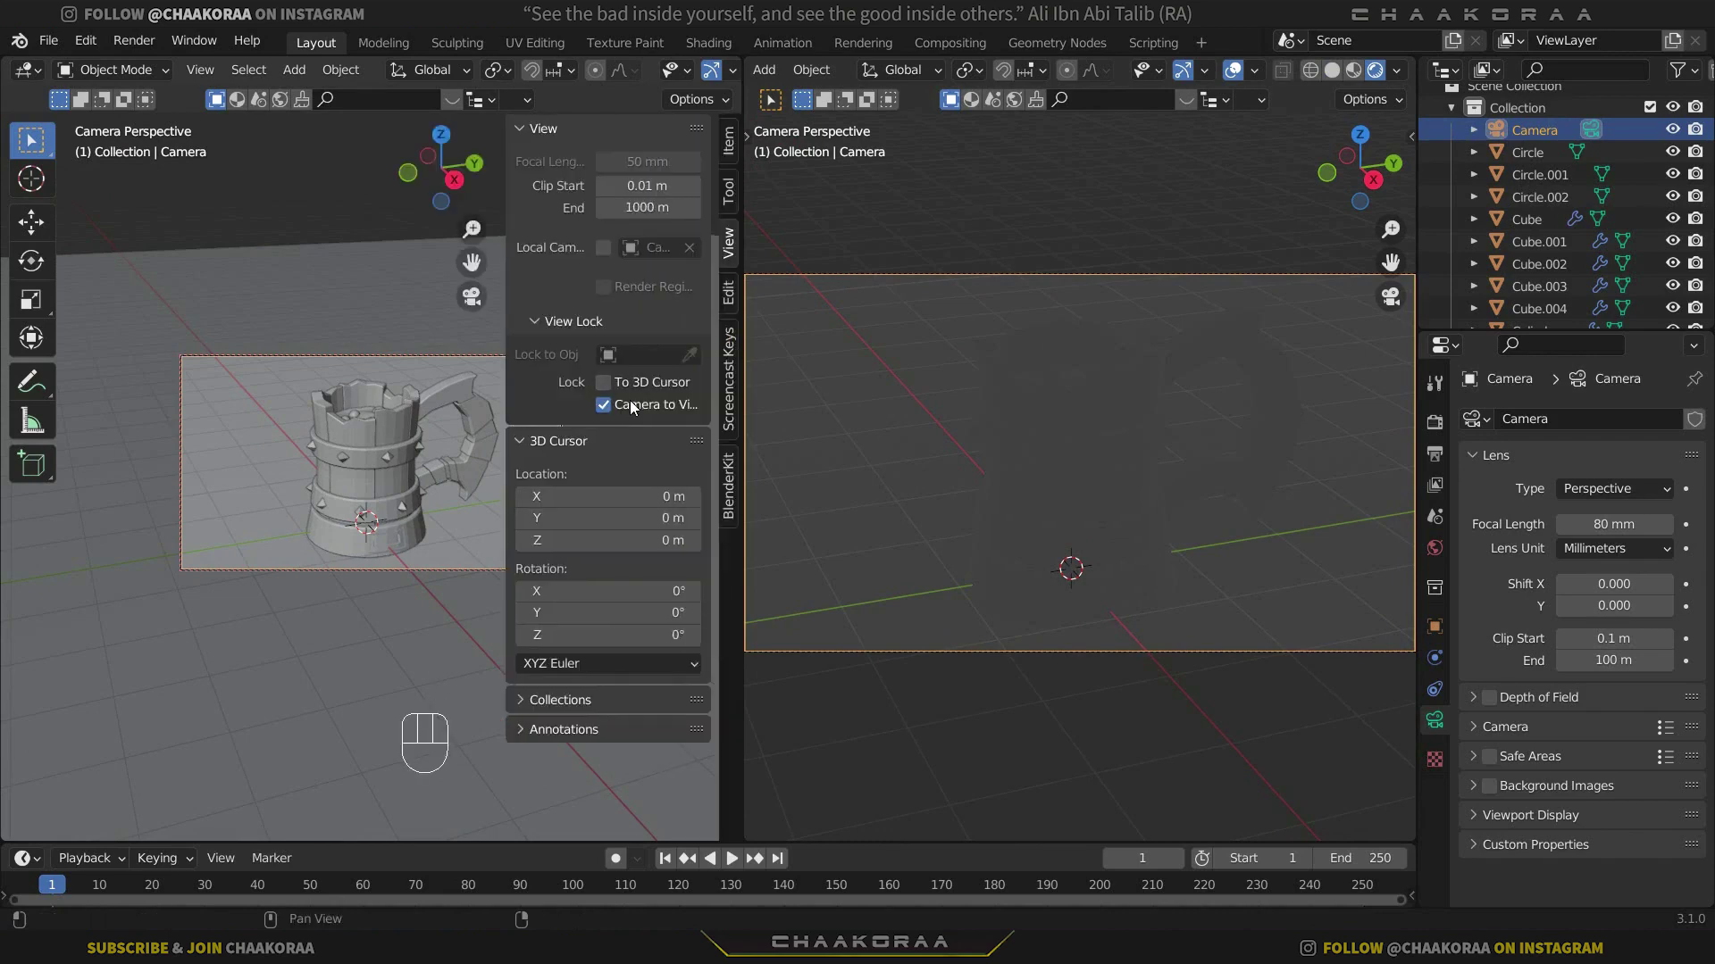
{"action": "left_click", "coordinate": [604, 406]}
{"action": "key", "text": "n"}
Add an area light and raise it about 4.41 m along Z above the mug
{"action": "middle_click_drag", "start_coordinate": [558, 356], "coordinate": [539, 421]}
{"action": "scroll", "coordinate": [540, 357], "scroll_direction": "up", "scroll_amount": 3}
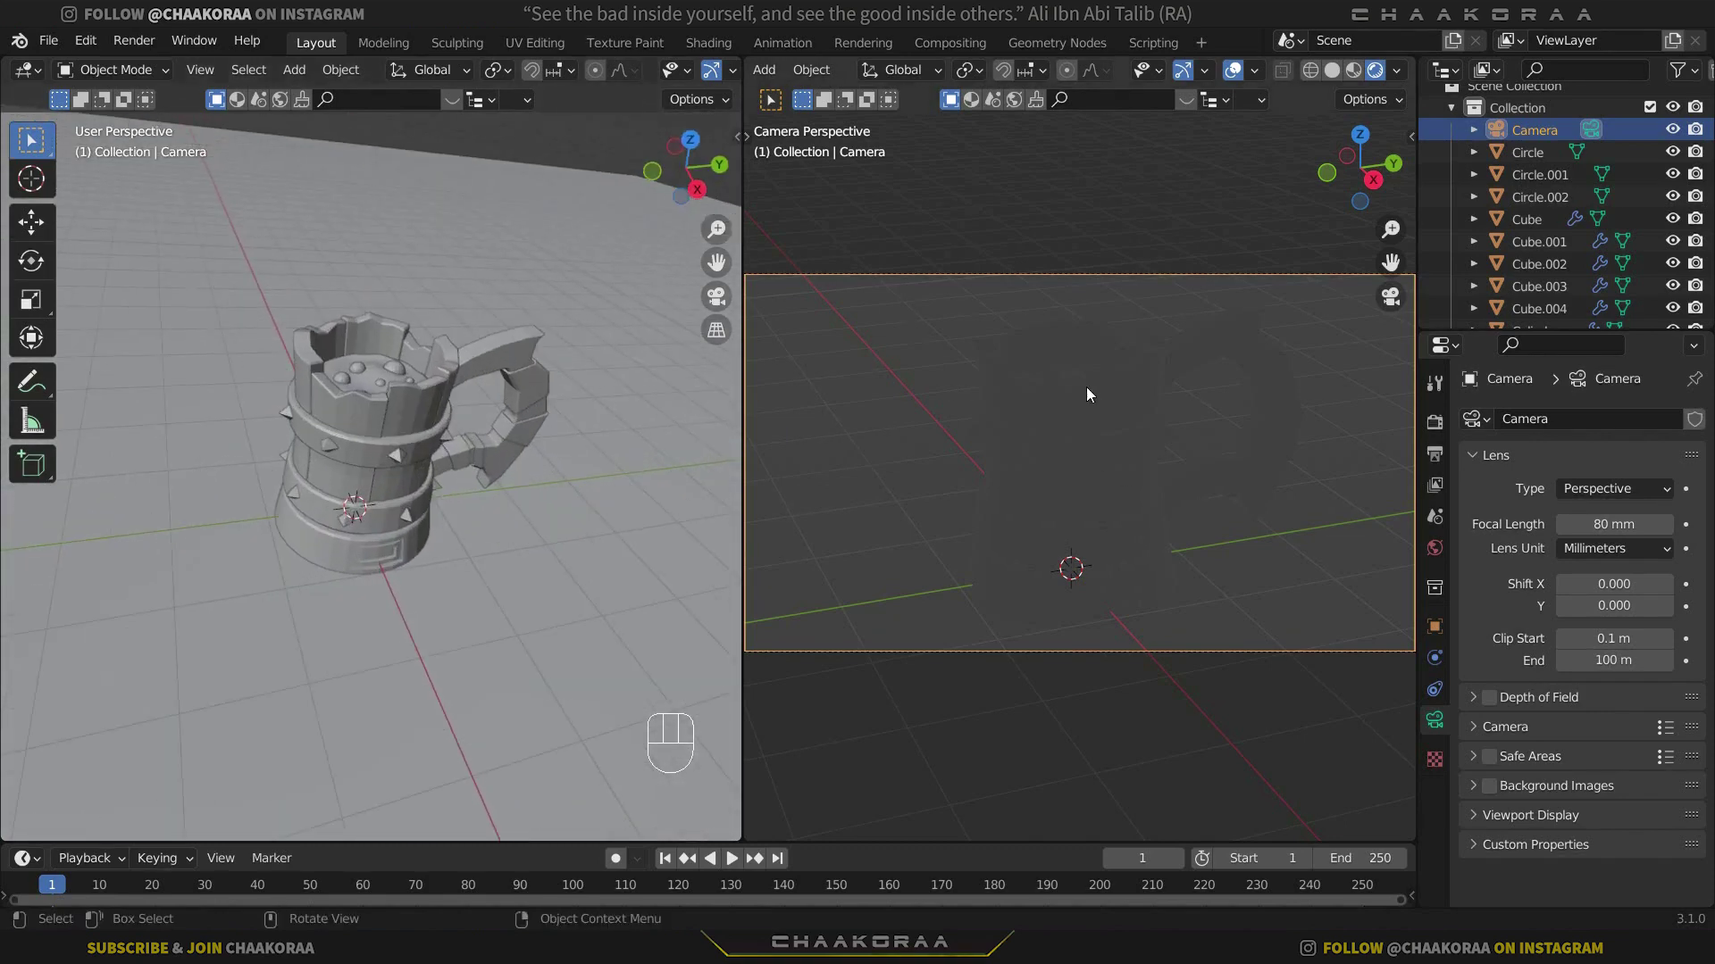
{"action": "scroll", "coordinate": [427, 344], "scroll_direction": "down", "scroll_amount": 5}
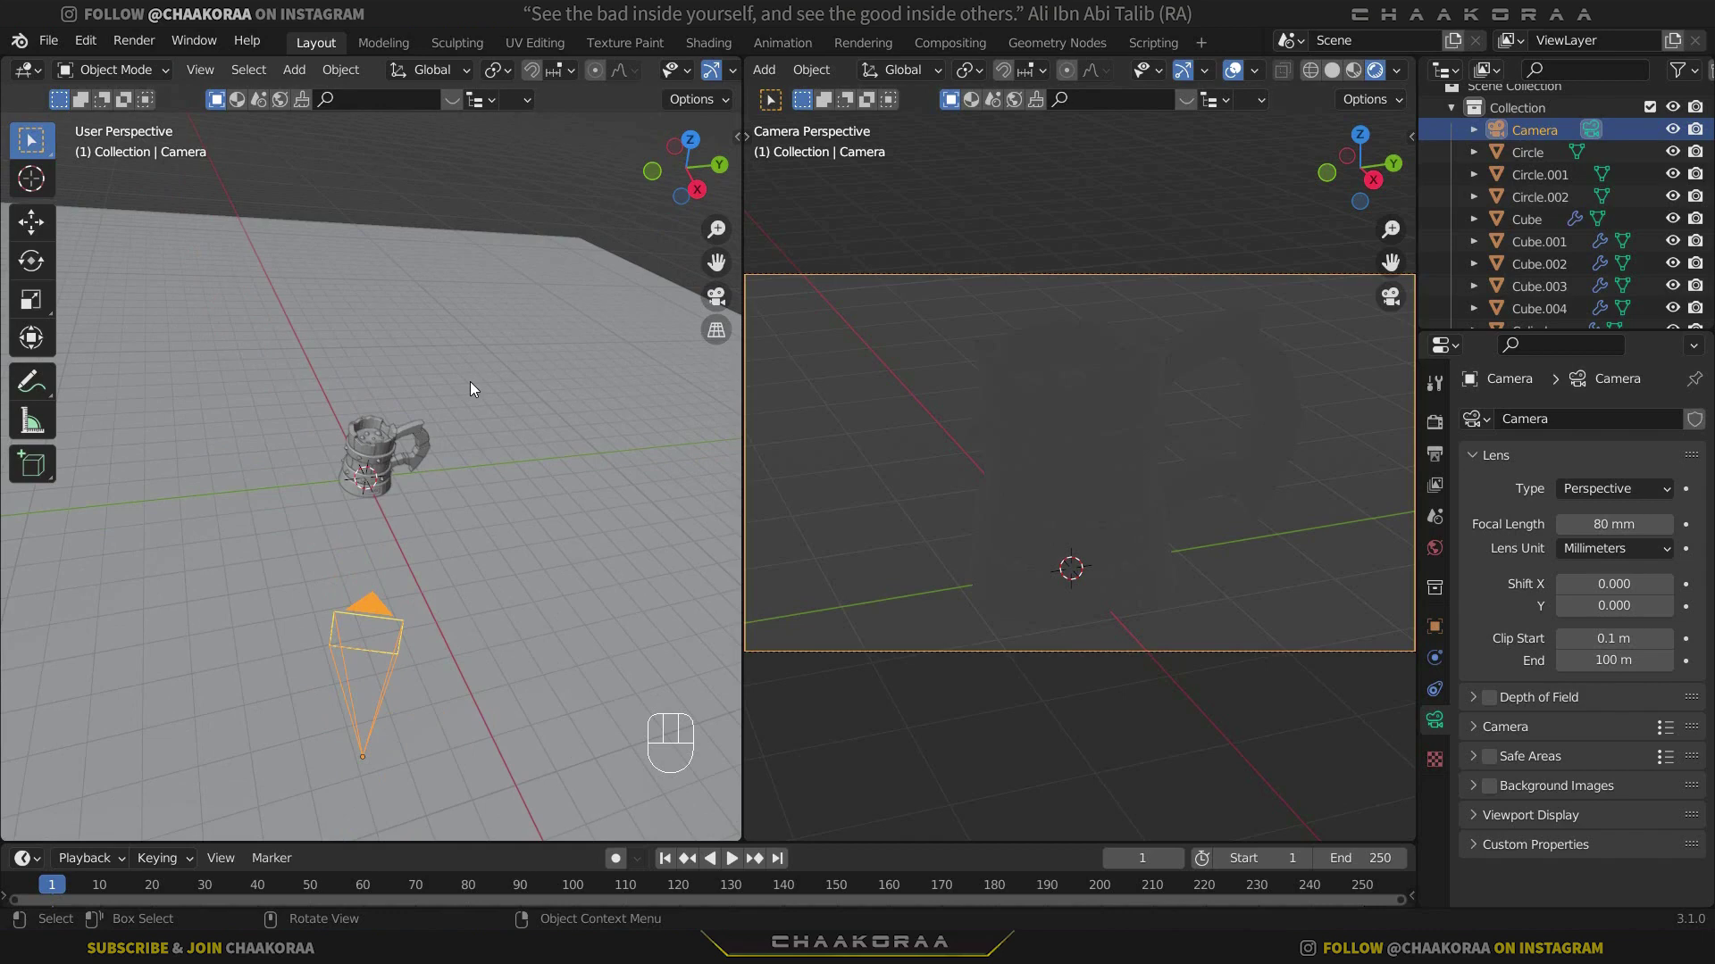
{"action": "key", "text": "shift+a"}
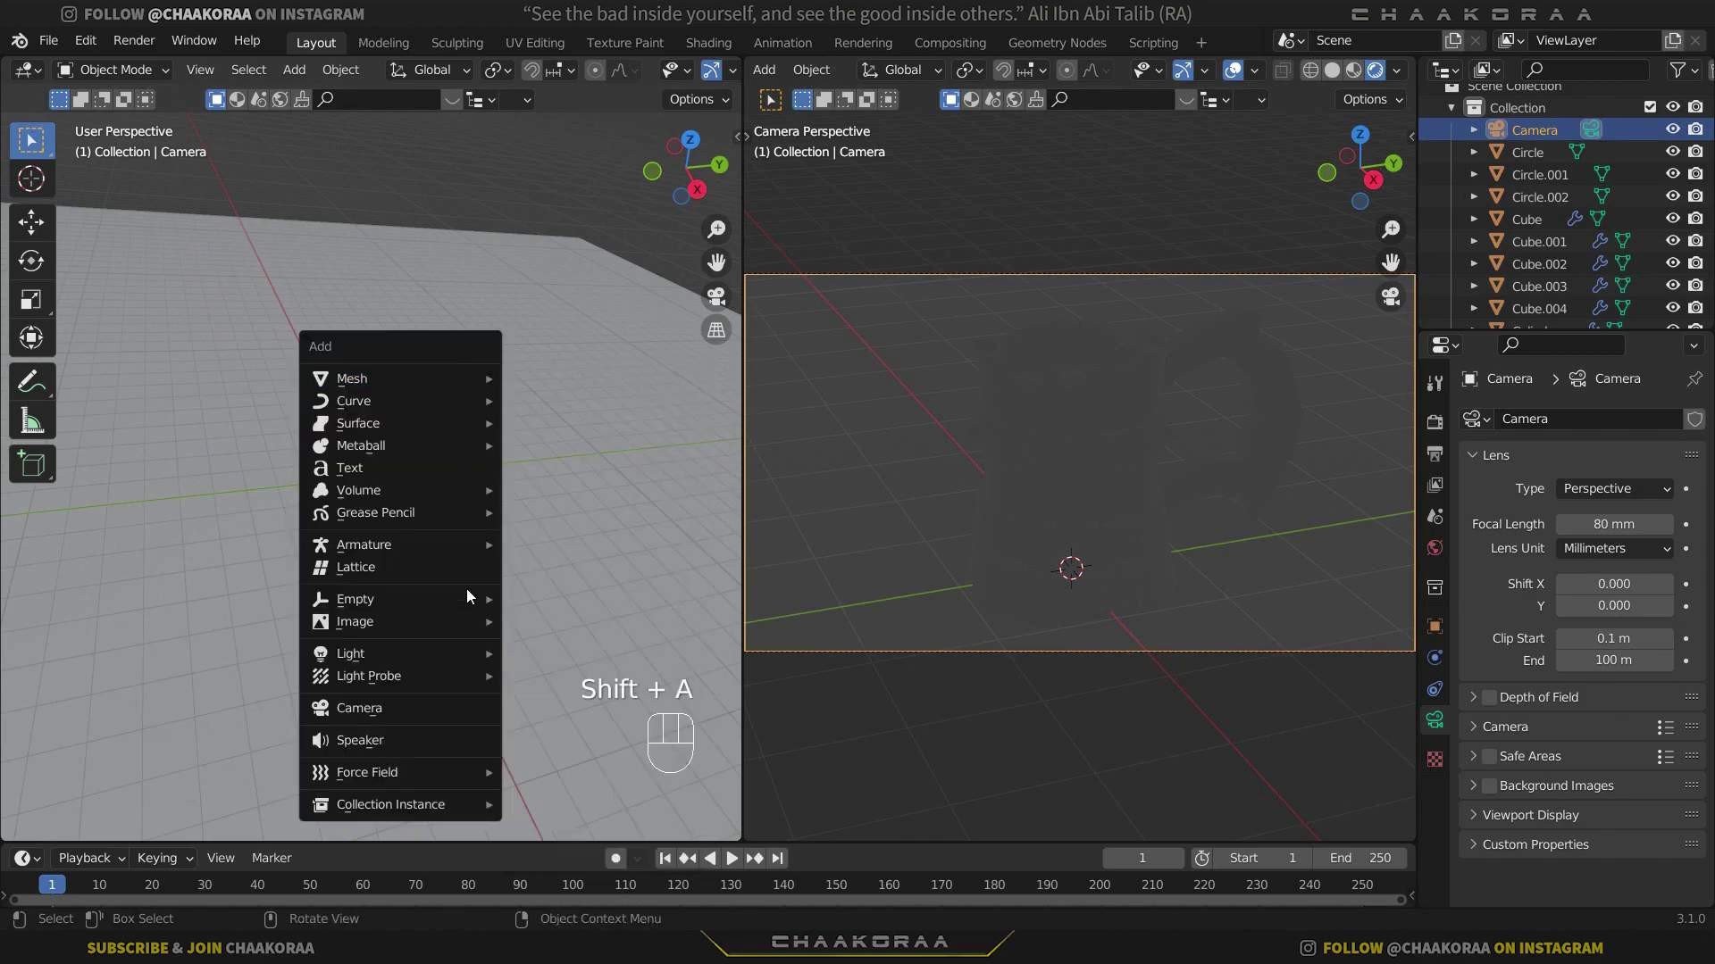
{"action": "mouse_move", "coordinate": [462, 655]}
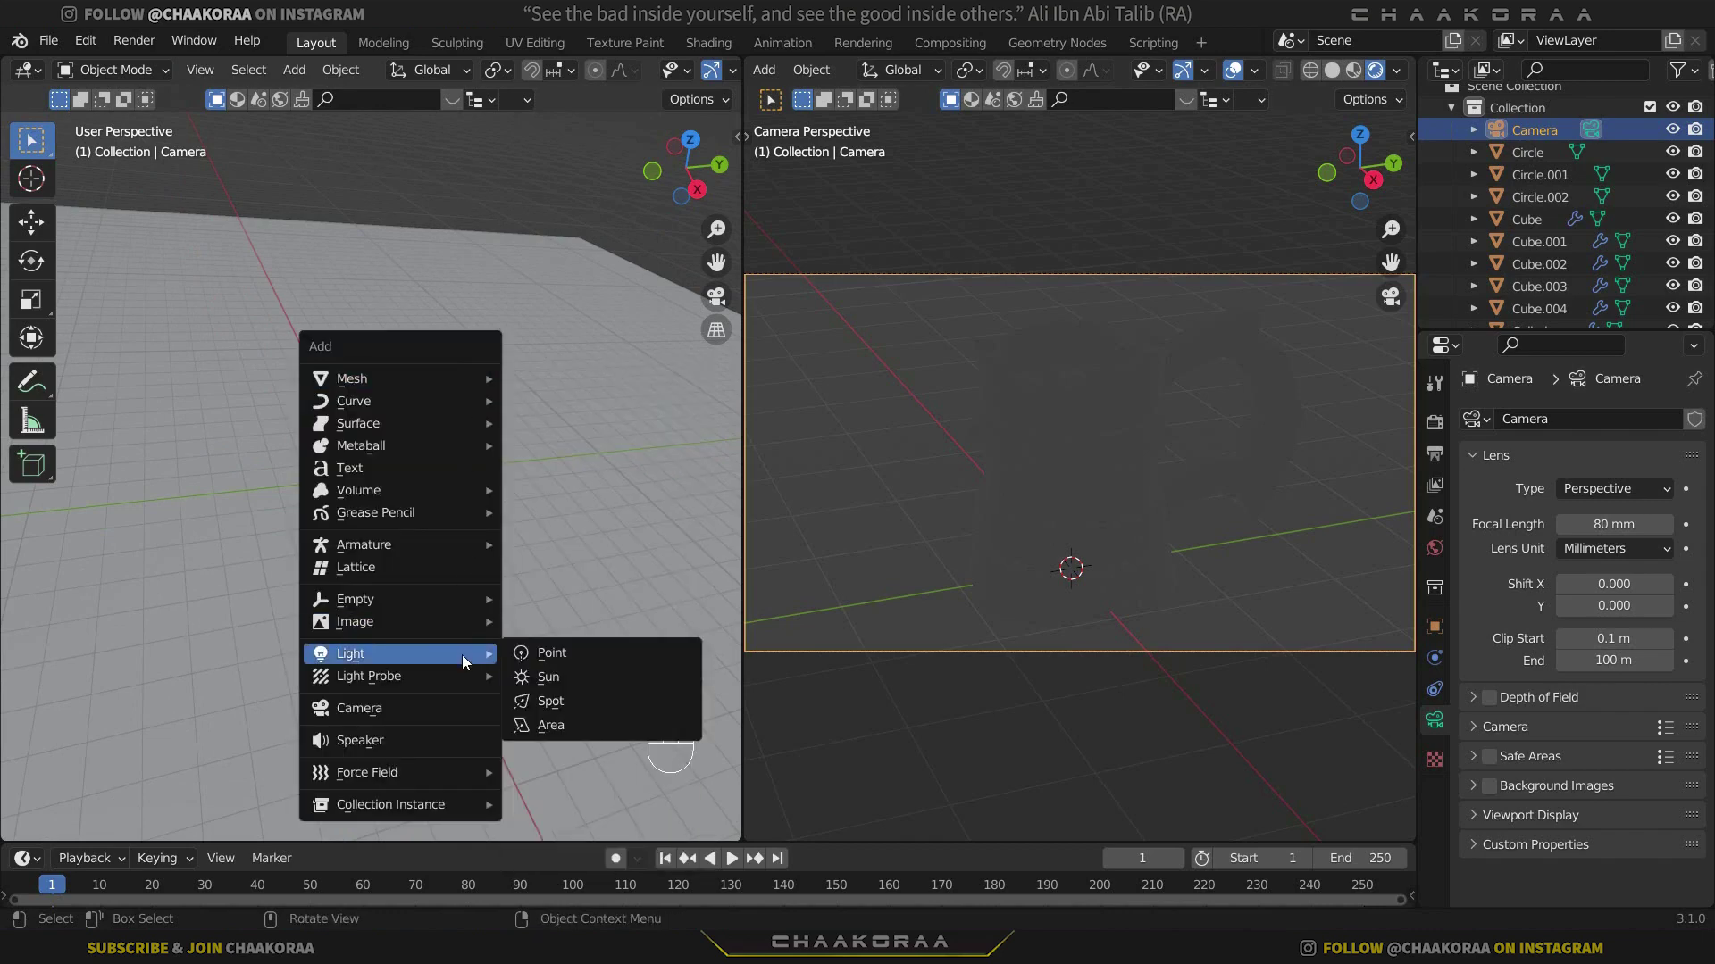
{"action": "left_click", "coordinate": [564, 723]}
{"action": "key", "text": "g"}
{"action": "key", "text": "z"}
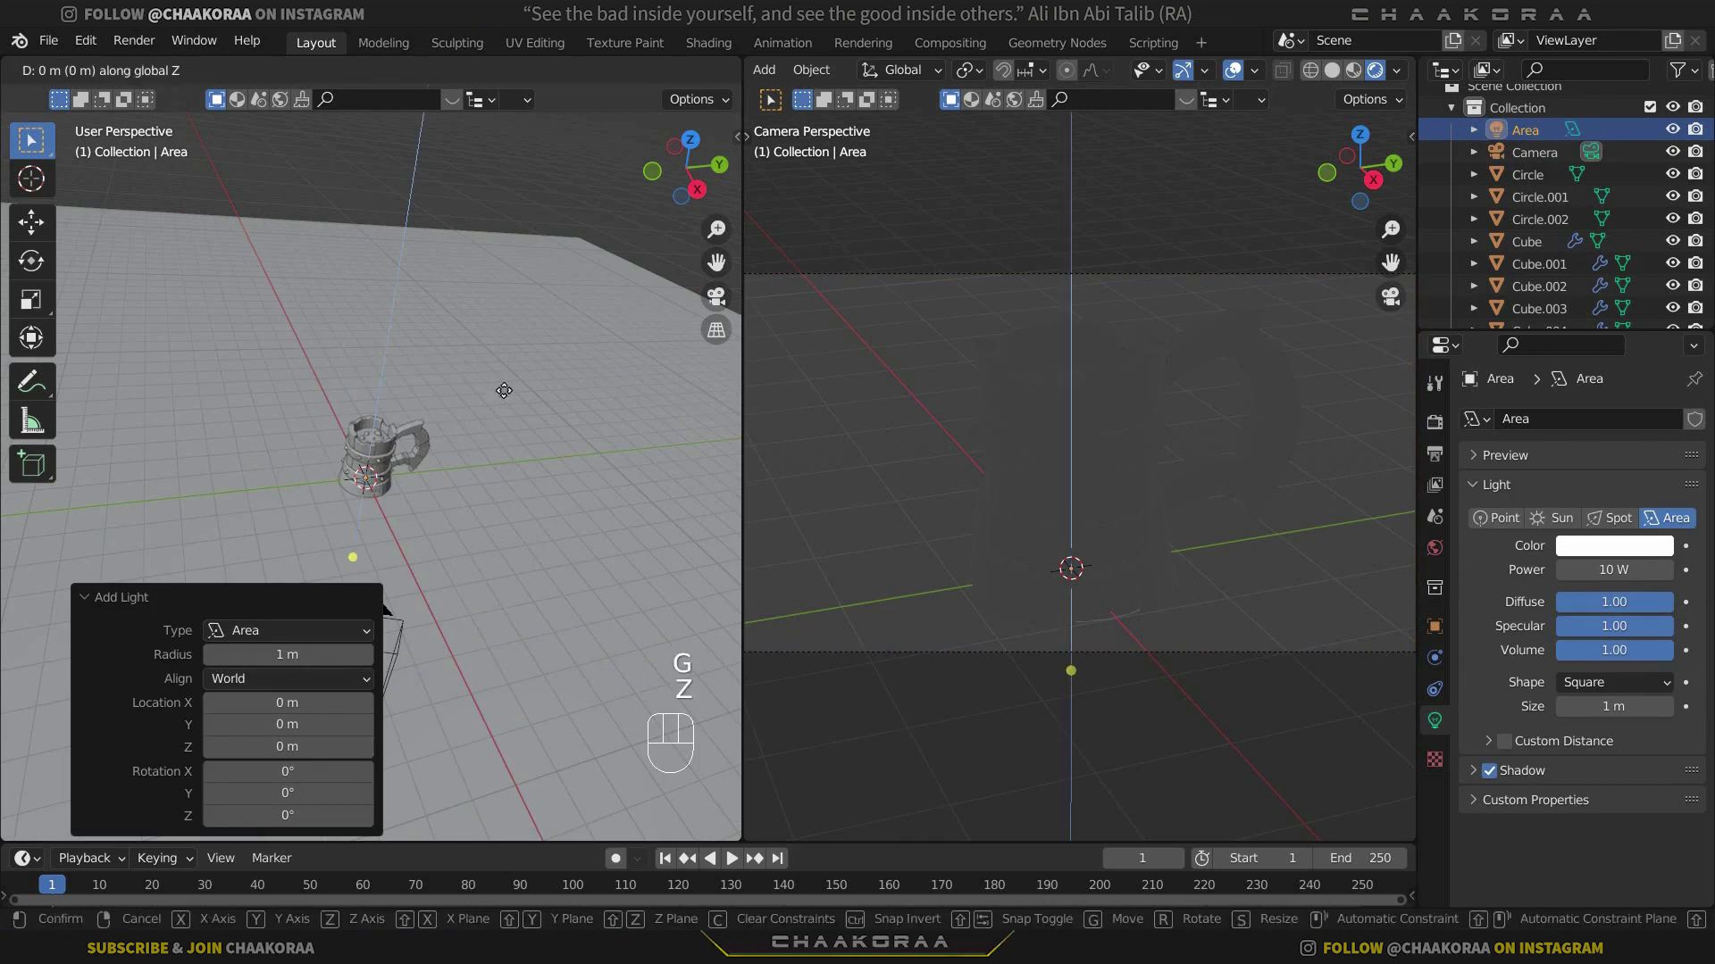
{"action": "left_click", "coordinate": [507, 326]}
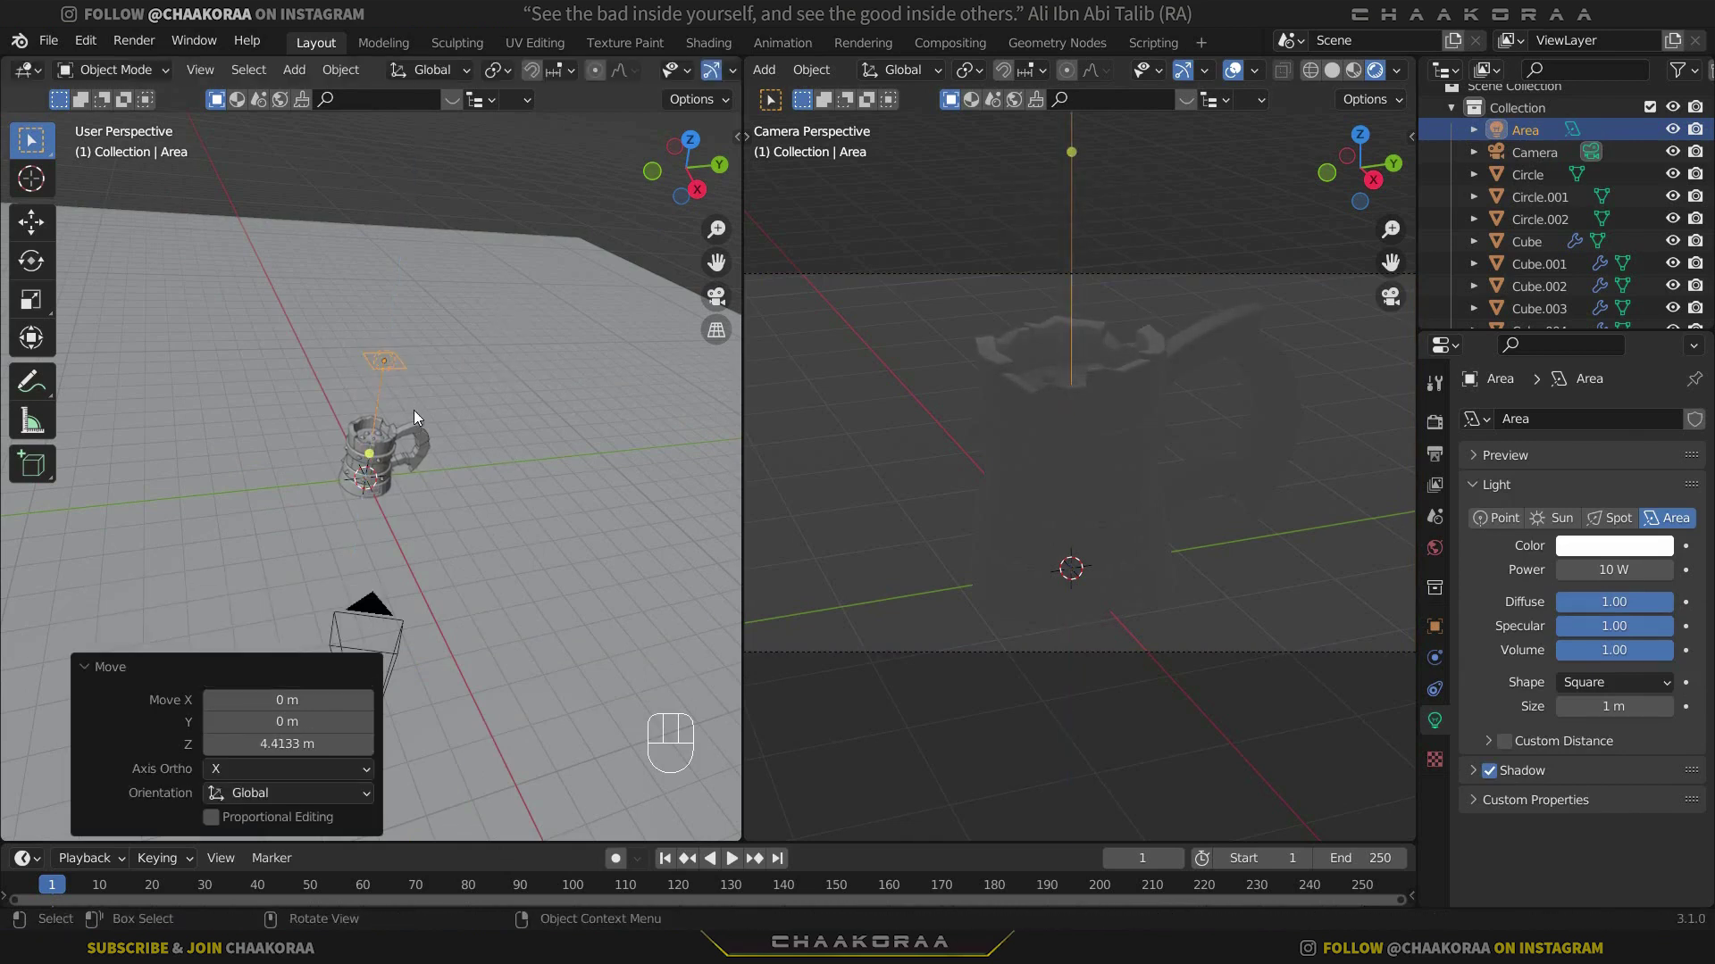
Set the area light's power to 150 W
{"action": "left_click", "coordinate": [1629, 573]}
{"action": "type", "text": "150"}
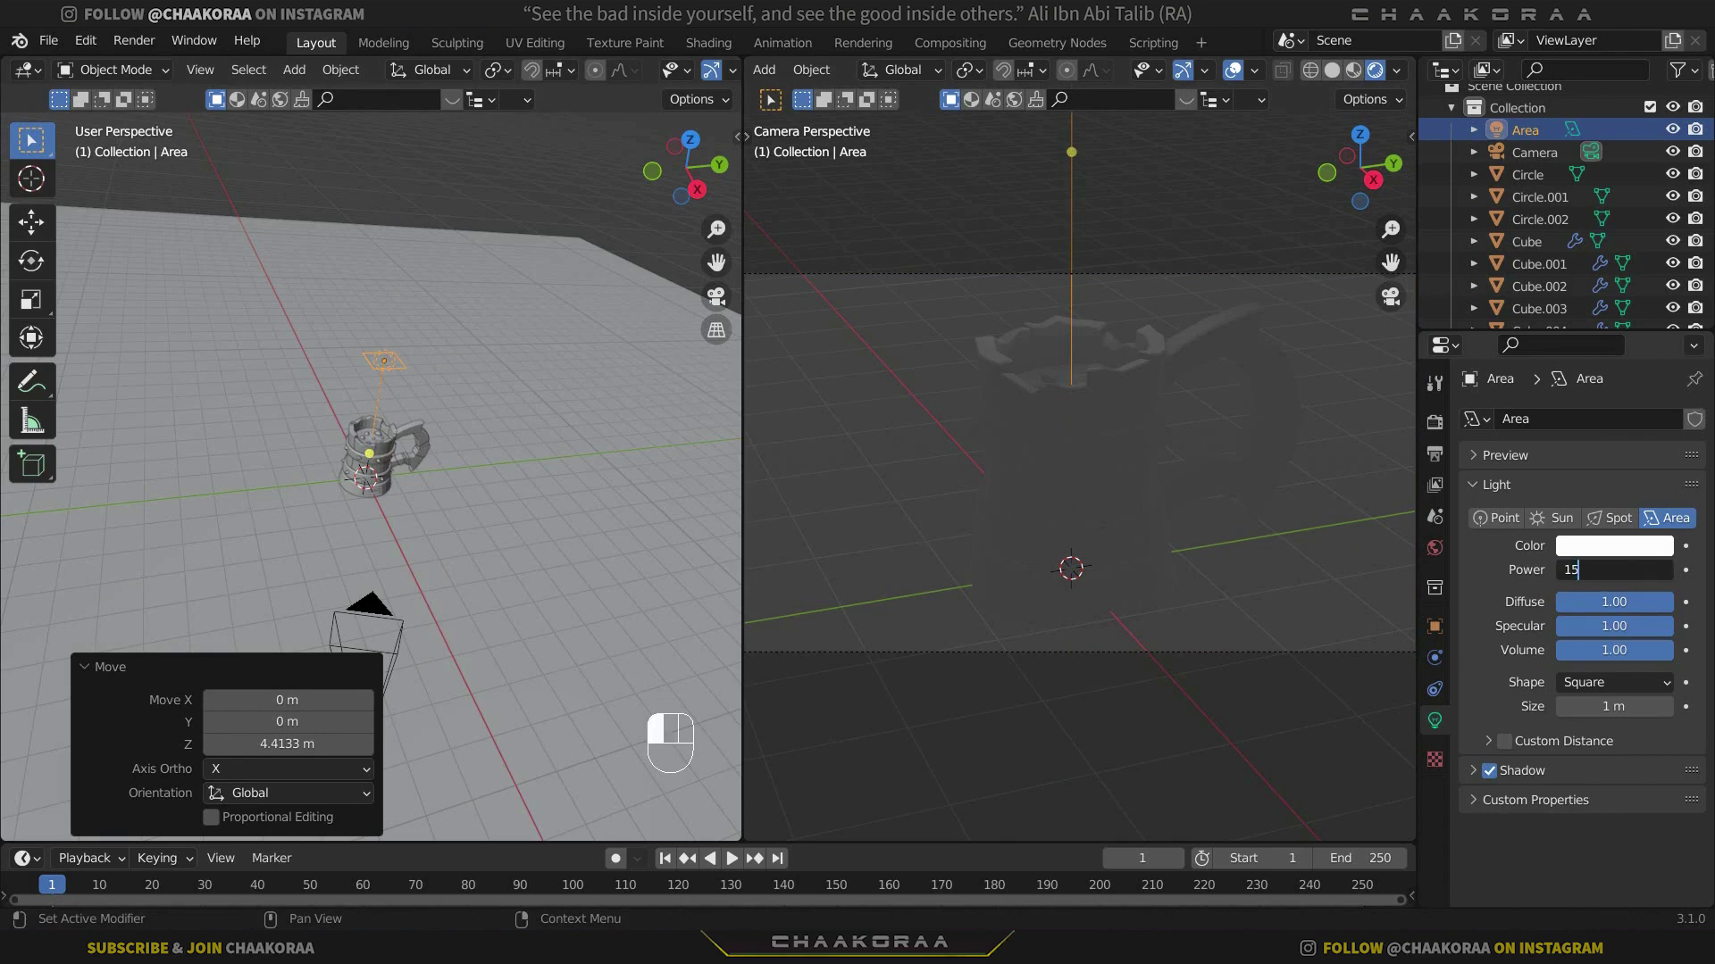
{"action": "key", "text": "Return"}
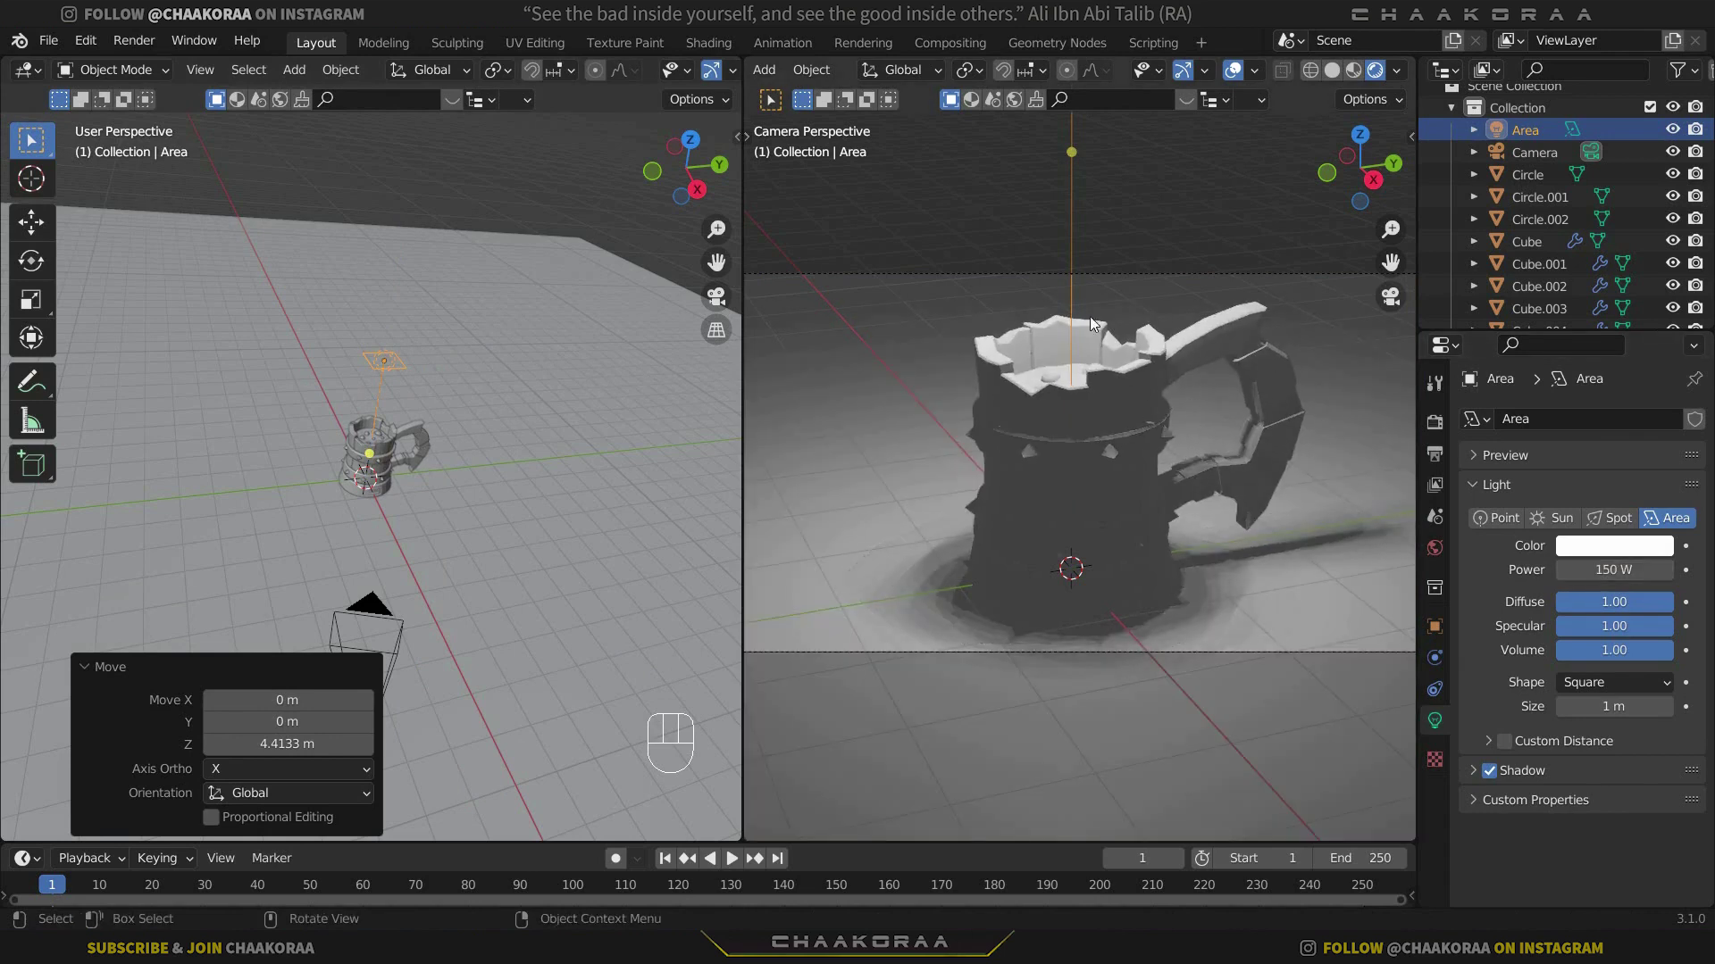
Raise the area light about 1.3 m more along Z and scale it up about 2.1 times
{"action": "key", "text": "g"}
{"action": "key", "text": "z"}
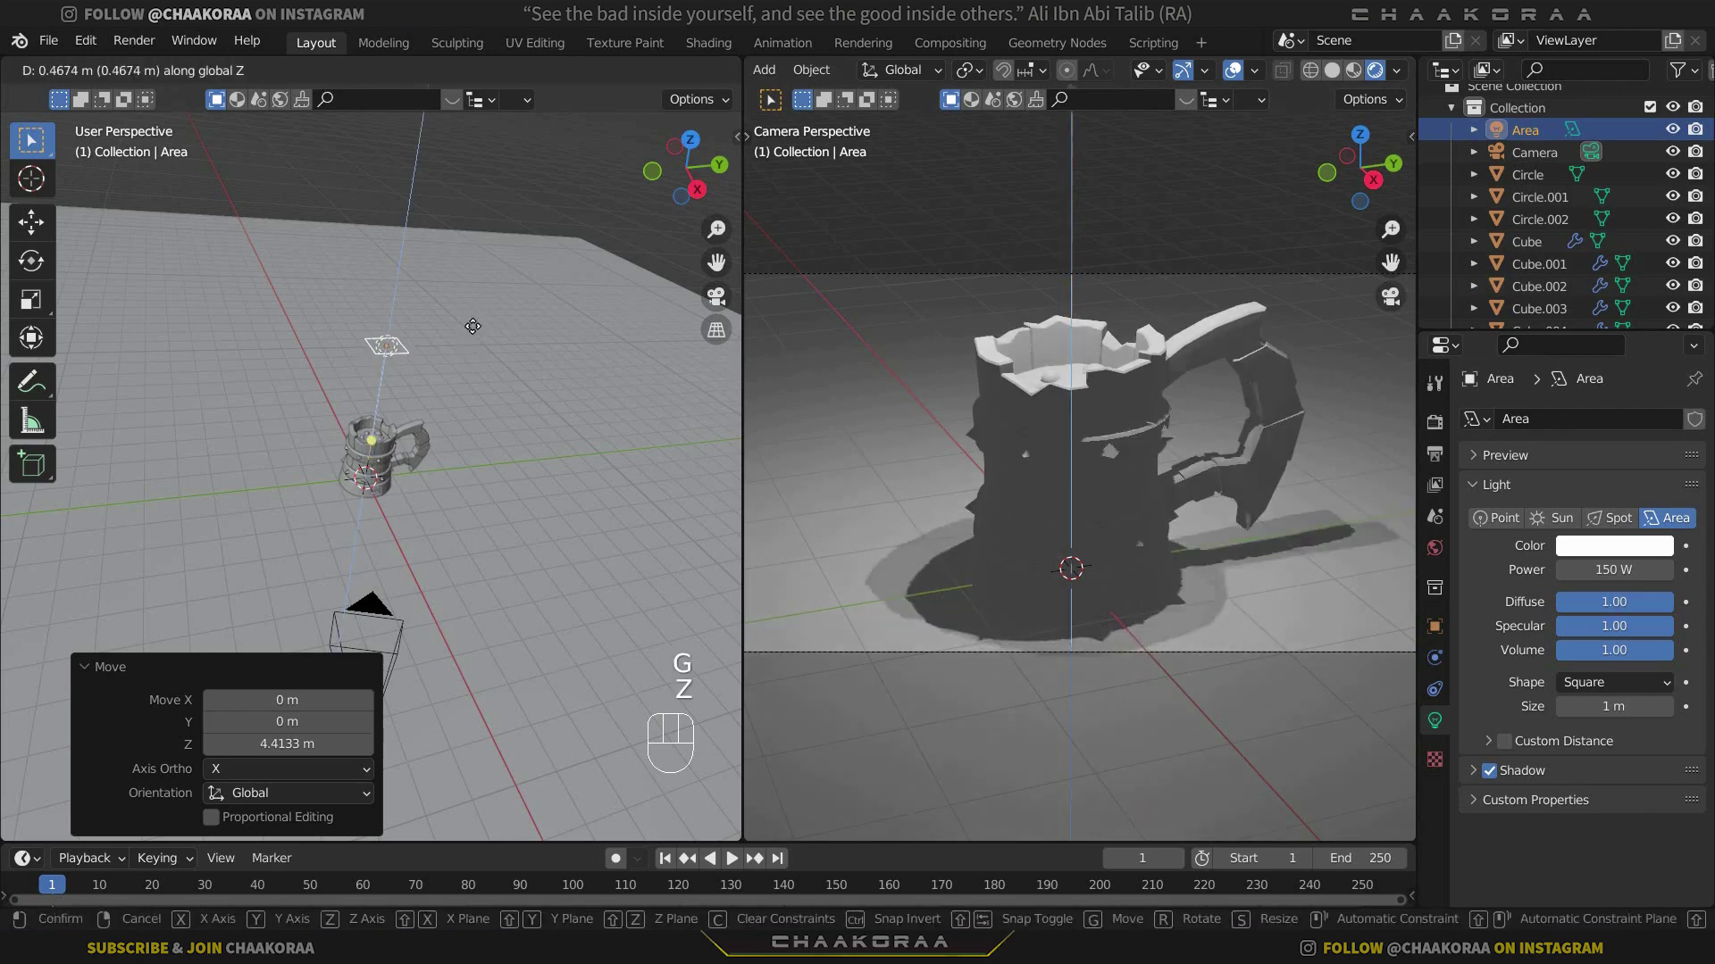
{"action": "left_click", "coordinate": [473, 304]}
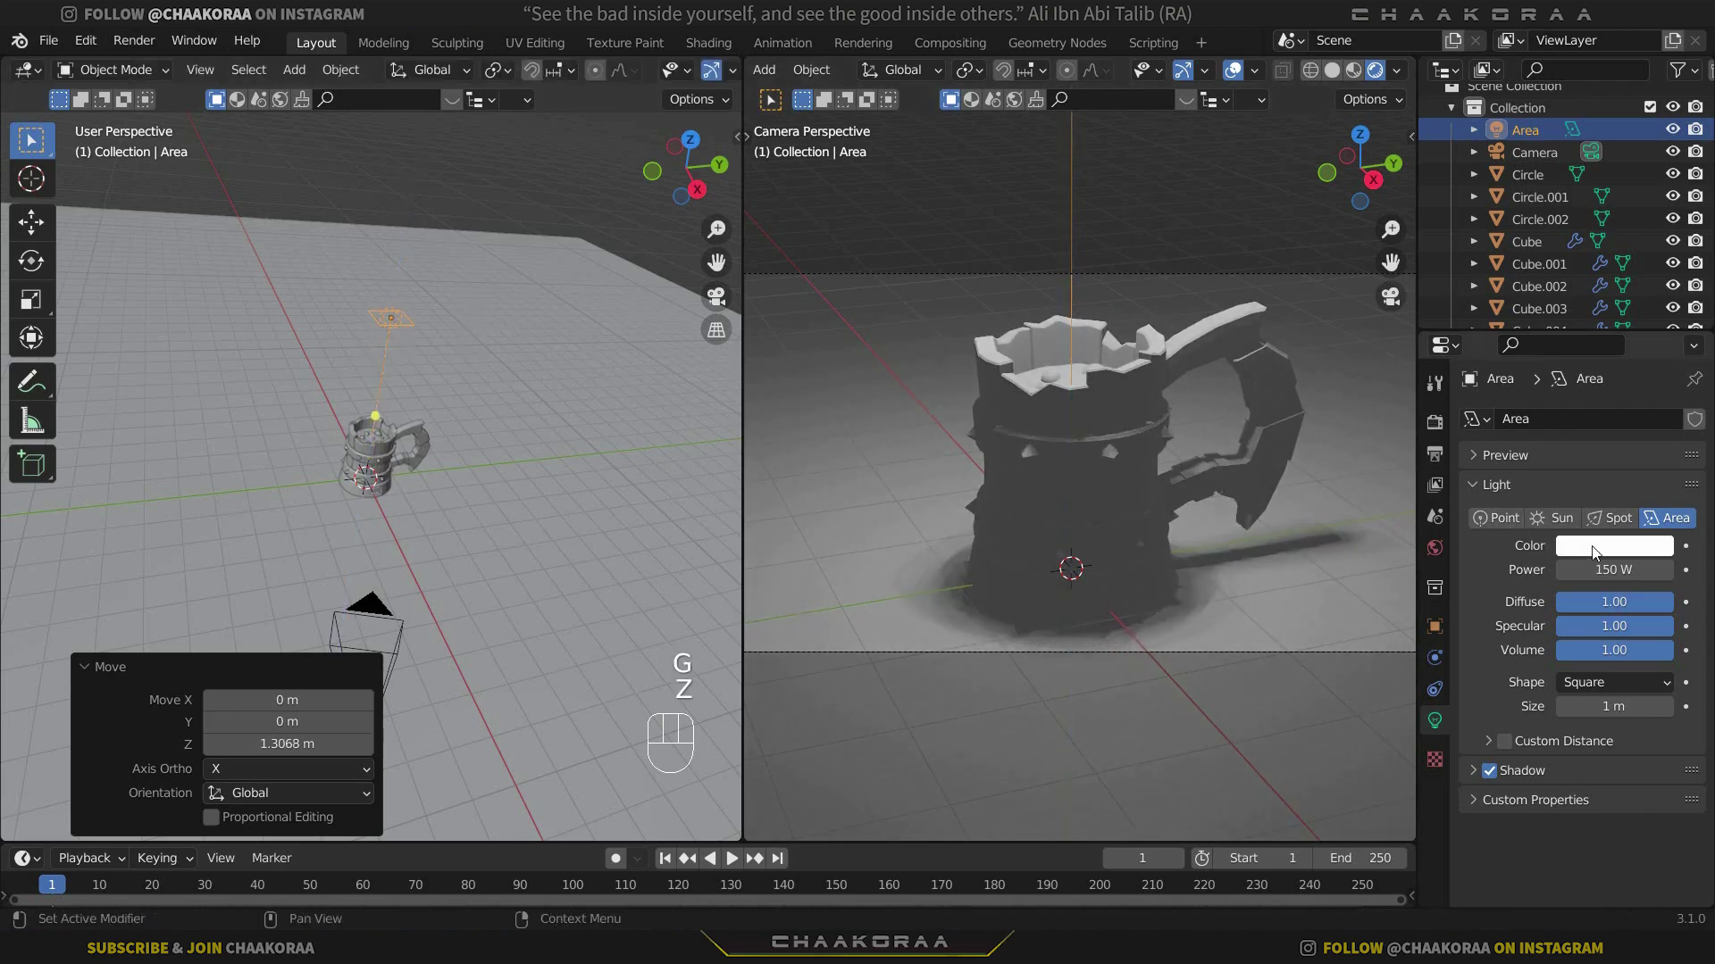
{"action": "key", "text": "s"}
{"action": "left_click", "coordinate": [632, 373]}
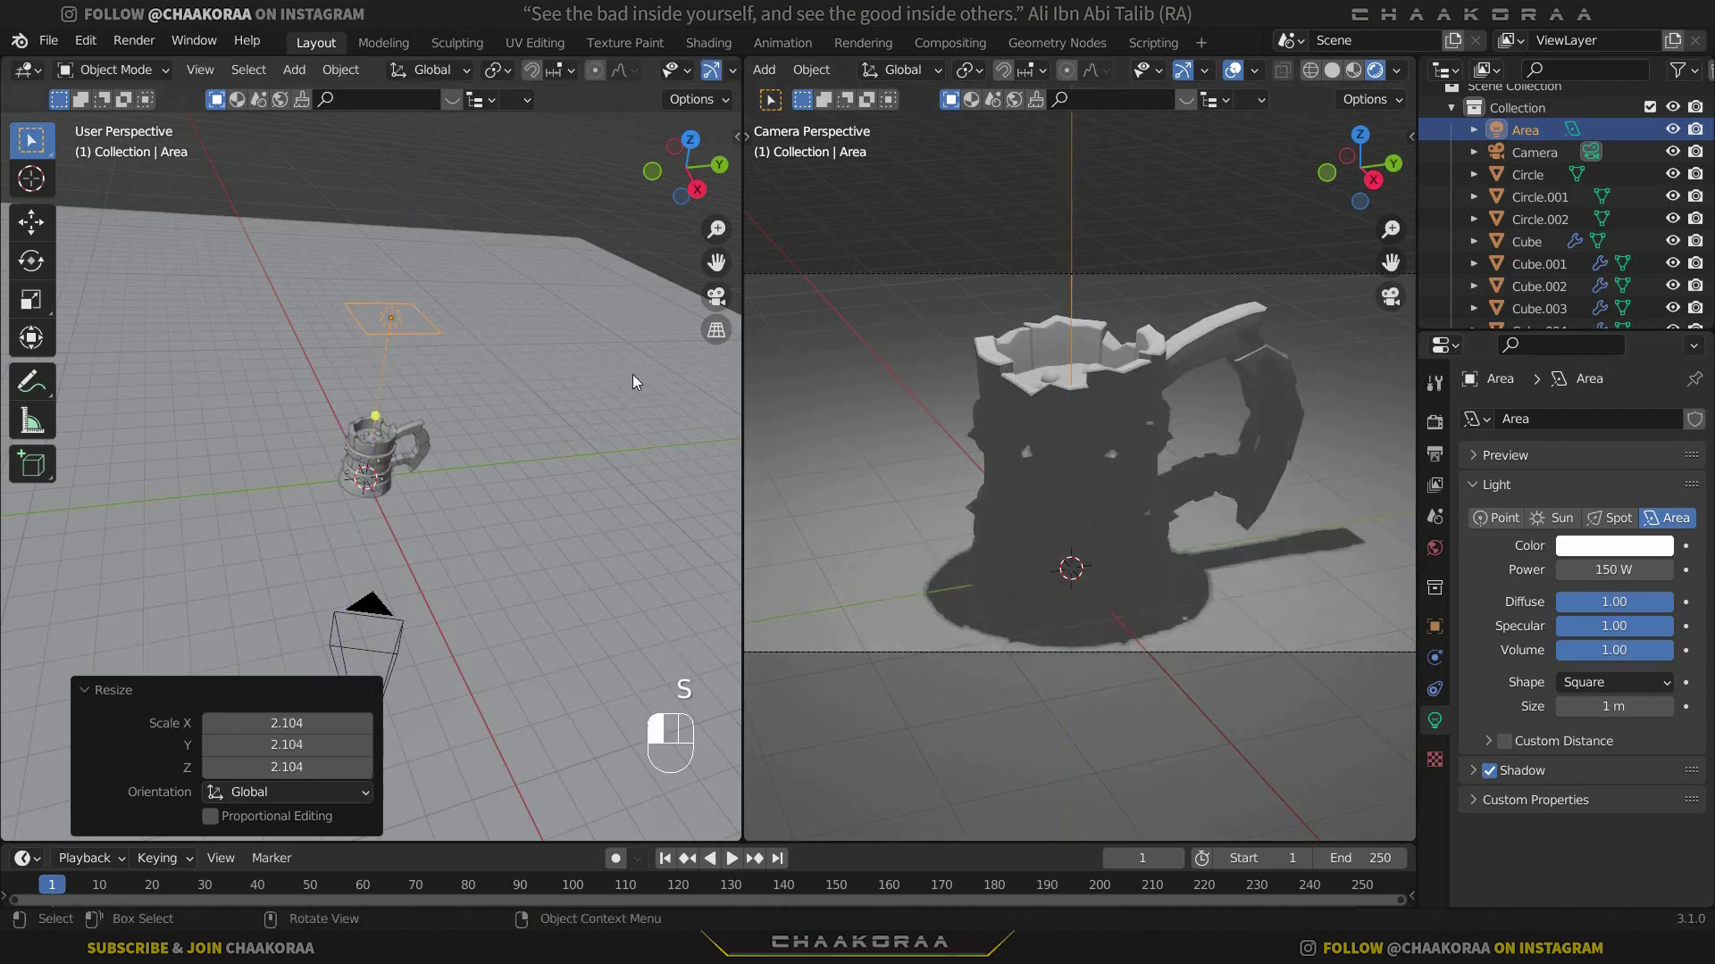
Duplicate the area light in top view, placing the copy about 6.63 m along X and 4.60 m along Y
{"action": "key", "text": "KP_5"}
{"action": "key", "text": "KP_7"}
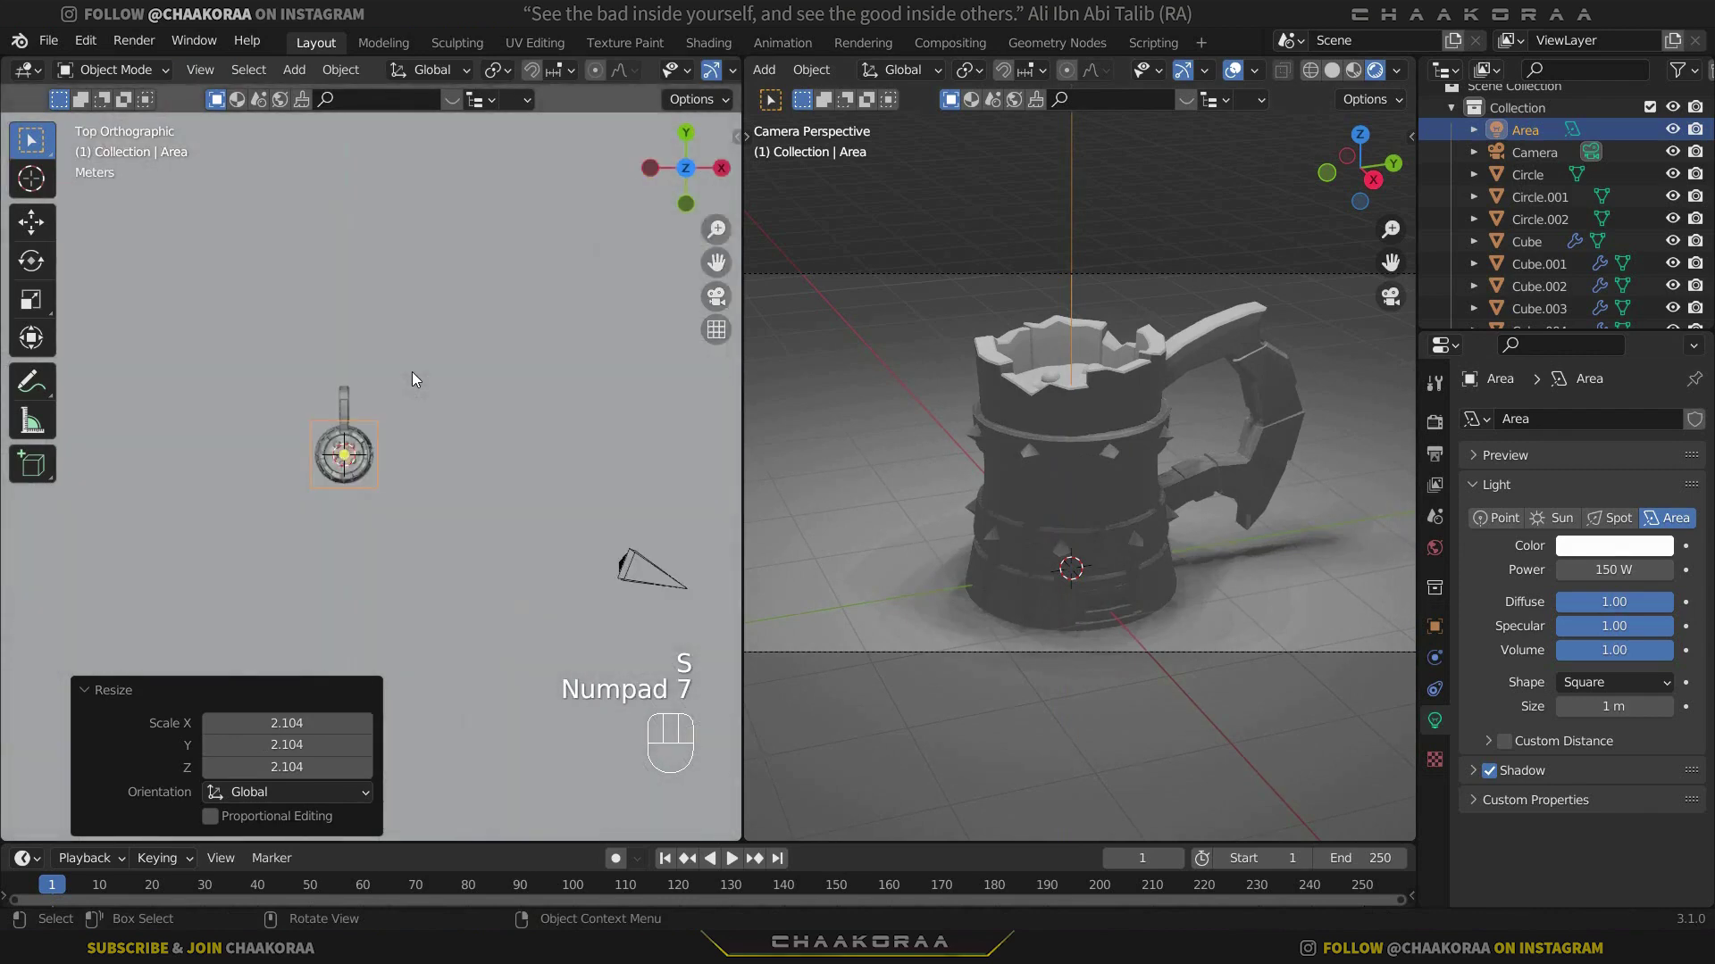
{"action": "key", "text": "shift+d"}
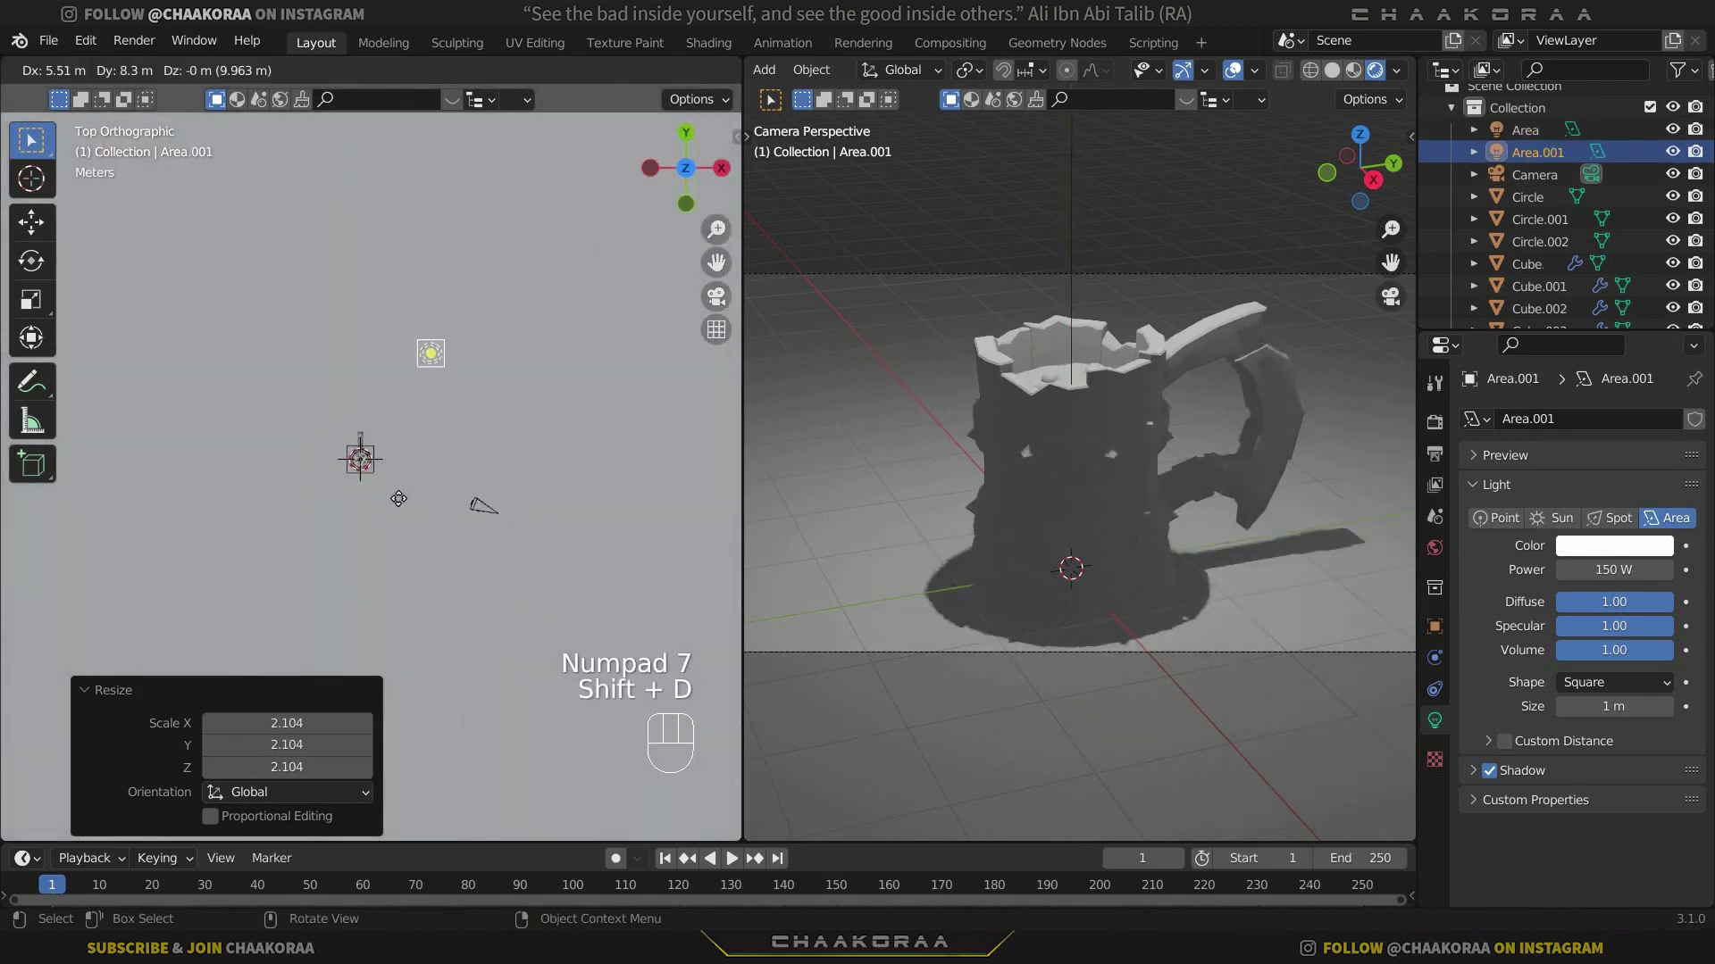
{"action": "left_click", "coordinate": [525, 463]}
Rotate the duplicated area light 63.4° in right view so it tilts toward the mug
{"action": "key", "text": "KP_3"}
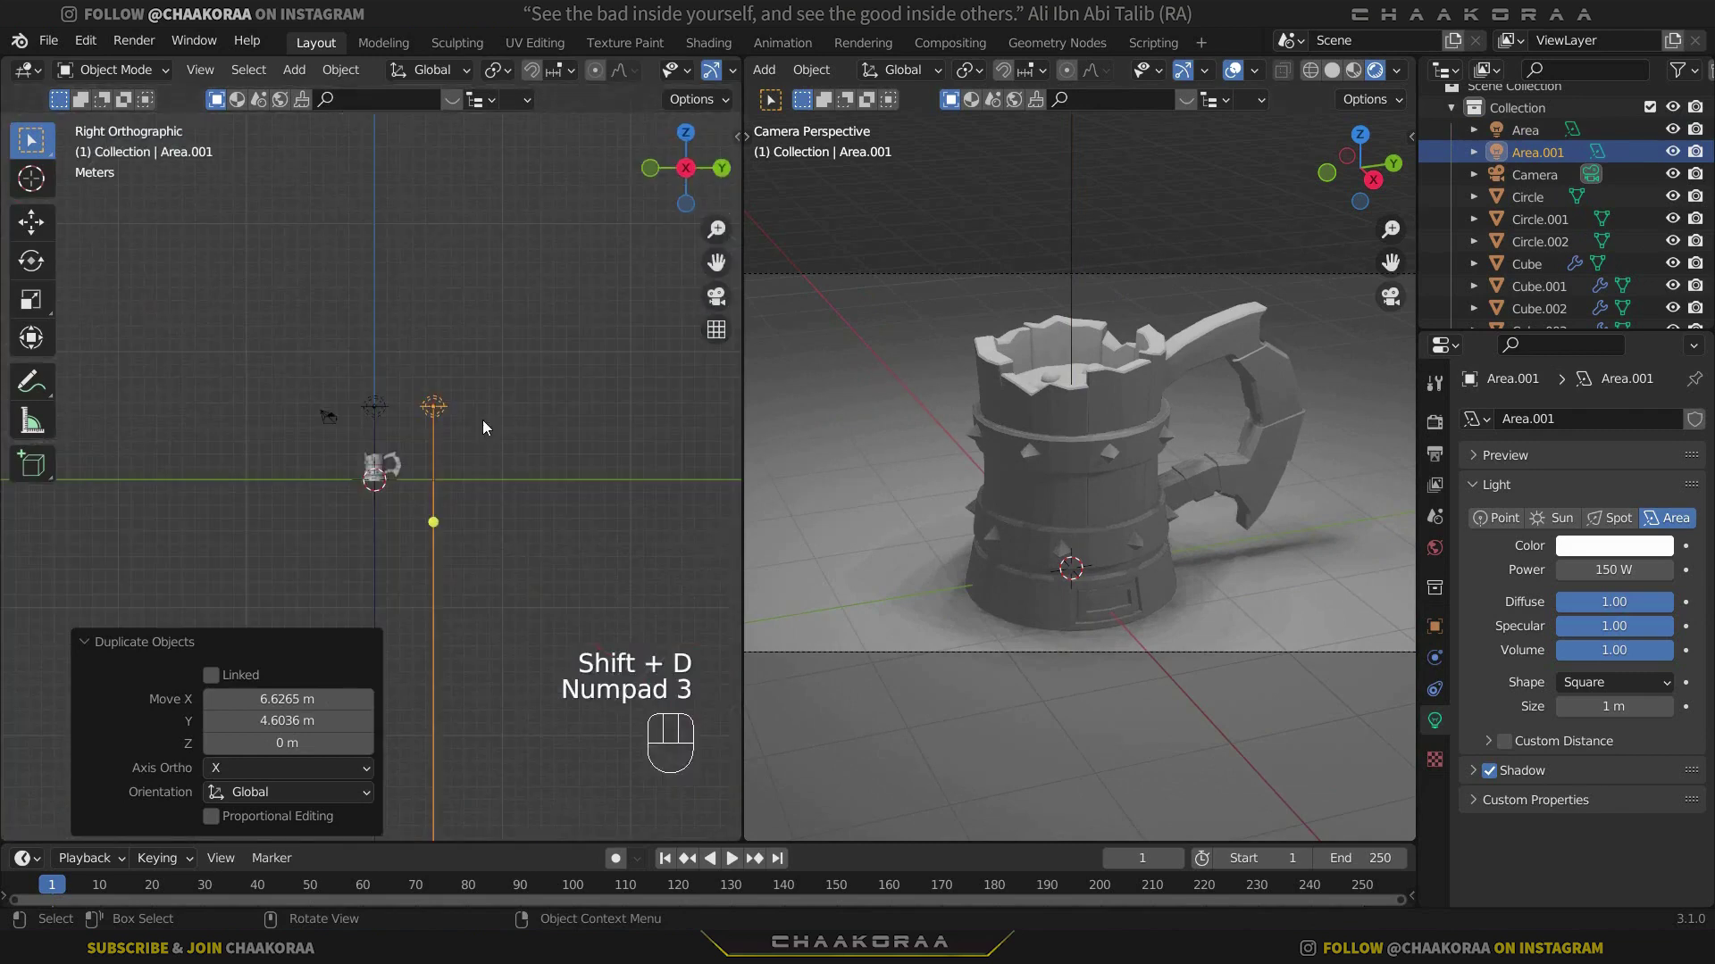
{"action": "scroll", "coordinate": [445, 461], "scroll_direction": "up", "scroll_amount": 5}
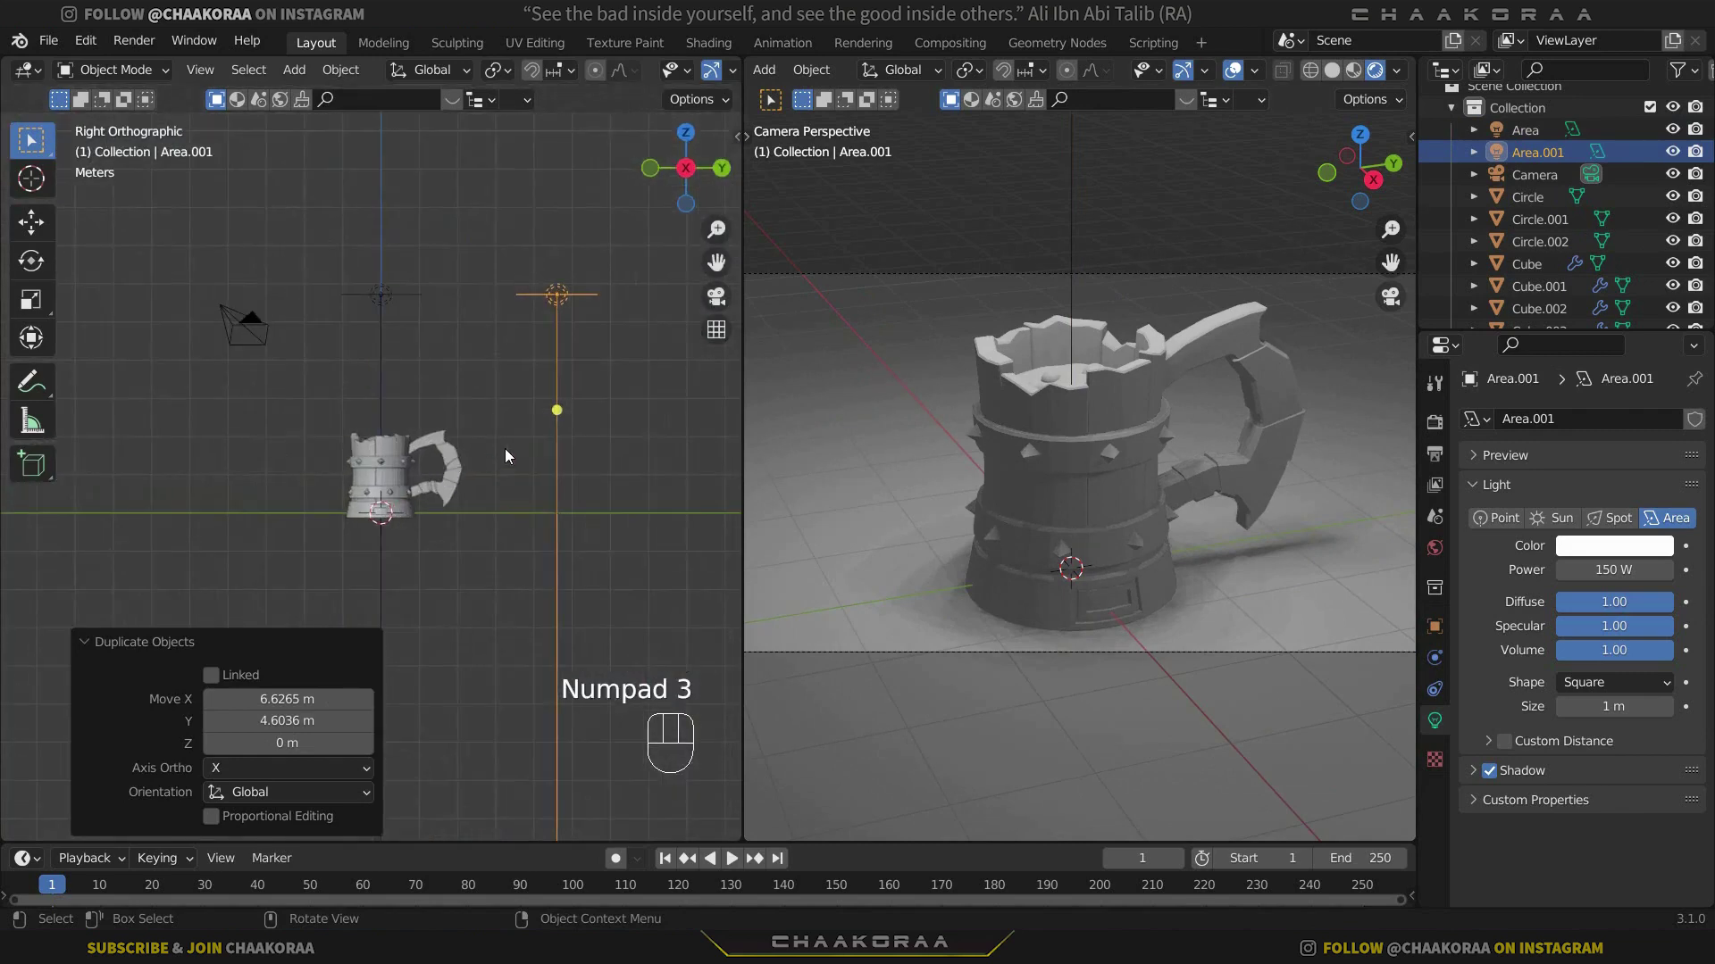
{"action": "key", "text": "r"}
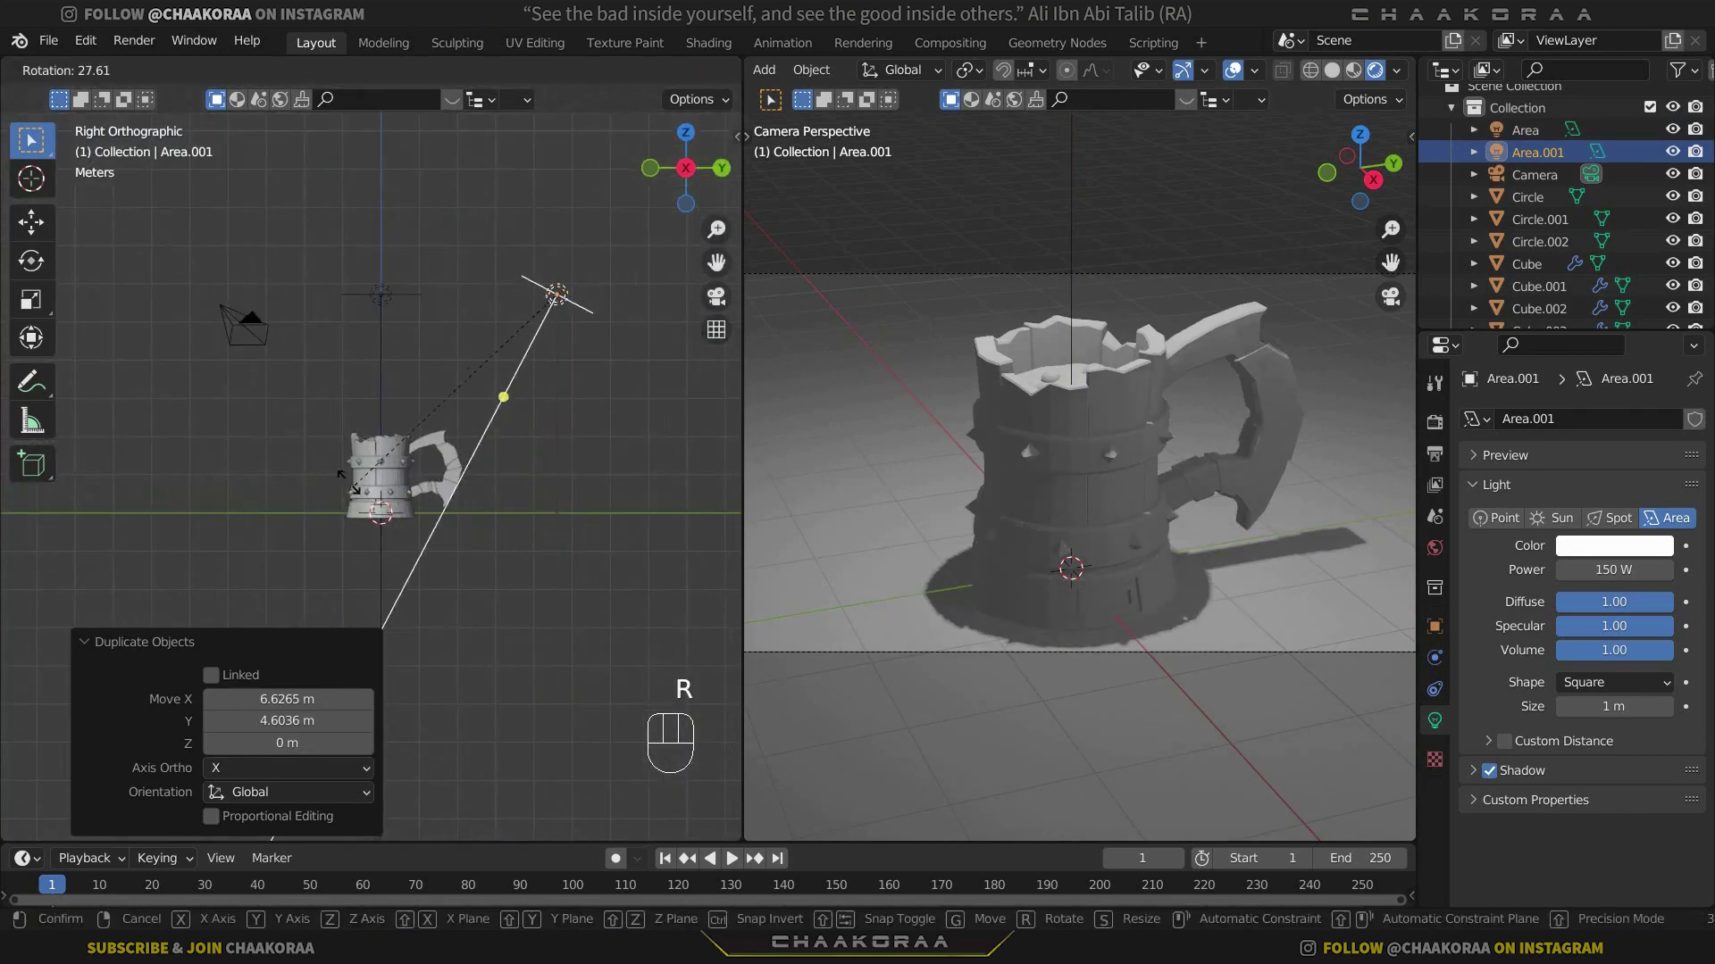
{"action": "left_click", "coordinate": [262, 338]}
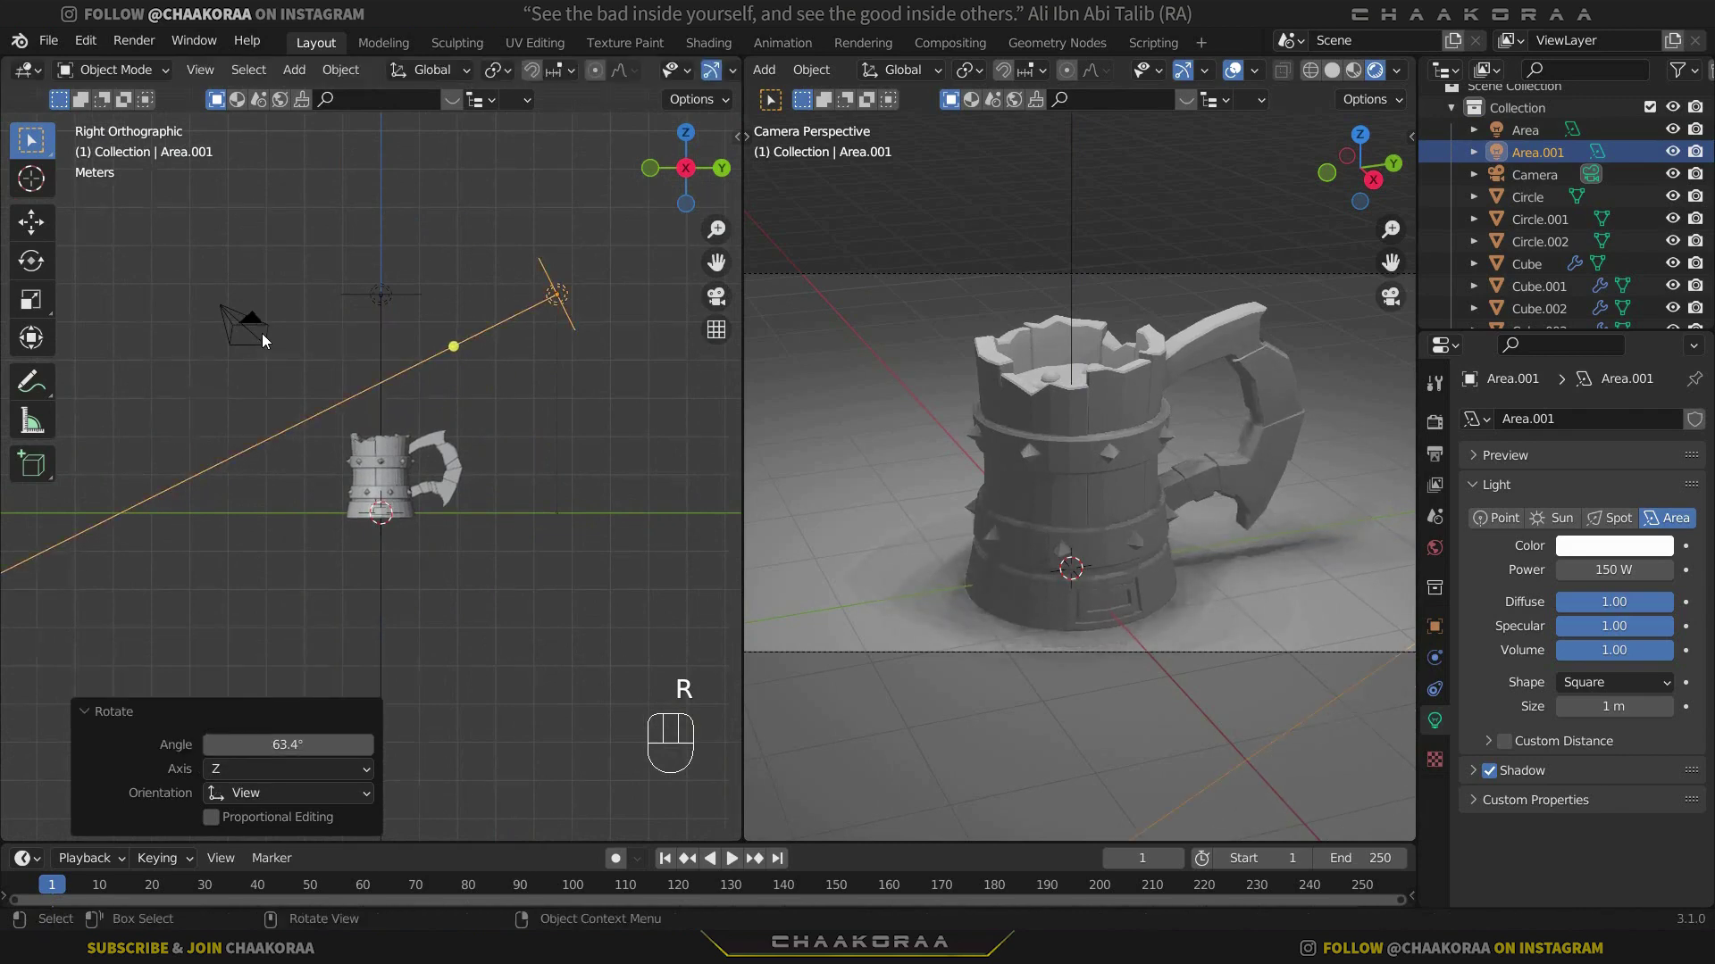
Move the duplicated light in front view about -2.64 m along X and -1.42 m along Z
{"action": "key", "text": "KP_1"}
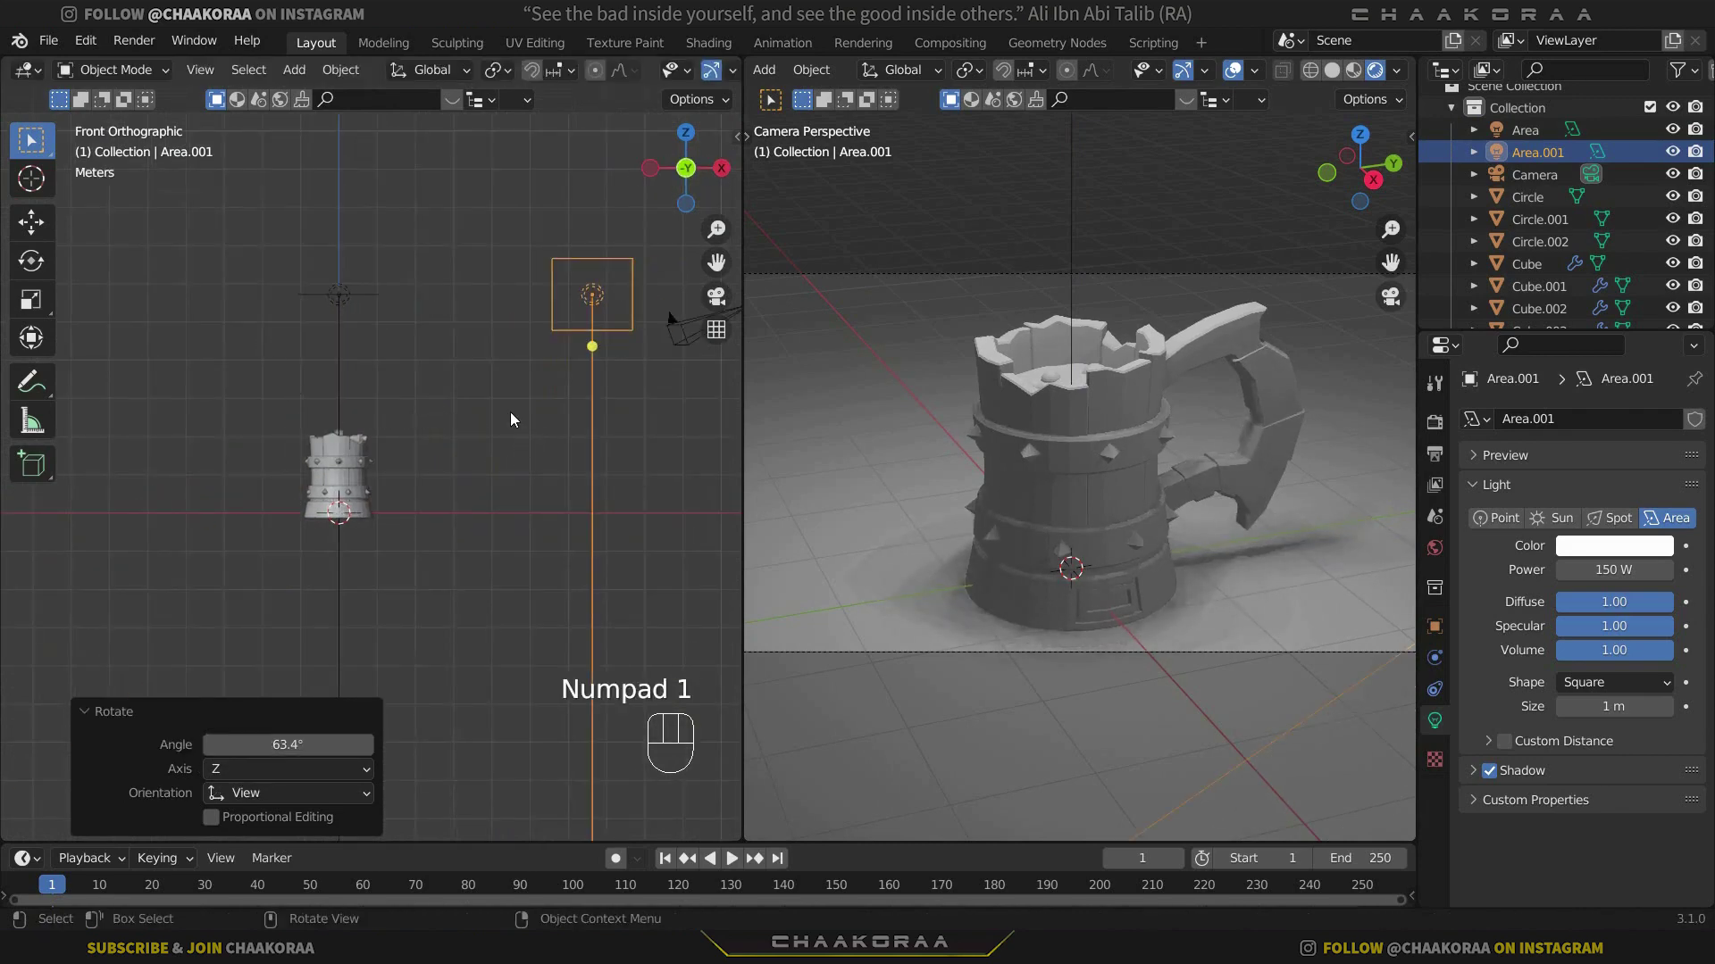
{"action": "scroll", "coordinate": [611, 495], "scroll_direction": "down", "scroll_amount": 2}
{"action": "key", "text": "g"}
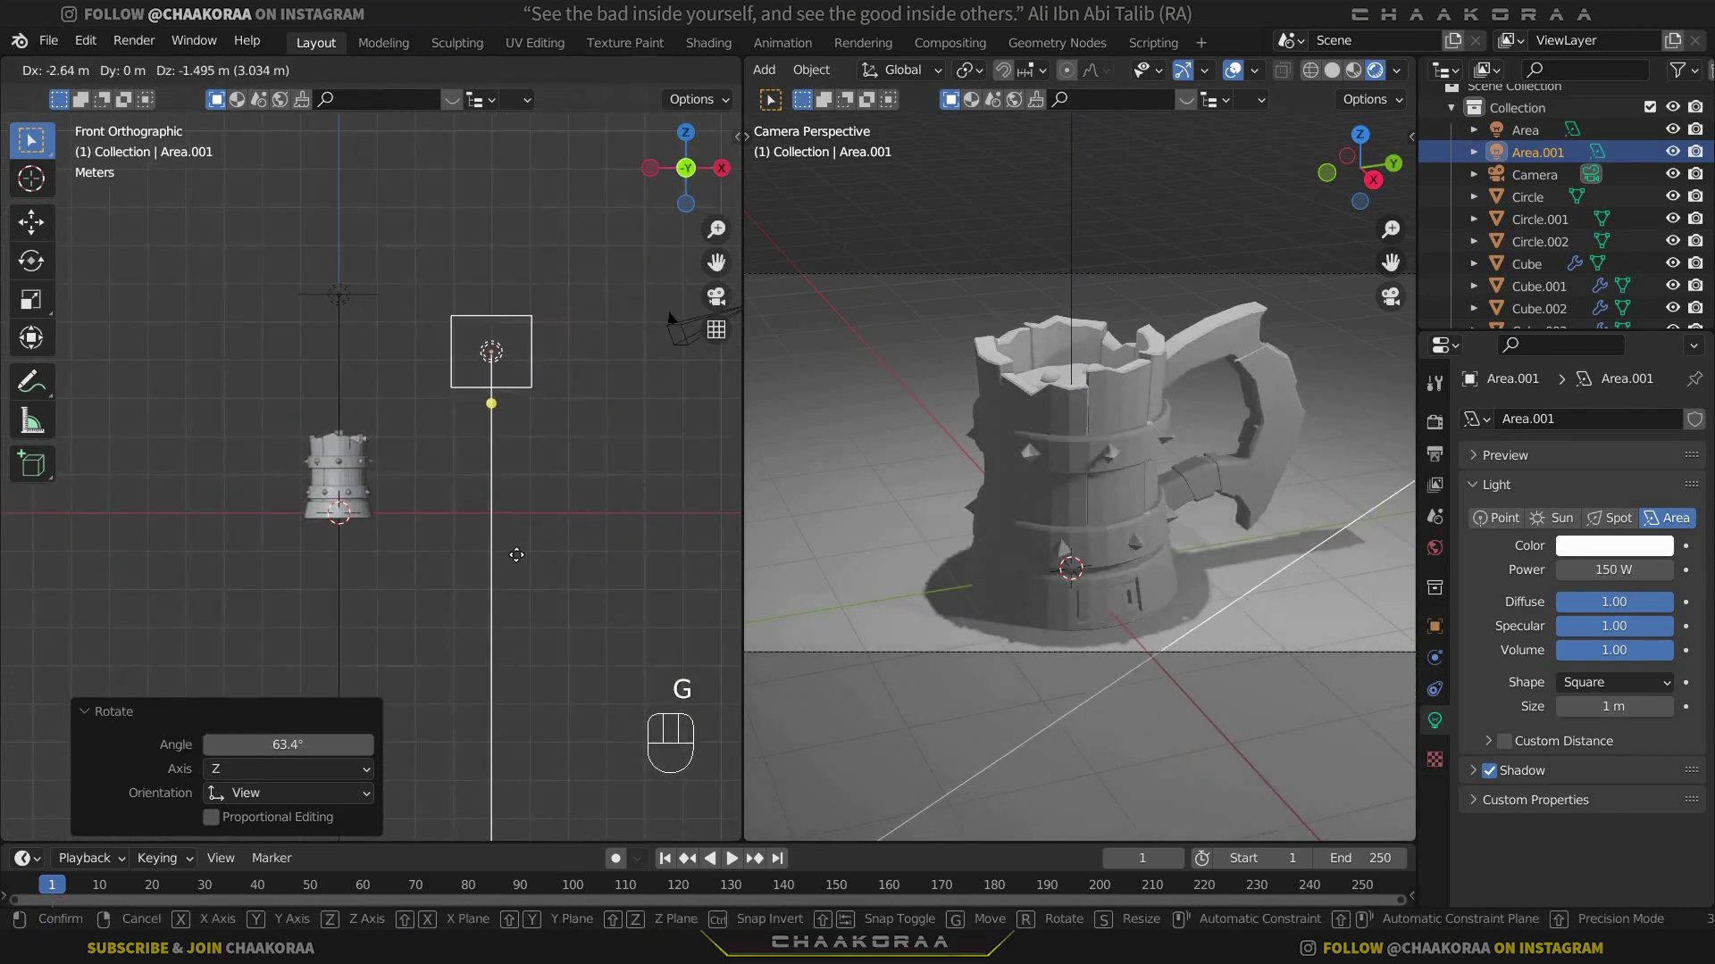
{"action": "left_click", "coordinate": [431, 404]}
{"action": "scroll", "coordinate": [459, 422], "scroll_direction": "down", "scroll_amount": 2}
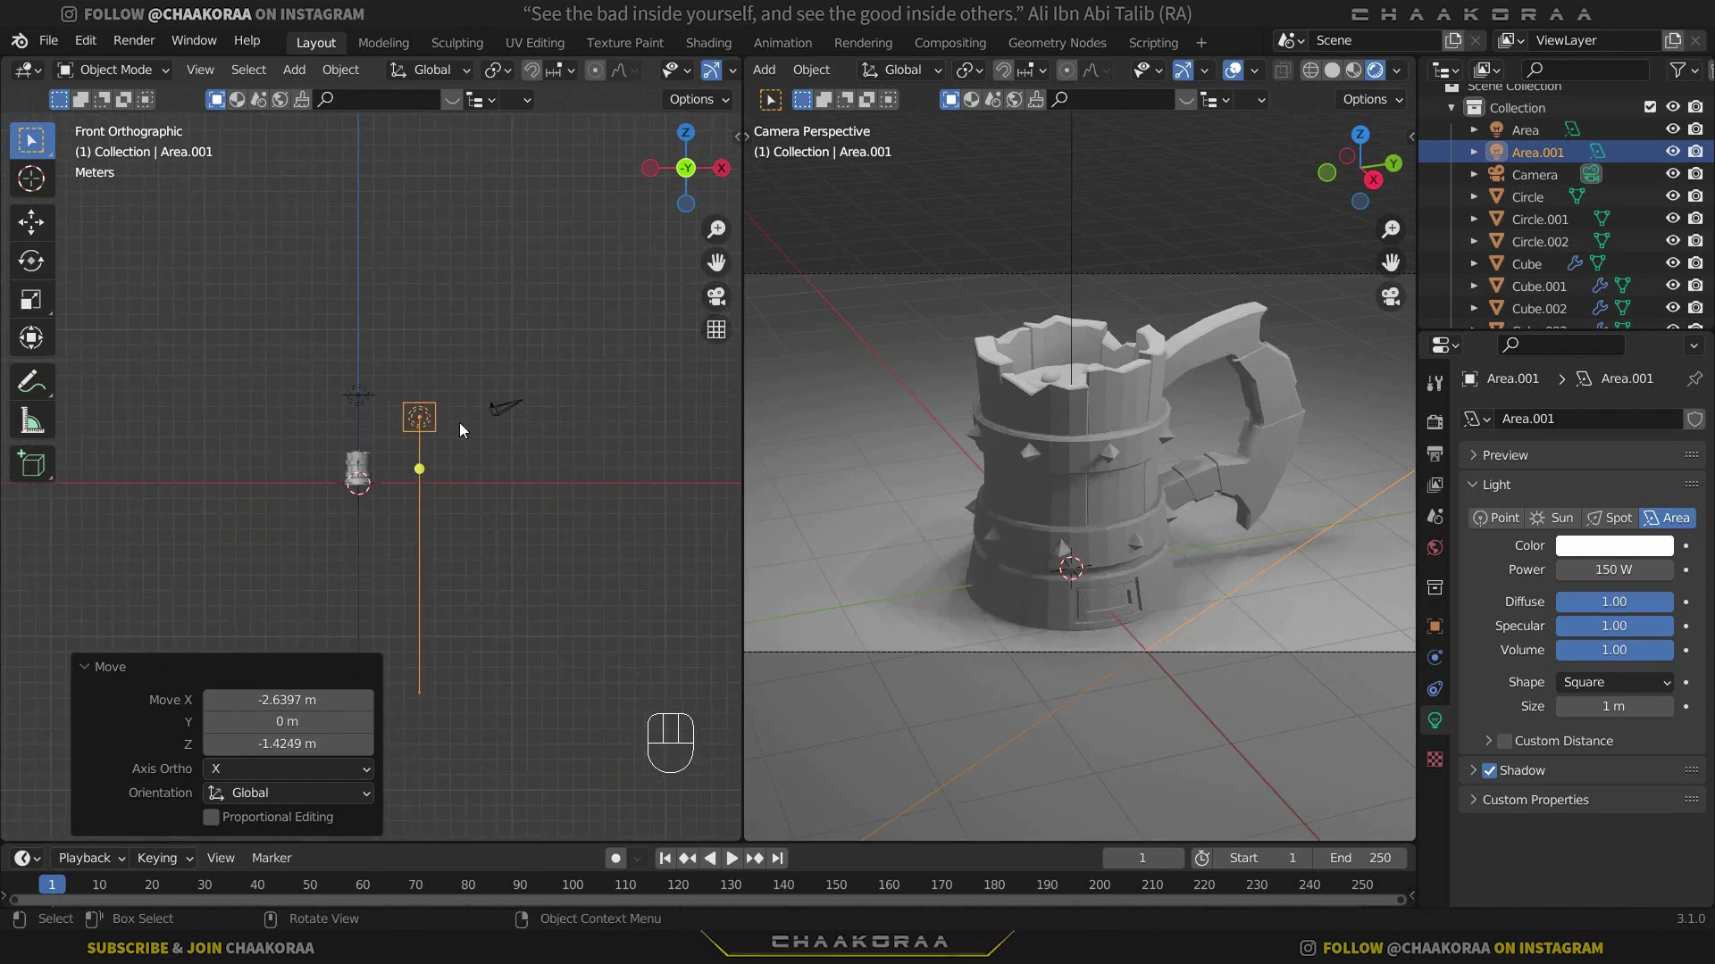
In top view, rotate the second area light 60.2° toward the mug and move it about 2.62 m along X and -0.87 m along Y
{"action": "key", "text": "KP_7"}
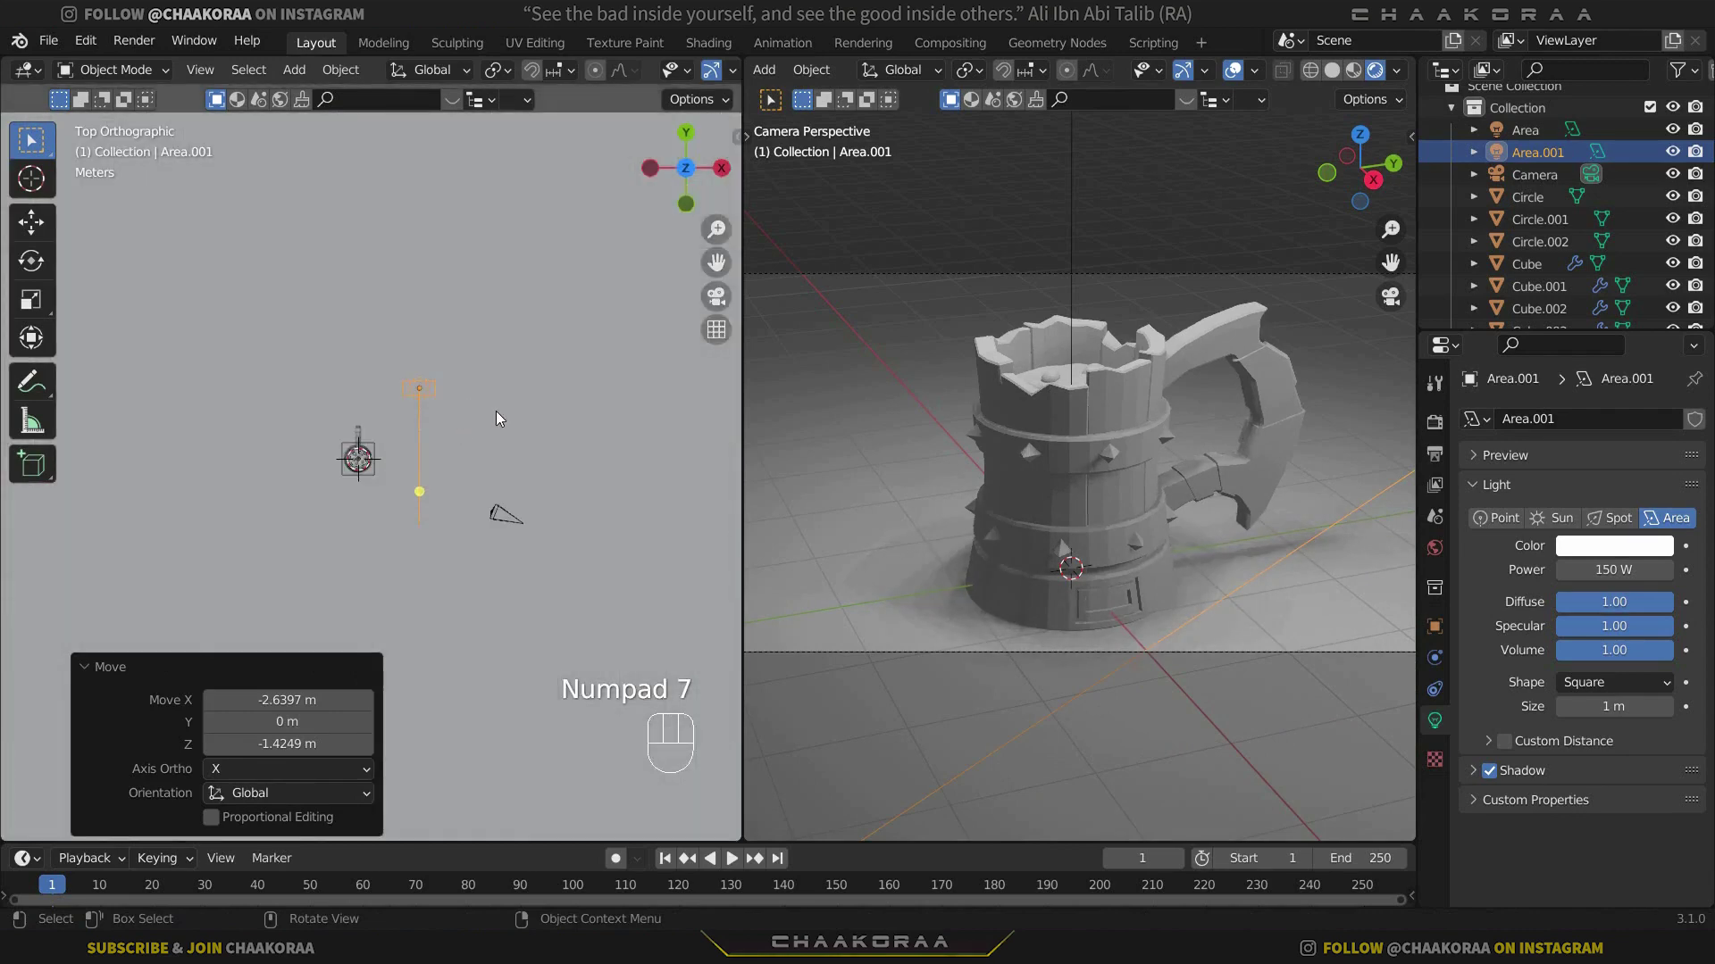
{"action": "key", "text": "r"}
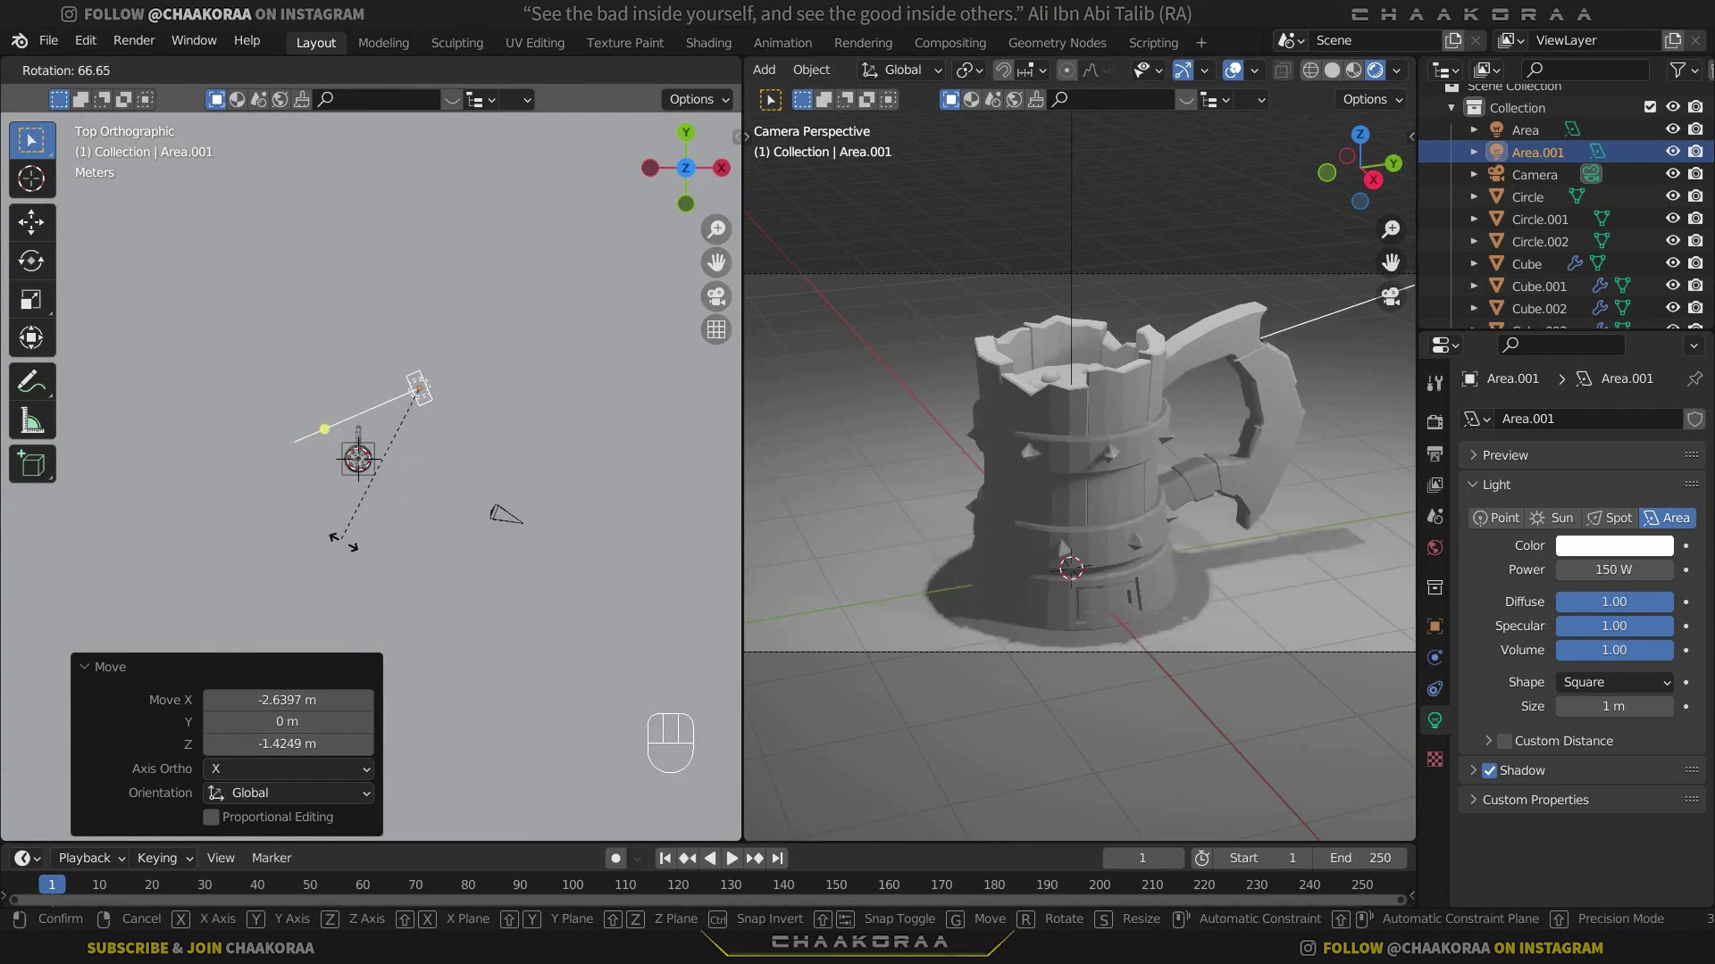
{"action": "left_click", "coordinate": [423, 416]}
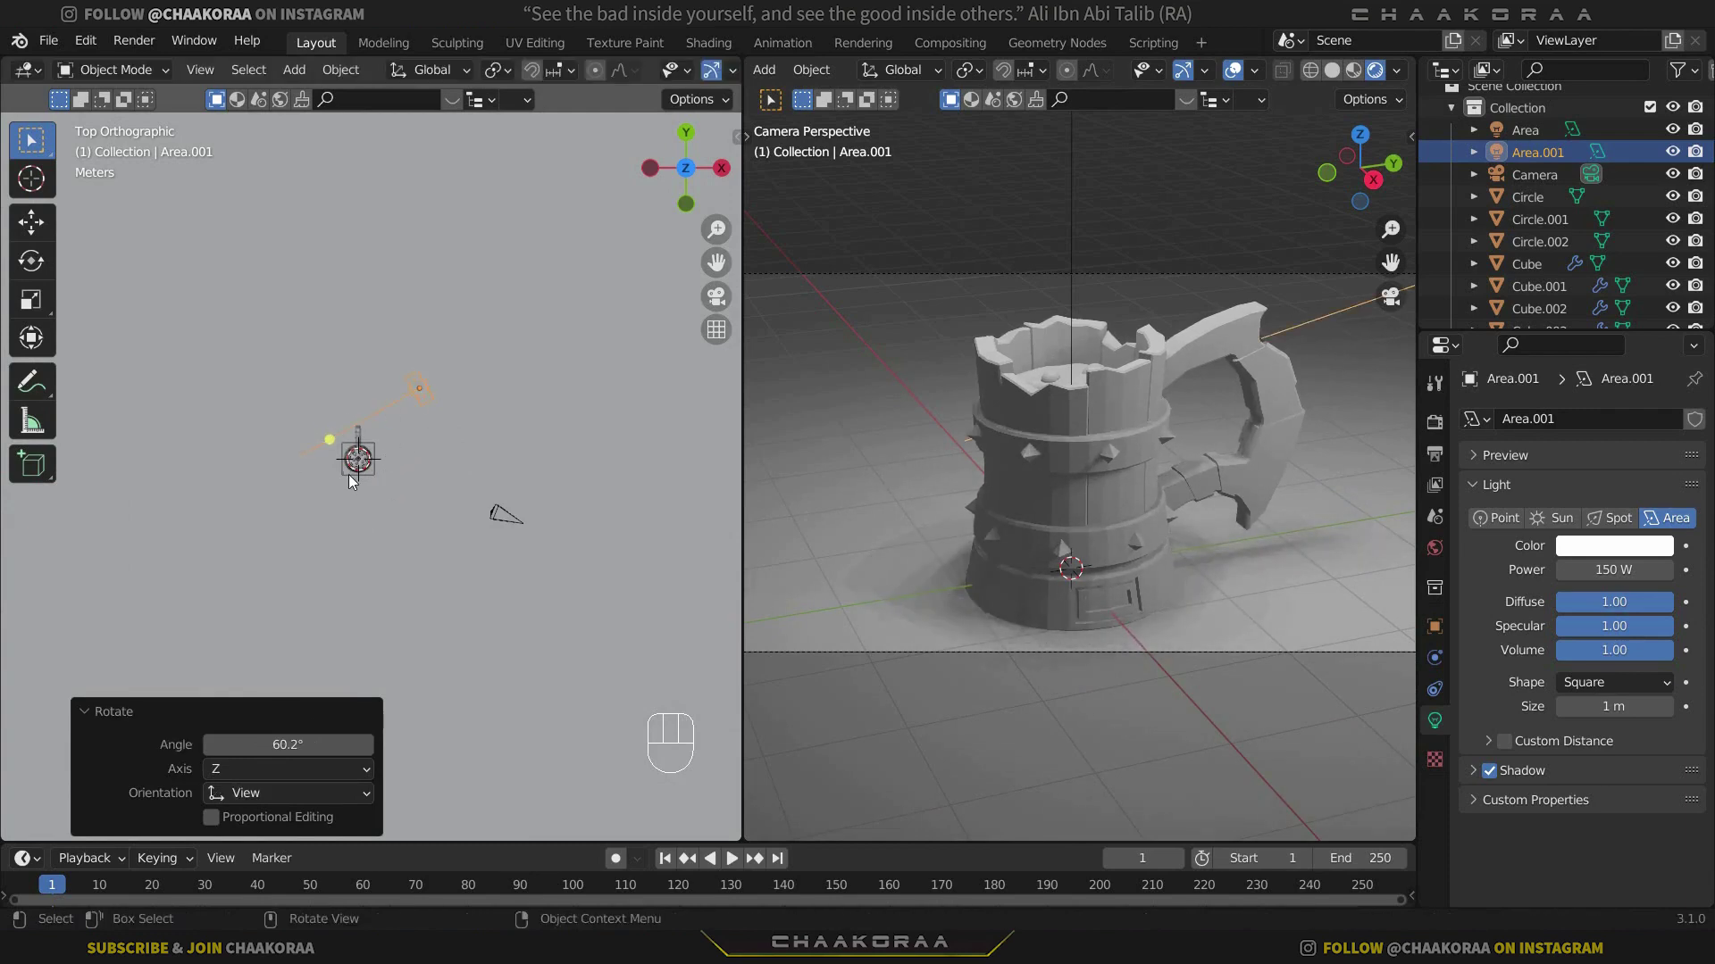
{"action": "key", "text": "g"}
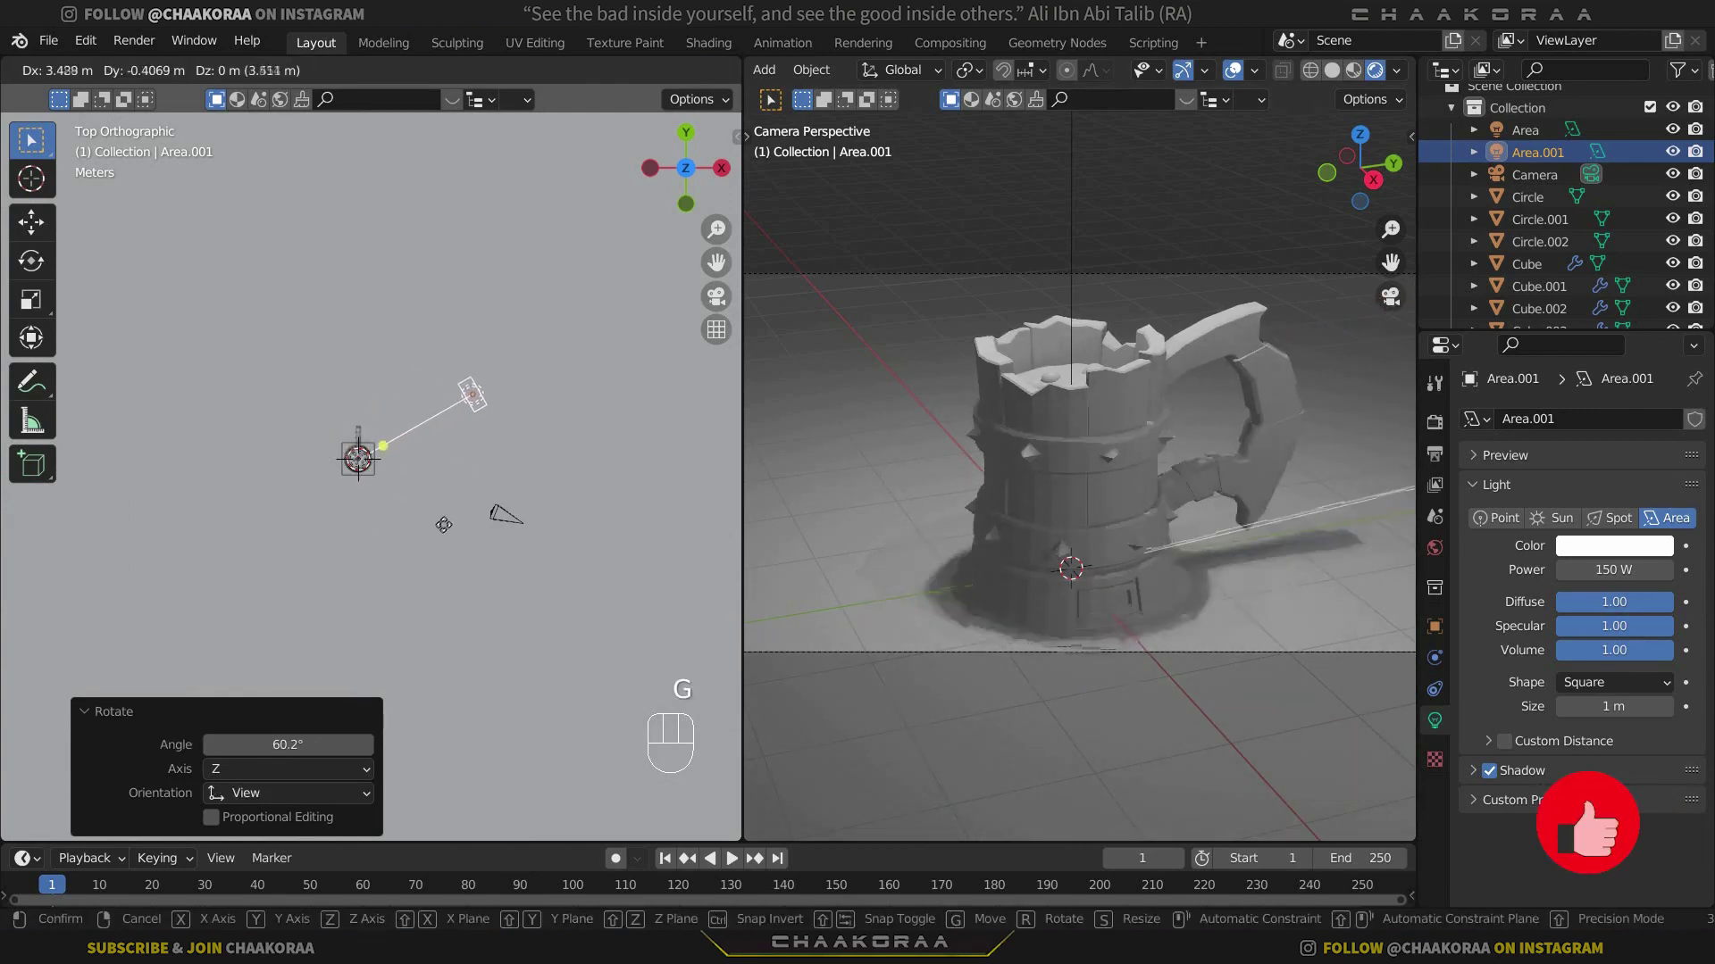
{"action": "left_click", "coordinate": [431, 531]}
In front view, rotate the second light 17.8° and move it about 0.76 m along X and -1.40 m along Z
{"action": "middle_click_drag", "start_coordinate": [430, 532], "coordinate": [394, 391]}
{"action": "key", "text": "KP_1"}
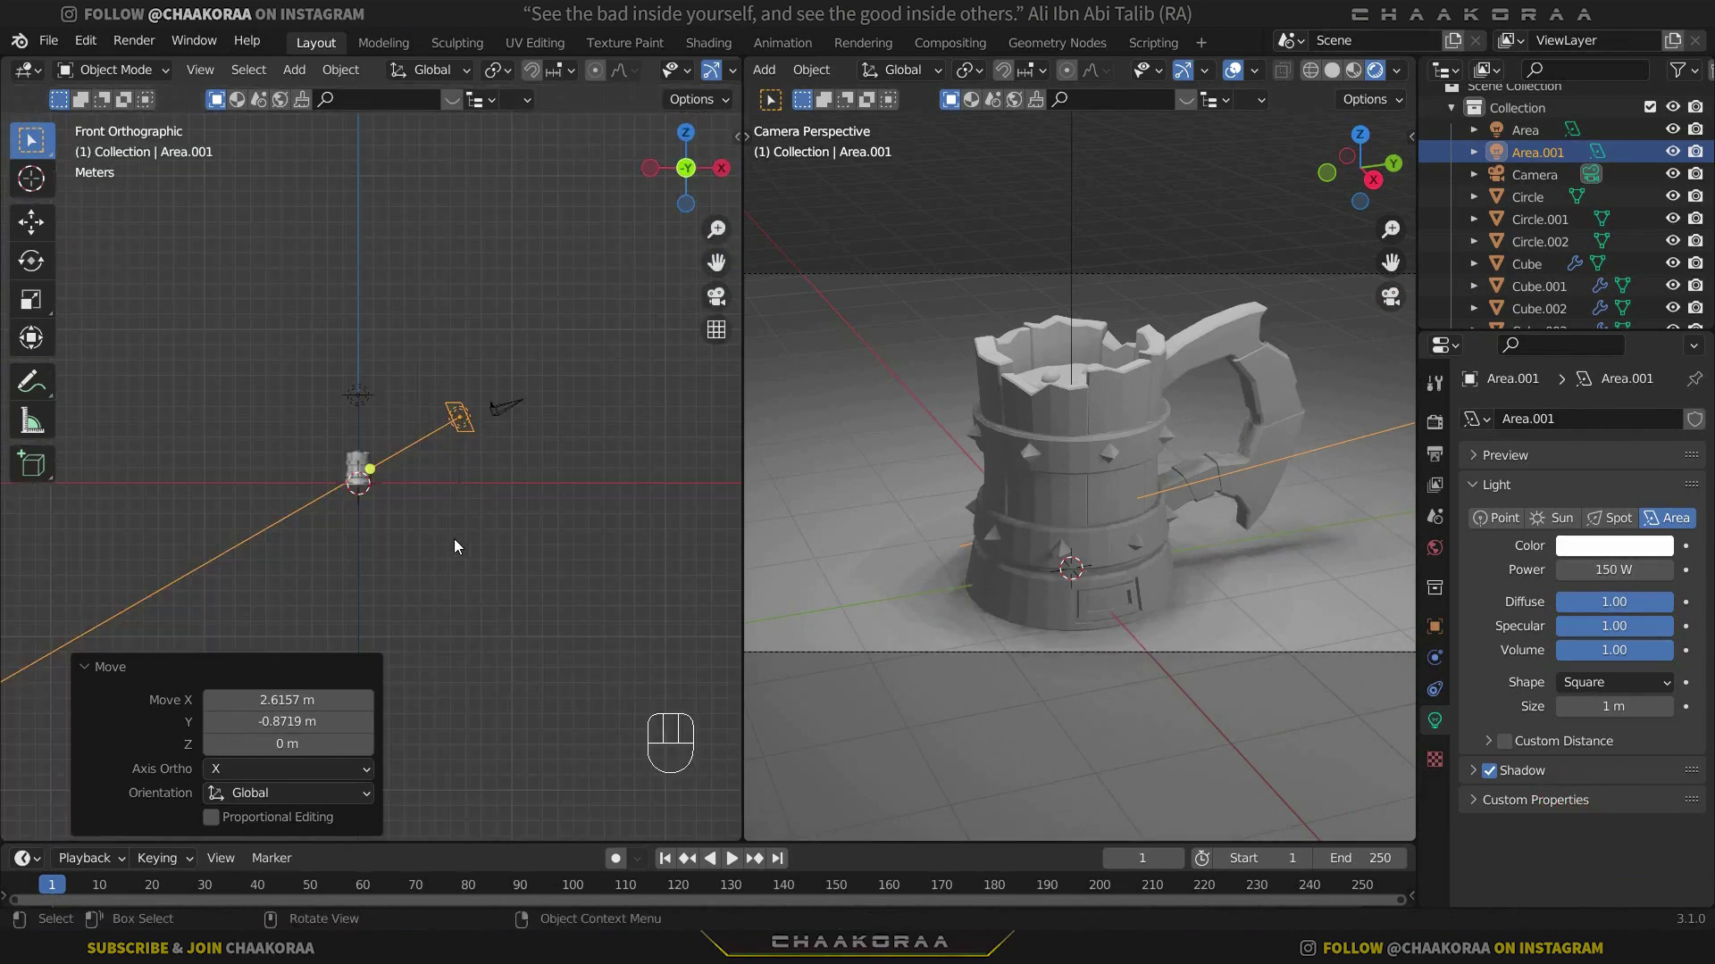
{"action": "key", "text": "r"}
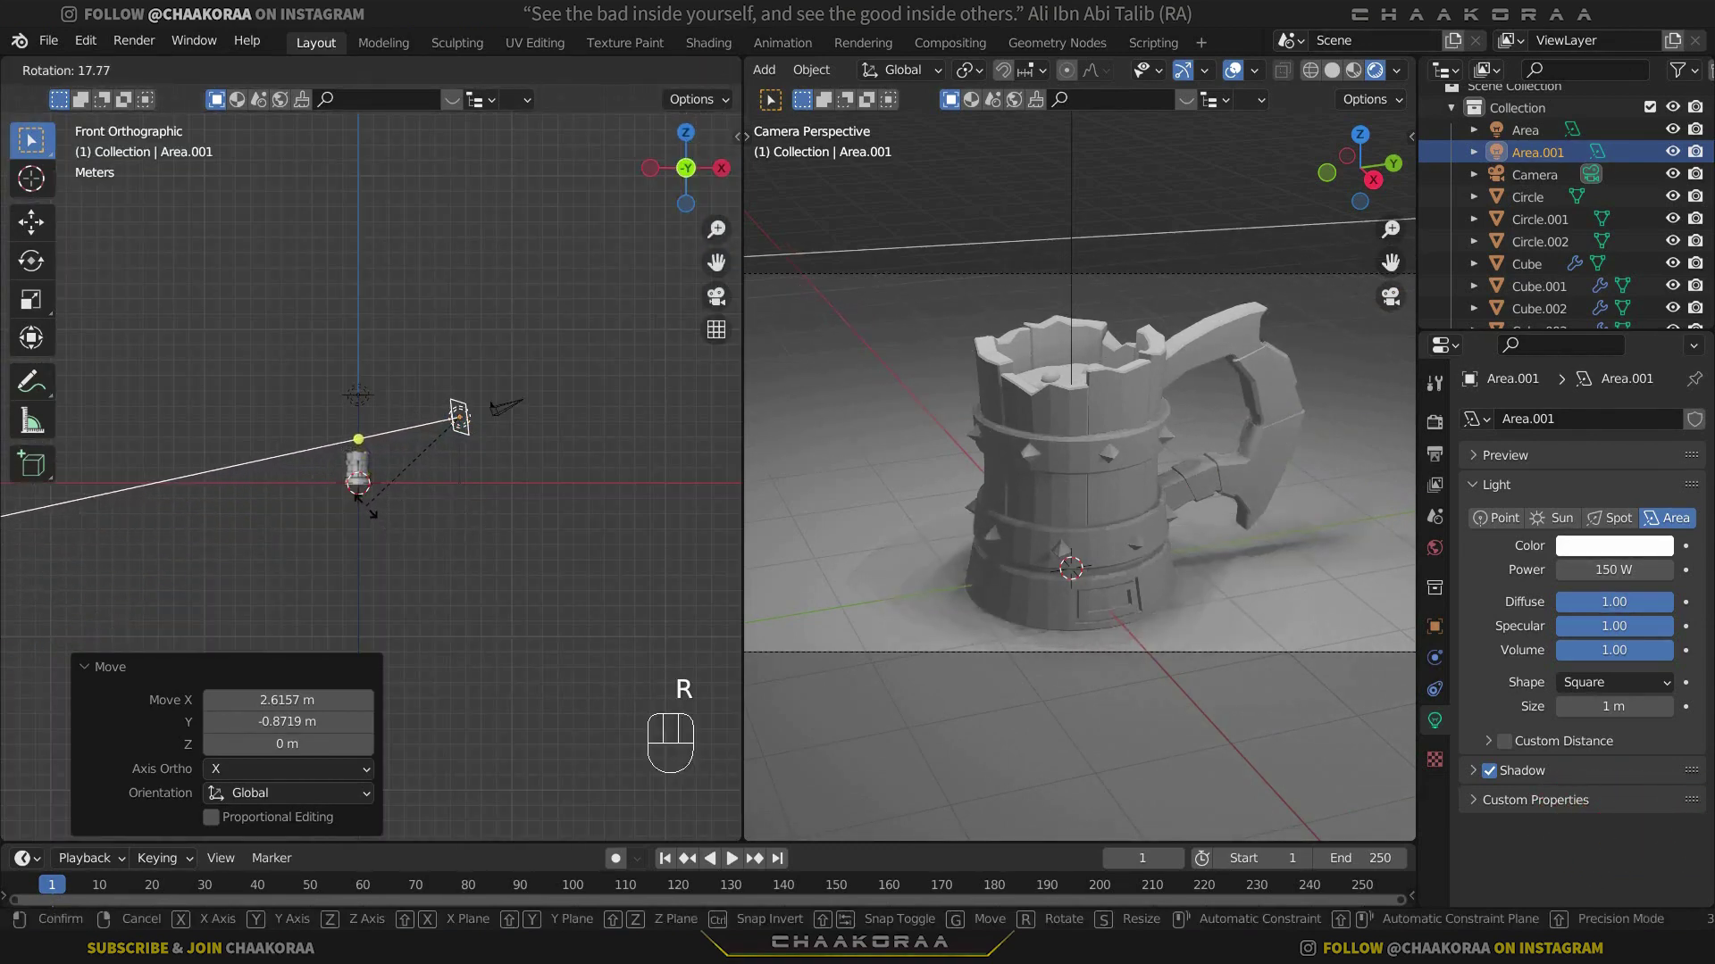
{"action": "left_click", "coordinate": [367, 511]}
{"action": "key", "text": "g"}
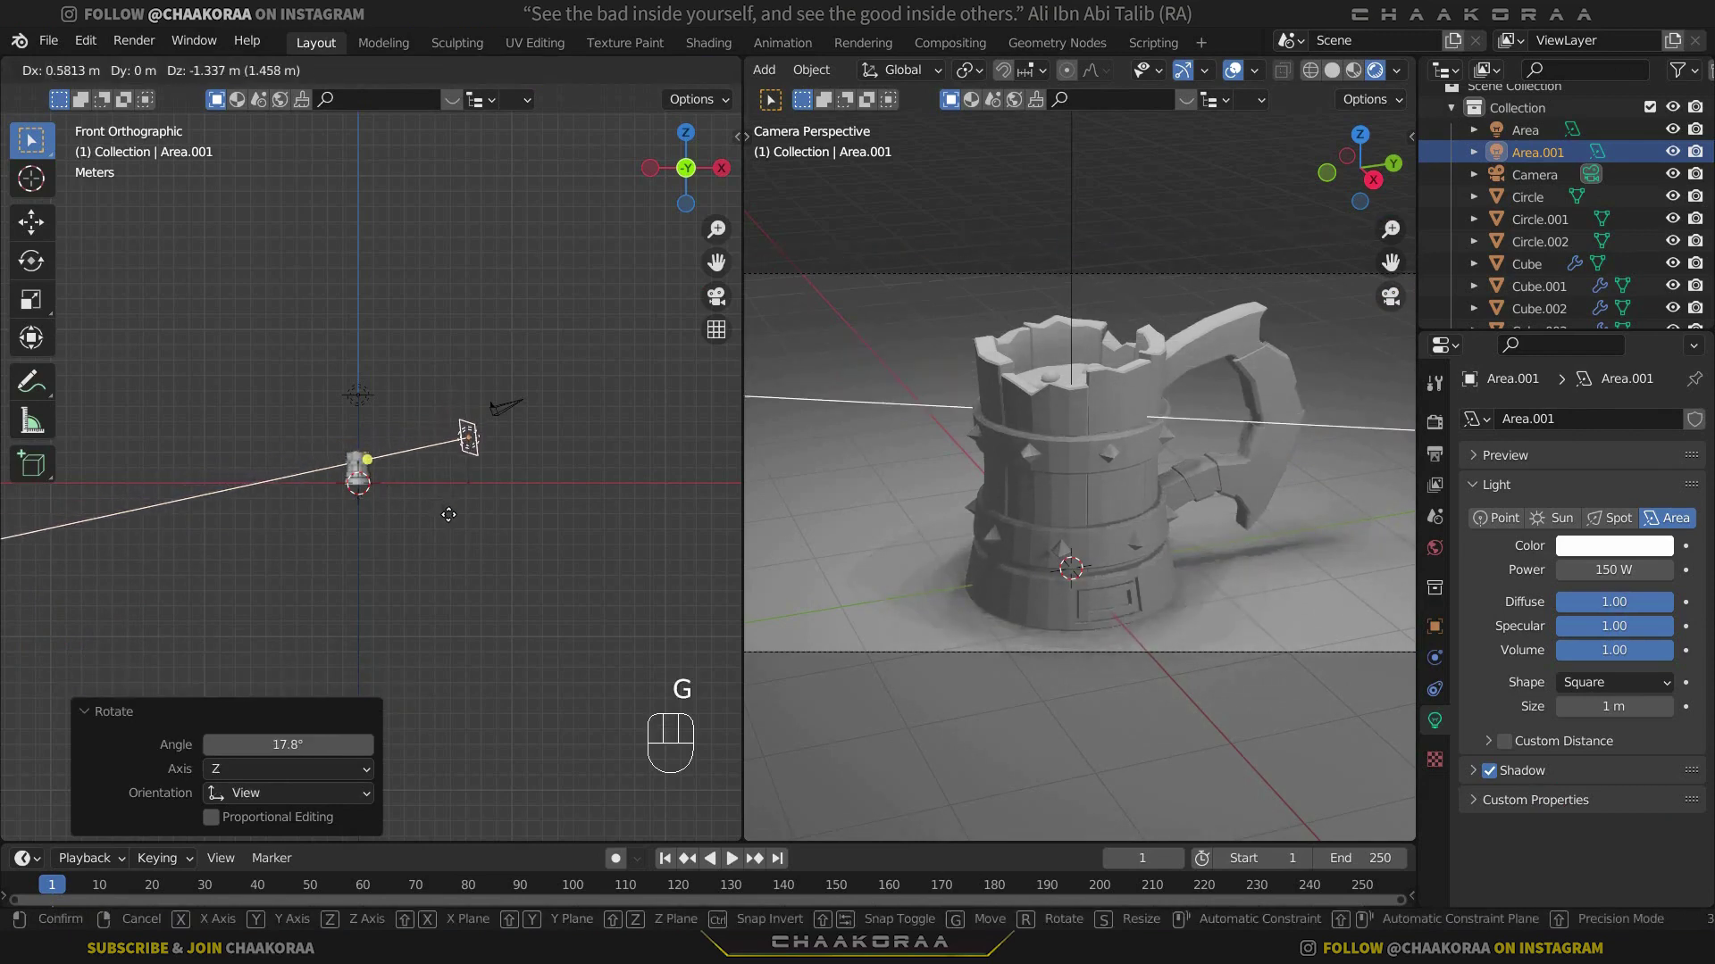
{"action": "left_click", "coordinate": [450, 516]}
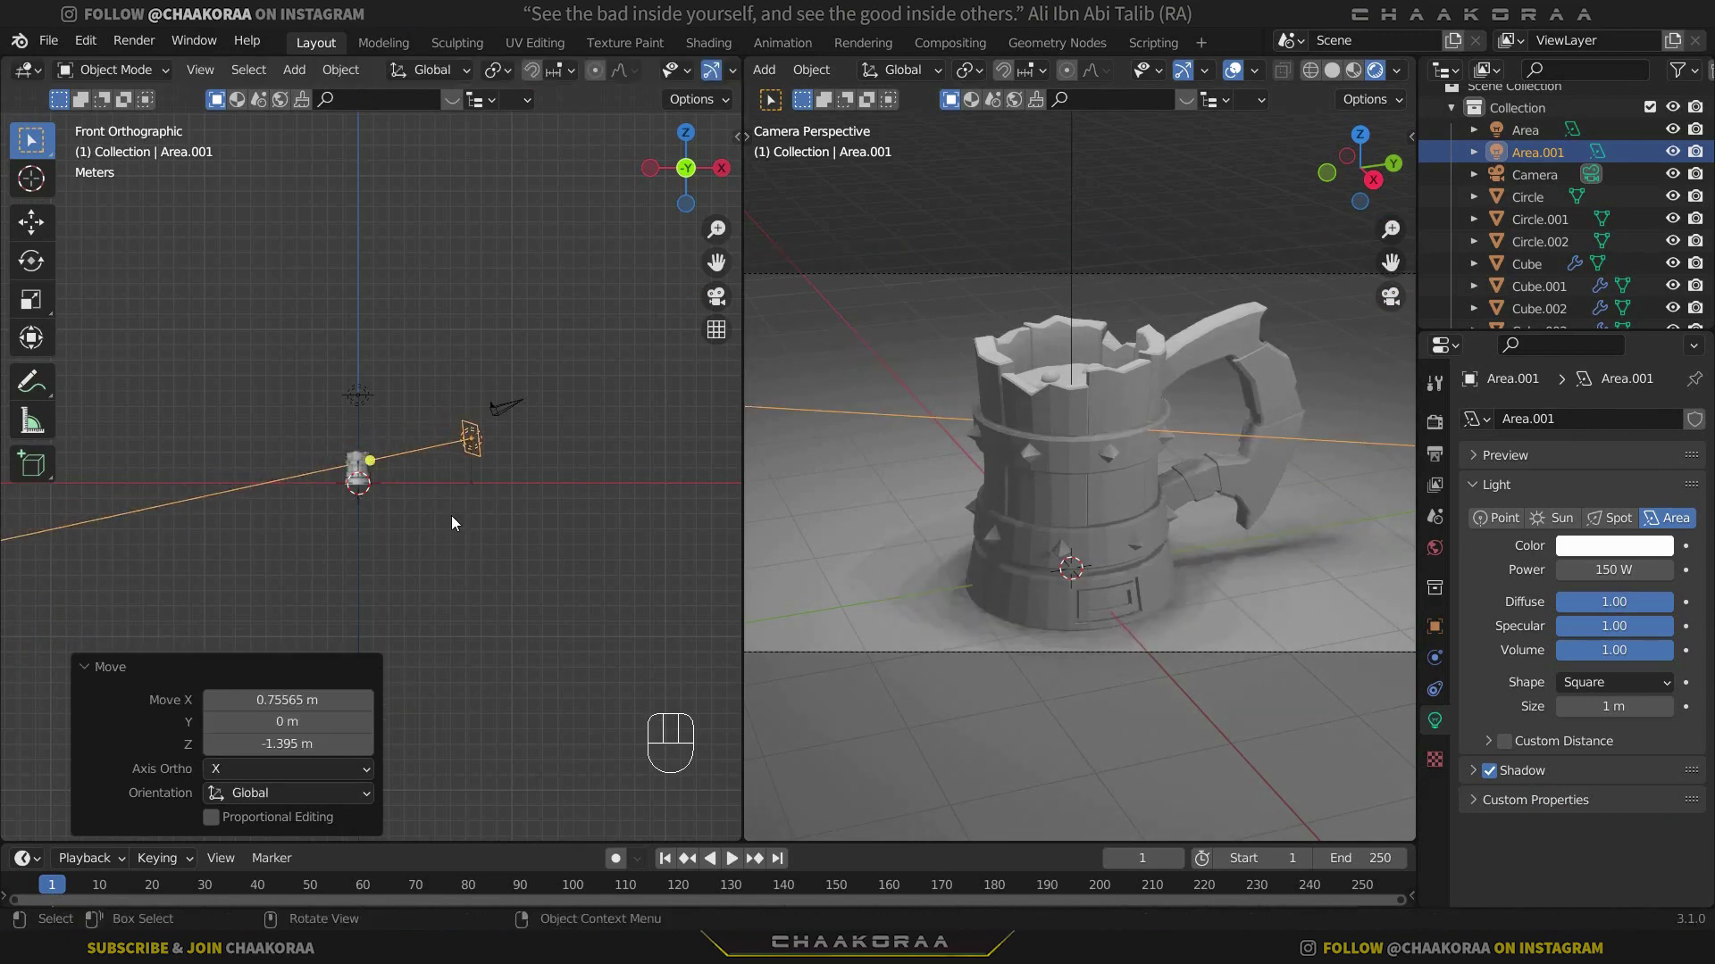
Set the second area light's power to 200 W
{"action": "left_click", "coordinate": [1614, 569]}
{"action": "type", "text": "200"}
{"action": "key", "text": "Return"}
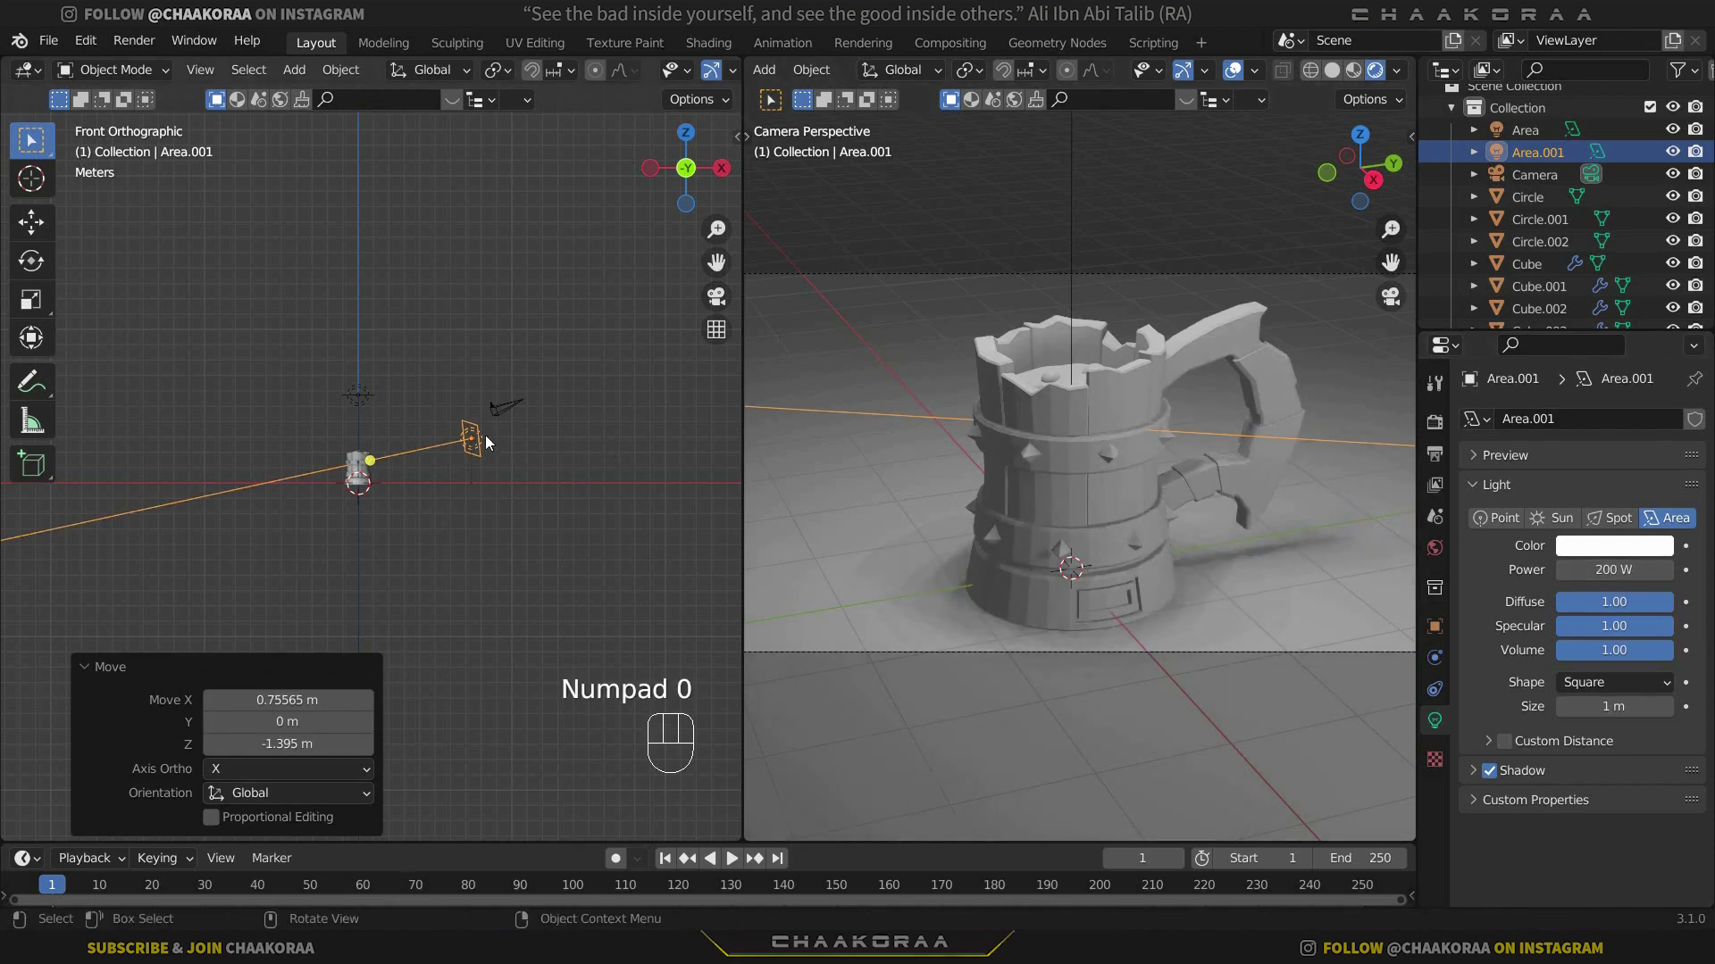
Duplicate the light in top view about -2.85 m along X and -8.43 m along Y, and rotate the copy 71.5° toward the mug
{"action": "key", "text": "KP_7"}
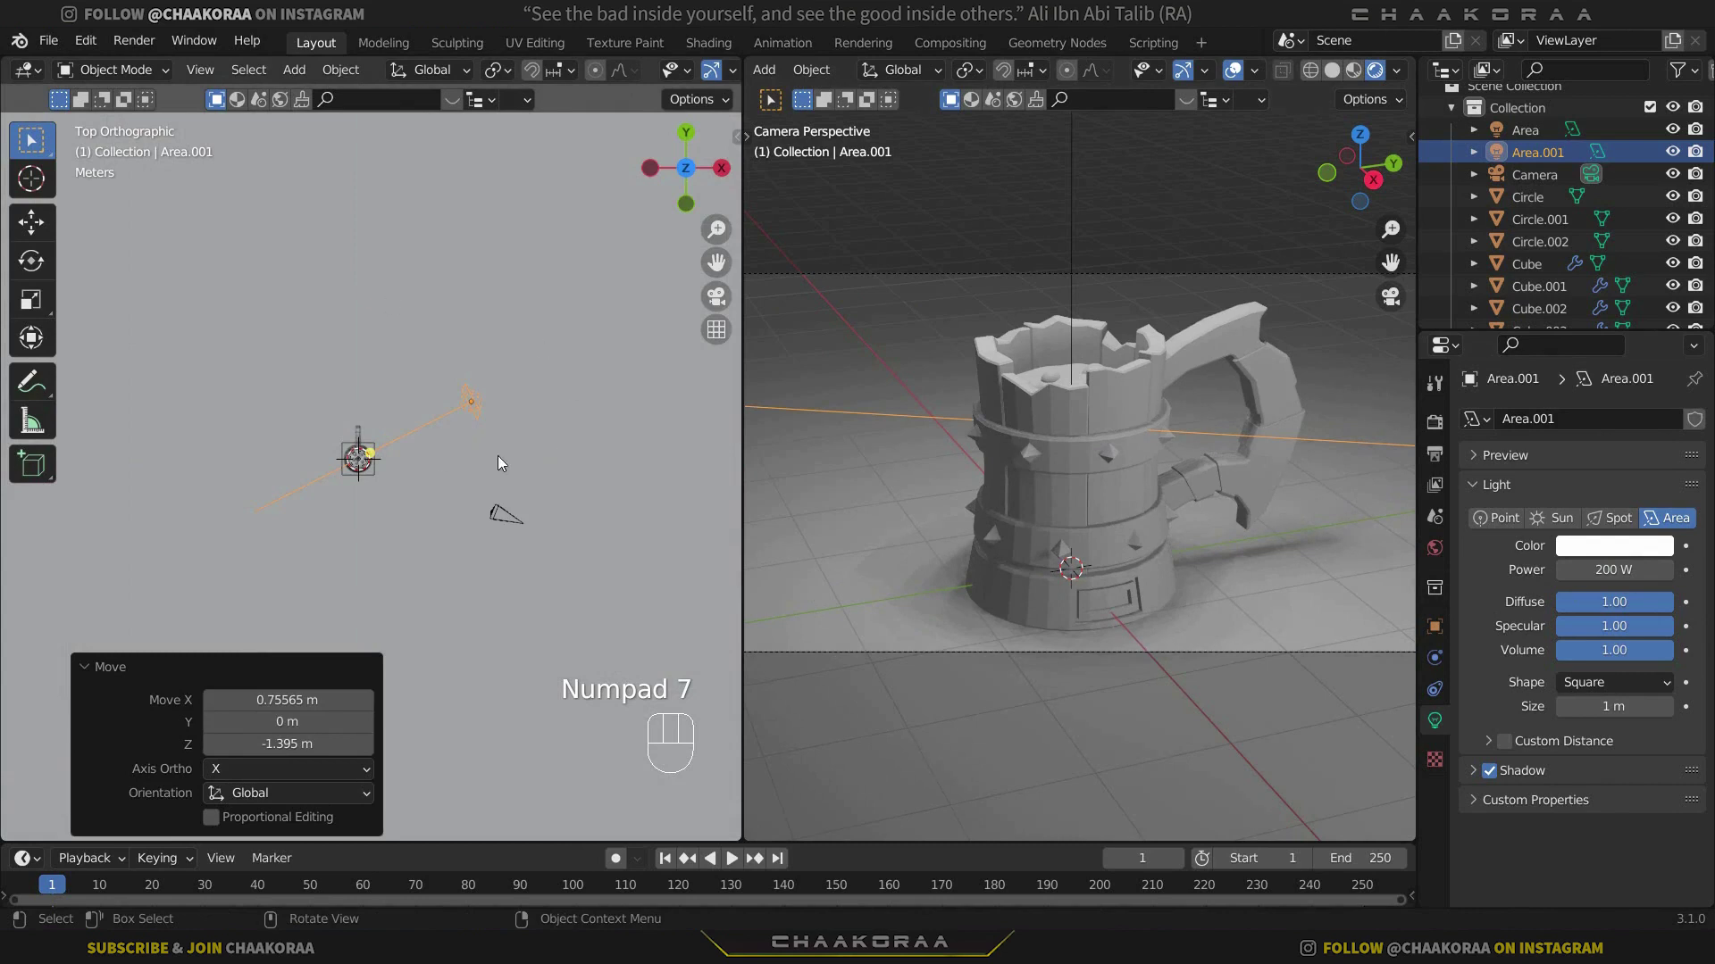
{"action": "key", "text": "shift+d"}
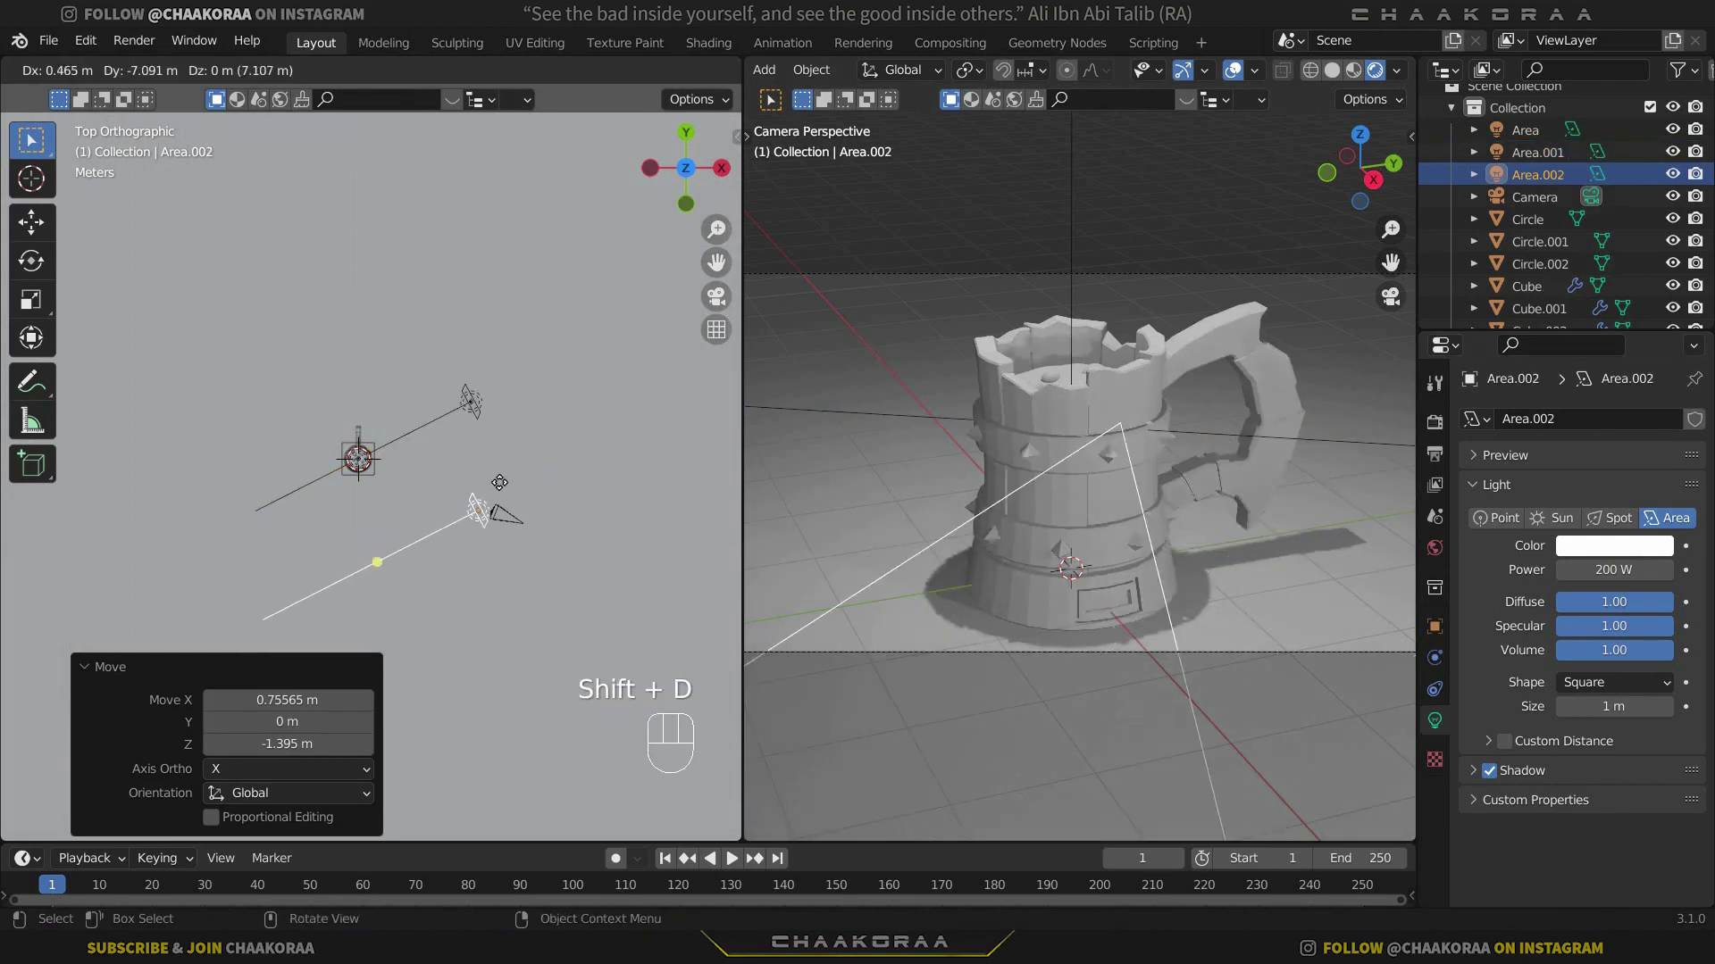
{"action": "left_click", "coordinate": [444, 498]}
{"action": "key", "text": "r"}
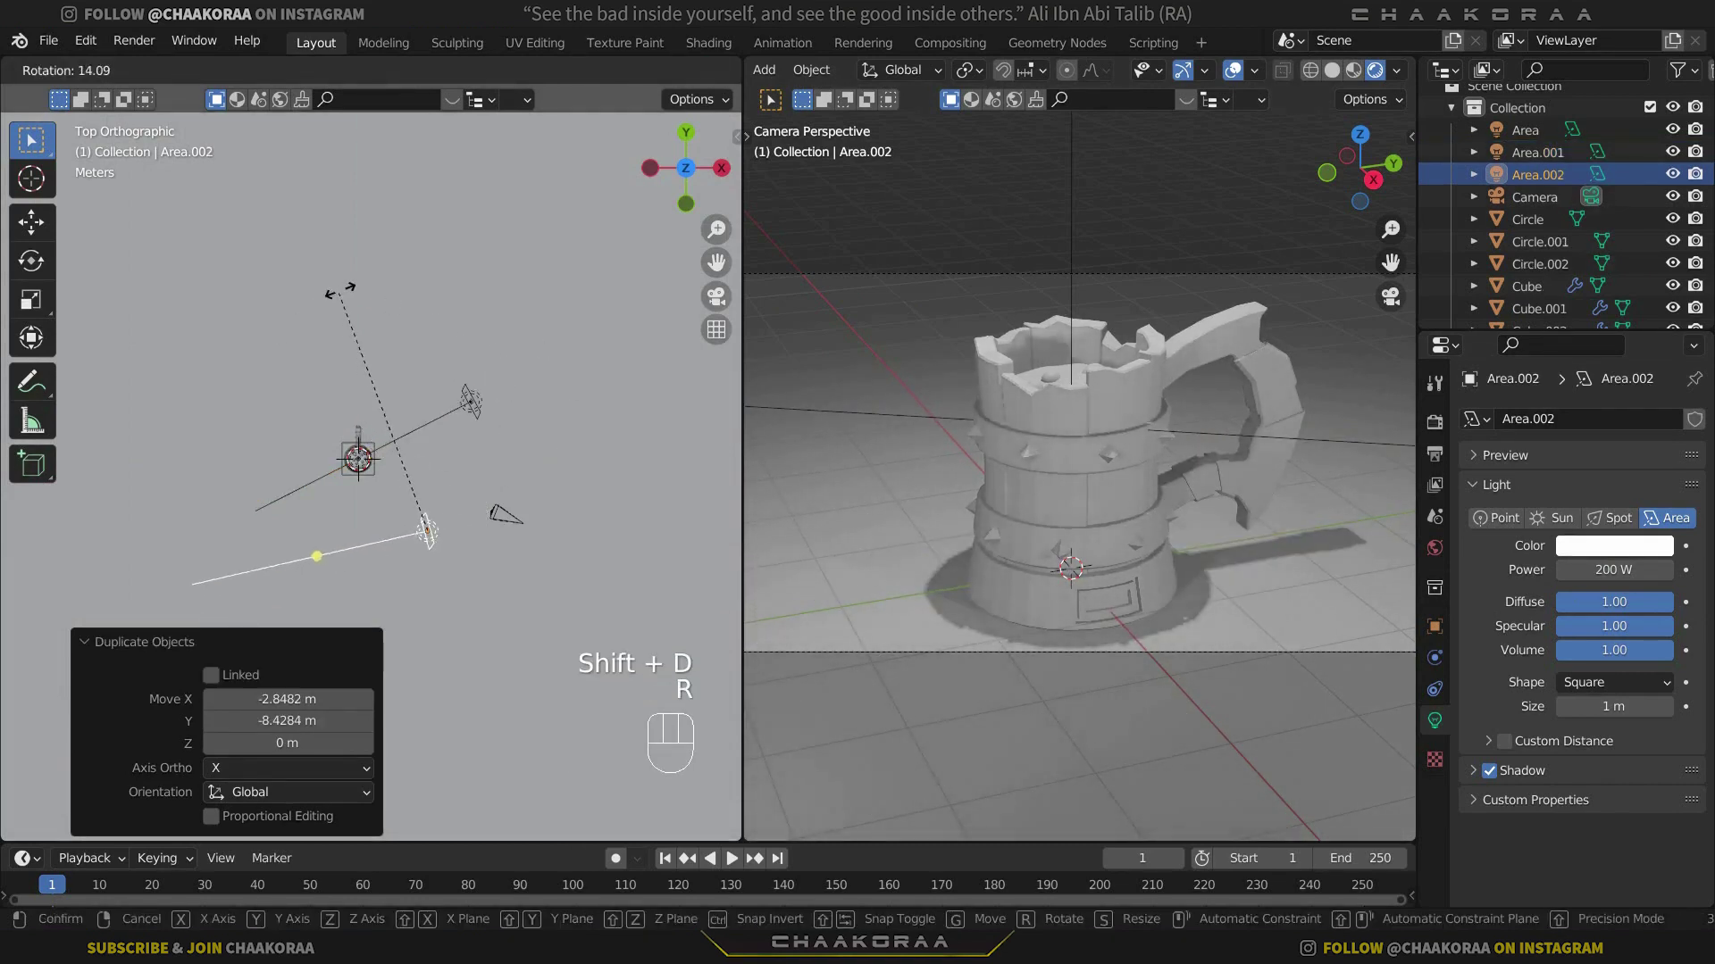
{"action": "left_click", "coordinate": [608, 379]}
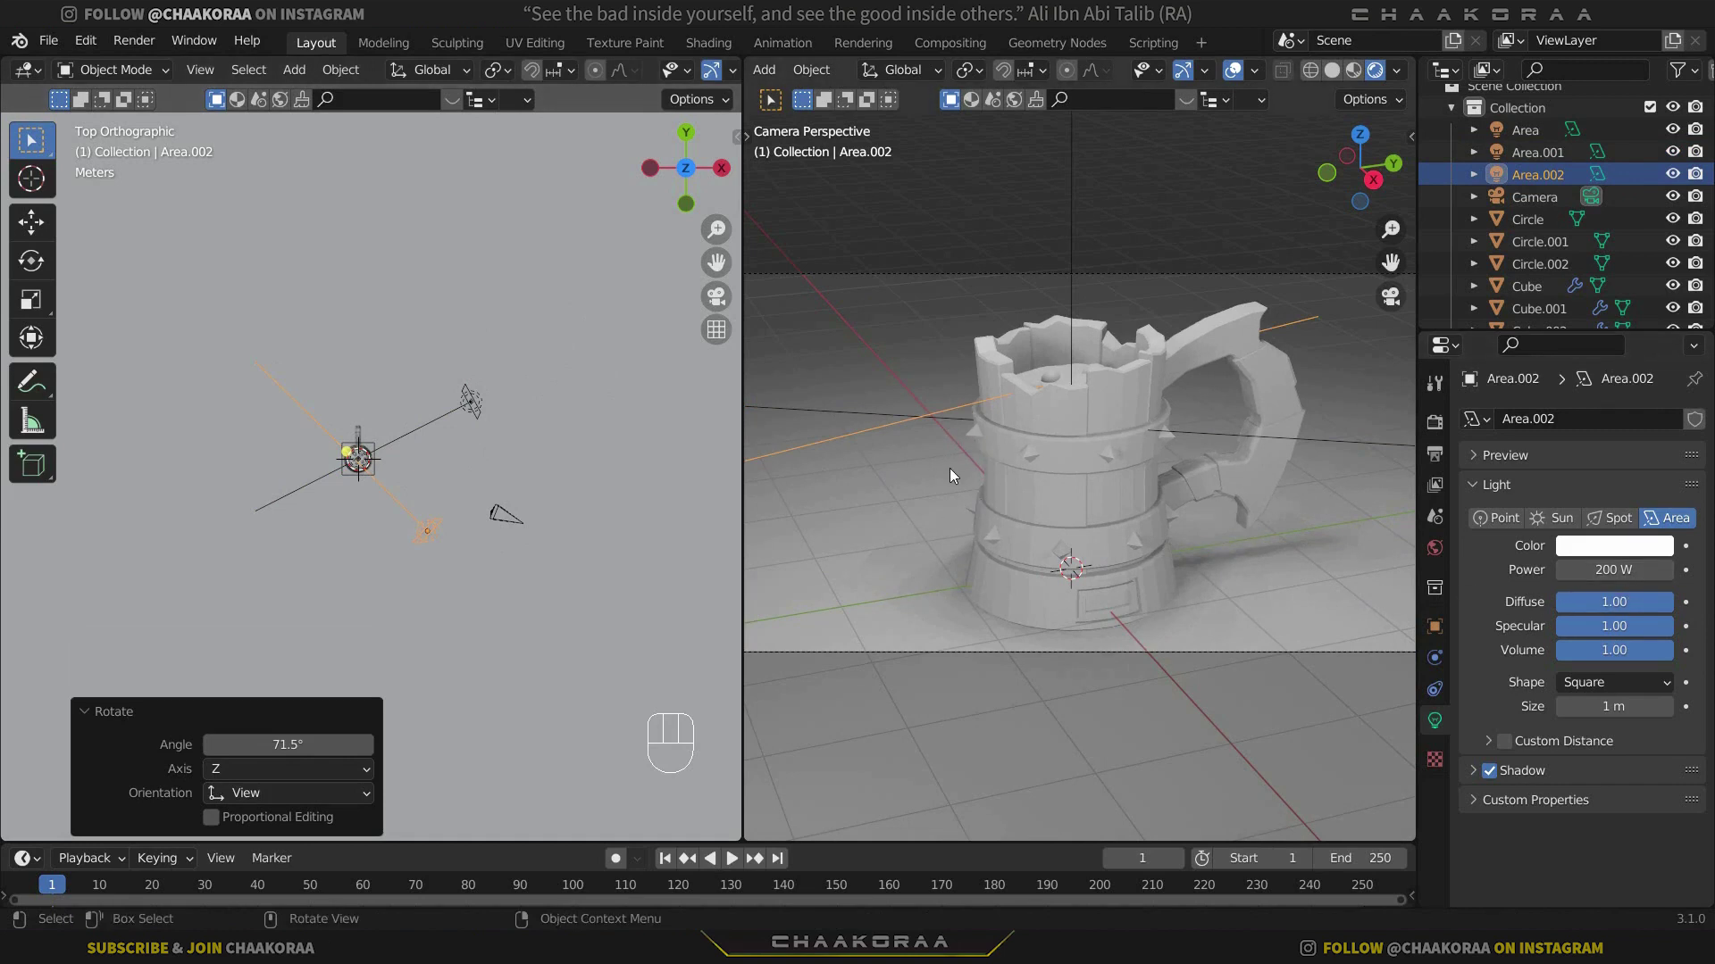
Try a power of 20 W on the third area light
{"action": "left_click", "coordinate": [1598, 570]}
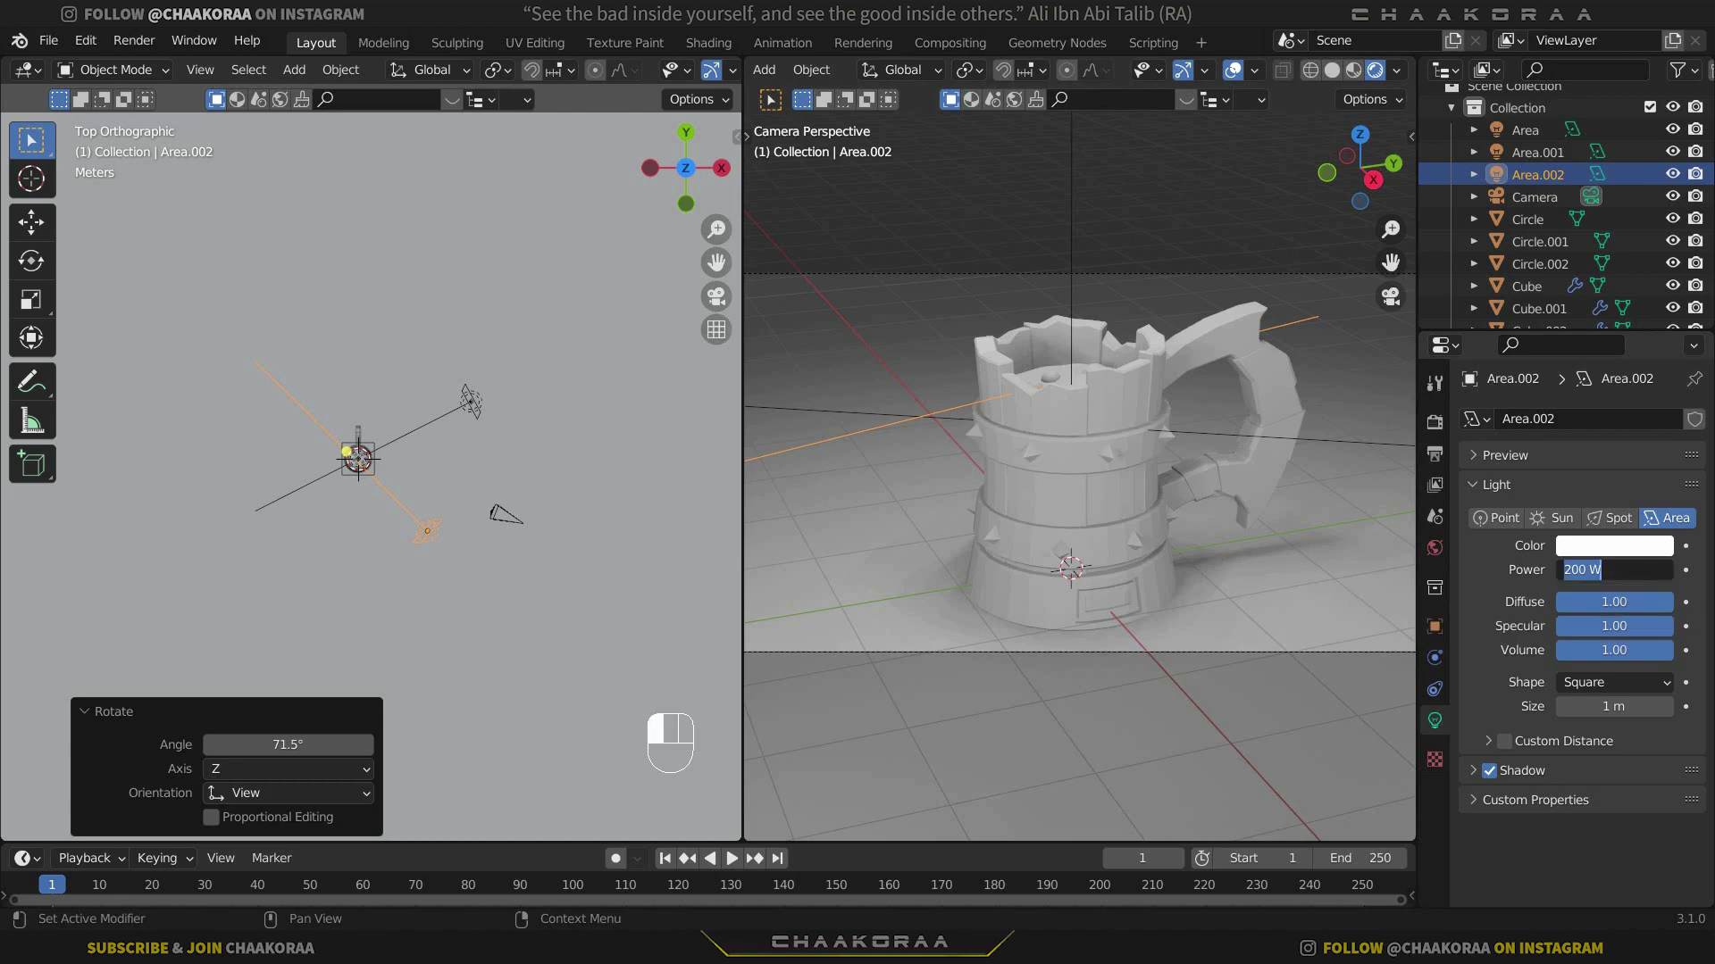
{"action": "type", "text": "20"}
{"action": "key", "text": "Return"}
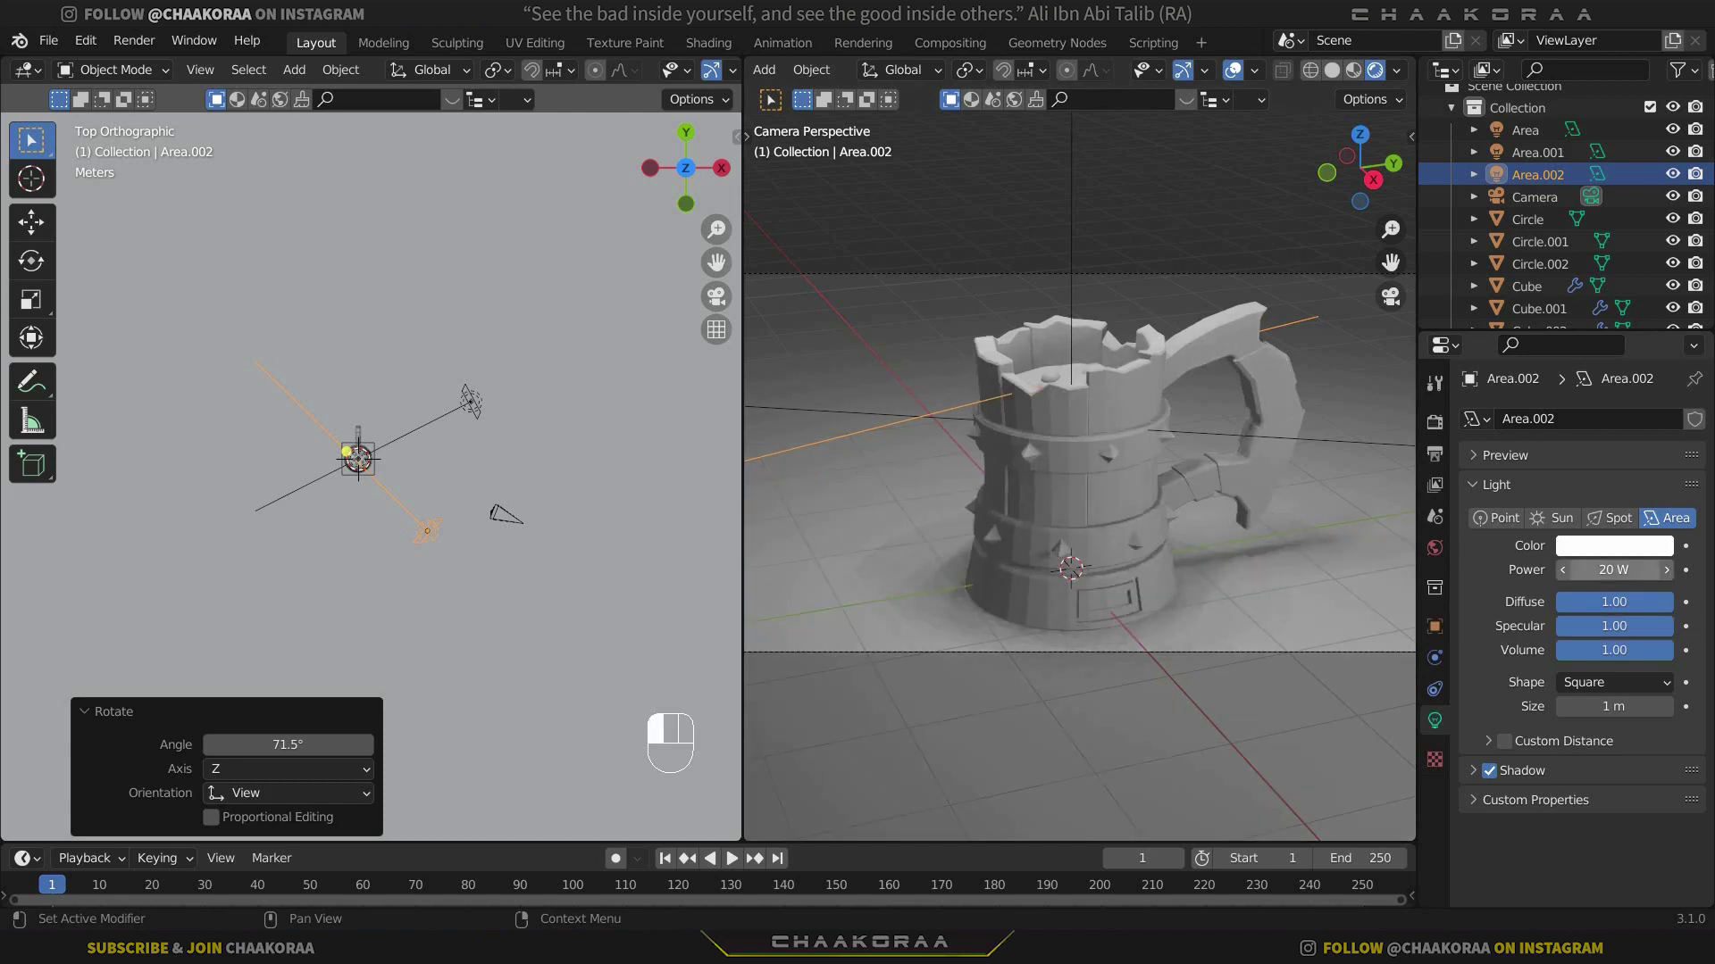
Set the third area light's power to 30 W
{"action": "left_click", "coordinate": [1599, 570]}
{"action": "type", "text": "30"}
{"action": "key", "text": "Return"}
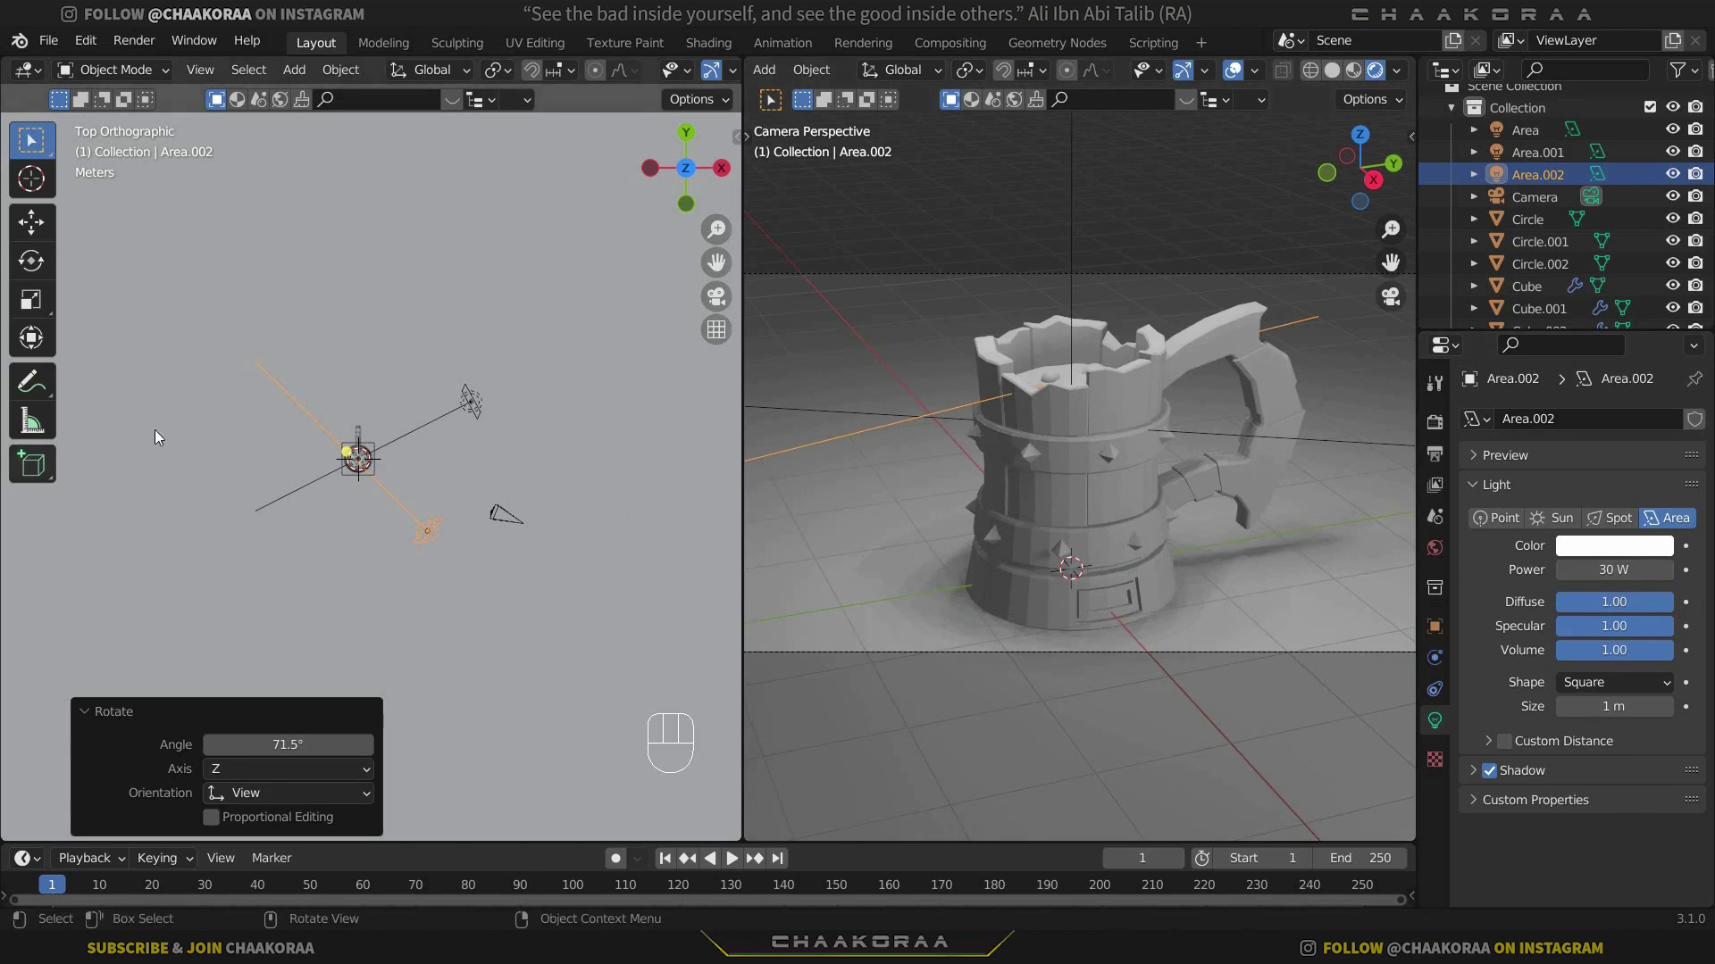
Duplicate the third light about -7.09 m along X and 6.16 m along Y, and rotate the copy 171° toward the mug
{"action": "key", "text": "shift+d"}
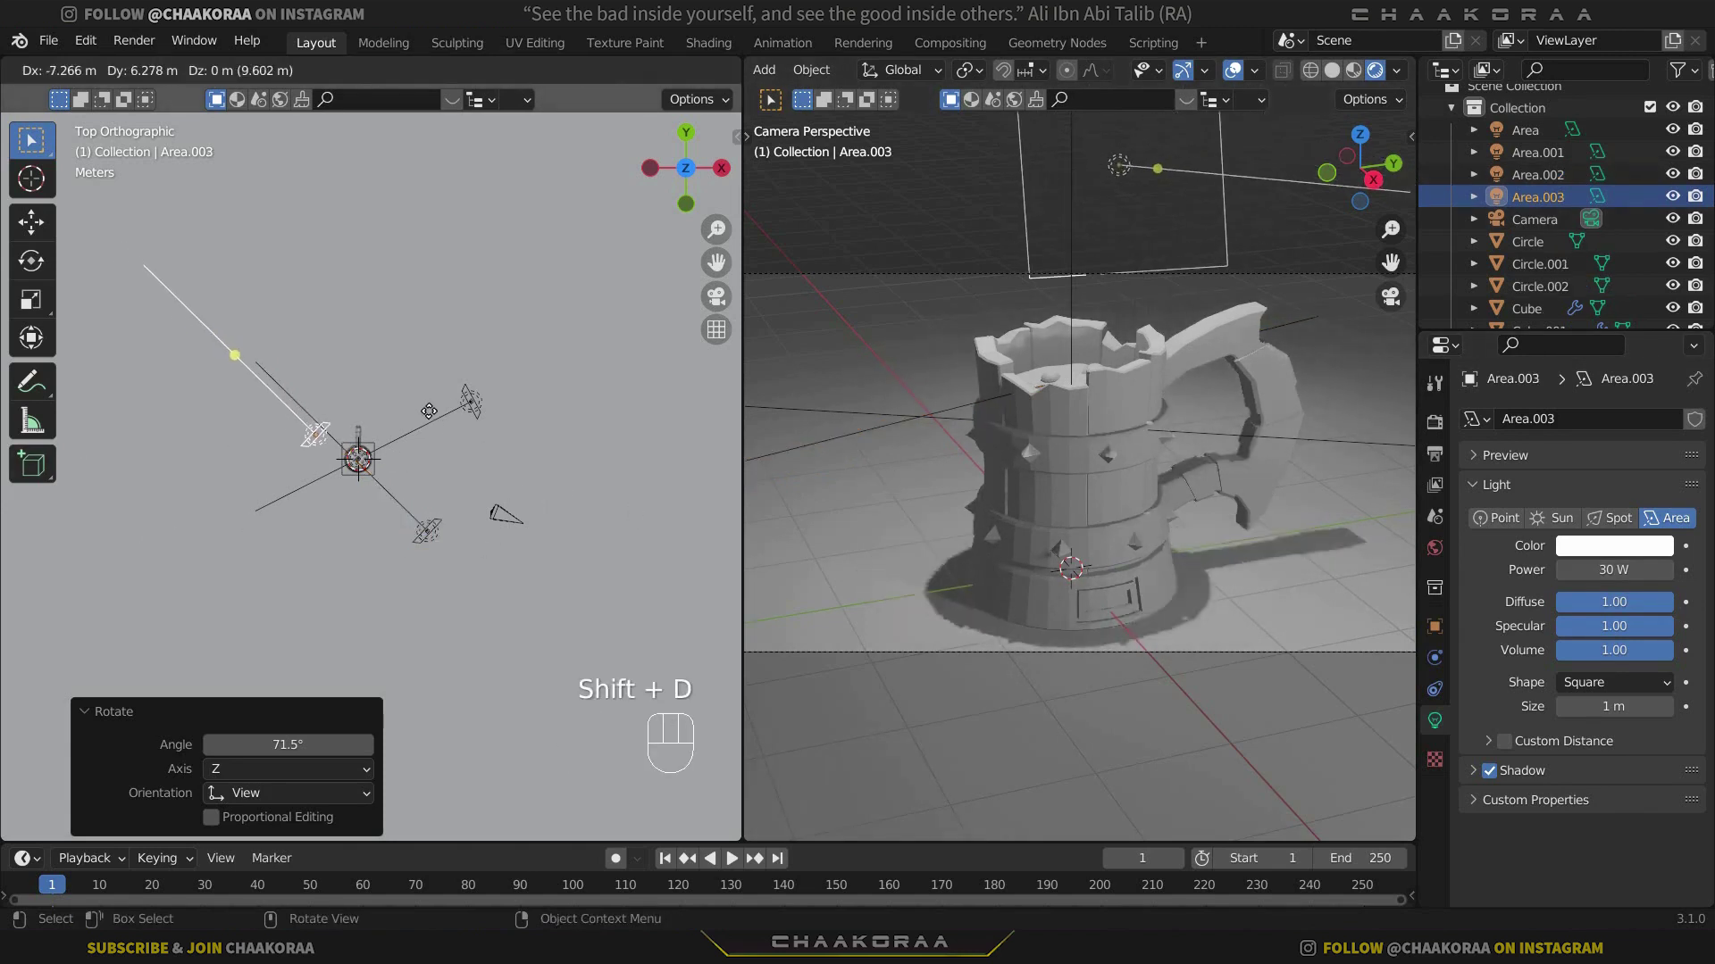
{"action": "left_click", "coordinate": [403, 368]}
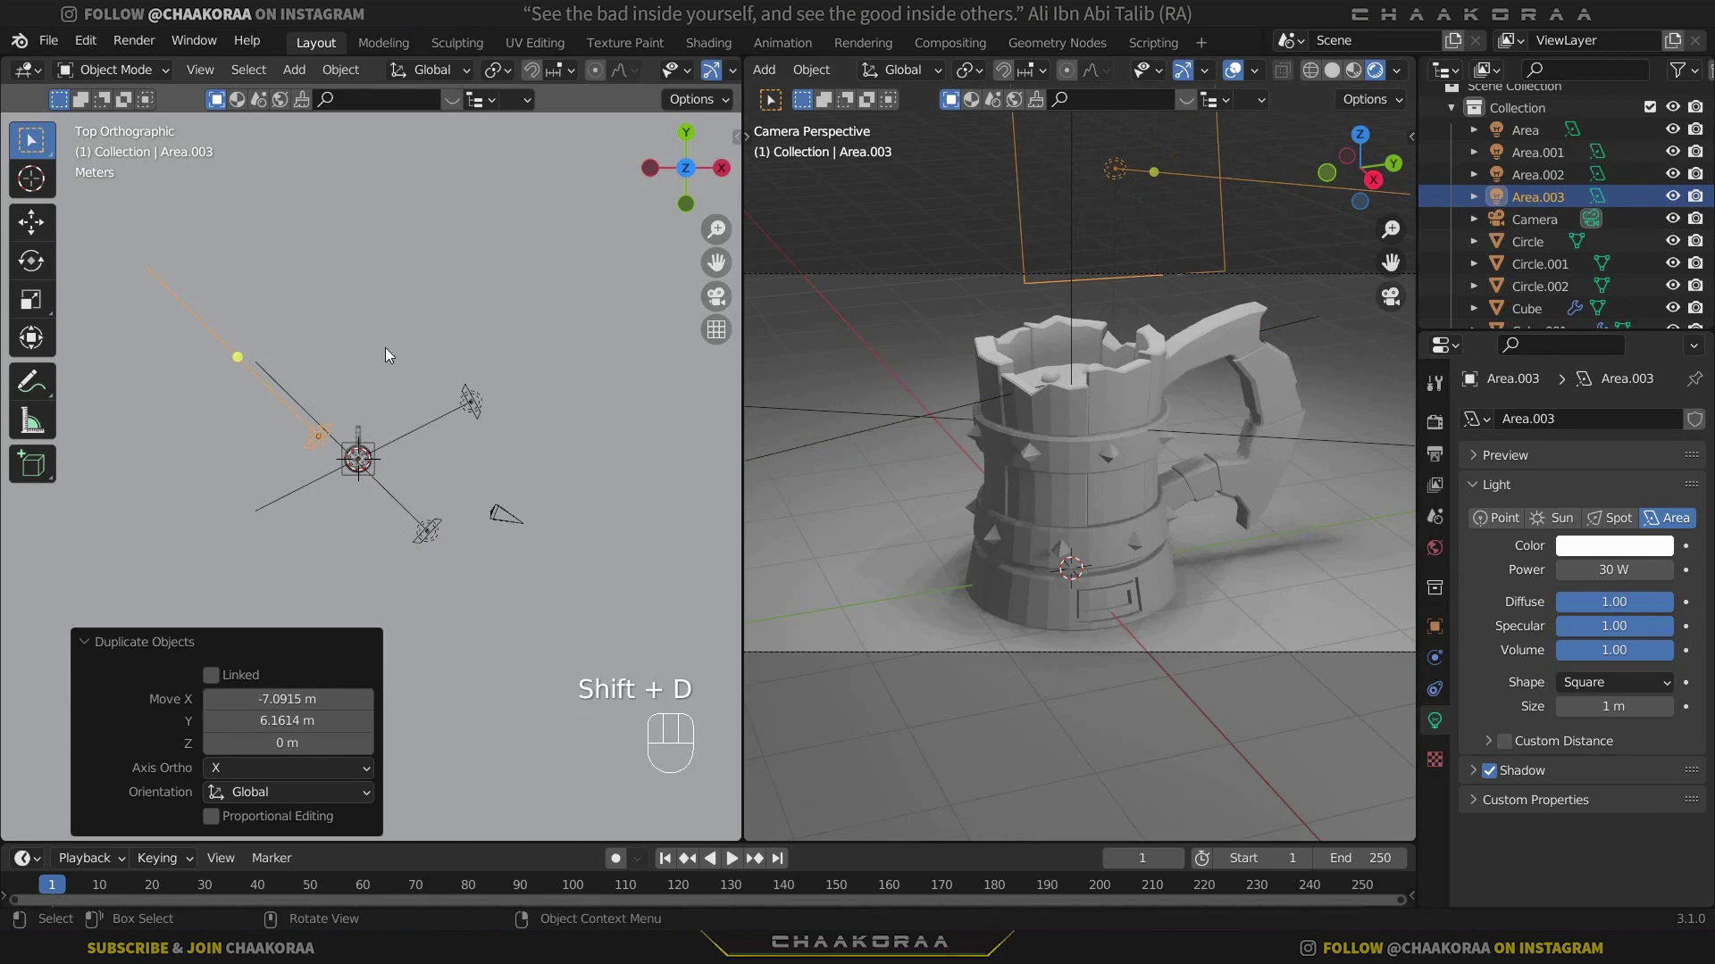
{"action": "key", "text": "r"}
{"action": "left_click", "coordinate": [291, 523]}
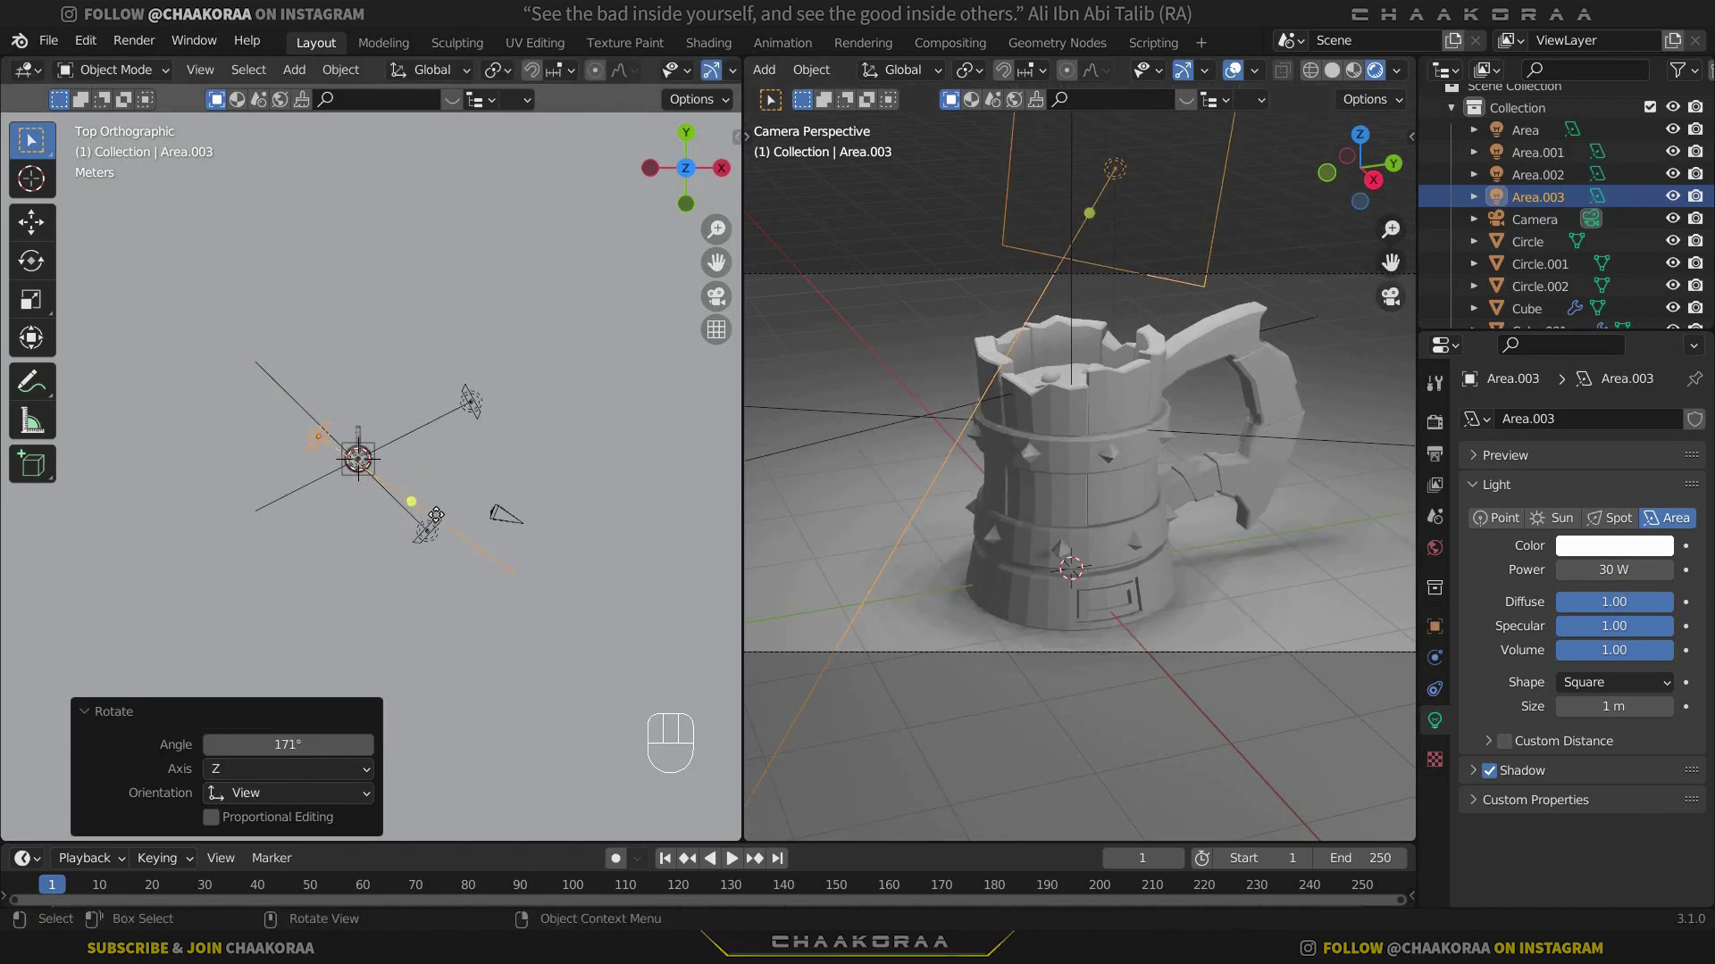
Move the fourth area light about 1.28 m along X and -0.12 m along Y, closer to the mug
{"action": "key", "text": "g"}
{"action": "left_click", "coordinate": [463, 448]}
{"action": "middle_click_drag", "start_coordinate": [384, 457], "coordinate": [370, 375]}
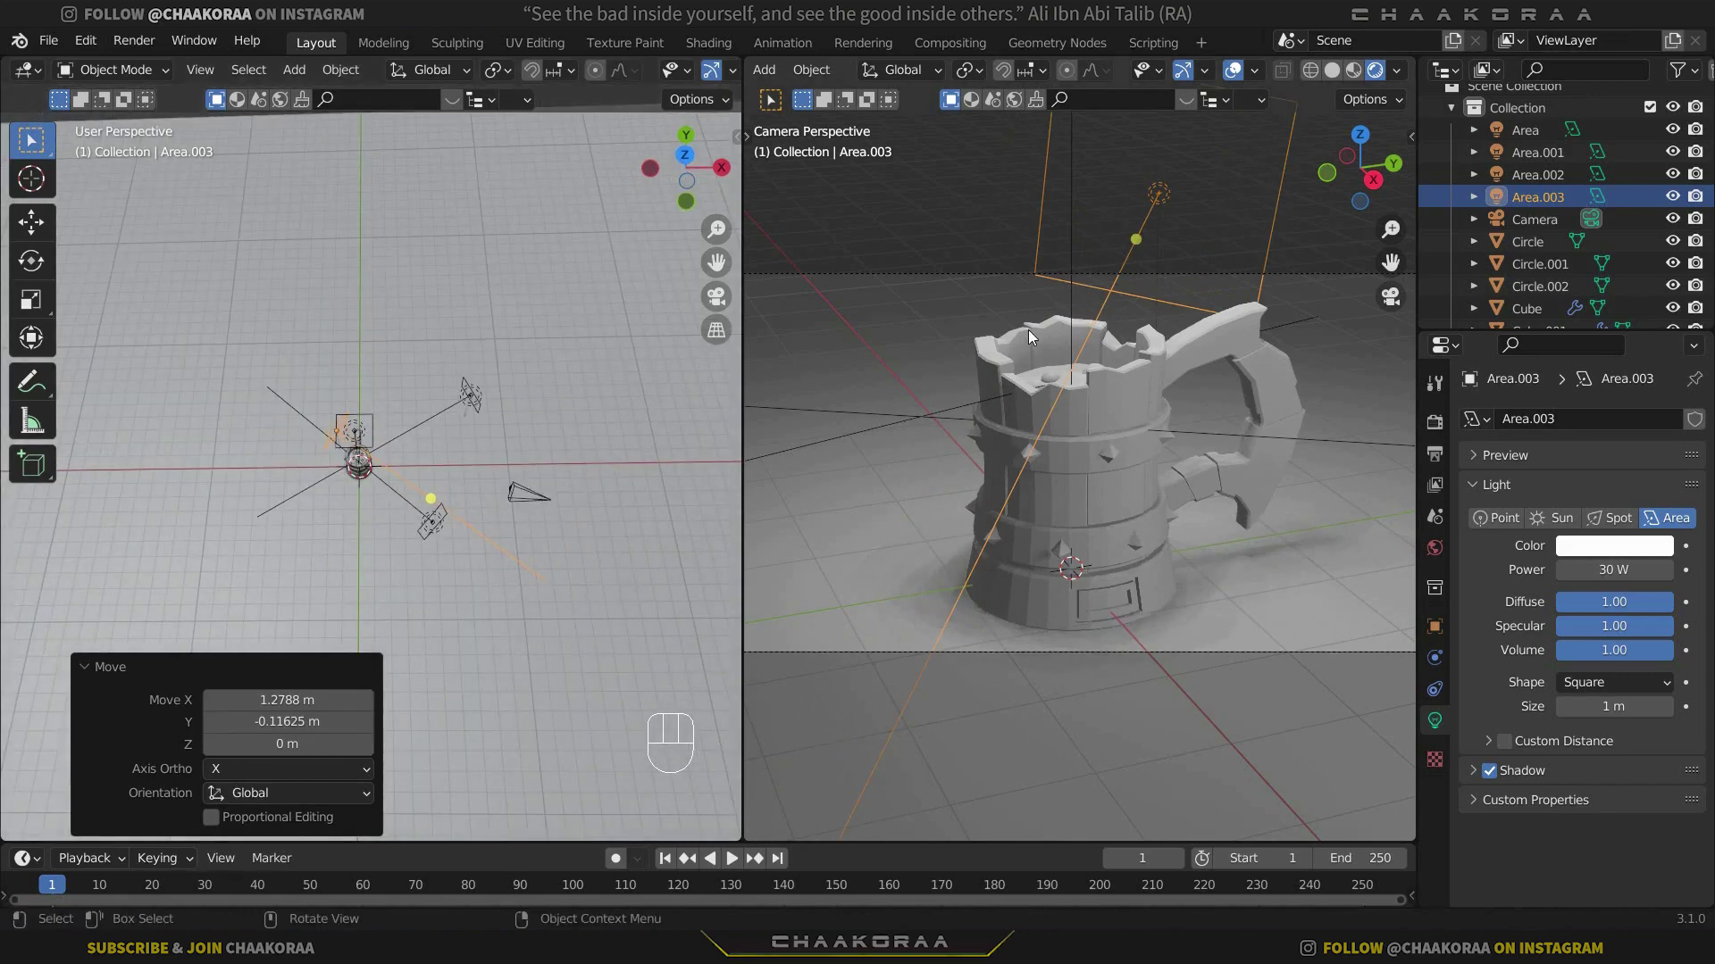
Lower the fourth light in front view about 0.89 m along Z, shifting it about 0.07 m along X
{"action": "key", "text": "KP_1"}
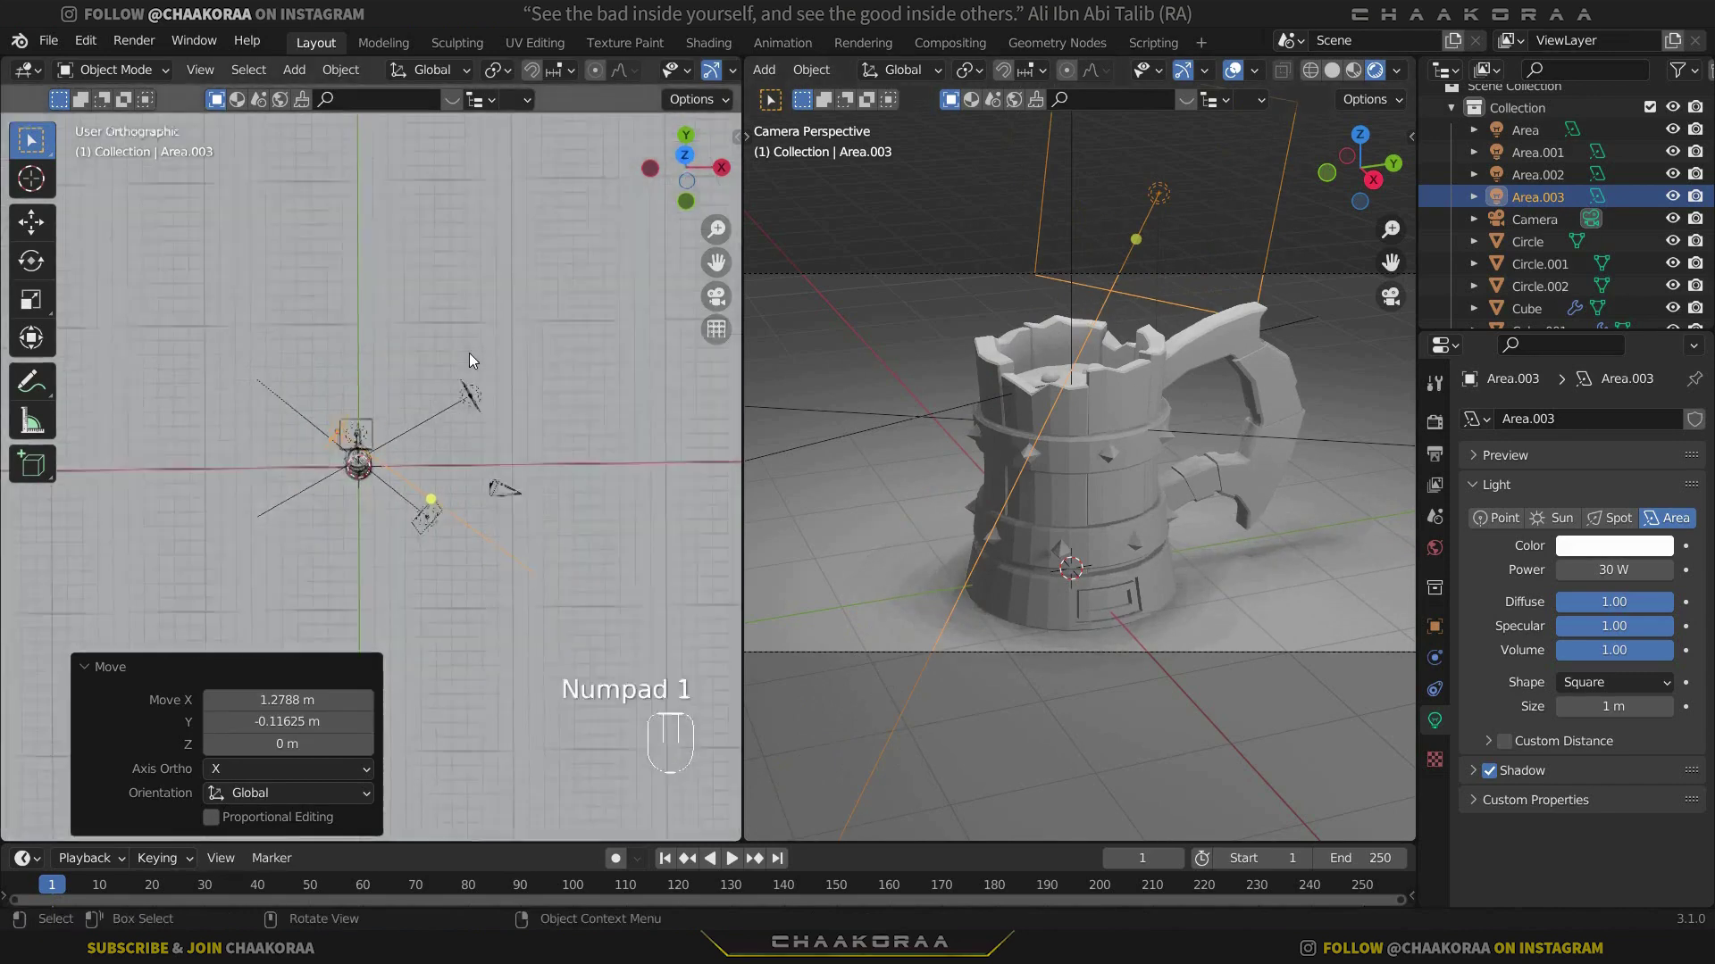
{"action": "key", "text": "KP_3"}
{"action": "key", "text": "KP_1"}
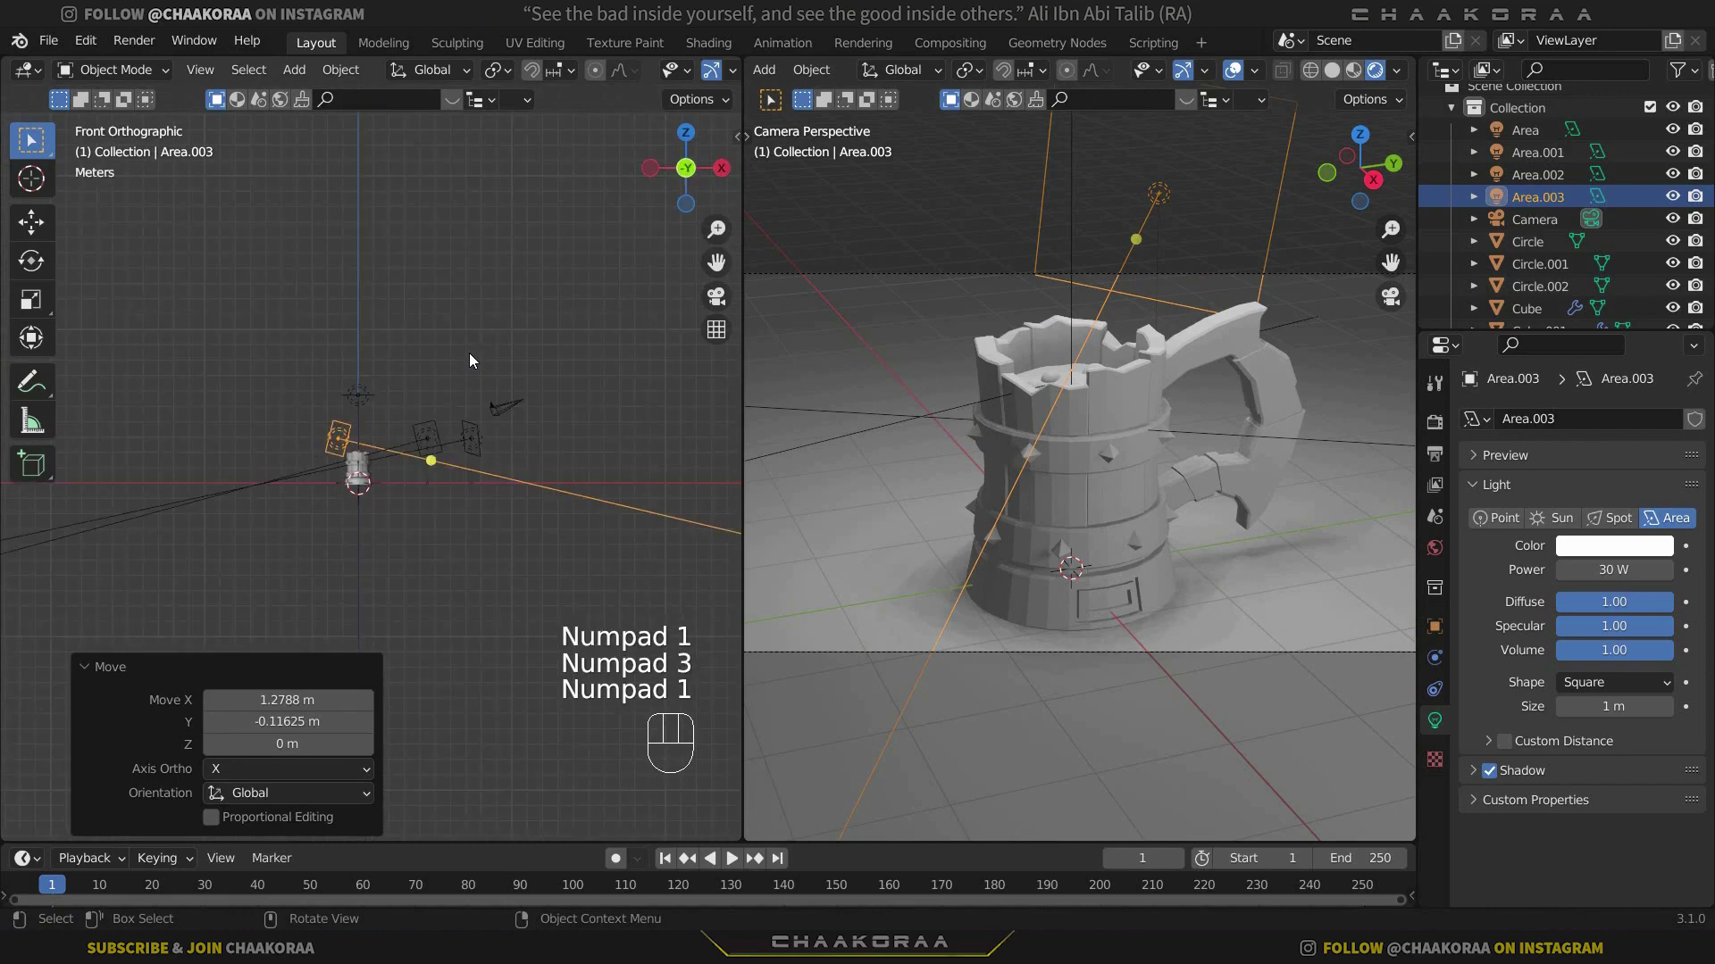
{"action": "scroll", "coordinate": [290, 425], "scroll_direction": "up", "scroll_amount": 6}
{"action": "middle_click_drag", "start_coordinate": [298, 435], "coordinate": [452, 488], "text": "shift"}
{"action": "scroll", "coordinate": [464, 474], "scroll_direction": "up", "scroll_amount": 4}
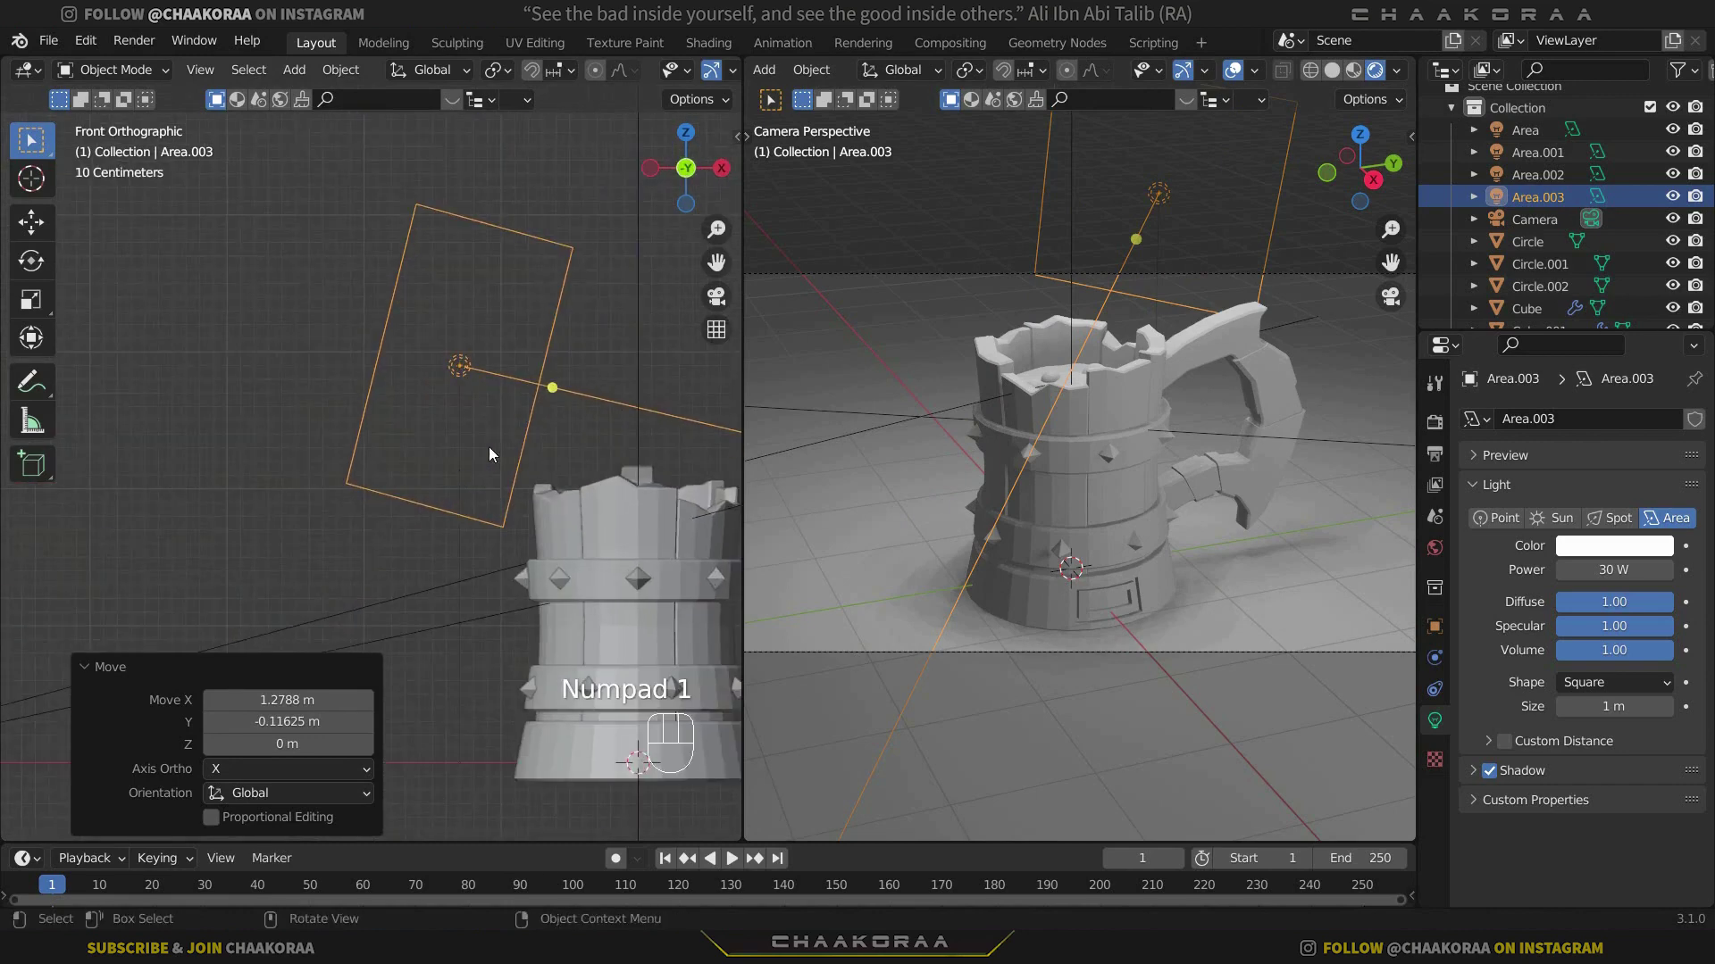
{"action": "key", "text": "g"}
{"action": "left_click", "coordinate": [571, 539]}
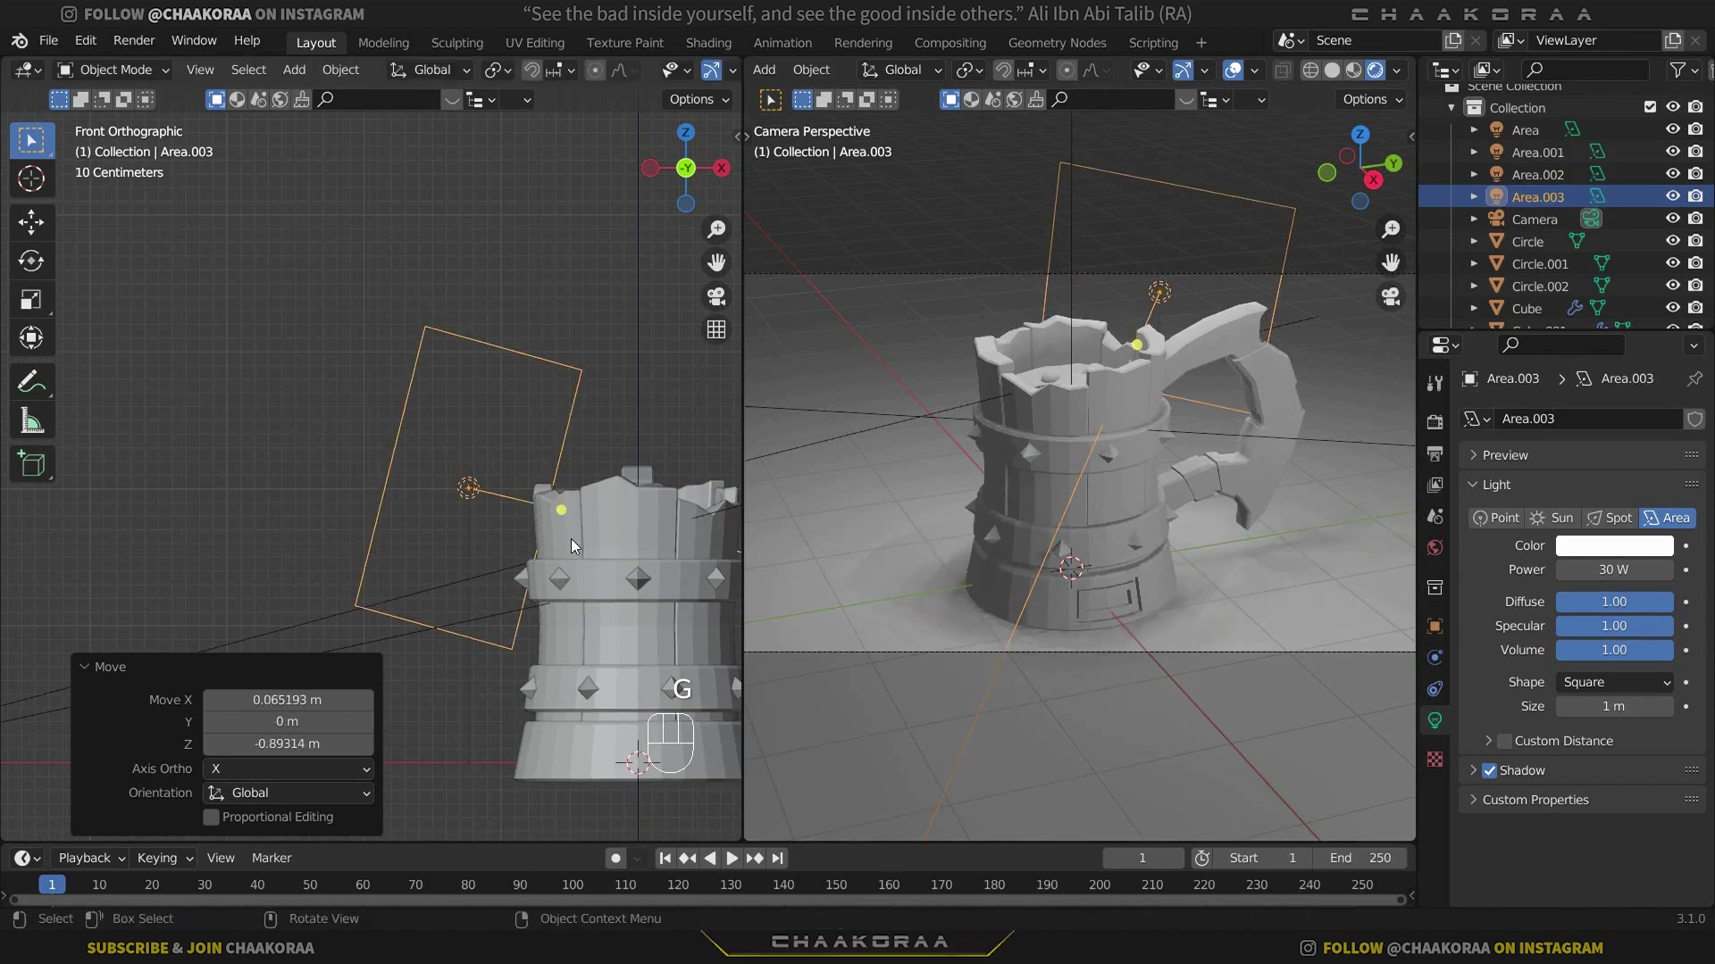
In right view, lower the fourth light about 0.51 m more along Z and scale it up about 1.507 times
{"action": "key", "text": "KP_3"}
{"action": "middle_click_drag", "start_coordinate": [562, 533], "coordinate": [355, 452], "text": "shift"}
{"action": "key", "text": "g"}
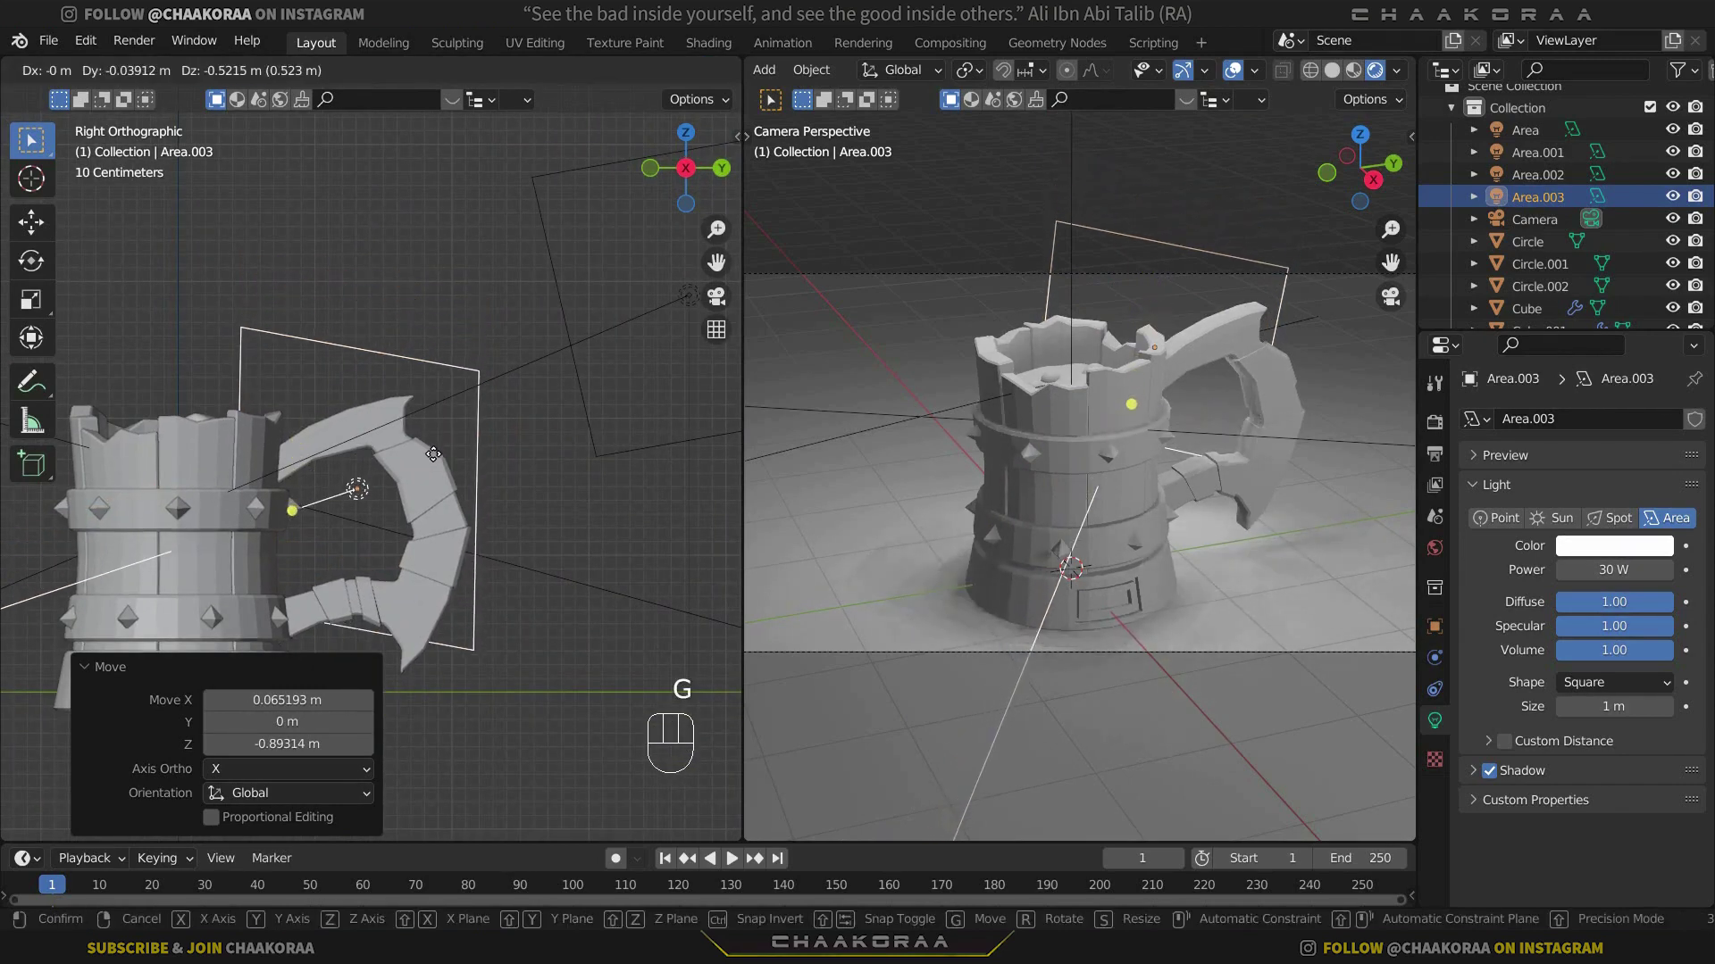
{"action": "left_click", "coordinate": [434, 452]}
{"action": "key", "text": "s"}
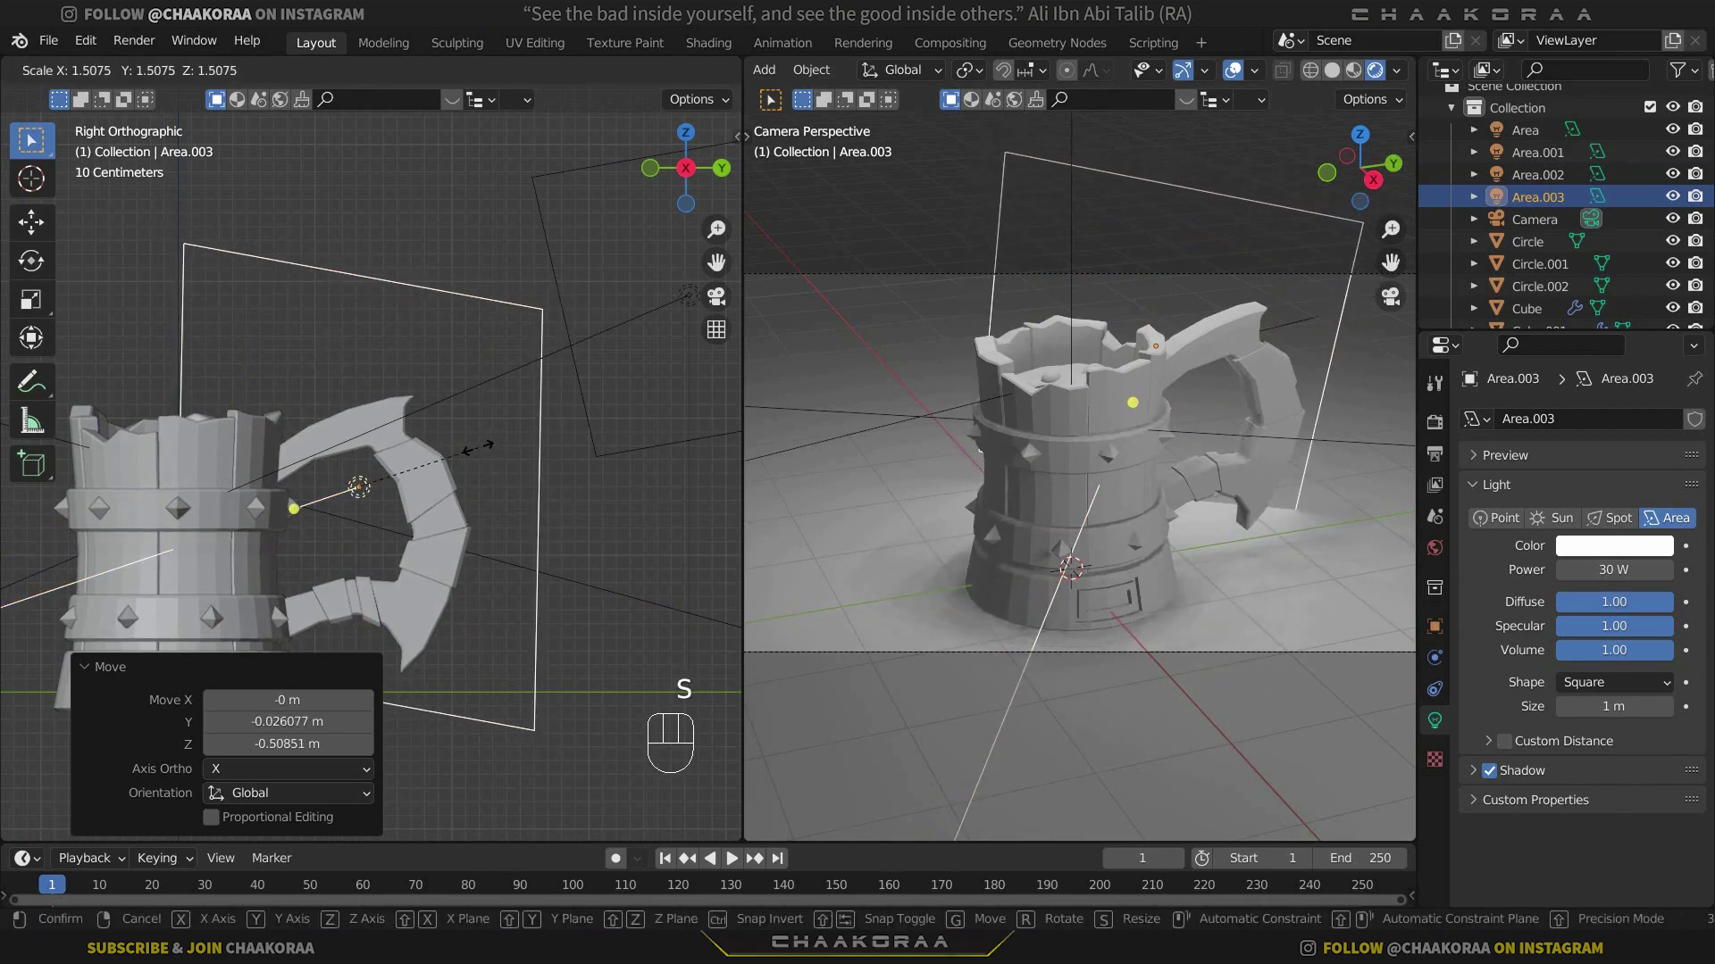
{"action": "left_click", "coordinate": [479, 445]}
Set the fourth area light's power to 100 W
{"action": "double_click", "coordinate": [1607, 570]}
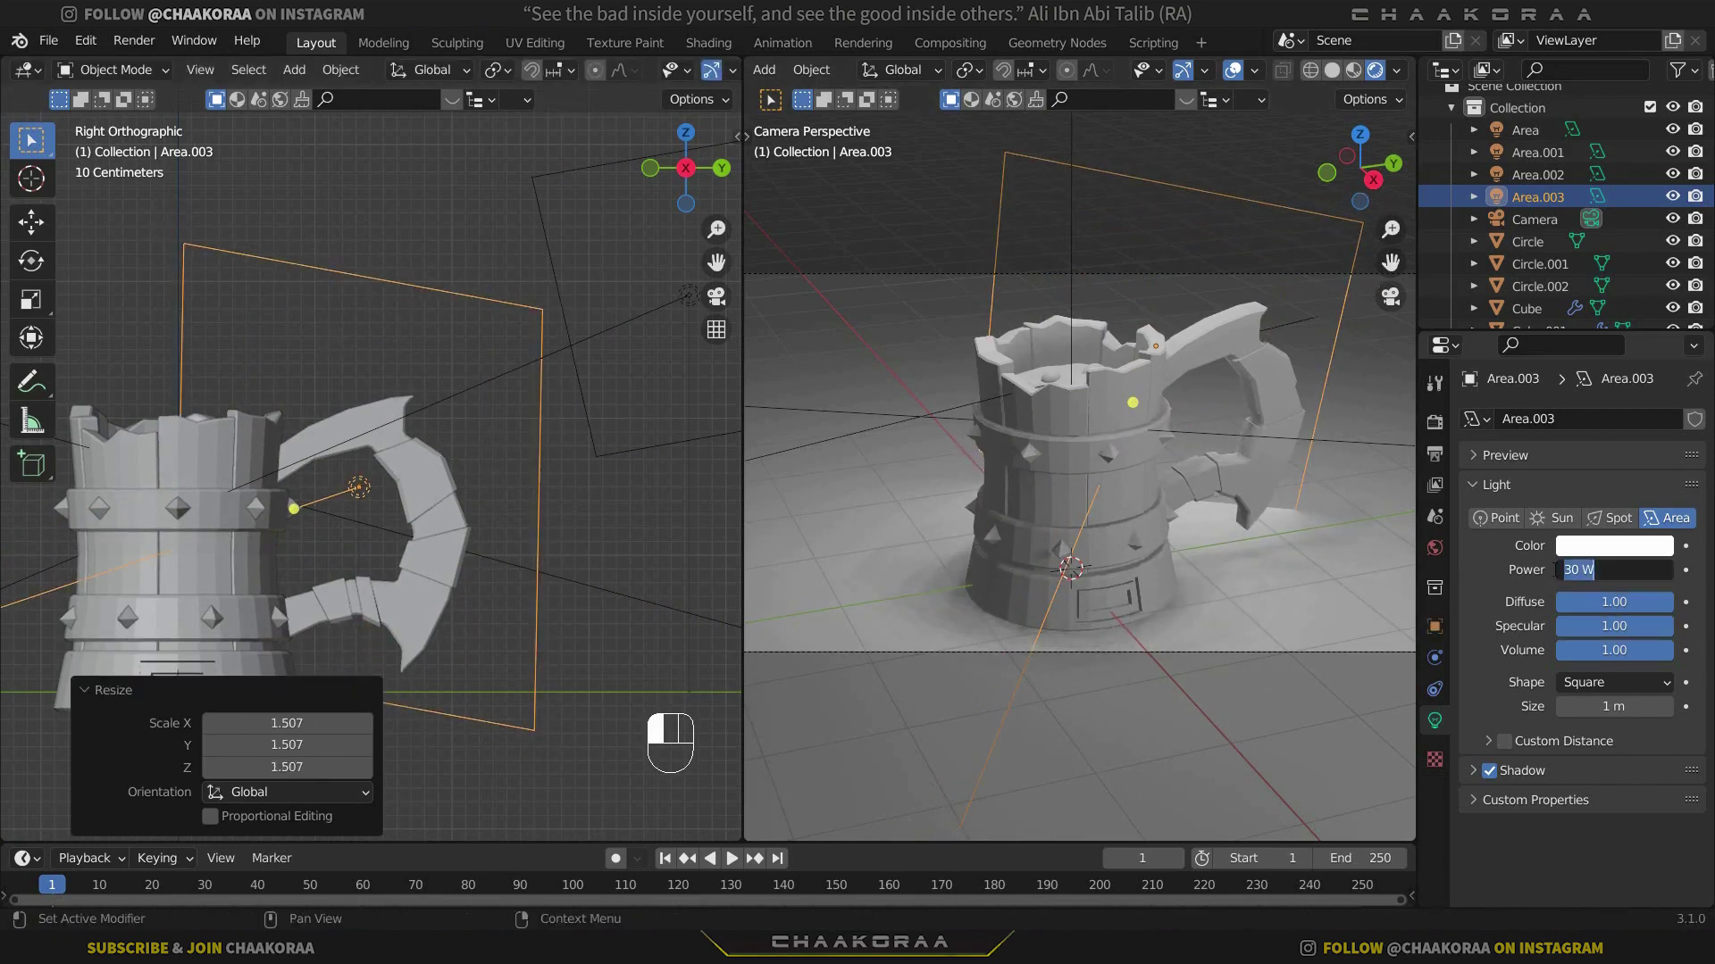
{"action": "type", "text": "100"}
{"action": "key", "text": "Return"}
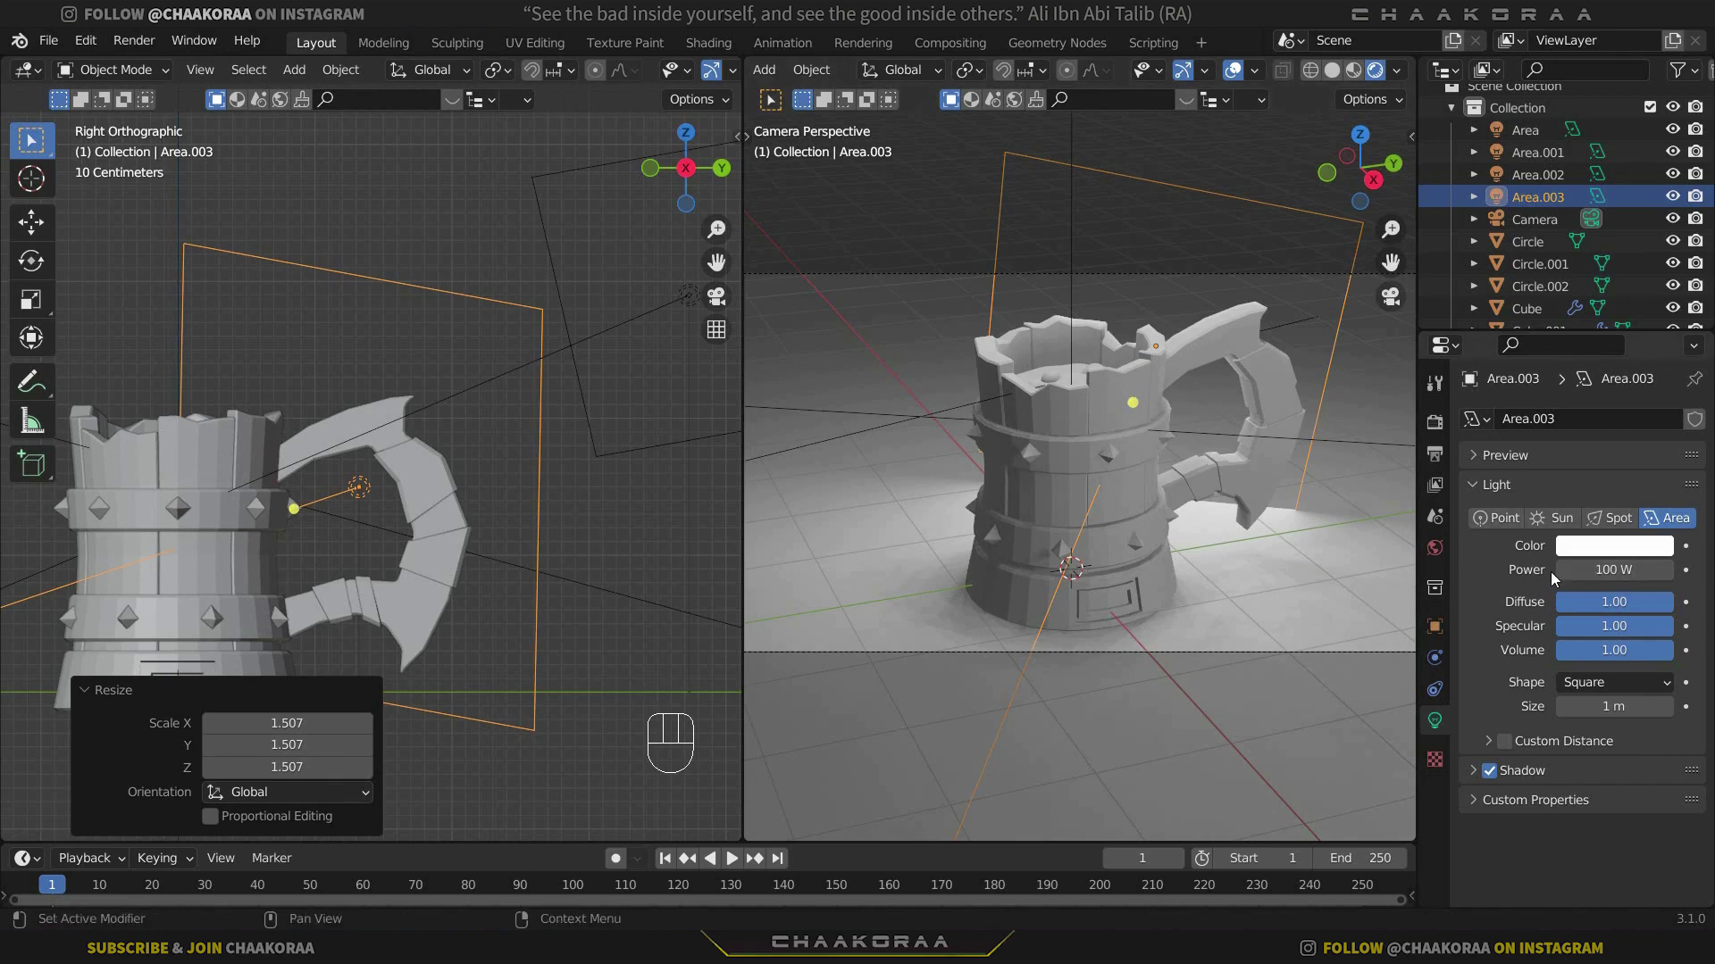
Enable Ambient Occlusion, Bloom and Screen Space Reflections in the Eevee render settings
{"action": "left_click", "coordinate": [1433, 455]}
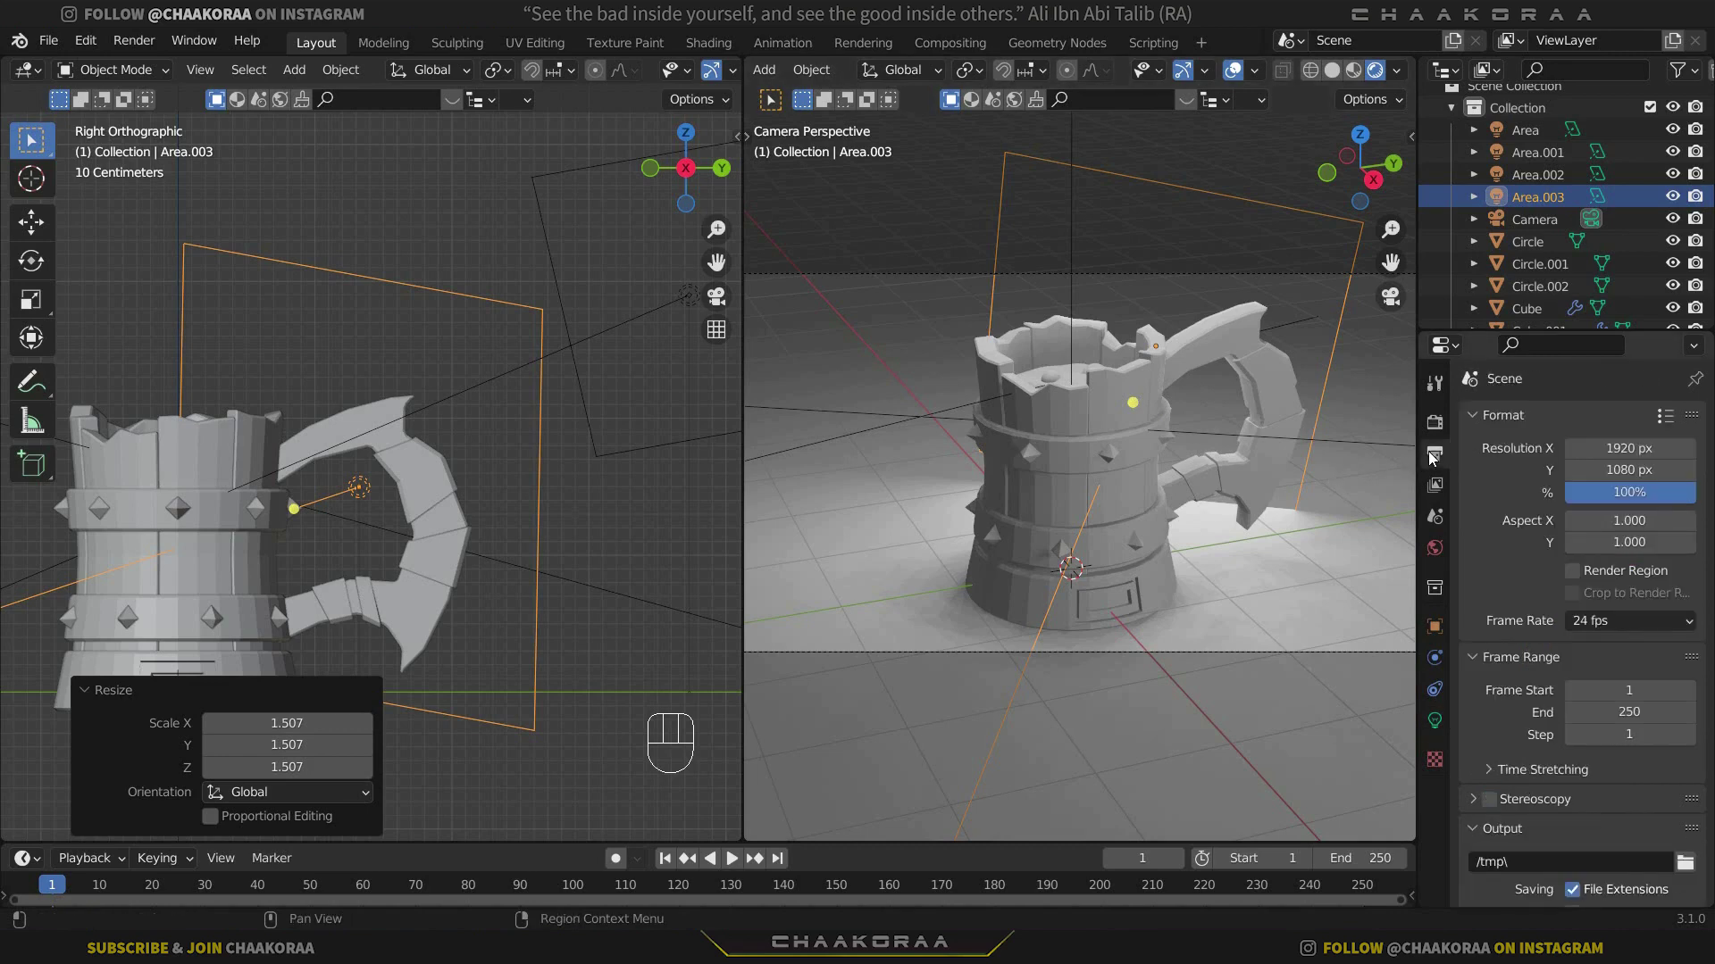
{"action": "left_click", "coordinate": [1434, 425]}
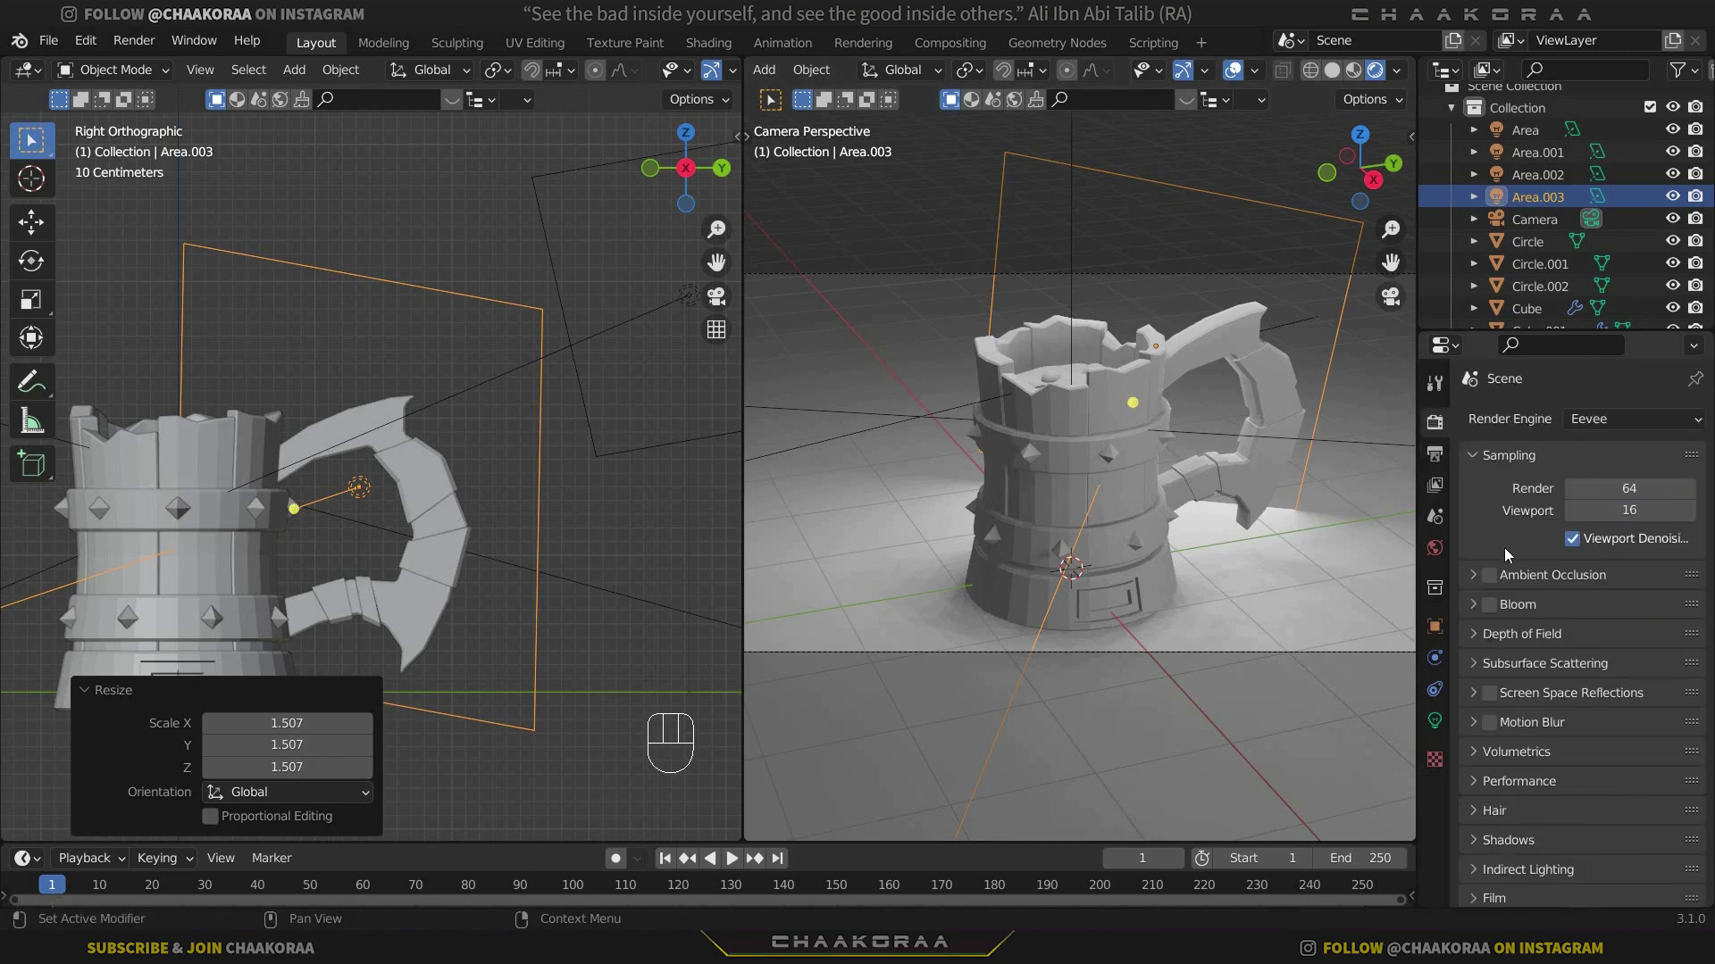
{"action": "left_click", "coordinate": [1489, 575]}
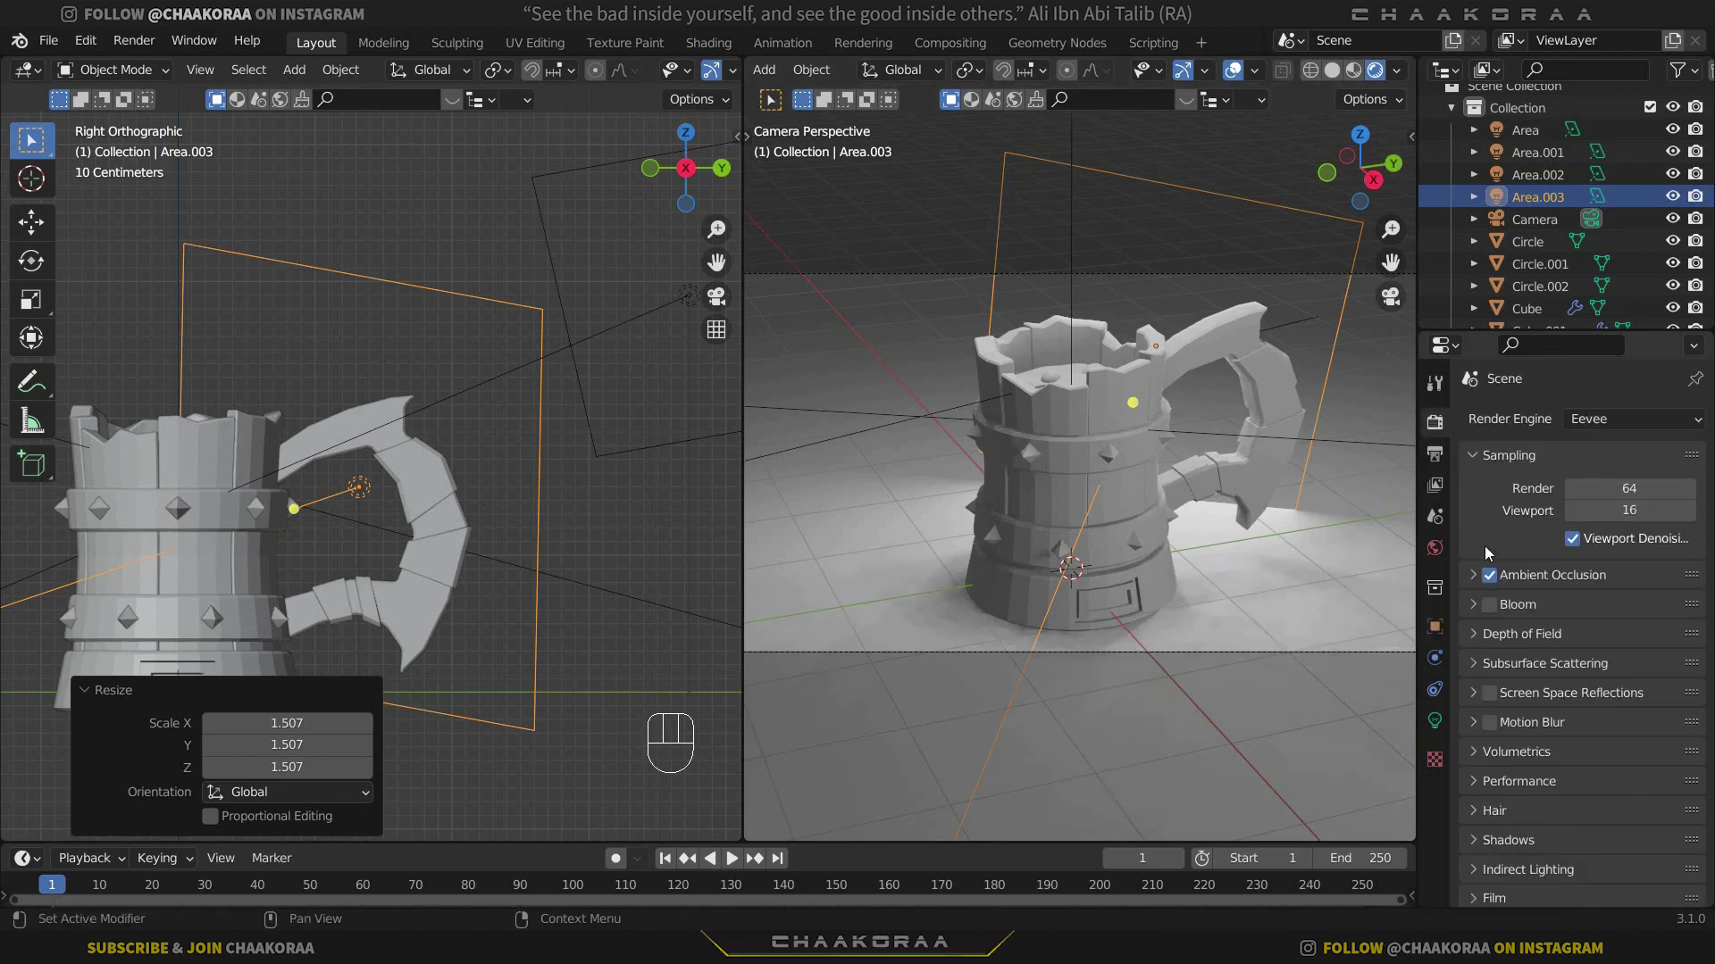
{"action": "left_click", "coordinate": [1491, 605]}
{"action": "left_click", "coordinate": [1488, 696]}
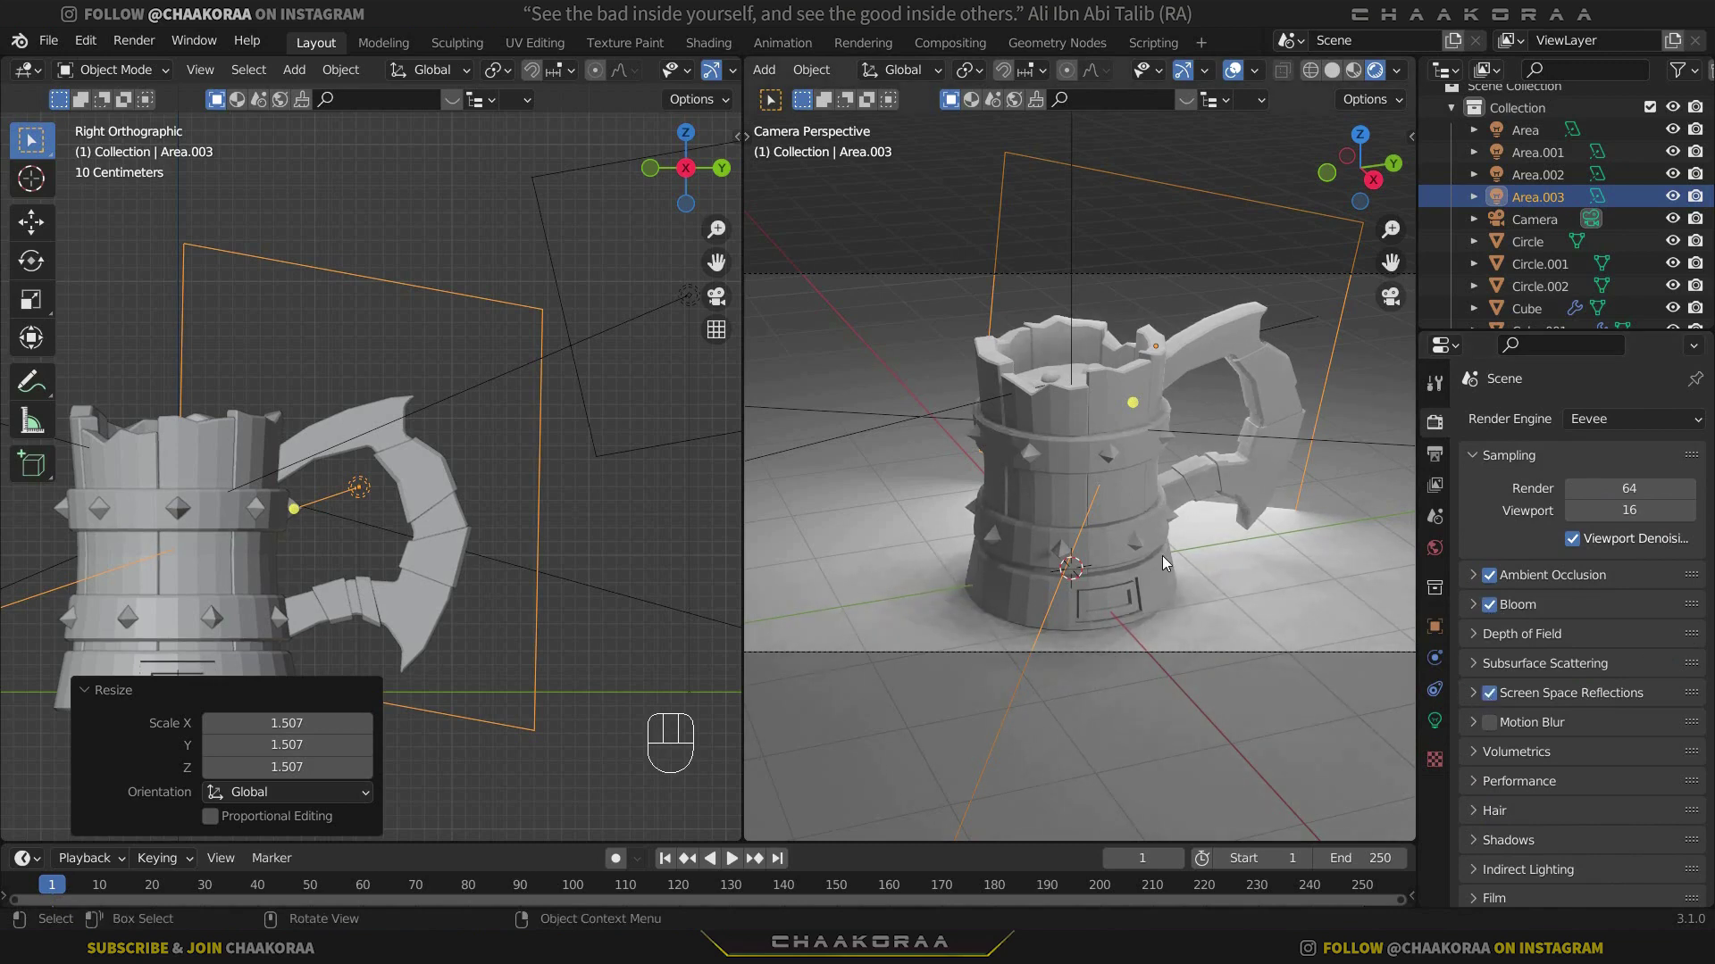
Switch to the Shading workspace and show a closer view of the mug in rendered shading
{"action": "left_click", "coordinate": [693, 44]}
{"action": "left_click", "coordinate": [1378, 74]}
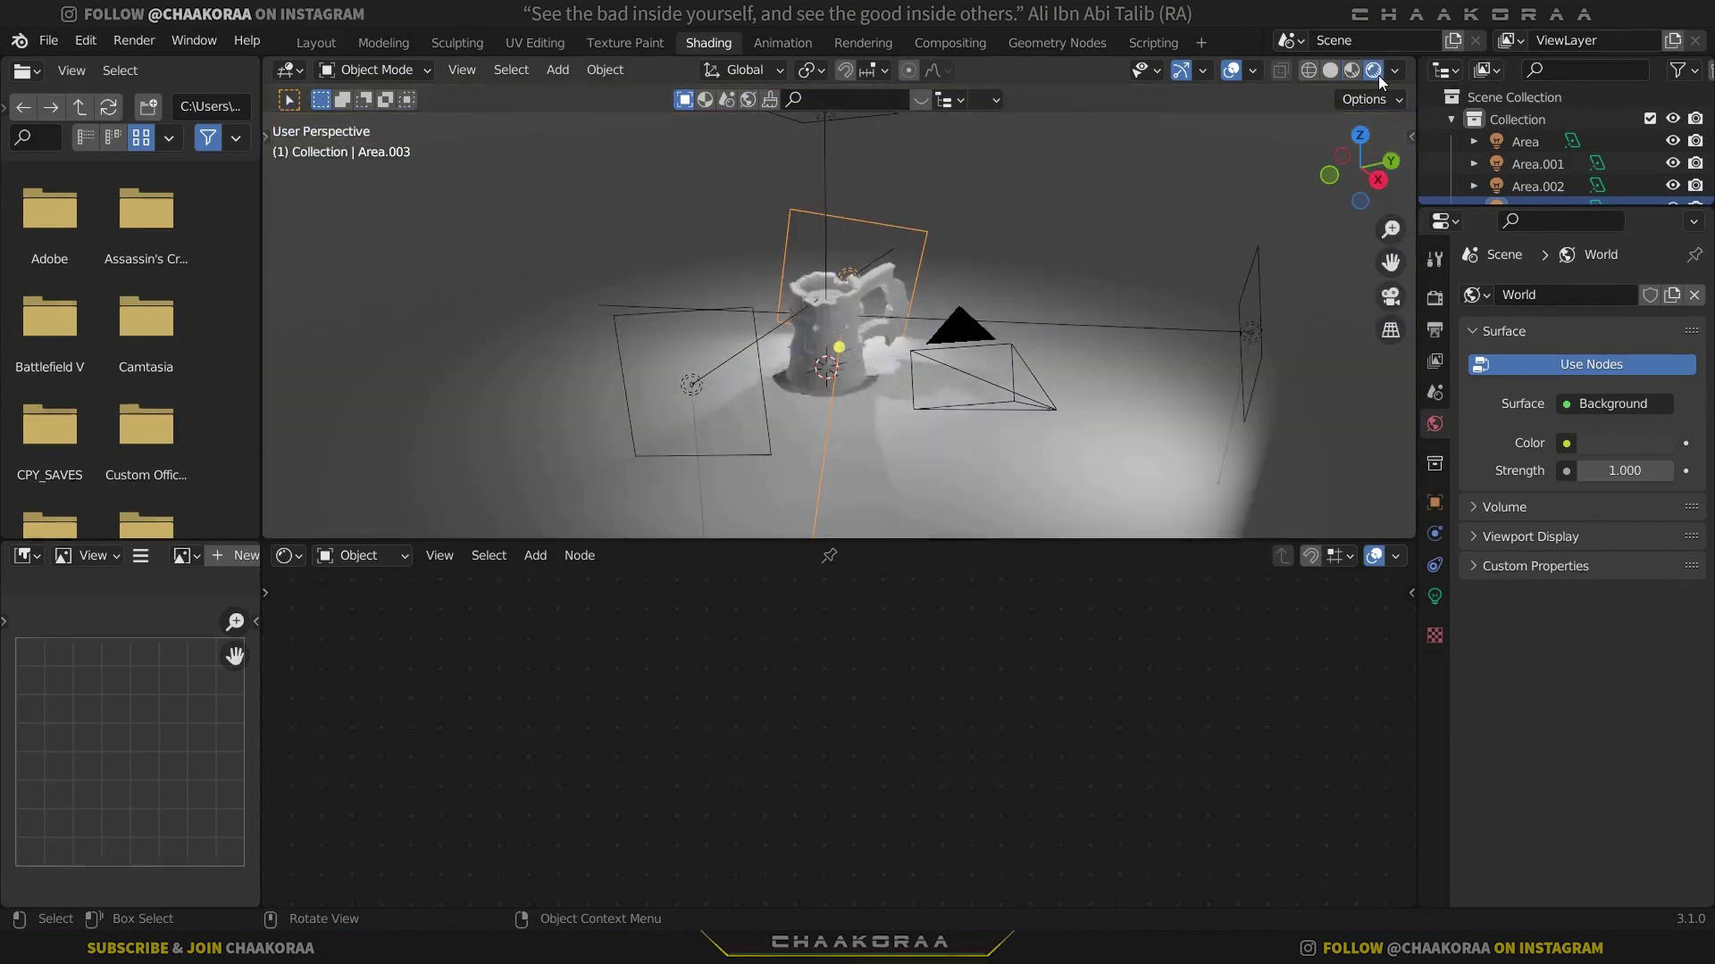
{"action": "scroll", "coordinate": [886, 311], "scroll_direction": "up", "scroll_amount": 3}
{"action": "scroll", "coordinate": [888, 318], "scroll_direction": "up", "scroll_amount": 2}
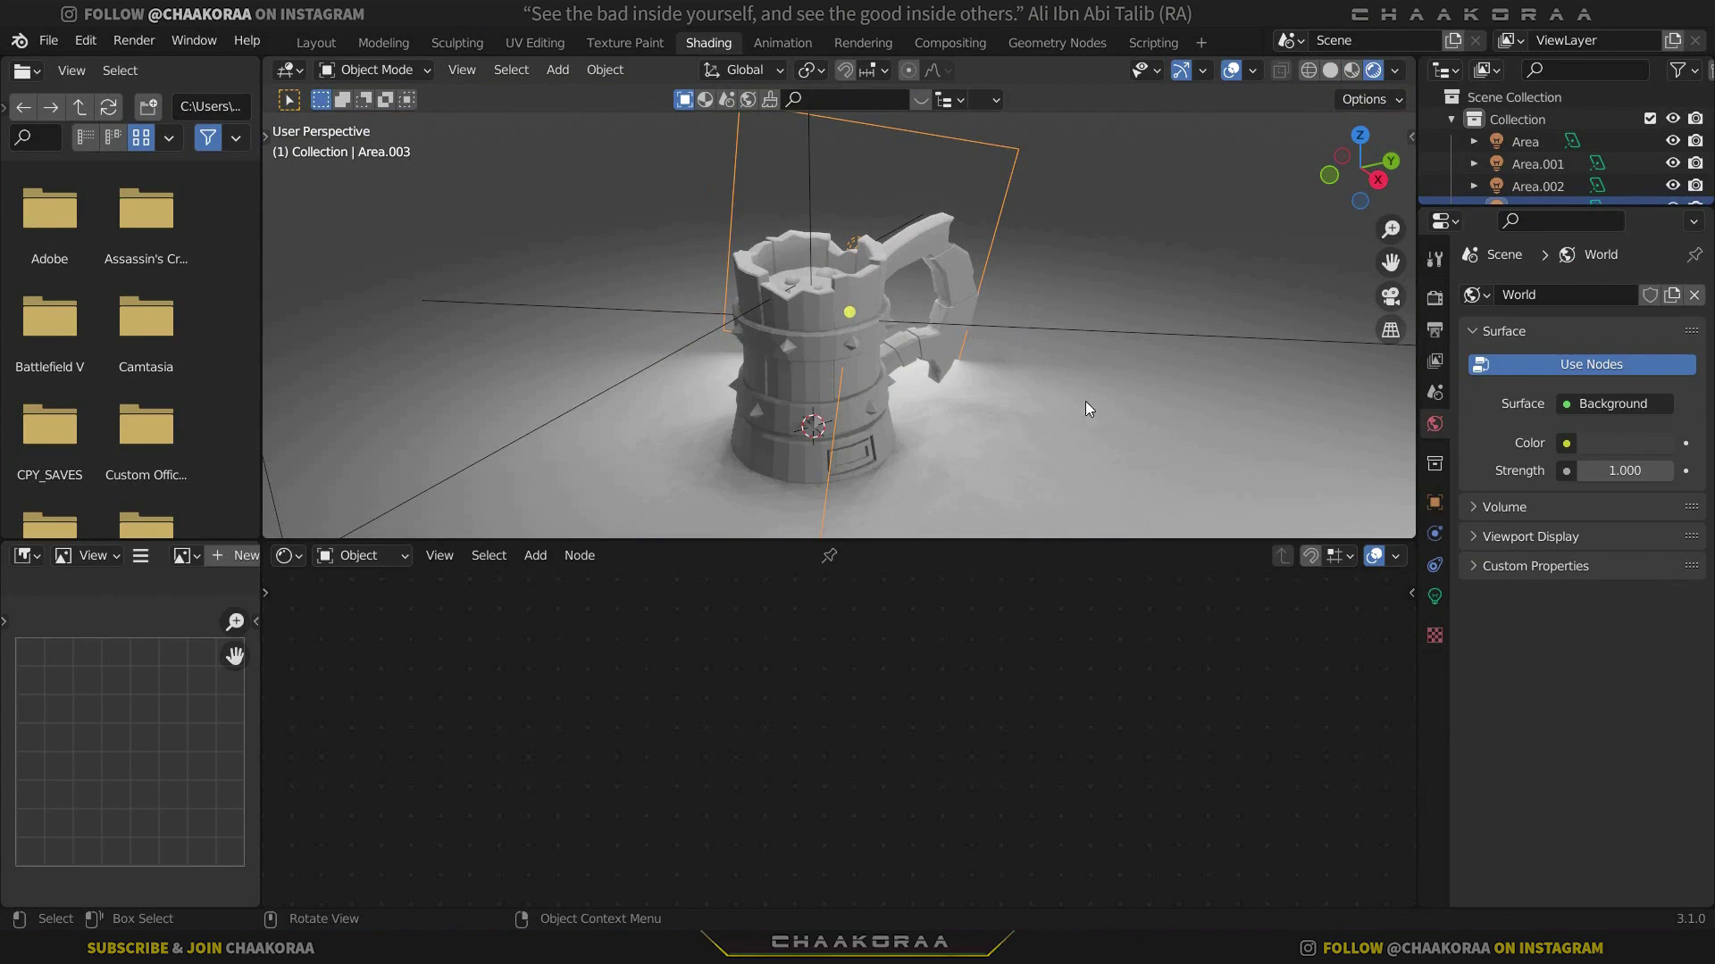
Create a new material named Floor on the floor plane under the mug
{"action": "left_click", "coordinate": [1040, 356]}
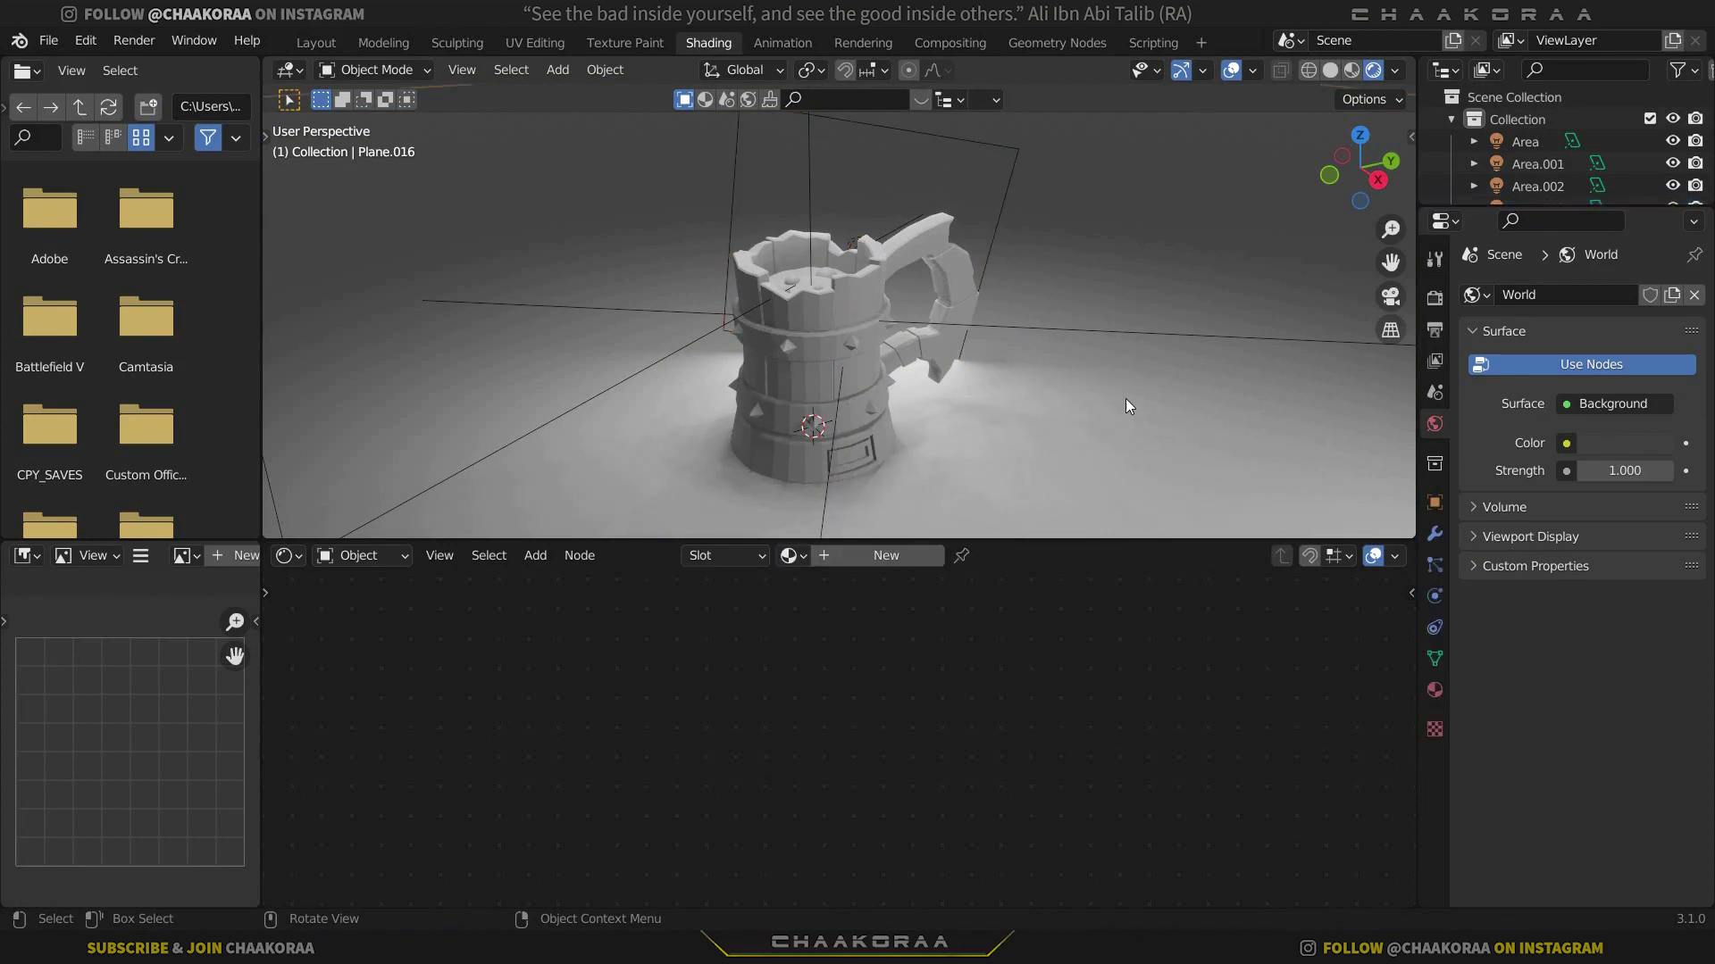
{"action": "left_click", "coordinate": [886, 556]}
{"action": "double_click", "coordinate": [890, 555]}
{"action": "type", "text": "Floor"}
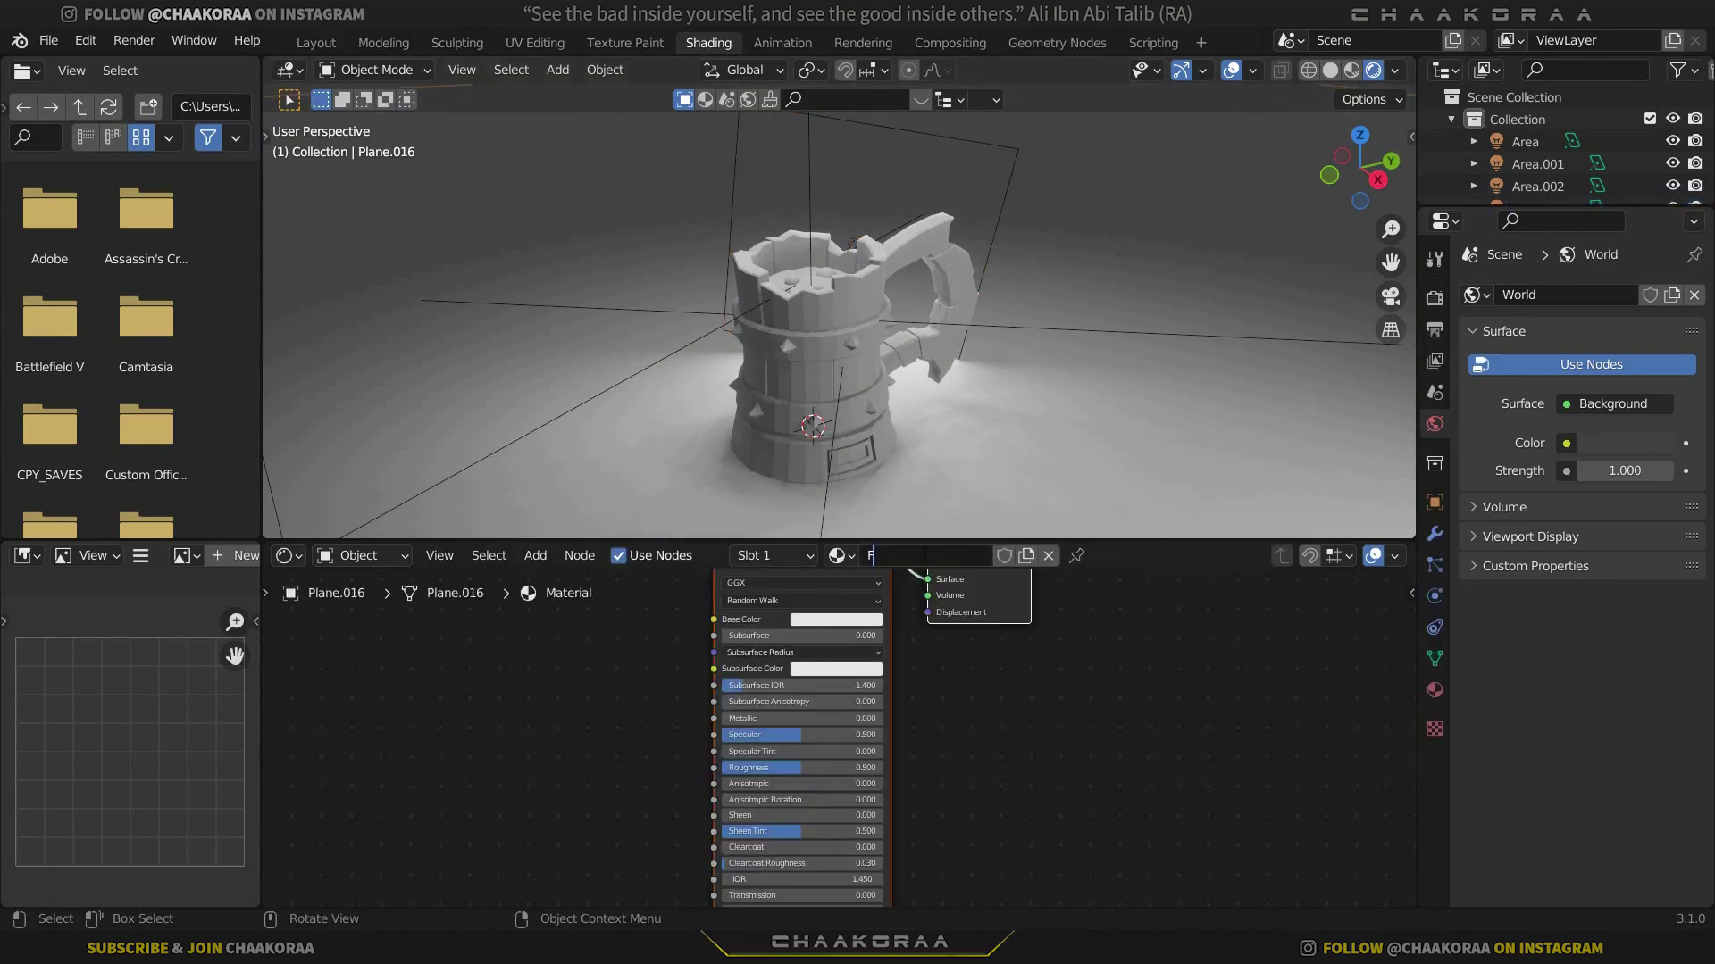
{"action": "key", "text": "Return"}
Set the Floor material's base color to a dark muted blue, about H 0.666, S 0.487, V 0.048
{"action": "scroll", "coordinate": [858, 625], "scroll_direction": "up", "scroll_amount": 2, "text": "shift"}
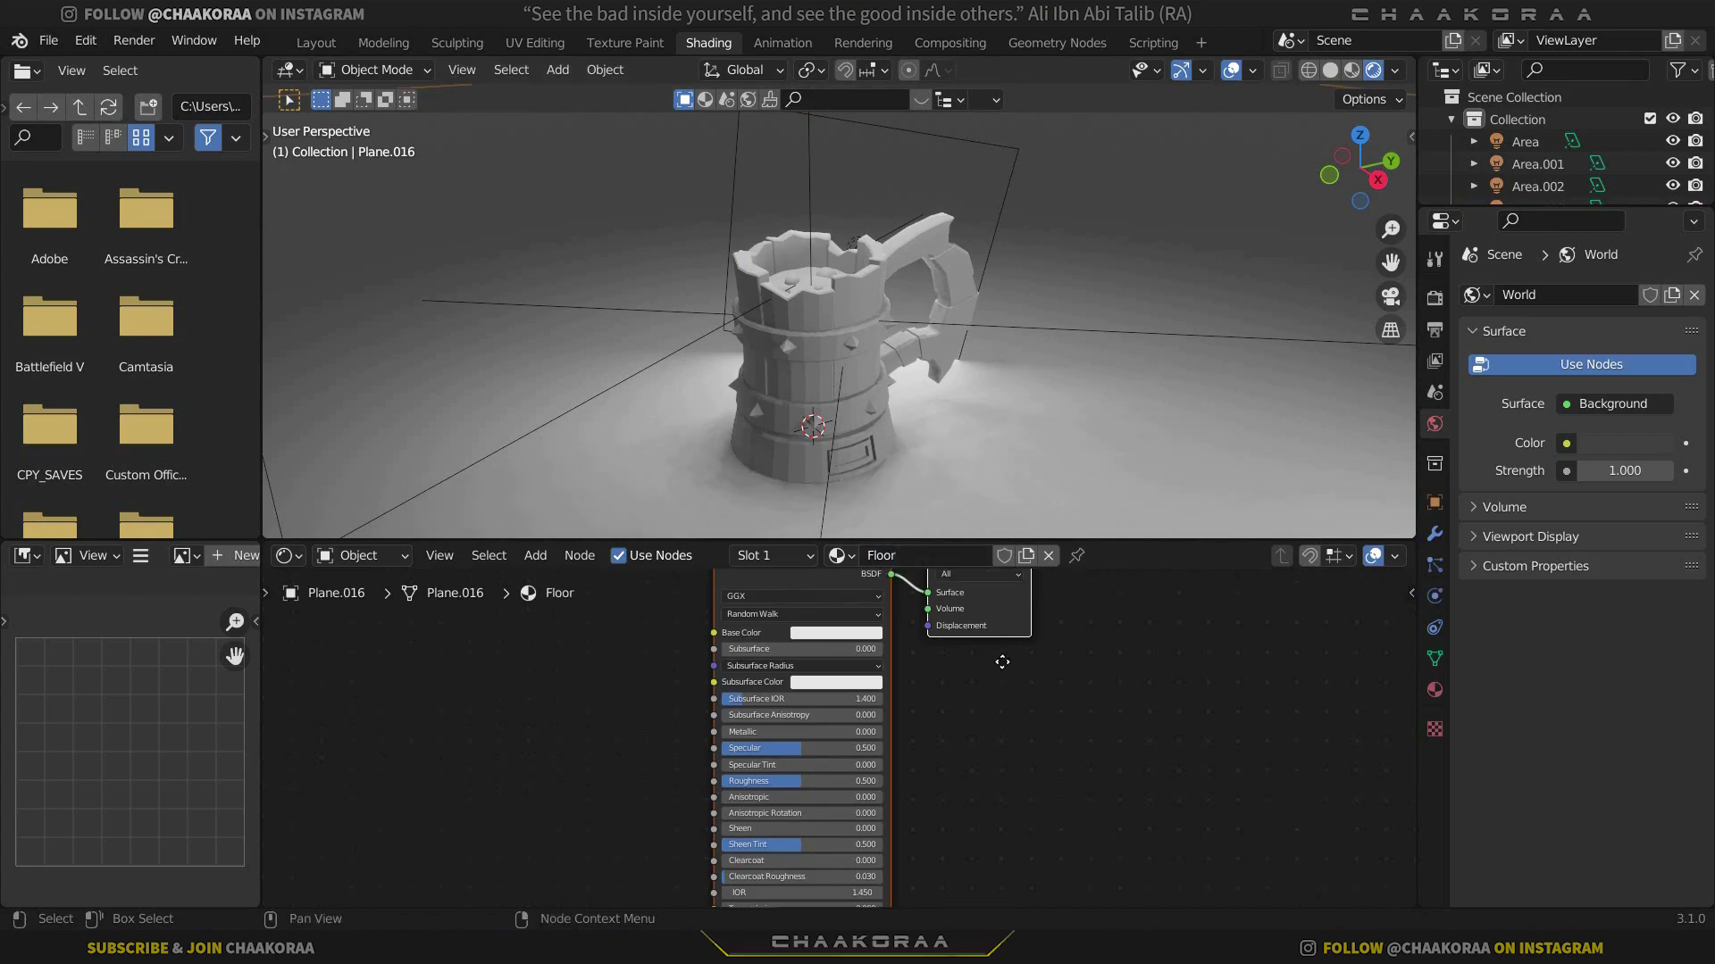
{"action": "left_click", "coordinate": [850, 640]}
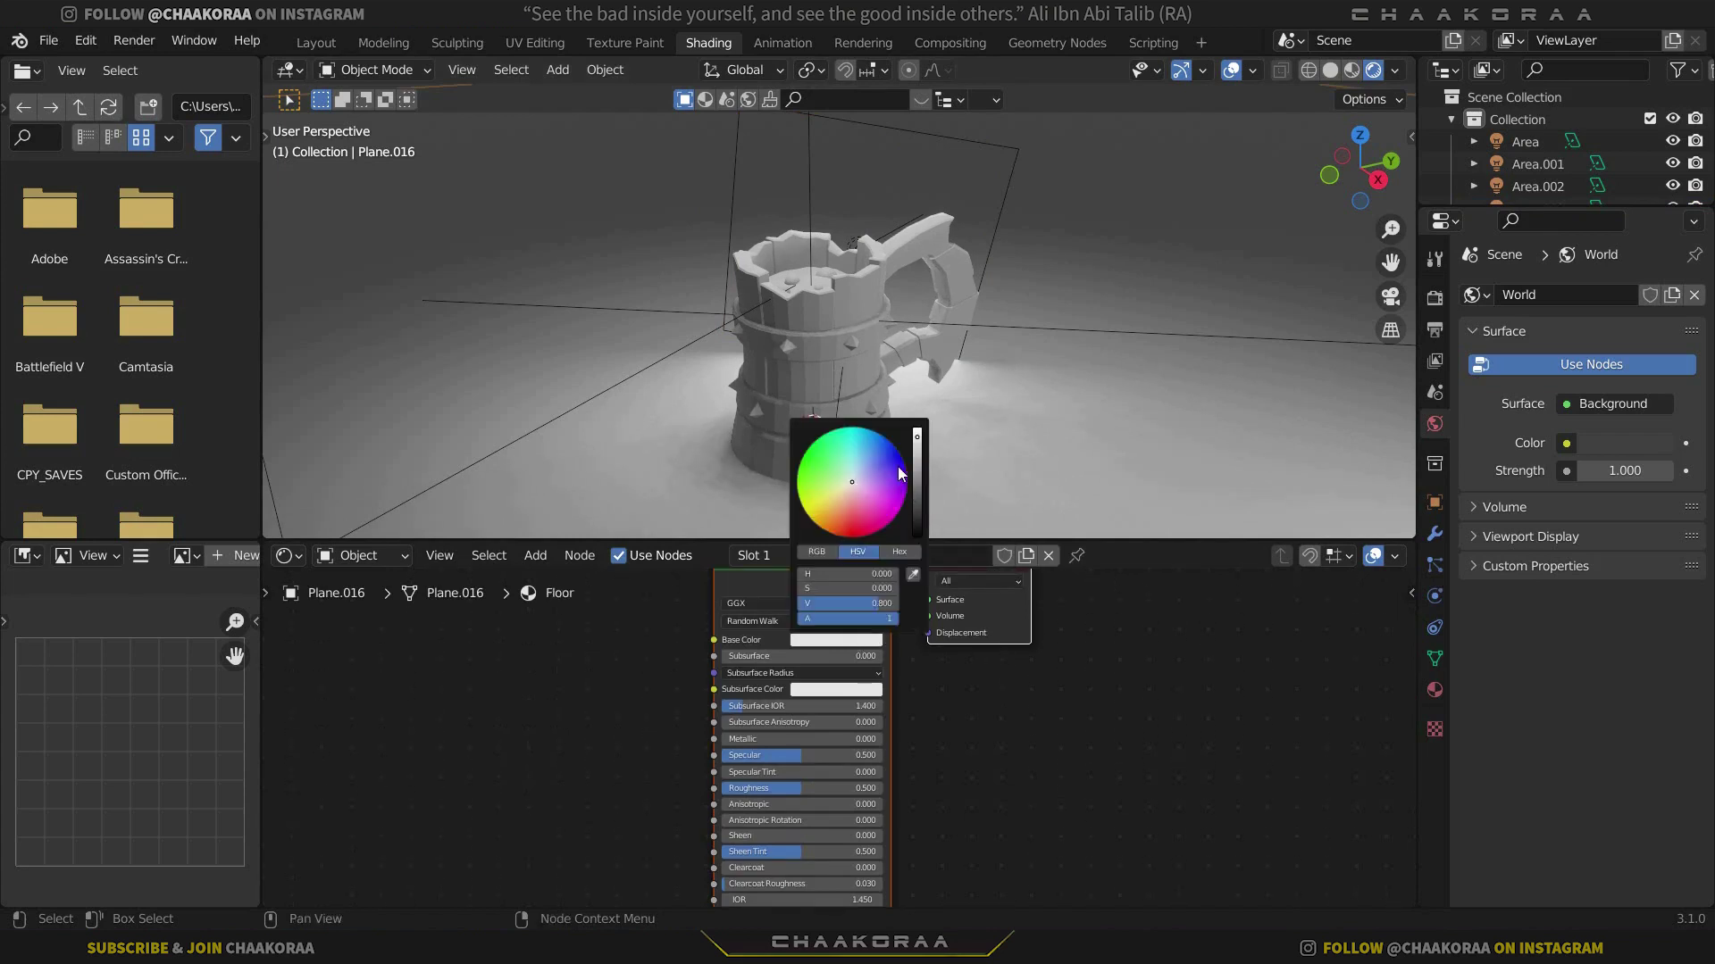
{"action": "left_click_drag", "start_coordinate": [915, 482], "coordinate": [916, 500]}
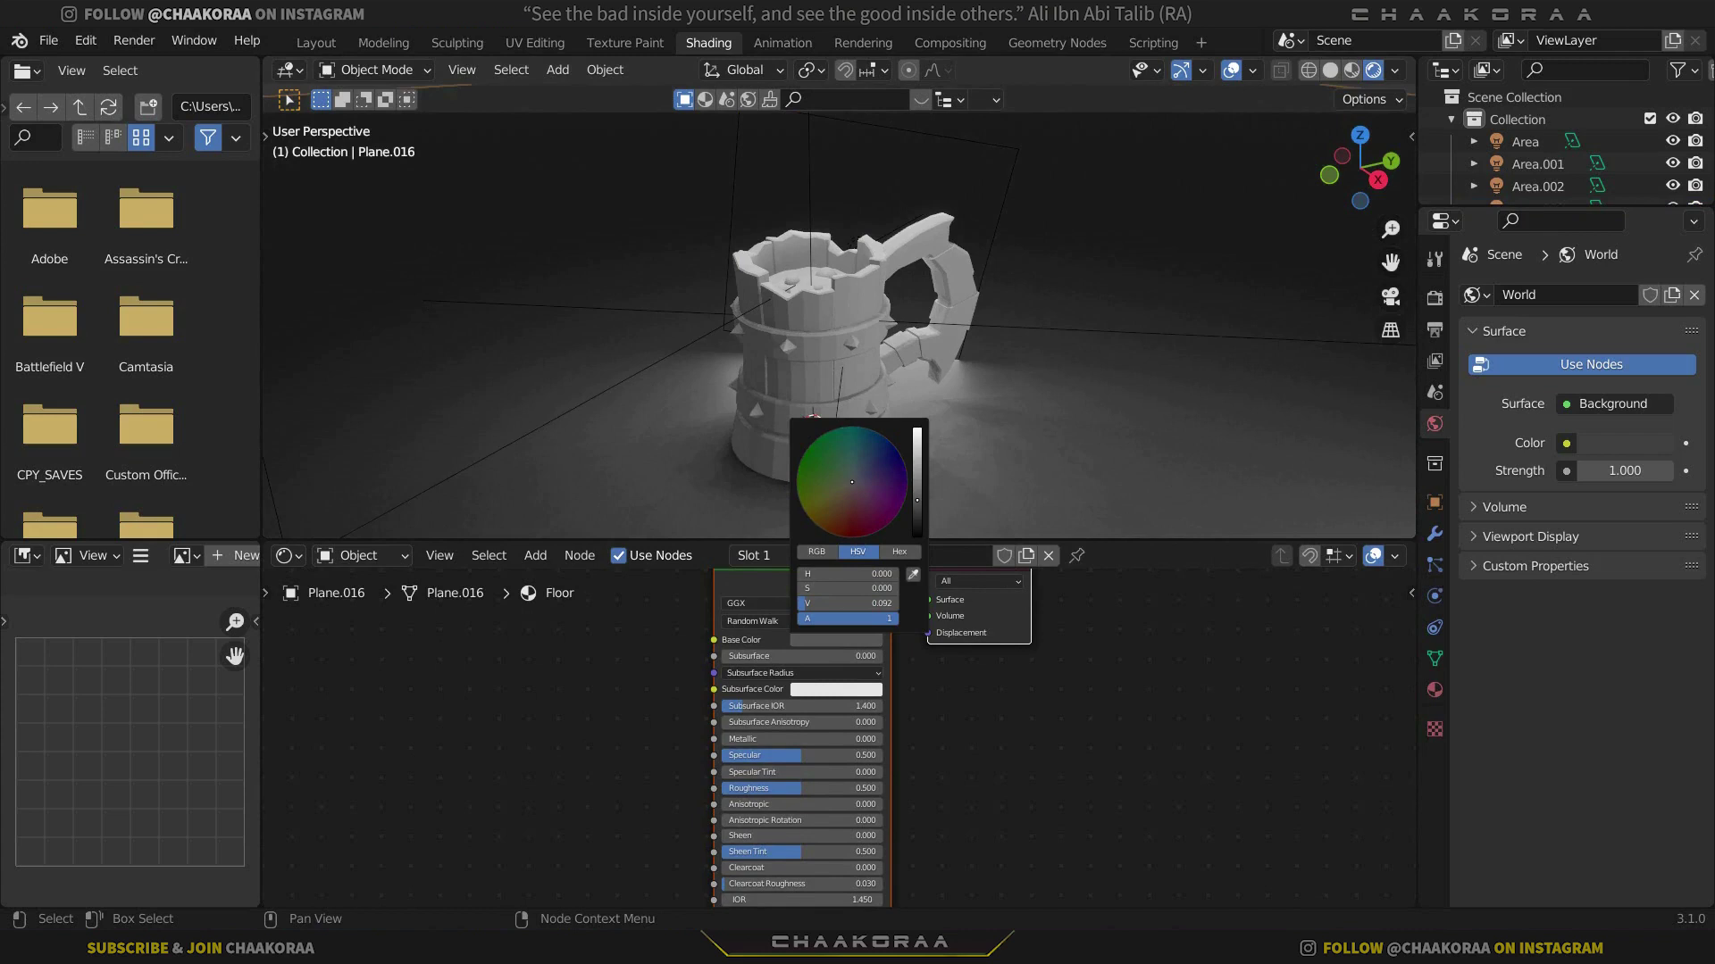
{"action": "left_click", "coordinate": [877, 465]}
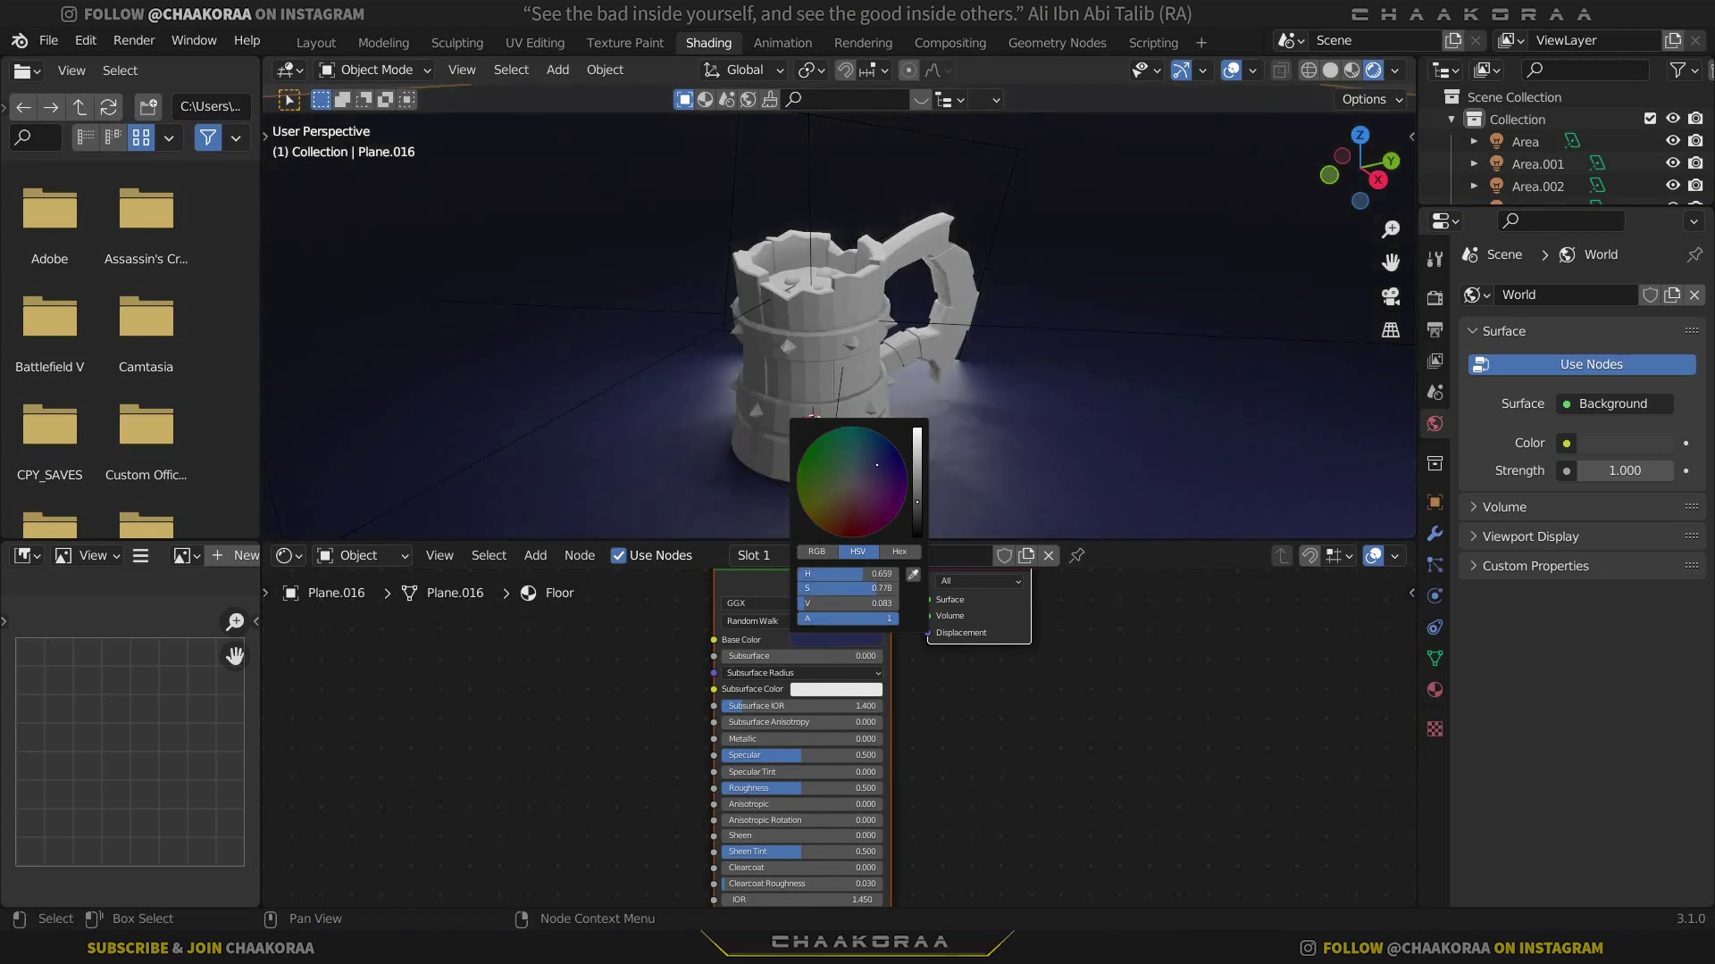
{"action": "left_click_drag", "start_coordinate": [877, 465], "coordinate": [881, 465]}
{"action": "scroll", "coordinate": [973, 721], "scroll_direction": "up", "scroll_amount": 4}
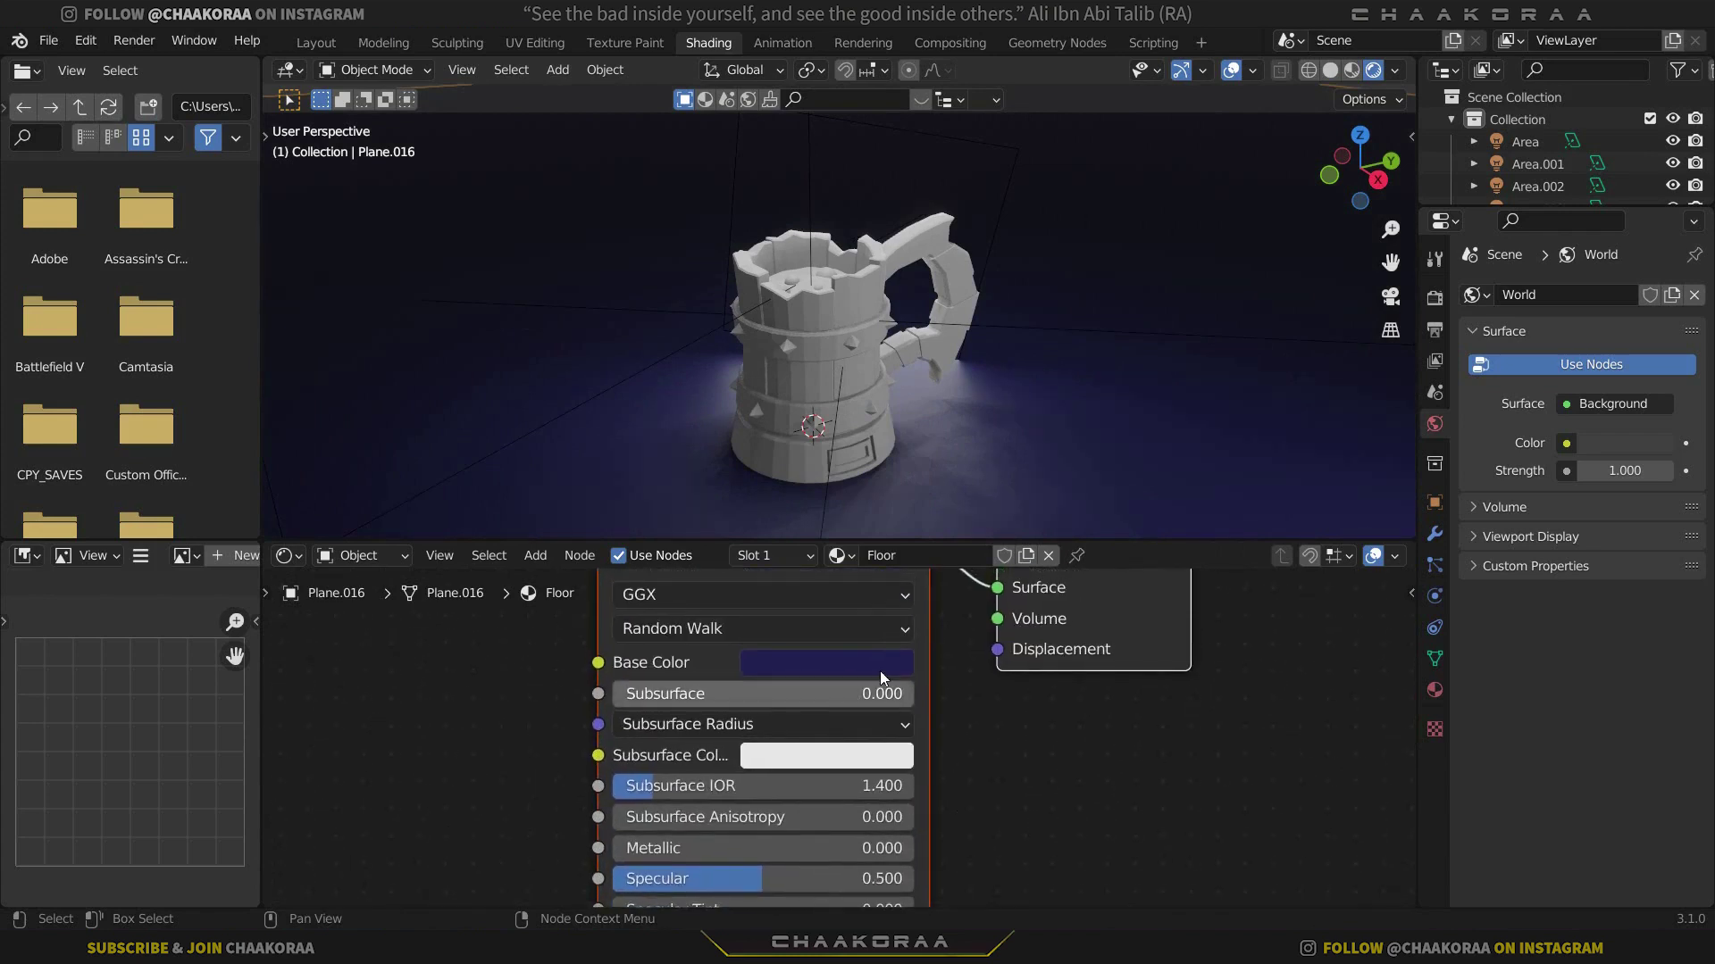
{"action": "left_click", "coordinate": [877, 667]}
{"action": "left_click_drag", "start_coordinate": [881, 566], "coordinate": [822, 566]}
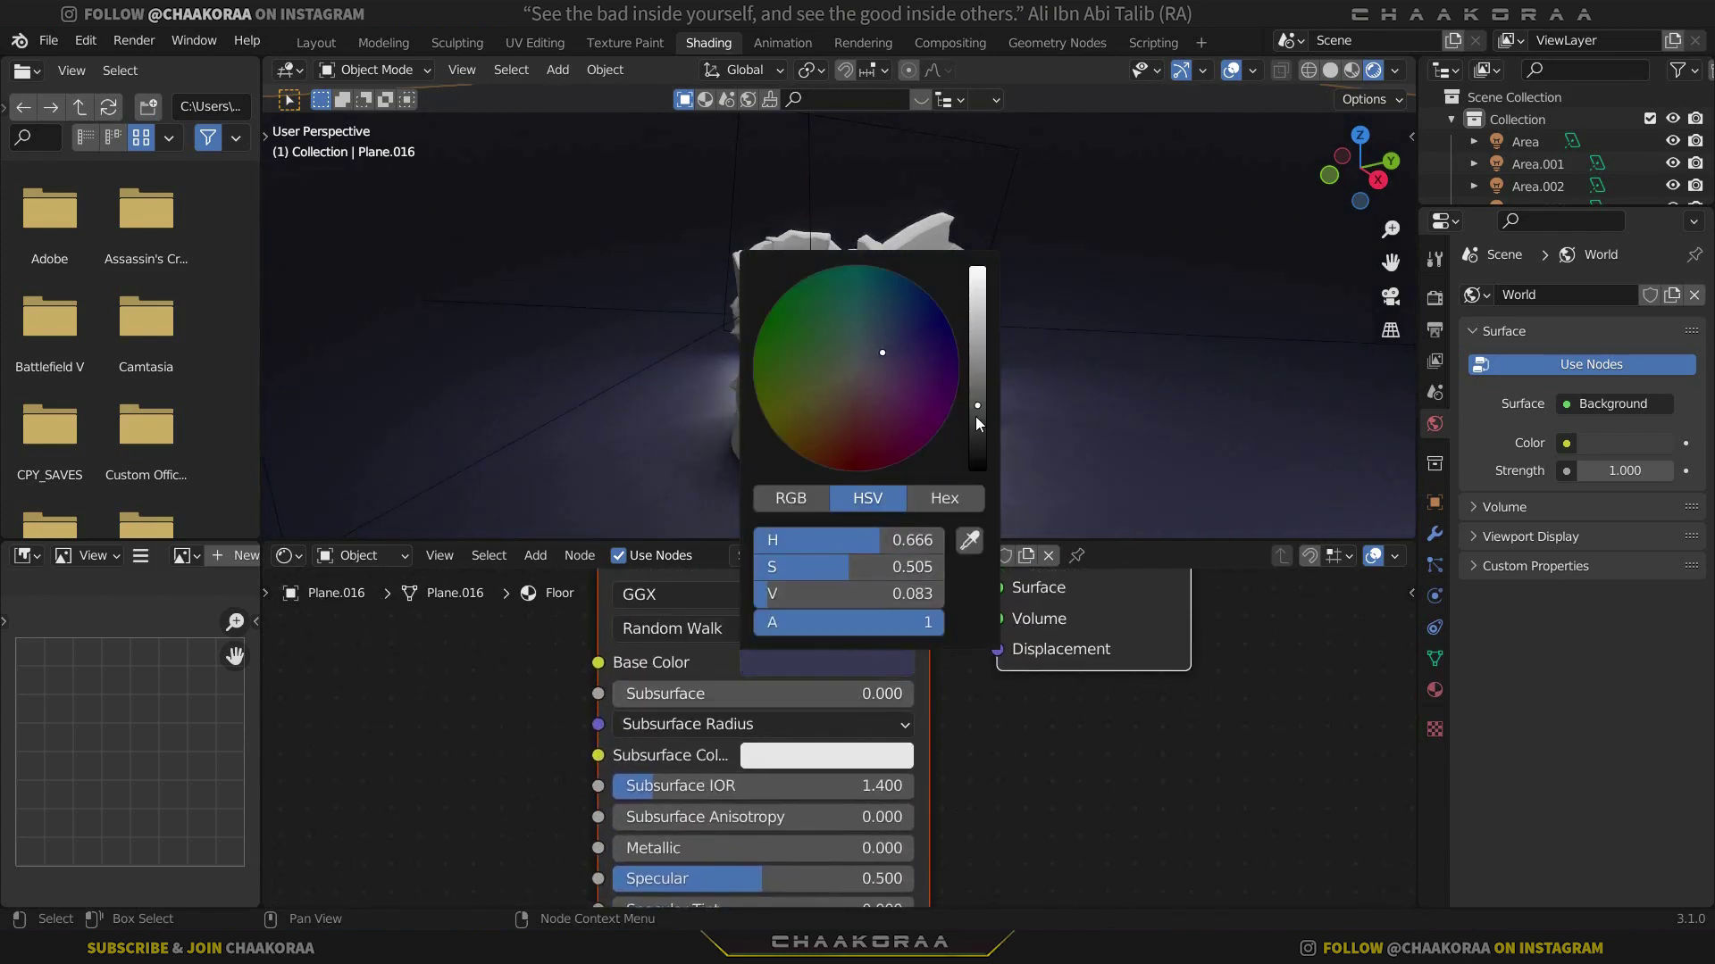
{"action": "left_click_drag", "start_coordinate": [976, 417], "coordinate": [977, 421]}
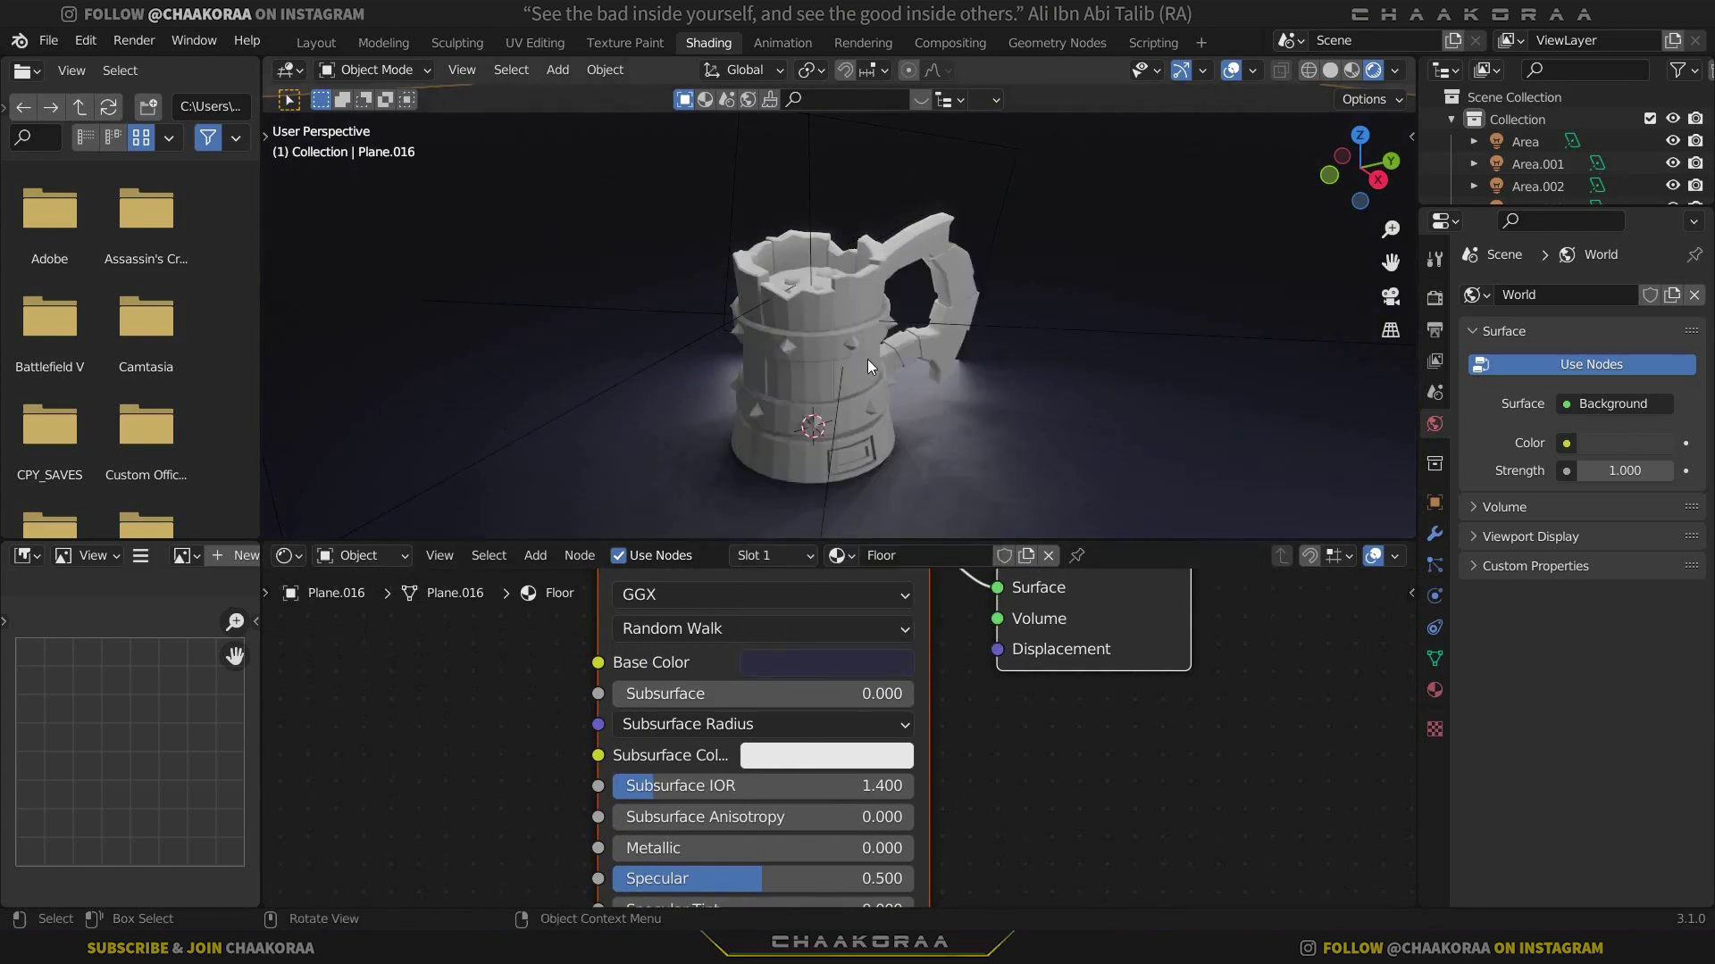
Set the Floor material's roughness to about 0.573 and make its blue base color more saturated
{"action": "middle_click_drag", "start_coordinate": [979, 845], "coordinate": [975, 637]}
{"action": "left_click_drag", "start_coordinate": [731, 741], "coordinate": [753, 741]}
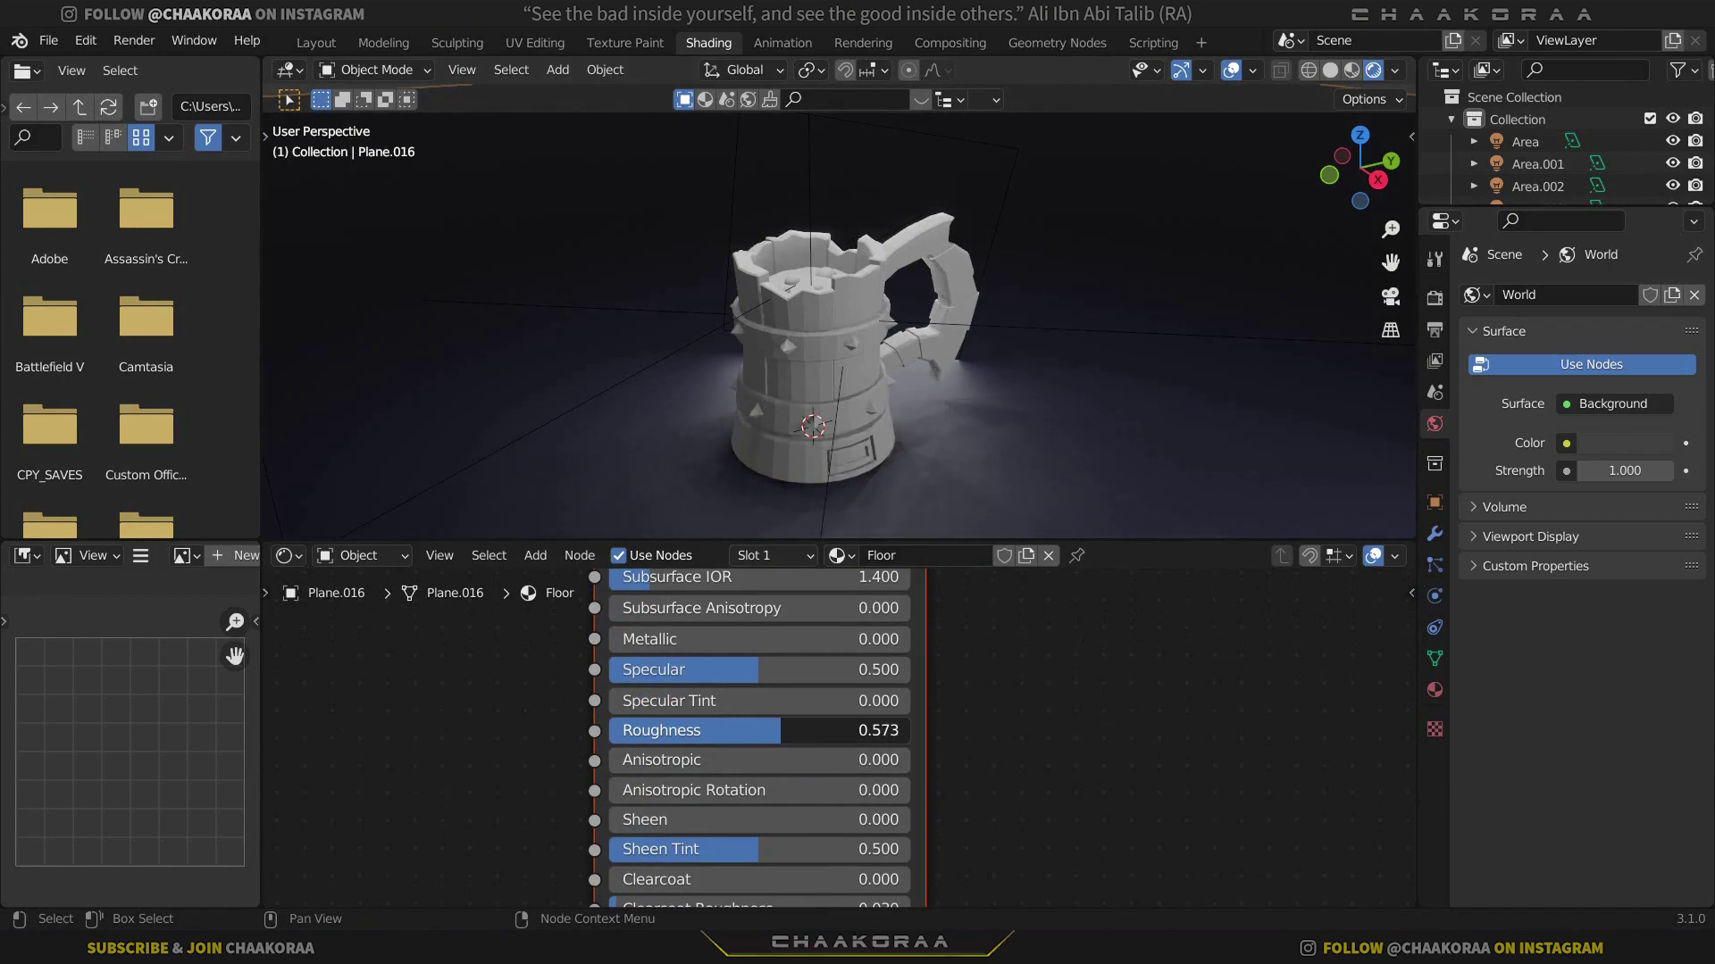
{"action": "middle_click_drag", "start_coordinate": [1073, 745], "coordinate": [1049, 857]}
{"action": "scroll", "coordinate": [1031, 747], "scroll_direction": "down", "scroll_amount": 2}
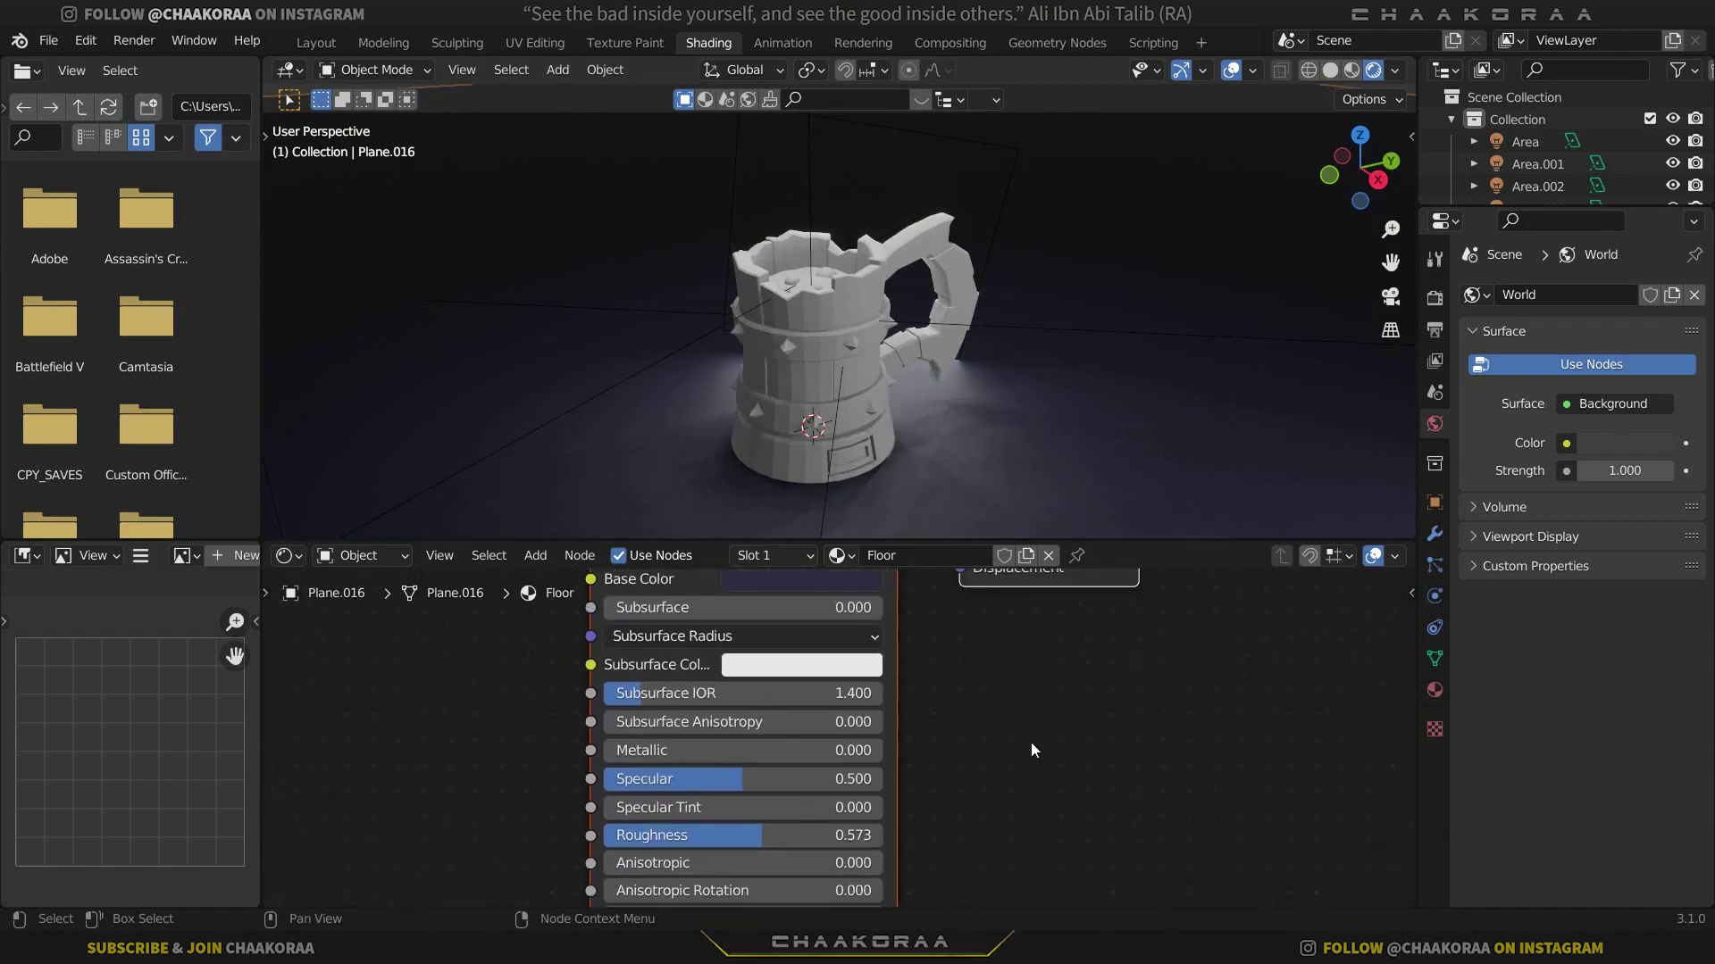
{"action": "left_click", "coordinate": [834, 594]}
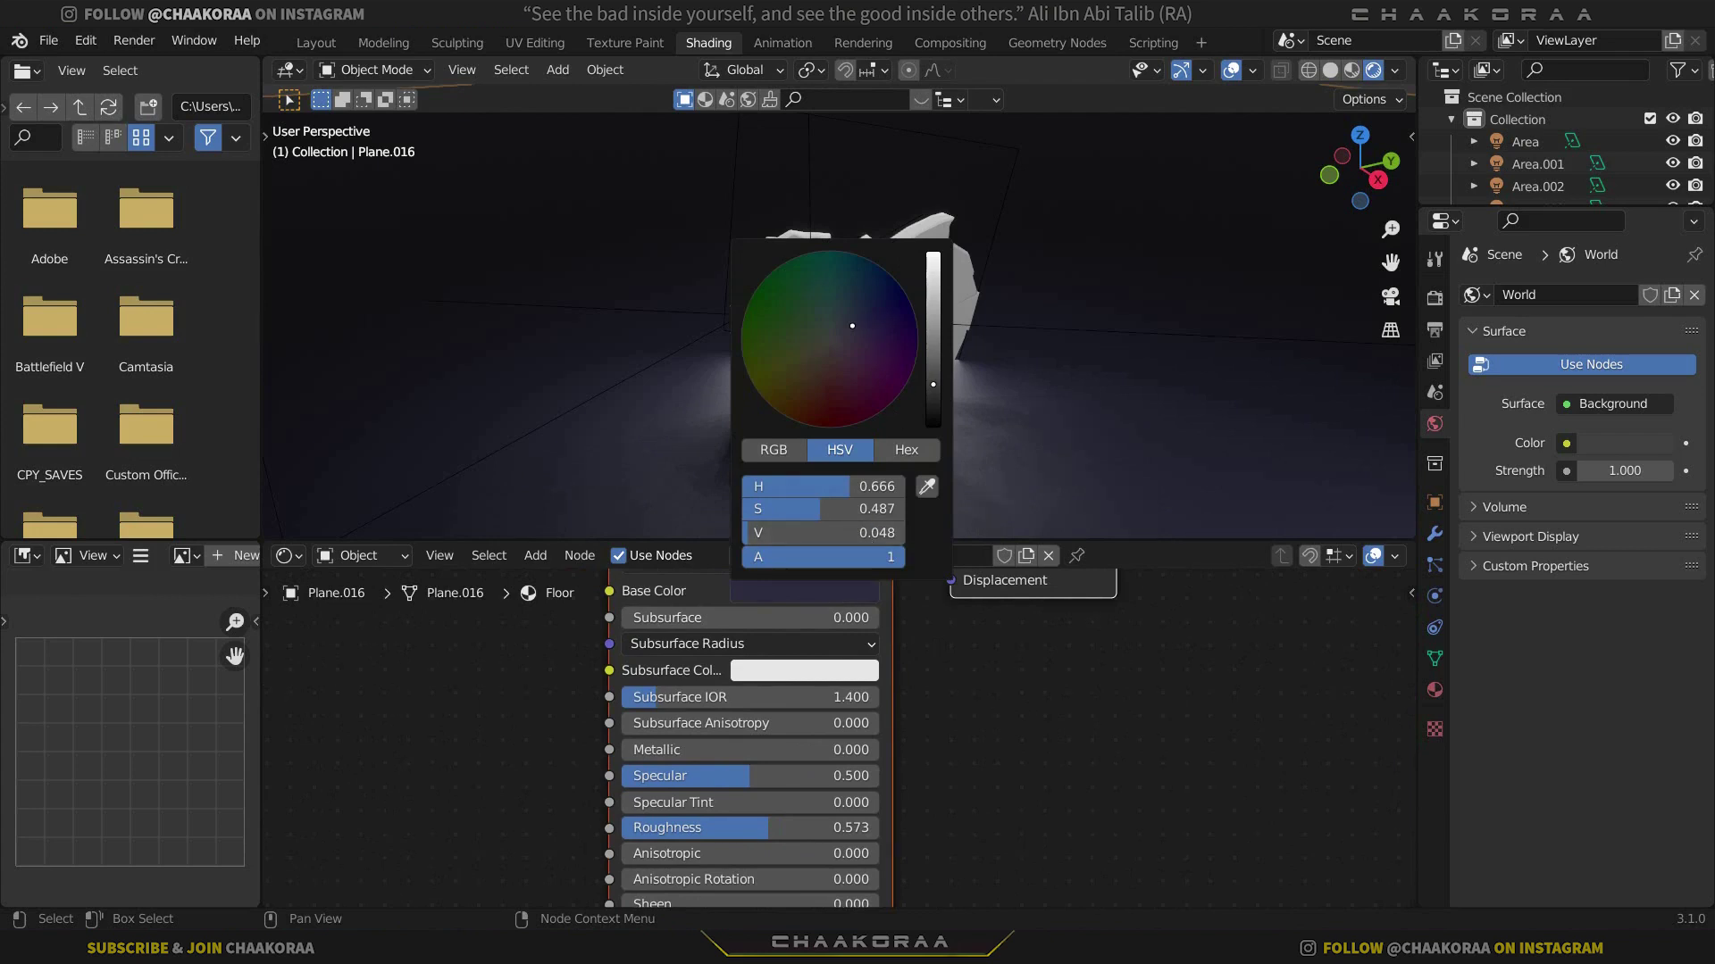
{"action": "left_click_drag", "start_coordinate": [852, 326], "coordinate": [871, 322]}
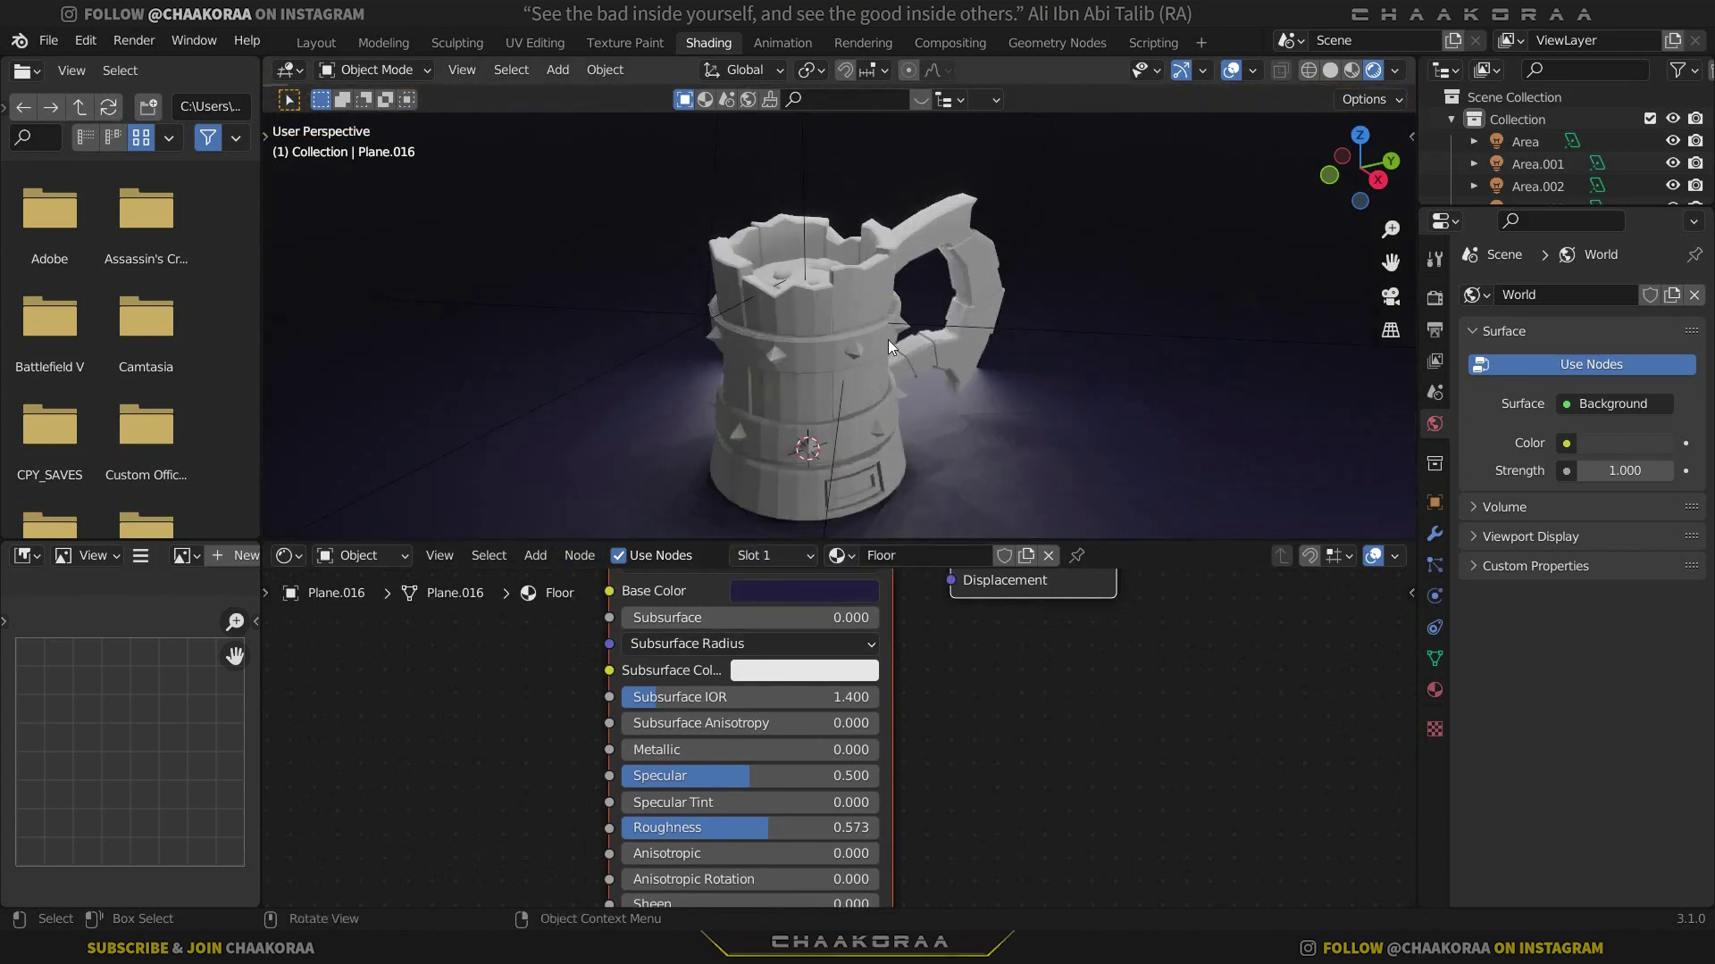
Apply Shade Smooth to the mug's front stave and to the neighbouring stave on the handle side
{"action": "left_click", "coordinate": [800, 307]}
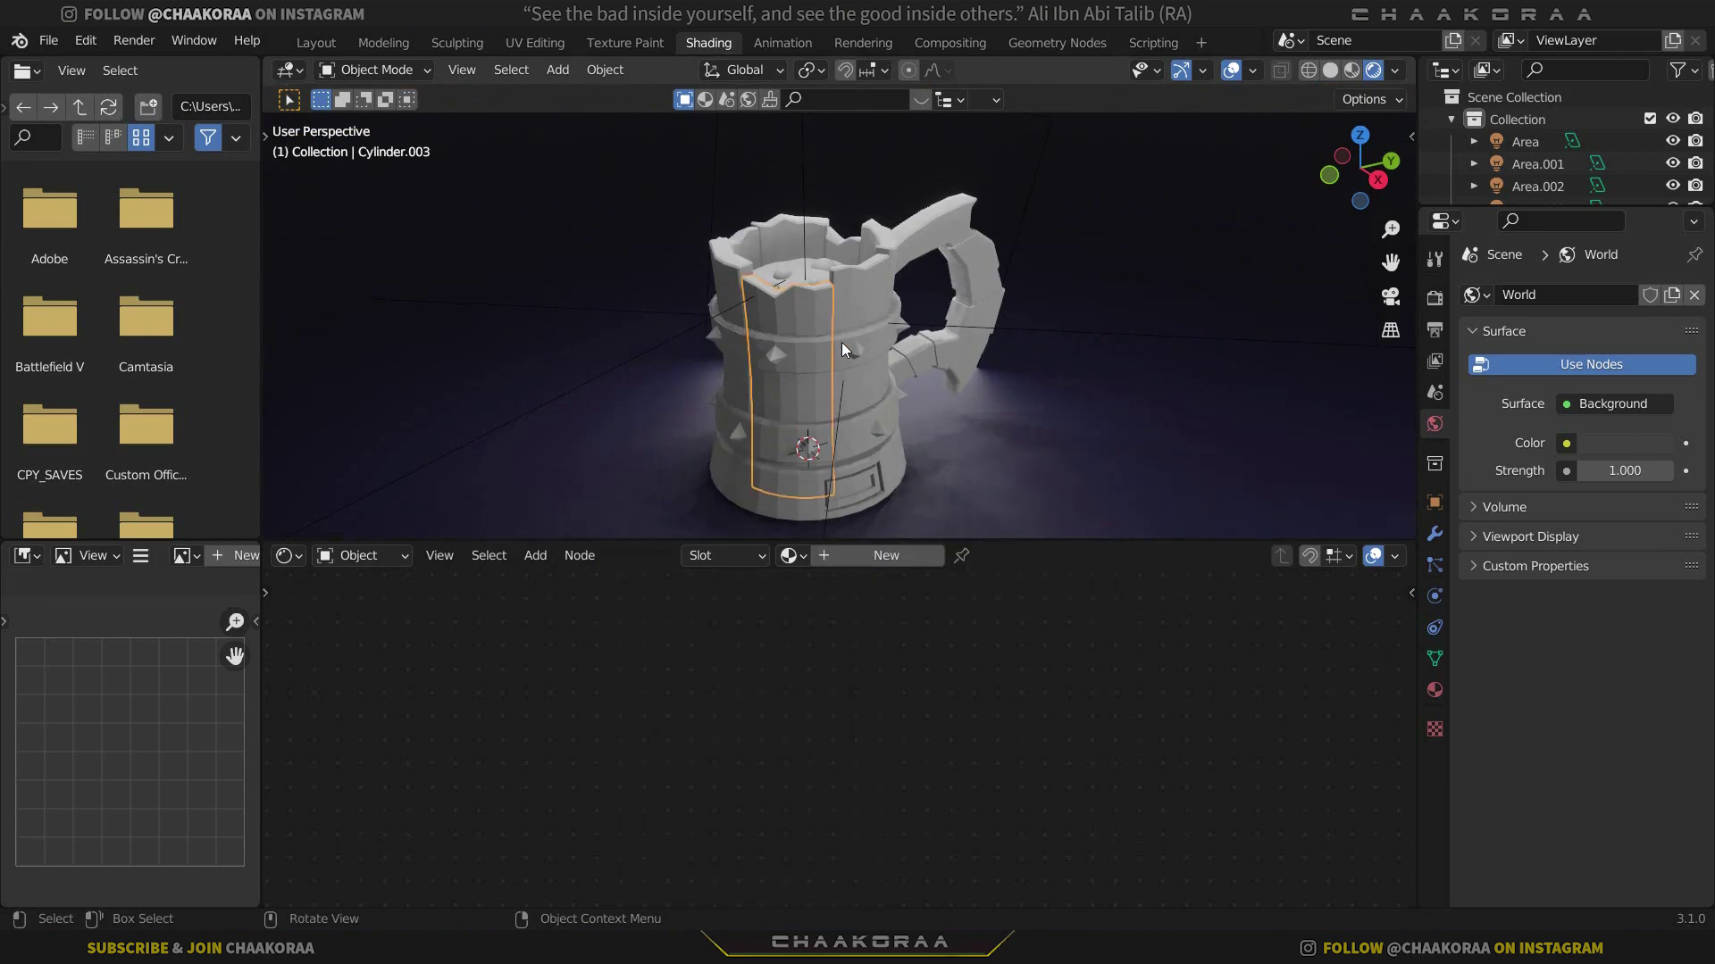
{"action": "right_click", "coordinate": [807, 304]}
{"action": "left_click", "coordinate": [806, 305]}
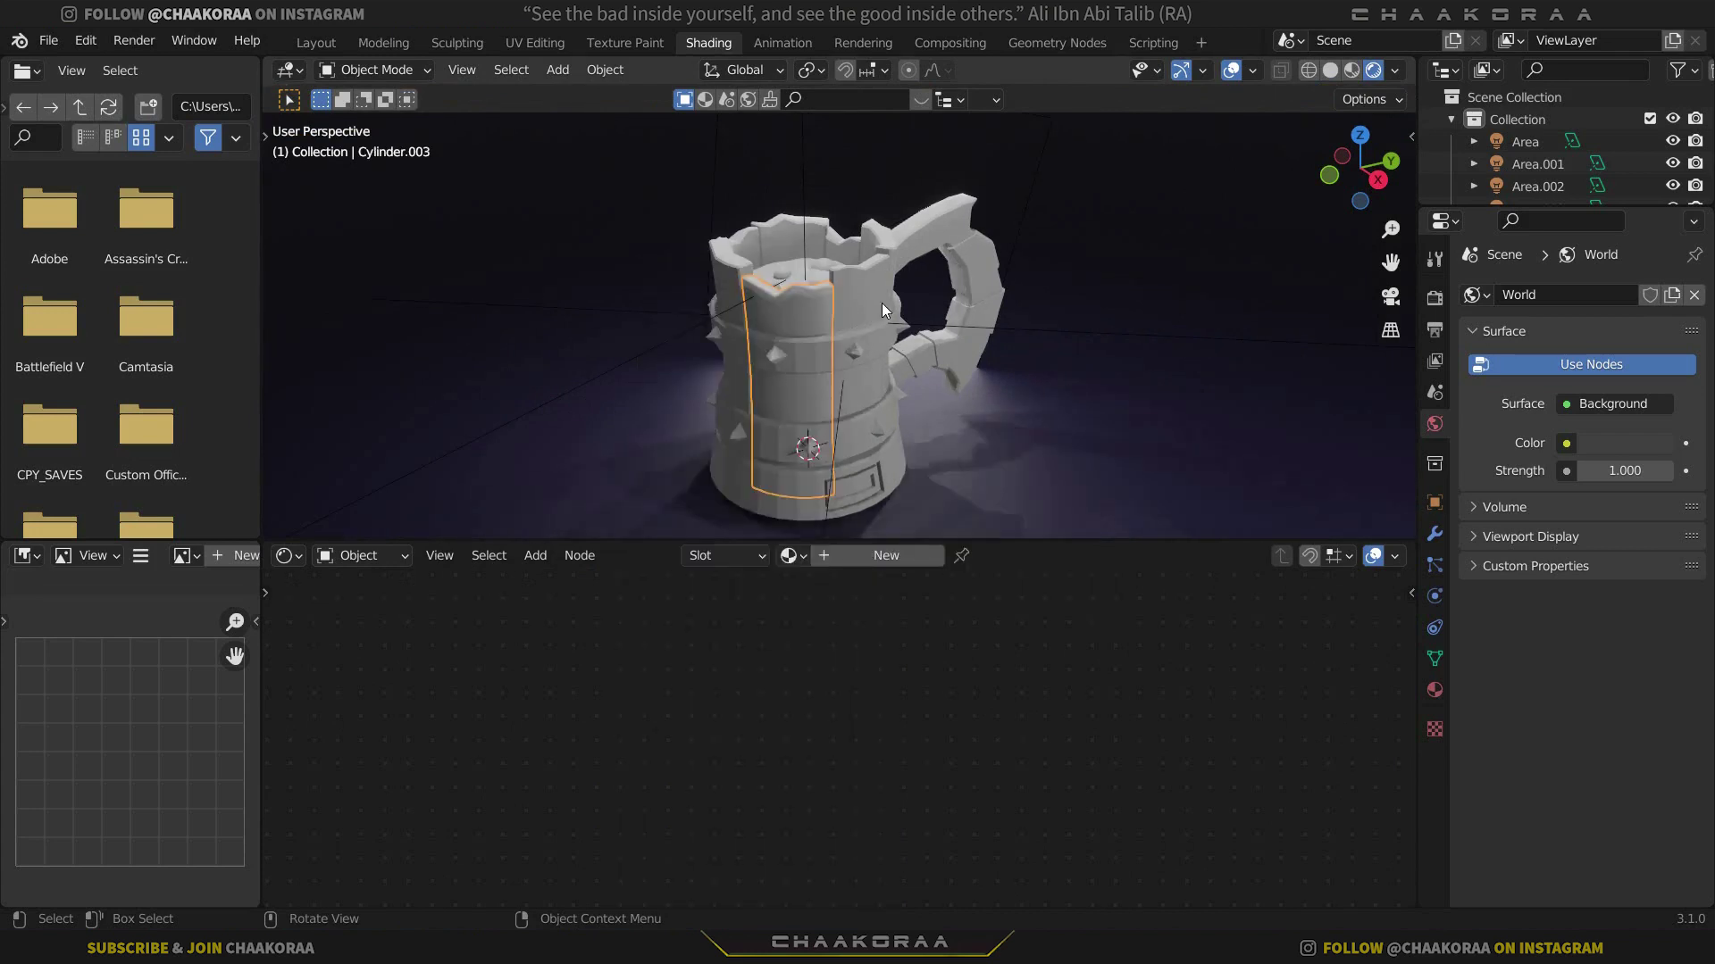
{"action": "left_click", "coordinate": [882, 303]}
{"action": "right_click", "coordinate": [882, 303]}
{"action": "left_click", "coordinate": [833, 303]}
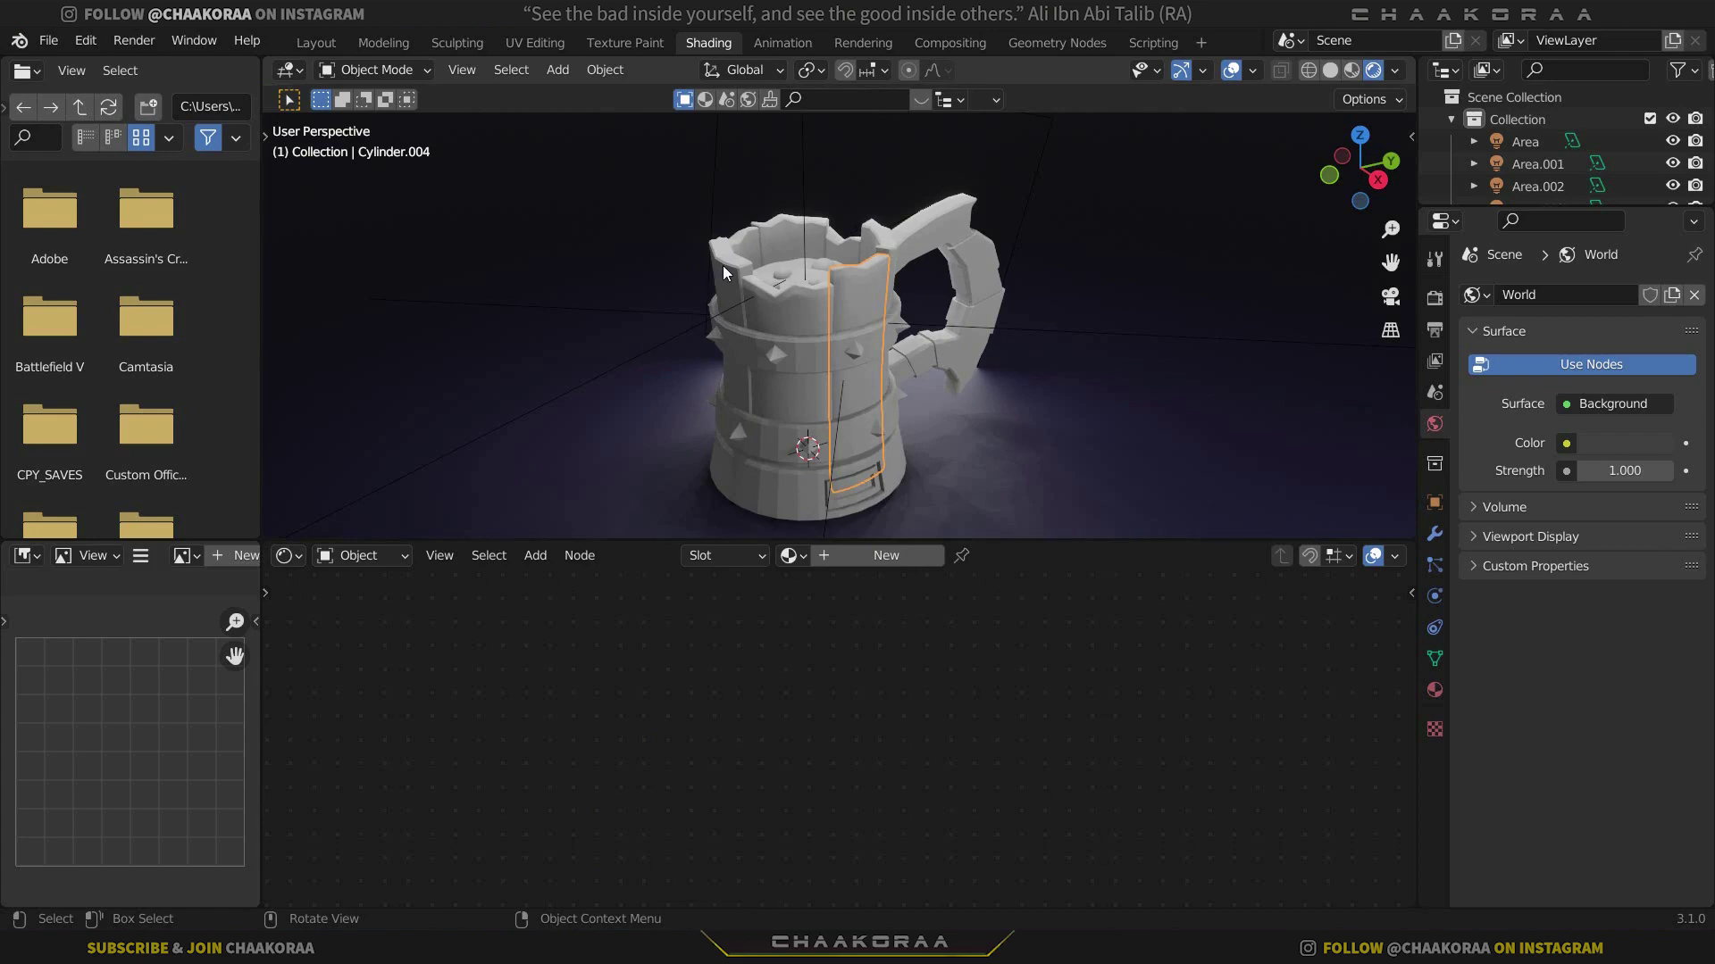
Apply Shade Smooth to the mug staves on the side opposite the handle and at the back
{"action": "left_click", "coordinate": [721, 265]}
{"action": "right_click", "coordinate": [722, 265]}
{"action": "left_click", "coordinate": [722, 265]}
{"action": "right_click", "coordinate": [770, 236]}
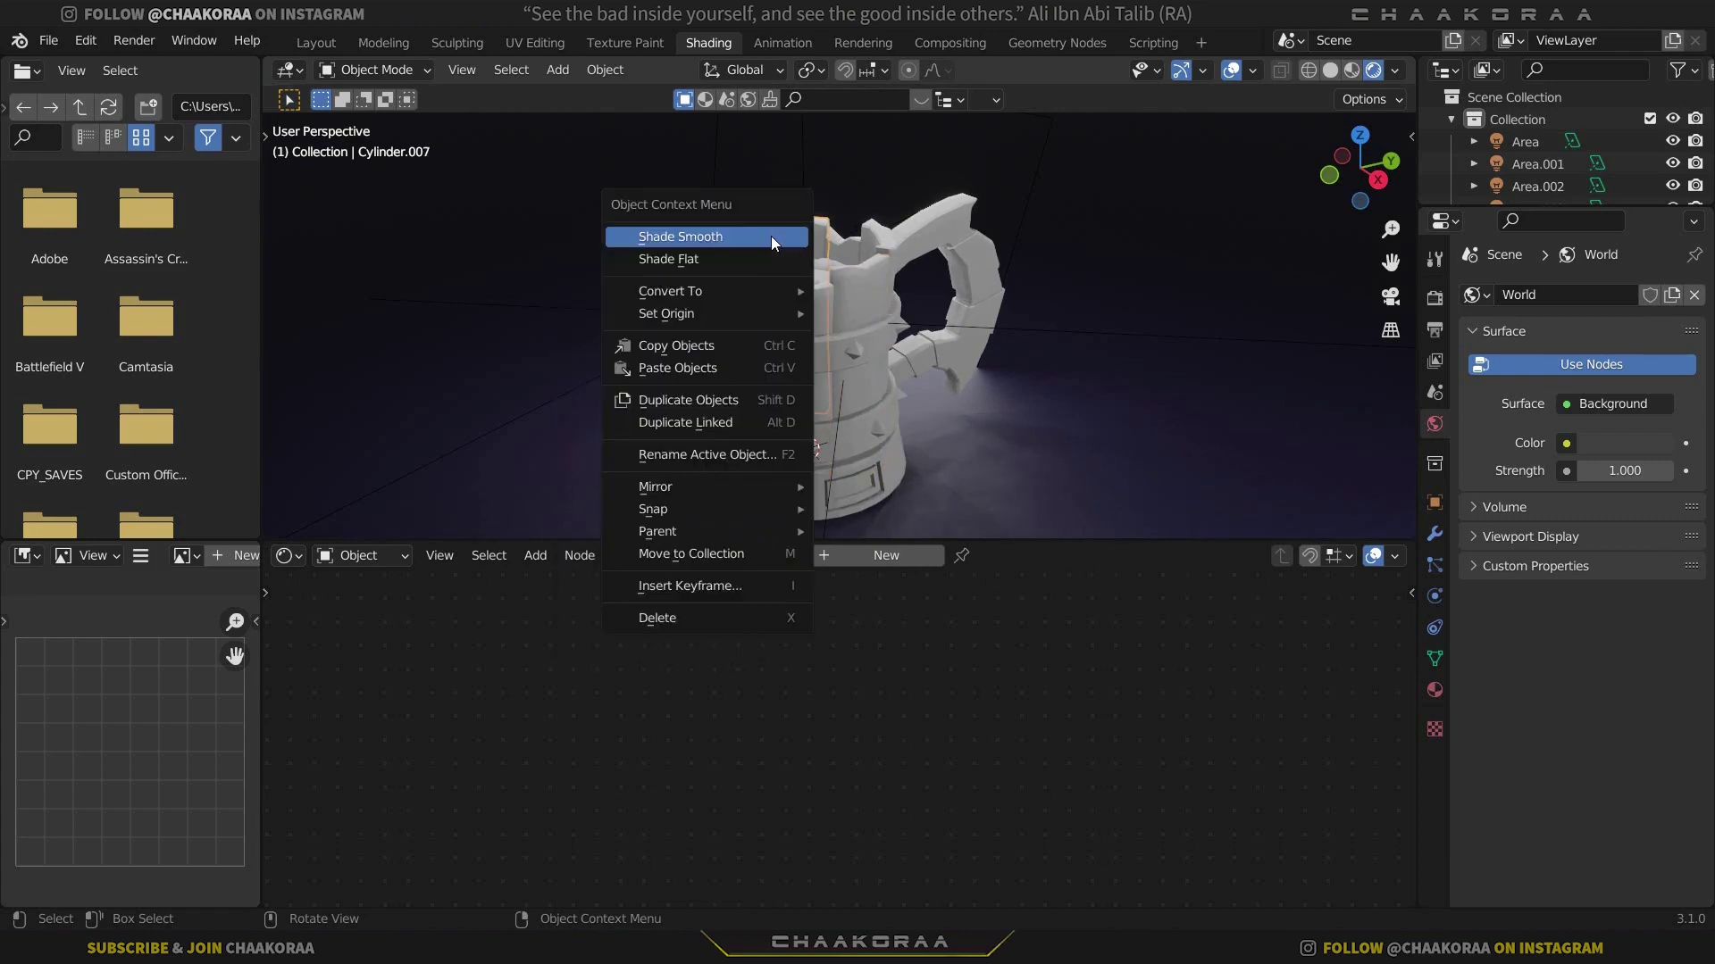
{"action": "left_click", "coordinate": [770, 236]}
{"action": "left_click", "coordinate": [747, 243]}
{"action": "right_click", "coordinate": [747, 244]}
{"action": "left_click", "coordinate": [747, 244]}
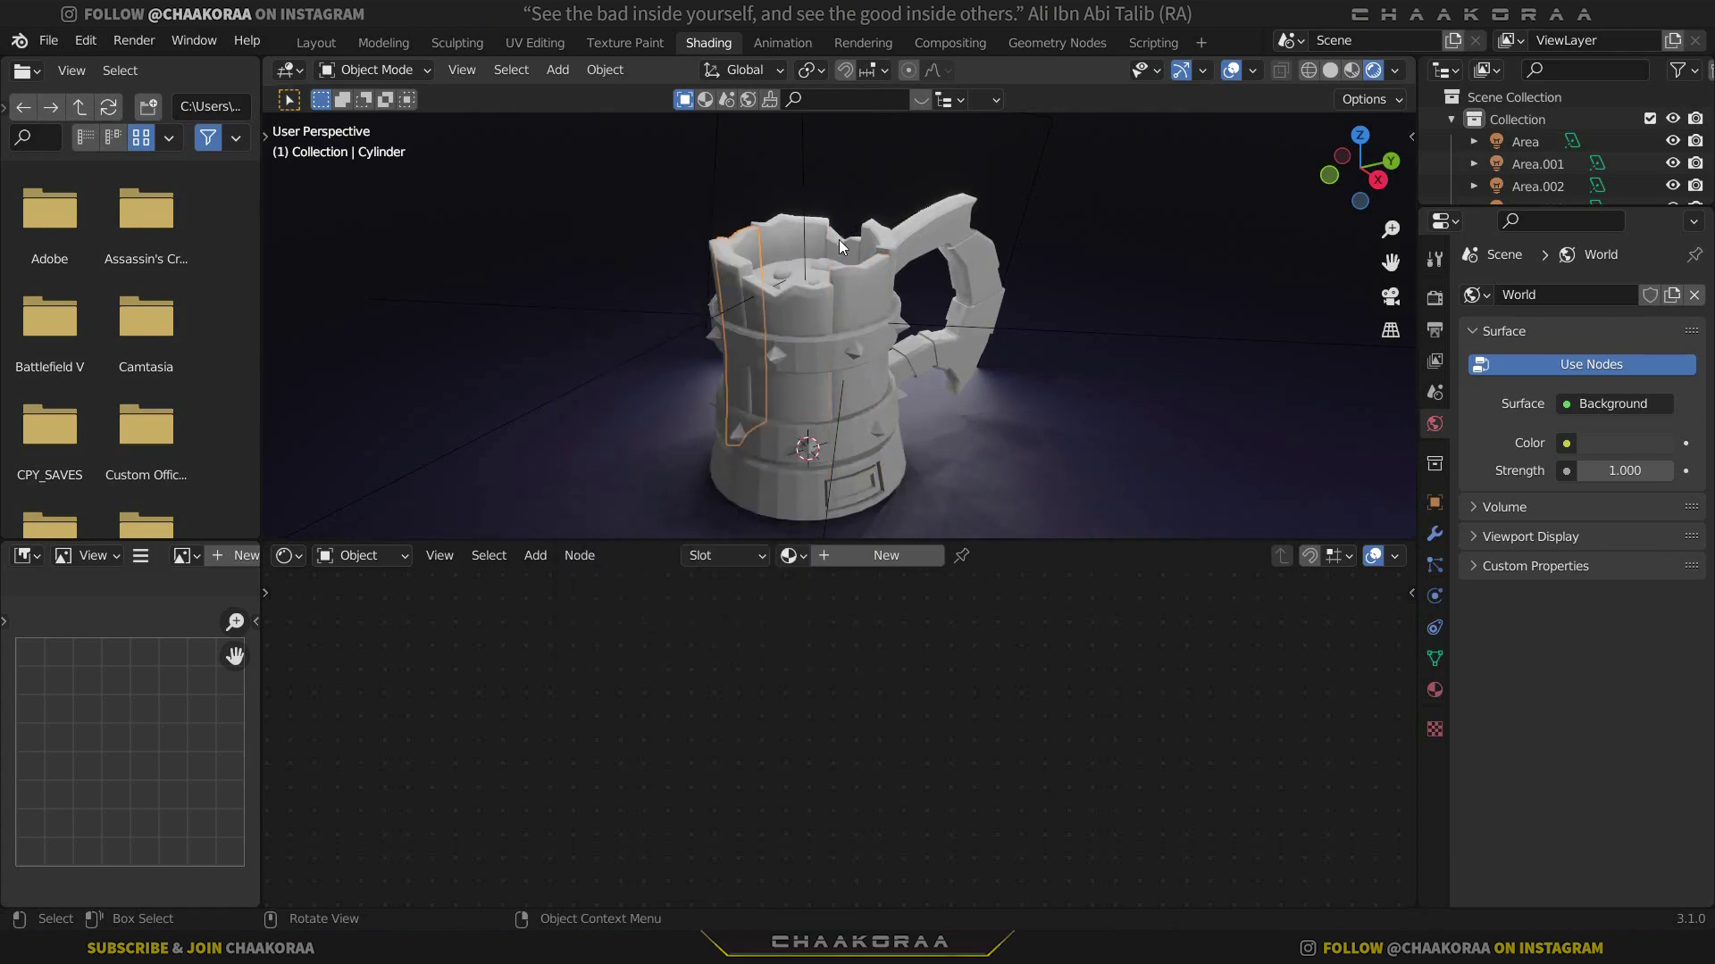
Apply Shade Smooth to the rear stave near the handle and to the stave beside the handle joint
{"action": "left_click", "coordinate": [838, 239]}
{"action": "right_click", "coordinate": [840, 239]}
{"action": "left_click", "coordinate": [839, 239]}
{"action": "left_click", "coordinate": [880, 240]}
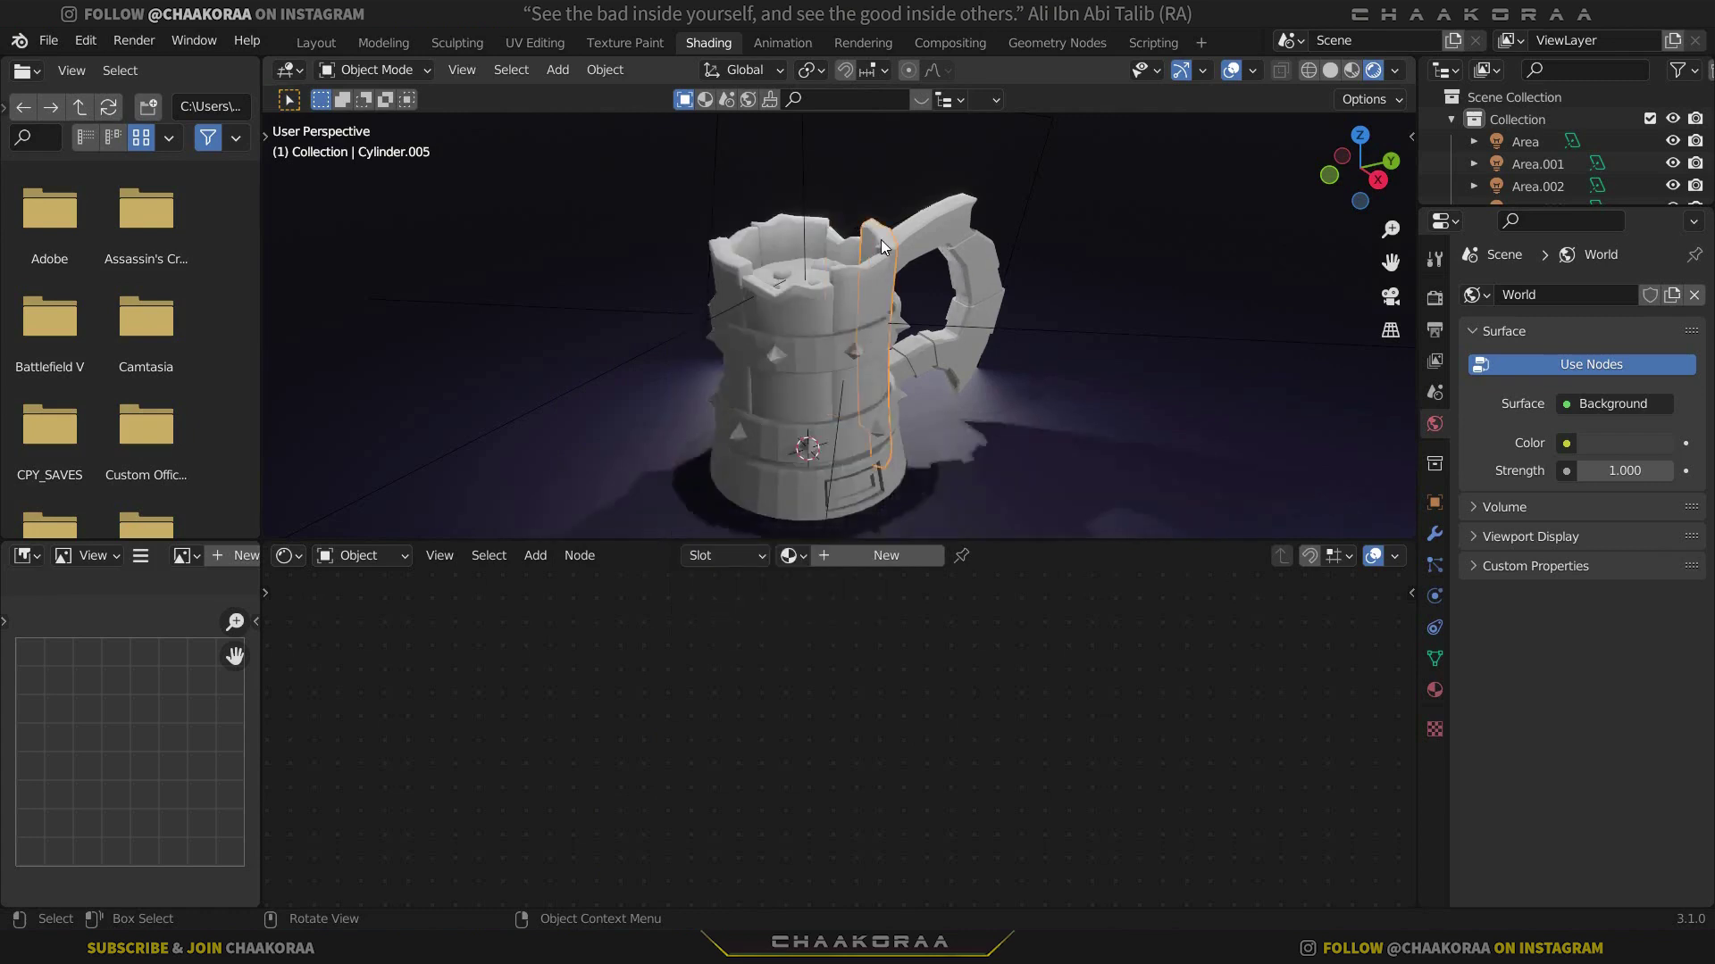
{"action": "right_click", "coordinate": [880, 239]}
{"action": "left_click", "coordinate": [881, 239]}
Create a new material named Wood on the mug's front stave
{"action": "left_click", "coordinate": [804, 303]}
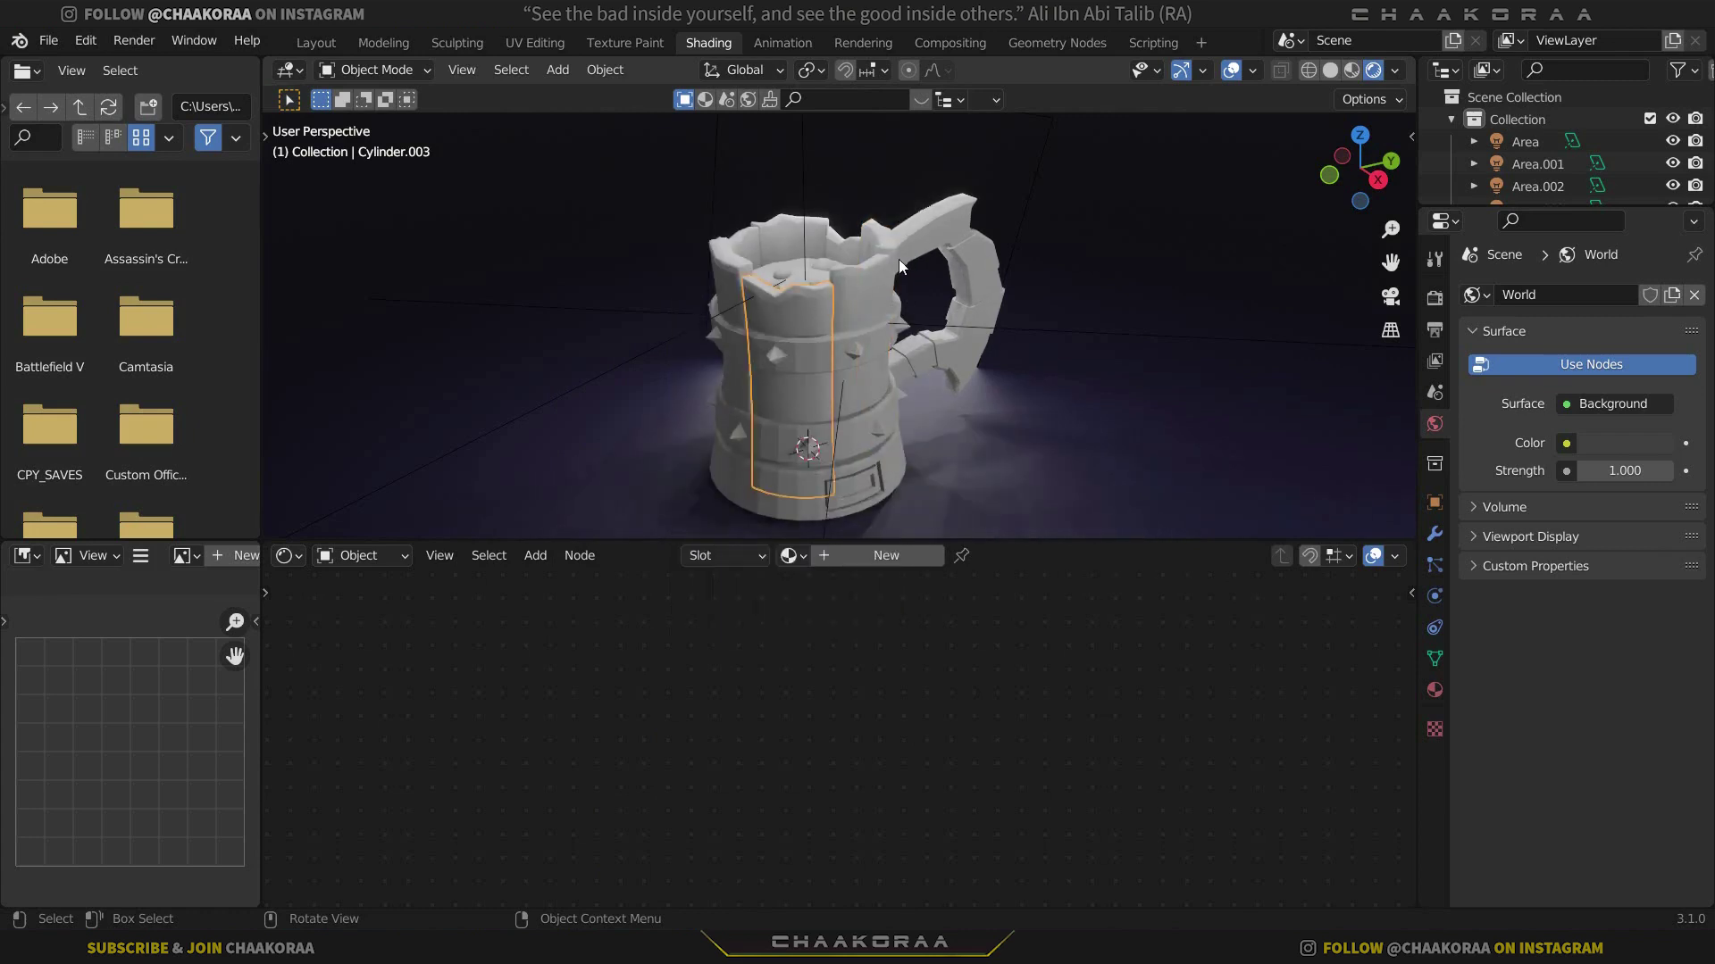
{"action": "left_click", "coordinate": [925, 231]}
{"action": "left_click", "coordinate": [796, 302]}
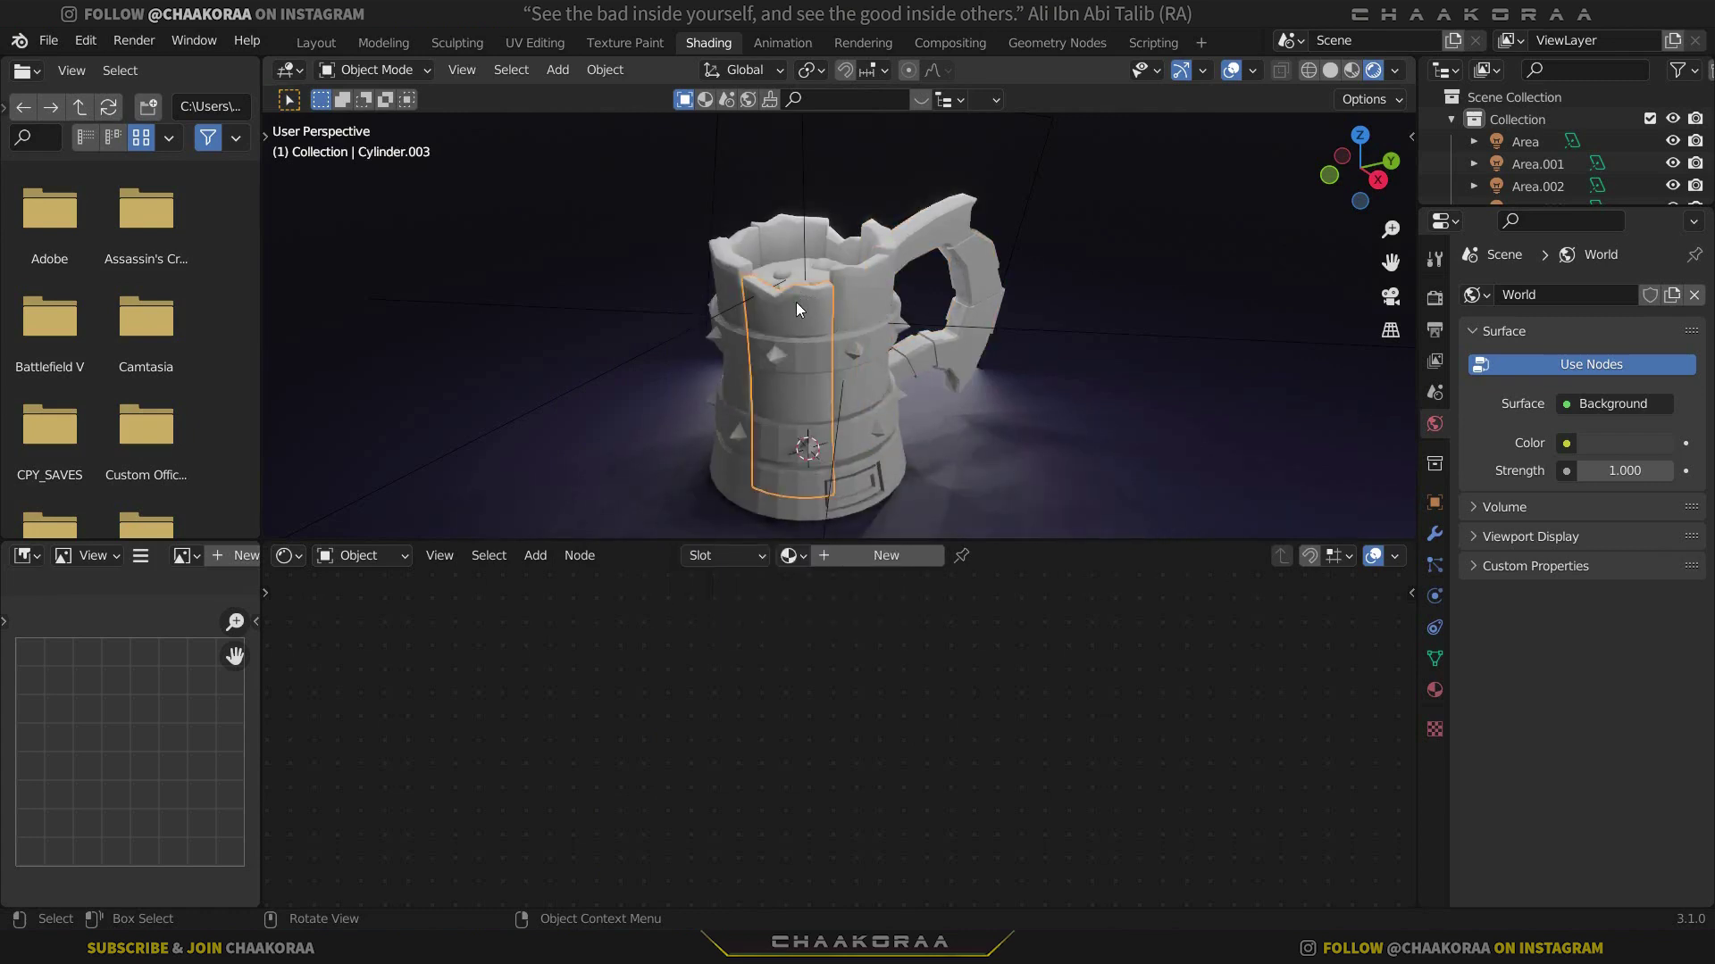
{"action": "left_click", "coordinate": [882, 562]}
{"action": "double_click", "coordinate": [898, 553]}
{"action": "type", "text": "W"}
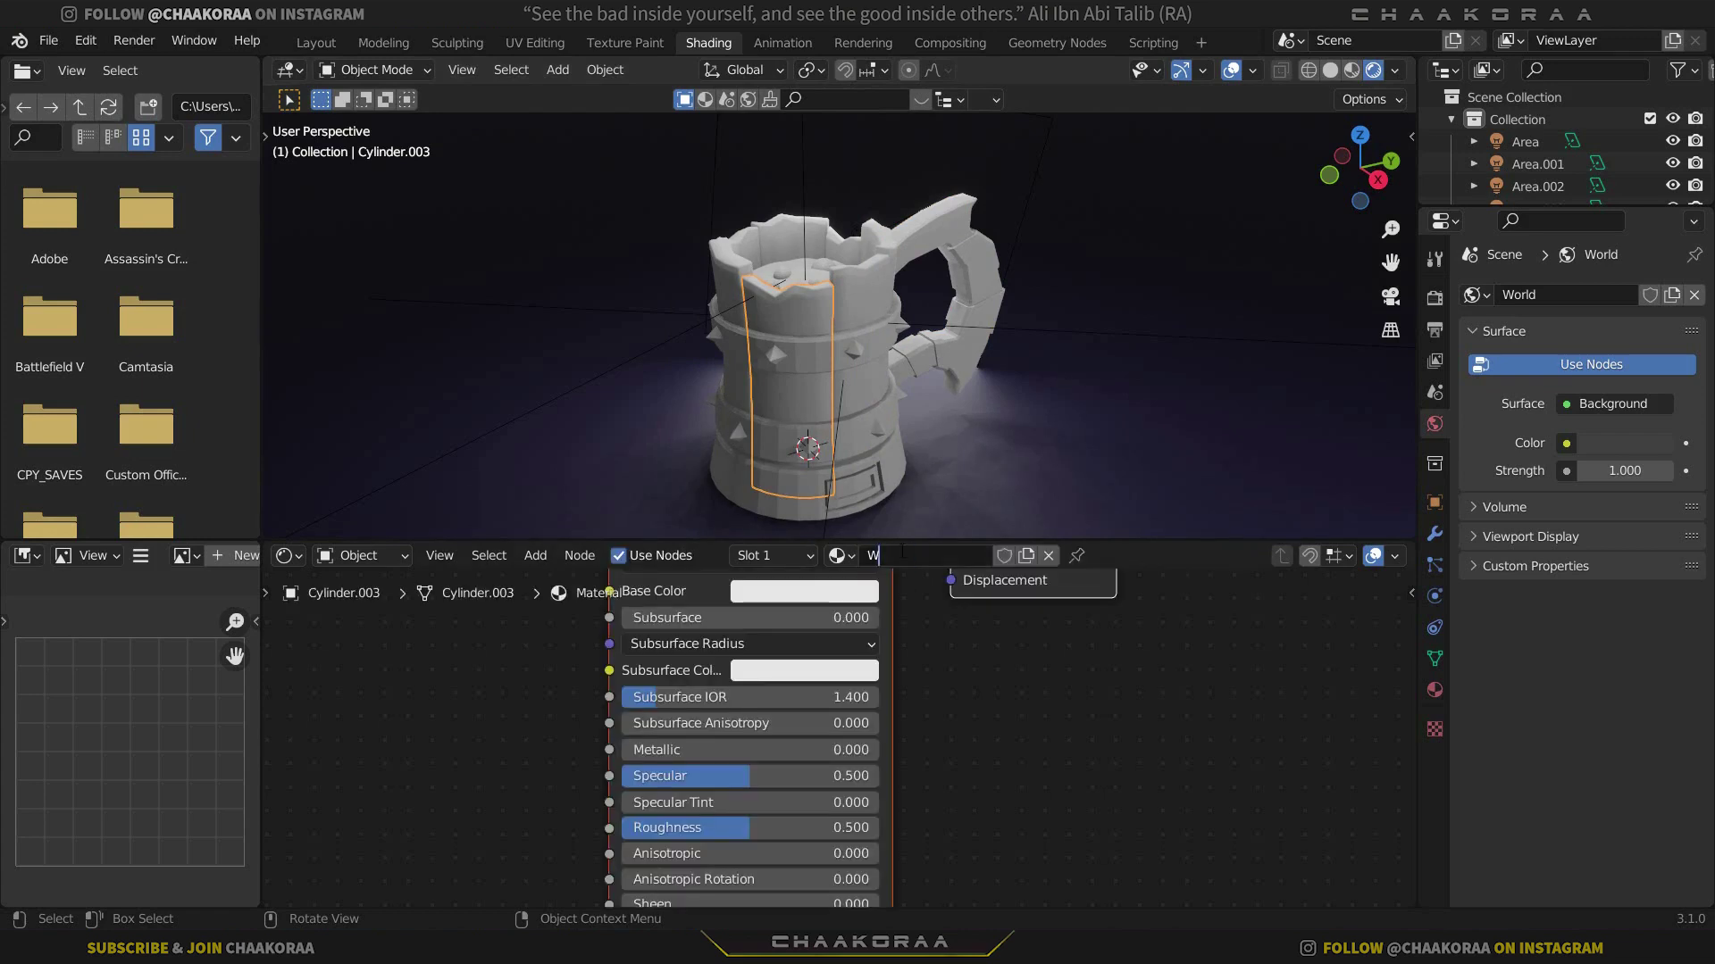
{"action": "type", "text": "ood"}
{"action": "key", "text": "Return"}
Add a Musgrave Texture node to the Wood material, well ahead of the Principled BSDF node
{"action": "middle_click_drag", "start_coordinate": [995, 704], "coordinate": [1242, 776]}
{"action": "scroll", "coordinate": [952, 682], "scroll_direction": "down", "scroll_amount": 2}
{"action": "scroll", "coordinate": [950, 678], "scroll_direction": "down", "scroll_amount": 2}
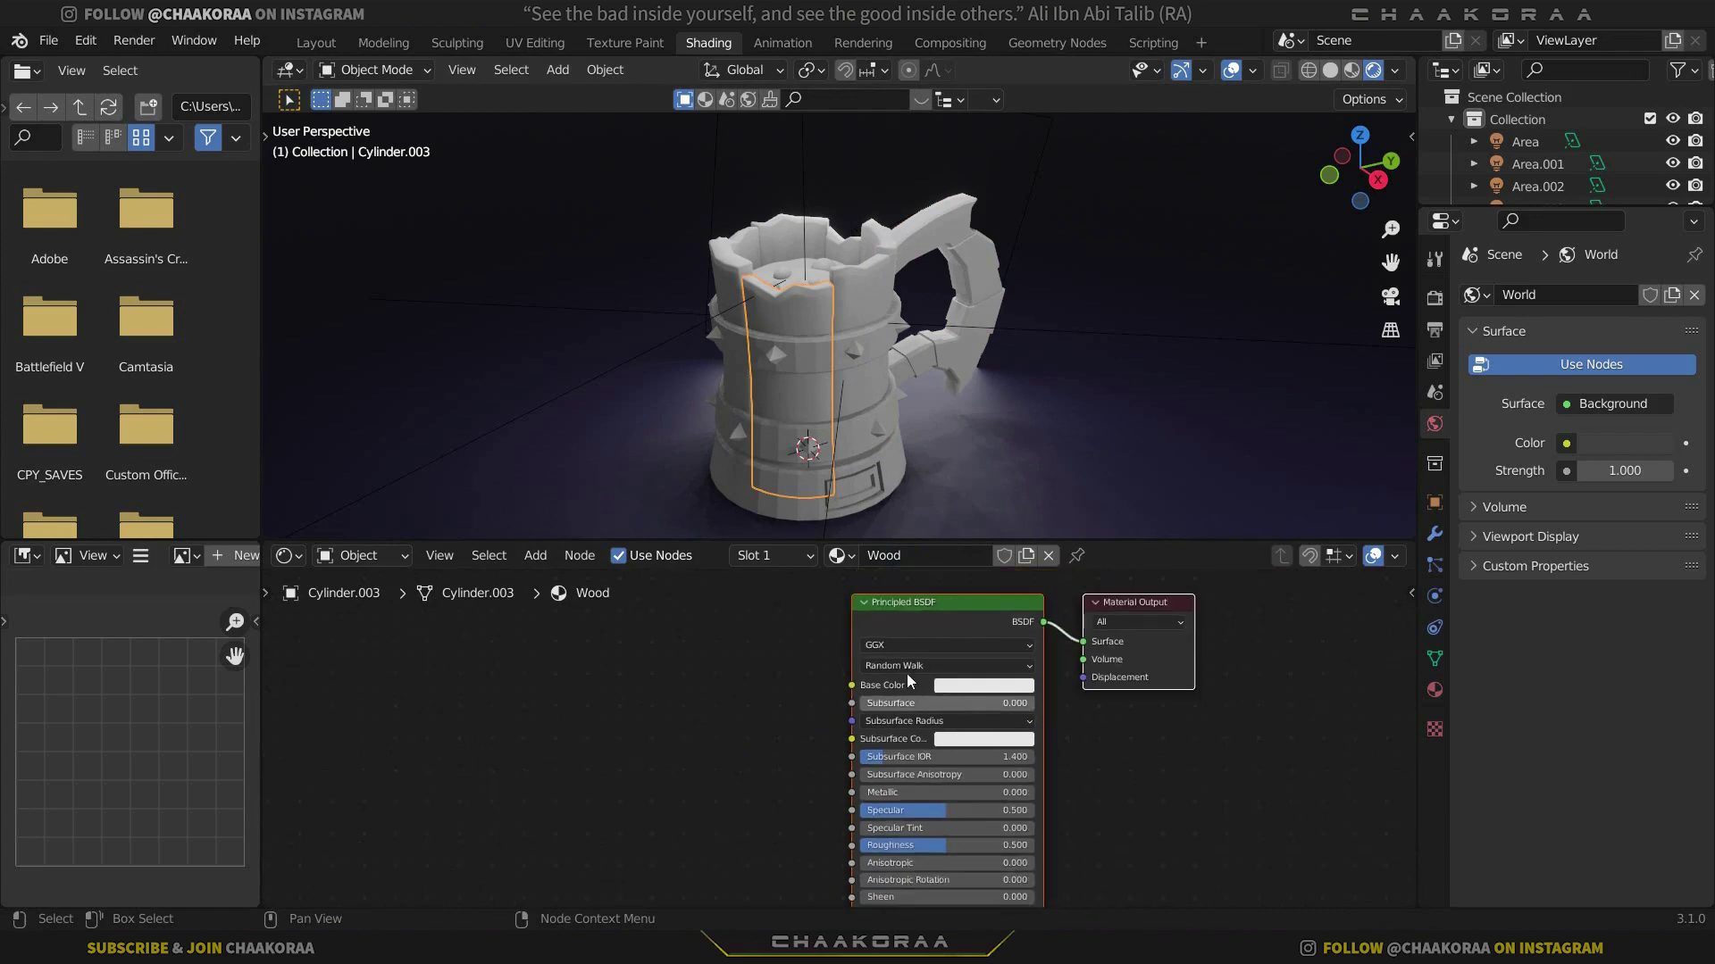
{"action": "middle_click_drag", "start_coordinate": [821, 700], "coordinate": [852, 721]}
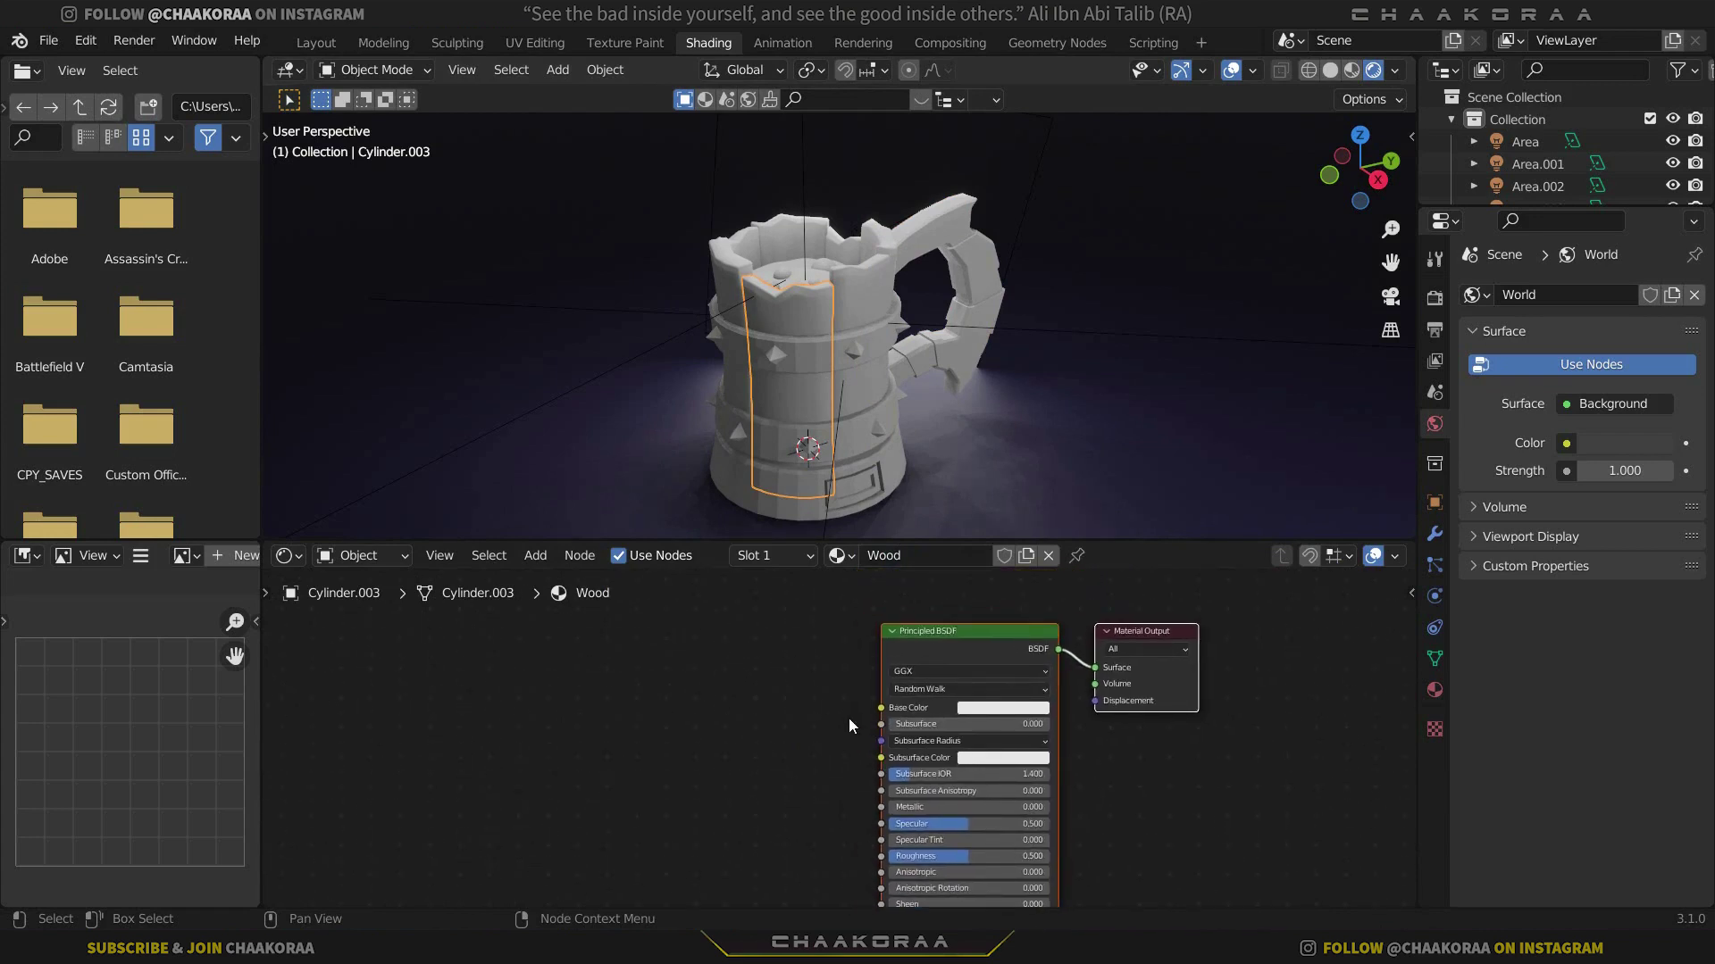
{"action": "middle_click_drag", "start_coordinate": [681, 689], "coordinate": [848, 710]}
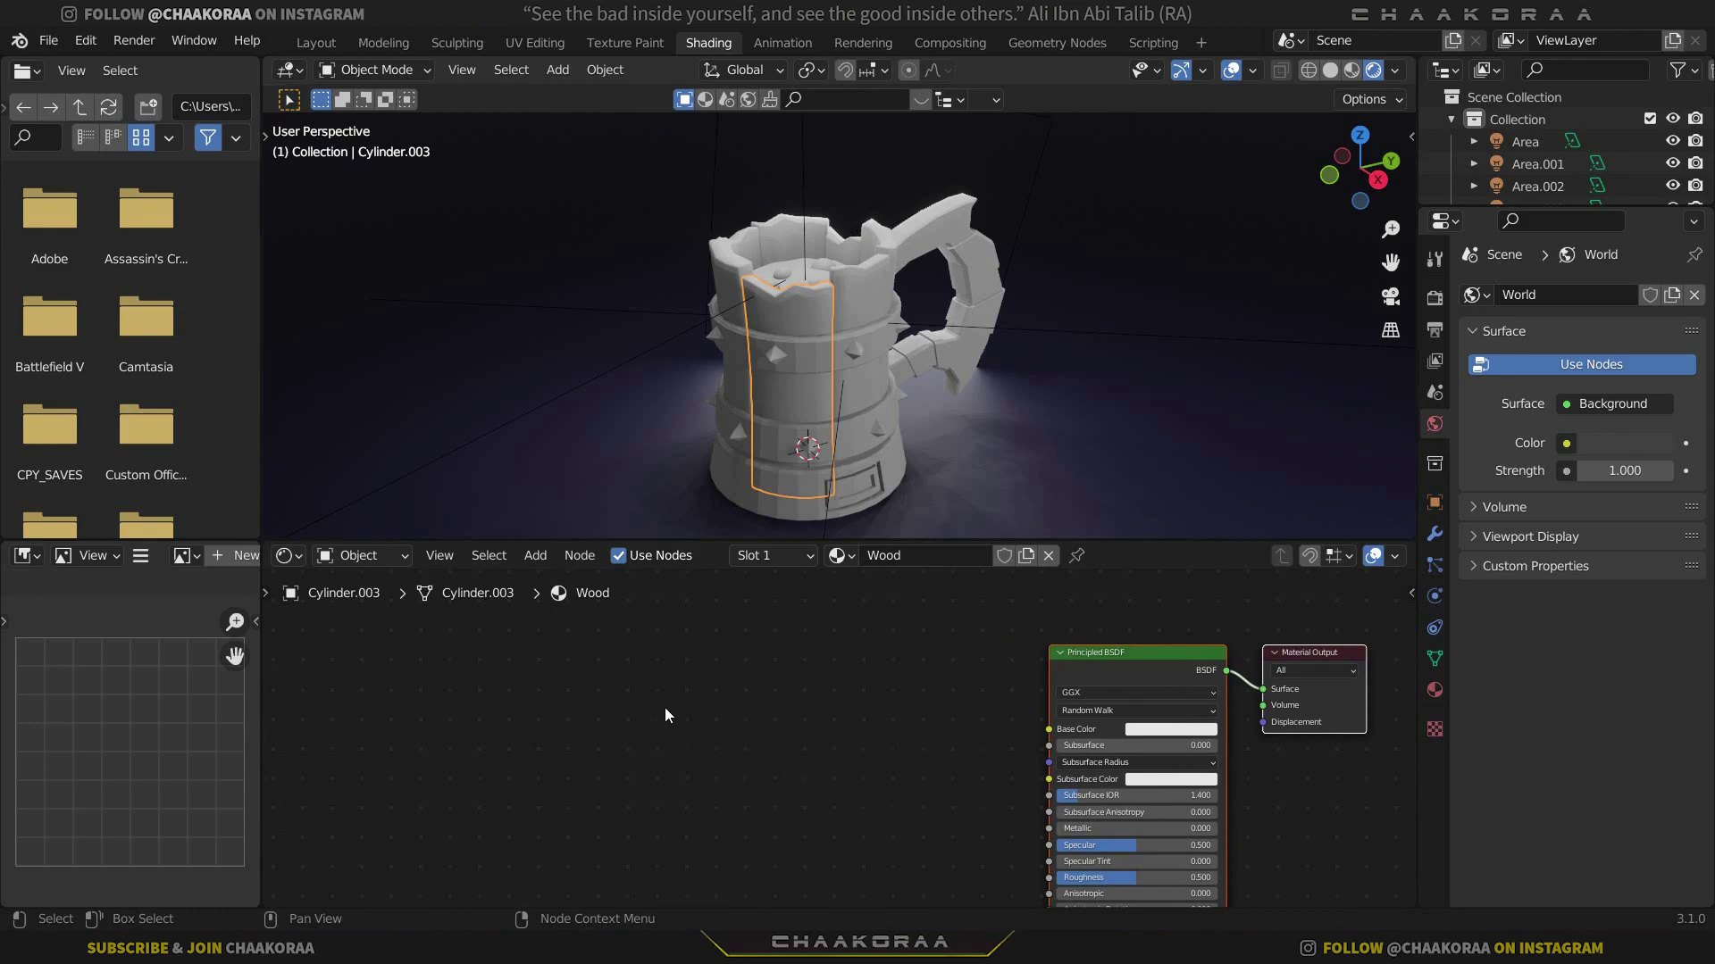
{"action": "key", "text": "shift+a"}
{"action": "left_click", "coordinate": [656, 673]}
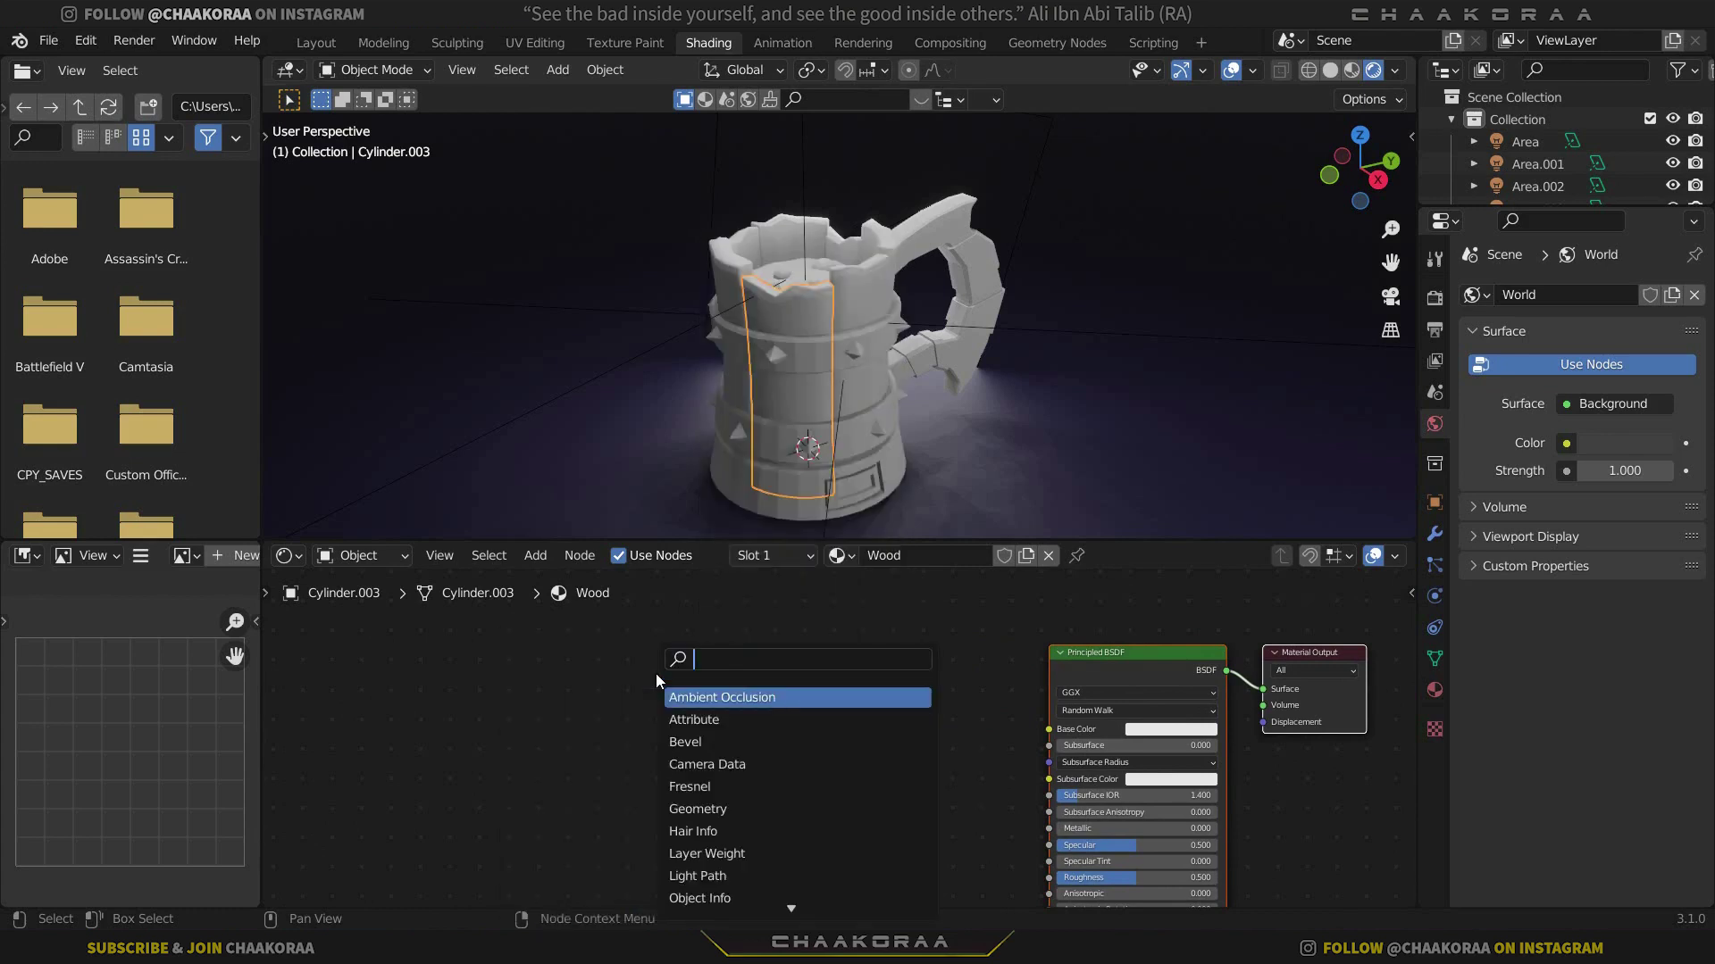
{"action": "type", "text": "musgrave"}
{"action": "key", "text": "Return"}
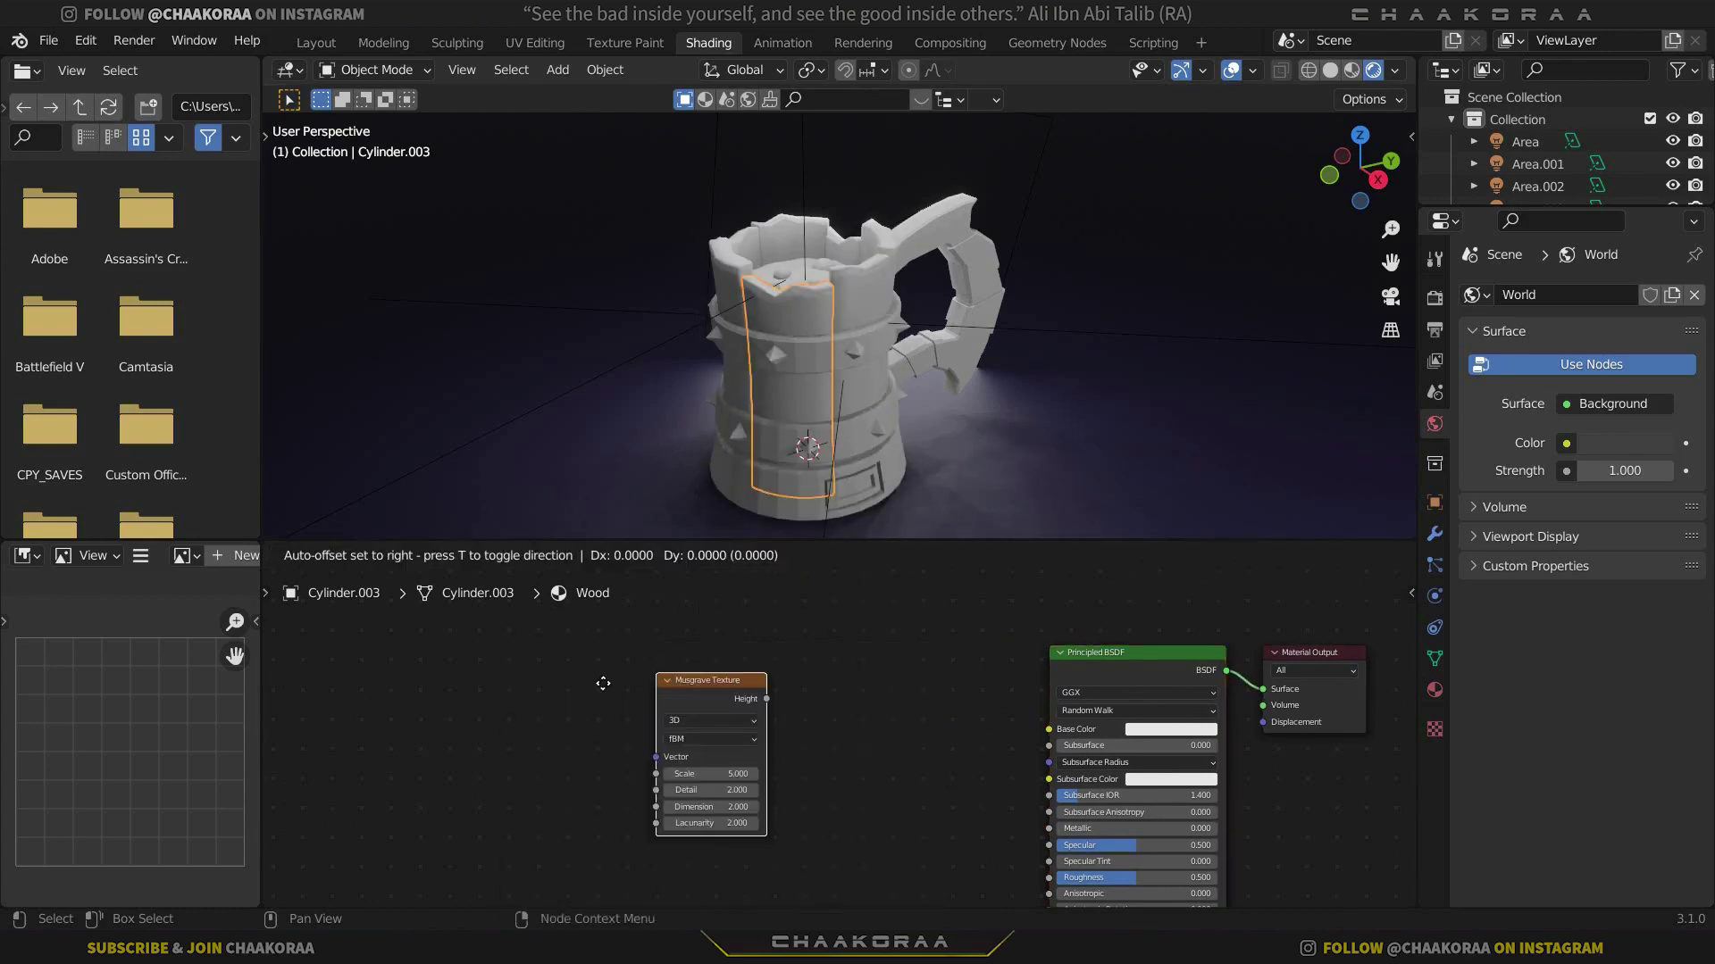
{"action": "left_click", "coordinate": [523, 699]}
Duplicate the Musgrave Texture node and connect the first node's Height output to the duplicate's Vector input
{"action": "key", "text": "shift+d"}
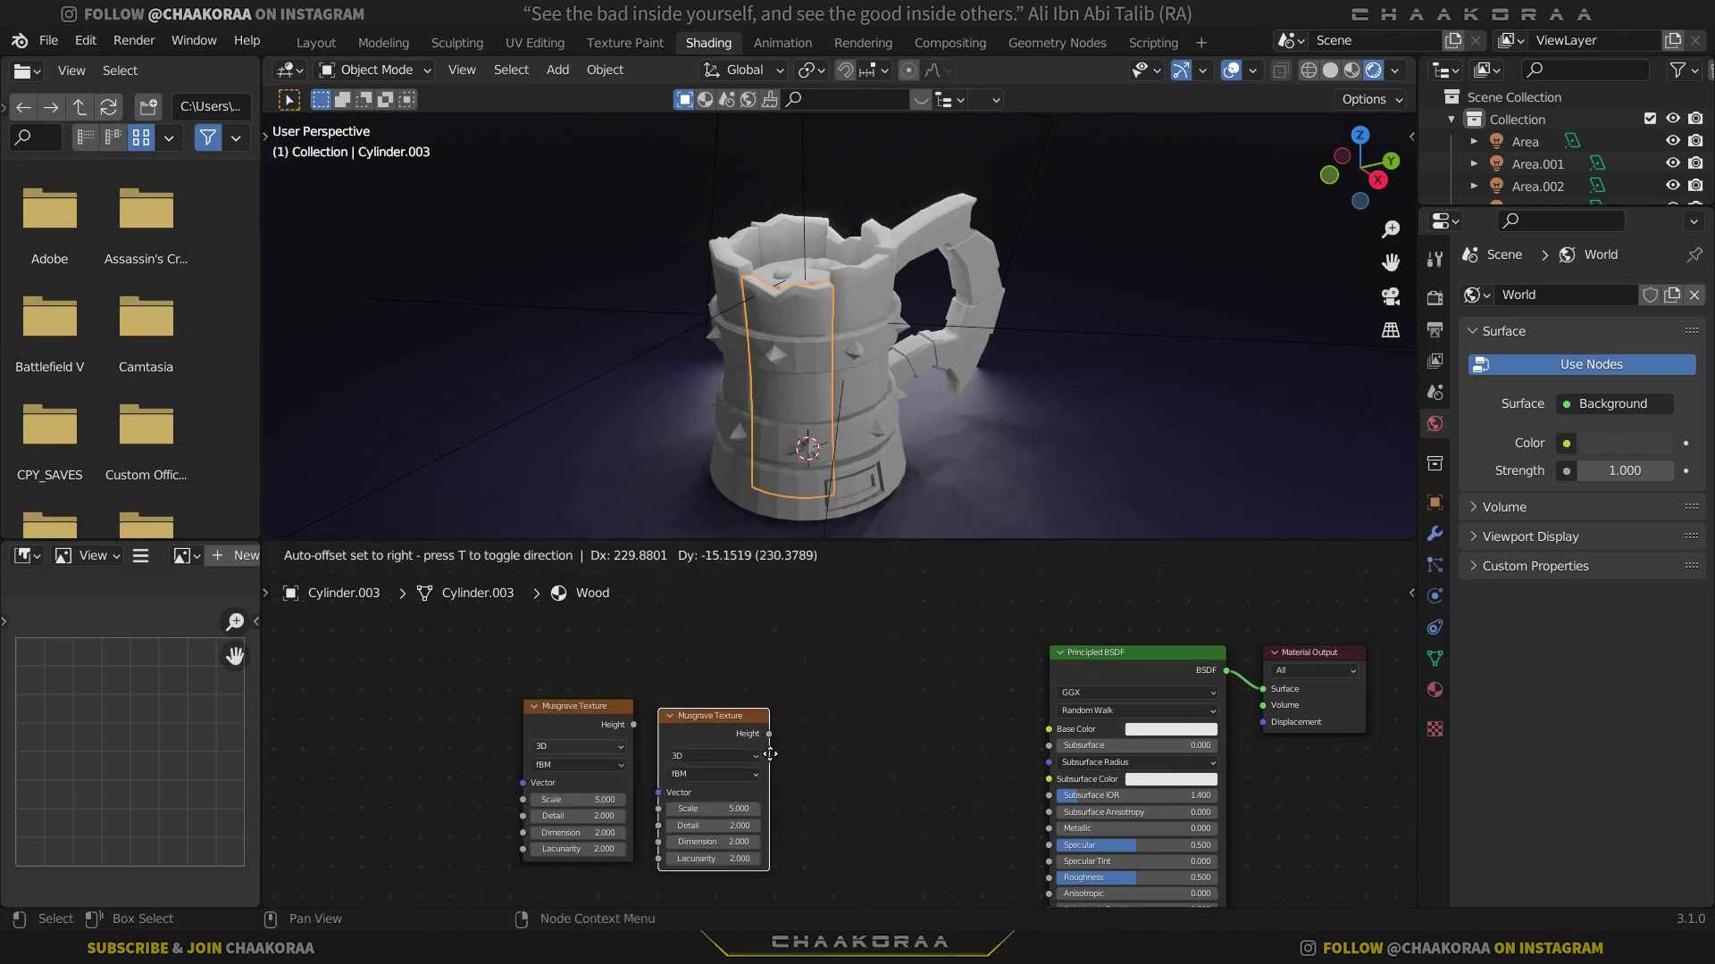
{"action": "left_click", "coordinate": [753, 735]}
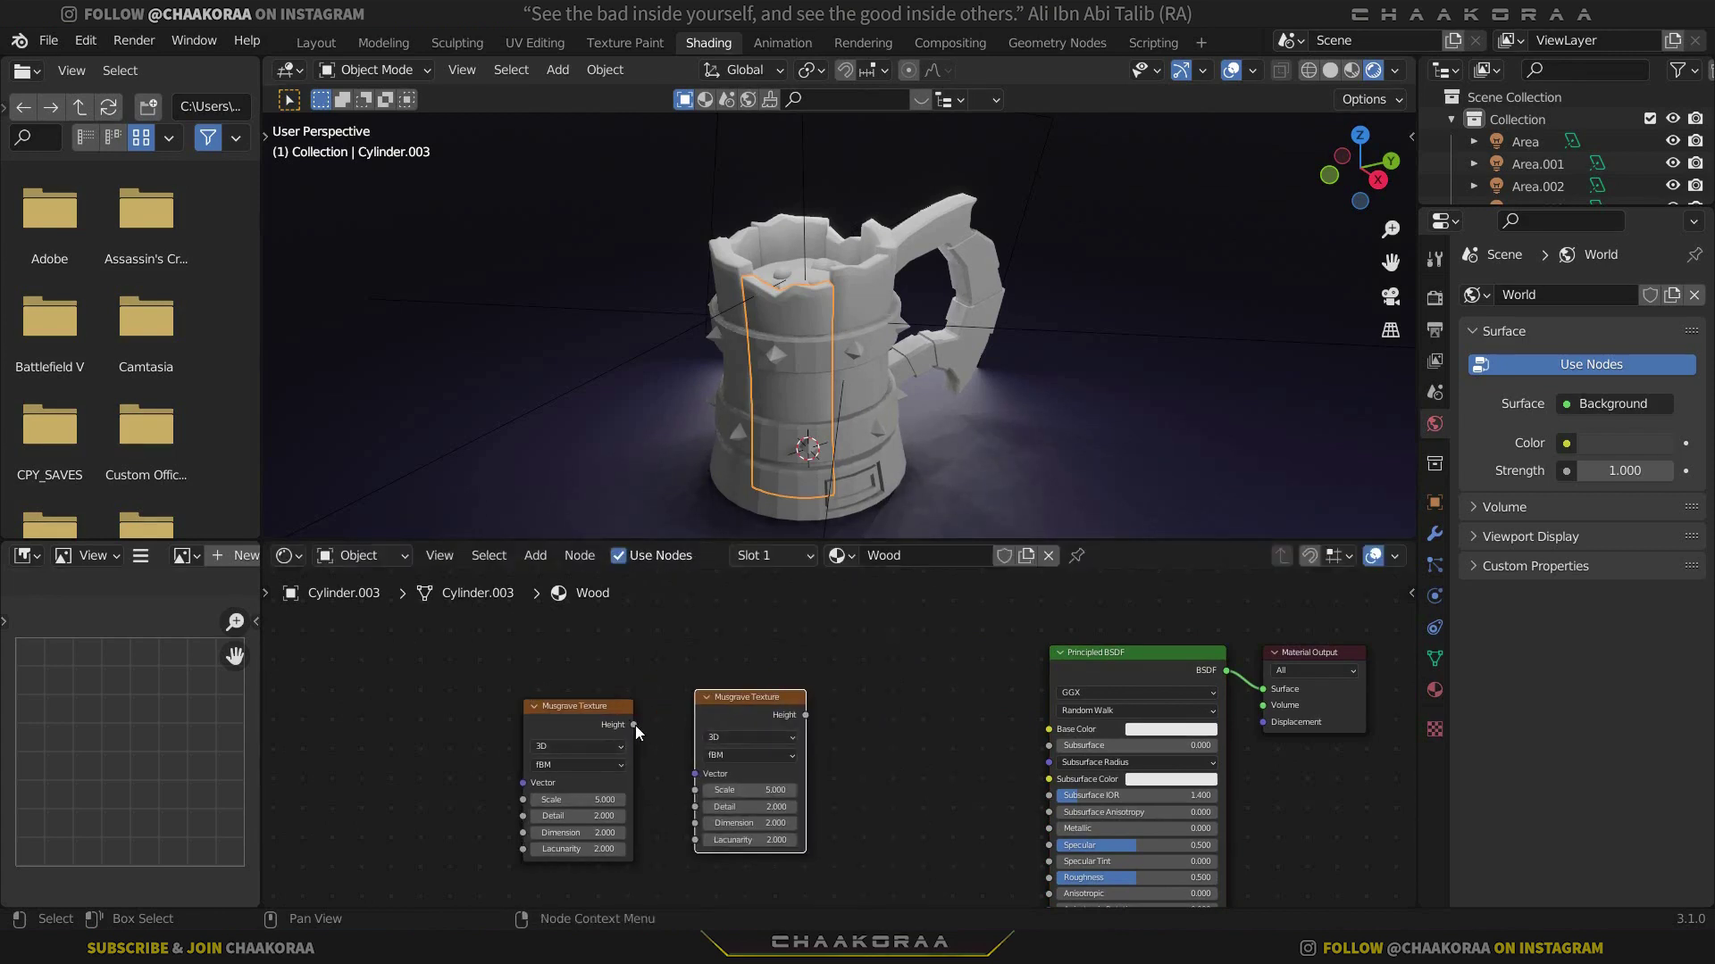
{"action": "left_click_drag", "start_coordinate": [634, 726], "coordinate": [695, 774]}
{"action": "key", "text": "Escape"}
{"action": "key", "text": "Escape"}
{"action": "middle_click_drag", "start_coordinate": [661, 745], "coordinate": [851, 756]}
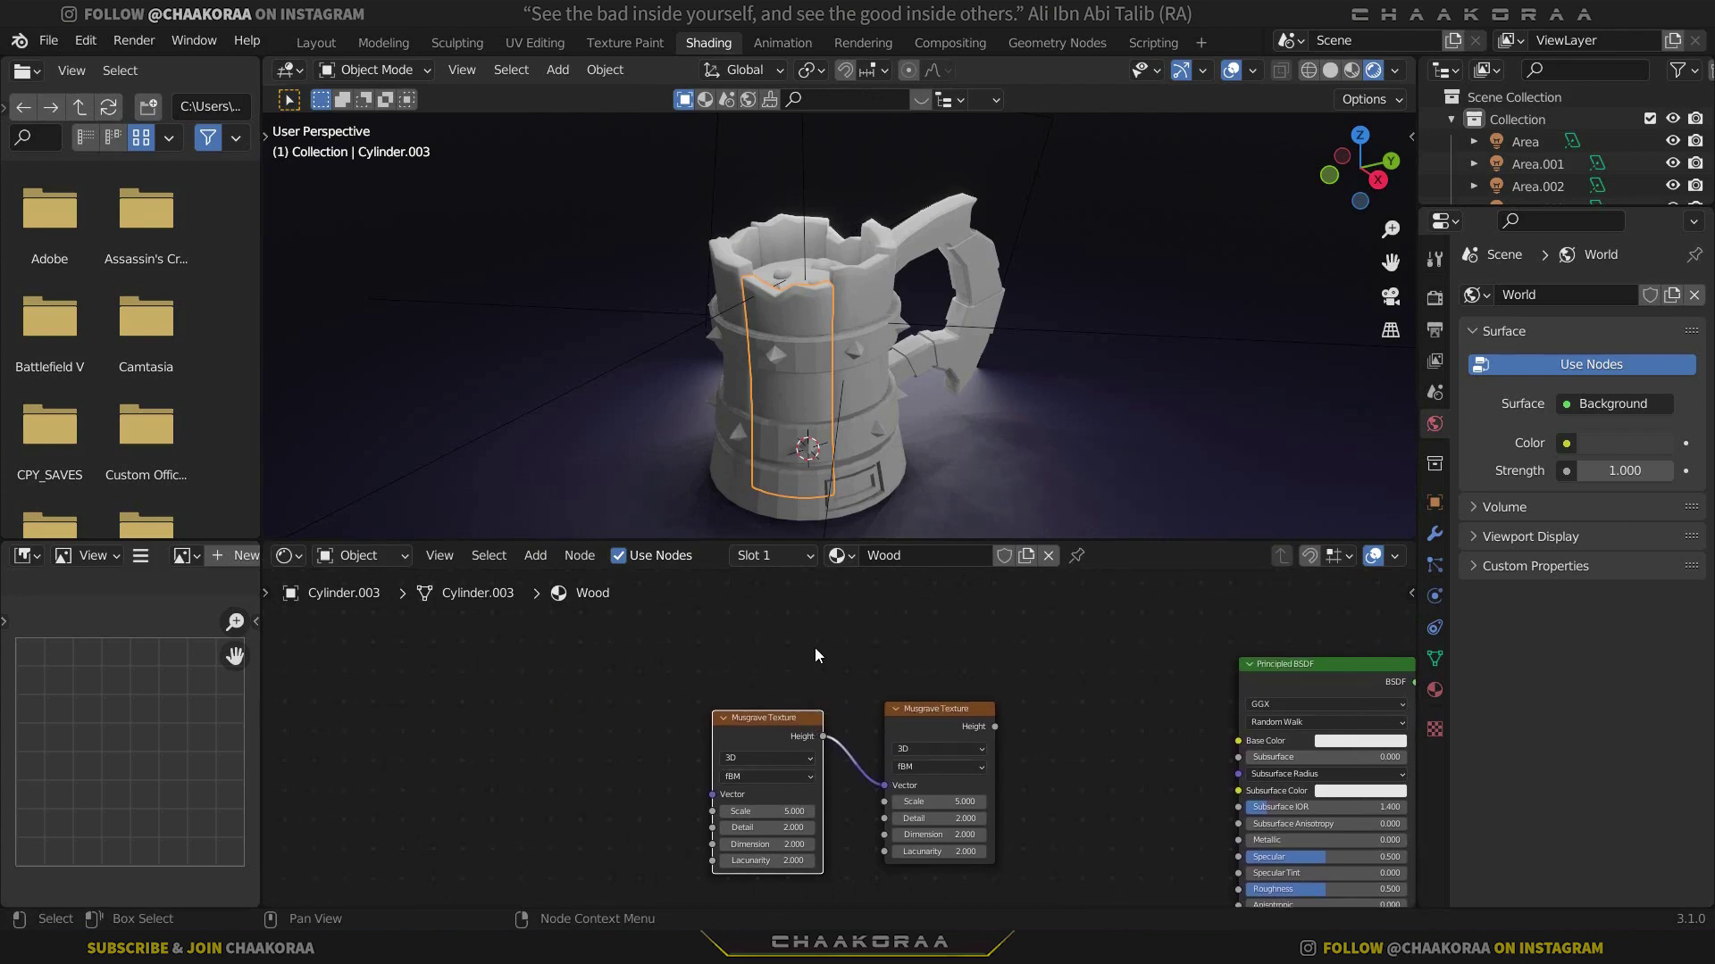
Add Texture Coordinate and Mapping nodes before the first Musgrave Texture and feed the Object coordinates into the Mapping node's Vector
{"action": "key", "text": "ctrl+t"}
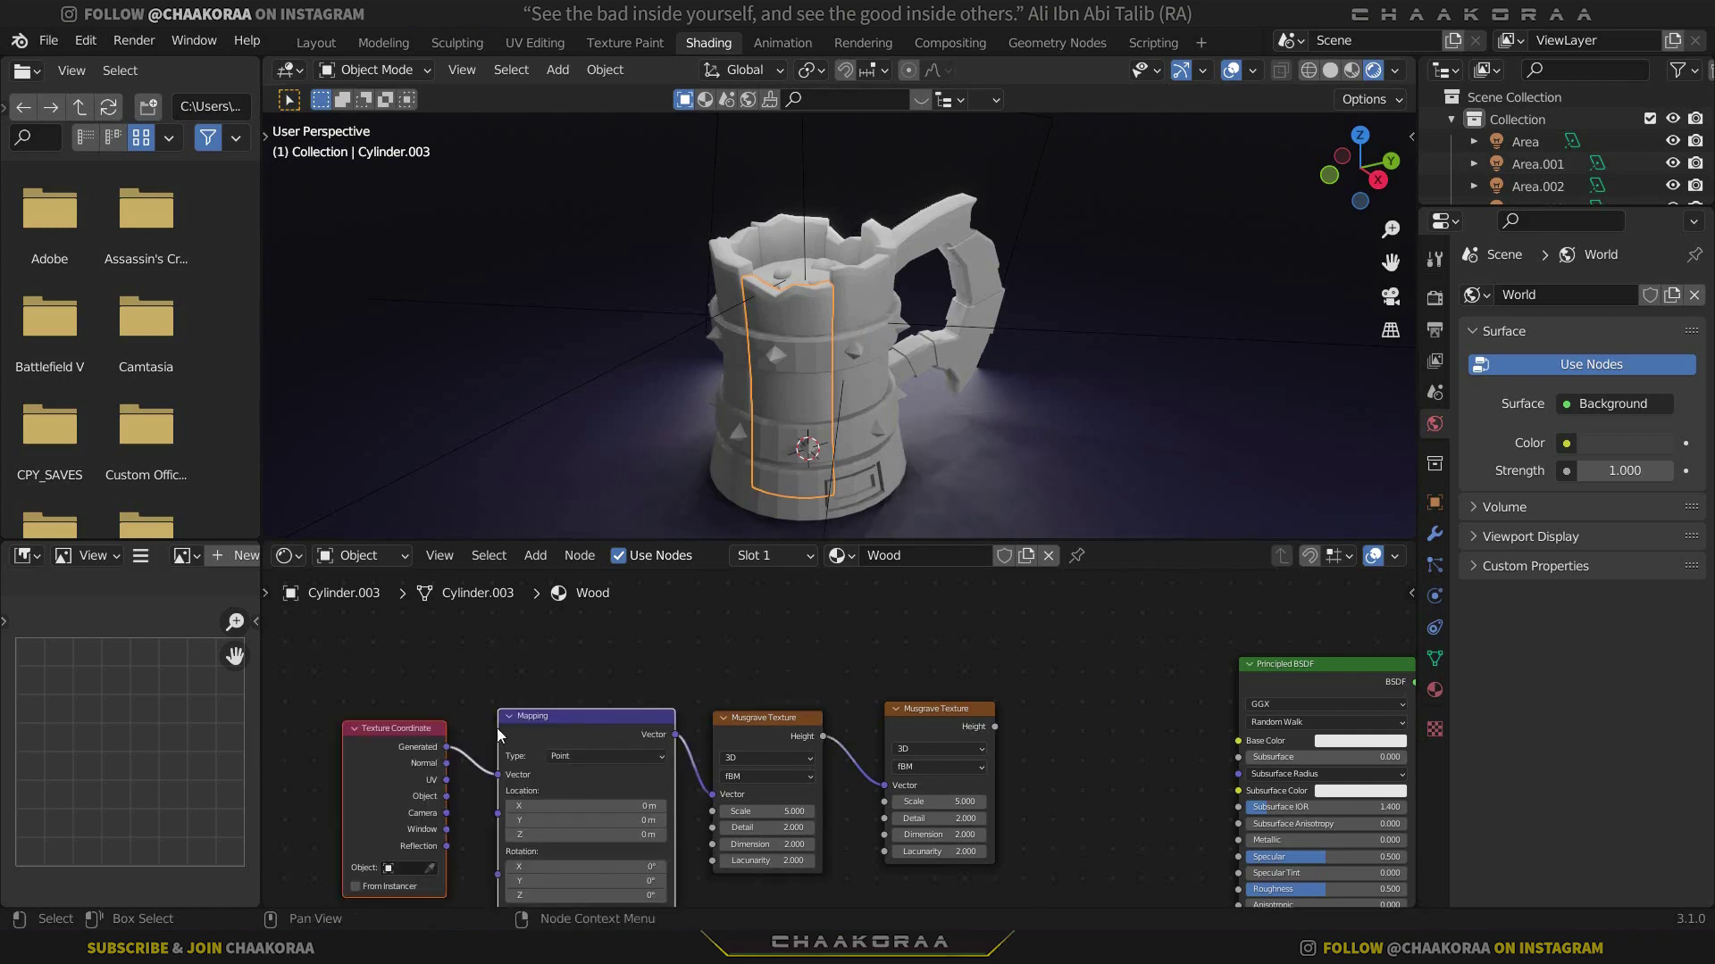
{"action": "middle_click_drag", "start_coordinate": [599, 729], "coordinate": [792, 693]}
{"action": "scroll", "coordinate": [678, 763], "scroll_direction": "up", "scroll_amount": 4}
{"action": "middle_click_drag", "start_coordinate": [675, 763], "coordinate": [759, 761]}
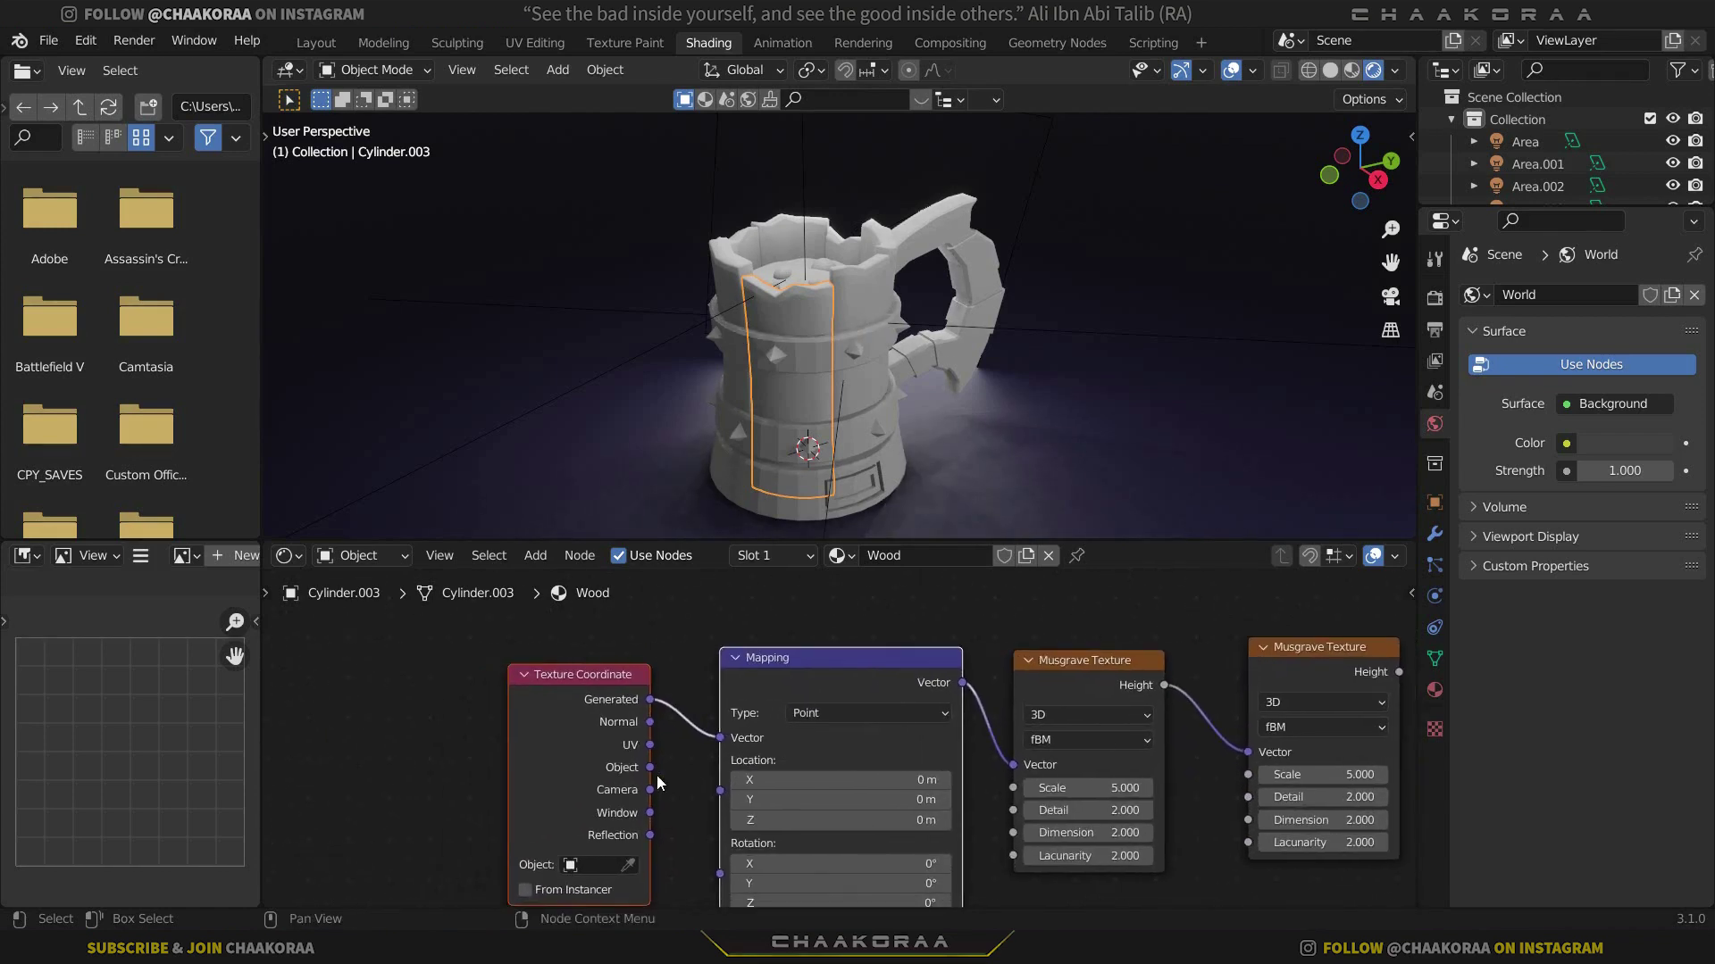
{"action": "left_click_drag", "start_coordinate": [650, 767], "coordinate": [721, 739]}
{"action": "scroll", "coordinate": [844, 719], "scroll_direction": "down", "scroll_amount": 4}
{"action": "middle_click_drag", "start_coordinate": [896, 719], "coordinate": [586, 723]}
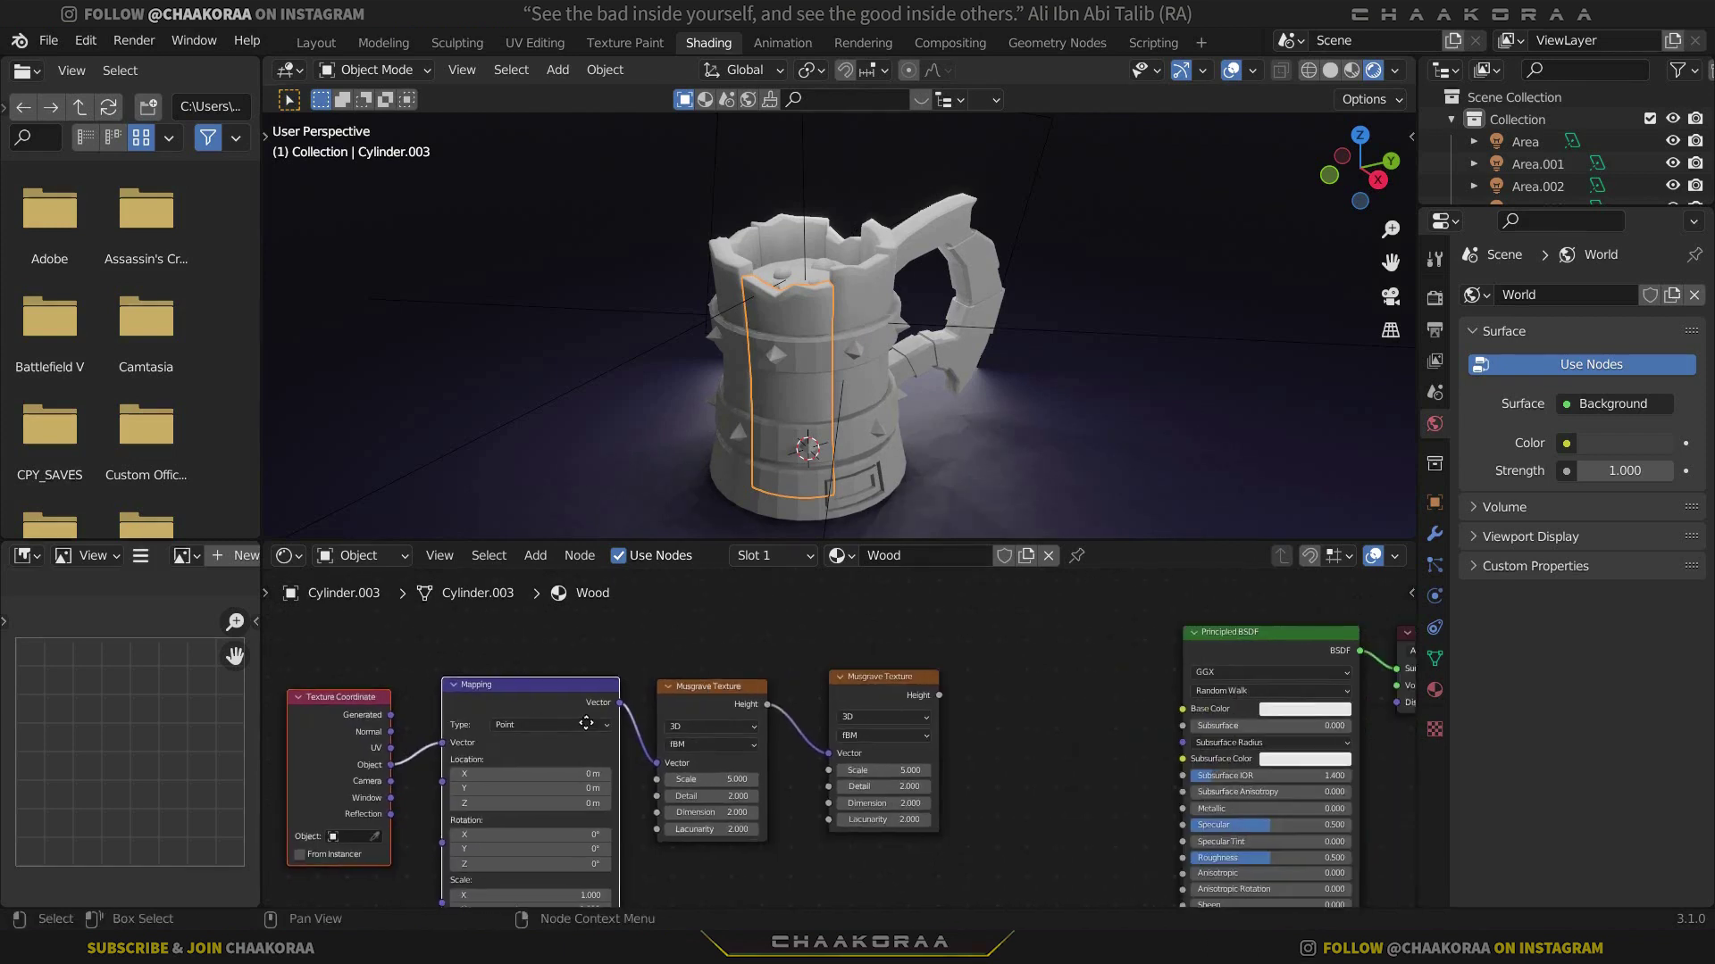
Preview the second Musgrave Texture node's output directly on the mug's front stave
{"action": "middle_click_drag", "start_coordinate": [804, 741], "coordinate": [555, 747]}
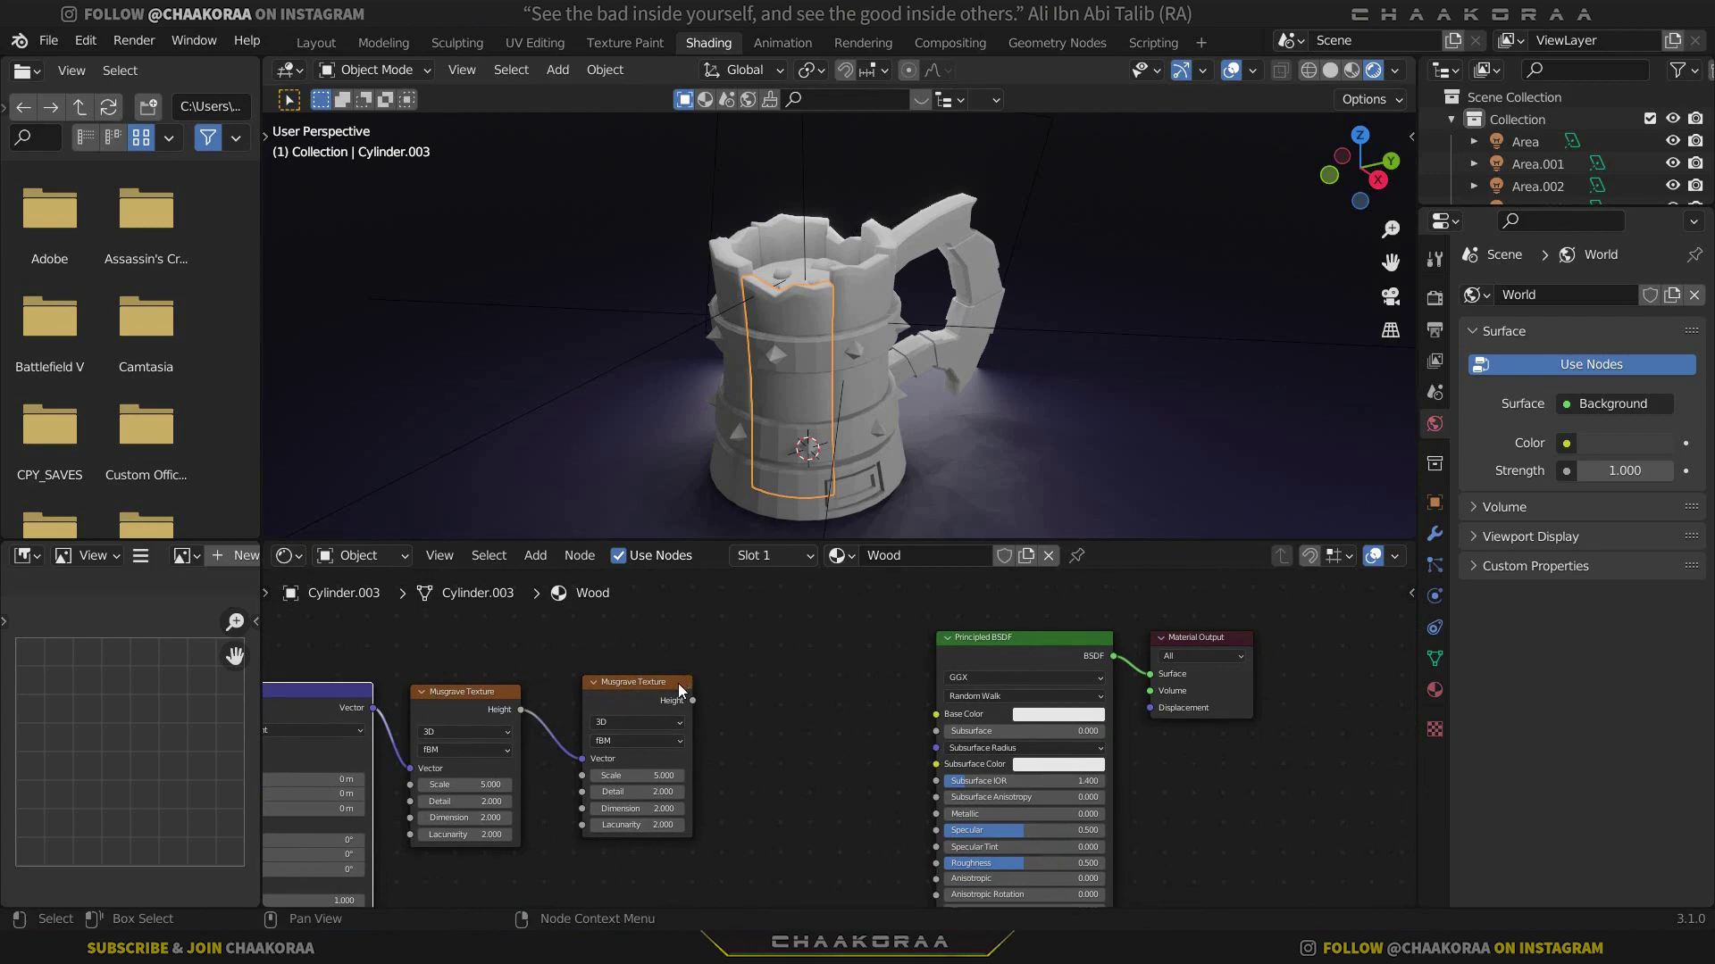
{"action": "left_click", "coordinate": [678, 687], "text": "ctrl+shift"}
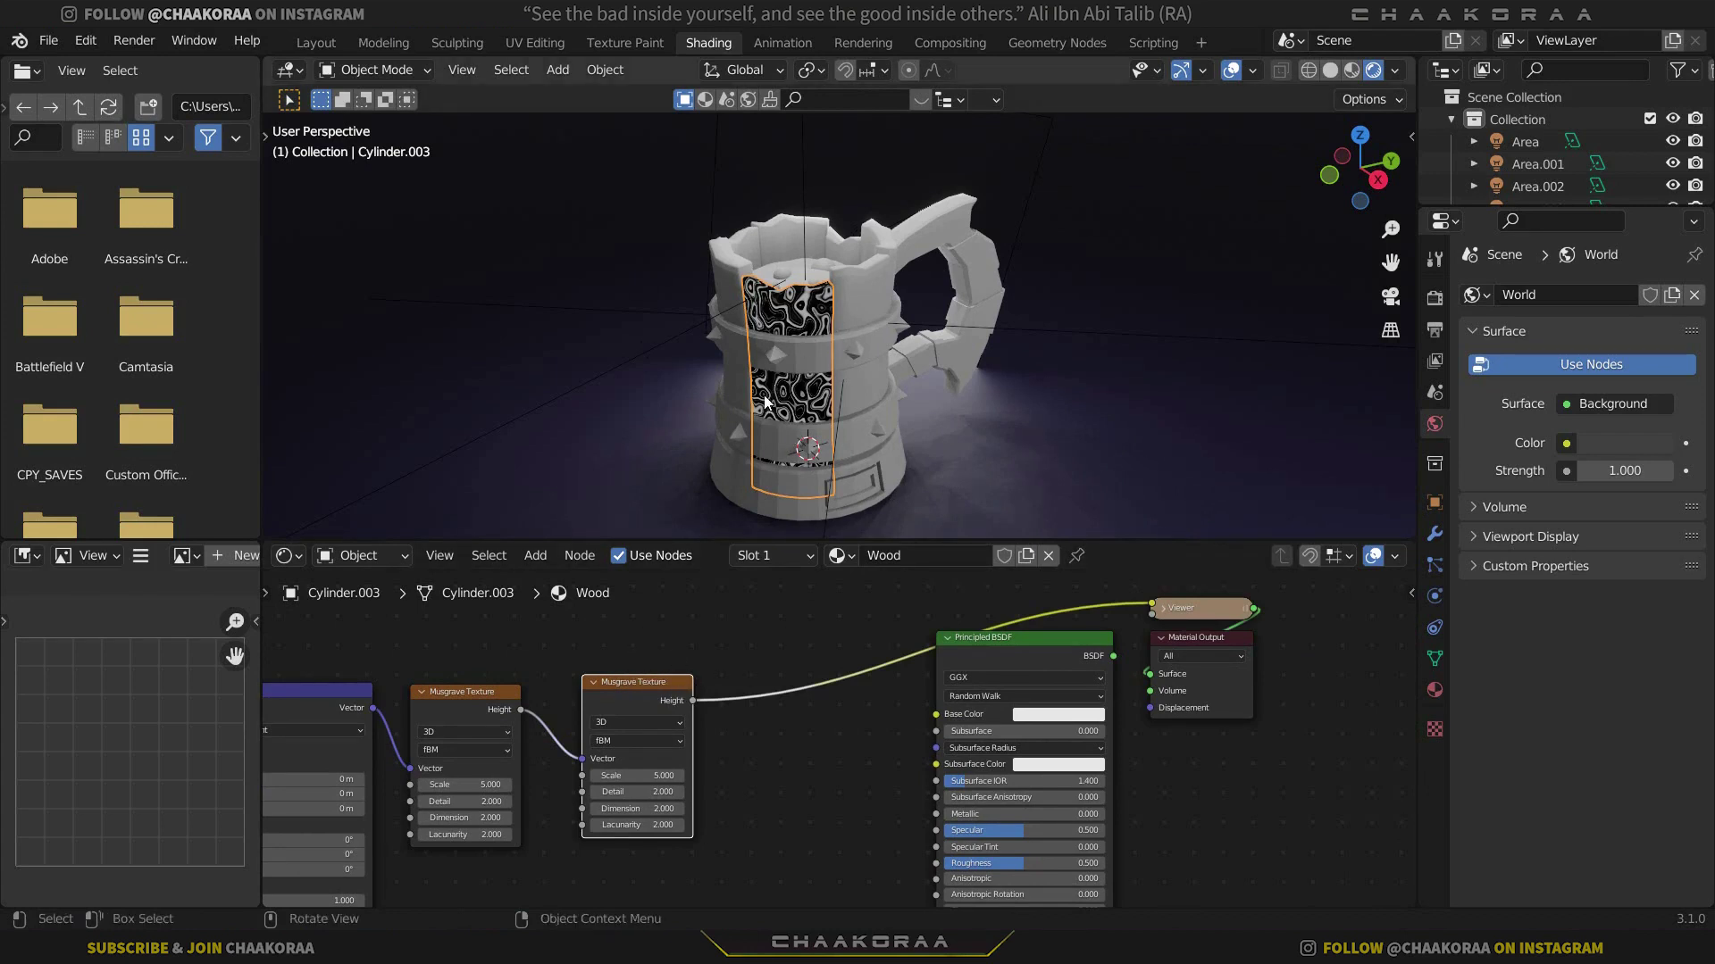
Set the Mapping node's Z scale to 0.020 to stretch the pattern vertically along the stave
{"action": "middle_click_drag", "start_coordinate": [698, 653], "coordinate": [974, 638]}
{"action": "scroll", "coordinate": [800, 768], "scroll_direction": "up", "scroll_amount": 2}
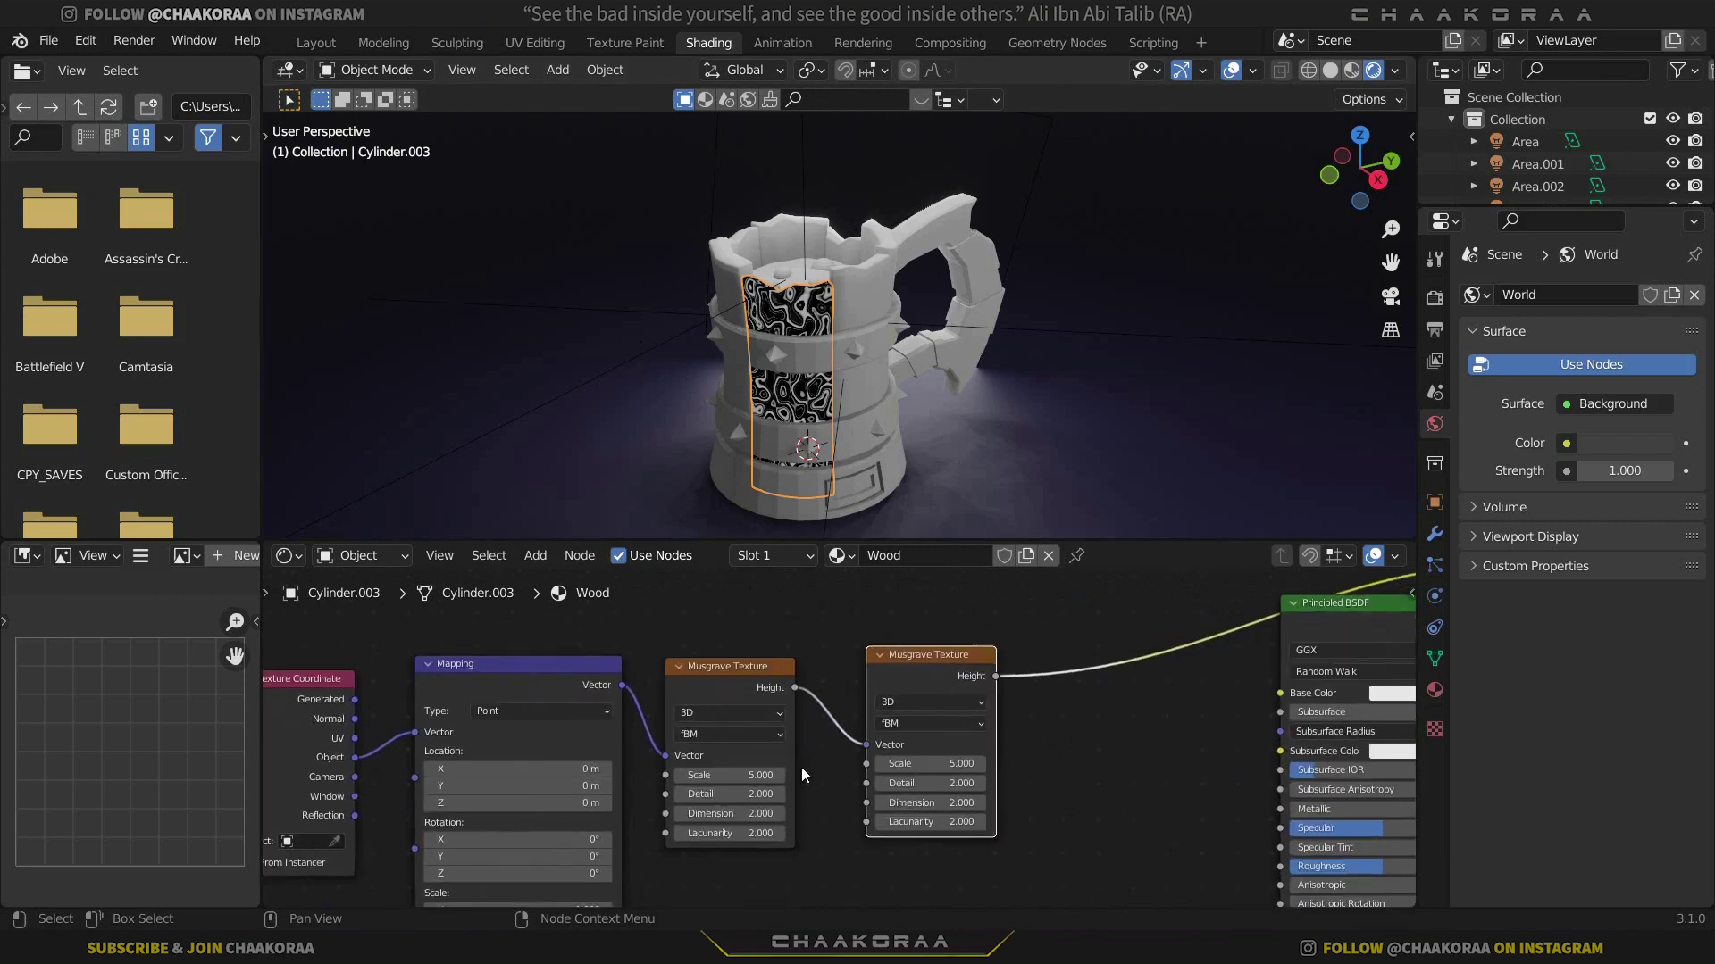
{"action": "middle_click_drag", "start_coordinate": [800, 769], "coordinate": [890, 722]}
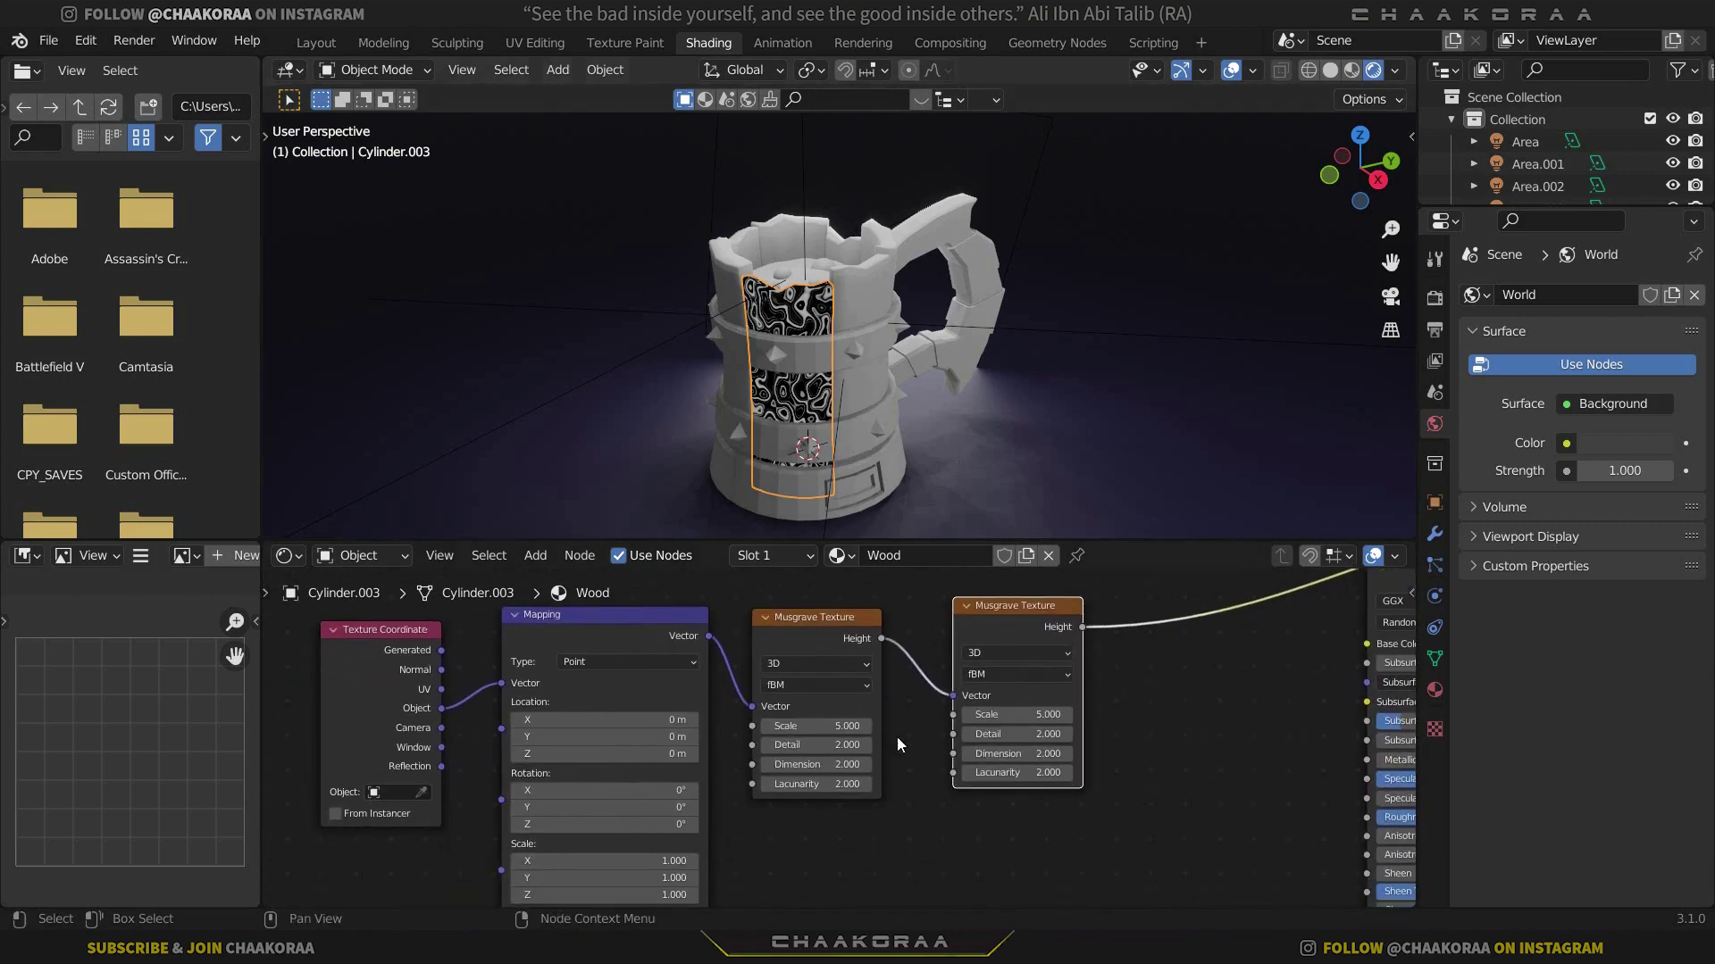
{"action": "middle_click_drag", "start_coordinate": [977, 759], "coordinate": [1112, 673]}
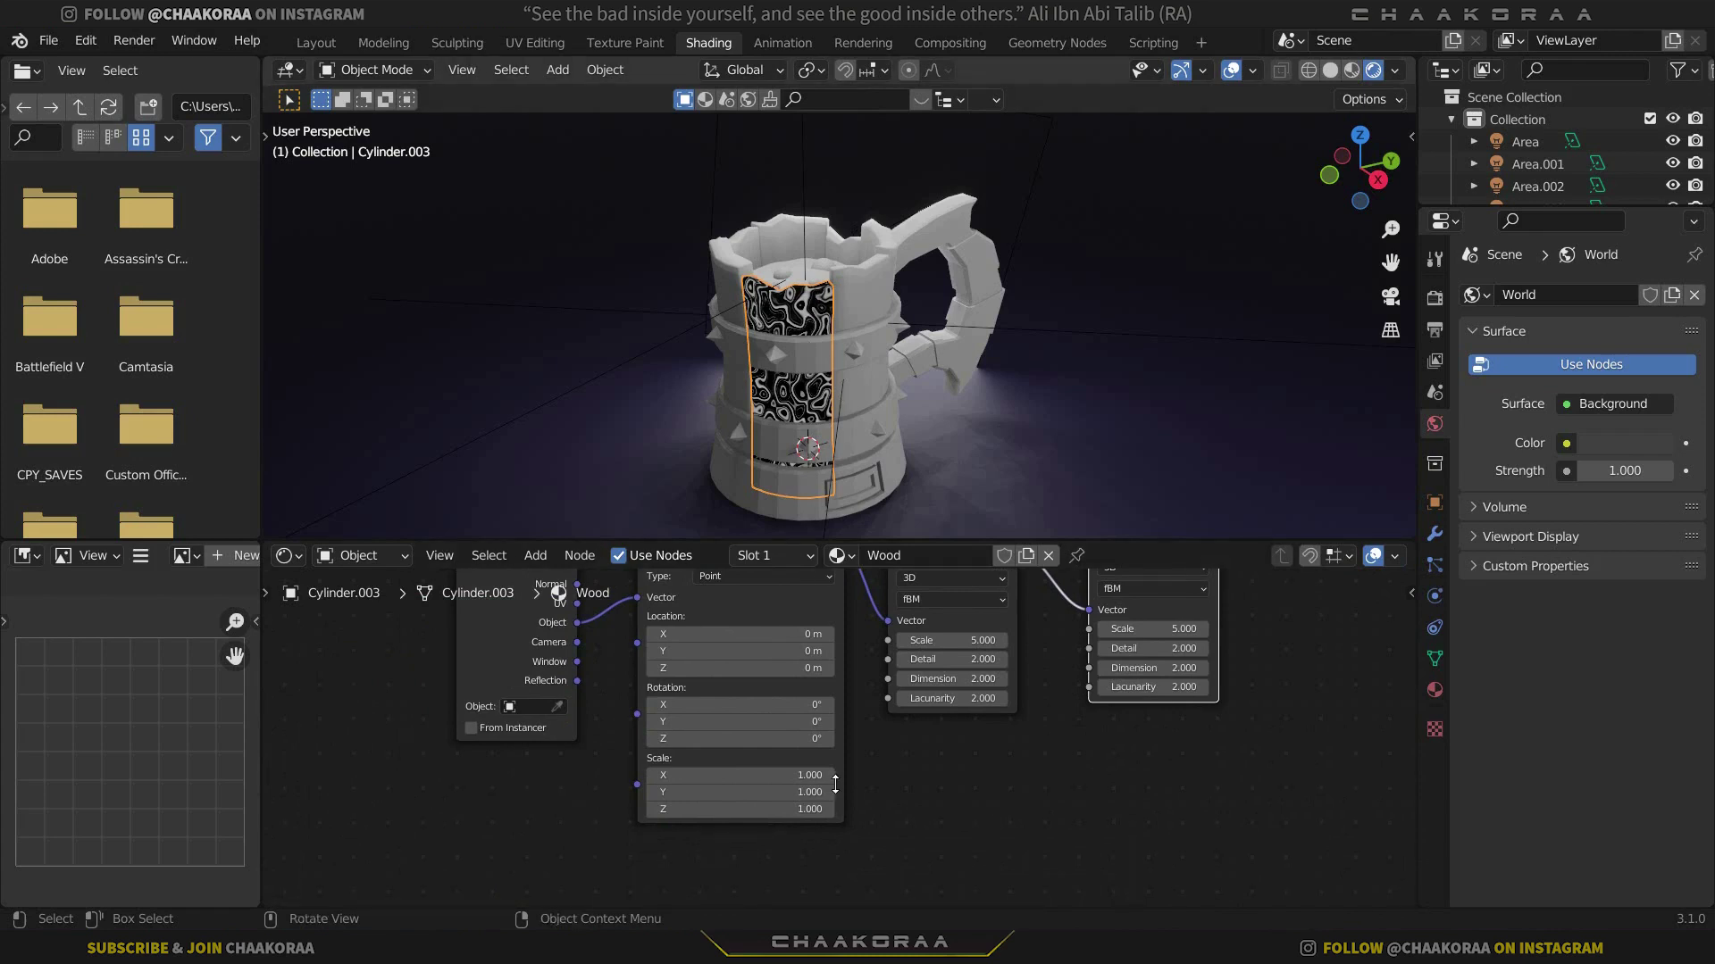
{"action": "scroll", "coordinate": [877, 823], "scroll_direction": "up", "scroll_amount": 2}
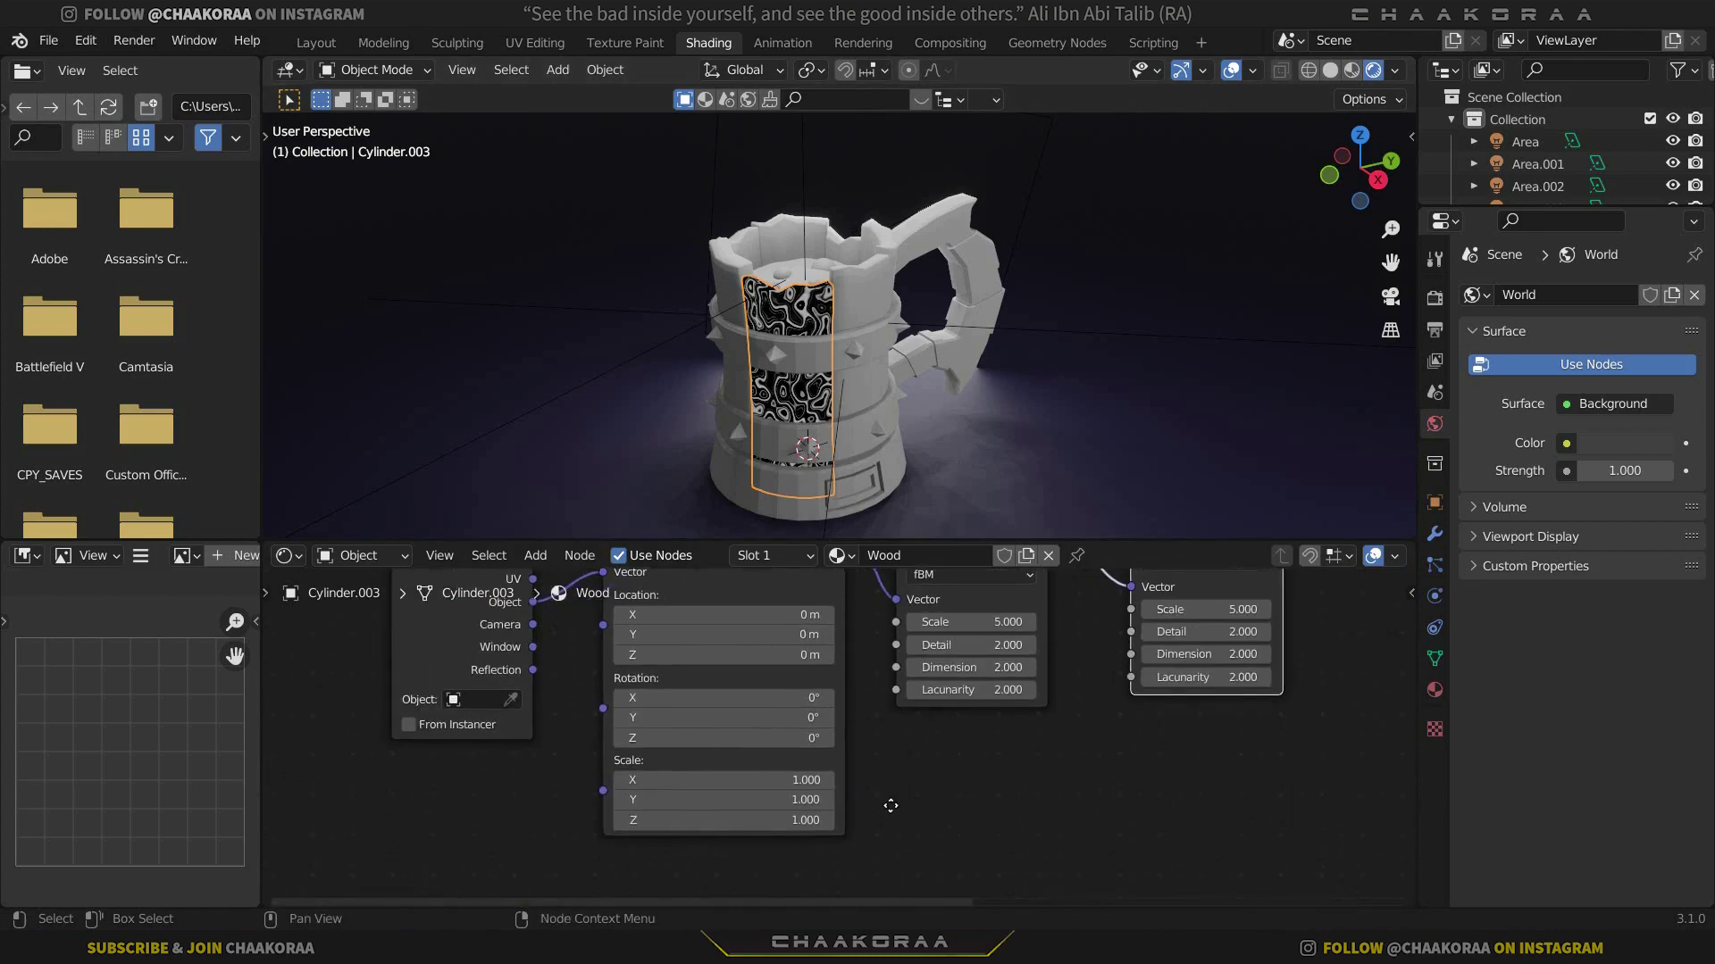
{"action": "scroll", "coordinate": [719, 773], "scroll_direction": "up", "scroll_amount": 2}
{"action": "left_click", "coordinate": [740, 773], "text": "shift"}
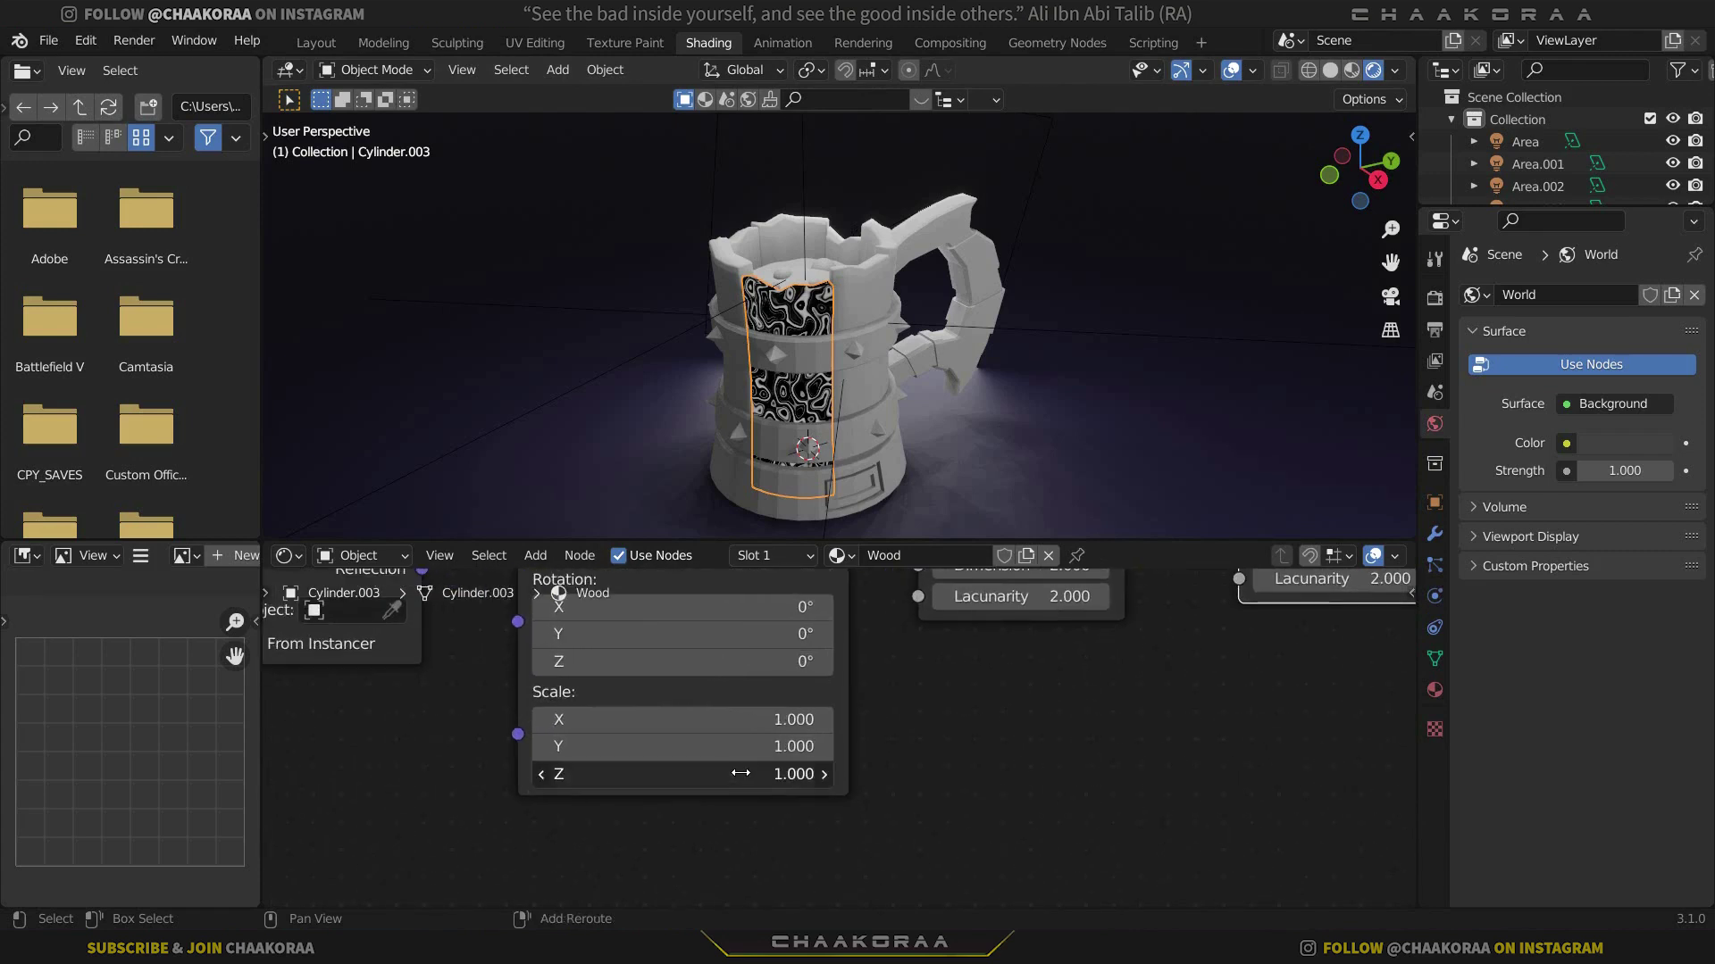
{"action": "left_click_drag", "start_coordinate": [740, 774], "coordinate": [653, 773]}
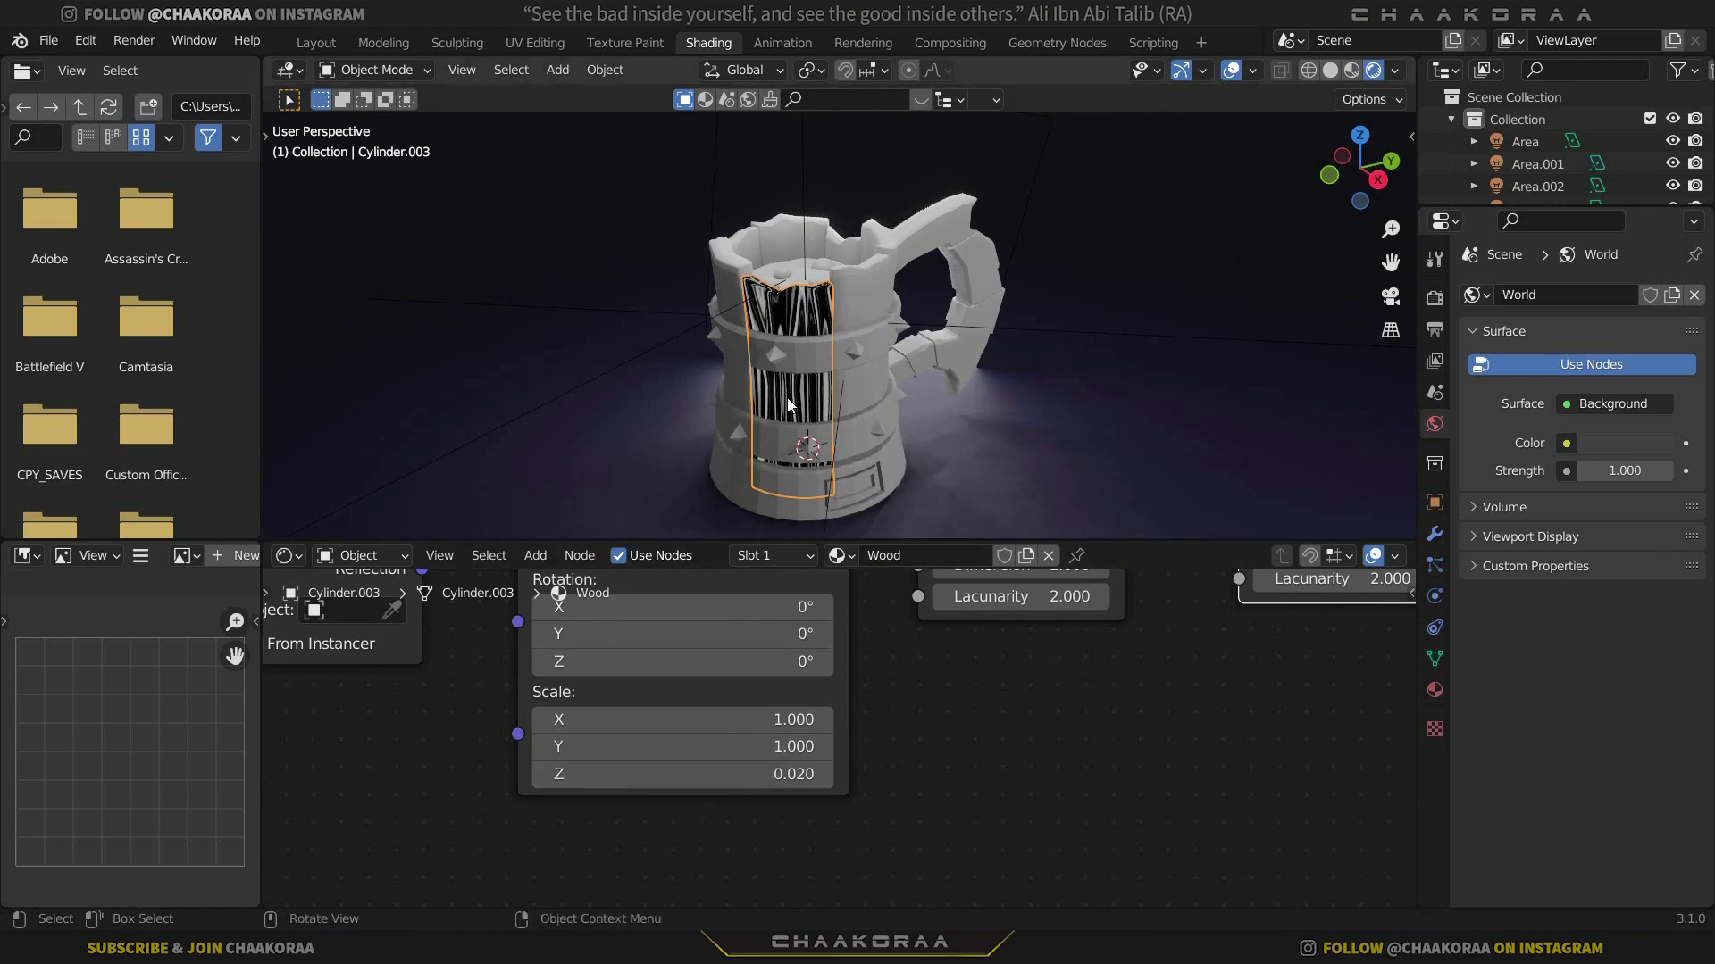
Route the Principled BSDF back to the material output and connect the second Musgrave Texture's Height to its Base Color
{"action": "scroll", "coordinate": [1067, 681], "scroll_direction": "down", "scroll_amount": 5}
{"action": "middle_click_drag", "start_coordinate": [1116, 670], "coordinate": [836, 756]}
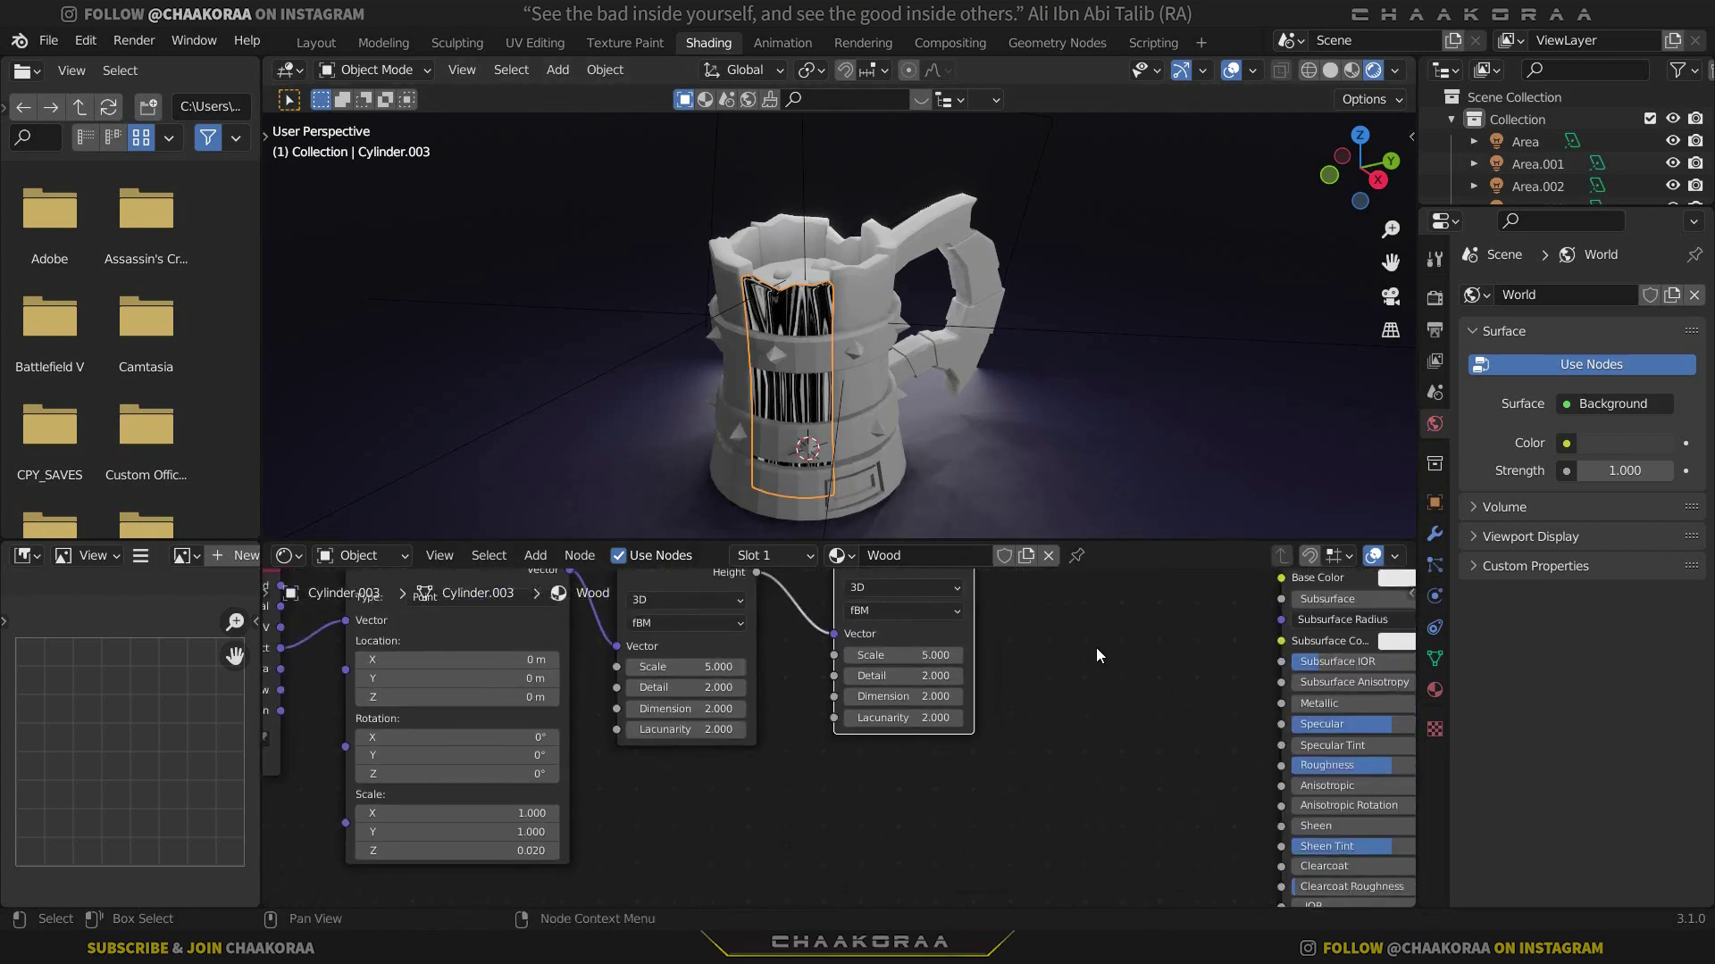
{"action": "middle_click_drag", "start_coordinate": [1171, 587], "coordinate": [862, 755]}
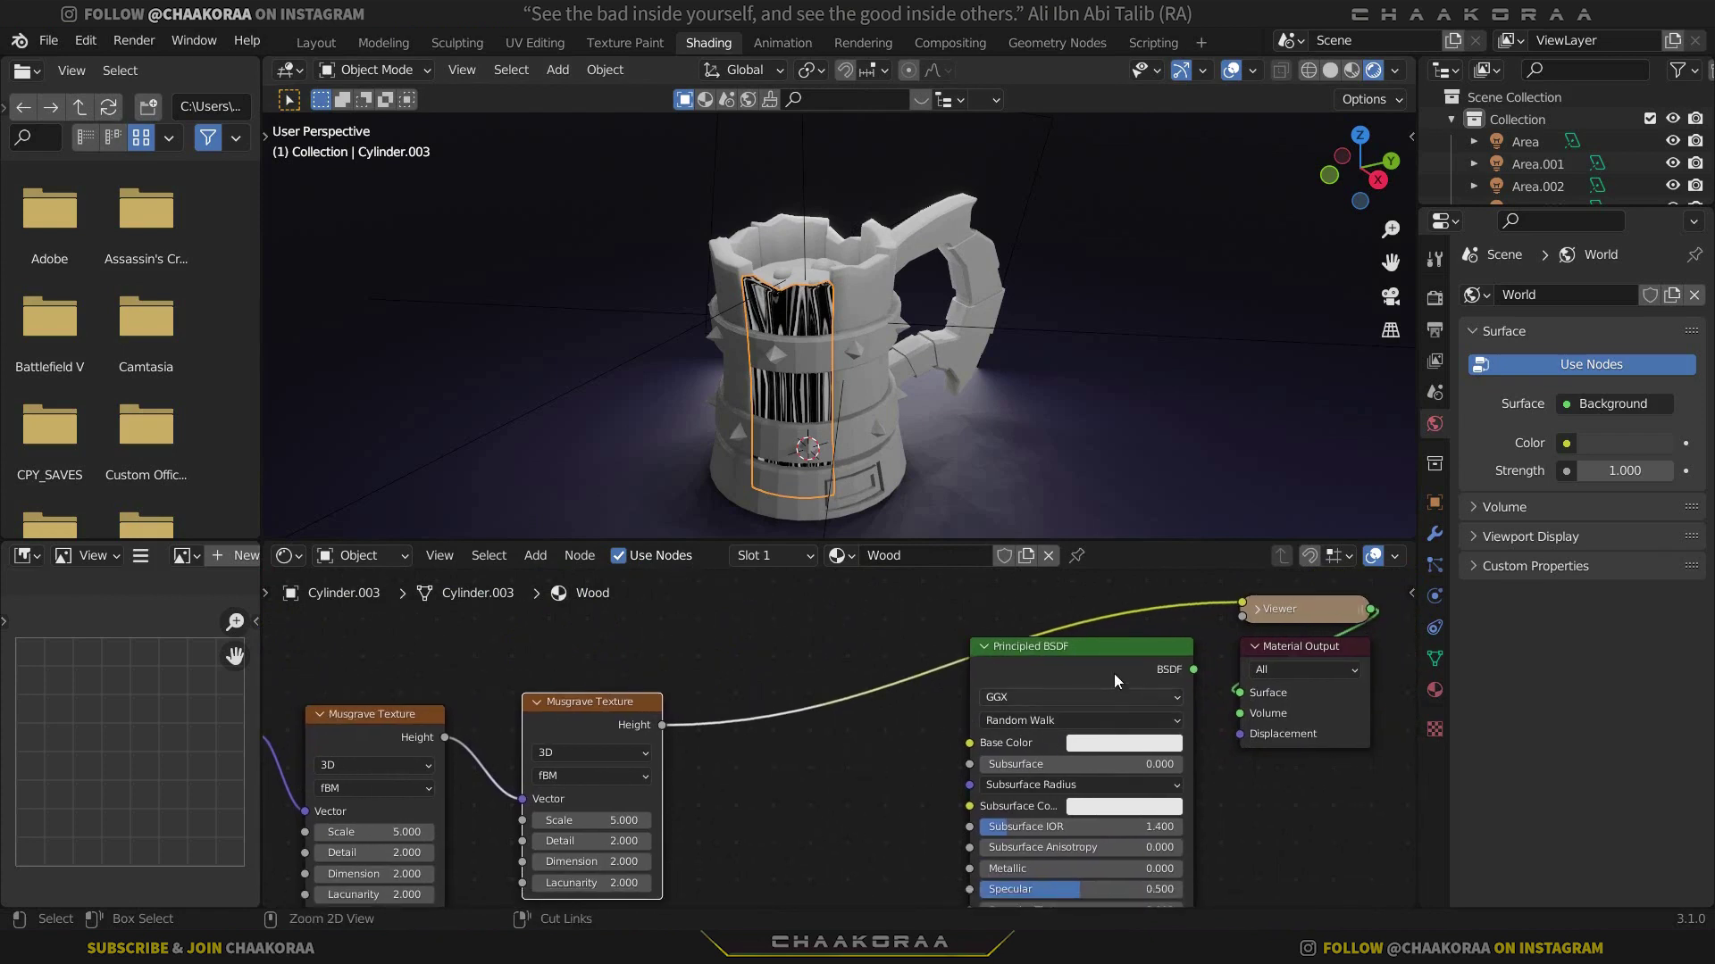
{"action": "left_click", "coordinate": [1133, 657], "text": "ctrl+shift"}
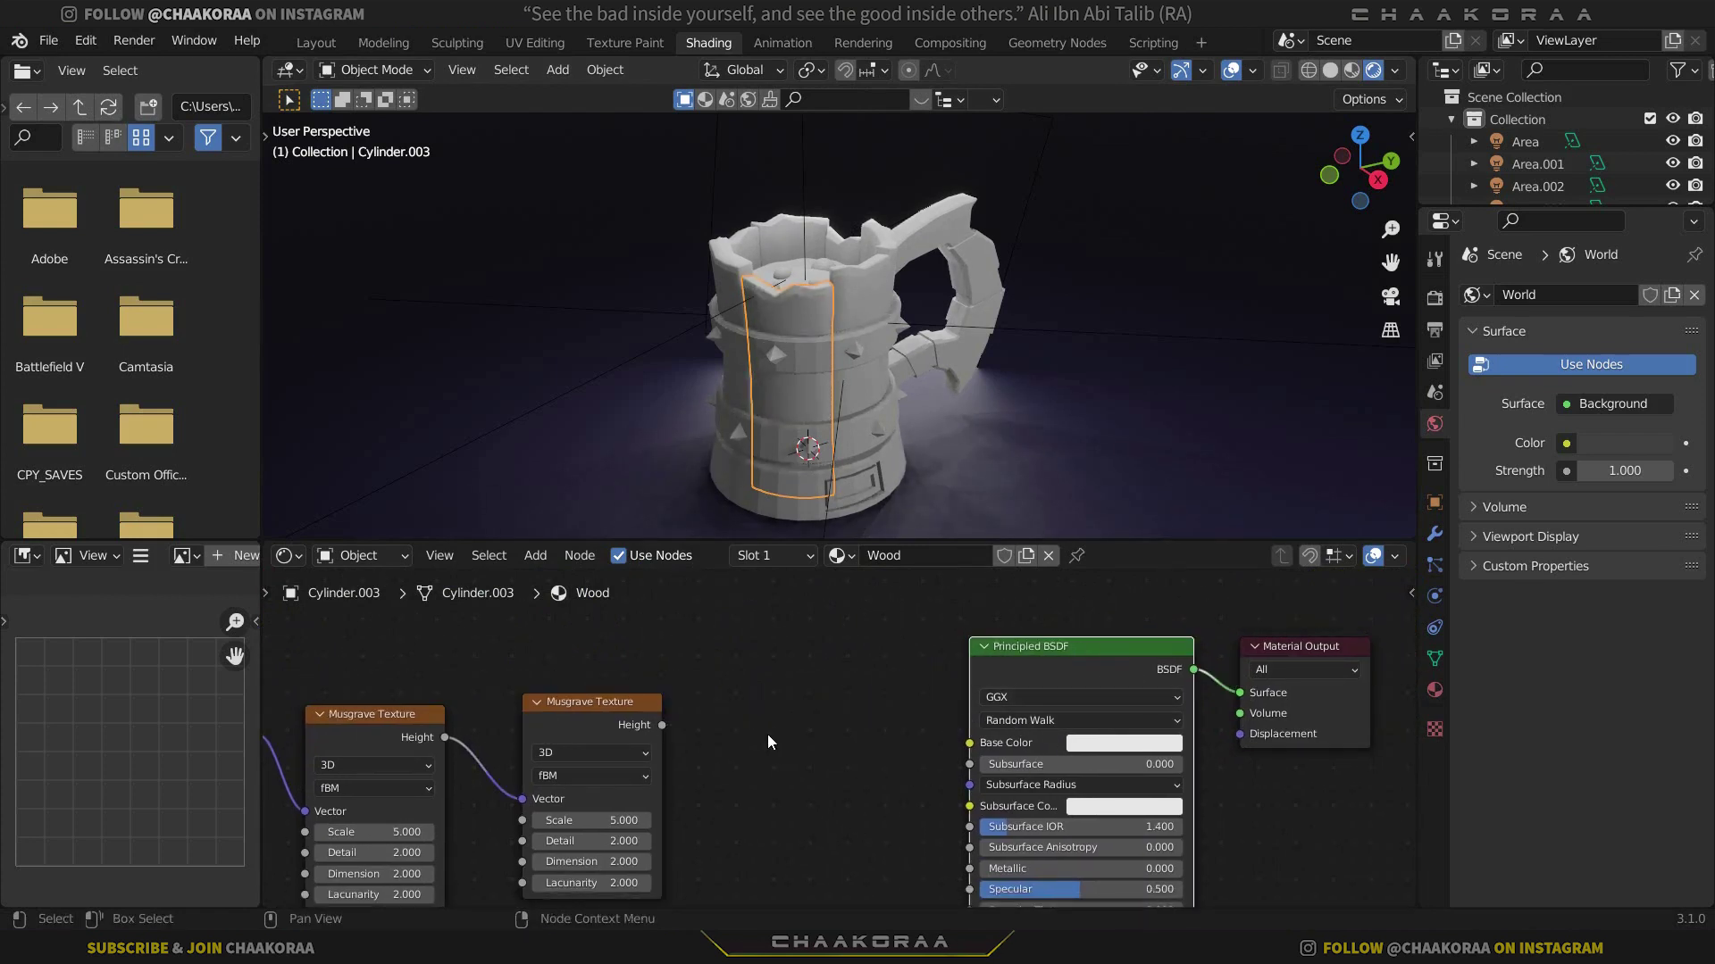
{"action": "mouse_move", "coordinate": [663, 725]}
{"action": "left_mouse_down"}
{"action": "mouse_move", "coordinate": [710, 732]}
{"action": "mouse_move", "coordinate": [739, 697]}
{"action": "mouse_move", "coordinate": [808, 701]}
{"action": "mouse_move", "coordinate": [966, 743]}
{"action": "left_mouse_up"}
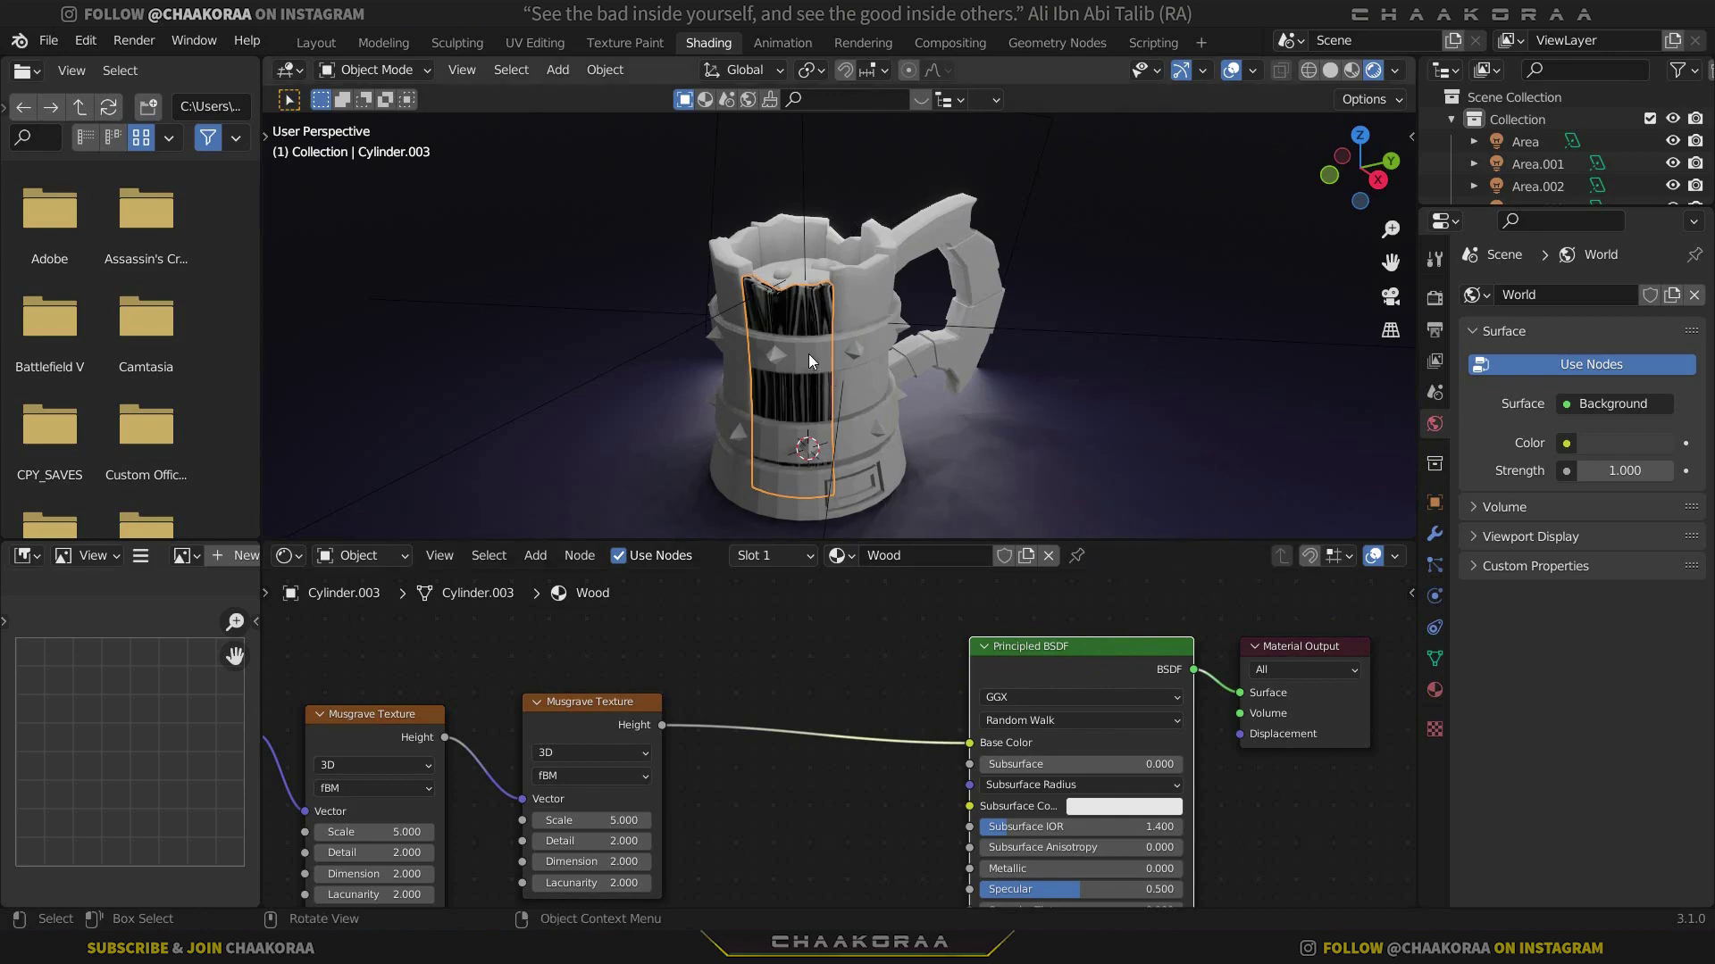
Insert a ColorRamp node on the link between the second Musgrave Texture and the Principled BSDF's Base Color
{"action": "middle_click_drag", "start_coordinate": [807, 354], "coordinate": [848, 273]}
{"action": "scroll", "coordinate": [859, 314], "scroll_direction": "up", "scroll_amount": 3}
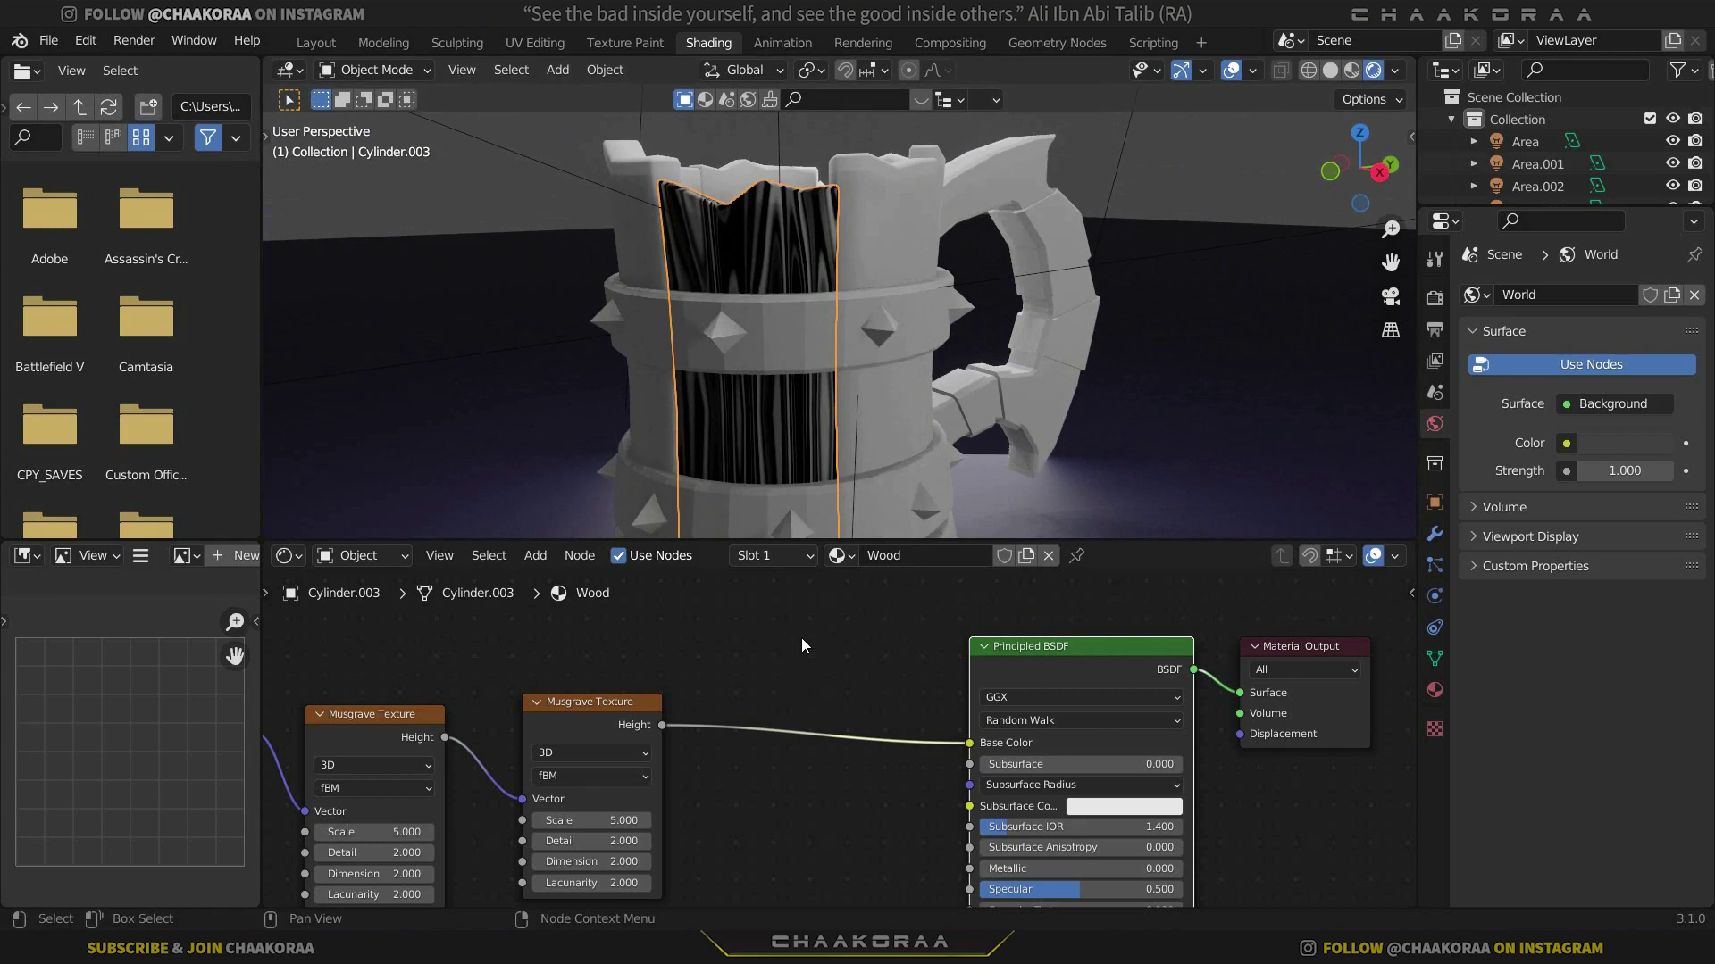
{"action": "key", "text": "shift+a"}
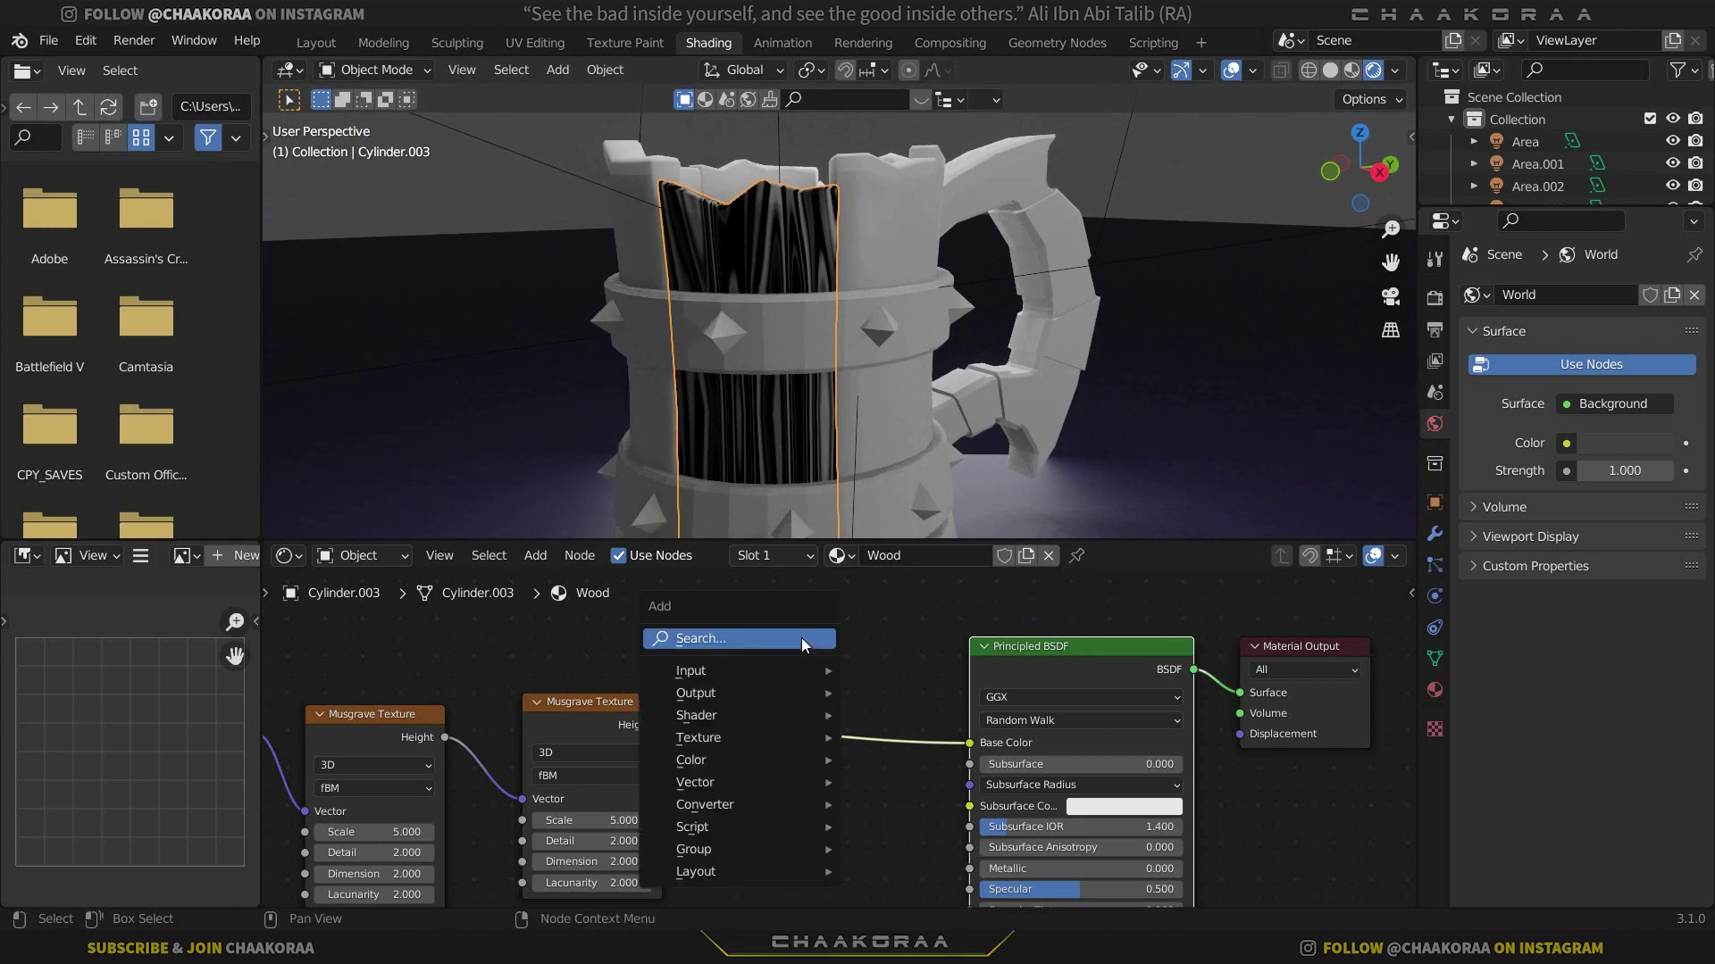
{"action": "left_click", "coordinate": [801, 638]}
{"action": "type", "text": "colo"}
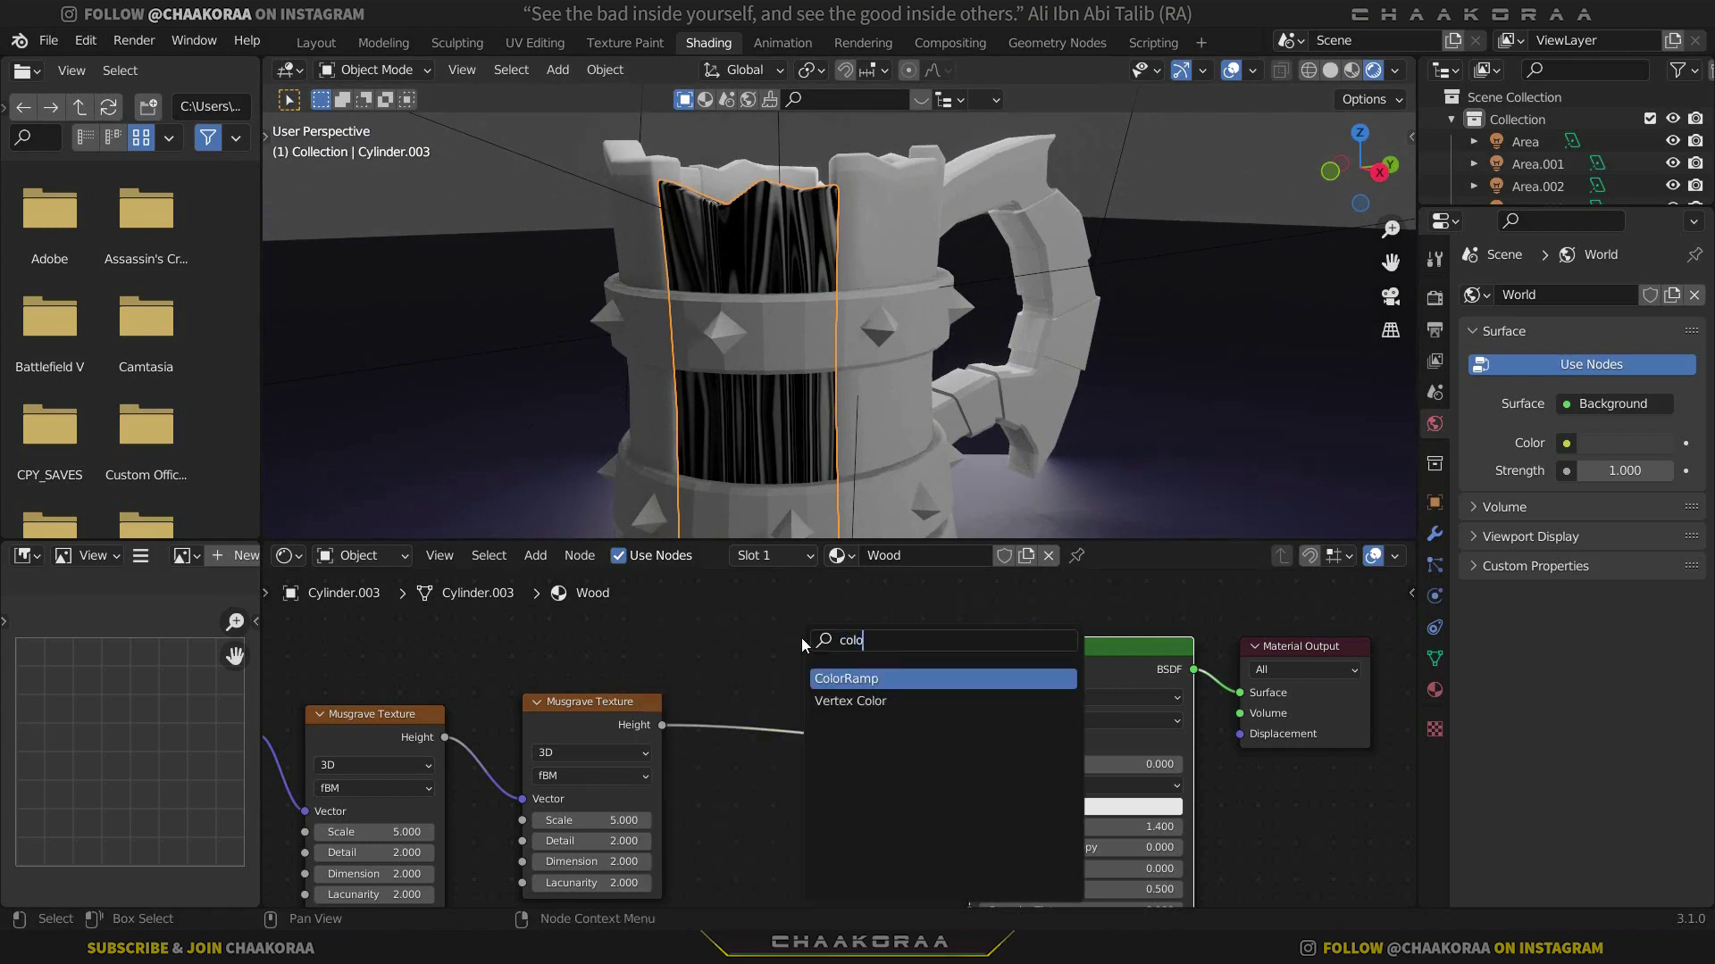
{"action": "key", "text": "Return"}
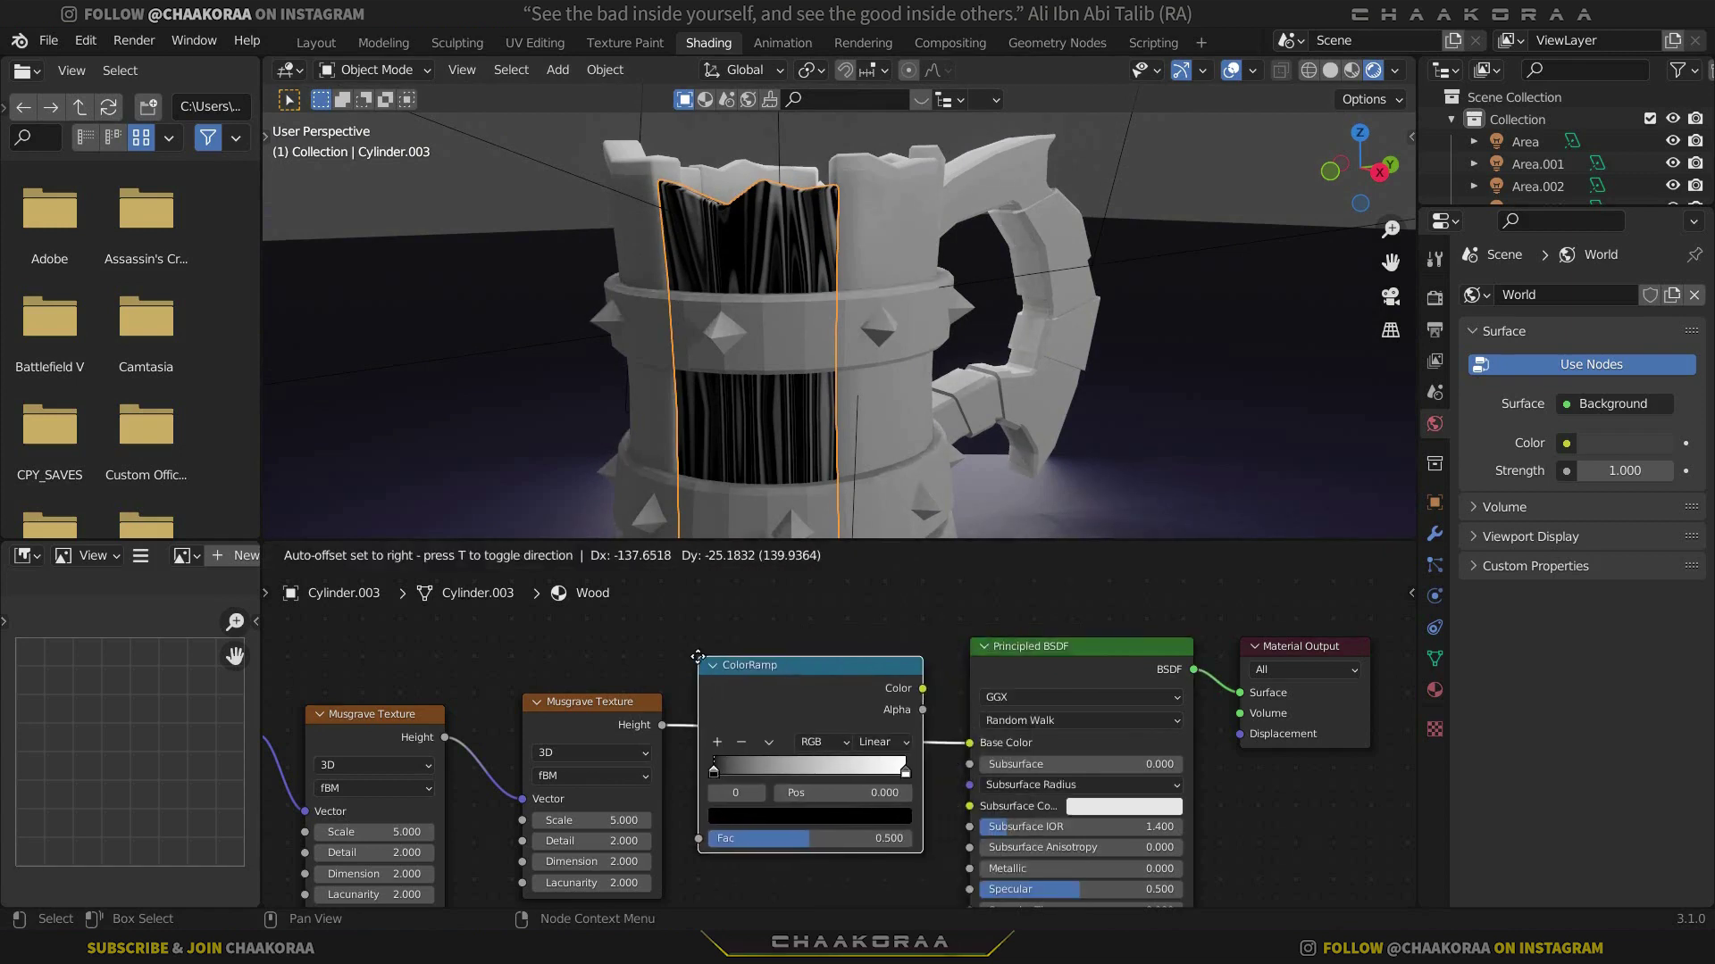
{"action": "left_click", "coordinate": [741, 672]}
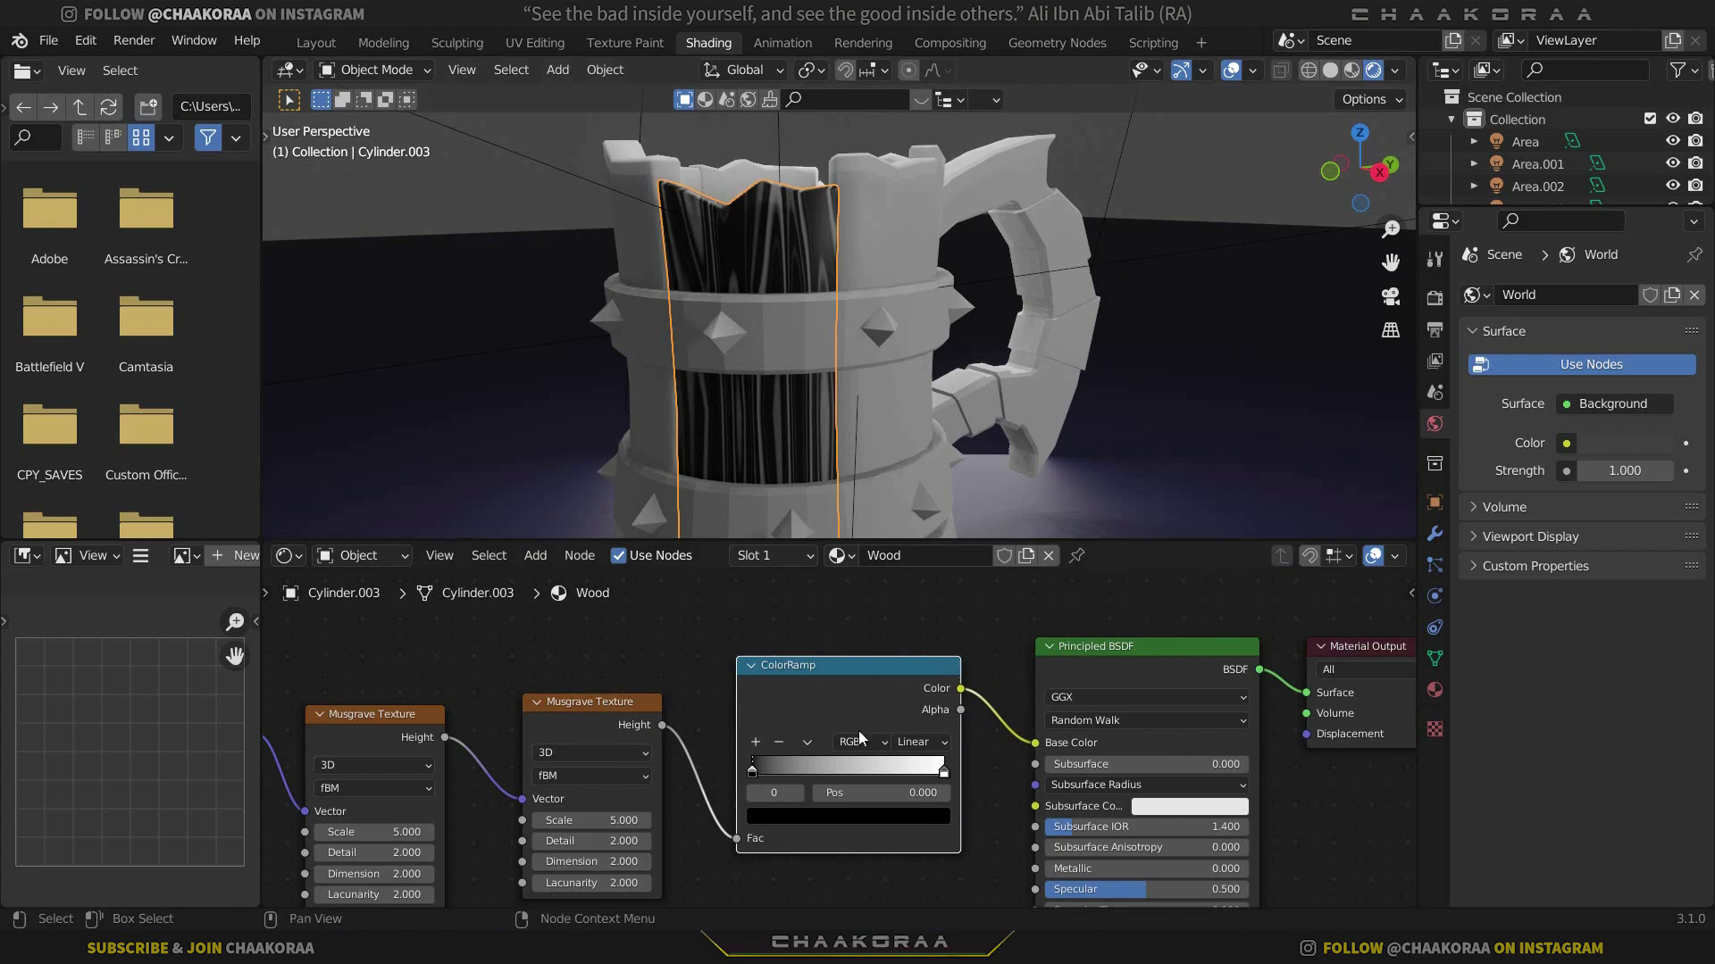
Move the ColorRamp's black stop slightly inward and colour it reddish brown with hue 0.997, saturation 0.671 and value 0.251
{"action": "mouse_move", "coordinate": [753, 768]}
{"action": "left_mouse_down"}
{"action": "mouse_move", "coordinate": [806, 777]}
{"action": "mouse_move", "coordinate": [782, 782]}
{"action": "mouse_move", "coordinate": [800, 767]}
{"action": "mouse_move", "coordinate": [783, 766]}
{"action": "left_mouse_up"}
{"action": "left_click", "coordinate": [779, 816]}
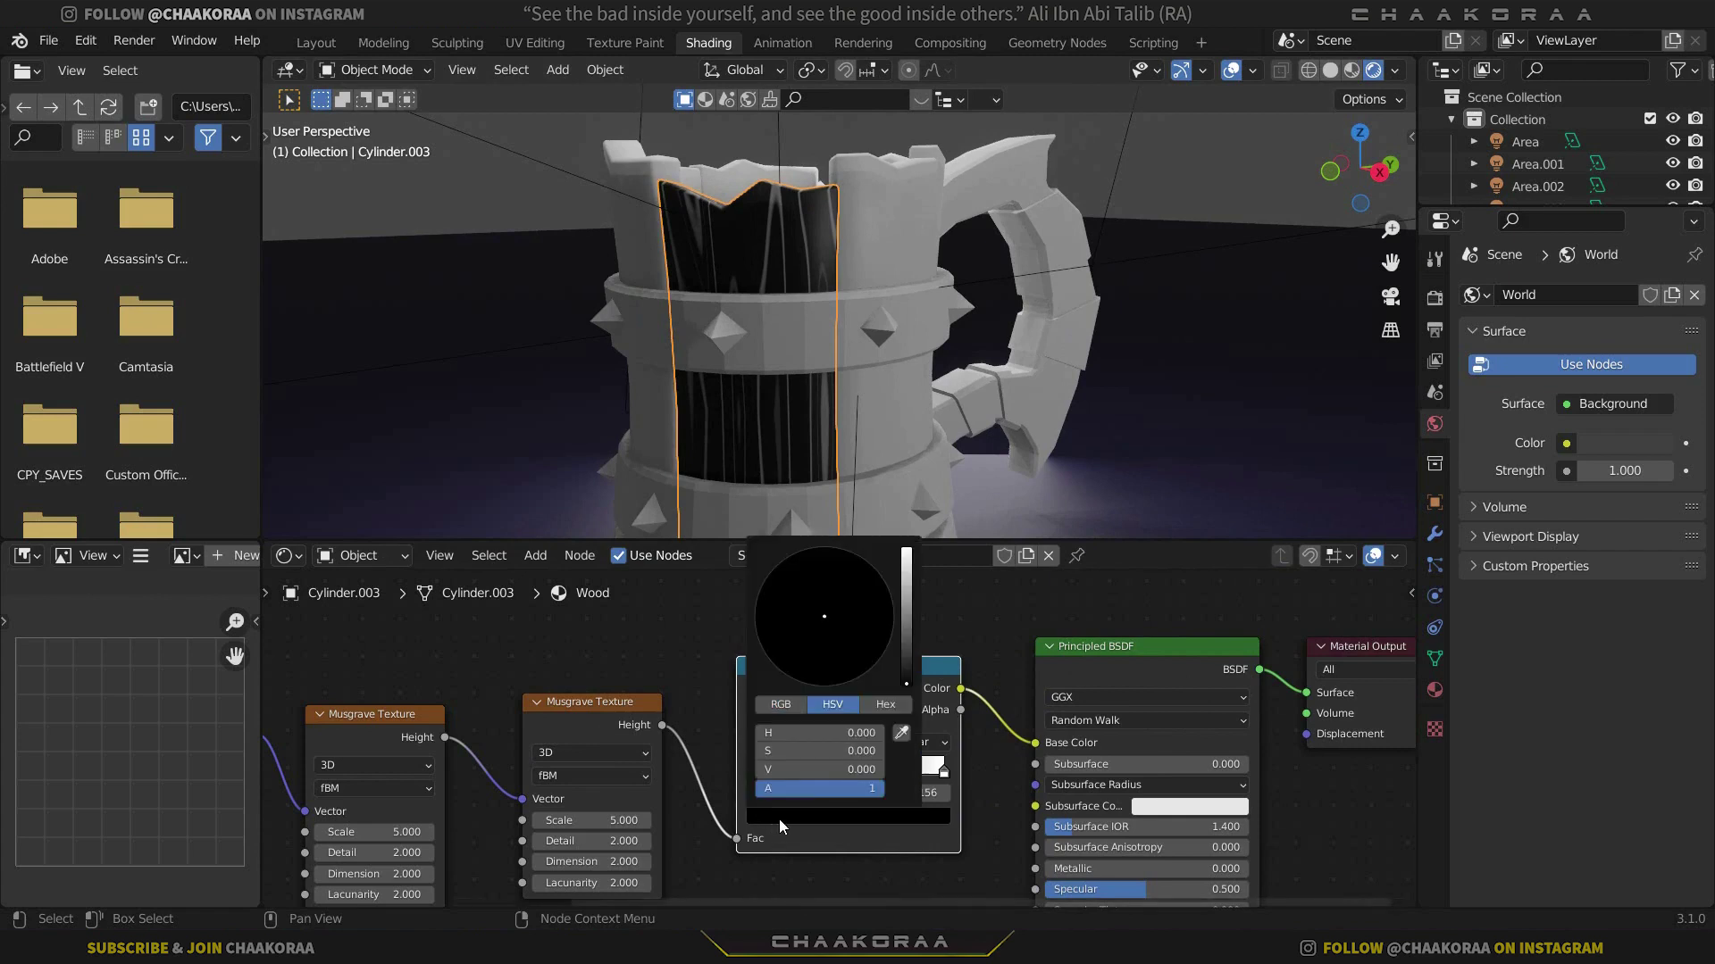
{"action": "left_click", "coordinate": [907, 631]}
{"action": "mouse_move", "coordinate": [809, 634]}
{"action": "left_mouse_down"}
{"action": "mouse_move", "coordinate": [826, 660]}
{"action": "mouse_move", "coordinate": [907, 623]}
{"action": "mouse_move", "coordinate": [906, 639]}
{"action": "left_mouse_up"}
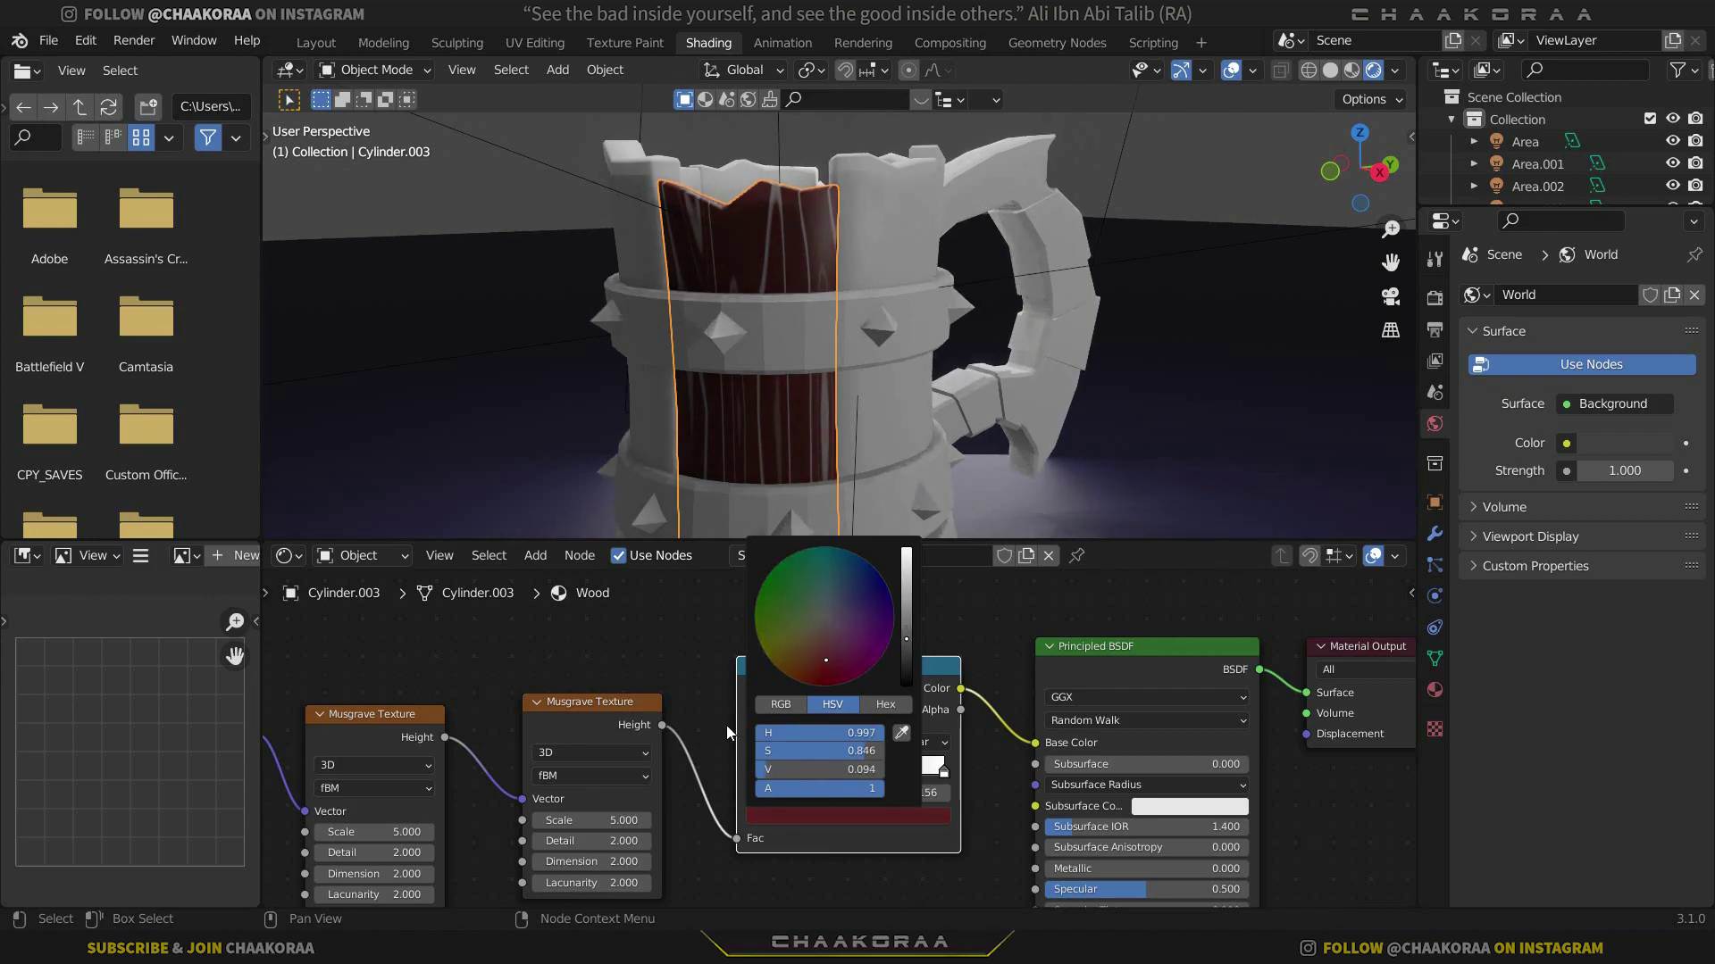
{"action": "mouse_move", "coordinate": [846, 755]}
{"action": "left_mouse_down"}
{"action": "mouse_move", "coordinate": [821, 756]}
{"action": "mouse_move", "coordinate": [851, 754]}
{"action": "left_mouse_up"}
{"action": "left_click_drag", "start_coordinate": [903, 623], "coordinate": [907, 611]}
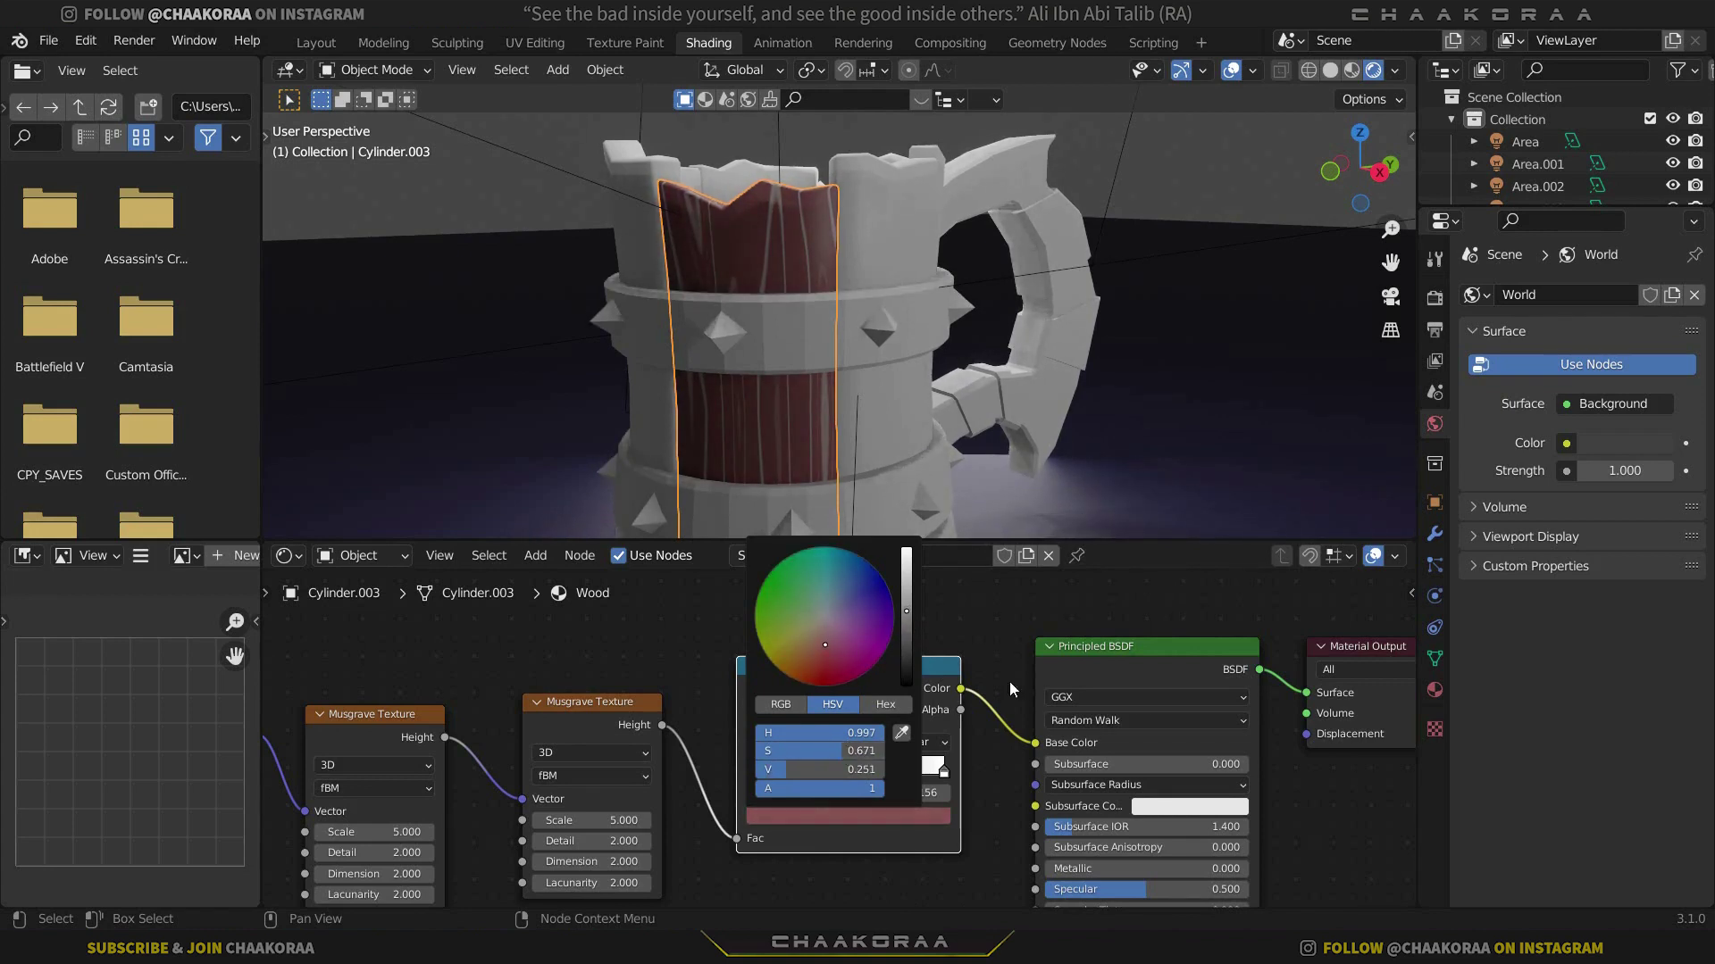
Darken the ColorRamp's white stop to a value of 0.025 and move it to position 0.411
{"action": "left_click", "coordinate": [944, 770]}
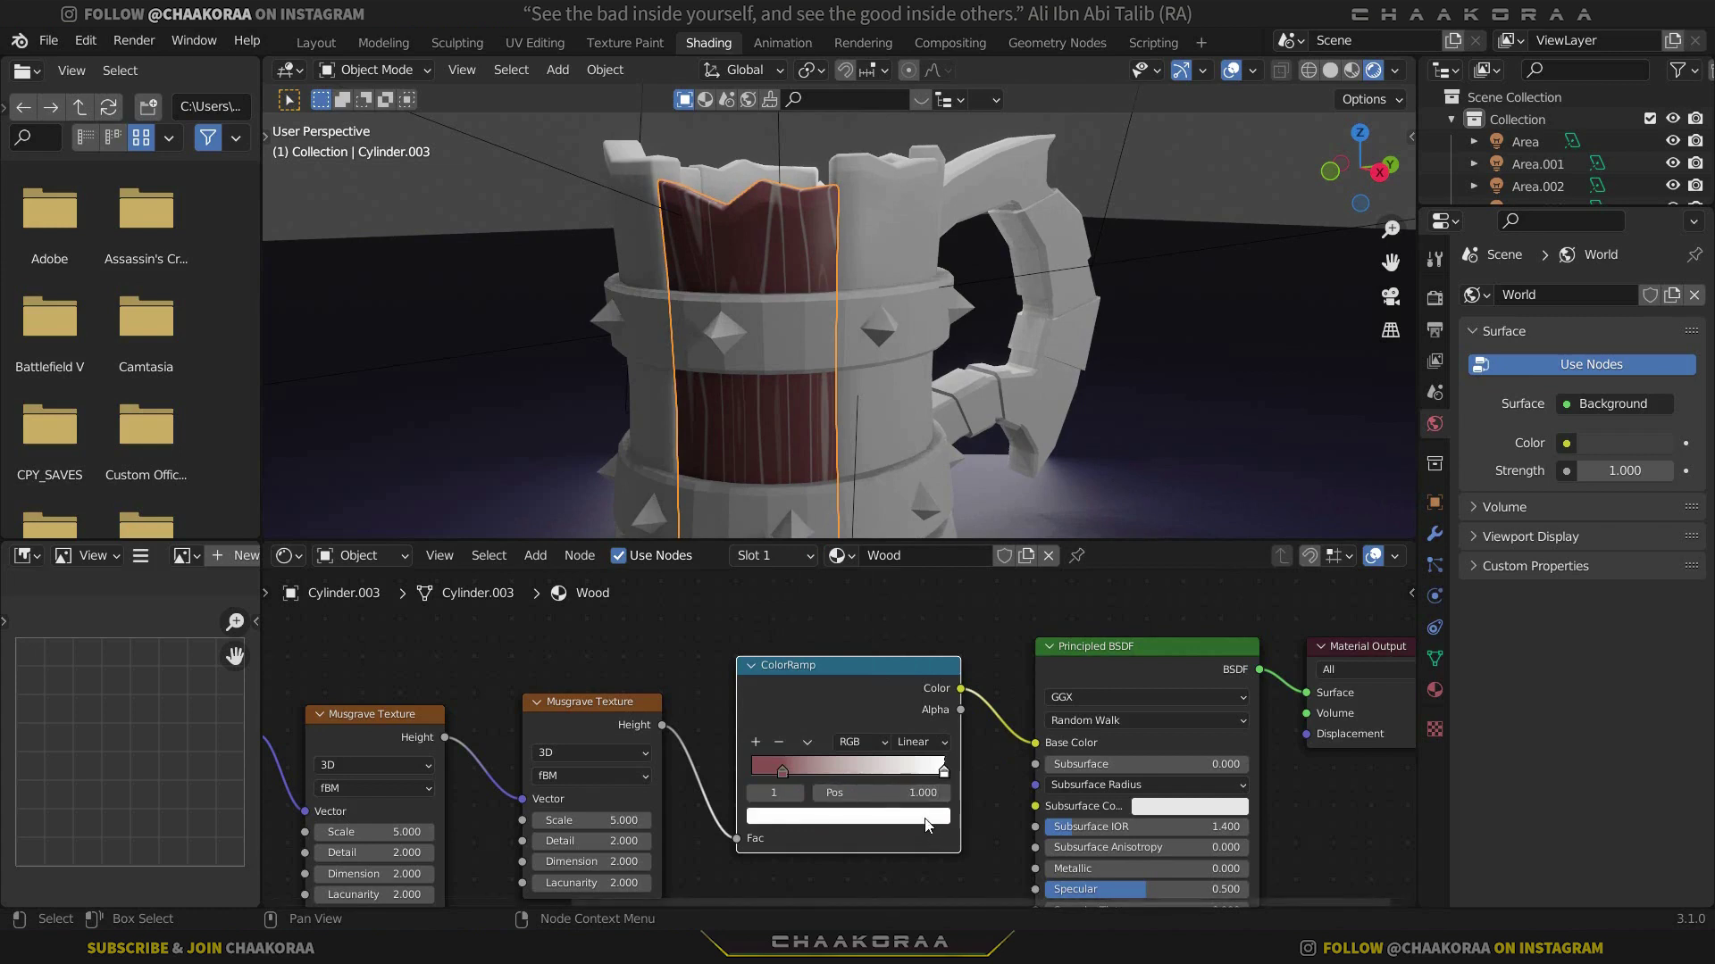
{"action": "left_click", "coordinate": [933, 815]}
{"action": "mouse_move", "coordinate": [905, 549]}
{"action": "left_mouse_down"}
{"action": "mouse_move", "coordinate": [905, 683]}
{"action": "mouse_move", "coordinate": [905, 662]}
{"action": "left_mouse_up"}
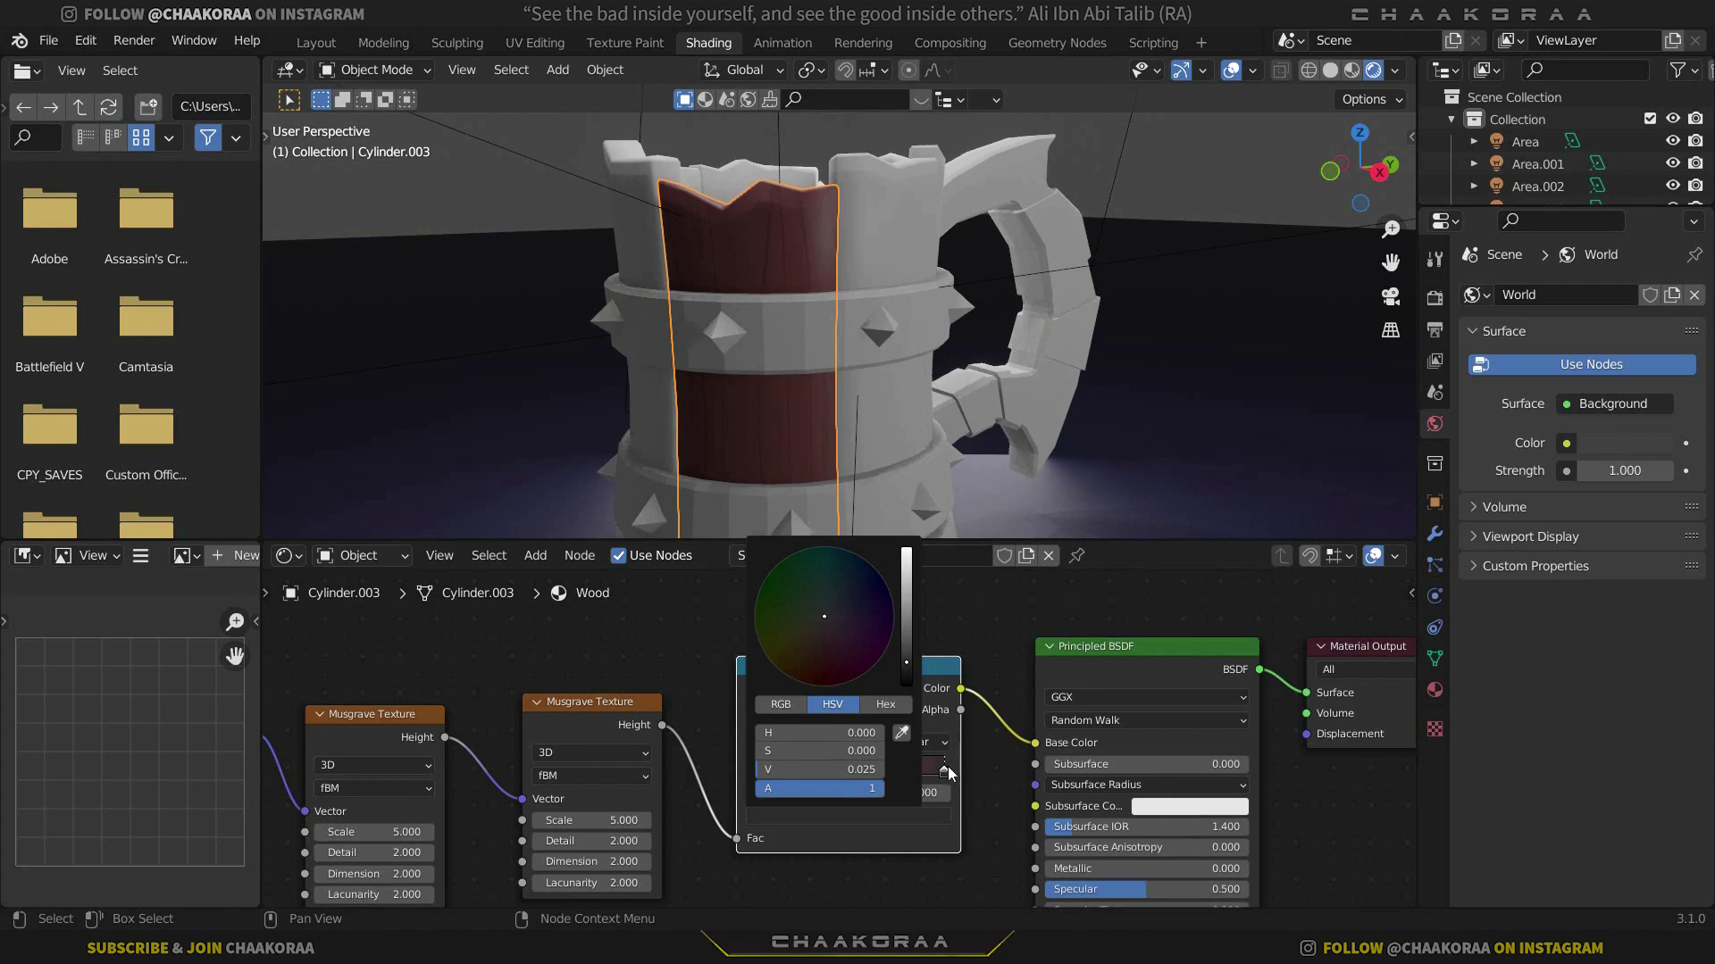
{"action": "left_click_drag", "start_coordinate": [946, 771], "coordinate": [829, 772]}
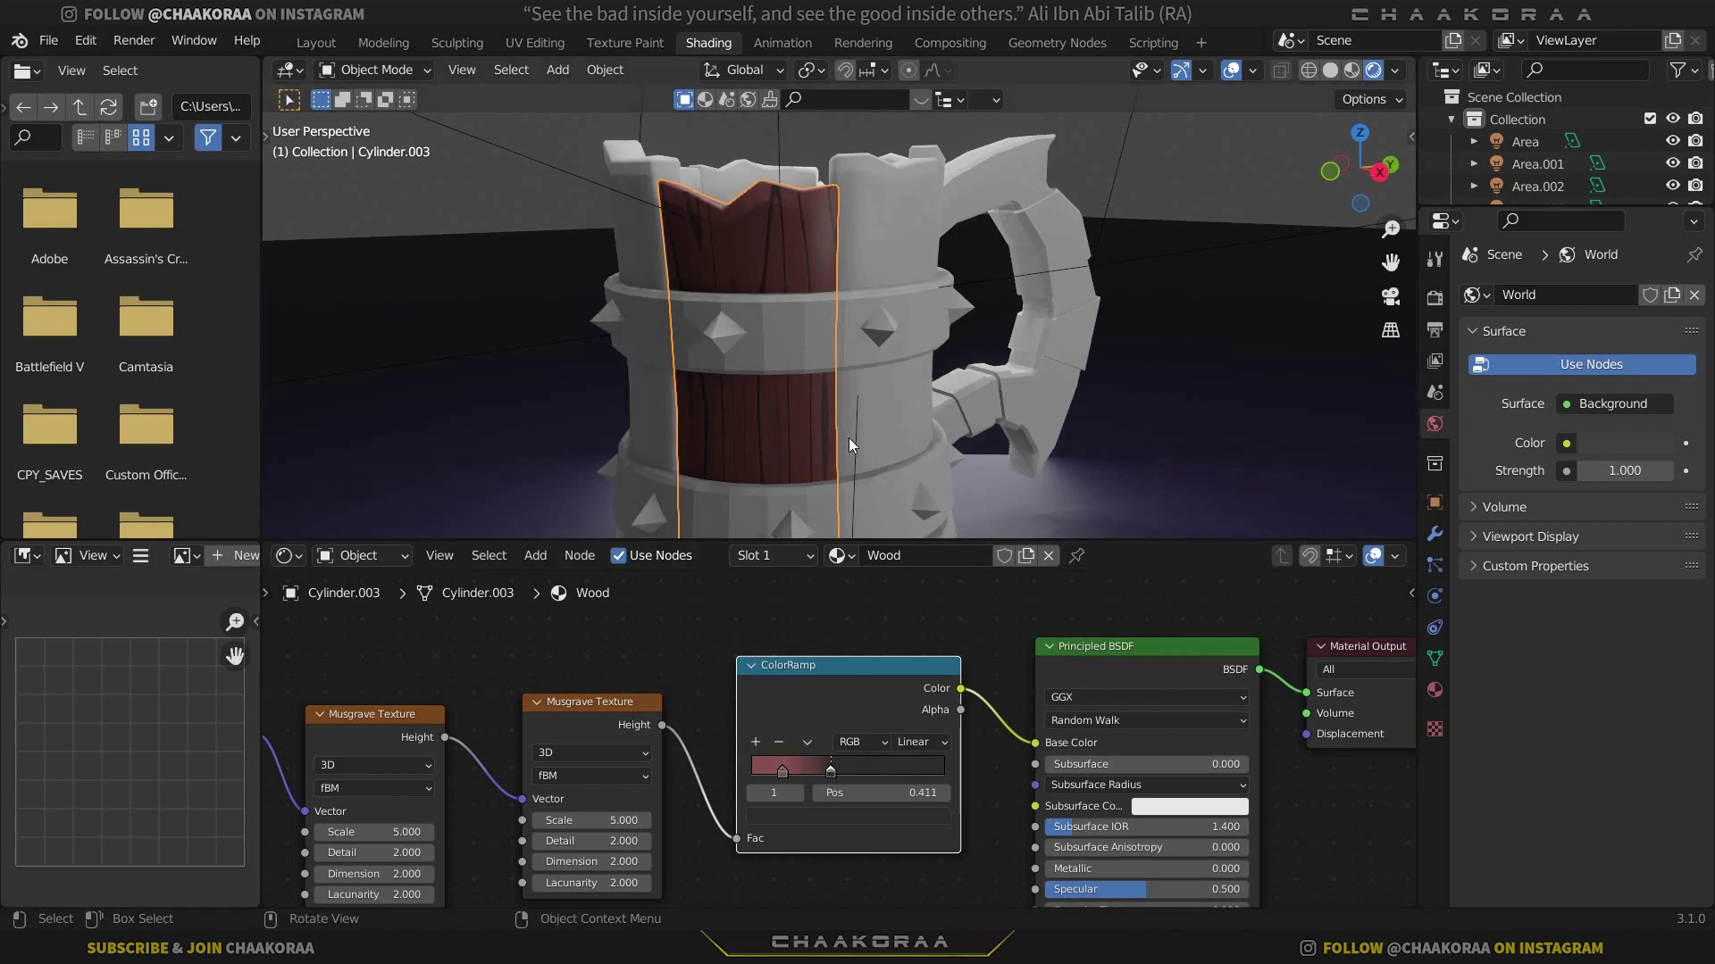
Add a second ColorRamp node below the existing one in the Wood material
{"action": "middle_click_drag", "start_coordinate": [849, 438], "coordinate": [859, 475]}
{"action": "scroll", "coordinate": [861, 397], "scroll_direction": "up", "scroll_amount": 5}
{"action": "scroll", "coordinate": [860, 396], "scroll_direction": "down", "scroll_amount": 4}
{"action": "scroll", "coordinate": [945, 693], "scroll_direction": "down", "scroll_amount": 3}
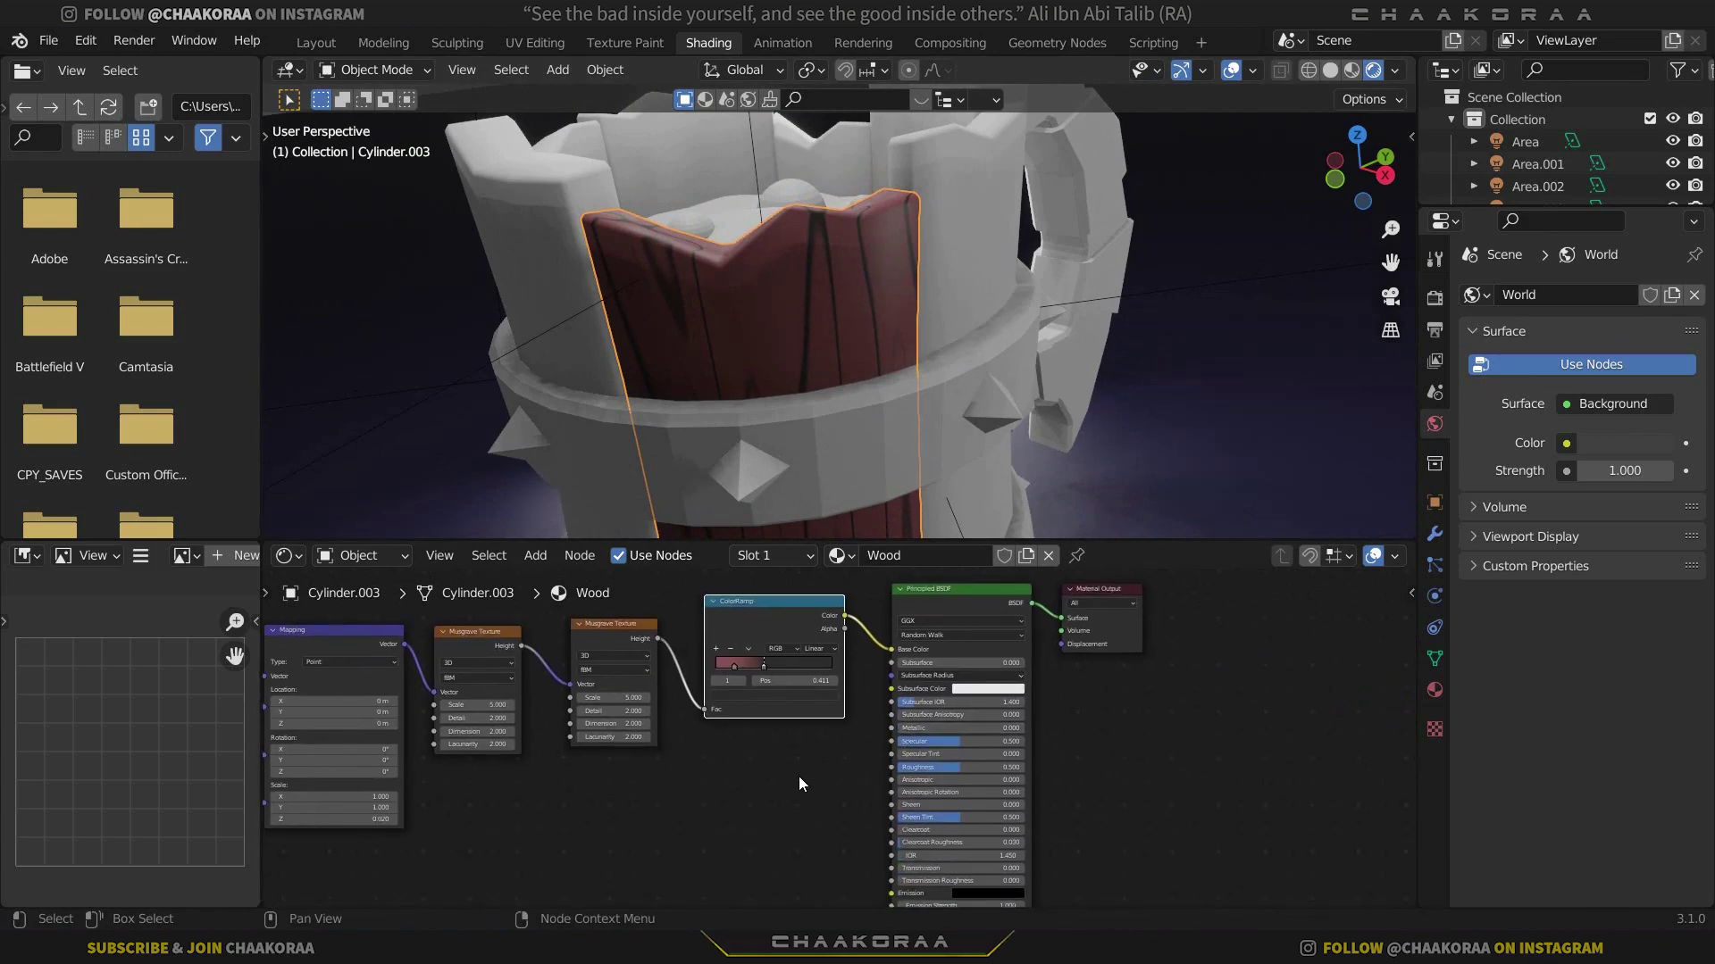
{"action": "key", "text": "shift+a"}
{"action": "left_click", "coordinate": [759, 670]}
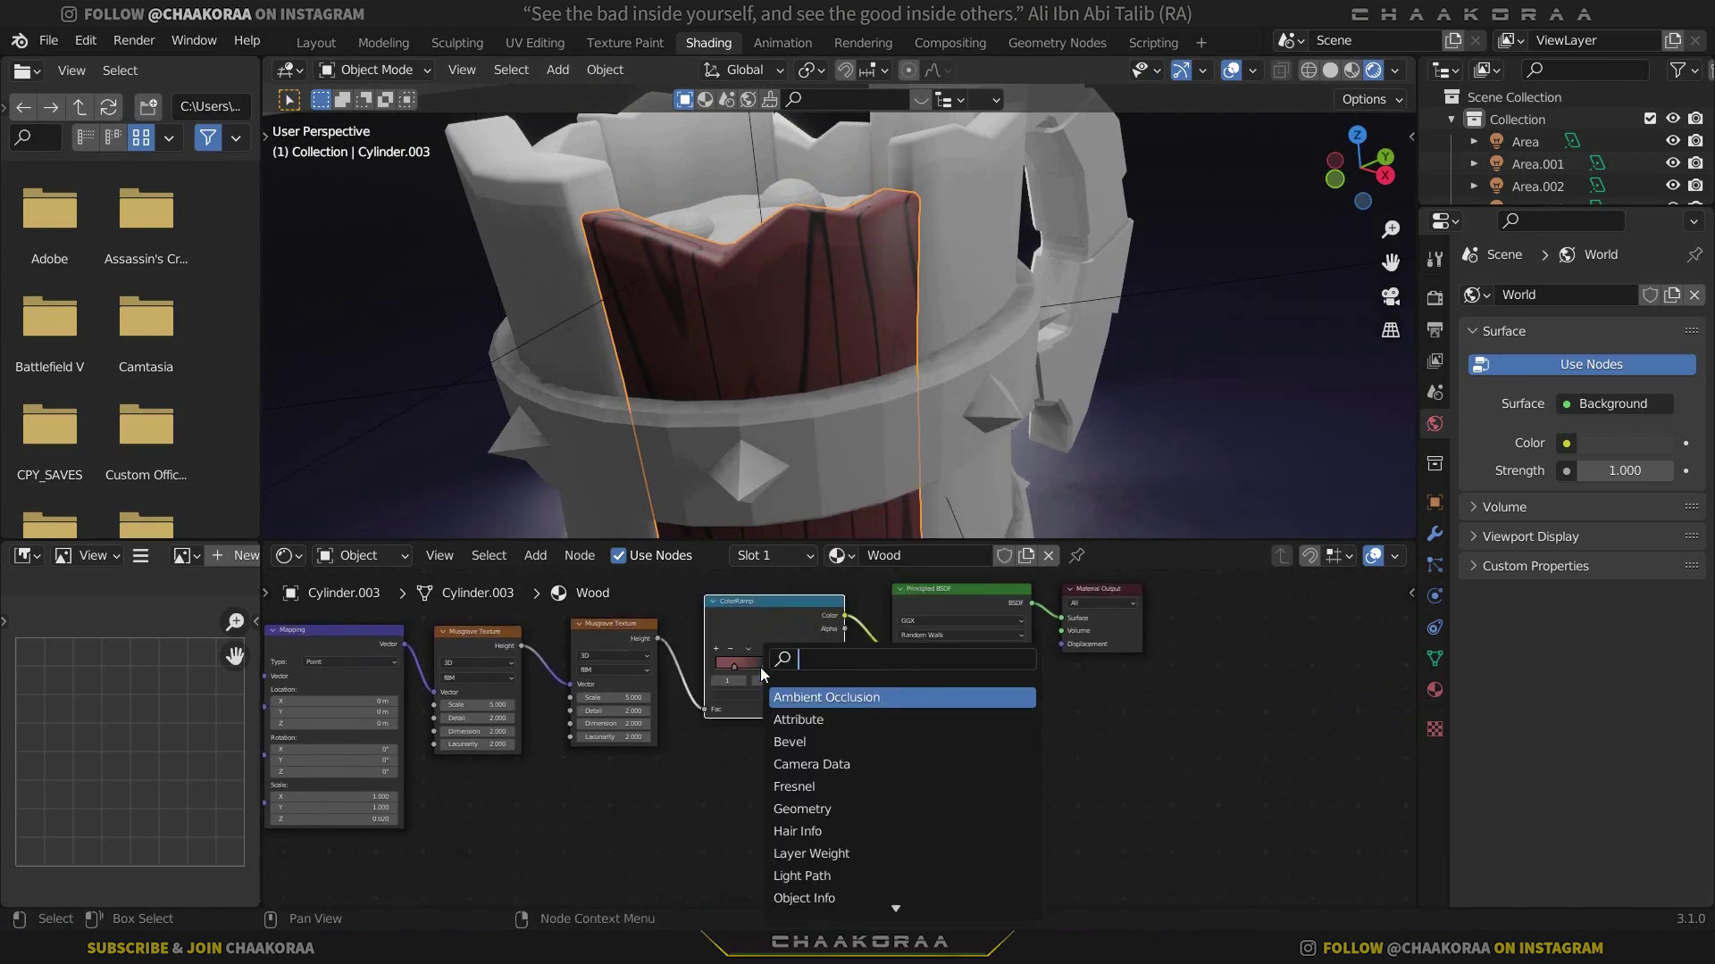
{"action": "type", "text": "color"}
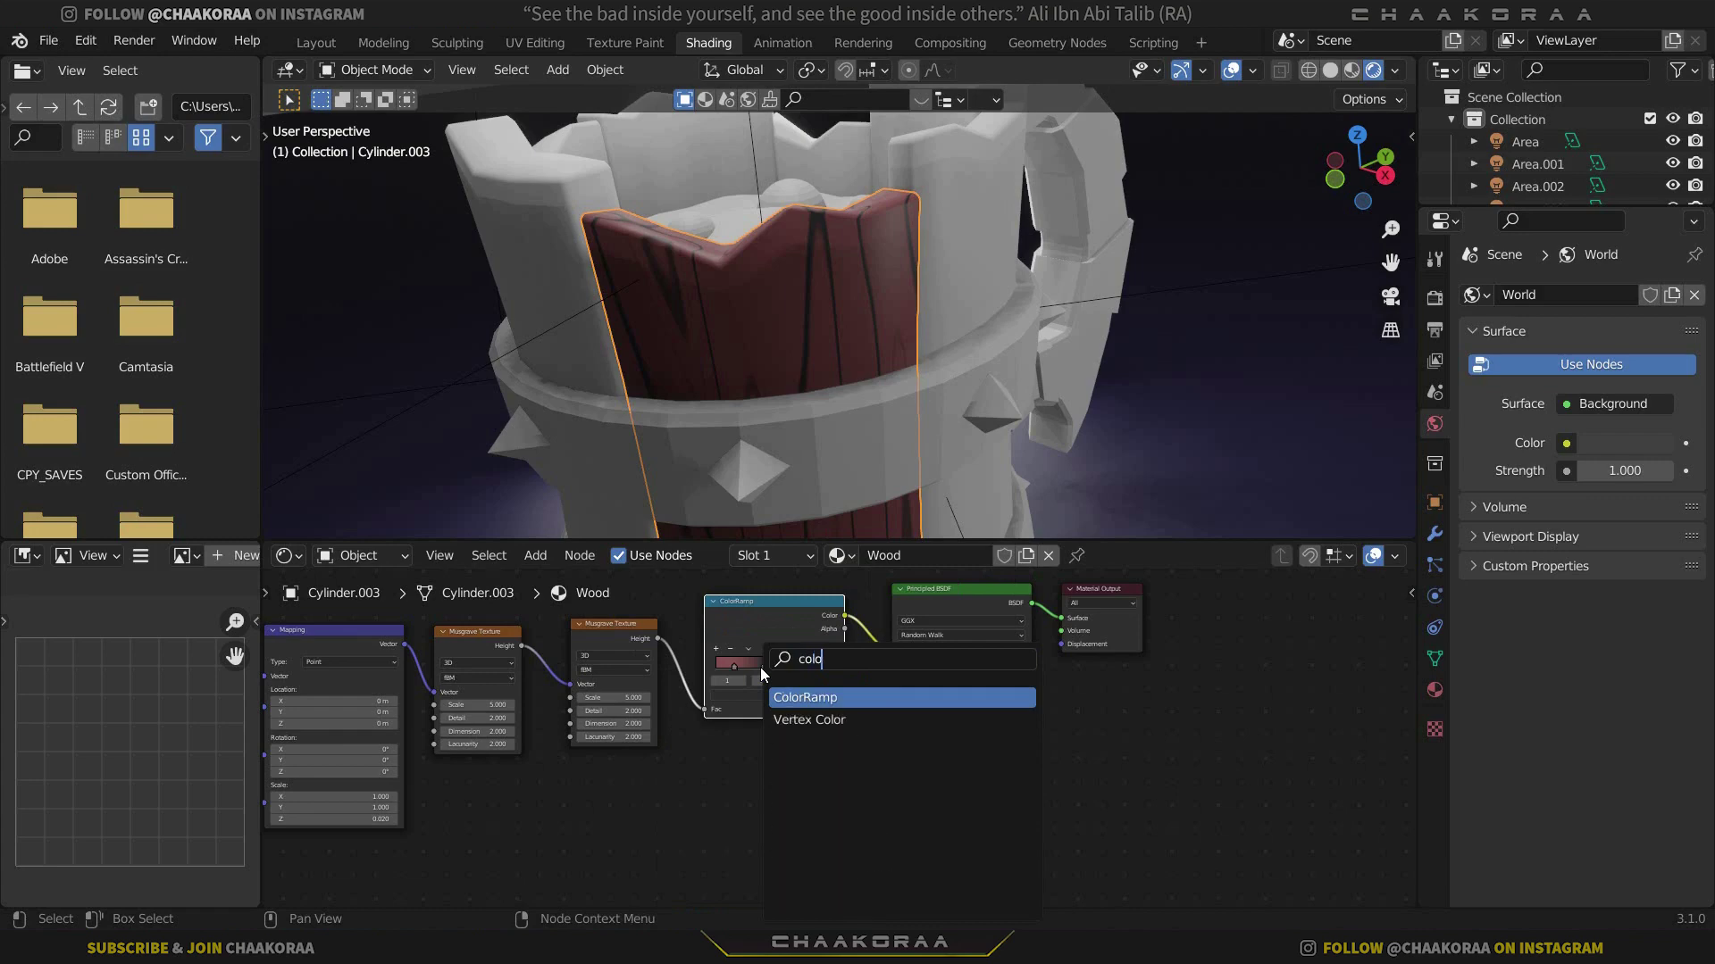
{"action": "key", "text": "Return"}
{"action": "left_click", "coordinate": [704, 752]}
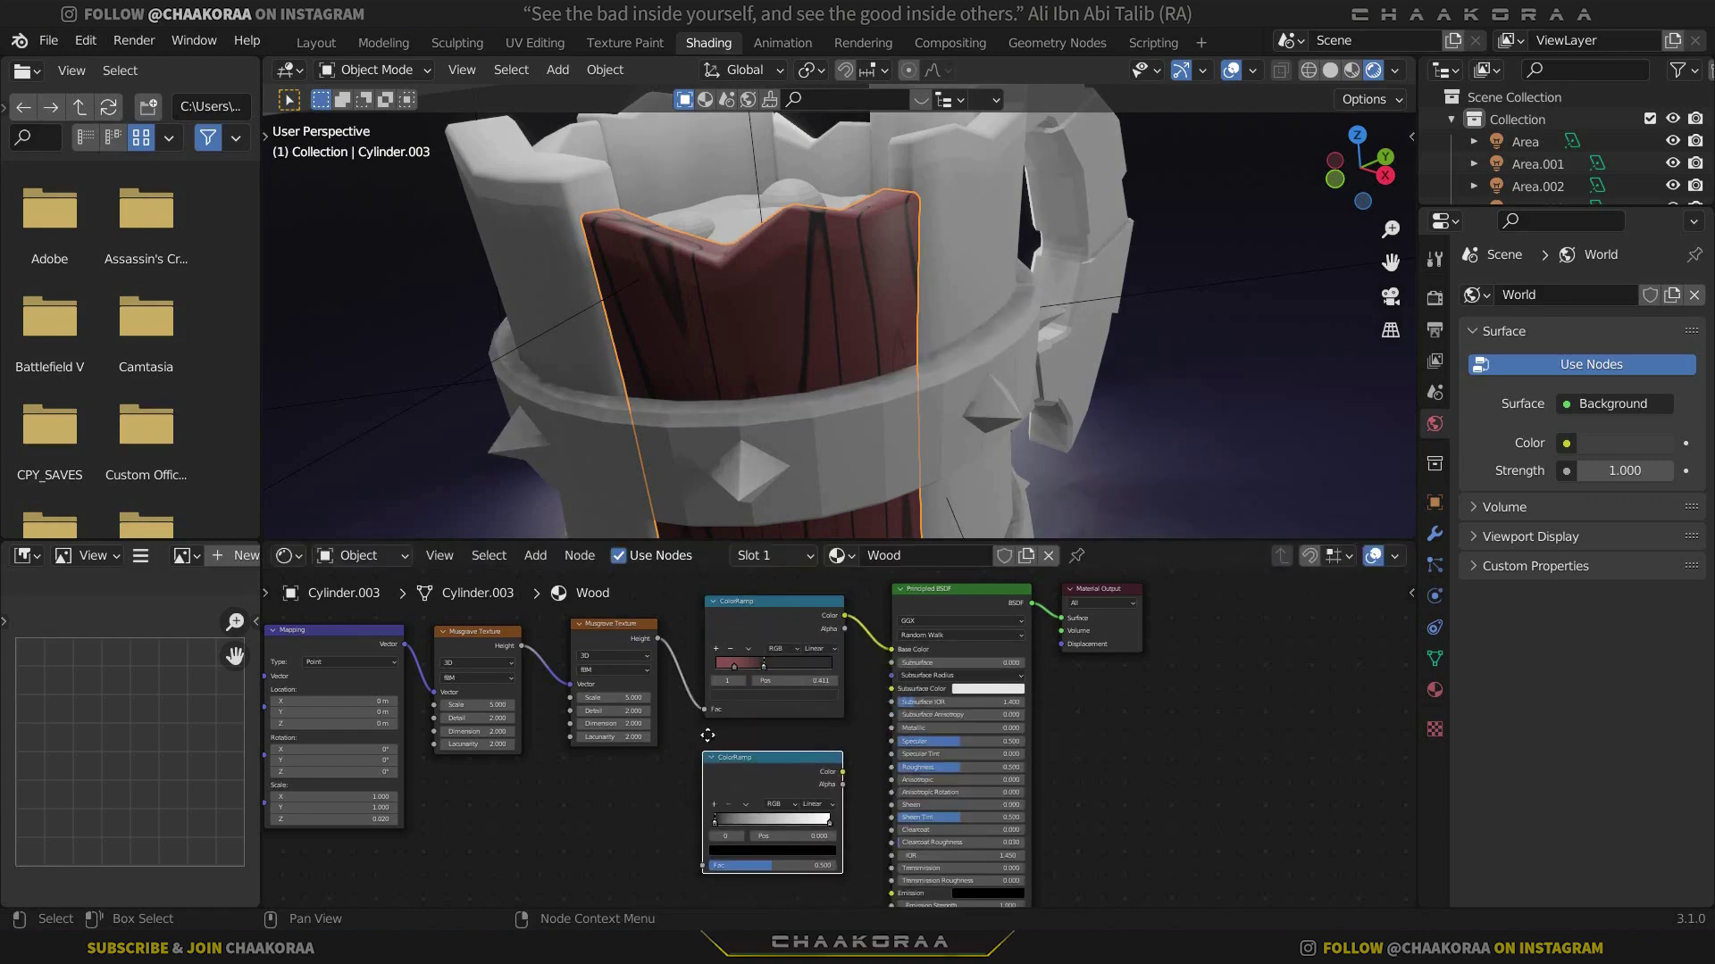
Connect the second Musgrave Texture's Height to the new ColorRamp's Fac, and its Color output to the Principled BSDF's Roughness
{"action": "middle_click_drag", "start_coordinate": [708, 734], "coordinate": [752, 706]}
{"action": "scroll", "coordinate": [752, 705], "scroll_direction": "up", "scroll_amount": 2}
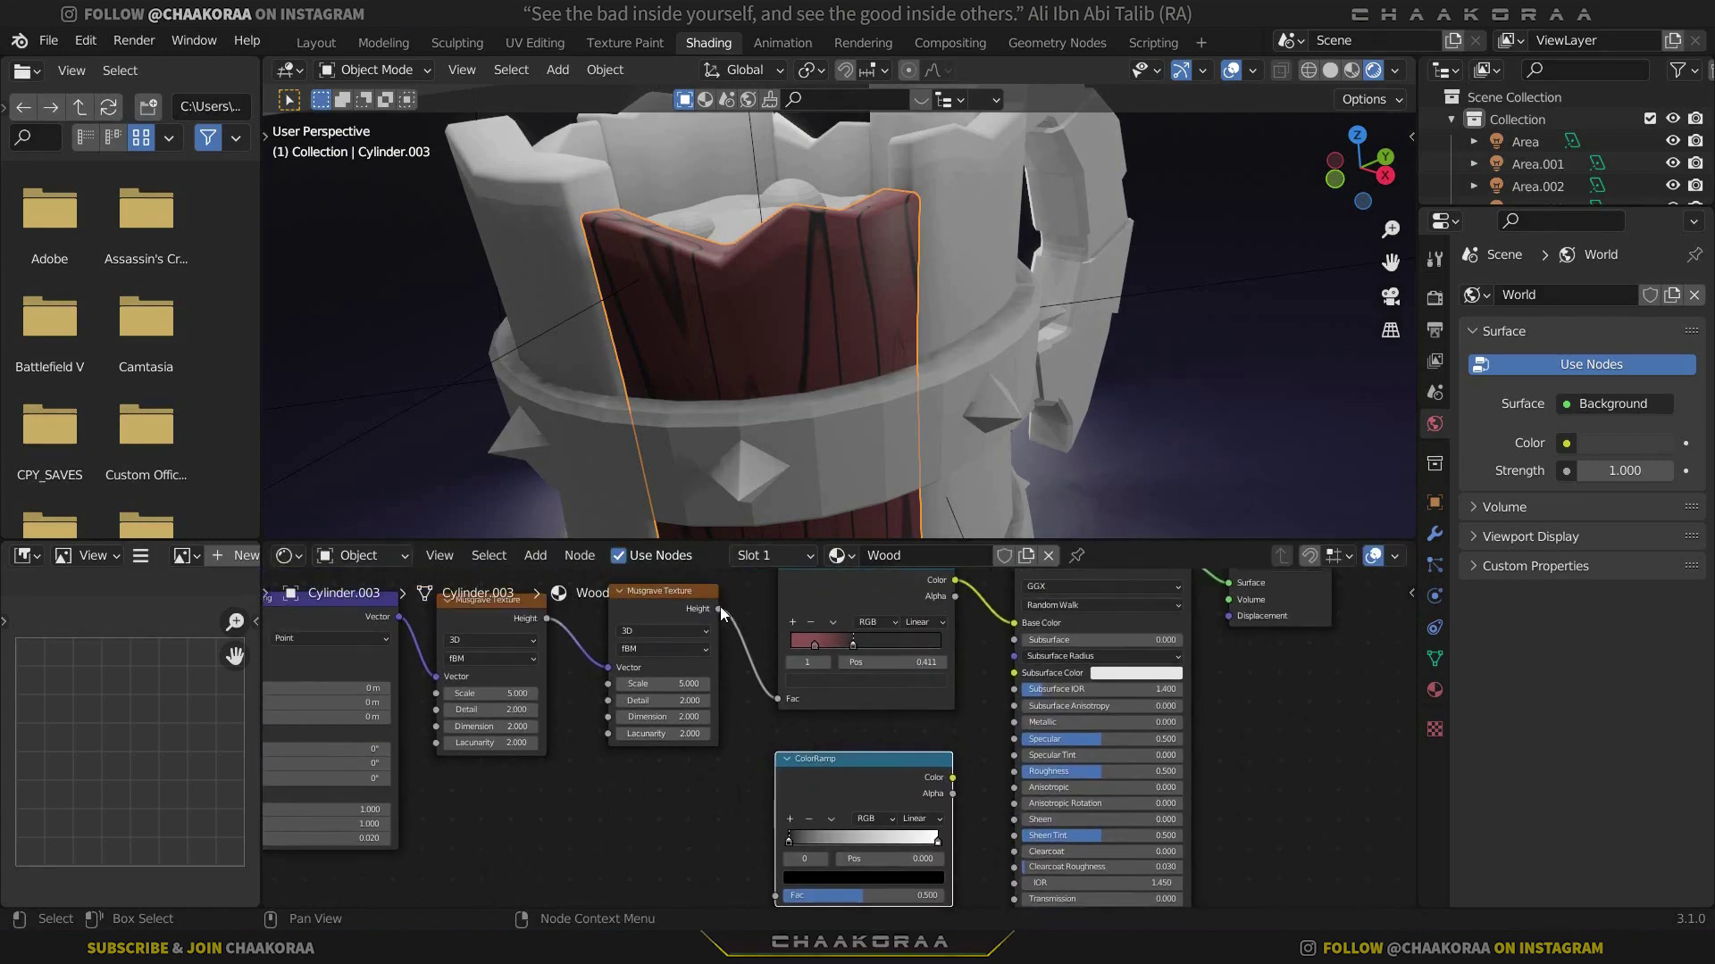
{"action": "mouse_move", "coordinate": [719, 608]}
{"action": "left_mouse_down"}
{"action": "mouse_move", "coordinate": [765, 891]}
{"action": "mouse_move", "coordinate": [772, 732]}
{"action": "left_mouse_up"}
{"action": "scroll", "coordinate": [799, 720], "scroll_direction": "up", "scroll_amount": 2}
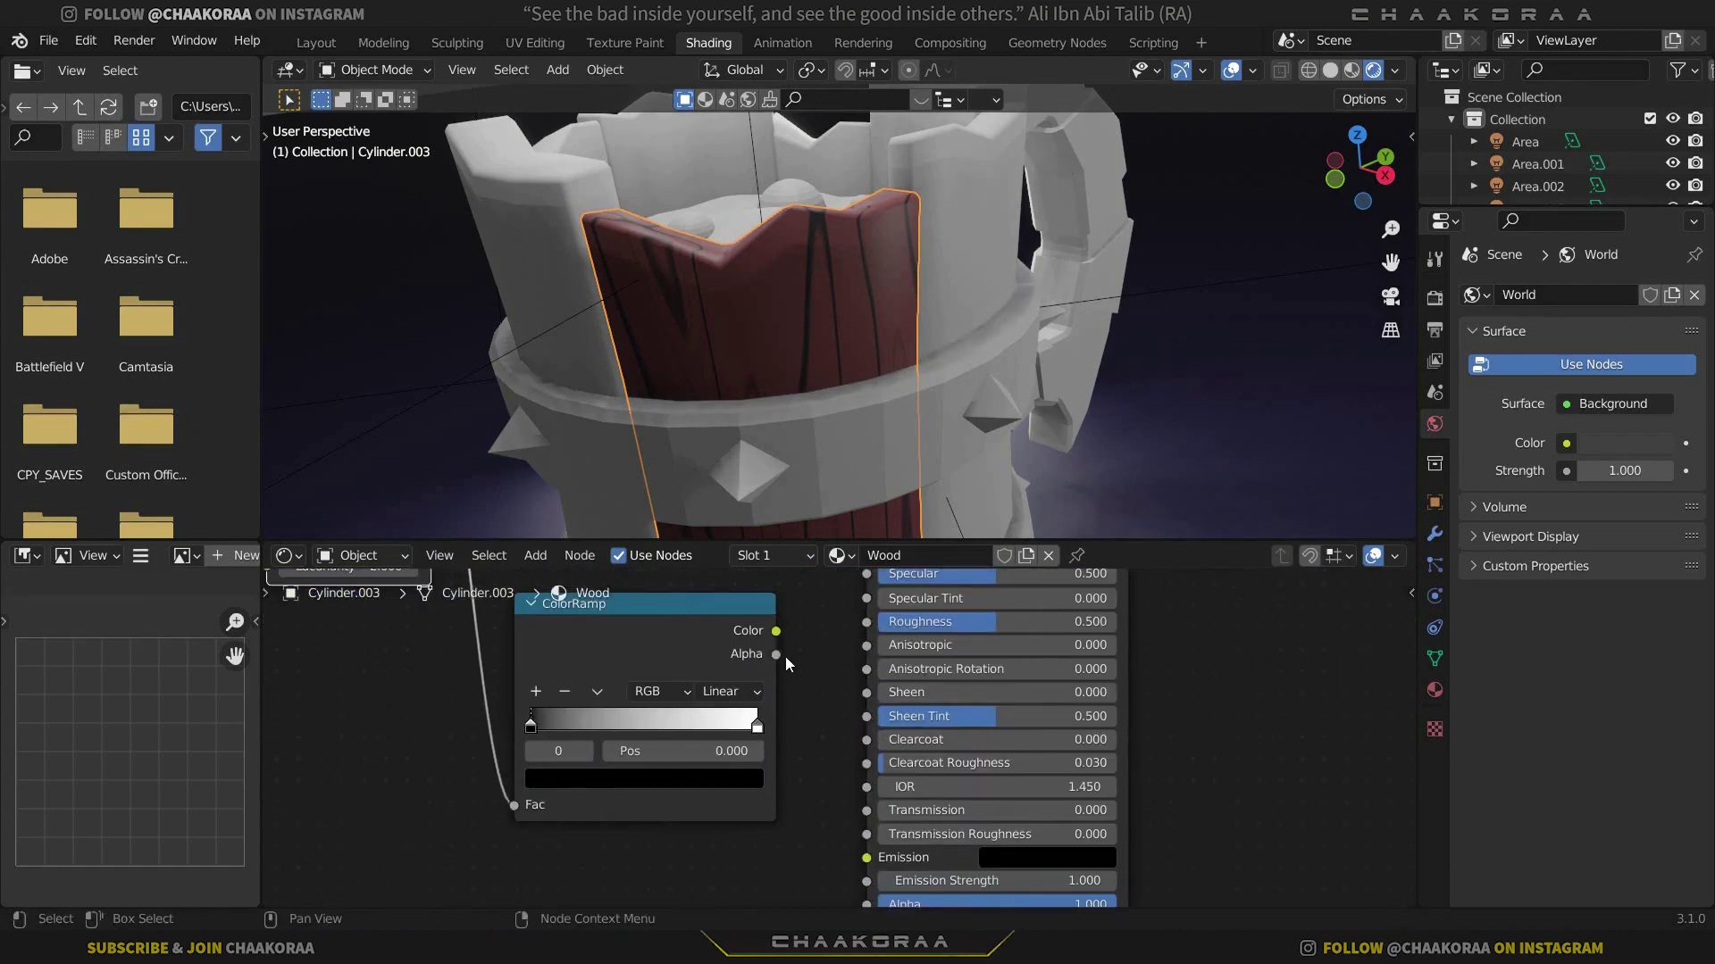
{"action": "middle_click_drag", "start_coordinate": [760, 725], "coordinate": [727, 833]}
{"action": "left_click_drag", "start_coordinate": [743, 738], "coordinate": [836, 734]}
{"action": "middle_click_drag", "start_coordinate": [836, 759], "coordinate": [991, 689]}
Flip the color ramp that drives the Roughness
{"action": "scroll", "coordinate": [743, 750], "scroll_direction": "up", "scroll_amount": 2}
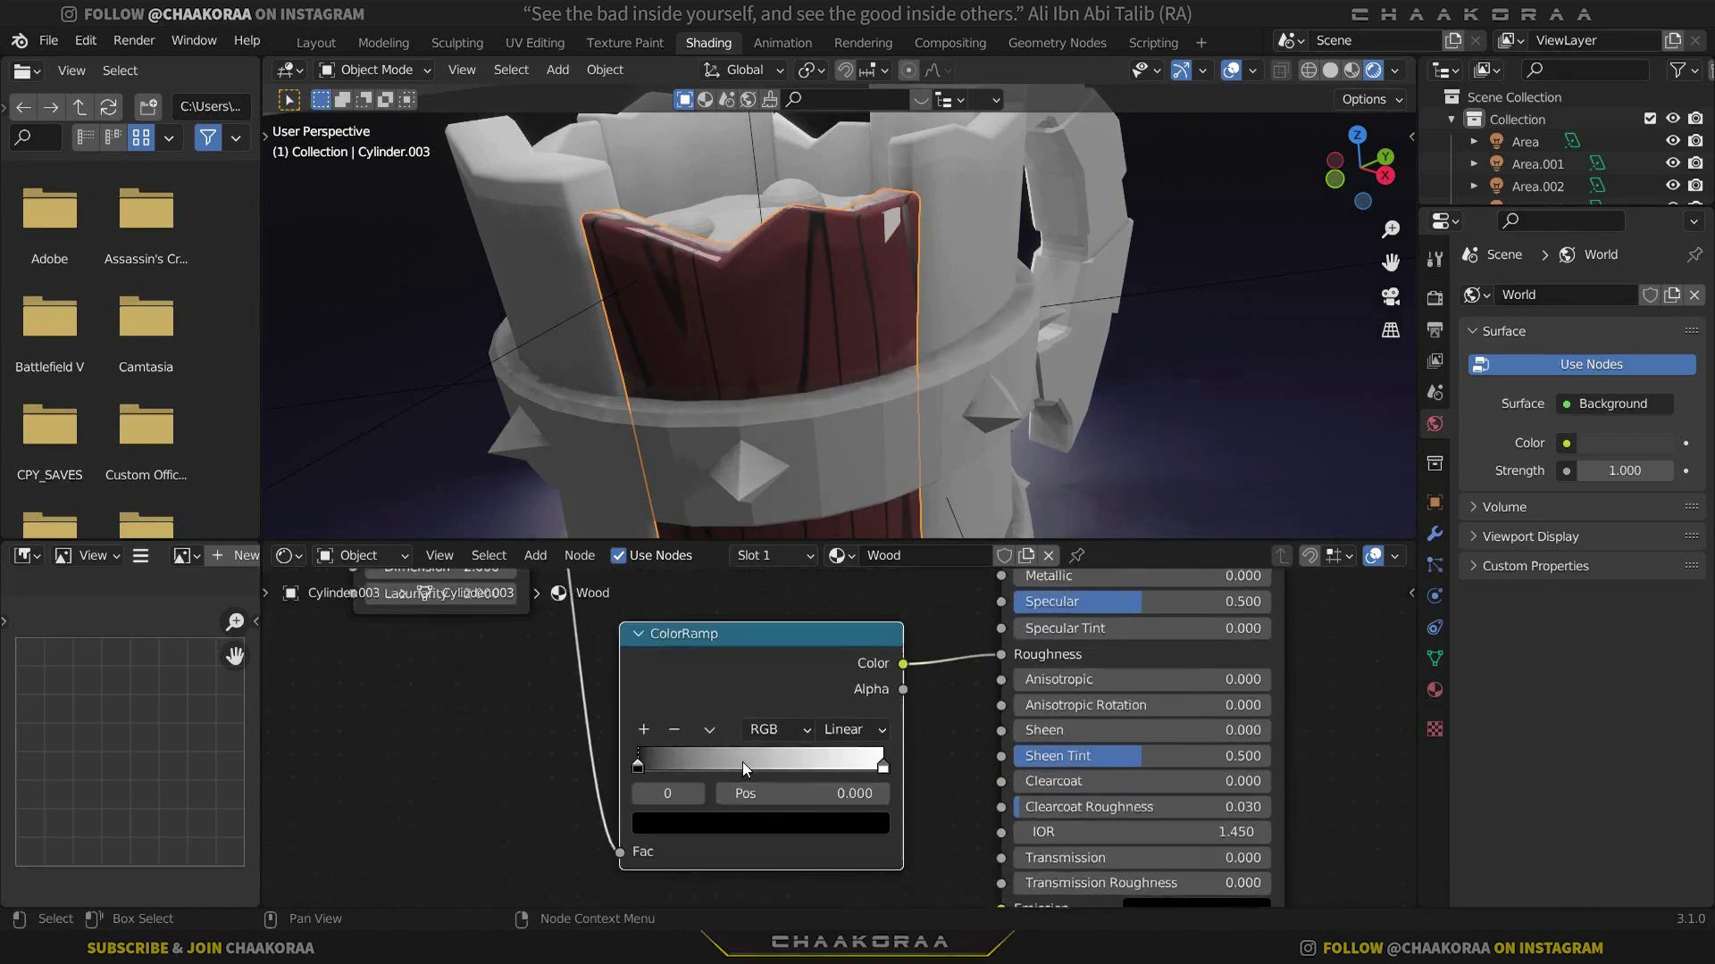
{"action": "left_click", "coordinate": [681, 727]}
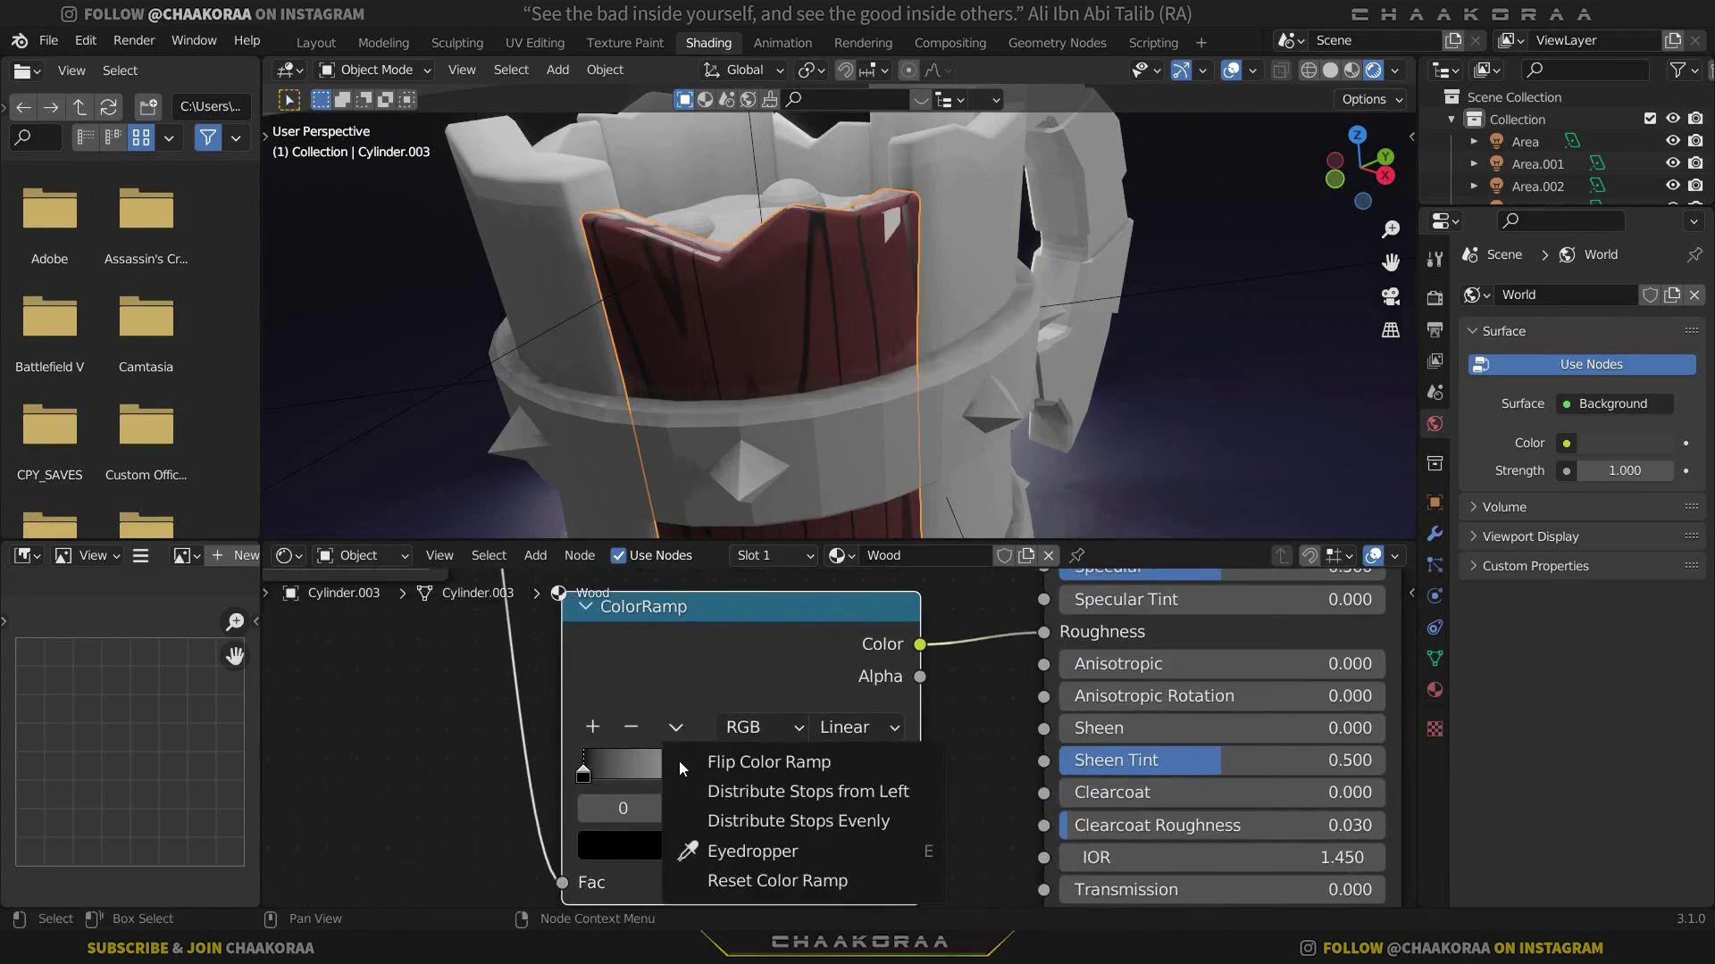
{"action": "left_click", "coordinate": [789, 764]}
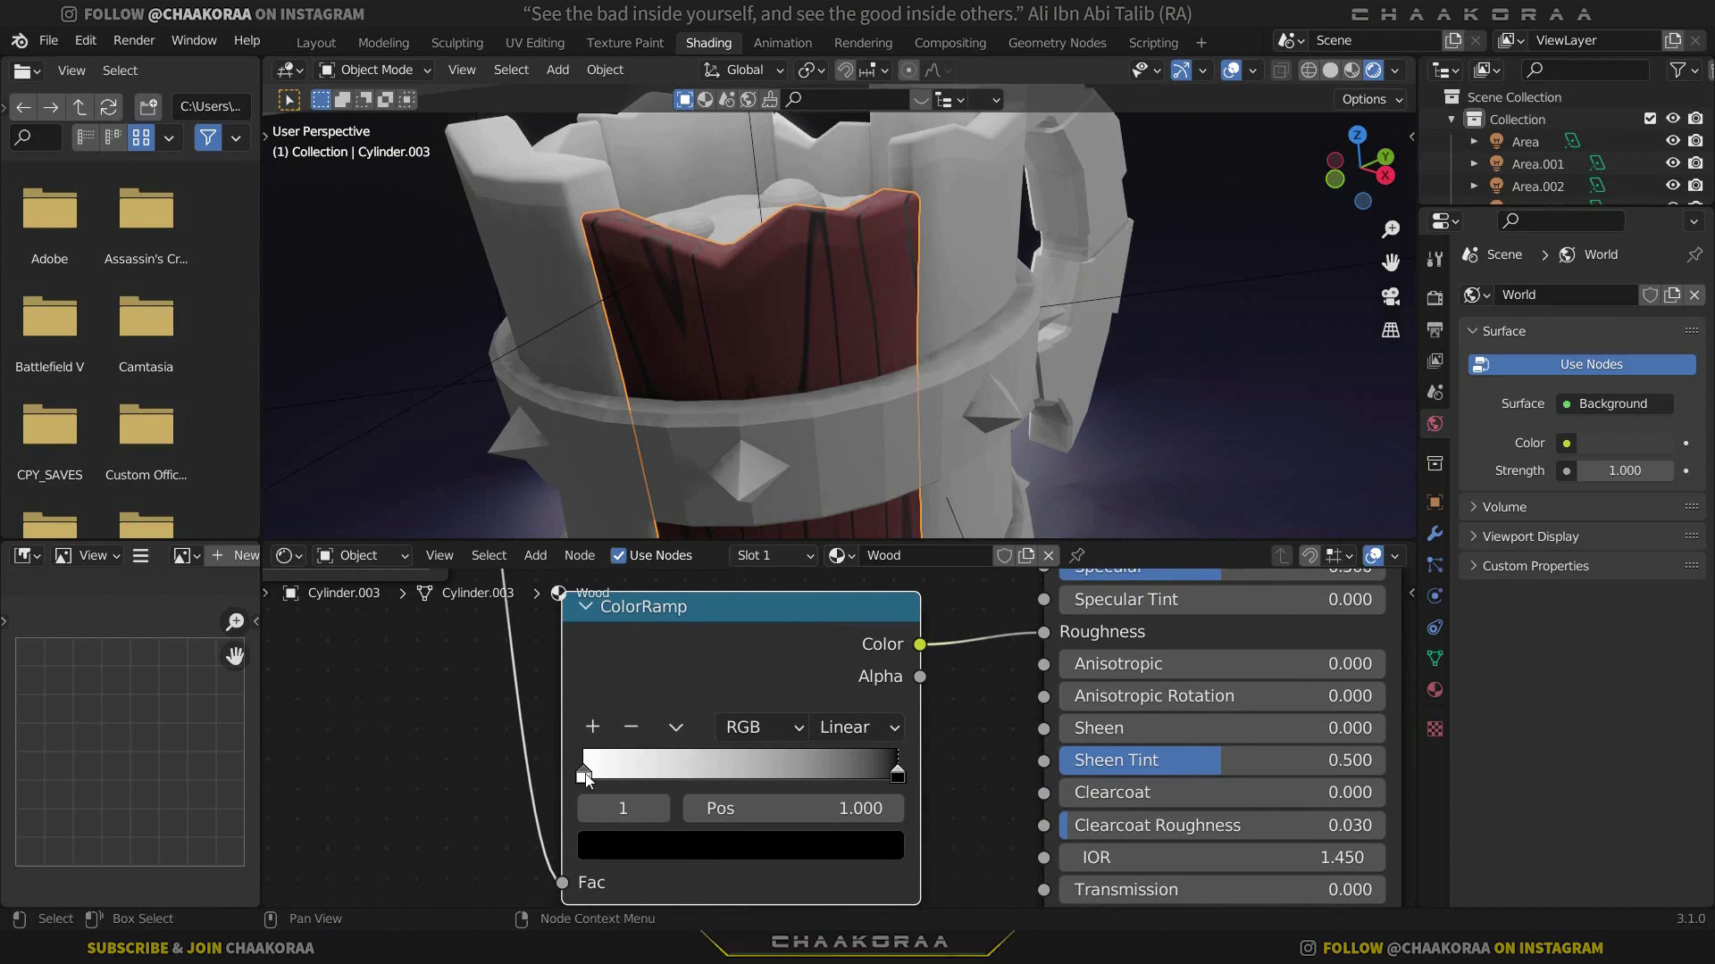
Position the Roughness ColorRamp's white stop at 0.029 and its black stop at 0.589
{"action": "left_click_drag", "start_coordinate": [587, 779], "coordinate": [759, 775]}
{"action": "scroll", "coordinate": [833, 291], "scroll_direction": "up", "scroll_amount": 4}
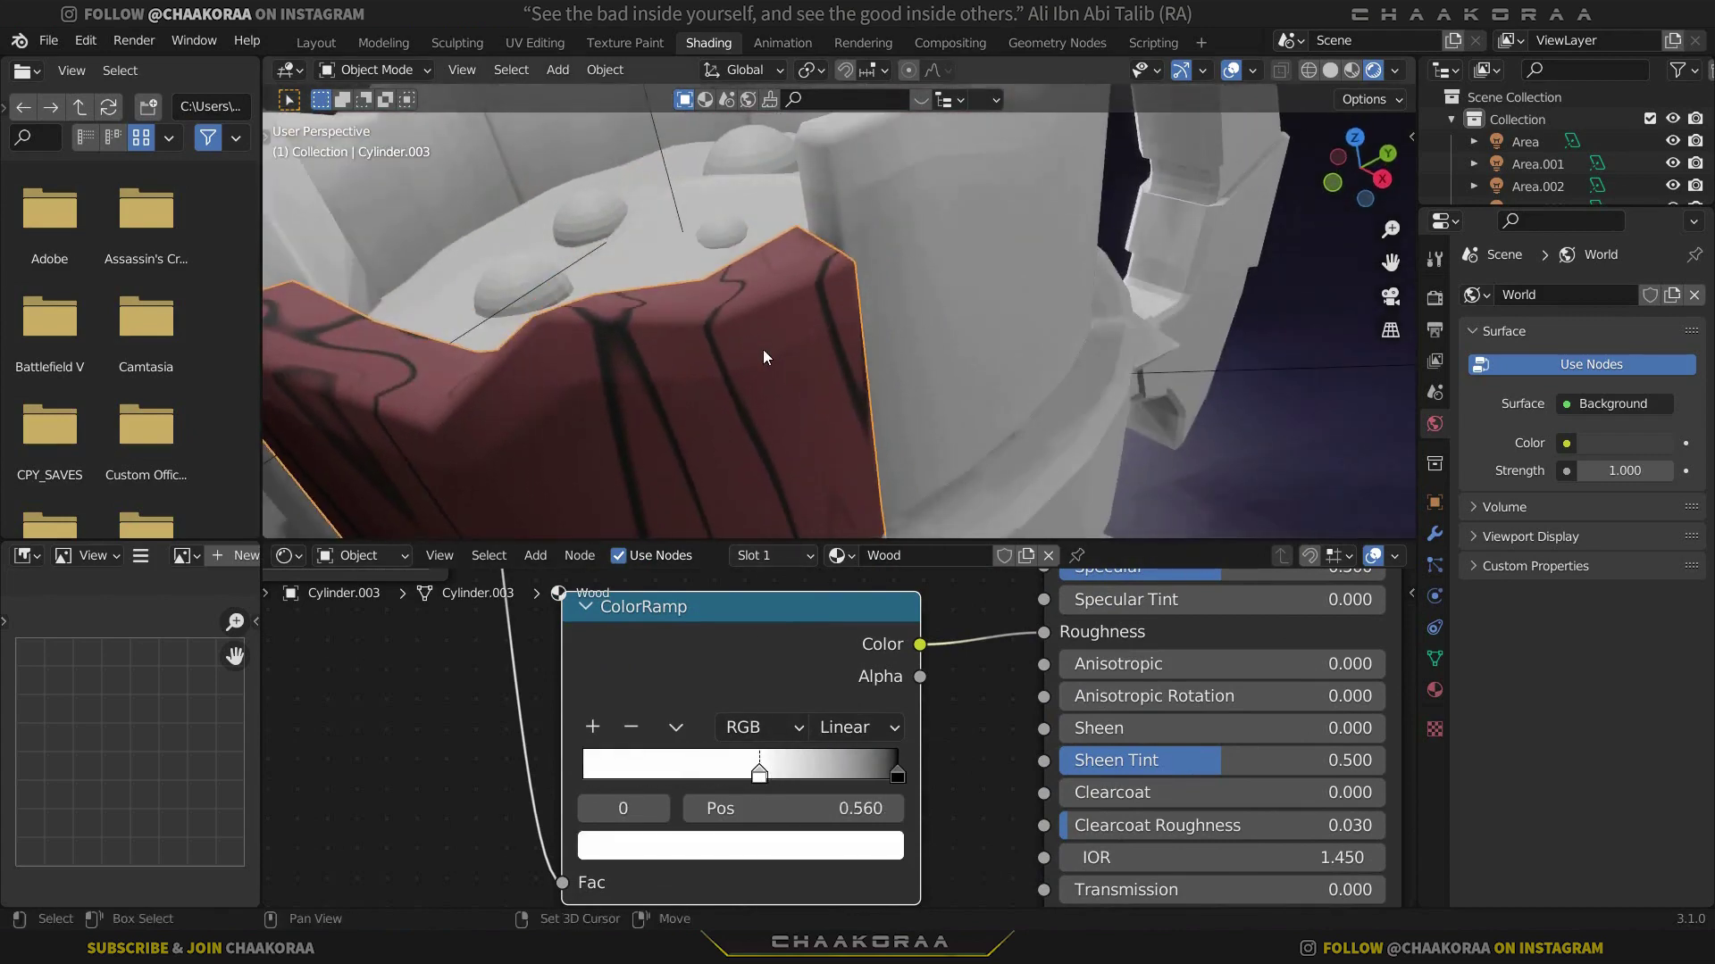
{"action": "middle_click_drag", "start_coordinate": [762, 350], "coordinate": [806, 341], "text": "shift"}
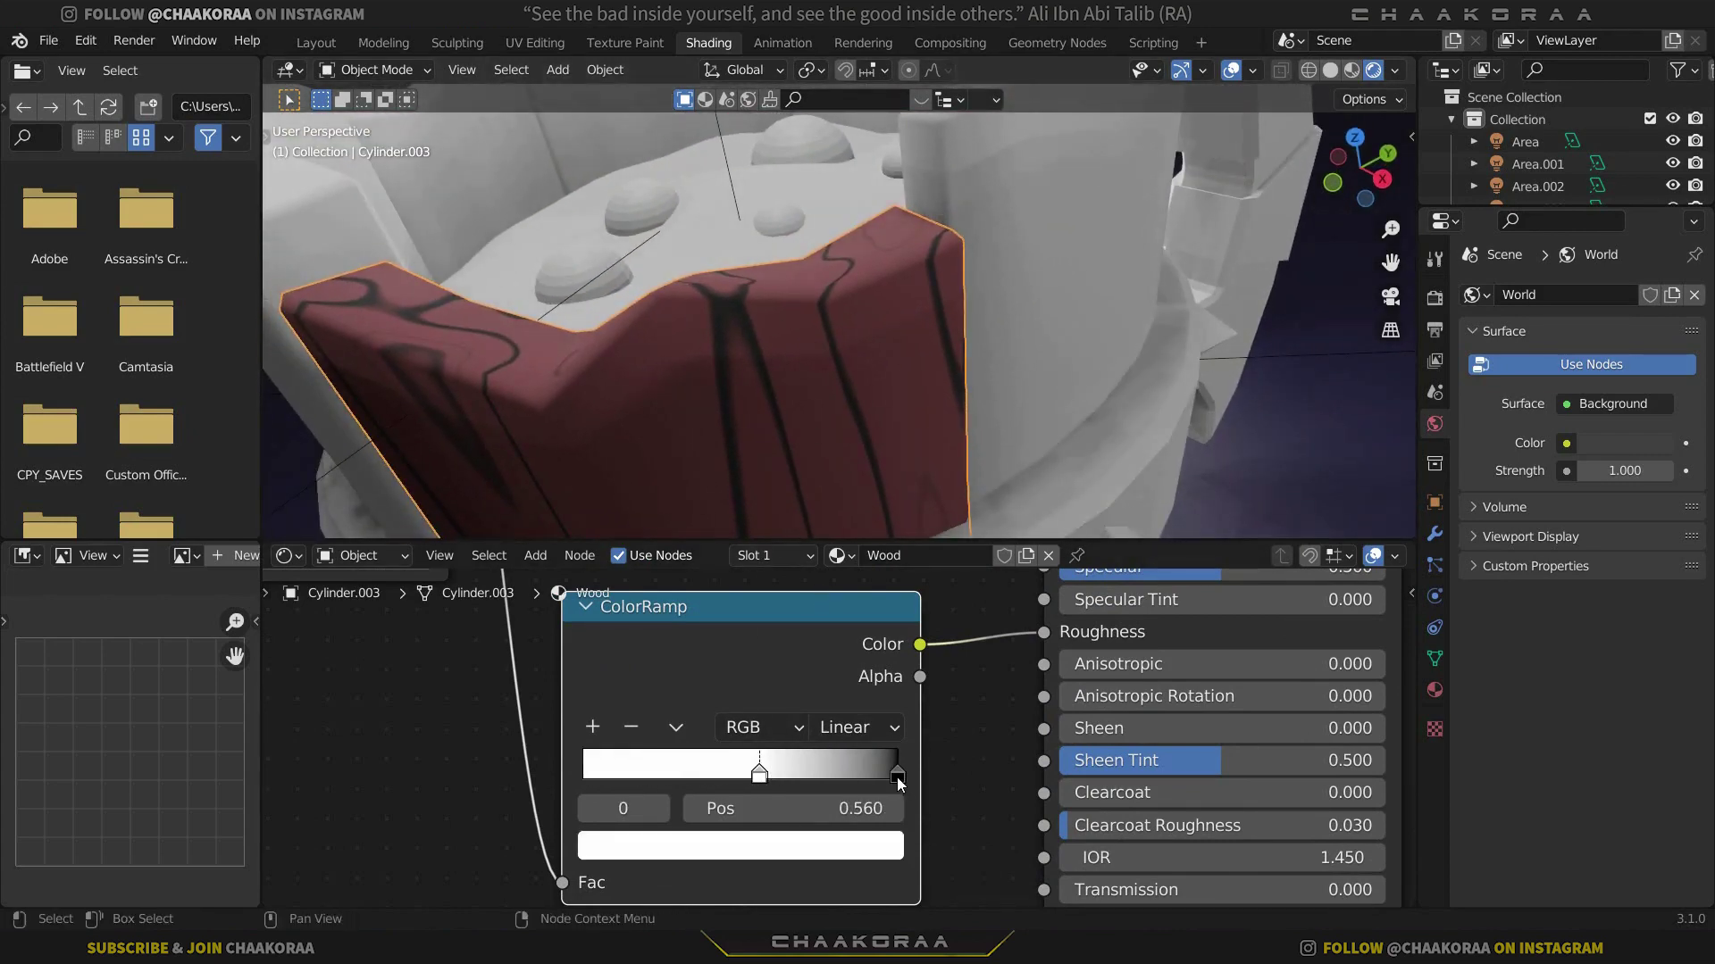
{"action": "left_click_drag", "start_coordinate": [896, 777], "coordinate": [591, 775]}
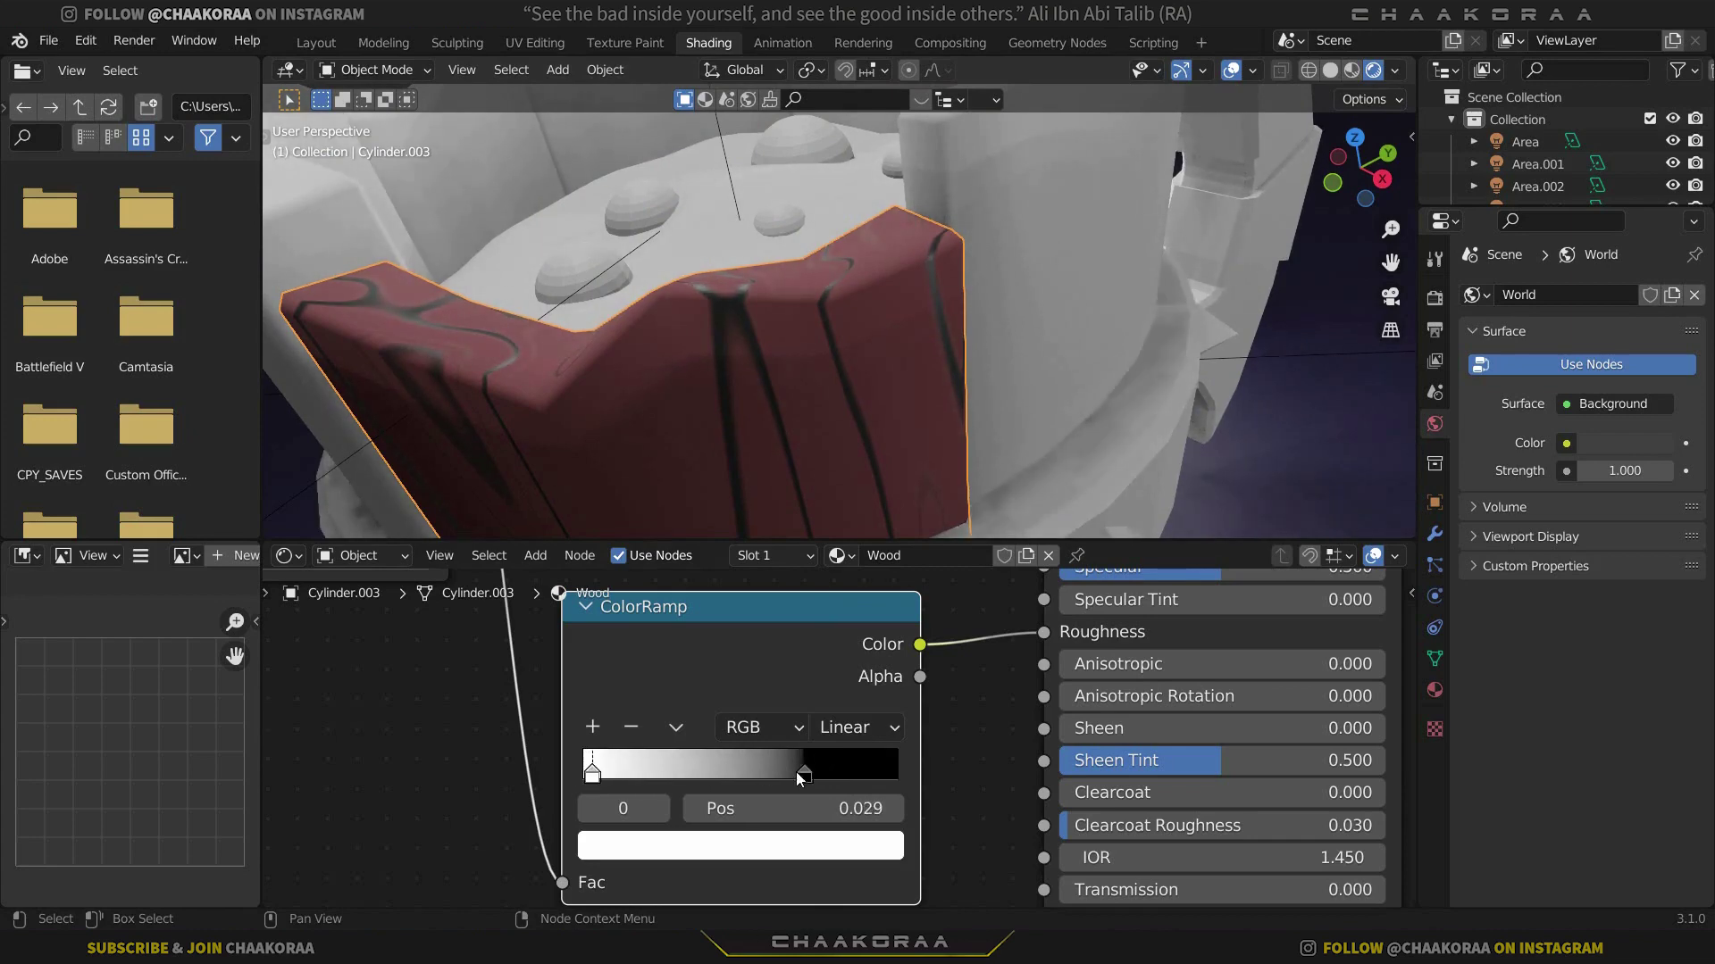
{"action": "left_click_drag", "start_coordinate": [803, 775], "coordinate": [766, 775]}
{"action": "scroll", "coordinate": [563, 375], "scroll_direction": "down", "scroll_amount": 6}
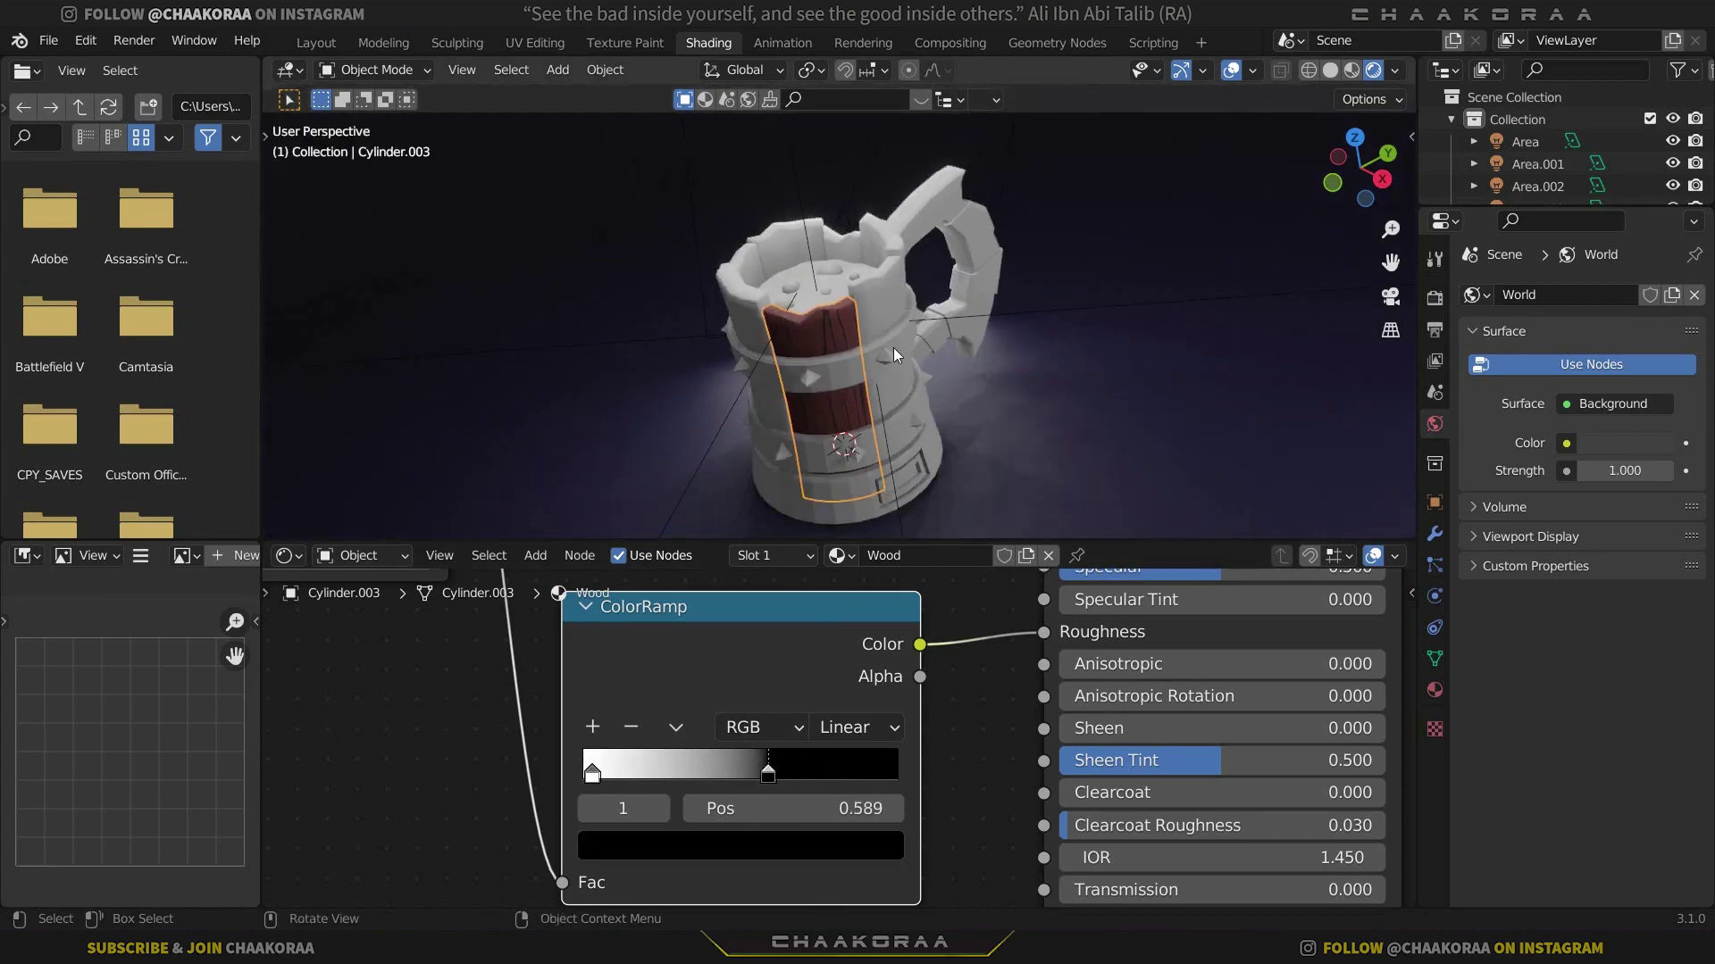
Add a Bump node below the Roughness ColorRamp in the Wood material
{"action": "scroll", "coordinate": [1015, 693], "scroll_direction": "down", "scroll_amount": 6}
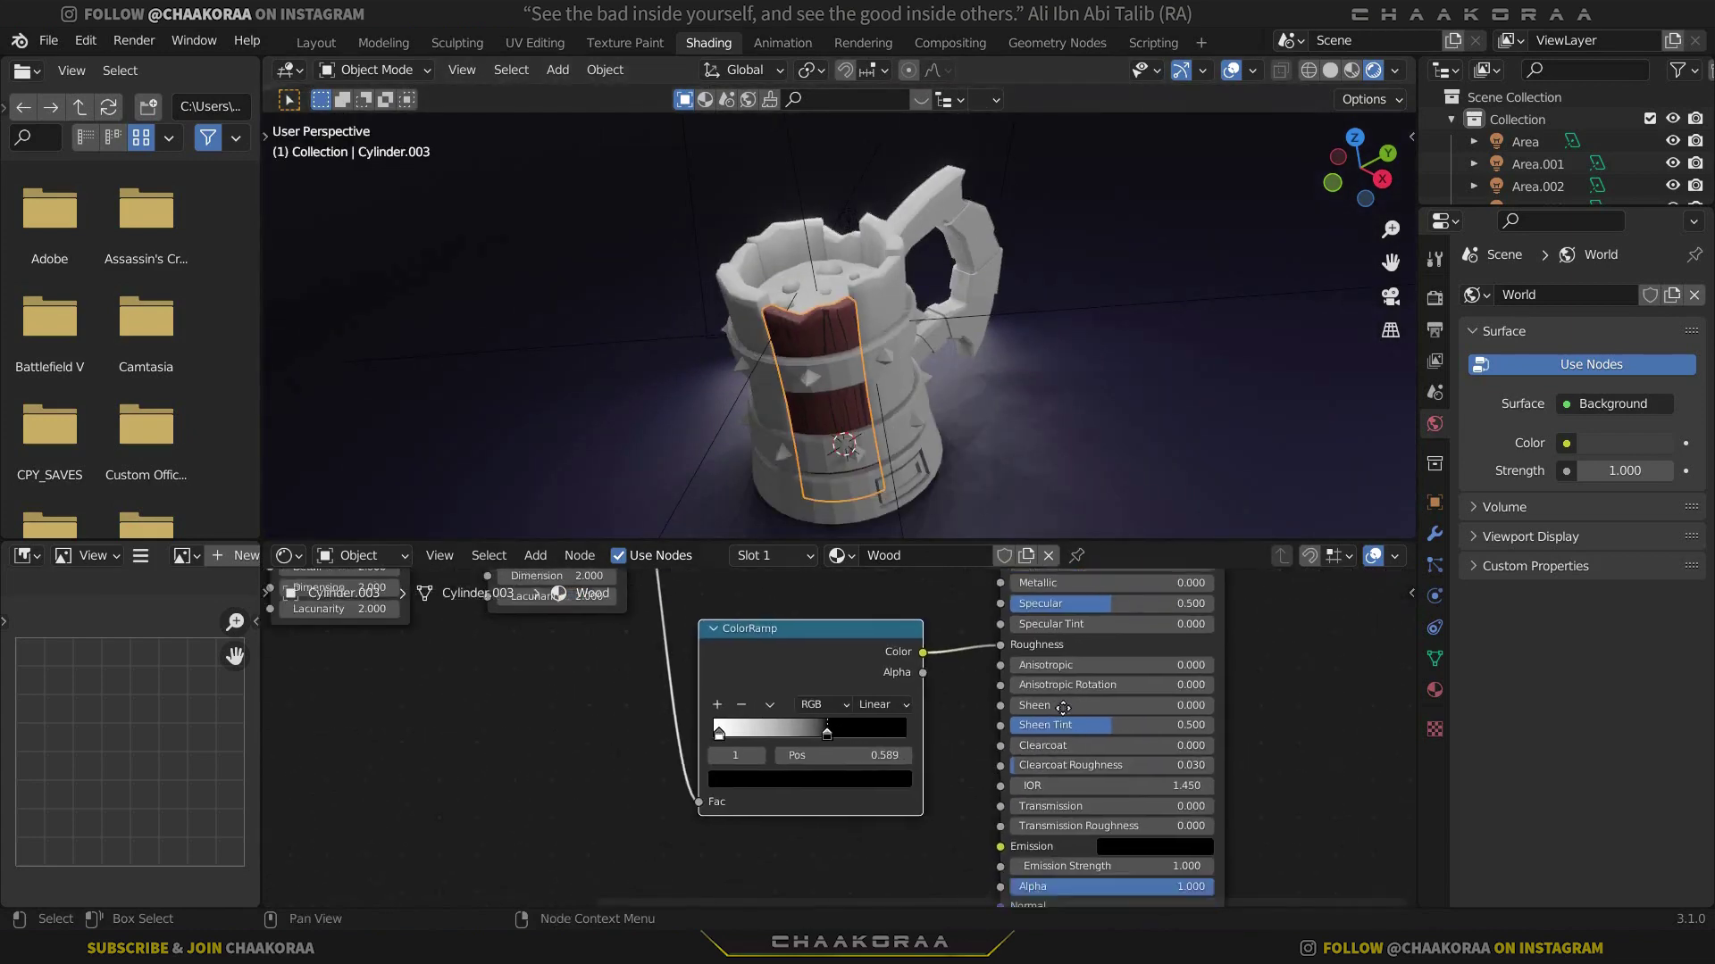
{"action": "key", "text": "shift+a"}
{"action": "left_click", "coordinate": [869, 671]}
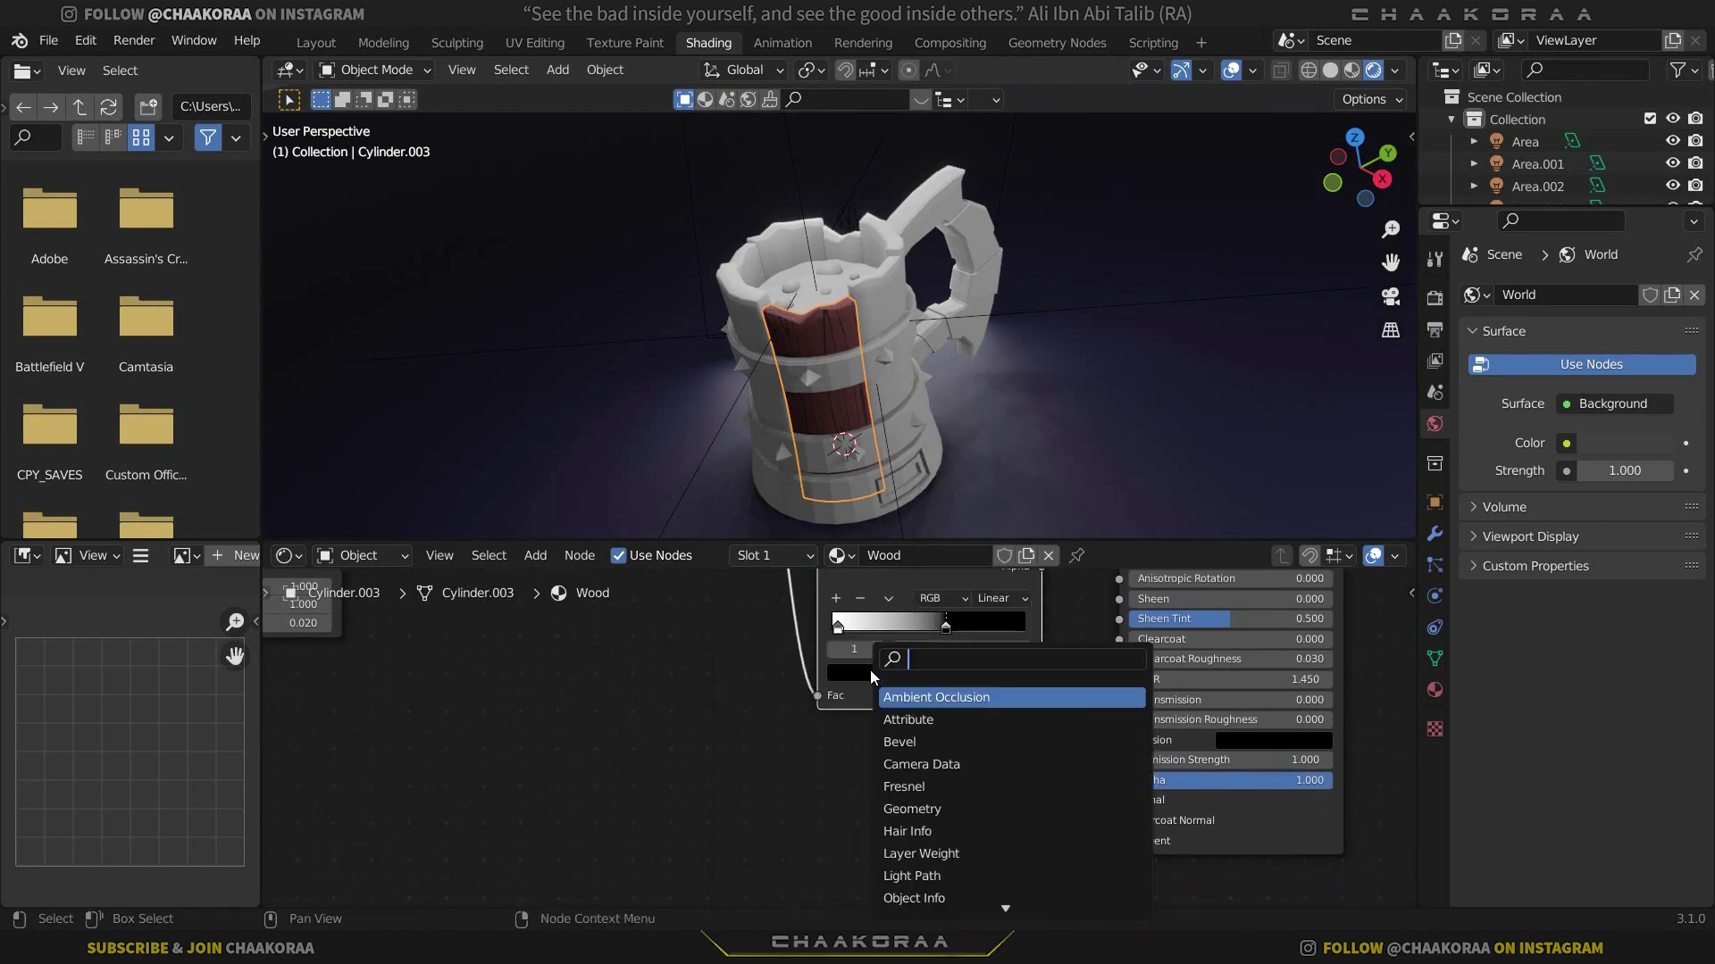
{"action": "type", "text": "bu"}
{"action": "key", "text": "Return"}
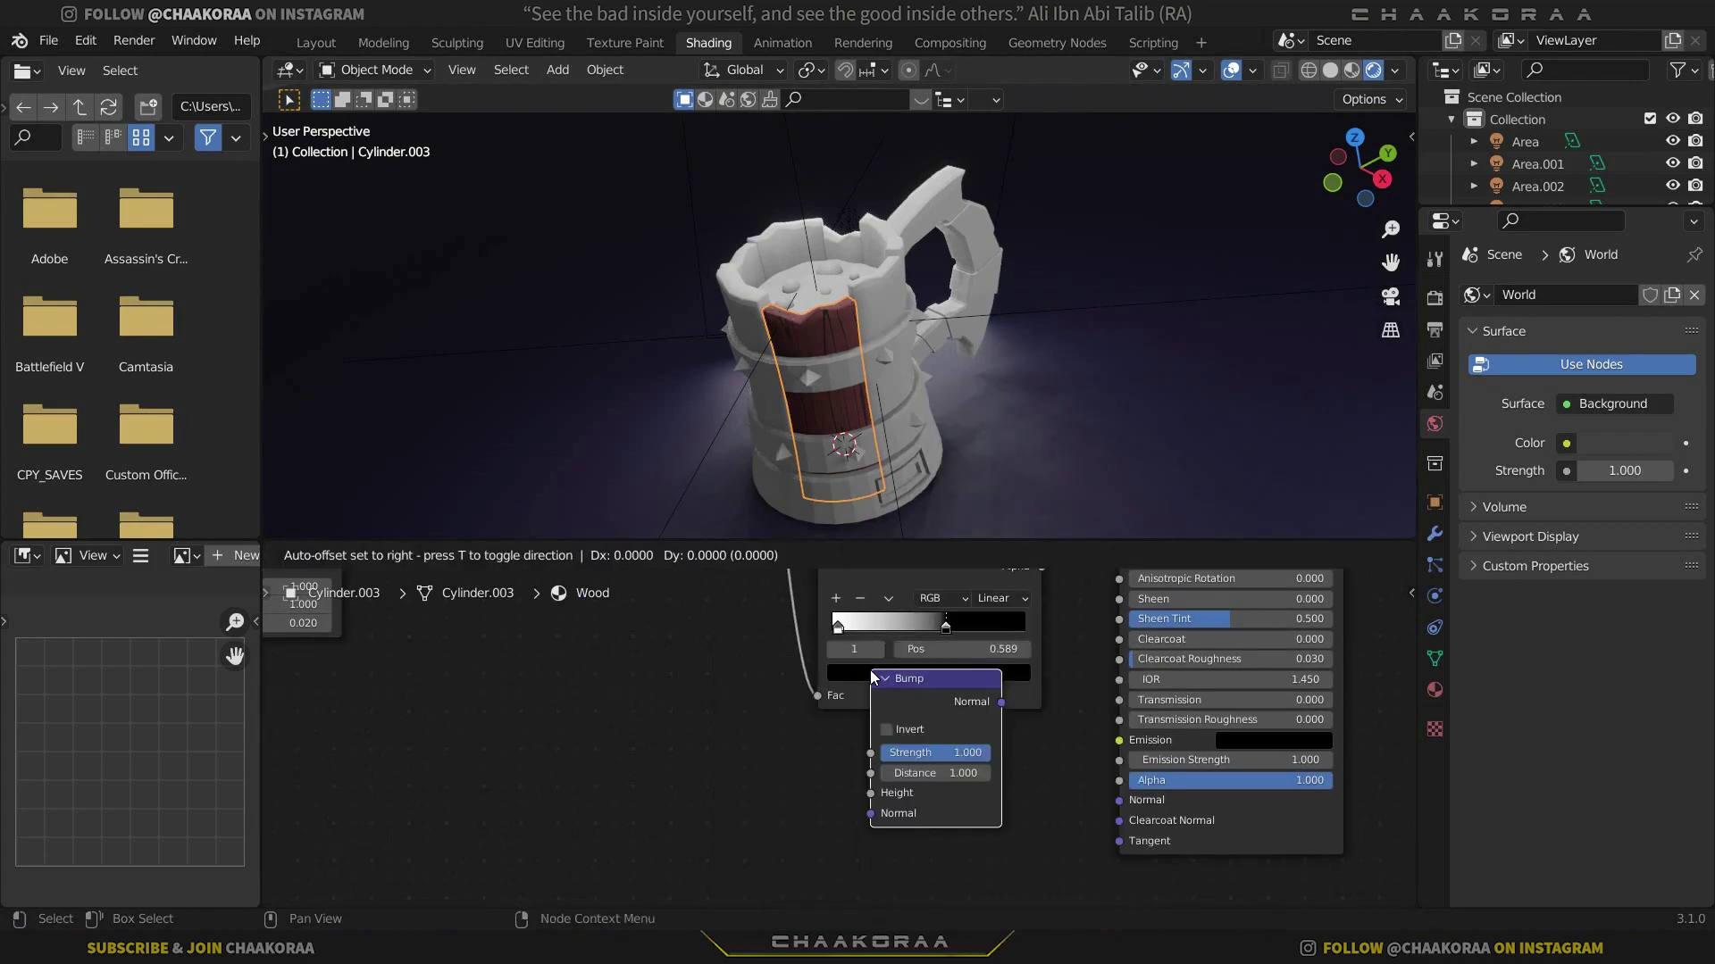
{"action": "left_click", "coordinate": [961, 764]}
Connect the second Musgrave Texture's Height to the Bump node's Height, and the Bump's Normal to the Principled BSDF's Normal
{"action": "scroll", "coordinate": [961, 765], "scroll_direction": "down", "scroll_amount": 4}
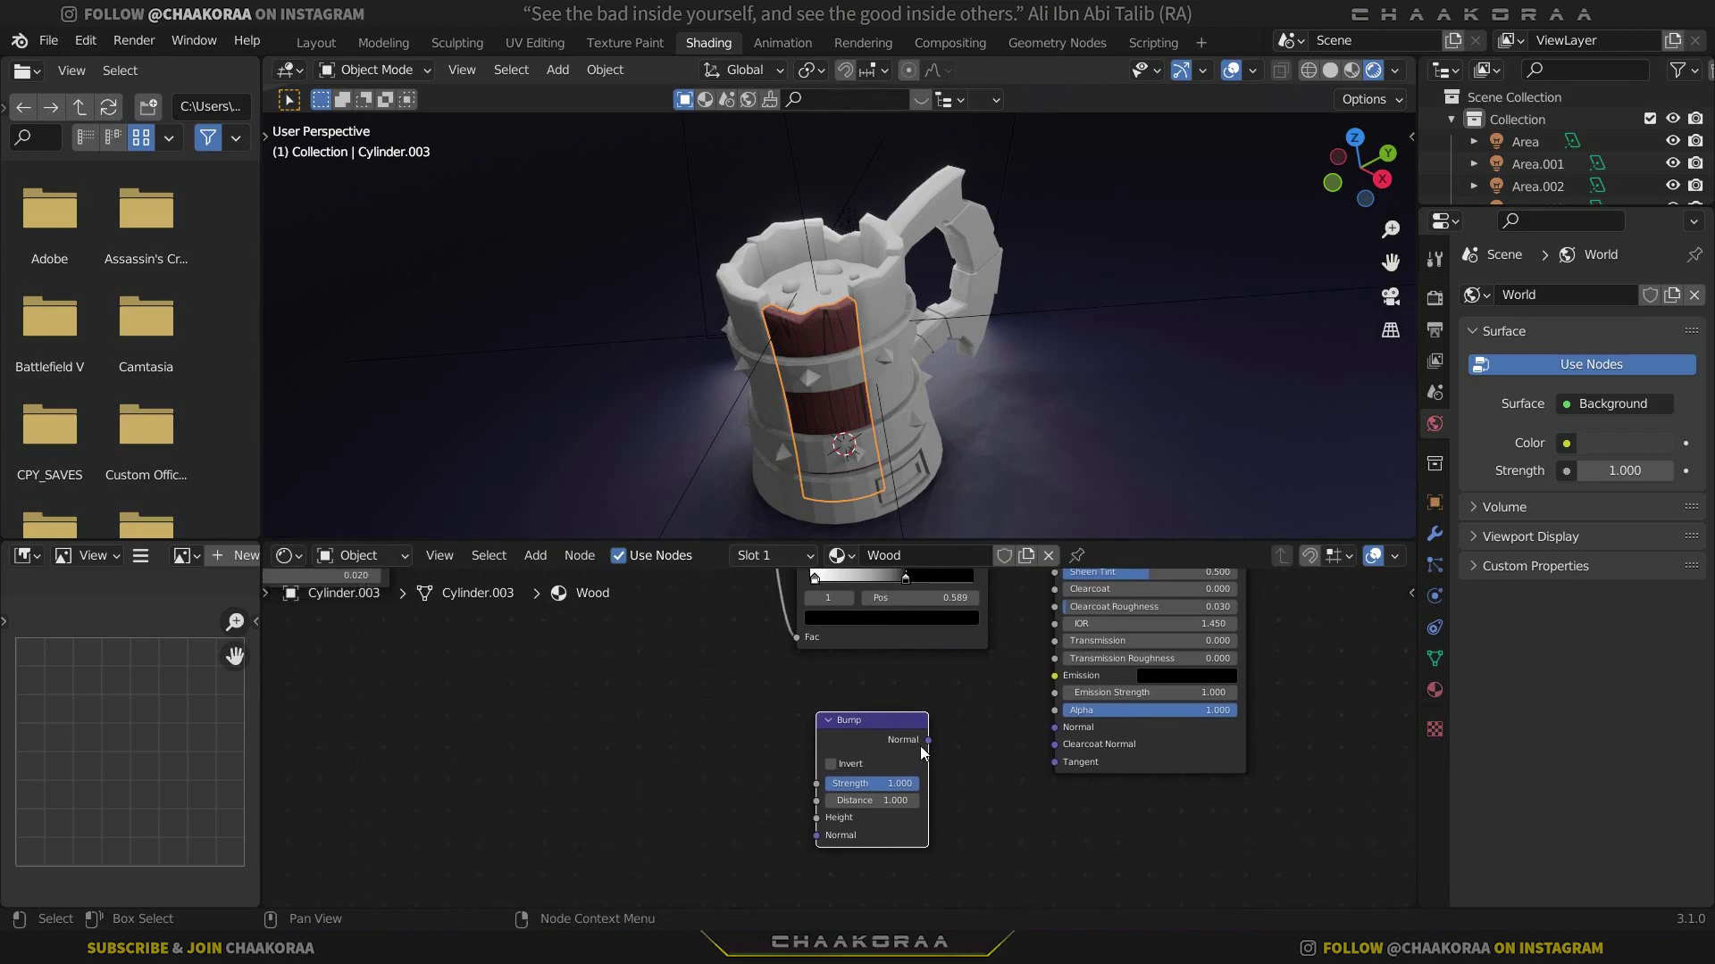
{"action": "scroll", "coordinate": [871, 666], "scroll_direction": "down", "scroll_amount": 2}
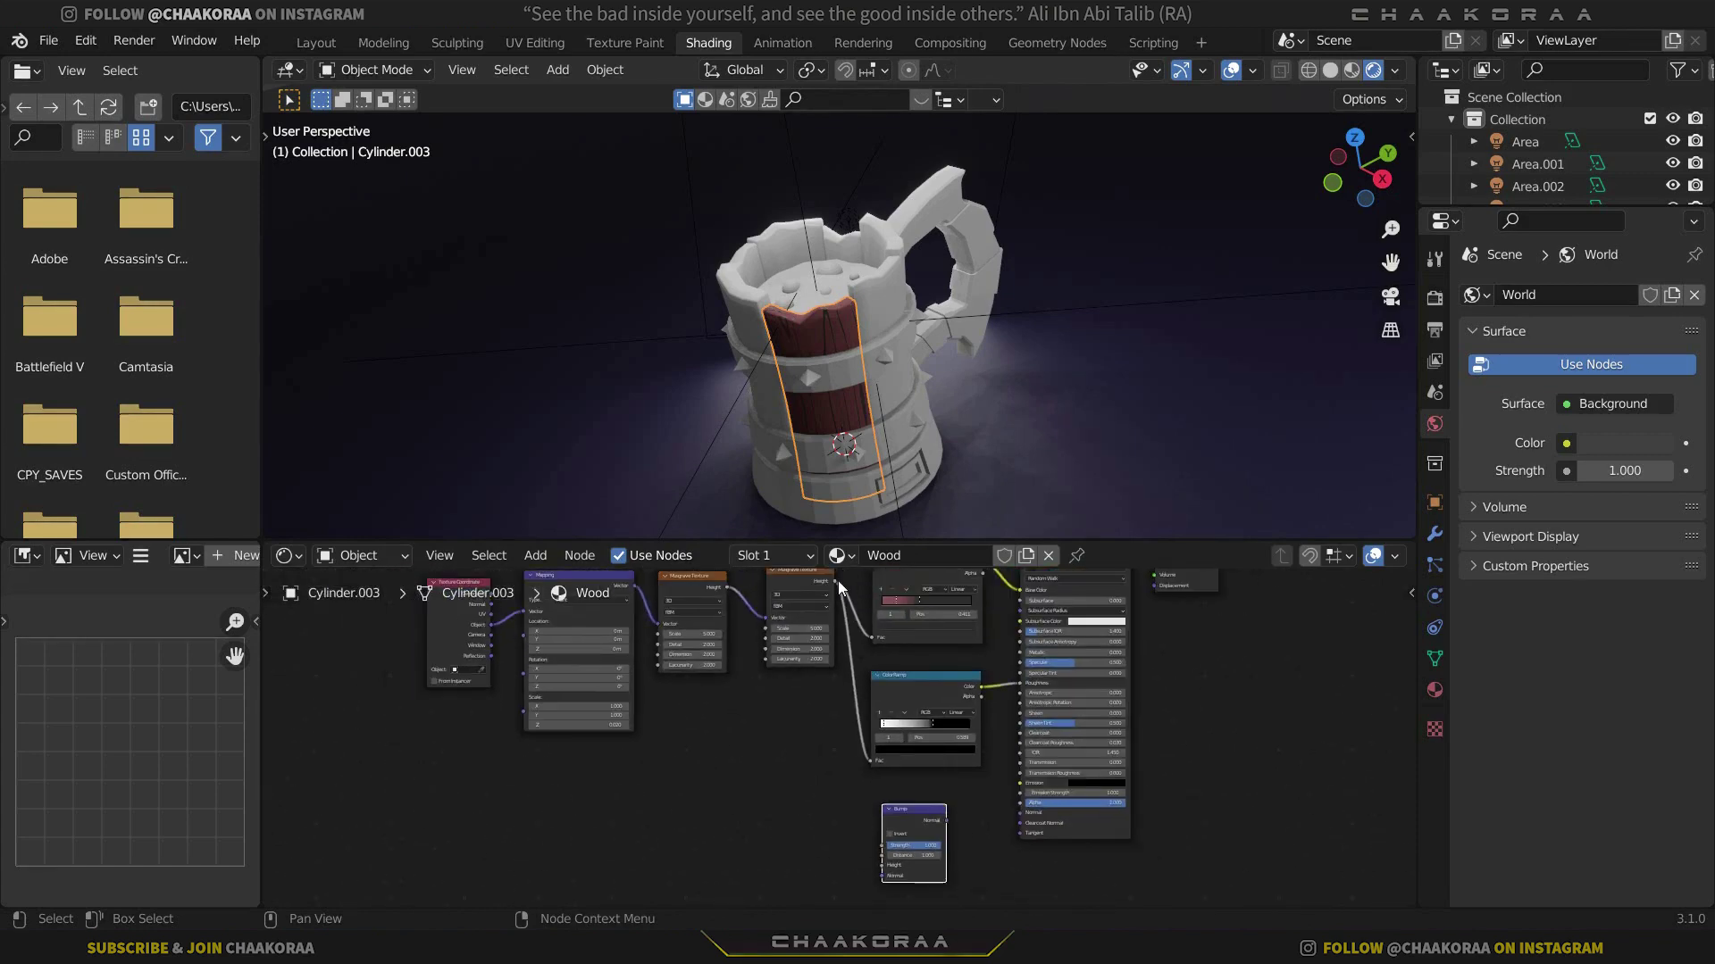
{"action": "left_click_drag", "start_coordinate": [837, 582], "coordinate": [883, 850]}
{"action": "scroll", "coordinate": [962, 838], "scroll_direction": "up", "scroll_amount": 5}
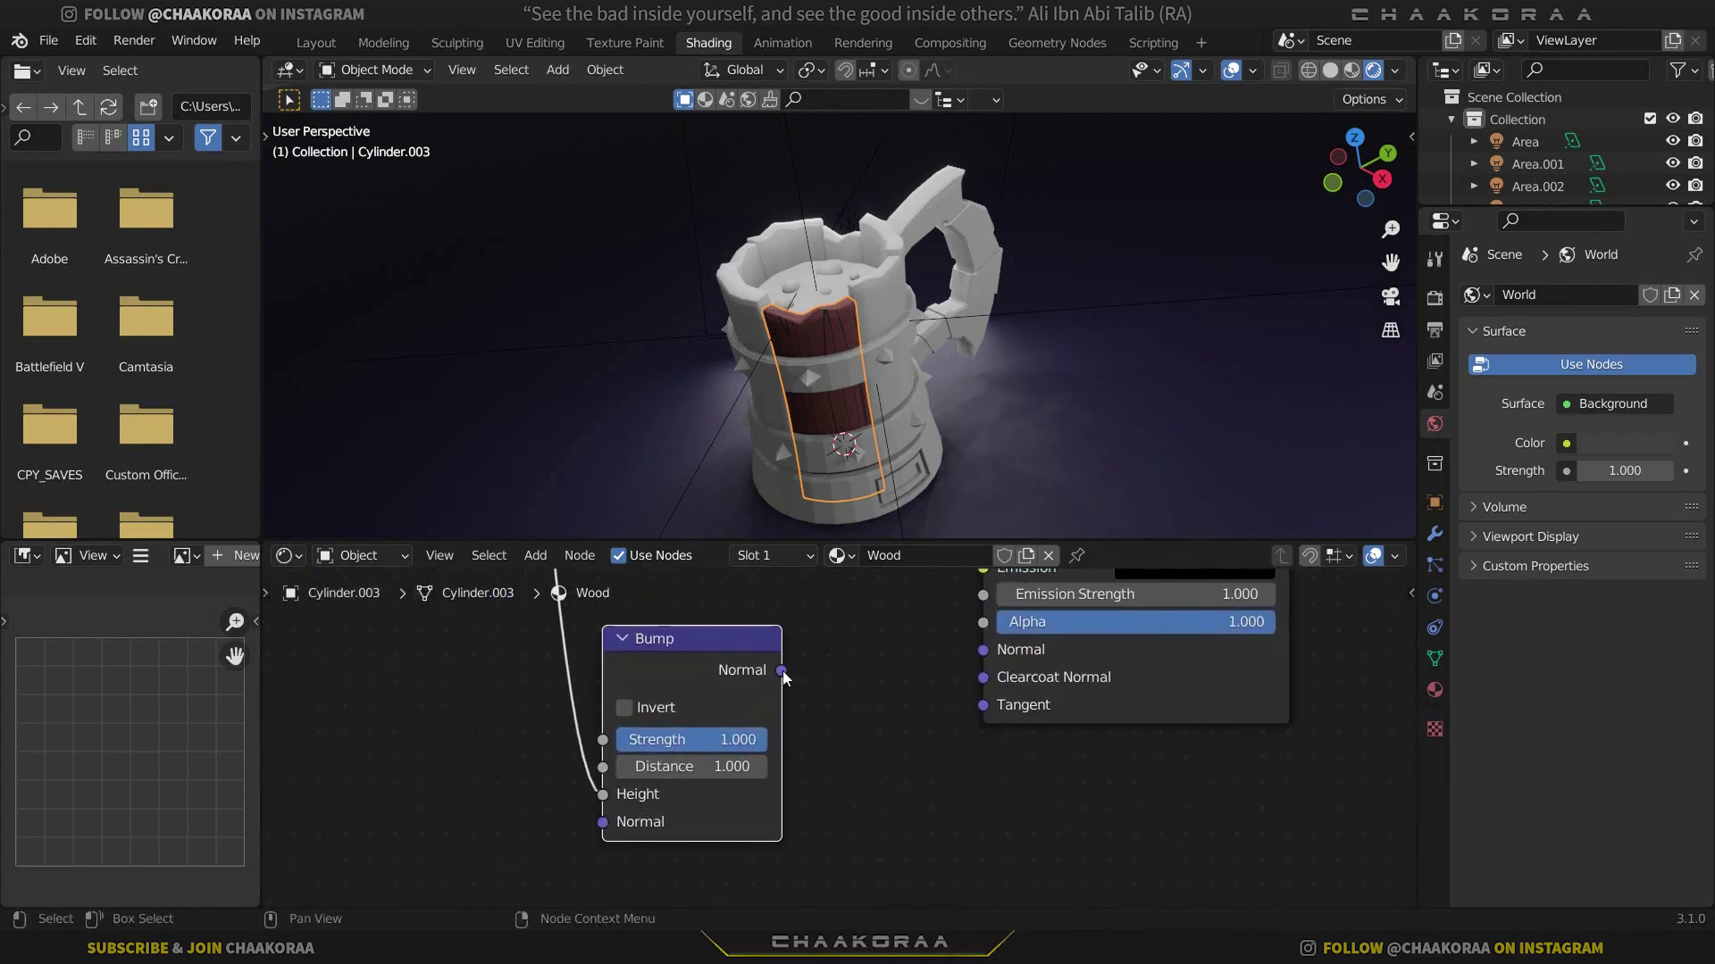
{"action": "left_click_drag", "start_coordinate": [782, 672], "coordinate": [983, 650]}
Invert the Bump node and inspect the wood grain on the plank up close
{"action": "scroll", "coordinate": [868, 457], "scroll_direction": "up", "scroll_amount": 3}
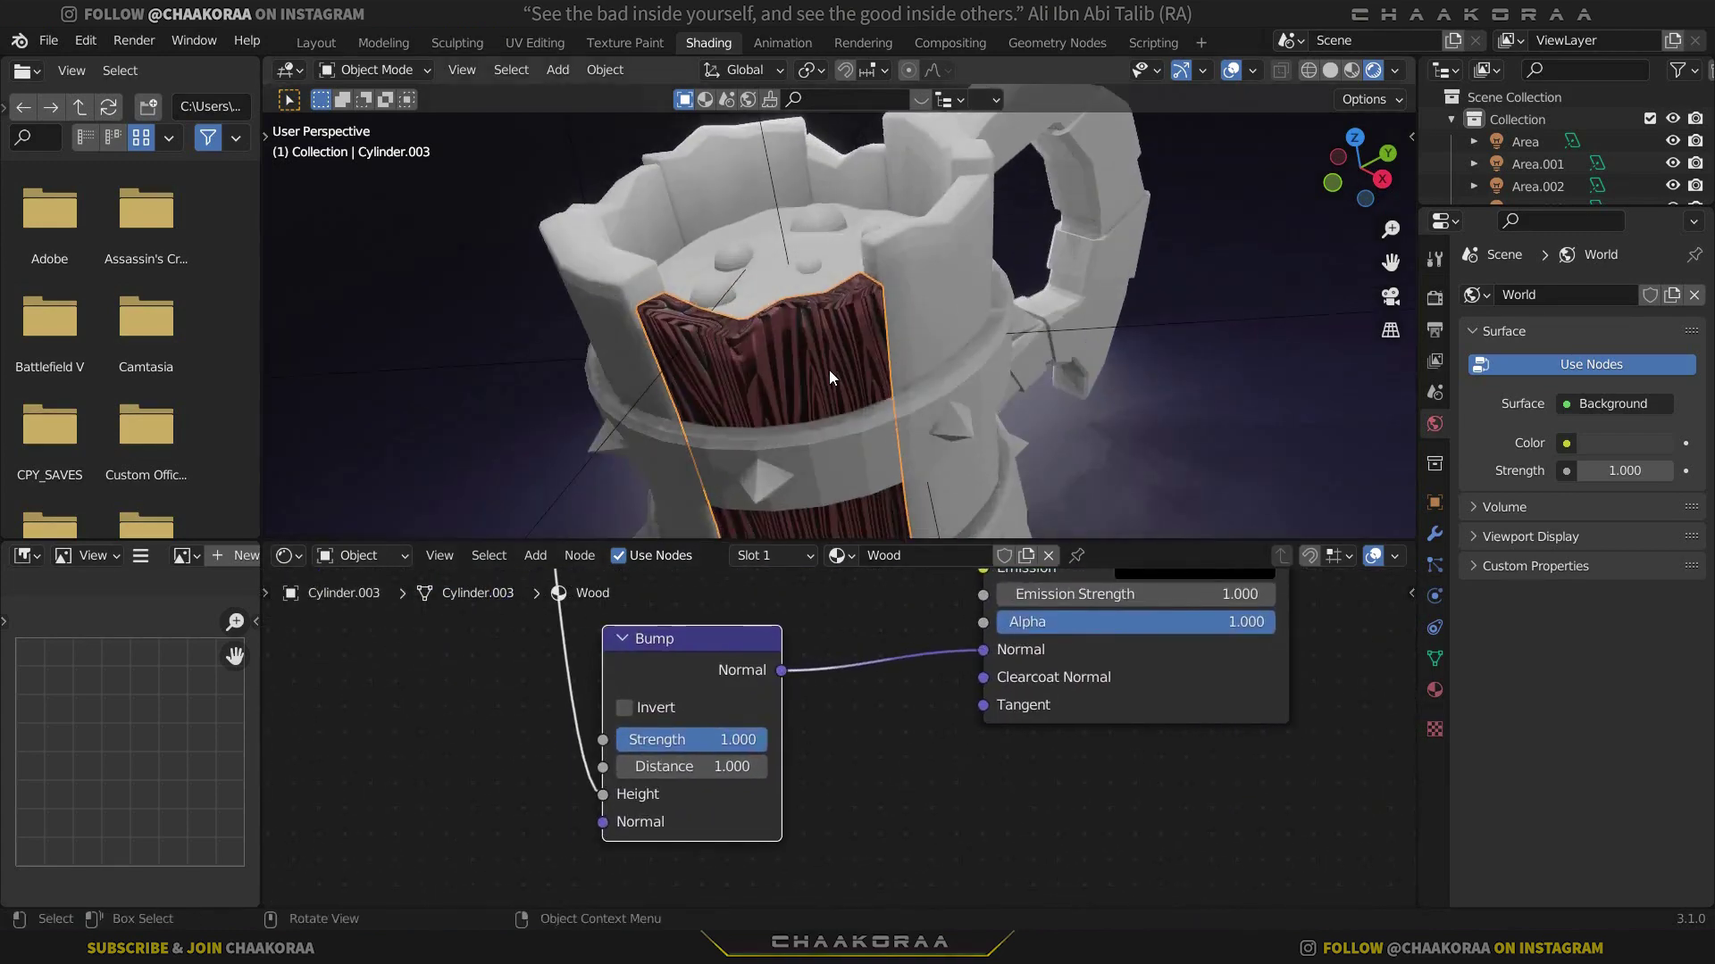
{"action": "mouse_move", "coordinate": [829, 369]}
{"action": "middle_mouse_down"}
{"action": "mouse_move", "coordinate": [663, 357]}
{"action": "mouse_move", "coordinate": [805, 368]}
{"action": "mouse_move", "coordinate": [768, 560]}
{"action": "middle_mouse_up"}
{"action": "left_click", "coordinate": [624, 707]}
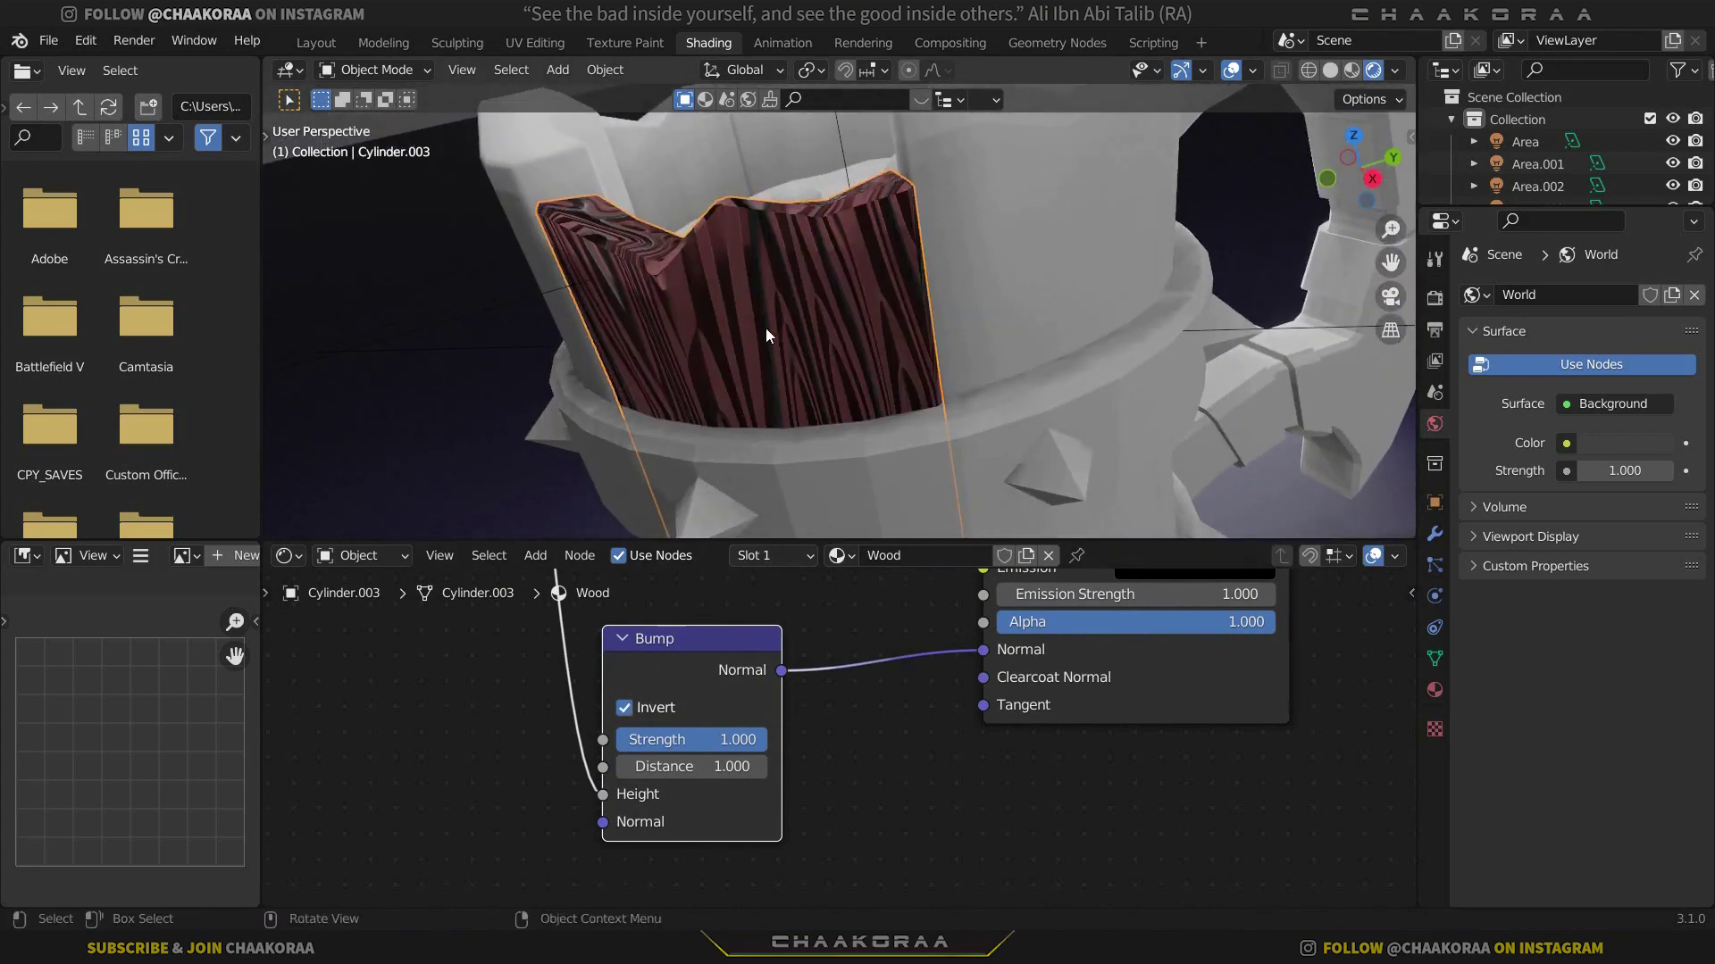
{"action": "middle_click_drag", "start_coordinate": [764, 329], "coordinate": [587, 346]}
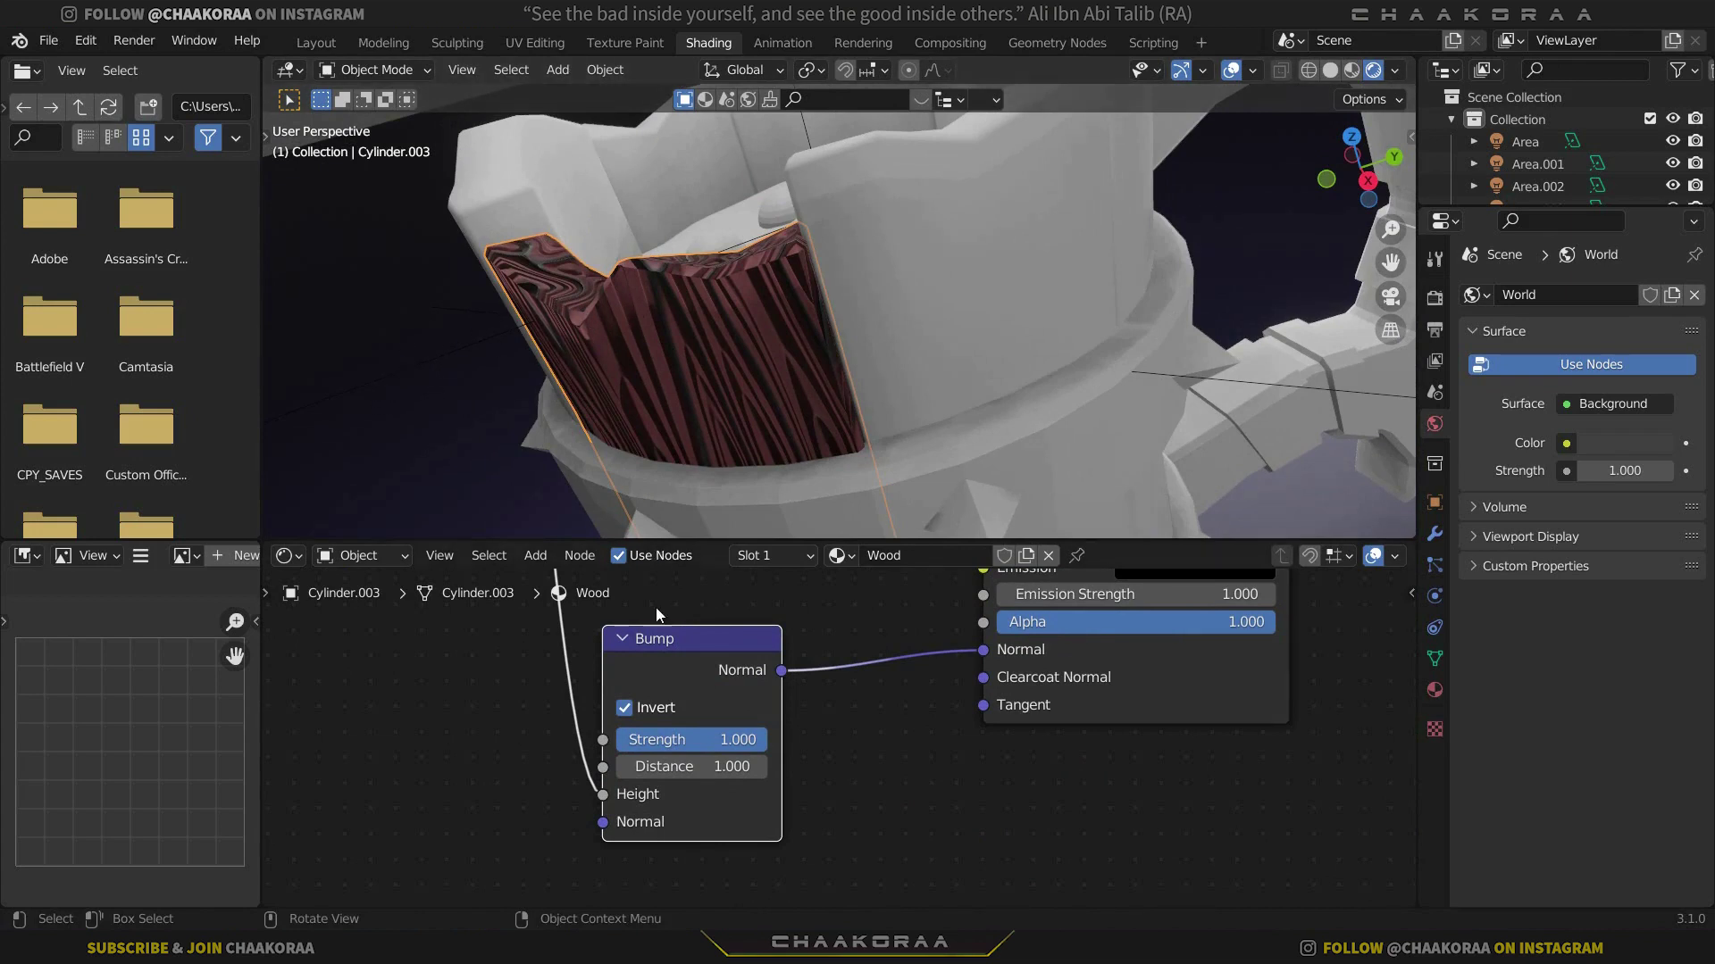
Reduce the Bump node's Strength to 0.080 while checking the grain on the plank
{"action": "left_click_drag", "start_coordinate": [732, 740], "coordinate": [613, 740]}
{"action": "middle_click_drag", "start_coordinate": [721, 292], "coordinate": [711, 375]}
{"action": "left_click_drag", "start_coordinate": [705, 740], "coordinate": [689, 740]}
{"action": "scroll", "coordinate": [864, 348], "scroll_direction": "down", "scroll_amount": 4}
{"action": "middle_click_drag", "start_coordinate": [912, 341], "coordinate": [950, 334]}
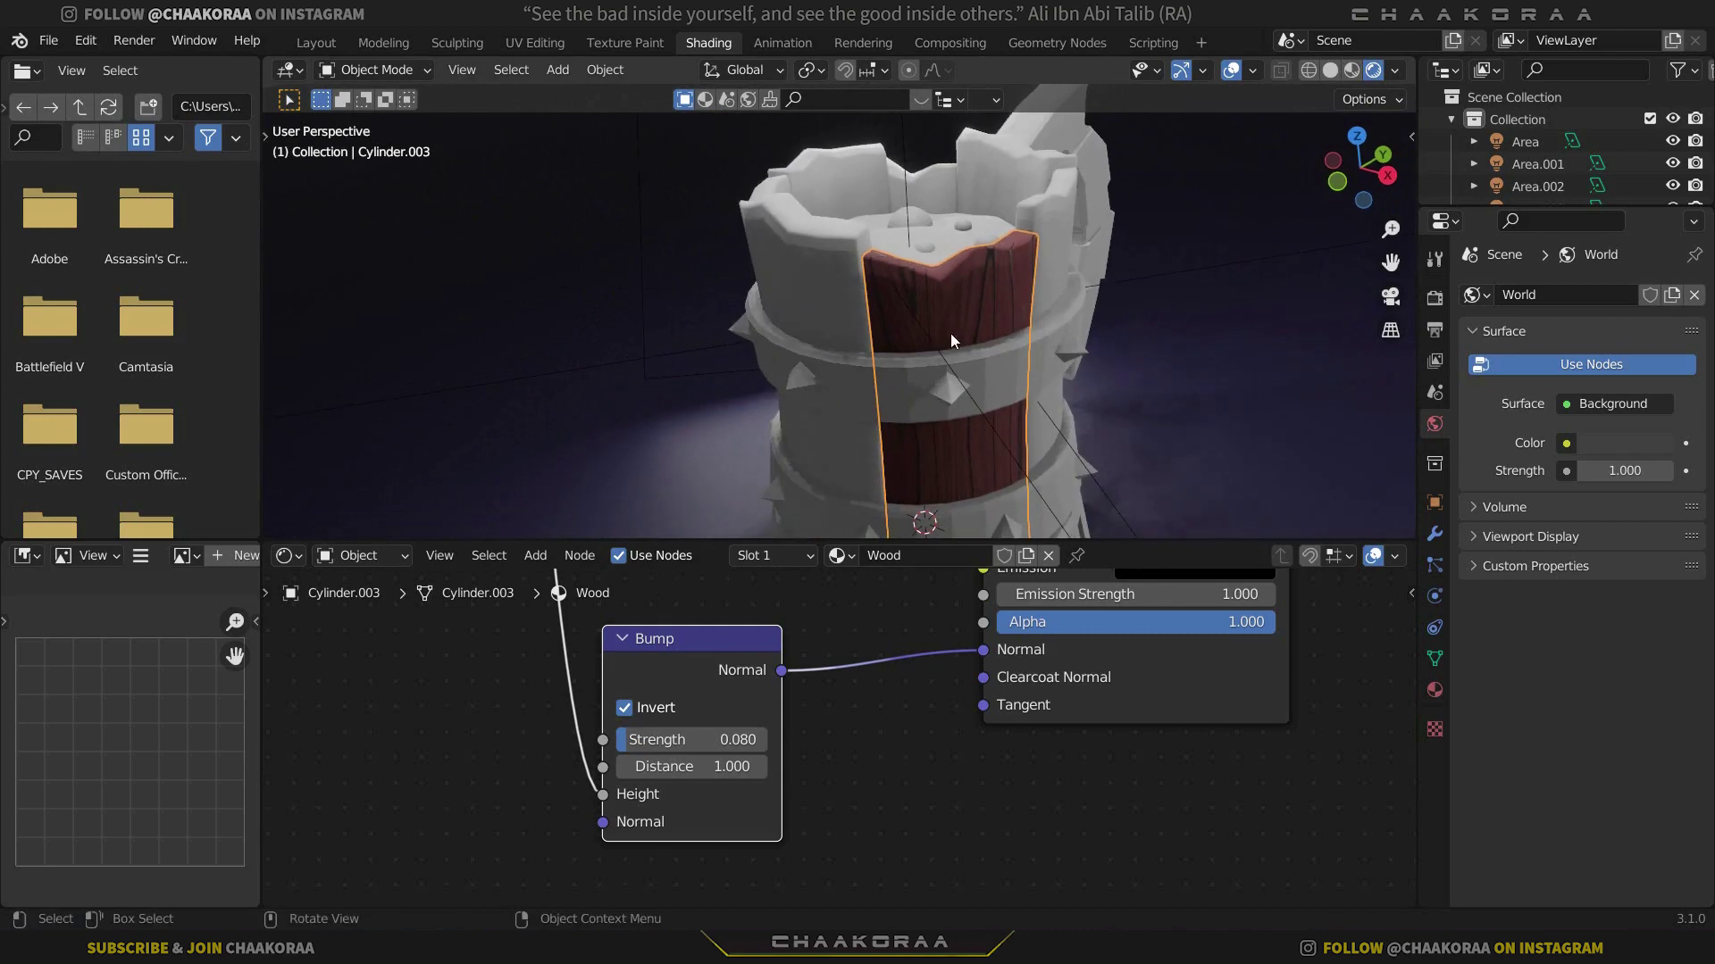
Select the mug's other planks with the wooden plank active and link its Wood material to them
{"action": "scroll", "coordinate": [1030, 328], "scroll_direction": "down", "scroll_amount": 3}
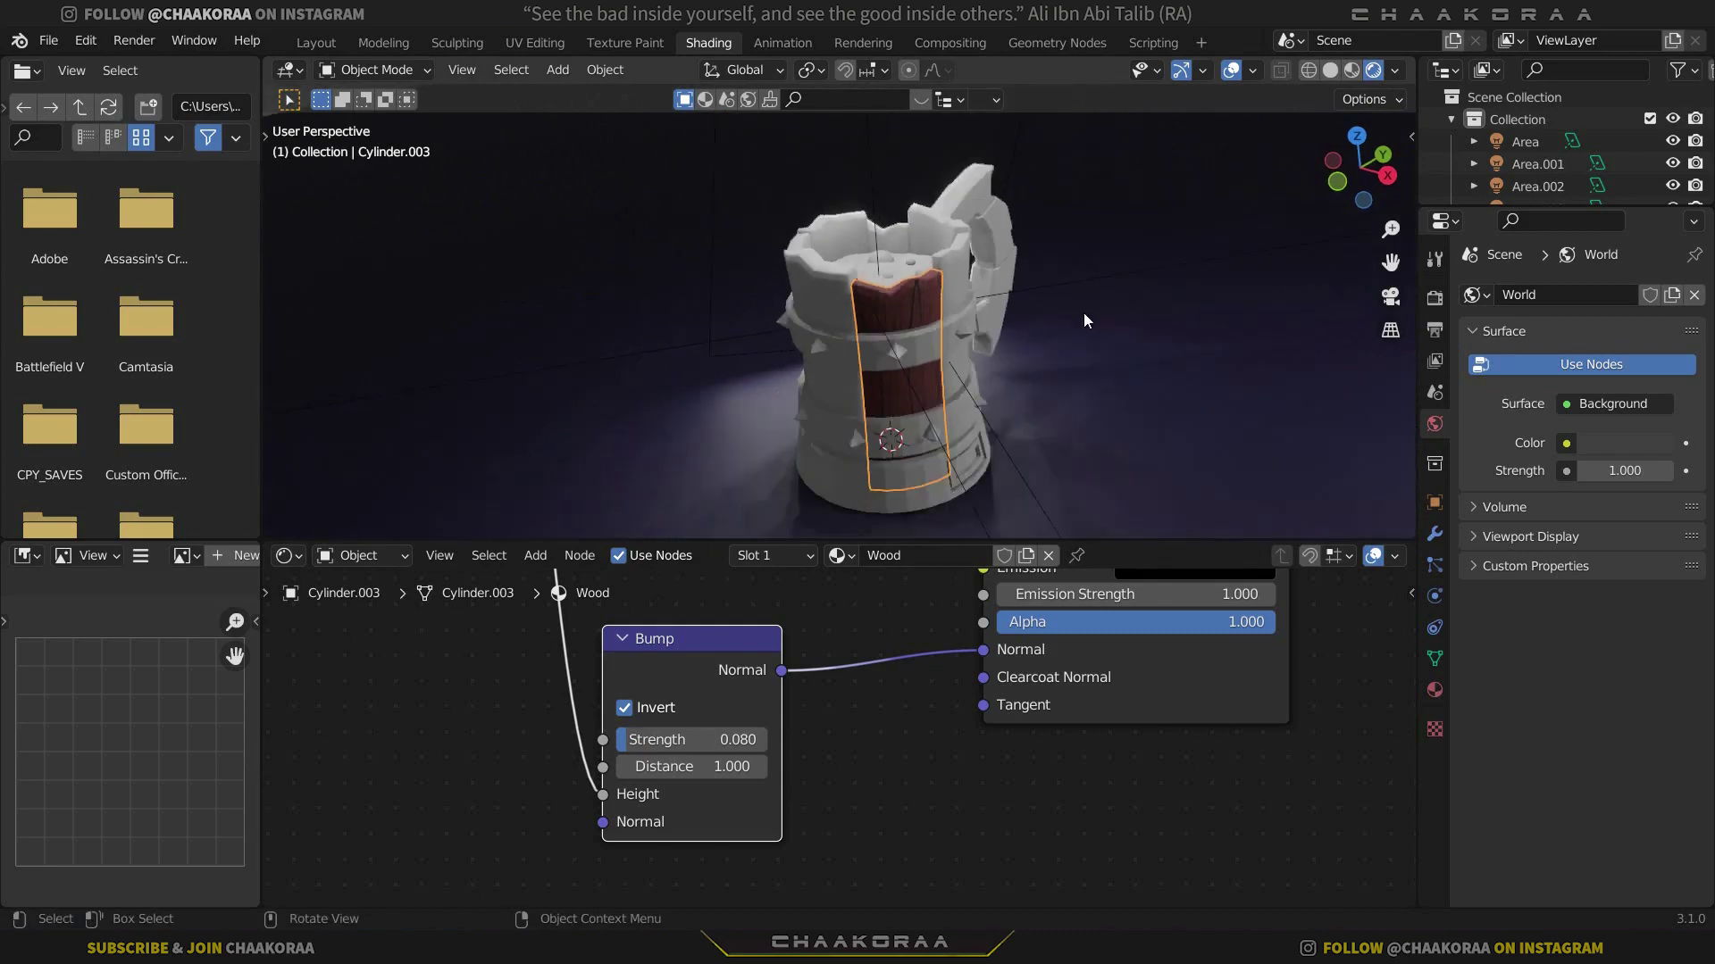
{"action": "left_click", "coordinate": [843, 296]}
{"action": "middle_click_drag", "start_coordinate": [843, 296], "coordinate": [862, 369]}
{"action": "left_click", "coordinate": [805, 271]}
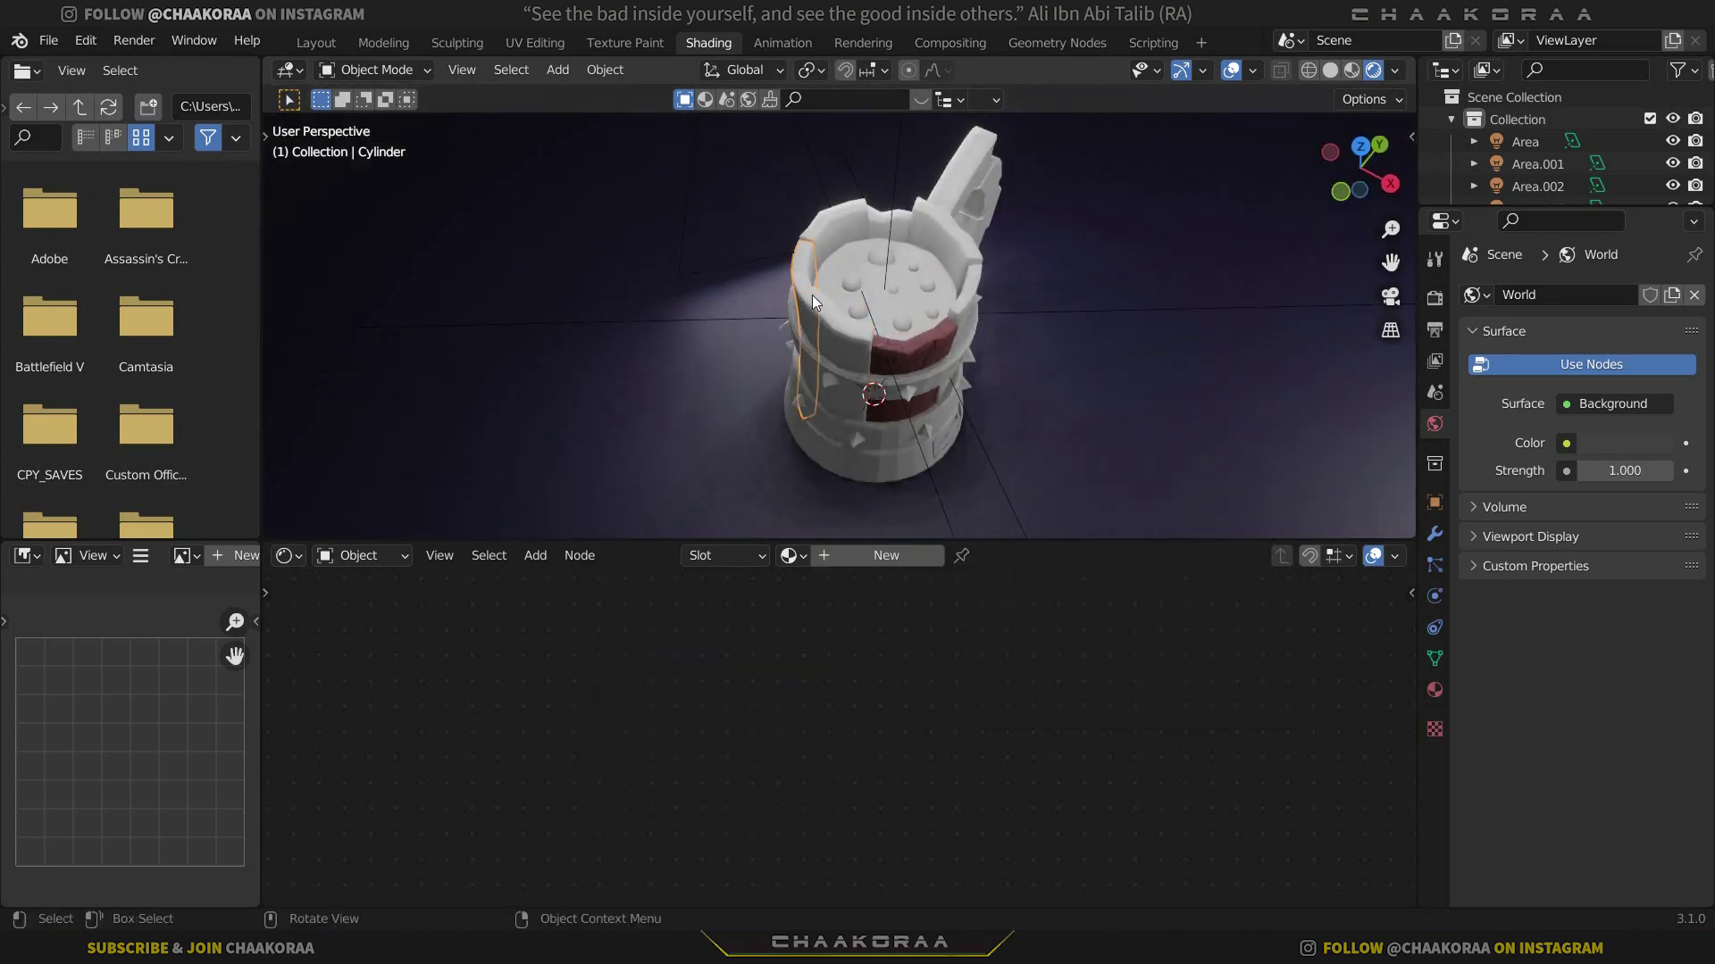
{"action": "left_click", "coordinate": [826, 323], "text": "shift"}
{"action": "left_click", "coordinate": [822, 217], "text": "shift"}
{"action": "left_click", "coordinate": [900, 217], "text": "shift"}
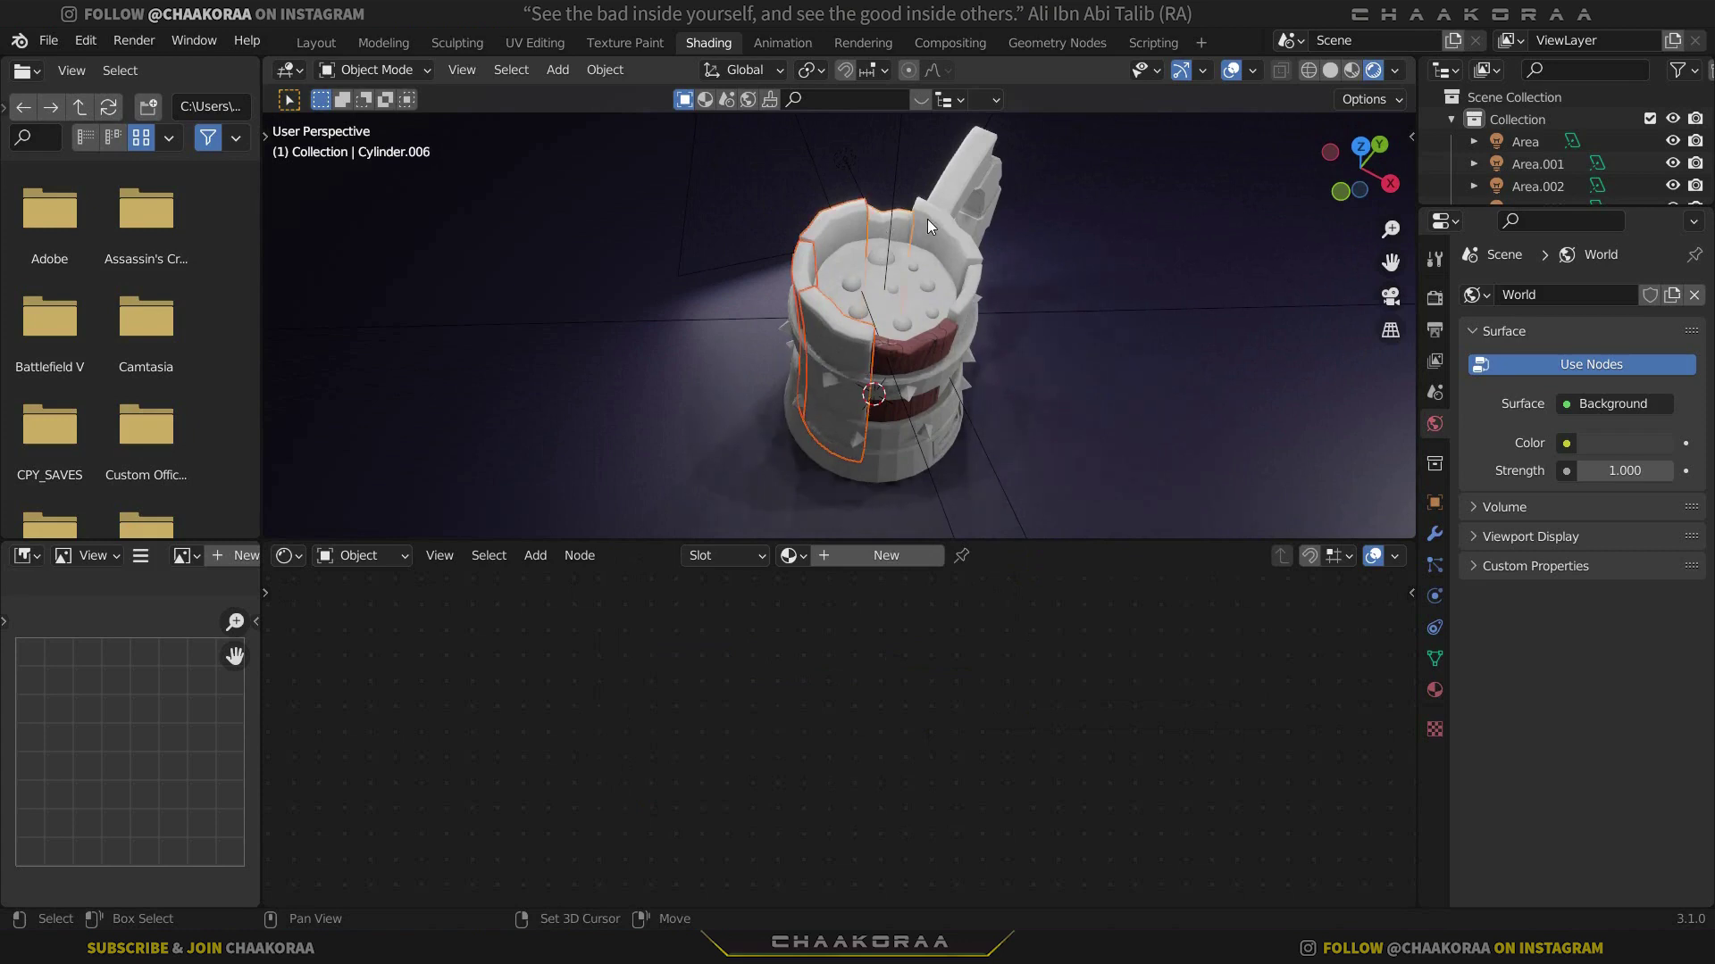
{"action": "left_click", "coordinate": [930, 221], "text": "shift"}
{"action": "left_click", "coordinate": [891, 349], "text": "shift"}
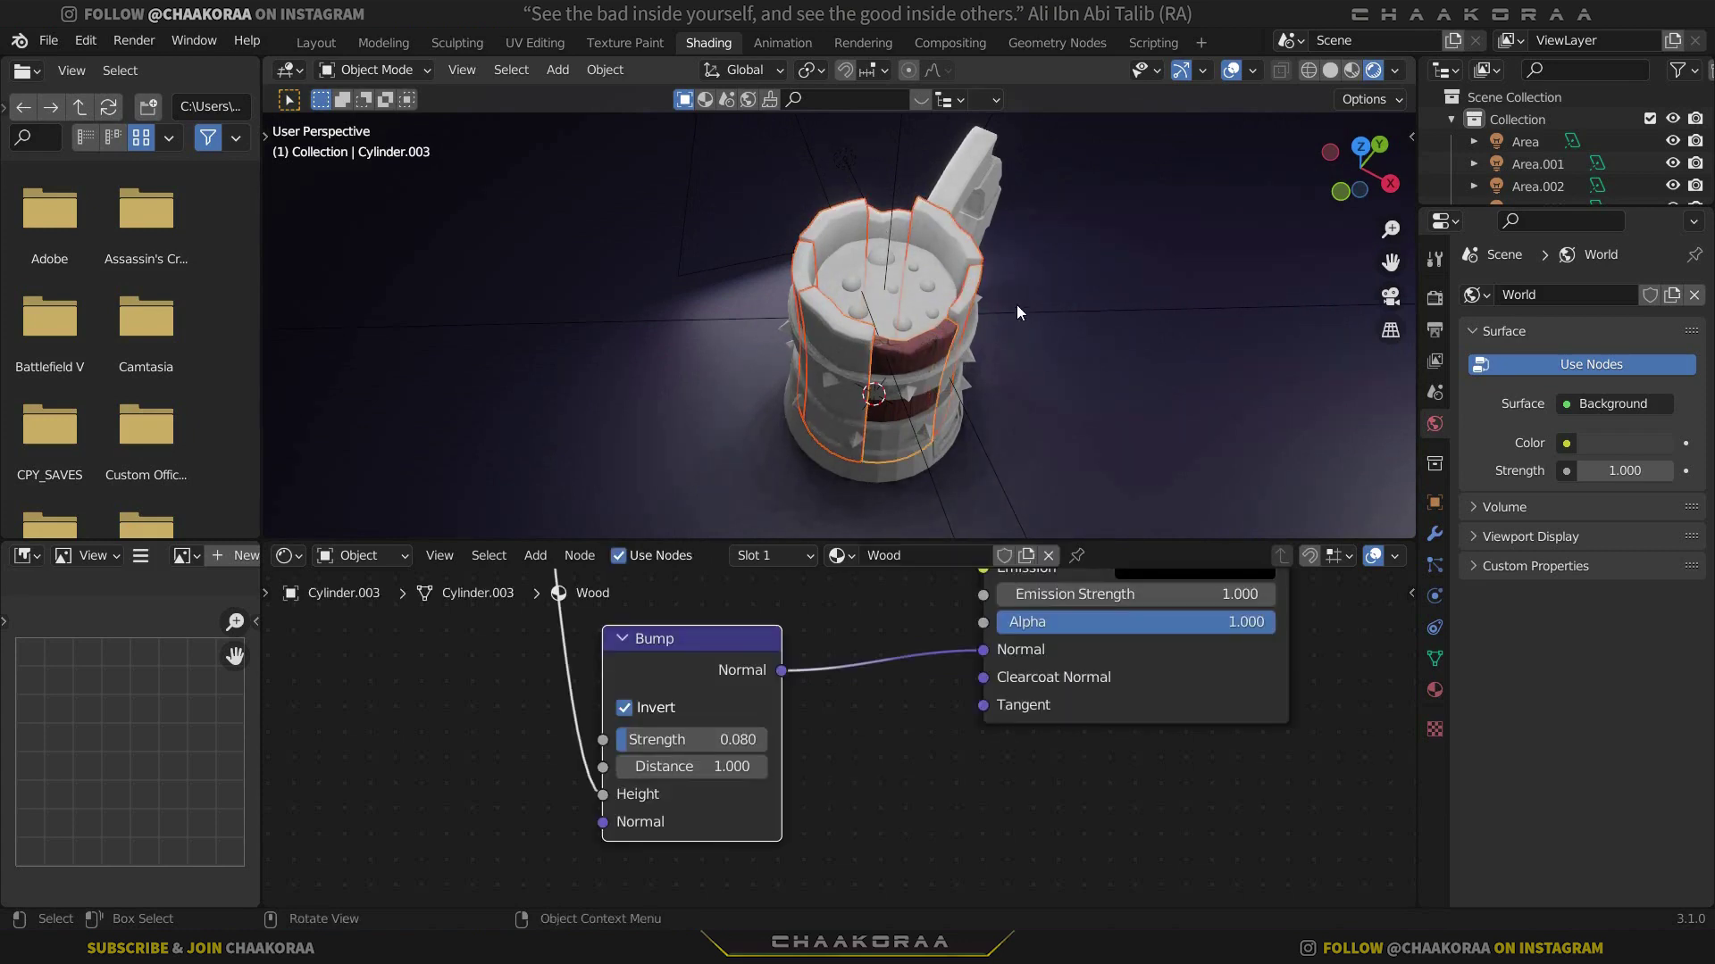
{"action": "key", "text": "ctrl+l"}
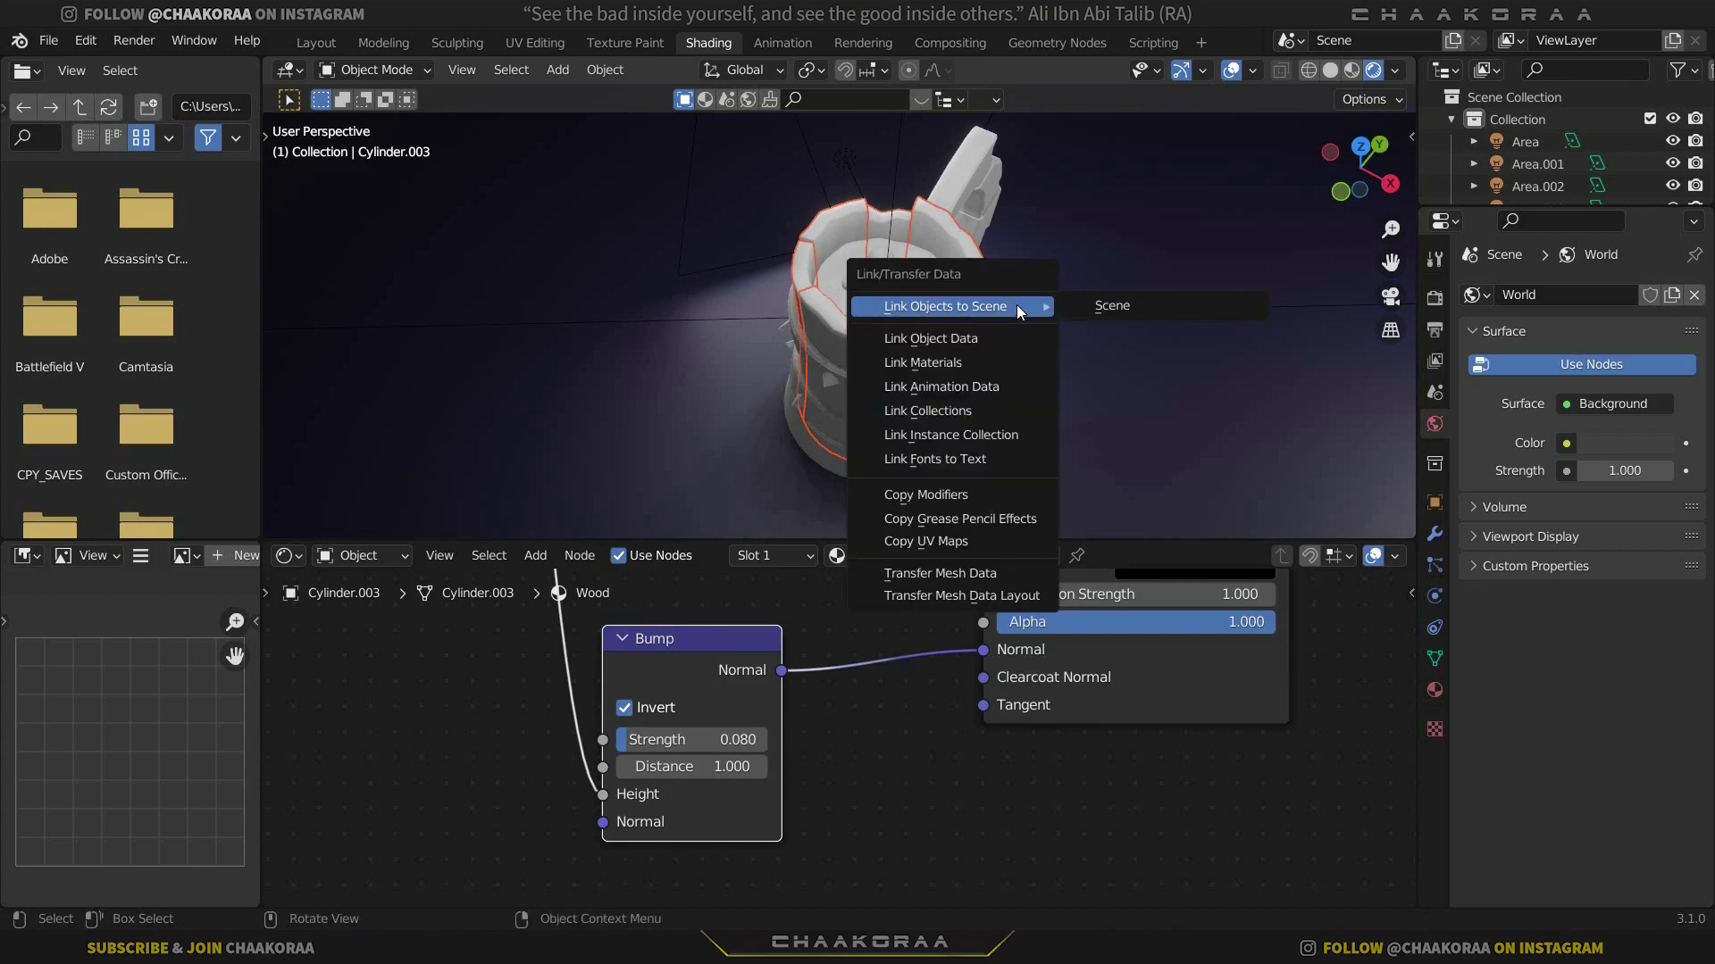
{"action": "left_click", "coordinate": [957, 360]}
{"action": "scroll", "coordinate": [1010, 352], "scroll_direction": "up", "scroll_amount": 3}
{"action": "middle_click_drag", "start_coordinate": [1010, 352], "coordinate": [838, 281]}
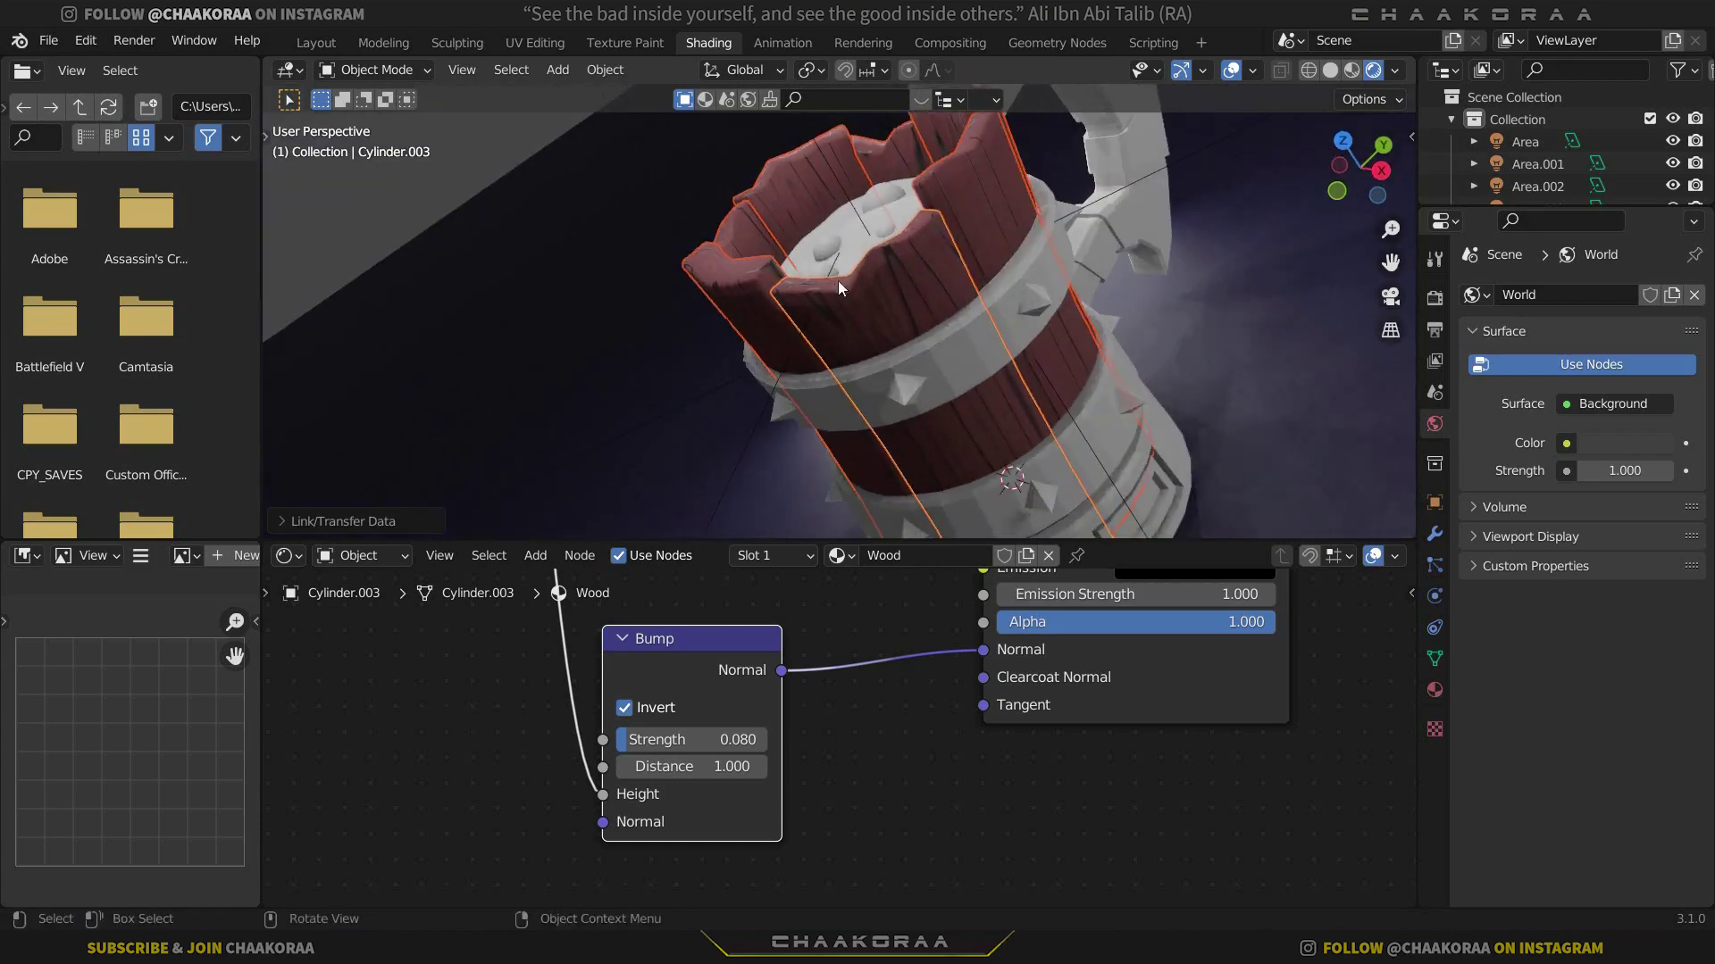
Switch to the Layout workspace and hide the gizmos and overlays in the camera viewport
{"action": "left_click", "coordinate": [877, 416]}
{"action": "scroll", "coordinate": [963, 364], "scroll_direction": "down", "scroll_amount": 4}
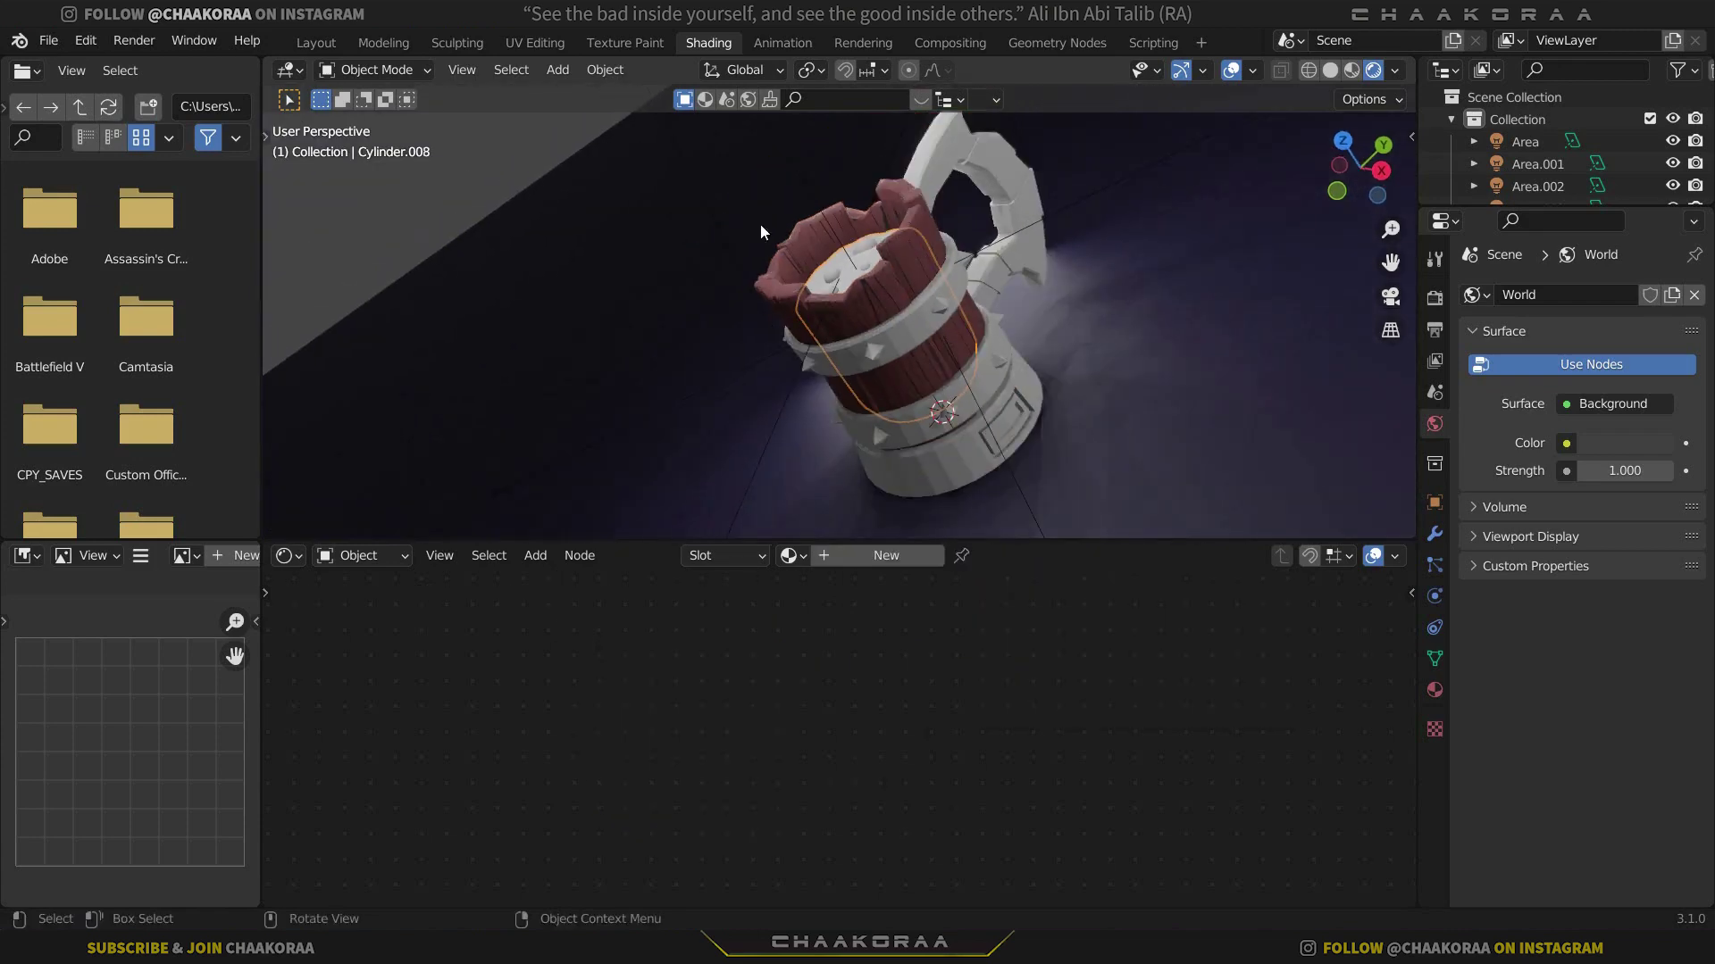
{"action": "left_click", "coordinate": [312, 42]}
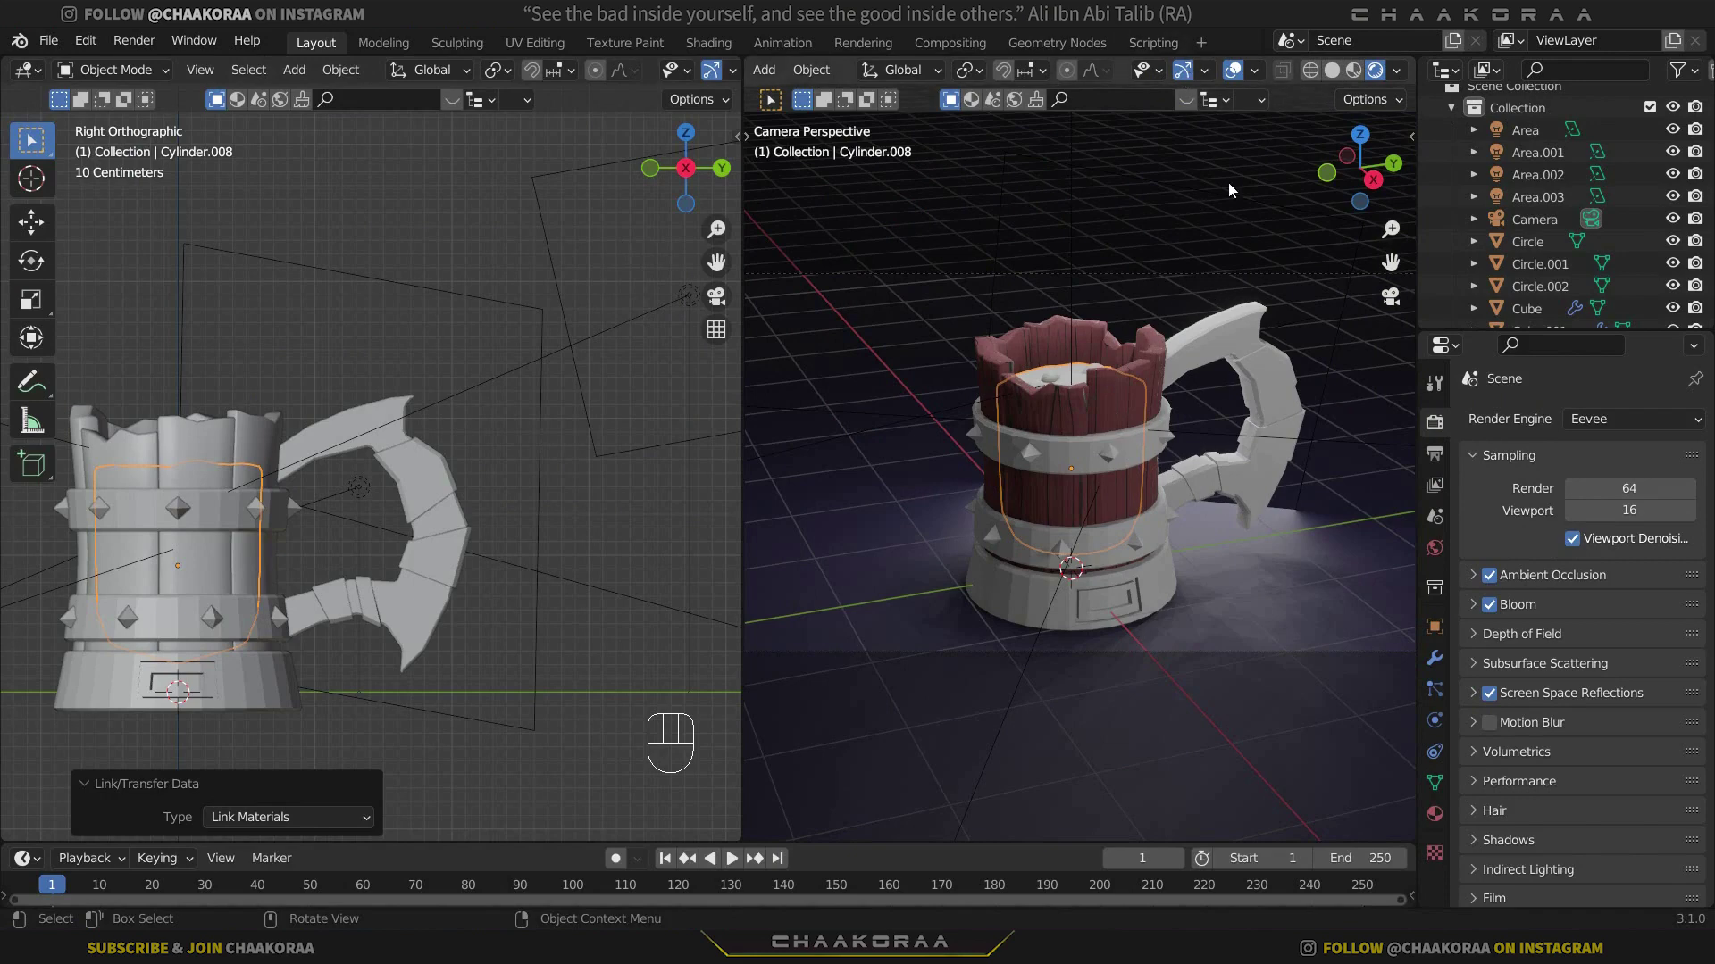
{"action": "left_click", "coordinate": [1183, 71]}
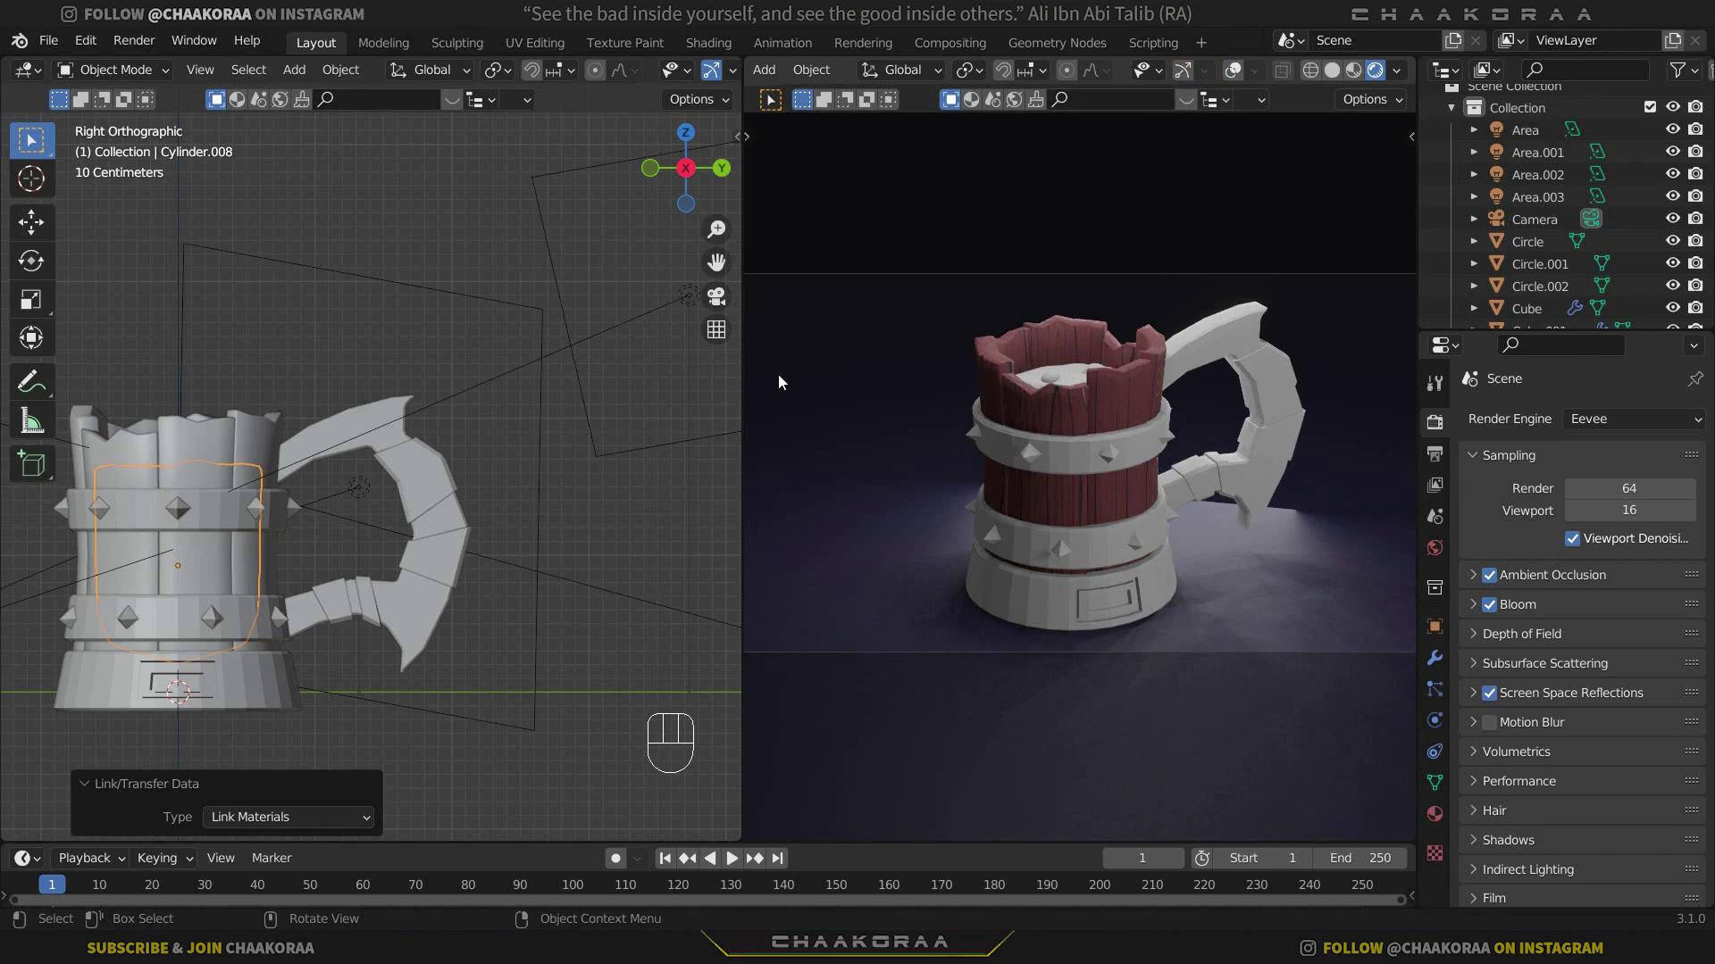
Link the Wood material from one of the mug's planks to the curved handle
{"action": "left_click", "coordinate": [294, 442]}
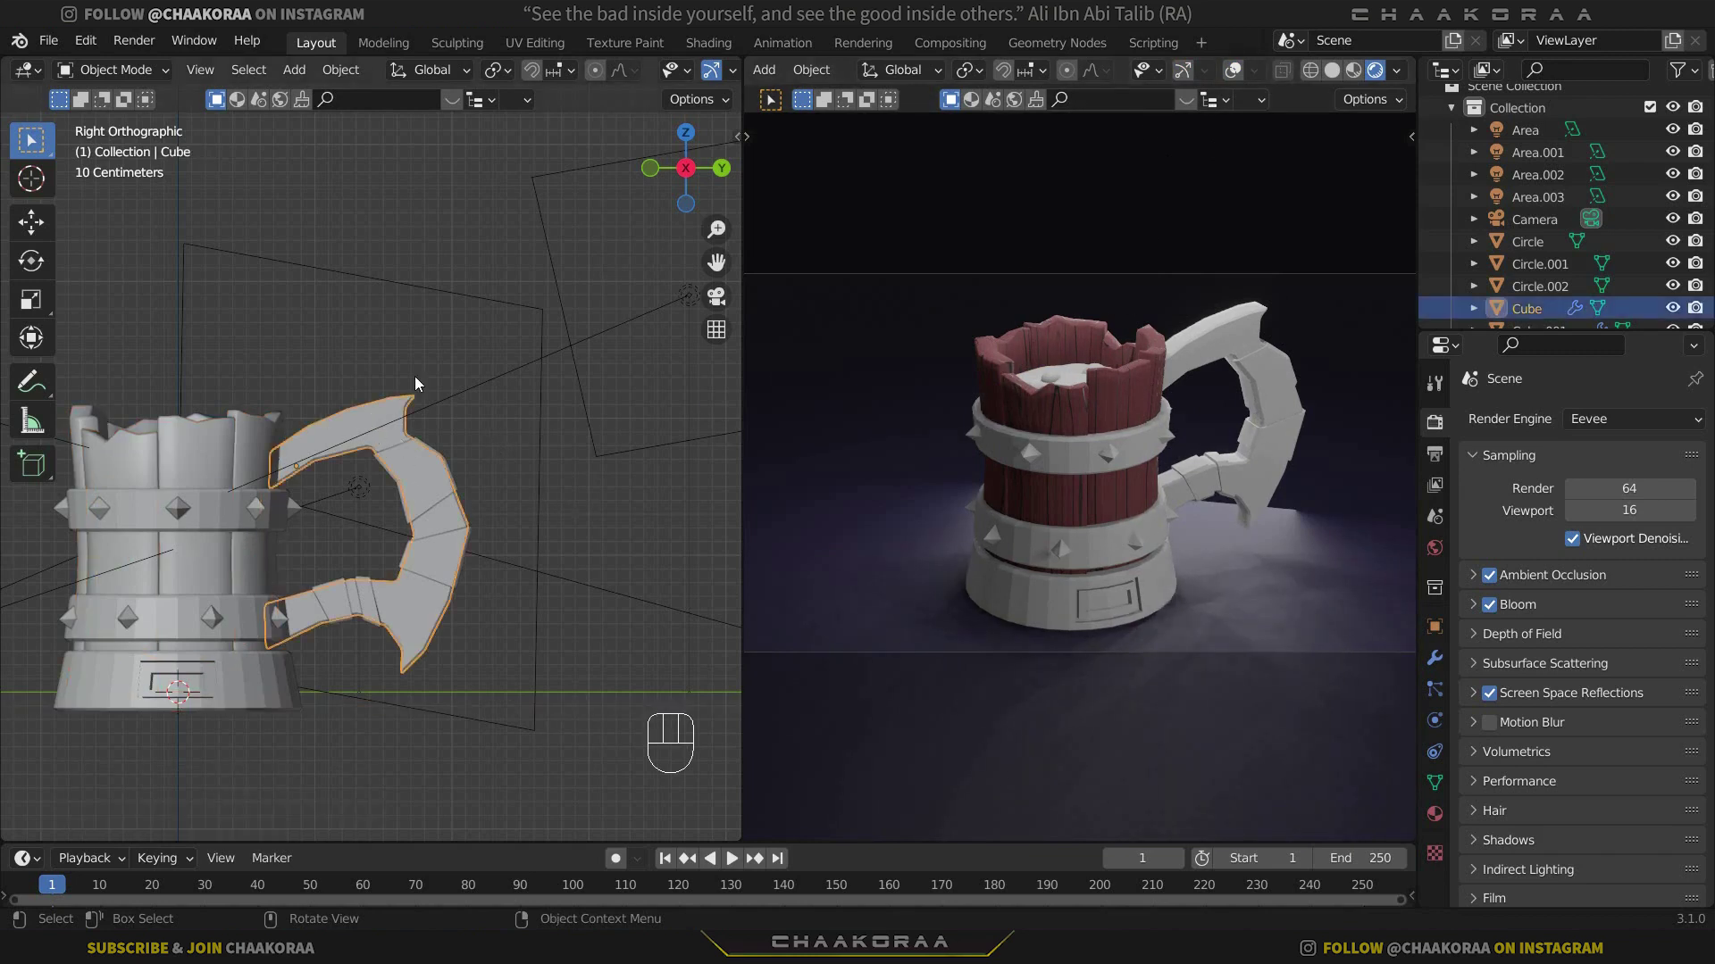
{"action": "left_click", "coordinate": [228, 444], "text": "shift"}
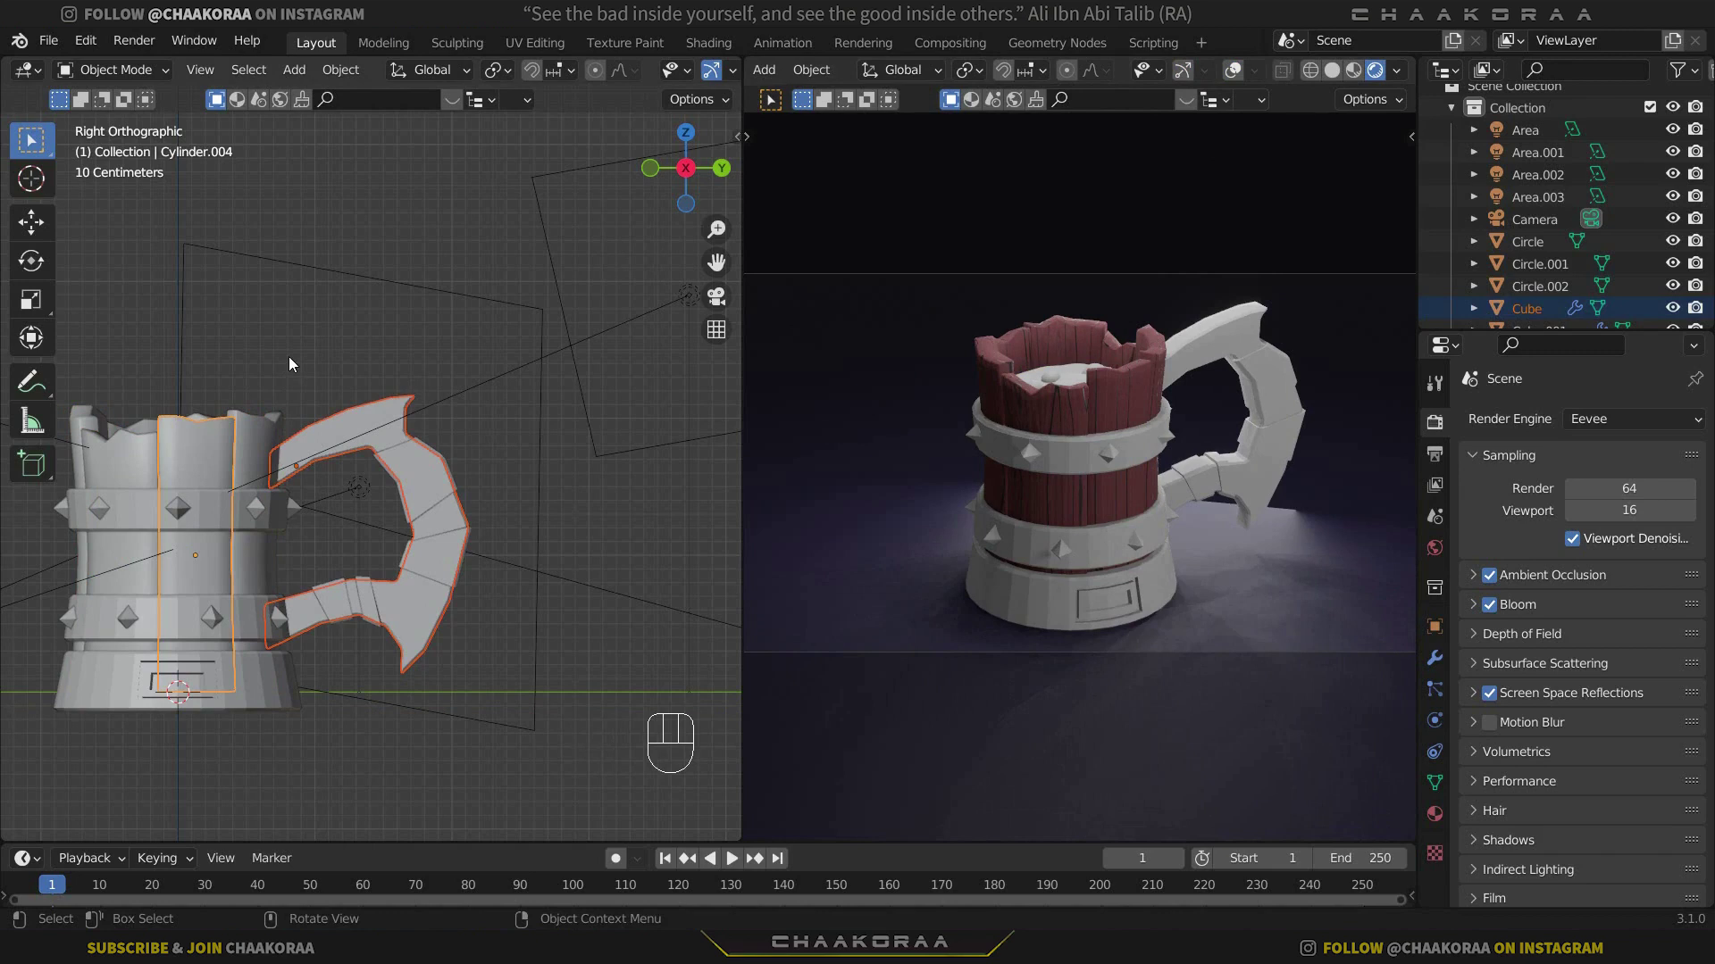
{"action": "key", "text": "ctrl+l"}
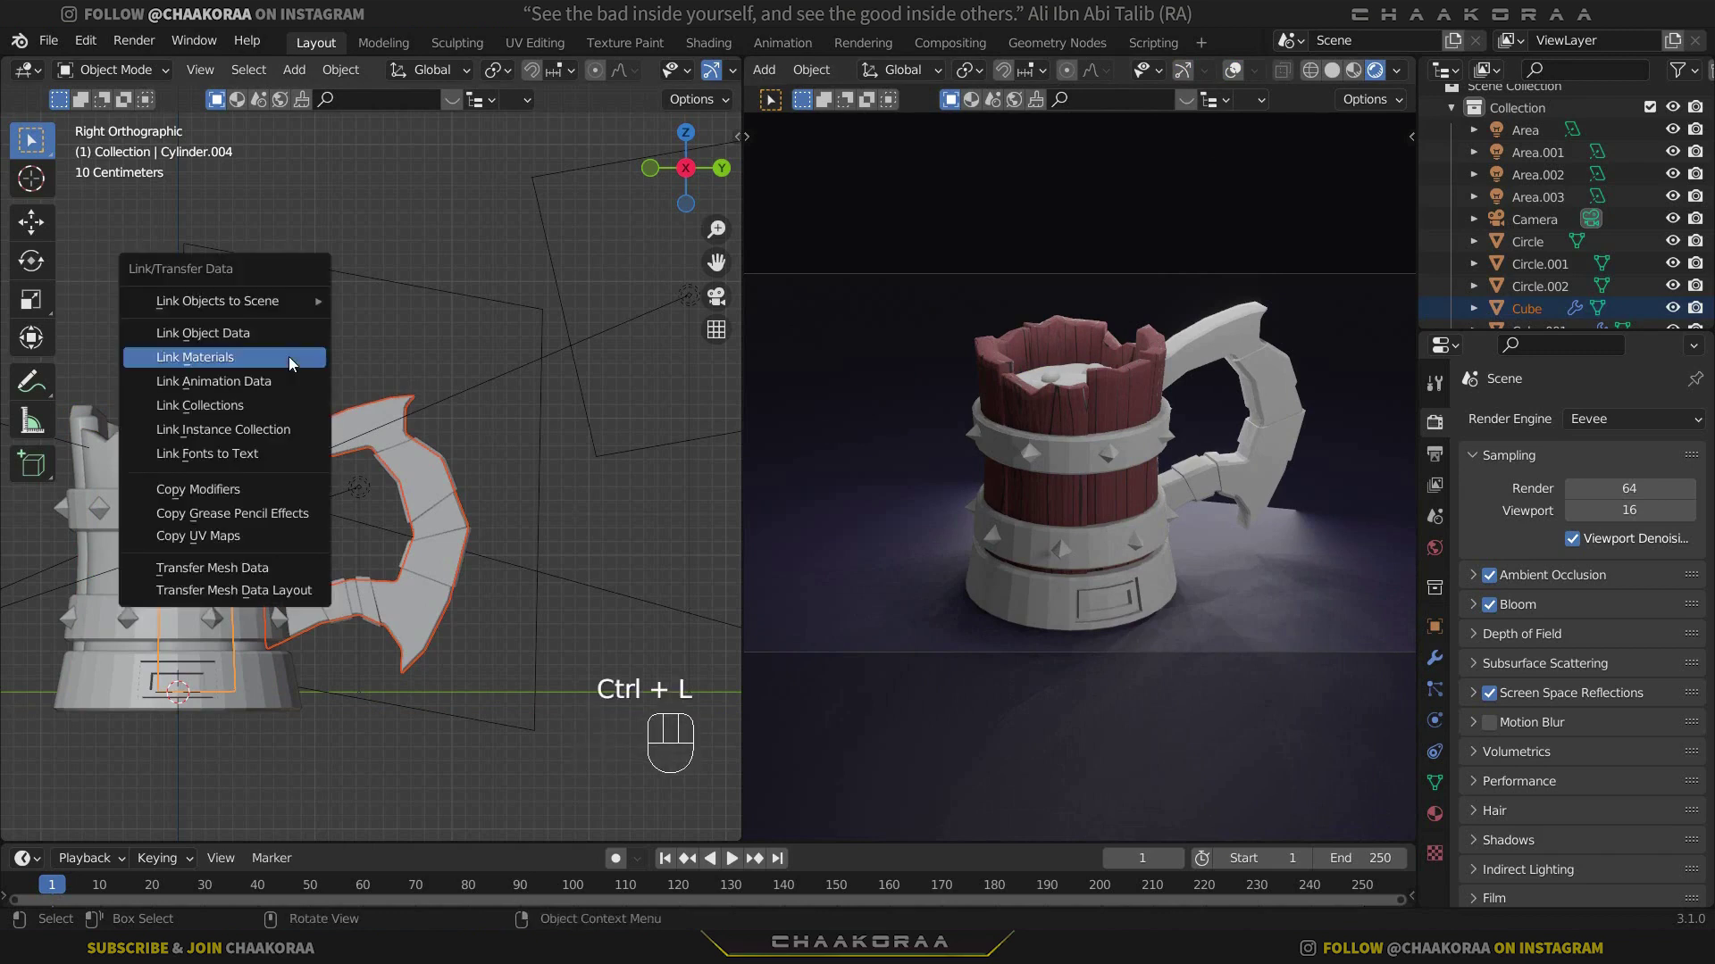
{"action": "left_click", "coordinate": [287, 356]}
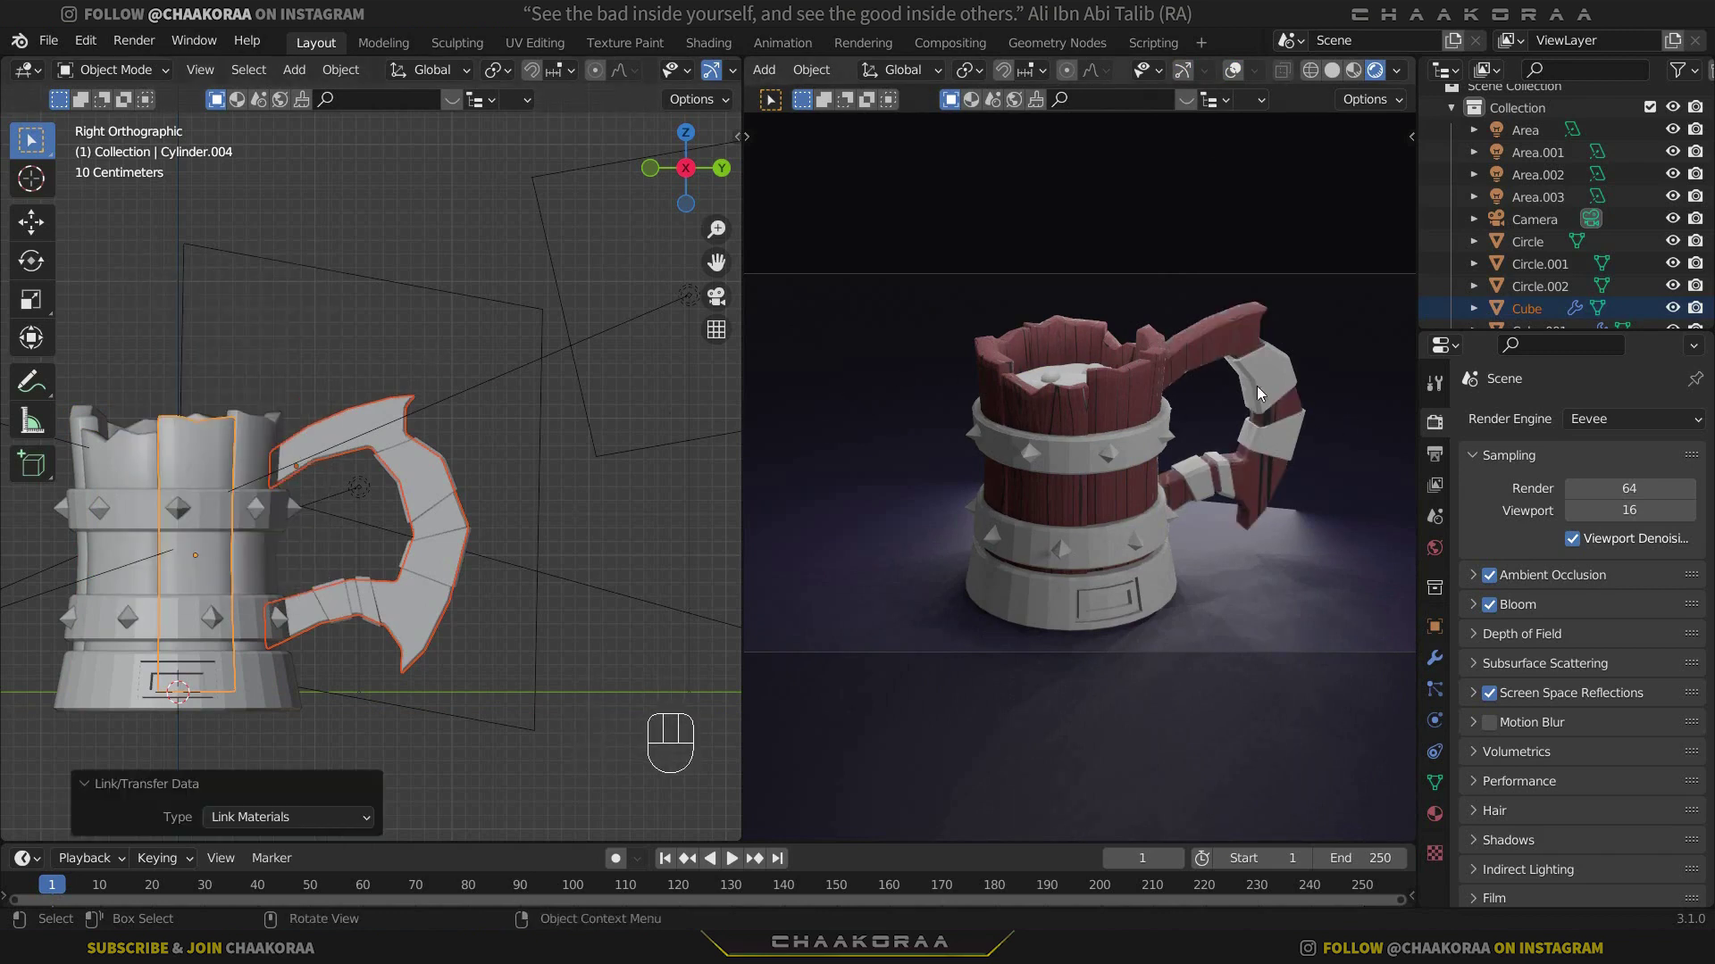
Return to the Shading workspace and create a new material named Leather on the handle's upper wrap
{"action": "left_click", "coordinate": [712, 44]}
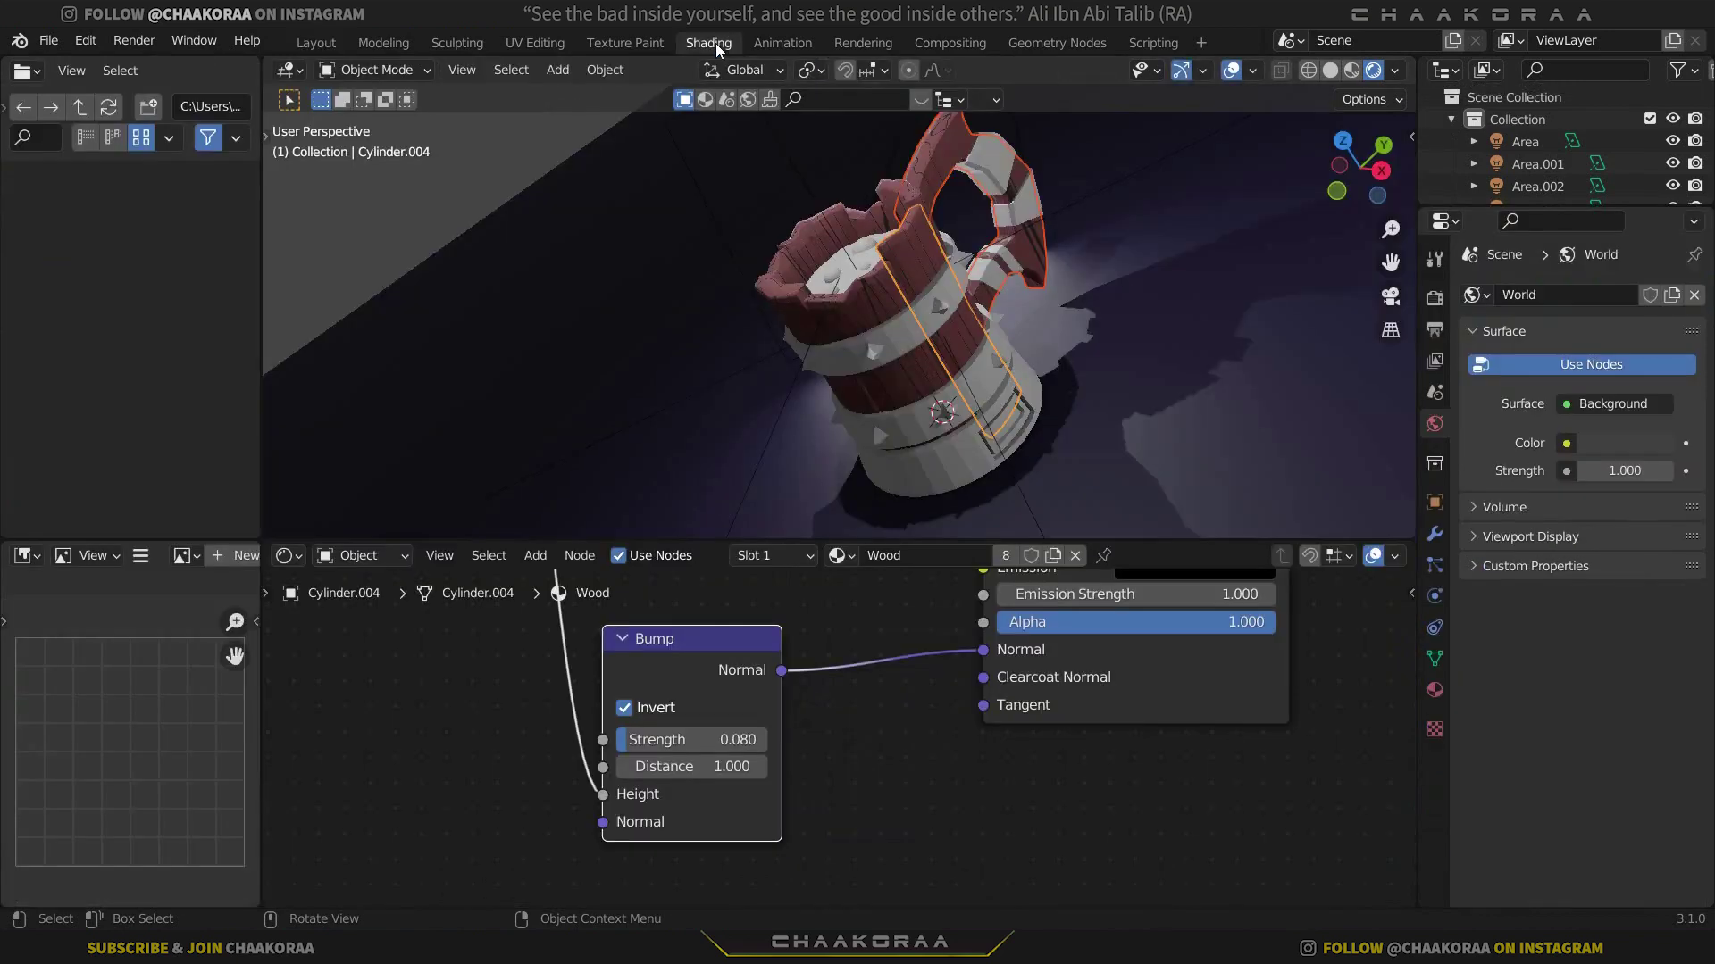
{"action": "mouse_move", "coordinate": [1031, 314]}
{"action": "middle_mouse_down"}
{"action": "mouse_move", "coordinate": [898, 361]}
{"action": "mouse_move", "coordinate": [1047, 307]}
{"action": "mouse_move", "coordinate": [1079, 276]}
{"action": "mouse_move", "coordinate": [1053, 301]}
{"action": "middle_mouse_up"}
{"action": "left_click", "coordinate": [1054, 300]}
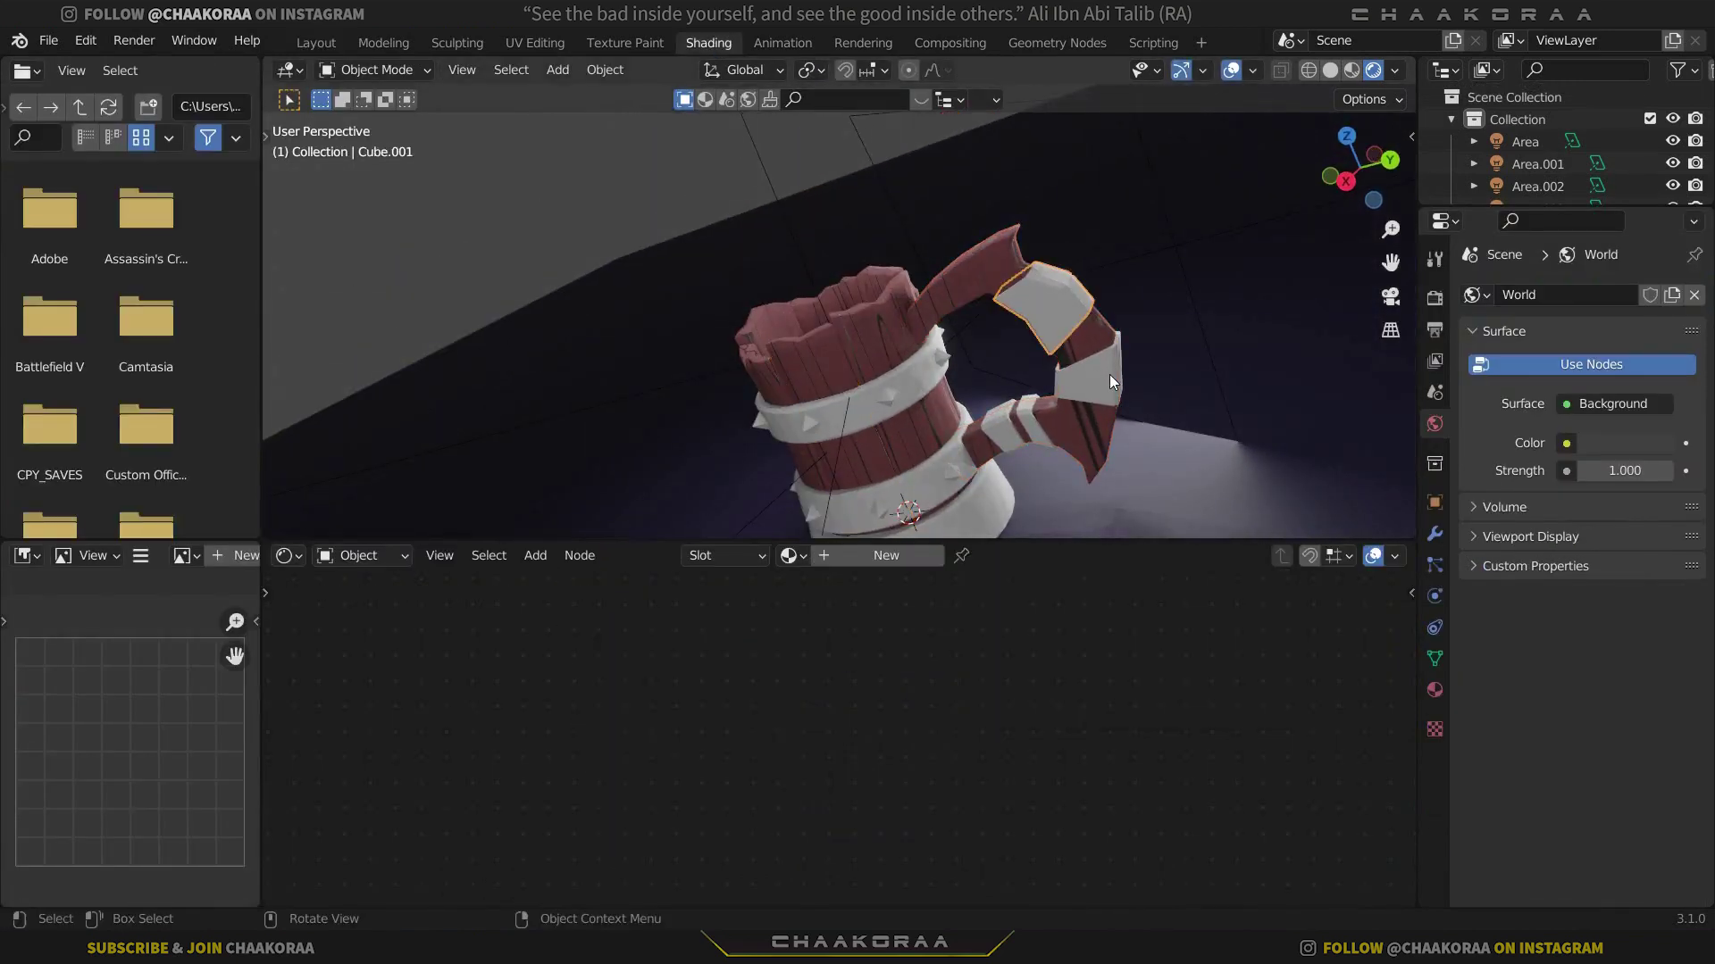
{"action": "left_click", "coordinate": [1032, 425]}
{"action": "left_click", "coordinate": [1001, 422]}
{"action": "left_click", "coordinate": [1042, 322]}
{"action": "left_click", "coordinate": [913, 554]}
{"action": "double_click", "coordinate": [914, 554]}
{"action": "type", "text": "L"}
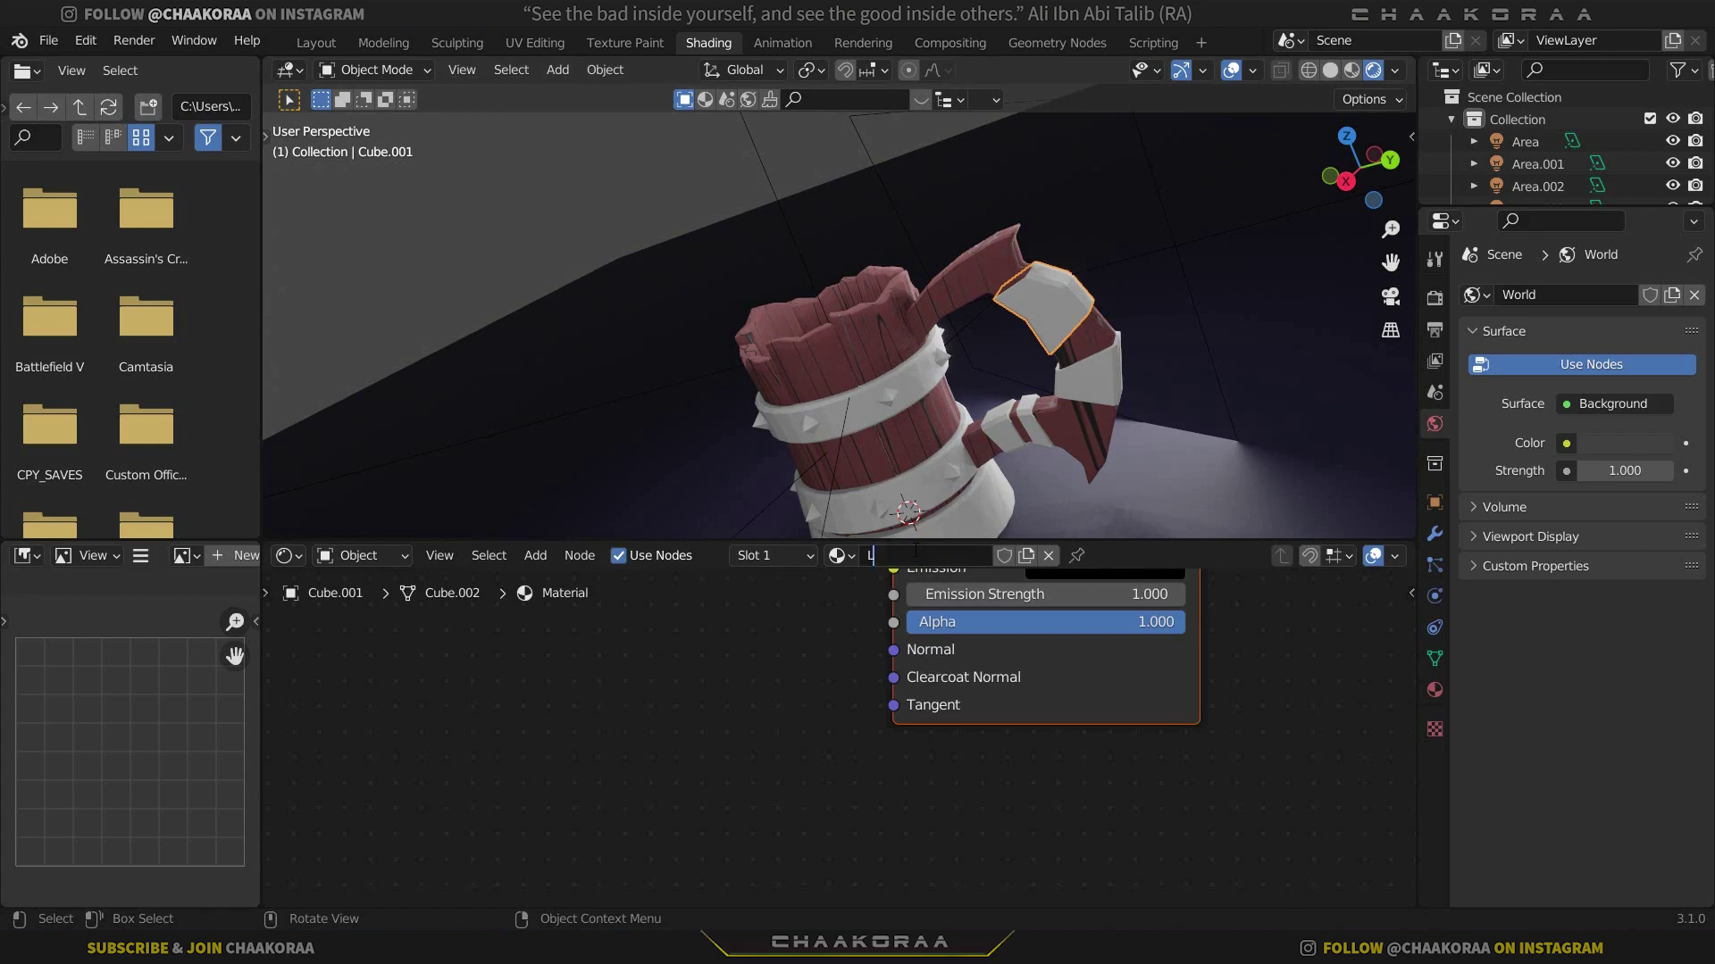
{"action": "type", "text": "eather"}
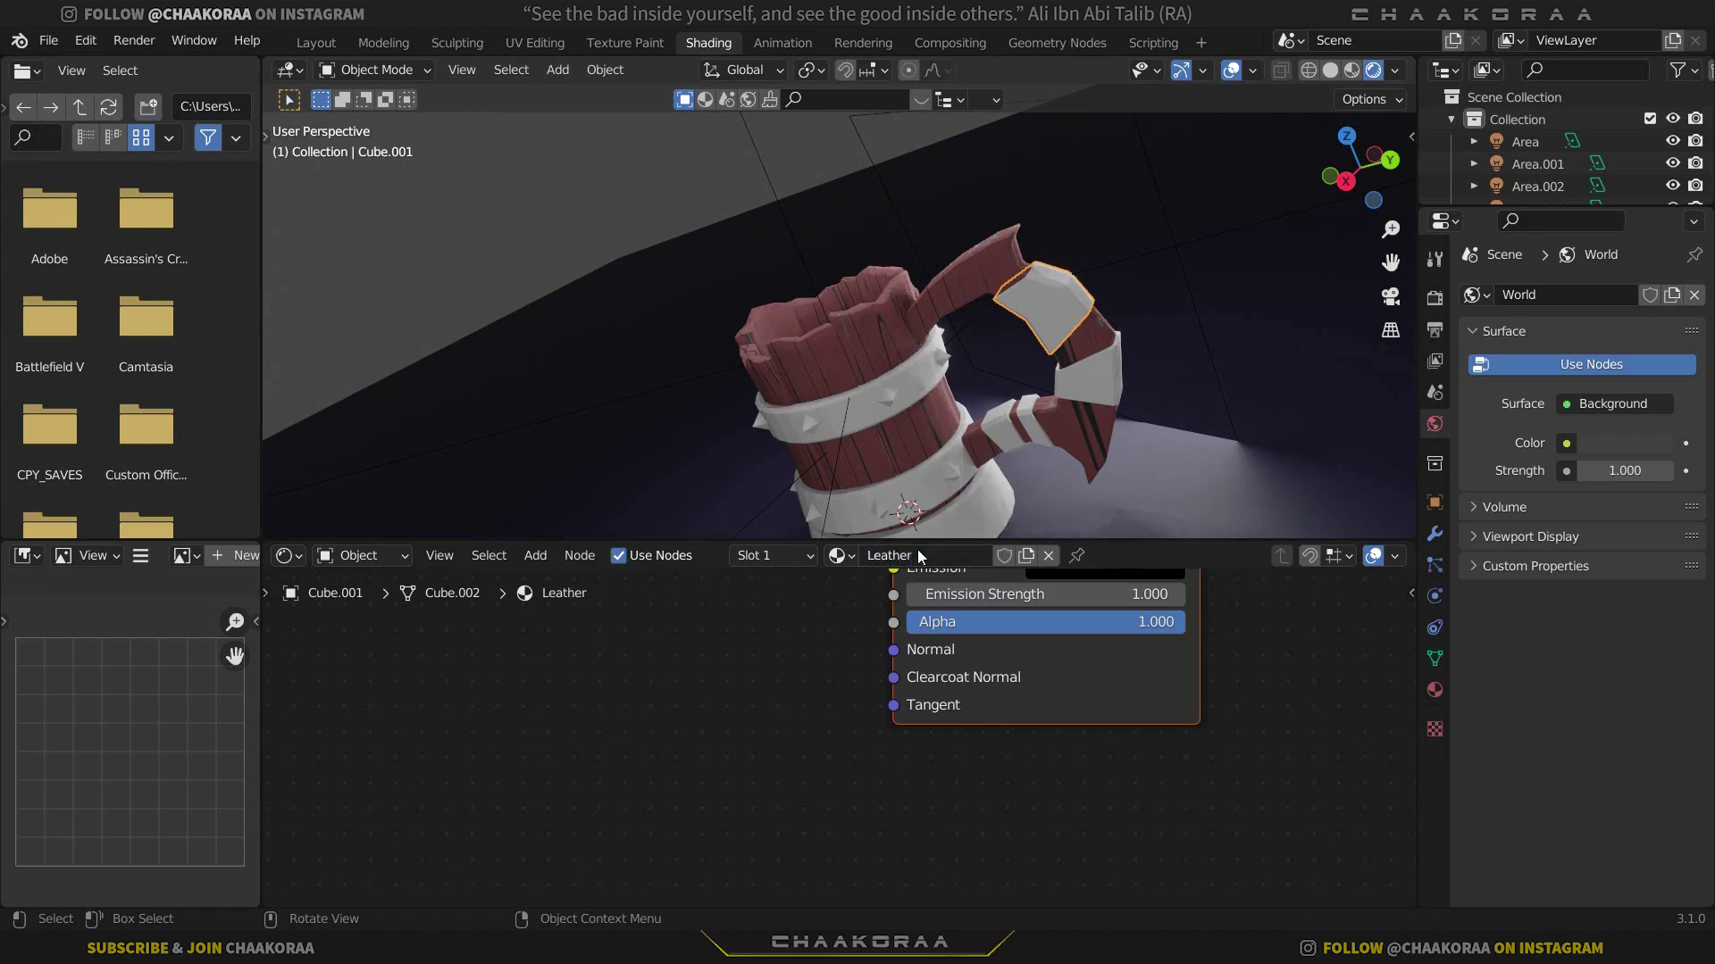
{"action": "key", "text": "Return"}
Darken the Leather material's Principled BSDF Base Color to near black
{"action": "scroll", "coordinate": [1031, 677], "scroll_direction": "down", "scroll_amount": 3}
{"action": "scroll", "coordinate": [1031, 669], "scroll_direction": "down", "scroll_amount": 1}
{"action": "middle_click_drag", "start_coordinate": [1031, 670], "coordinate": [1060, 735]}
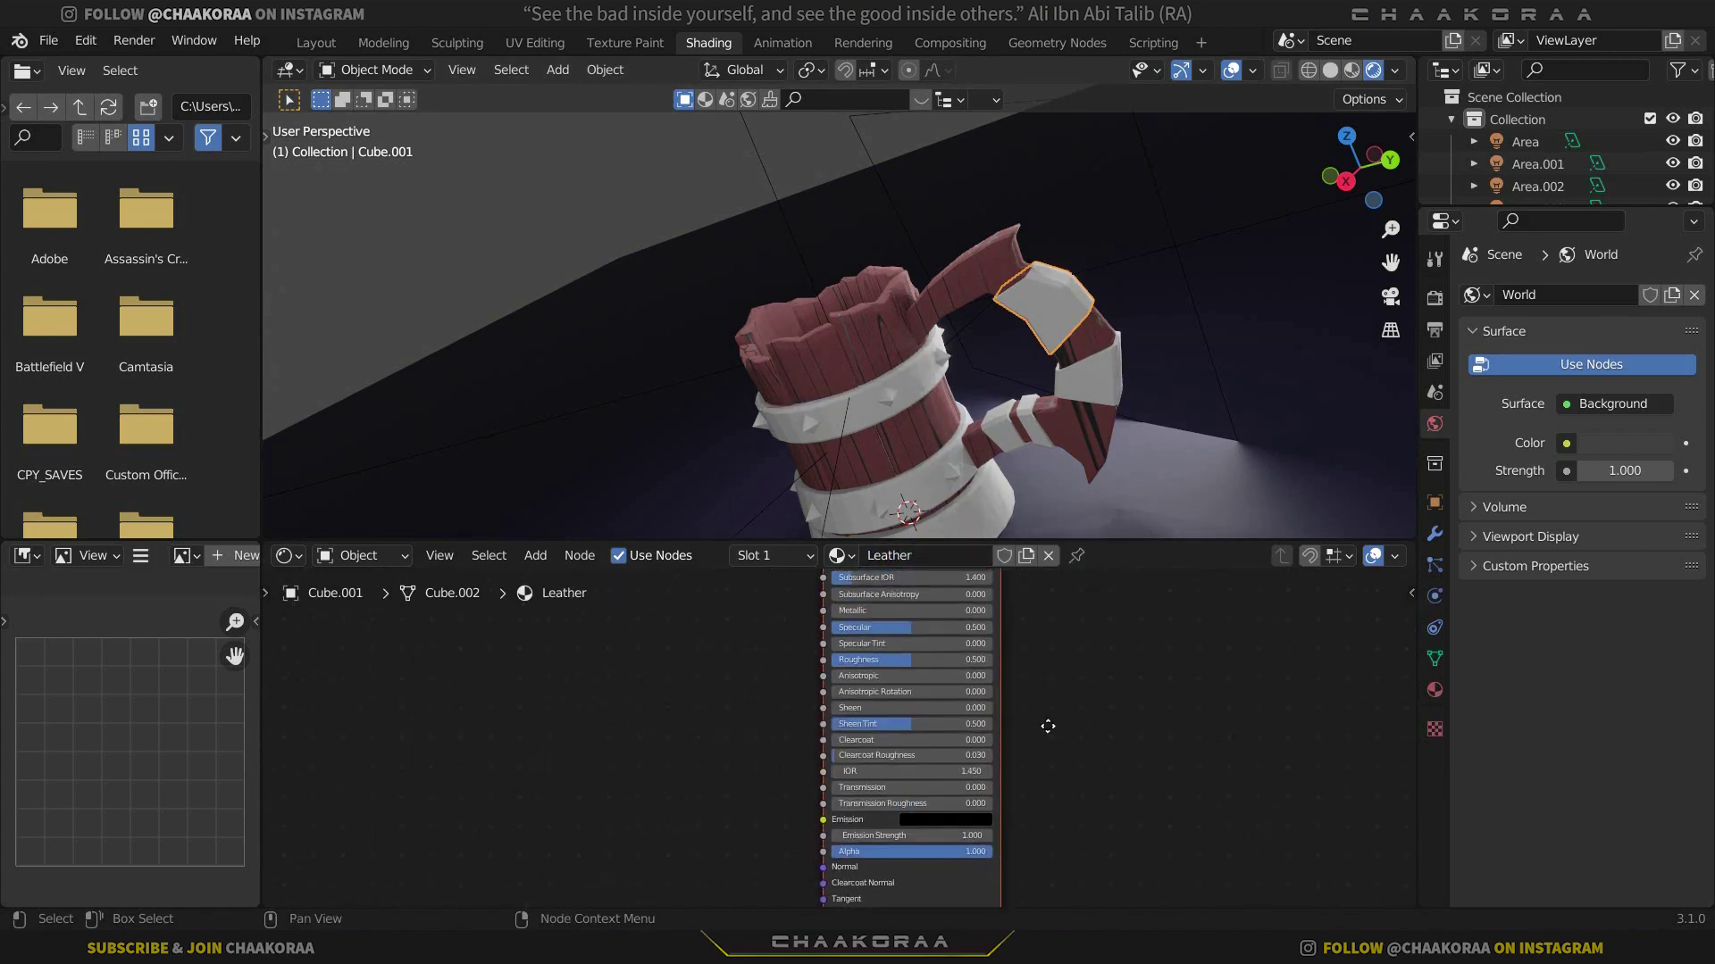
{"action": "middle_click_drag", "start_coordinate": [1045, 625], "coordinate": [1031, 711]}
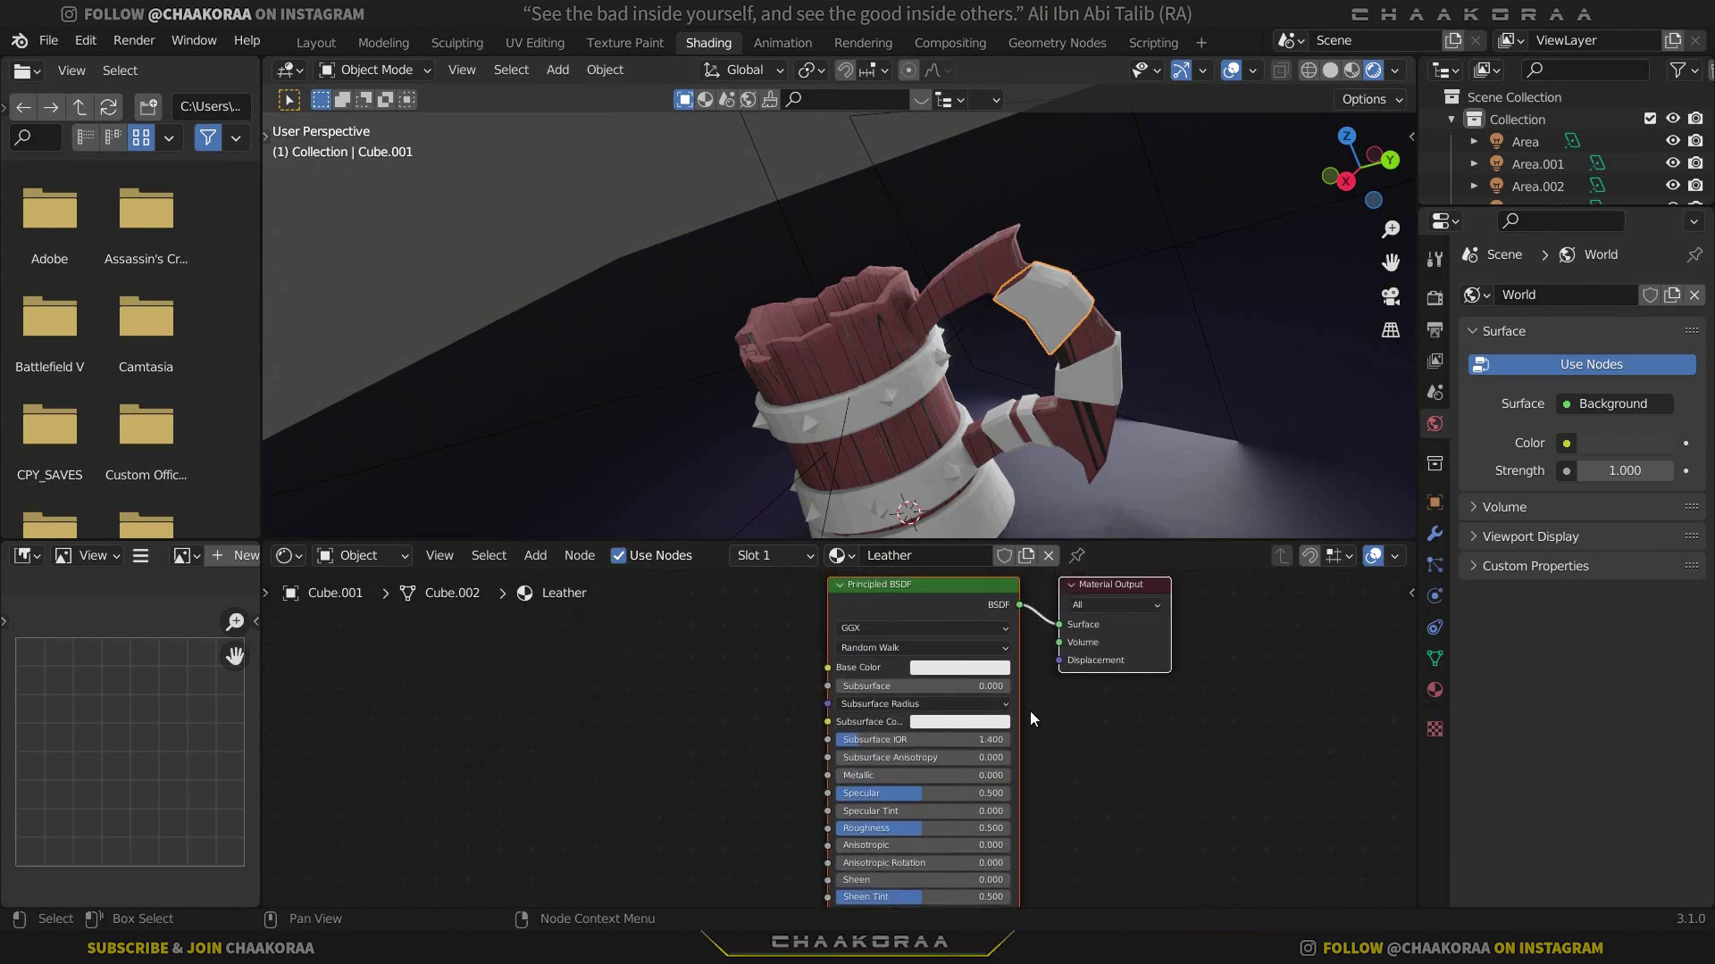
{"action": "left_click", "coordinate": [991, 670]}
{"action": "left_click_drag", "start_coordinate": [1047, 488], "coordinate": [1042, 534]}
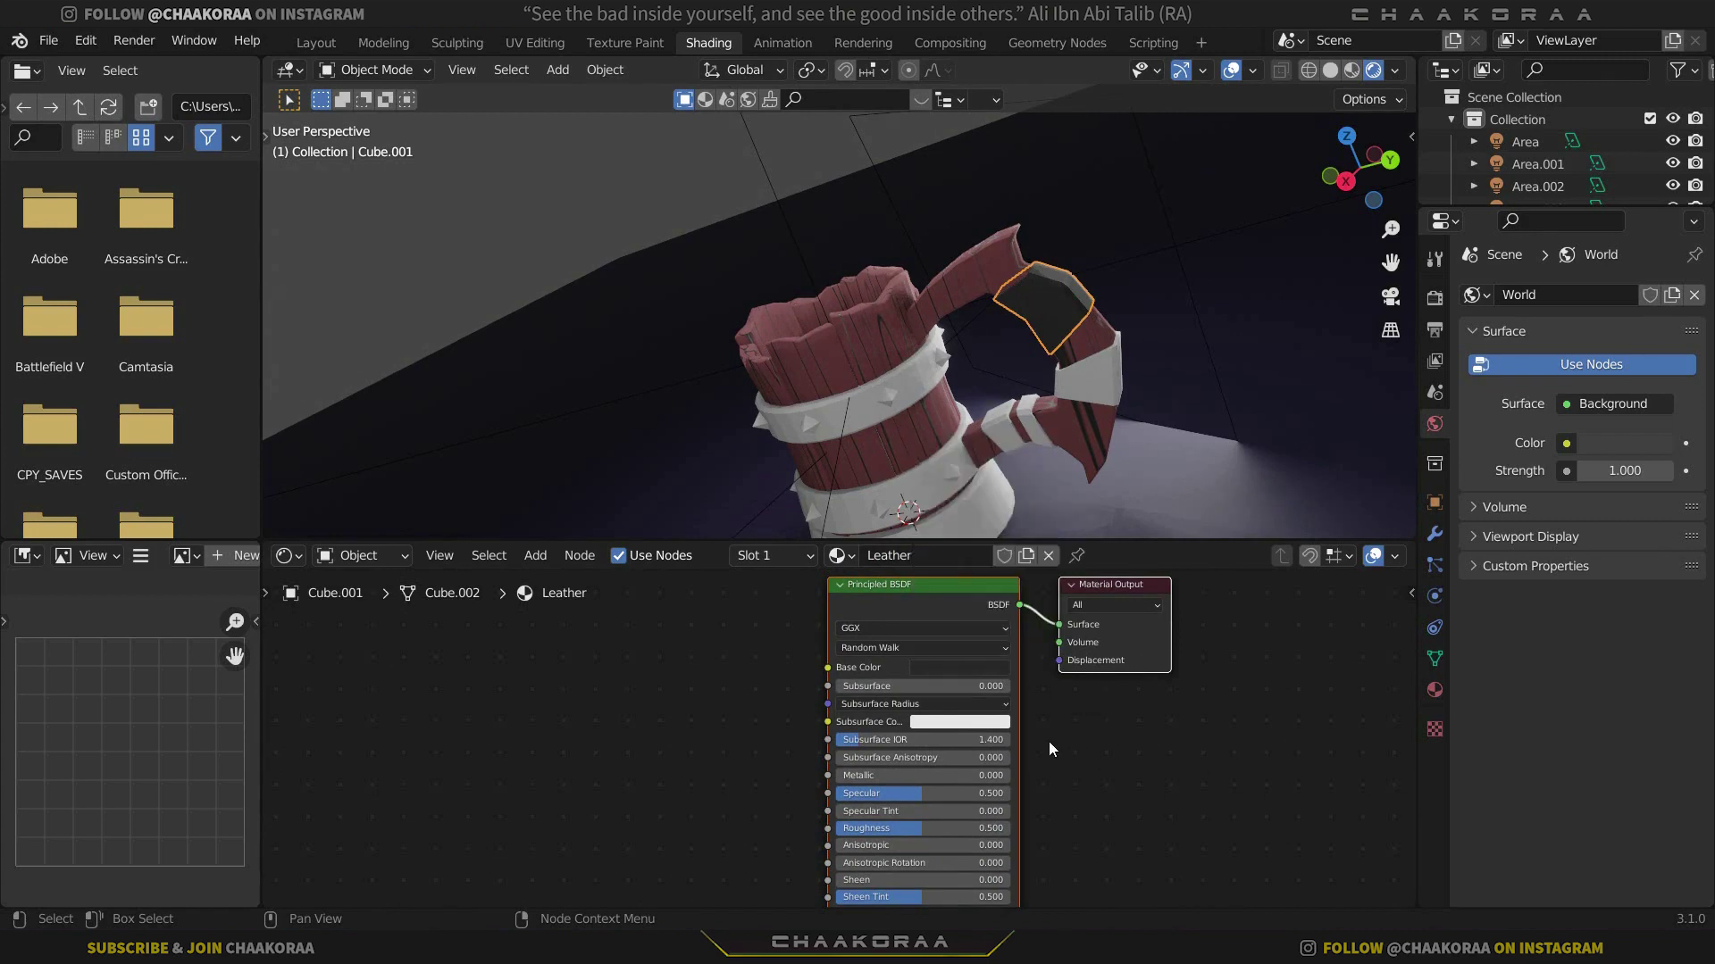
Set the Leather material's Principled BSDF Roughness to 0.547
{"action": "scroll", "coordinate": [1072, 683], "scroll_direction": "up", "scroll_amount": 2}
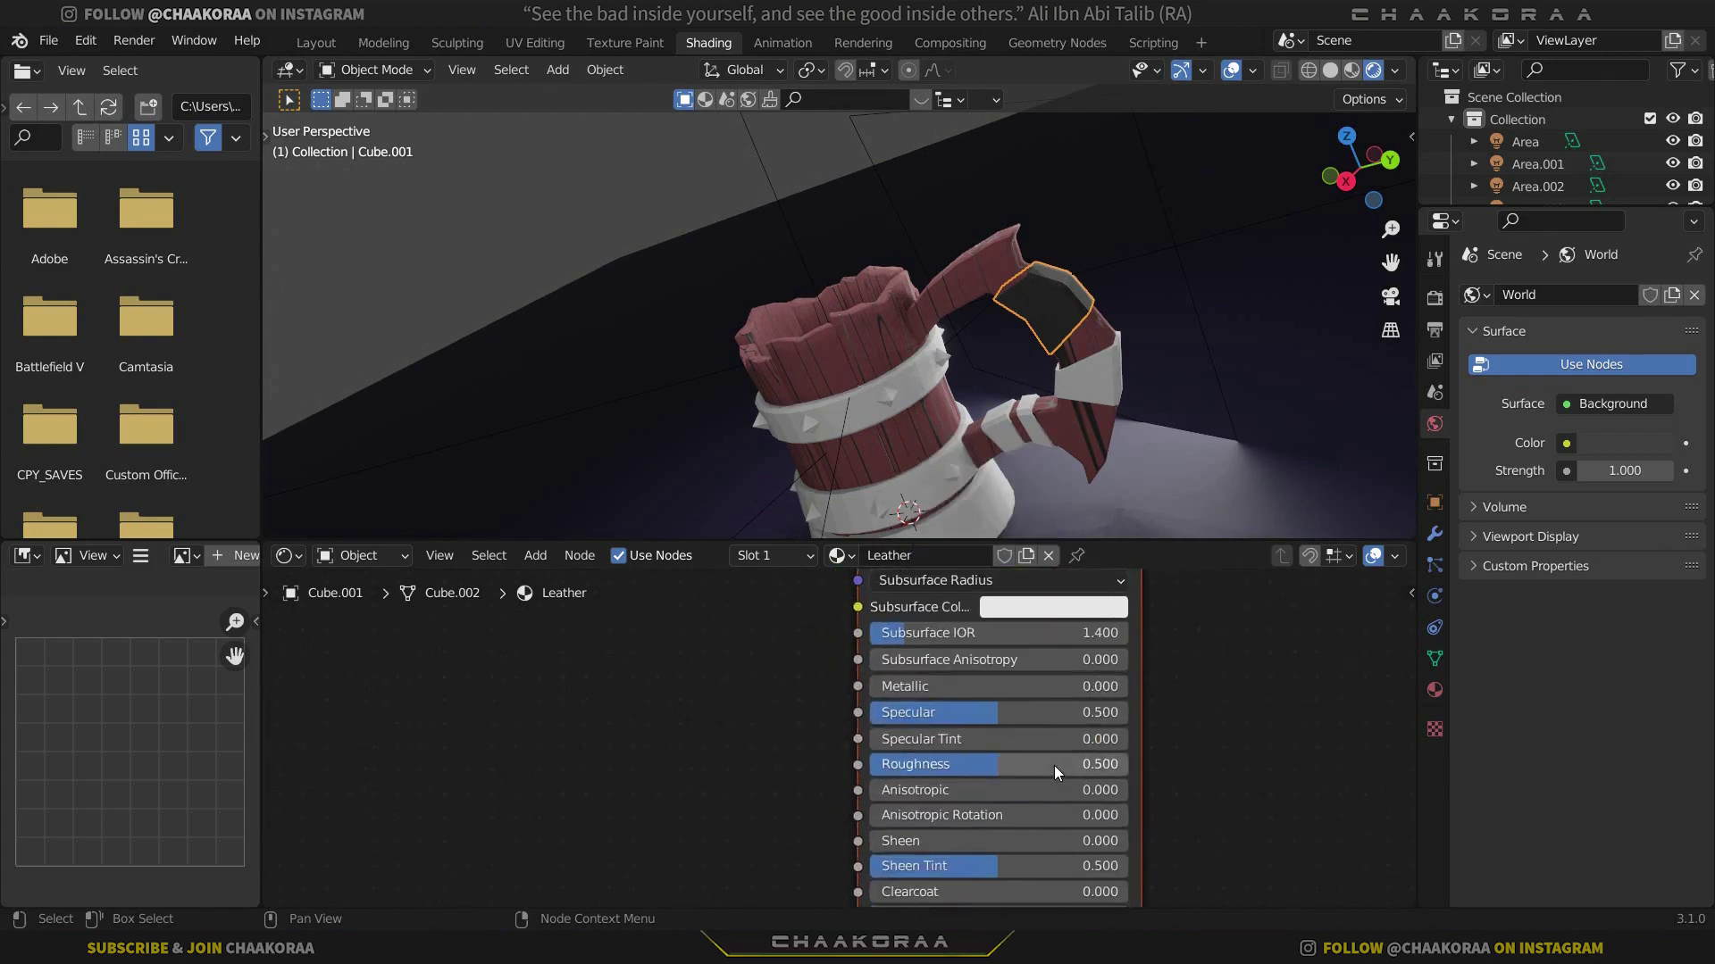
{"action": "scroll", "coordinate": [1053, 765], "scroll_direction": "up", "scroll_amount": 1}
{"action": "left_click_drag", "start_coordinate": [954, 704], "coordinate": [964, 704]}
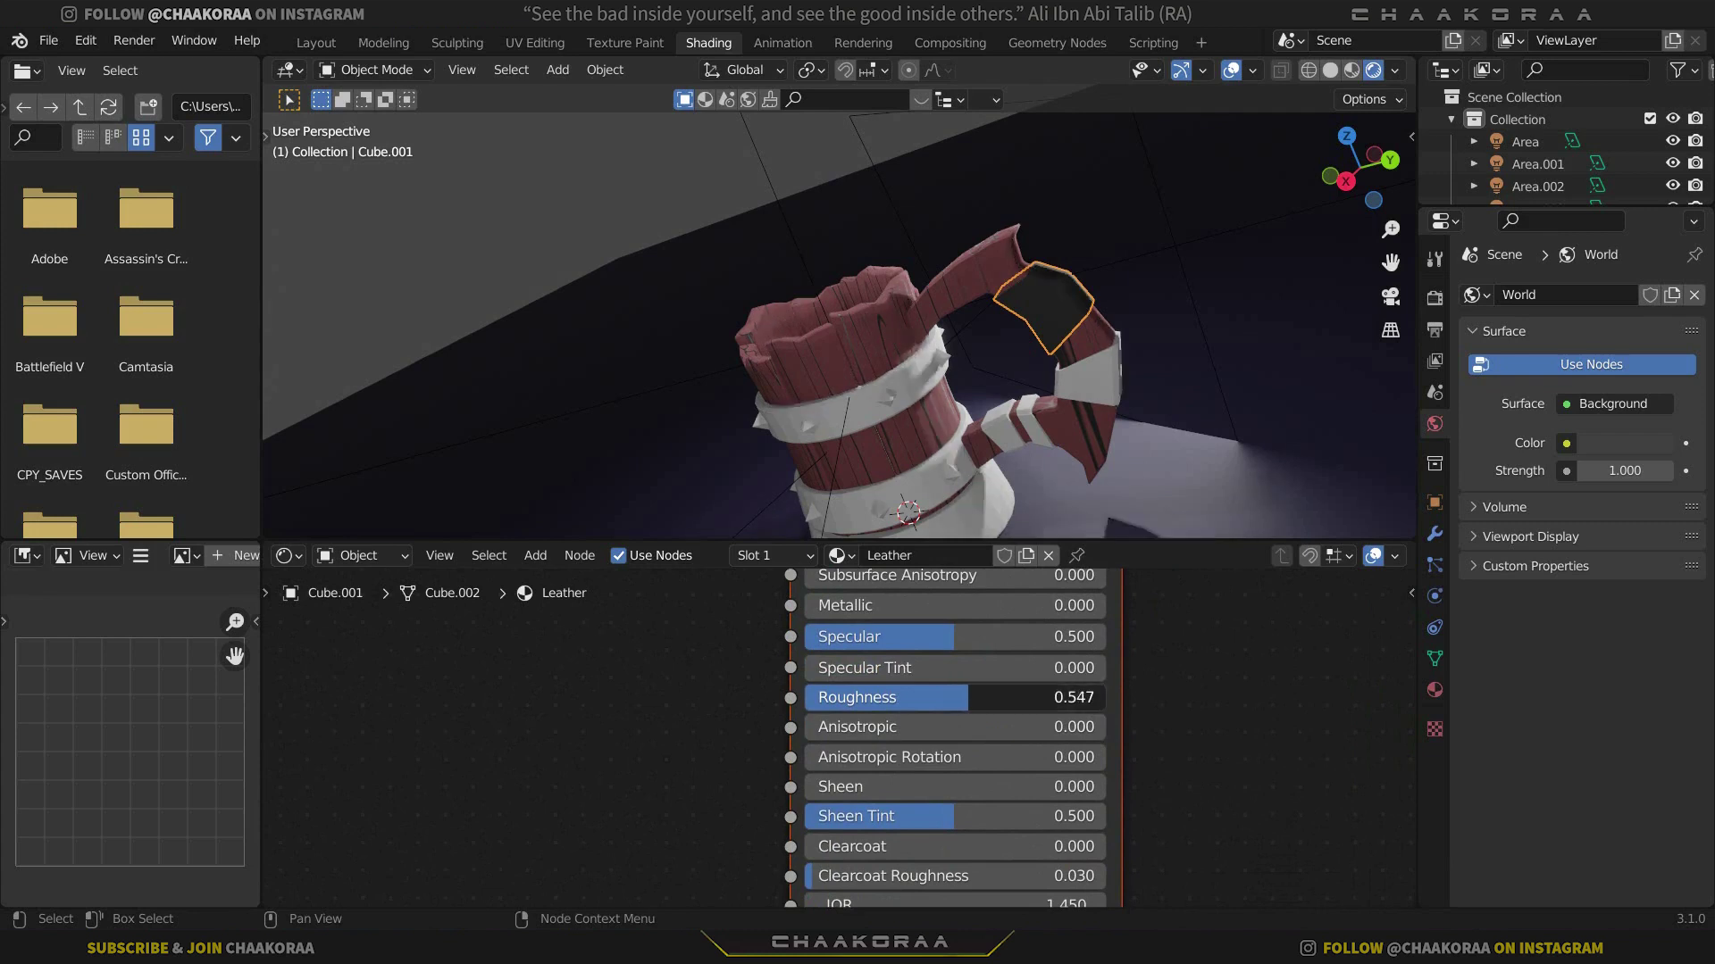
Link the Leather material from the handle's upper wrap to the other handle wraps
{"action": "left_click", "coordinate": [1104, 388]}
{"action": "left_click", "coordinate": [1018, 425], "text": "shift"}
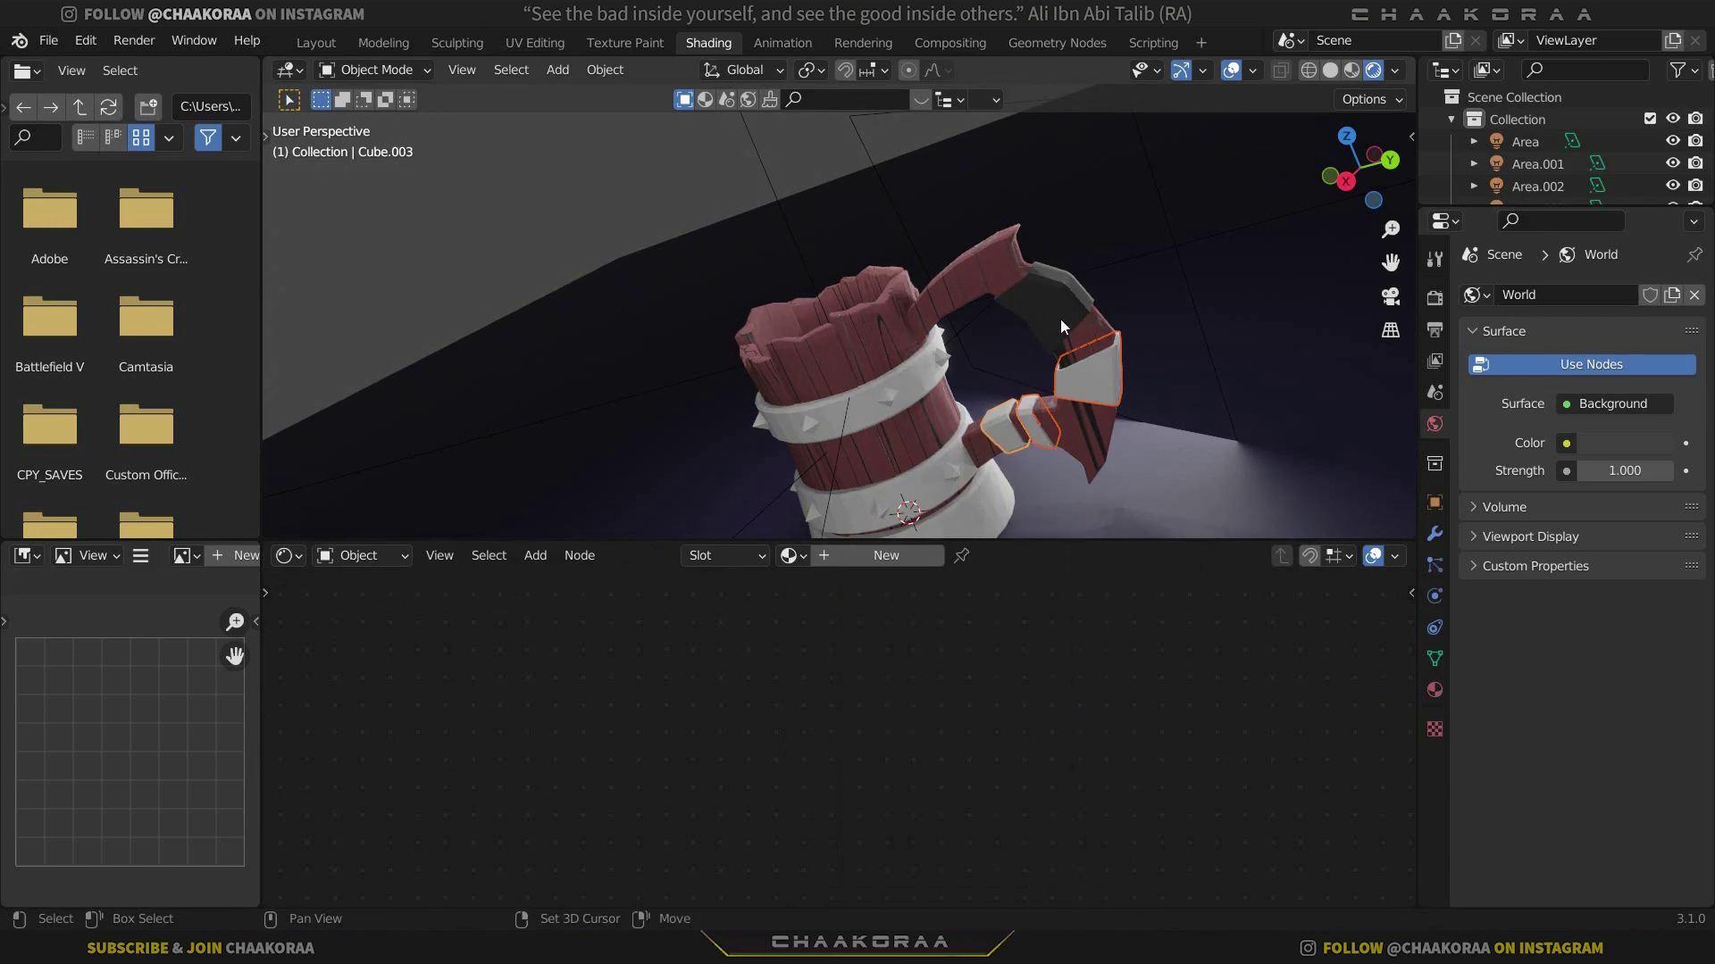
{"action": "left_click", "coordinate": [1064, 291], "text": "shift"}
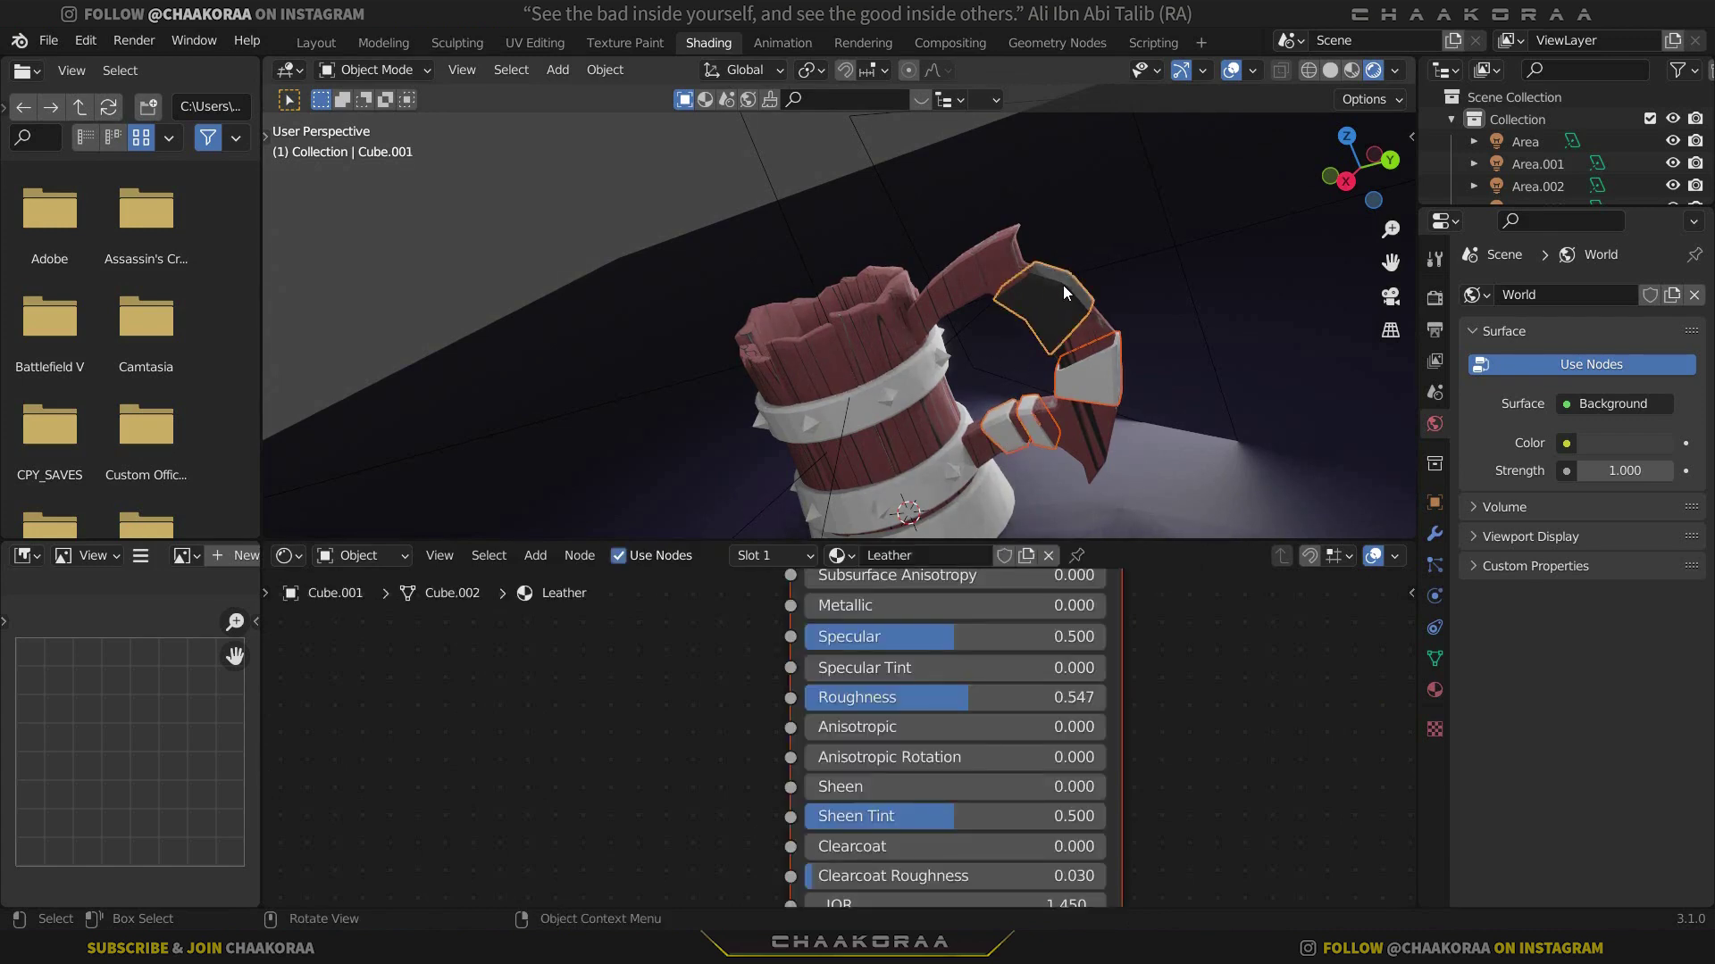
{"action": "key", "text": "ctrl+l"}
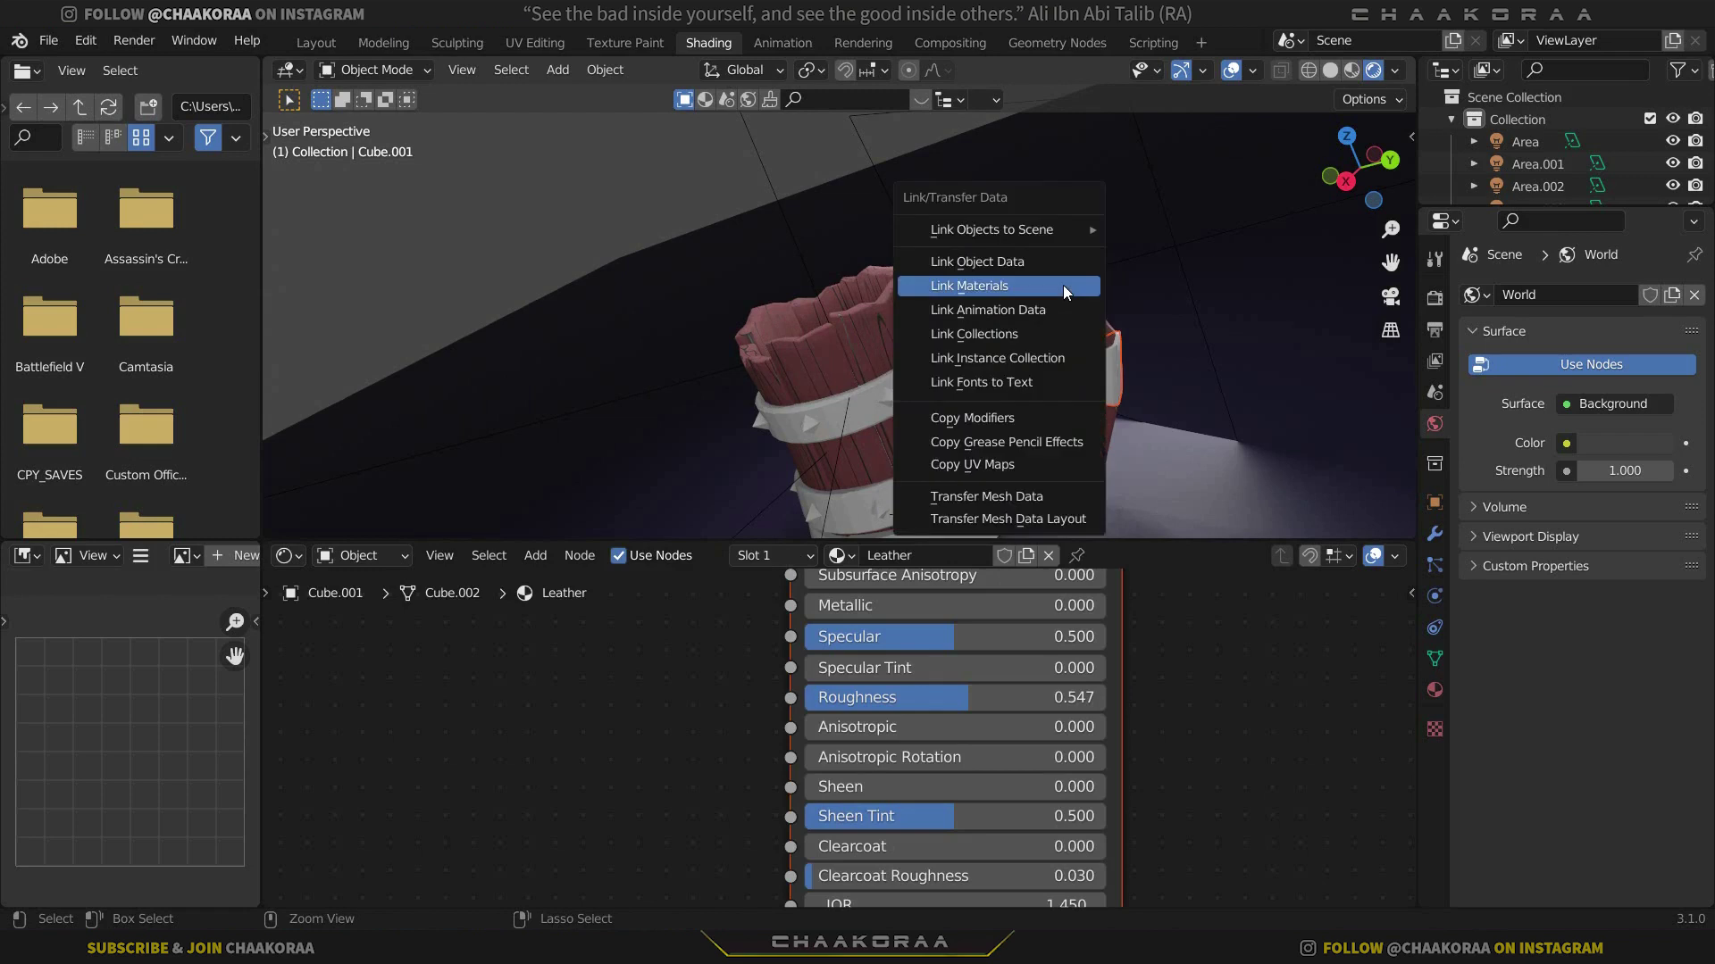
{"action": "left_click", "coordinate": [1062, 286]}
{"action": "scroll", "coordinate": [1073, 334], "scroll_direction": "down", "scroll_amount": 2}
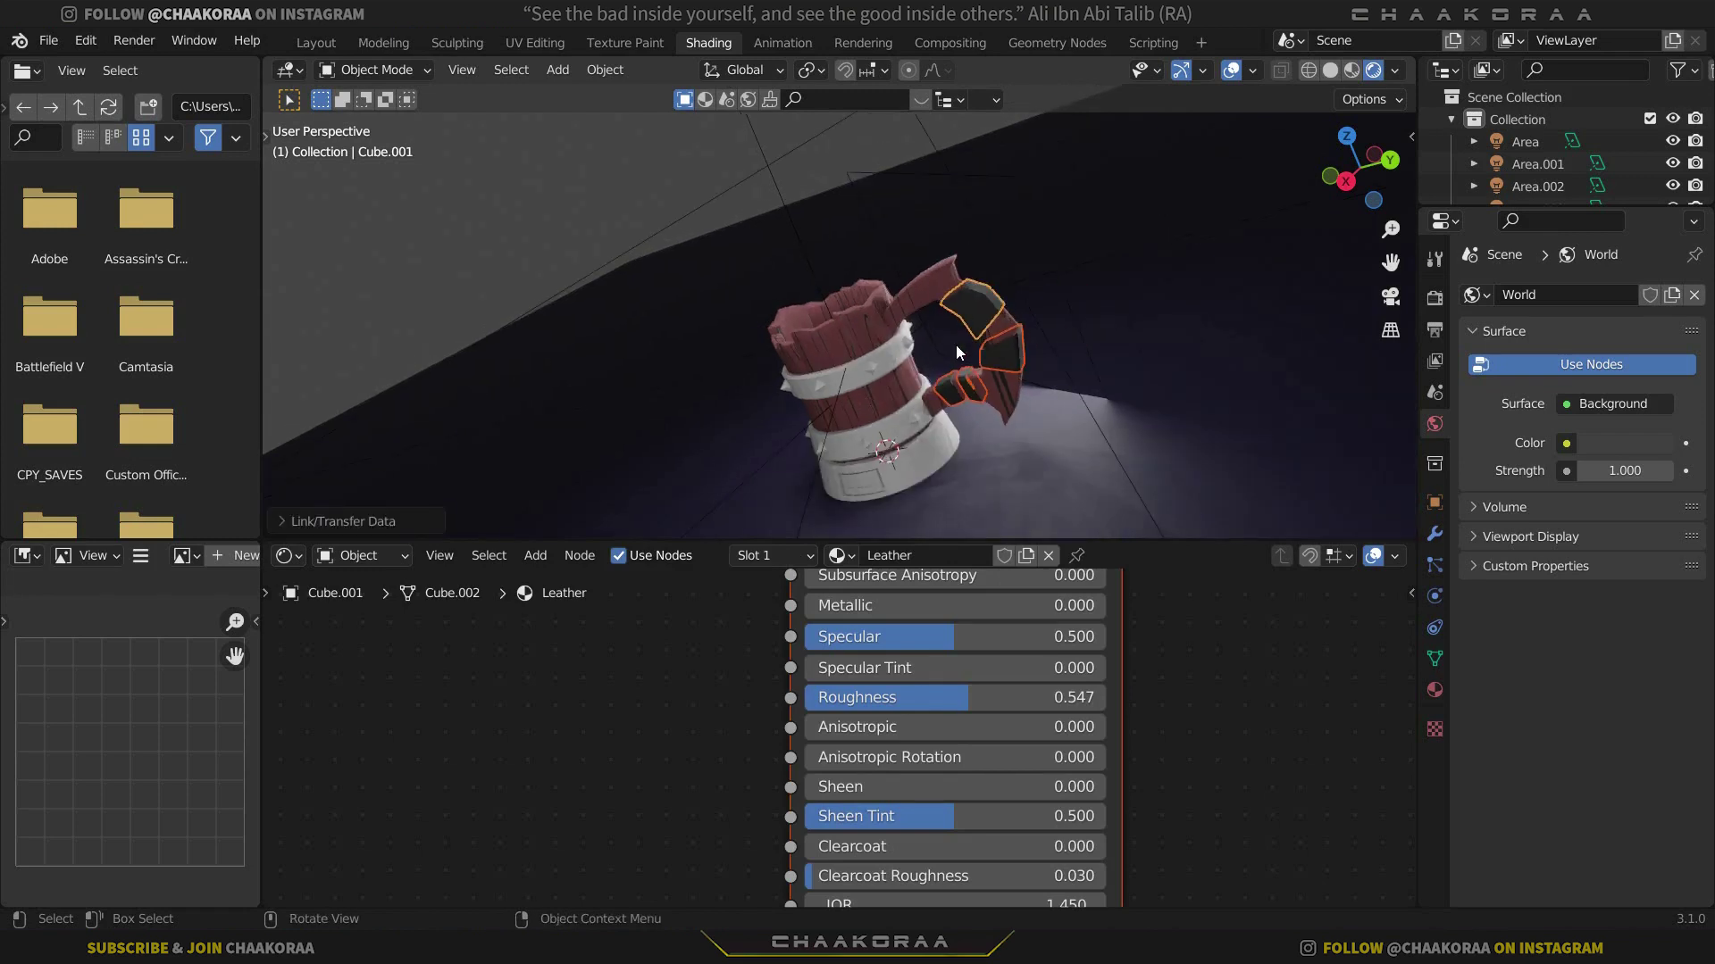
Switch to the Layout workspace and apply Shade Smooth to the mug's upper spiked band
{"action": "left_click", "coordinate": [898, 432]}
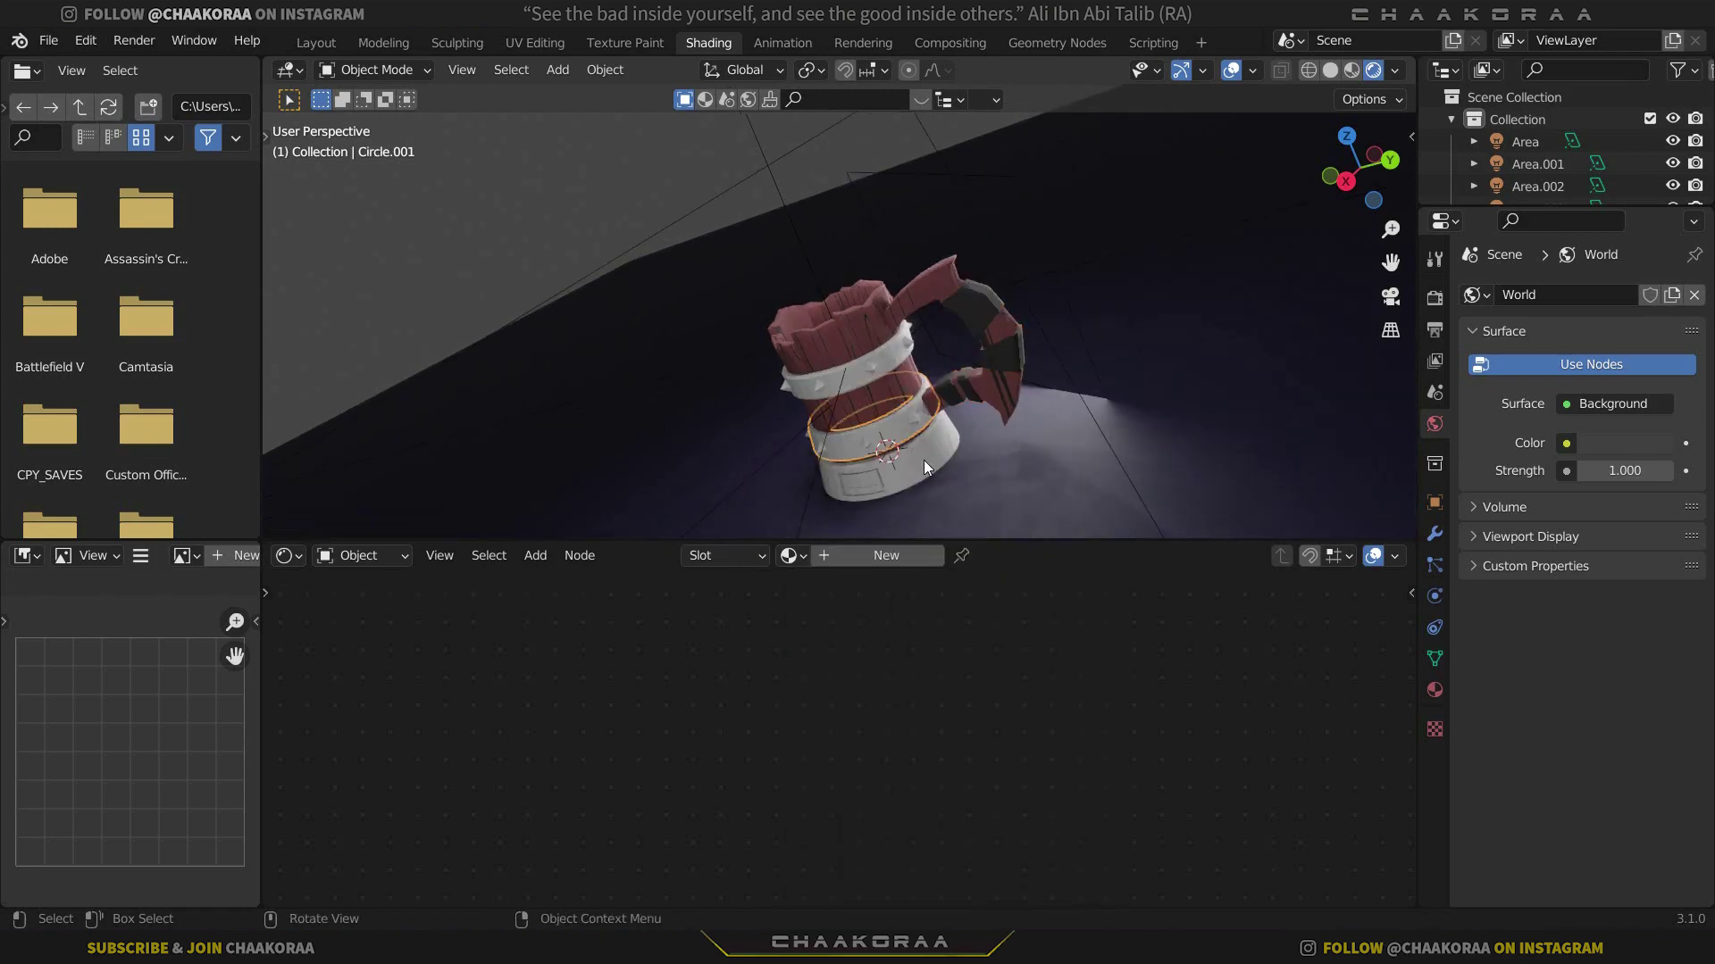
{"action": "left_click", "coordinate": [863, 366]}
{"action": "scroll", "coordinate": [863, 366], "scroll_direction": "up", "scroll_amount": 3}
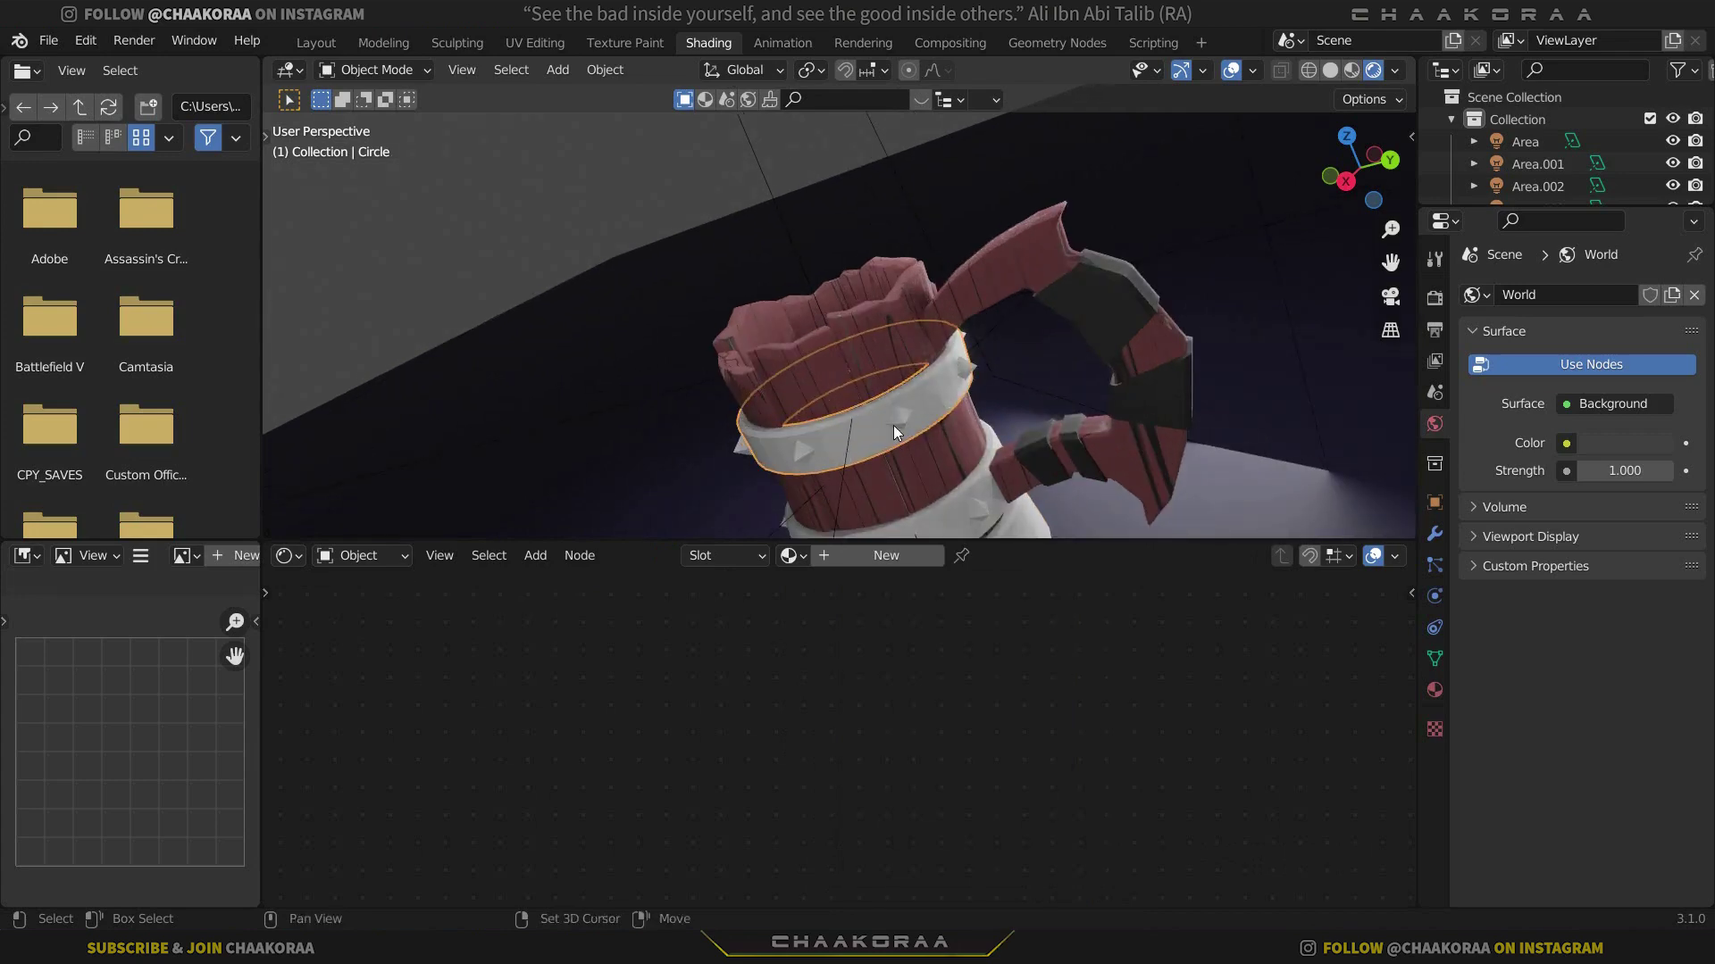
{"action": "middle_click_drag", "start_coordinate": [893, 426], "coordinate": [841, 287], "text": "shift"}
{"action": "right_click", "coordinate": [841, 288]}
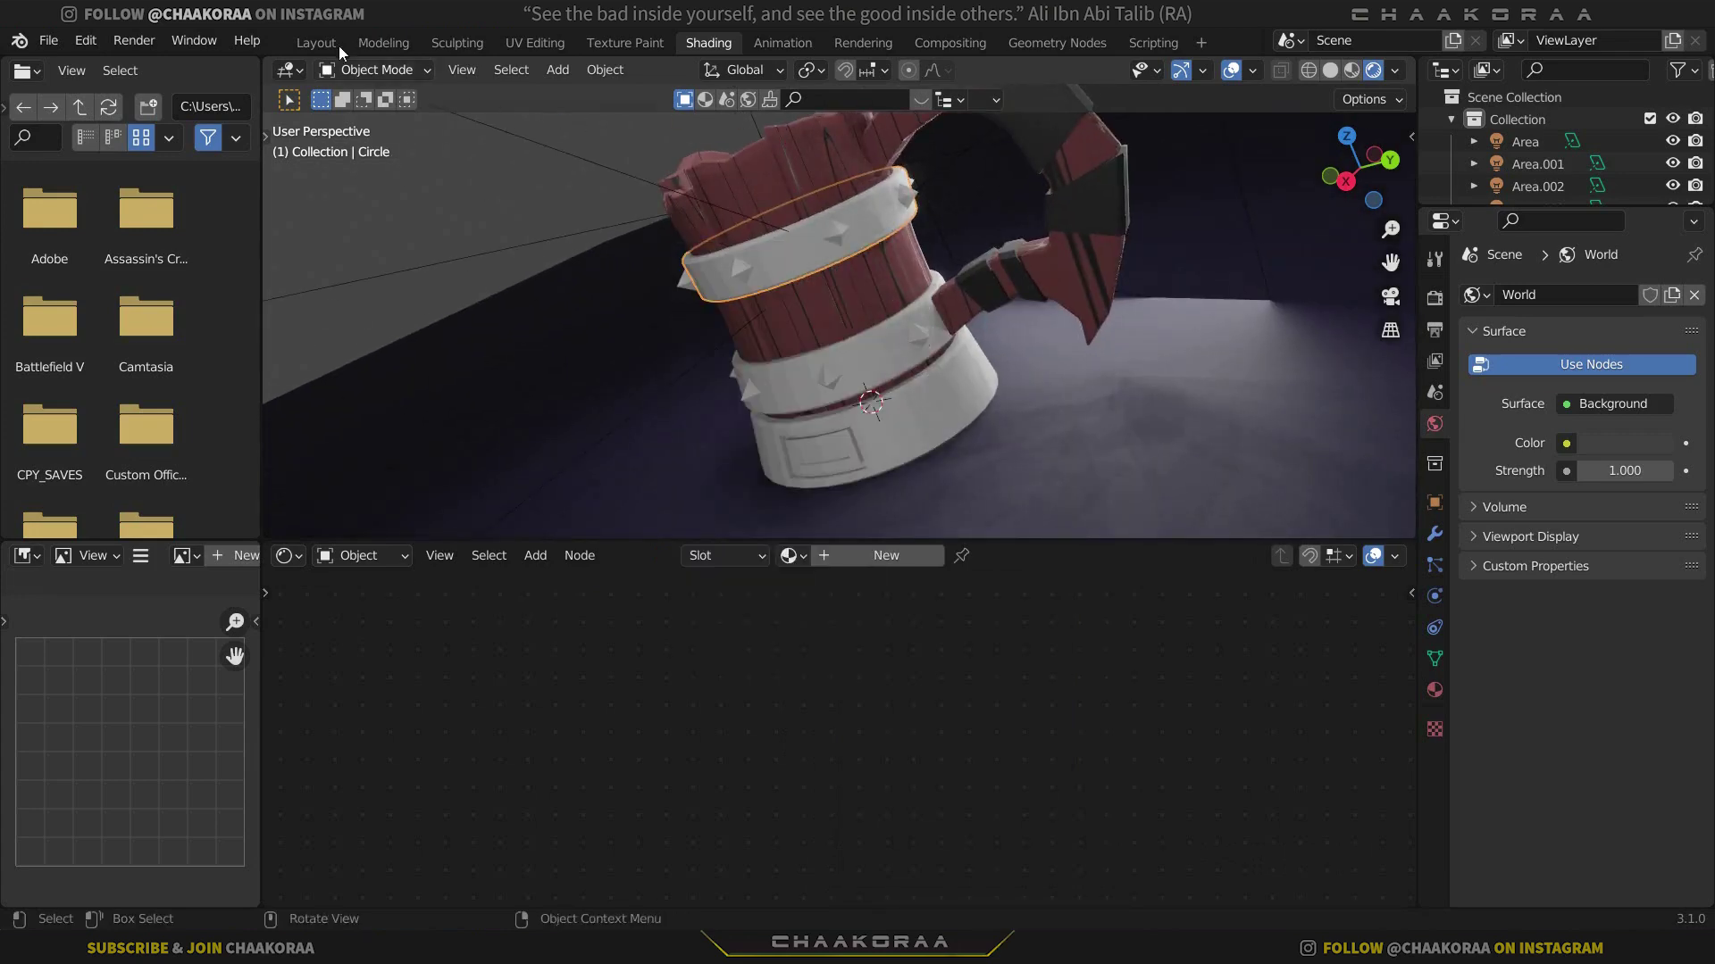
{"action": "left_click", "coordinate": [328, 42]}
{"action": "middle_click_drag", "start_coordinate": [559, 389], "coordinate": [608, 296], "text": "shift"}
{"action": "scroll", "coordinate": [608, 296], "scroll_direction": "up", "scroll_amount": 5}
{"action": "middle_click_drag", "start_coordinate": [511, 364], "coordinate": [455, 412]}
{"action": "right_click", "coordinate": [334, 442]}
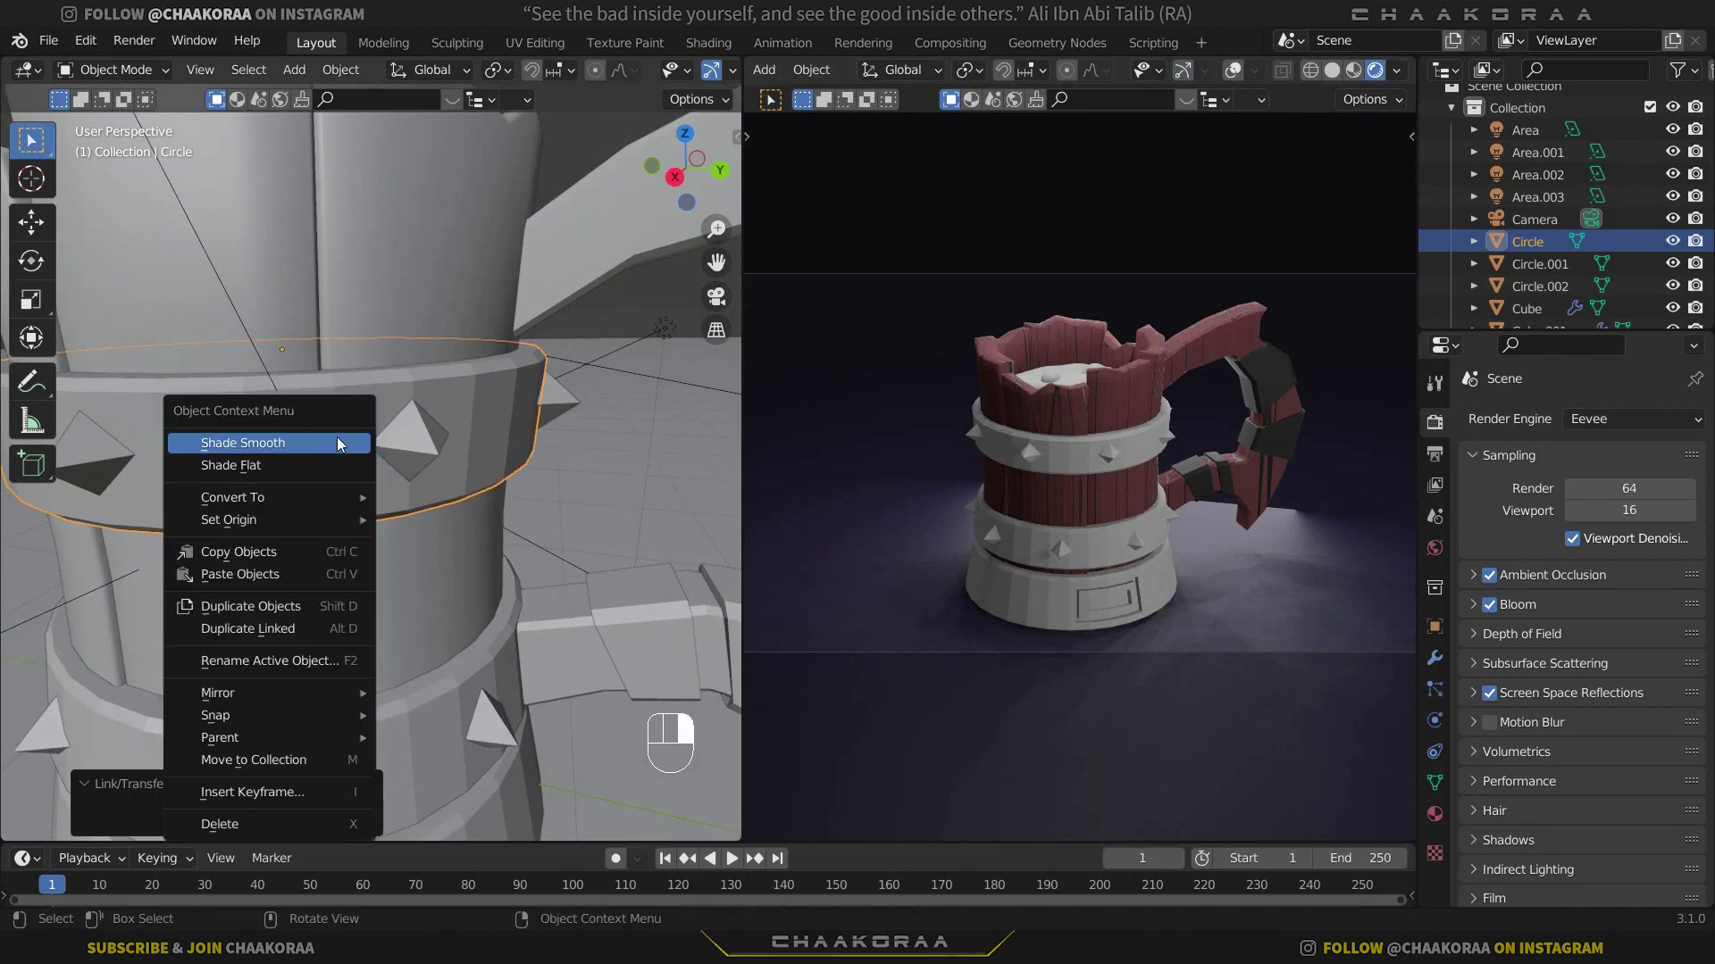
{"action": "left_click", "coordinate": [239, 446]}
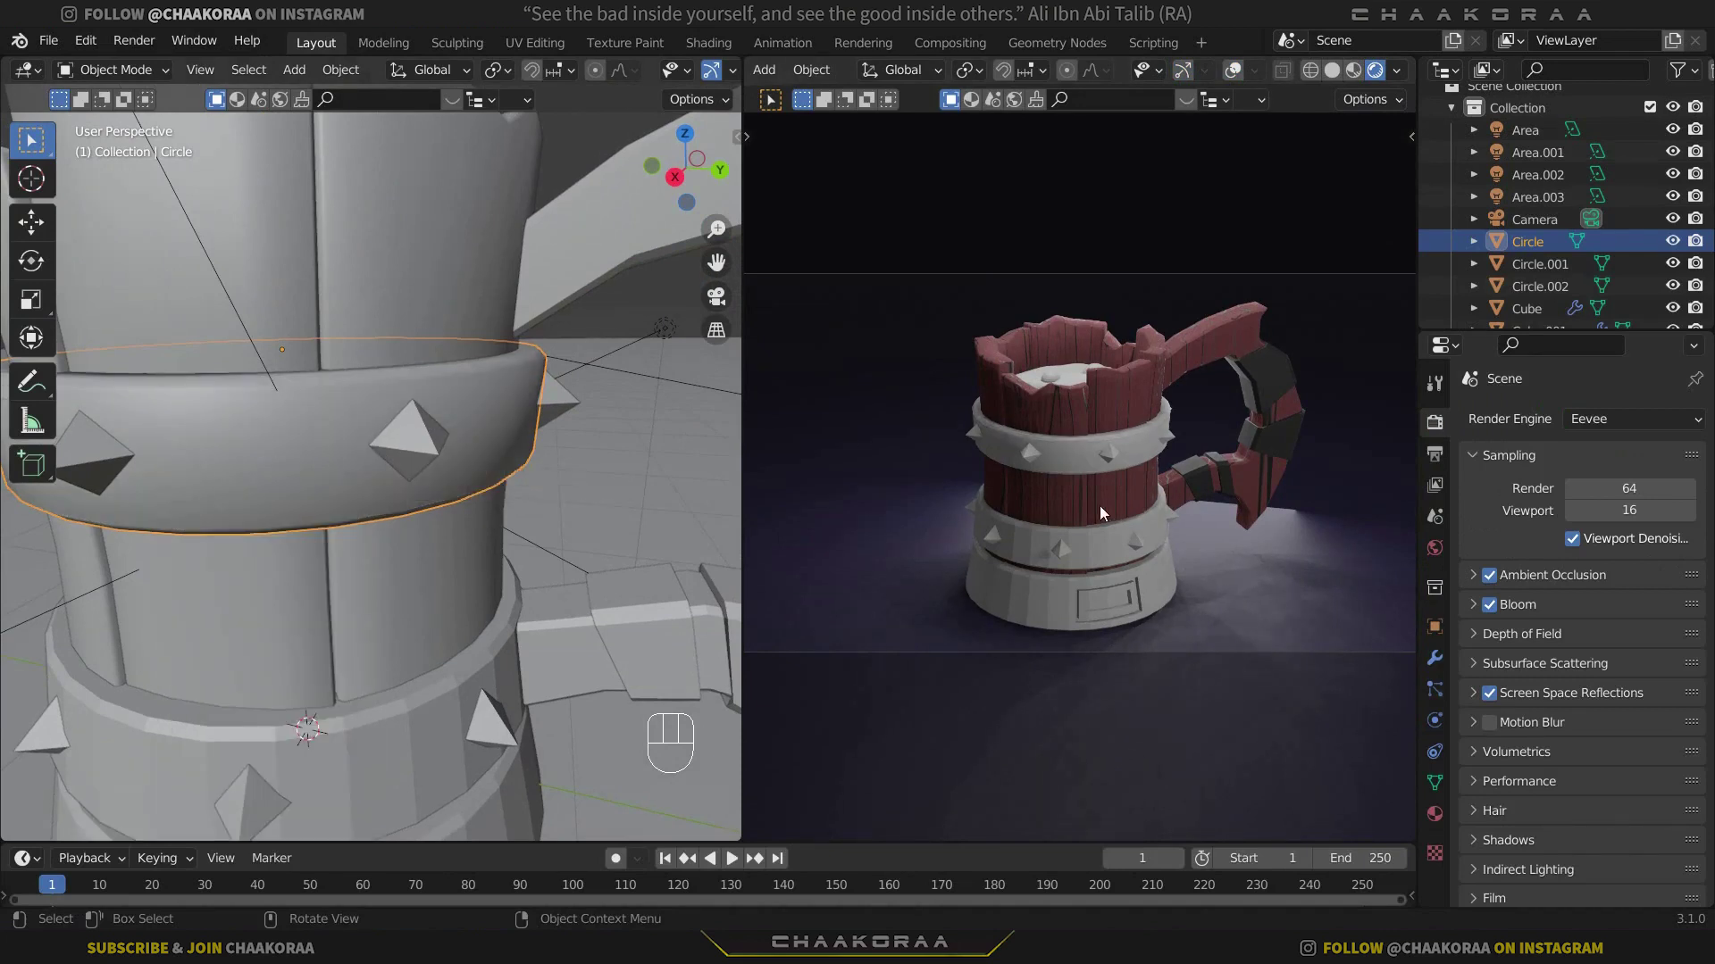
Enable Auto Smooth in the upper band's normals settings and inspect its shading up close
{"action": "left_click", "coordinate": [1434, 782]}
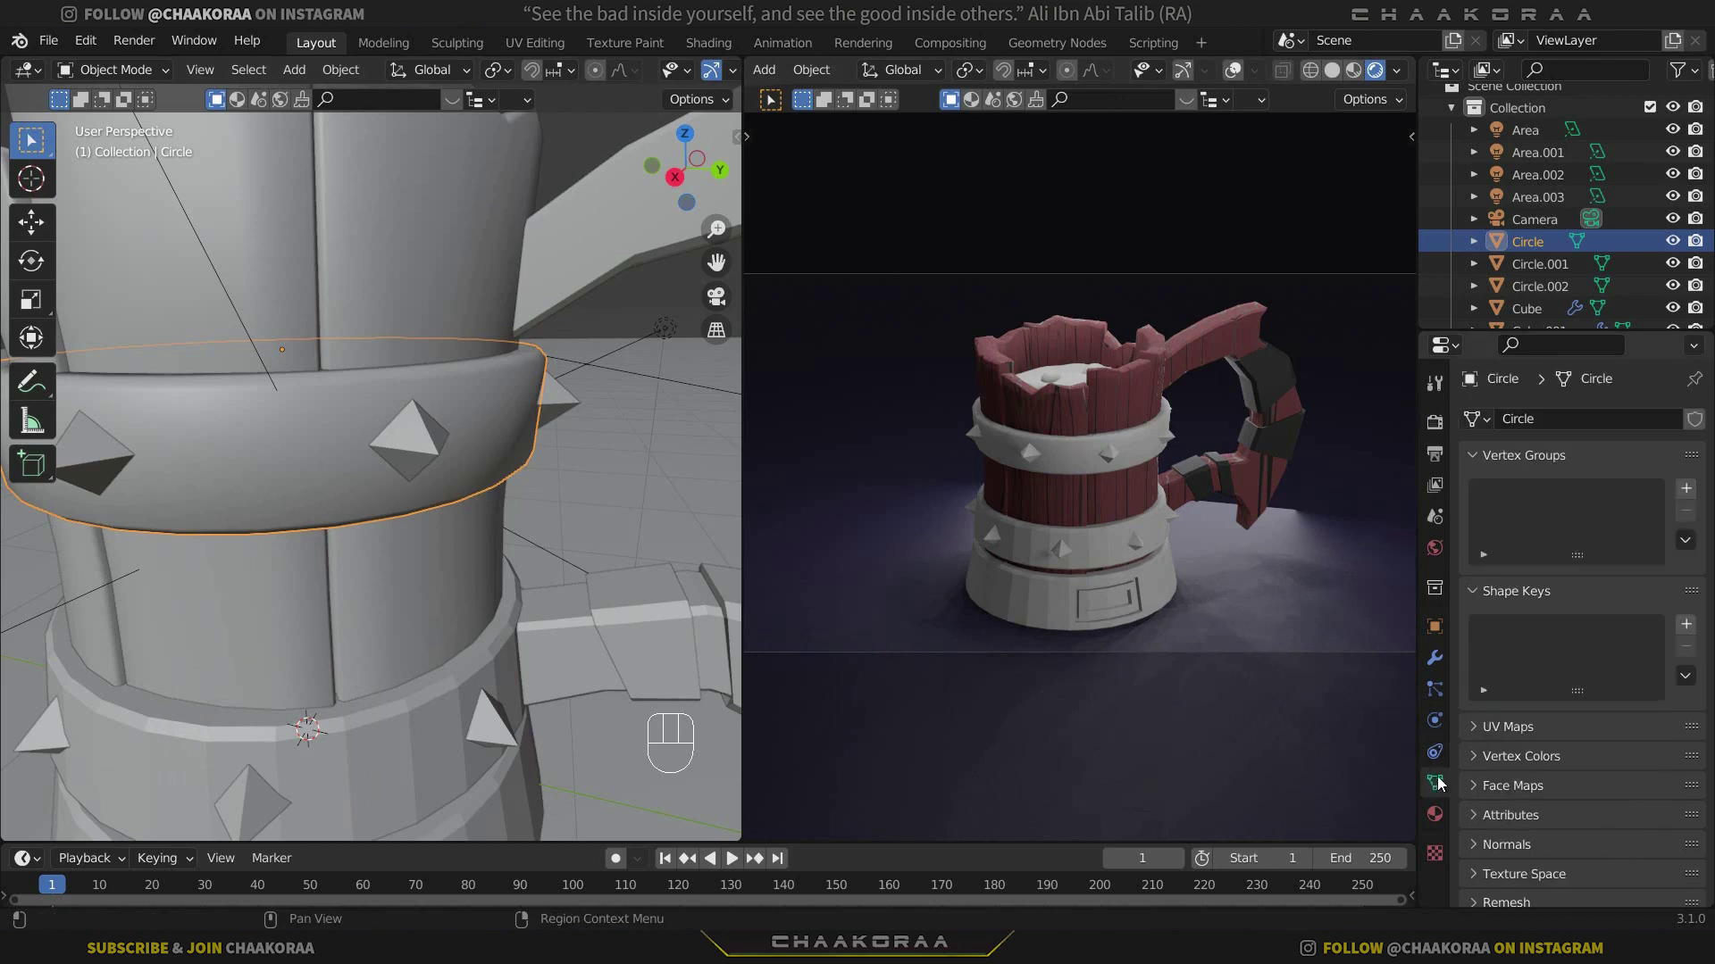
{"action": "scroll", "coordinate": [1581, 787], "scroll_direction": "down", "scroll_amount": 2}
{"action": "left_click", "coordinate": [1482, 777]}
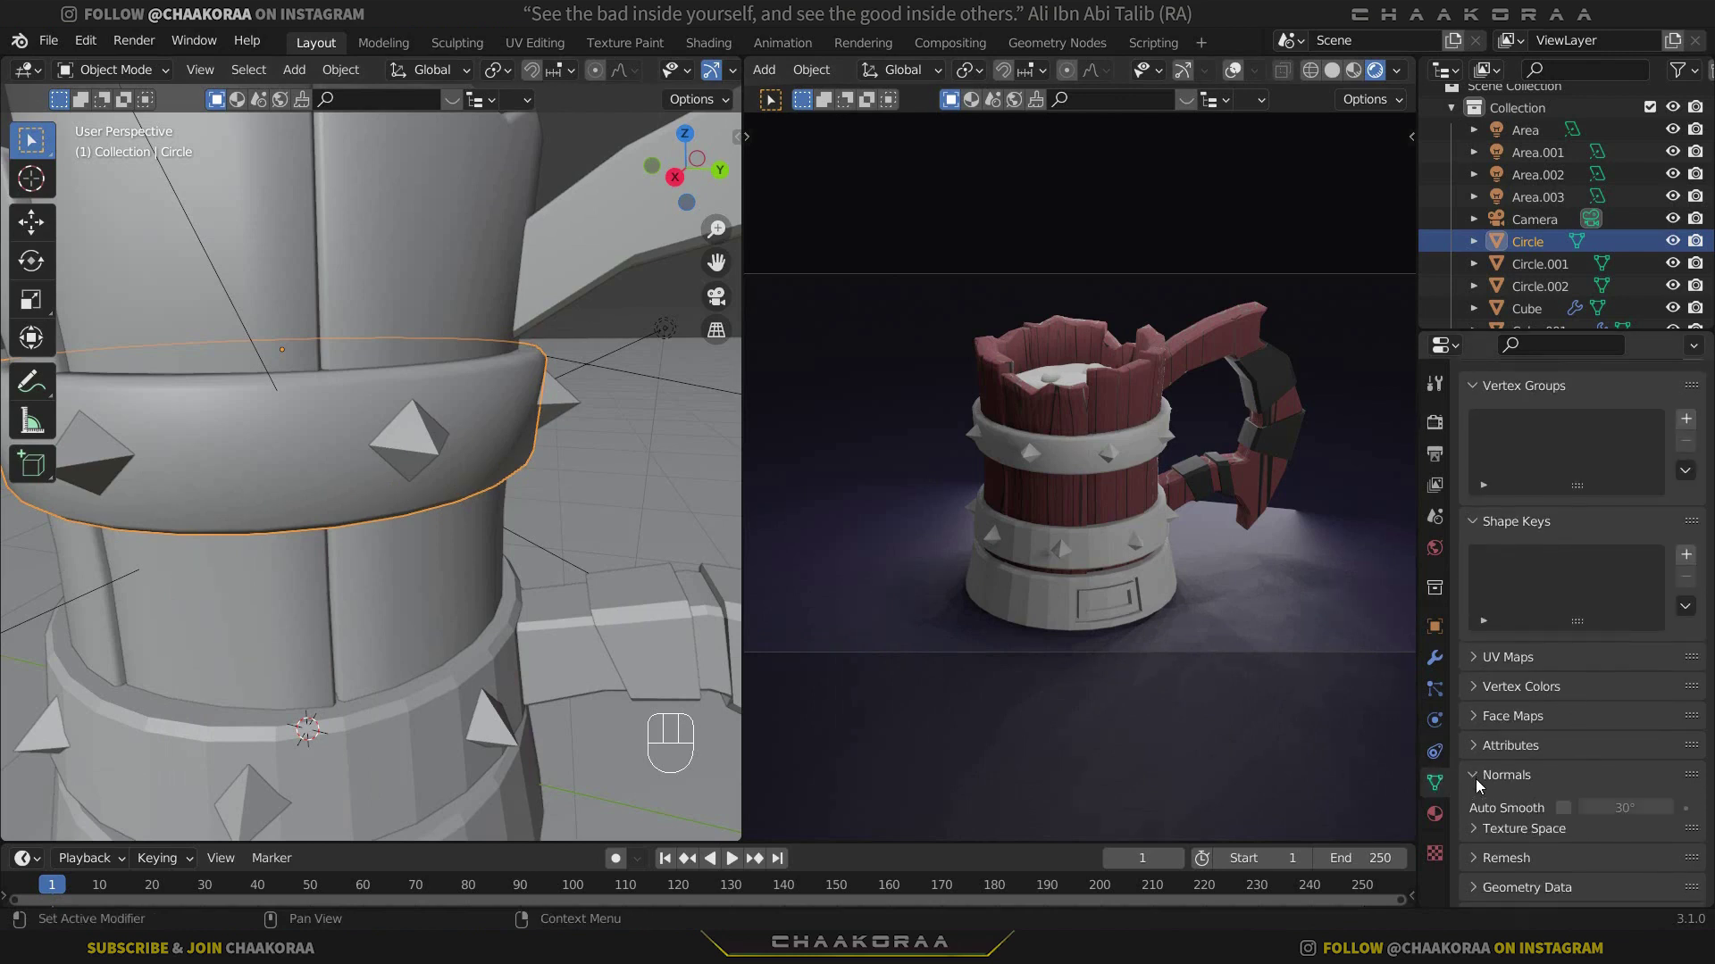
{"action": "left_click", "coordinate": [1561, 809]}
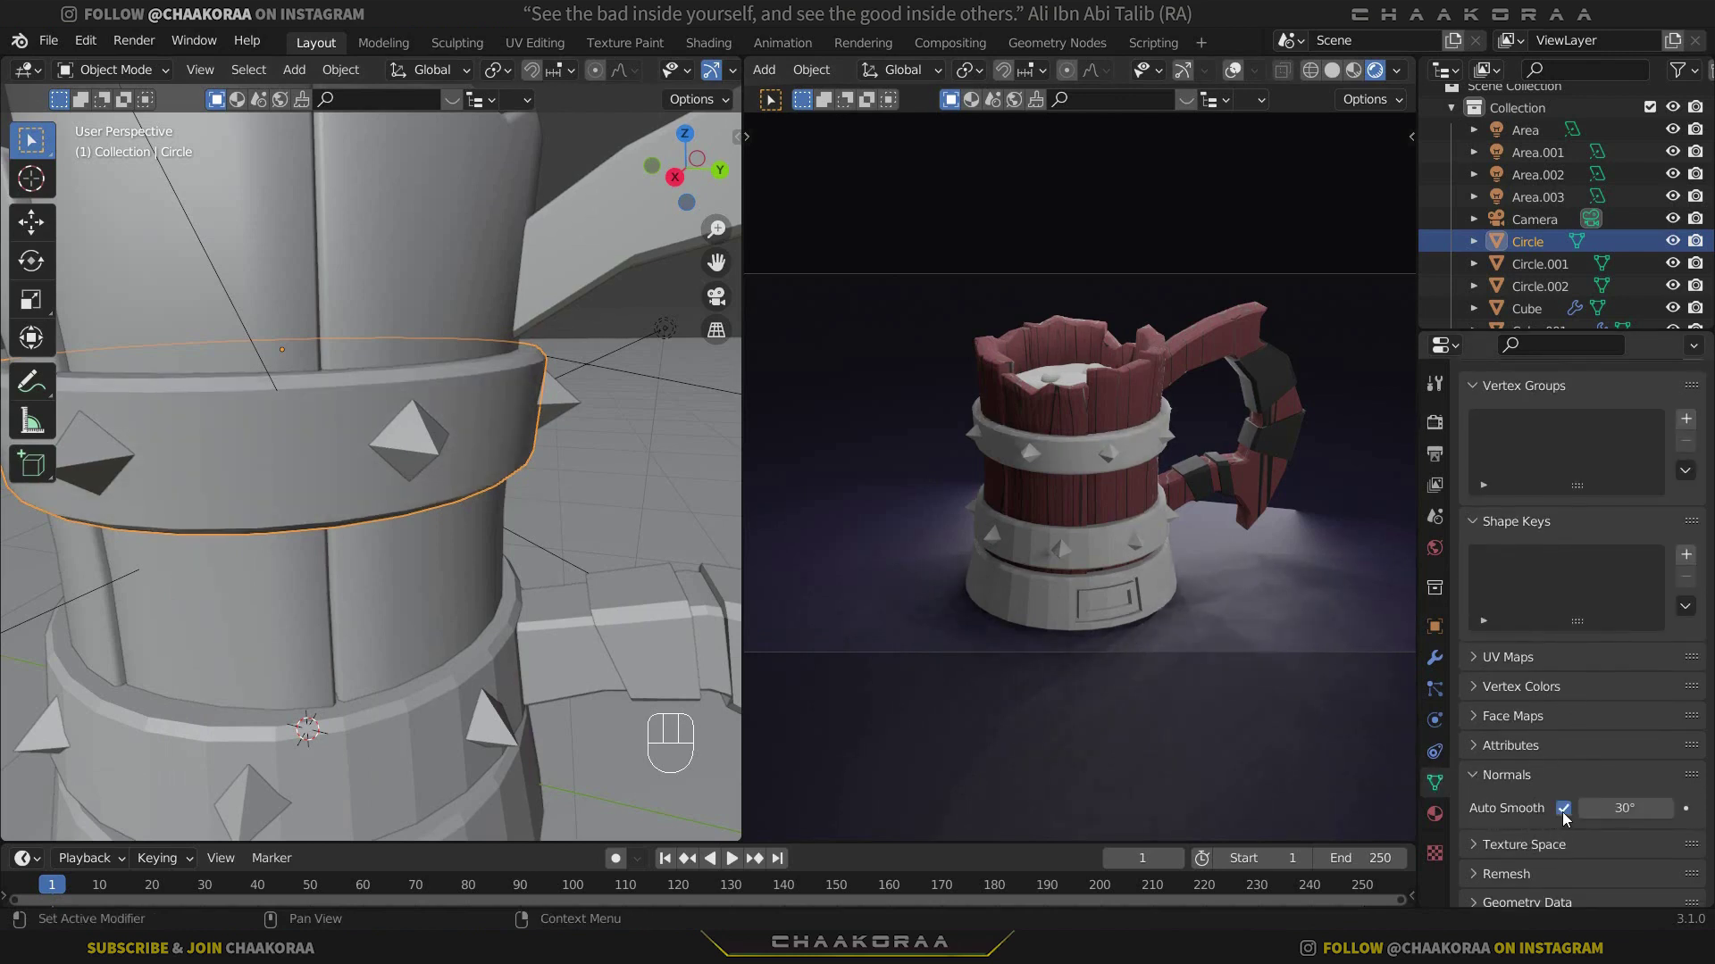
{"action": "scroll", "coordinate": [464, 571], "scroll_direction": "down", "scroll_amount": 5}
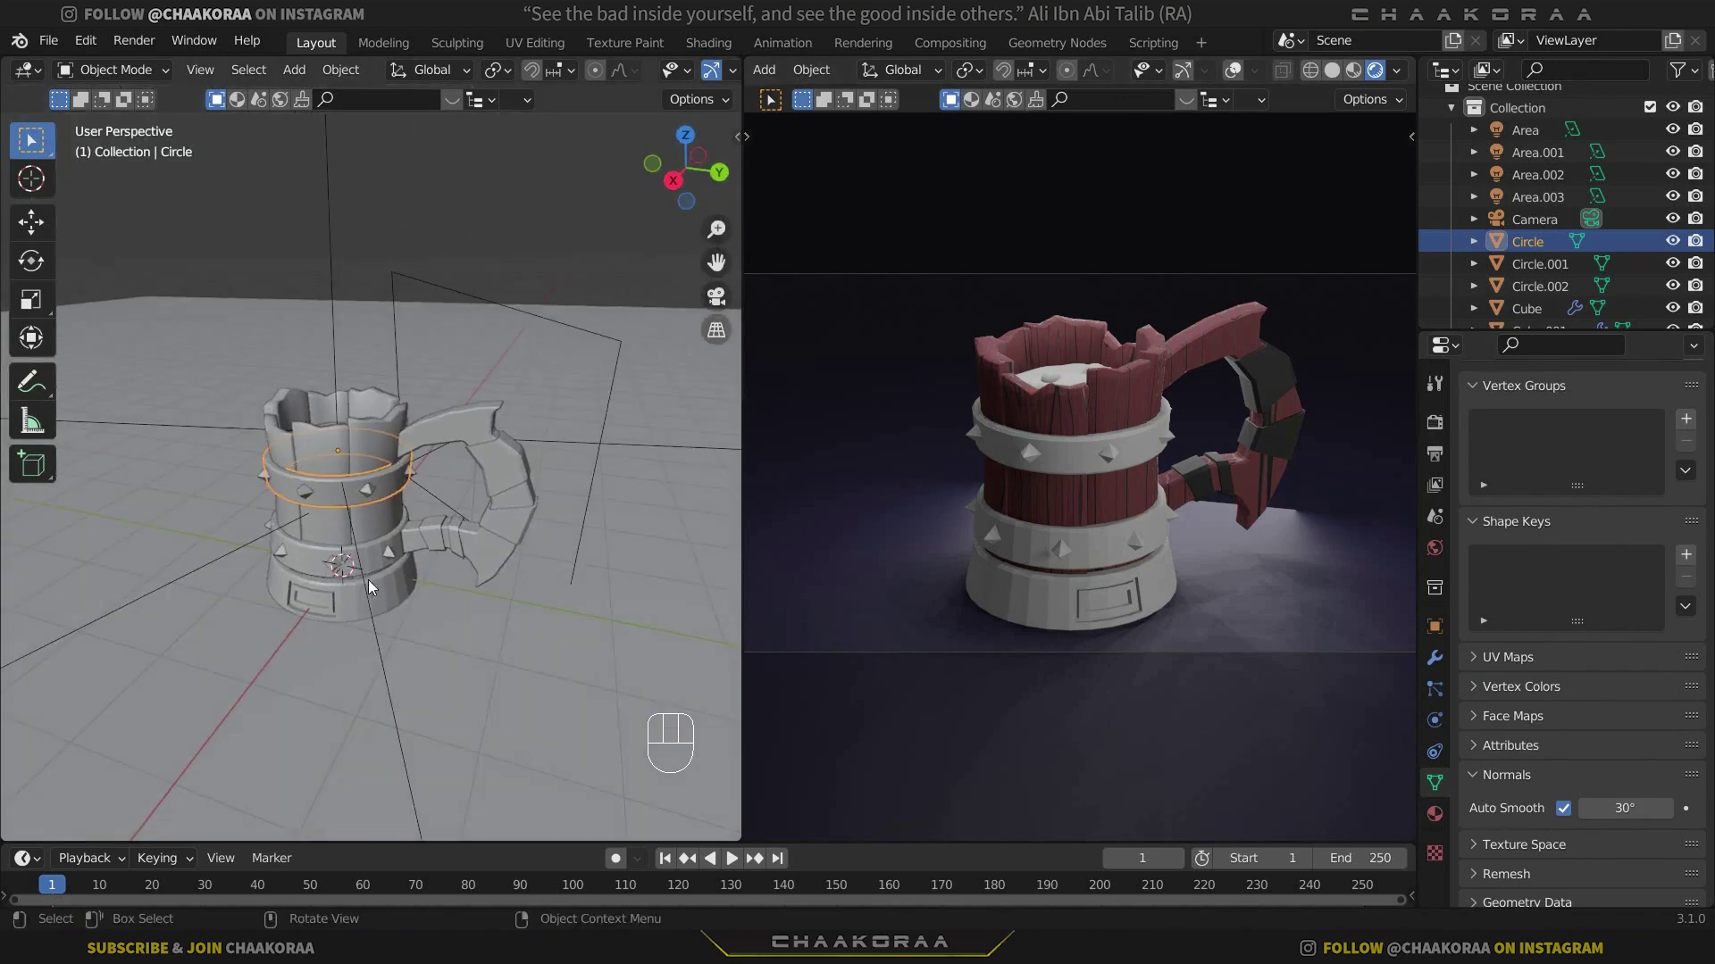
{"action": "scroll", "coordinate": [357, 571], "scroll_direction": "up", "scroll_amount": 6}
{"action": "scroll", "coordinate": [357, 571], "scroll_direction": "up", "scroll_amount": 3}
{"action": "mouse_move", "coordinate": [404, 545]}
{"action": "middle_mouse_down", "text": "ctrl"}
{"action": "mouse_move", "coordinate": [403, 570]}
{"action": "mouse_move", "coordinate": [449, 586]}
{"action": "mouse_move", "coordinate": [403, 545]}
{"action": "middle_mouse_up", "text": "ctrl"}
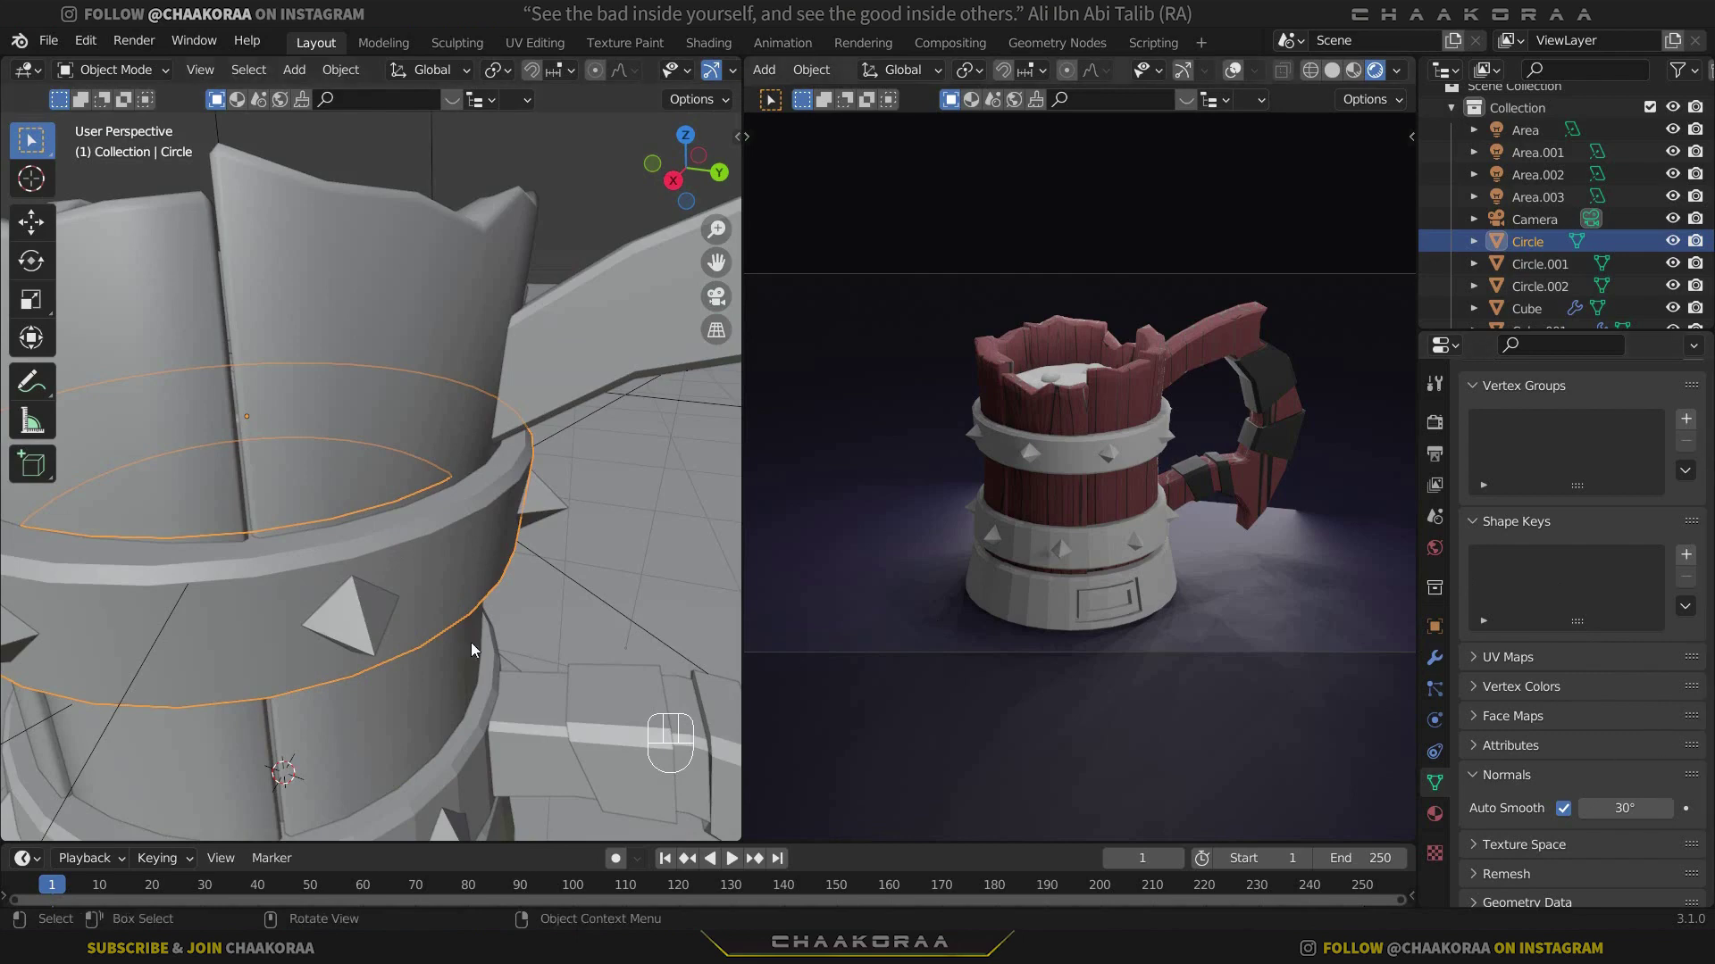
Apply Shade Smooth to the mug's lower spiked band and enable Auto Smooth for it
{"action": "scroll", "coordinate": [452, 652], "scroll_direction": "down", "scroll_amount": 5}
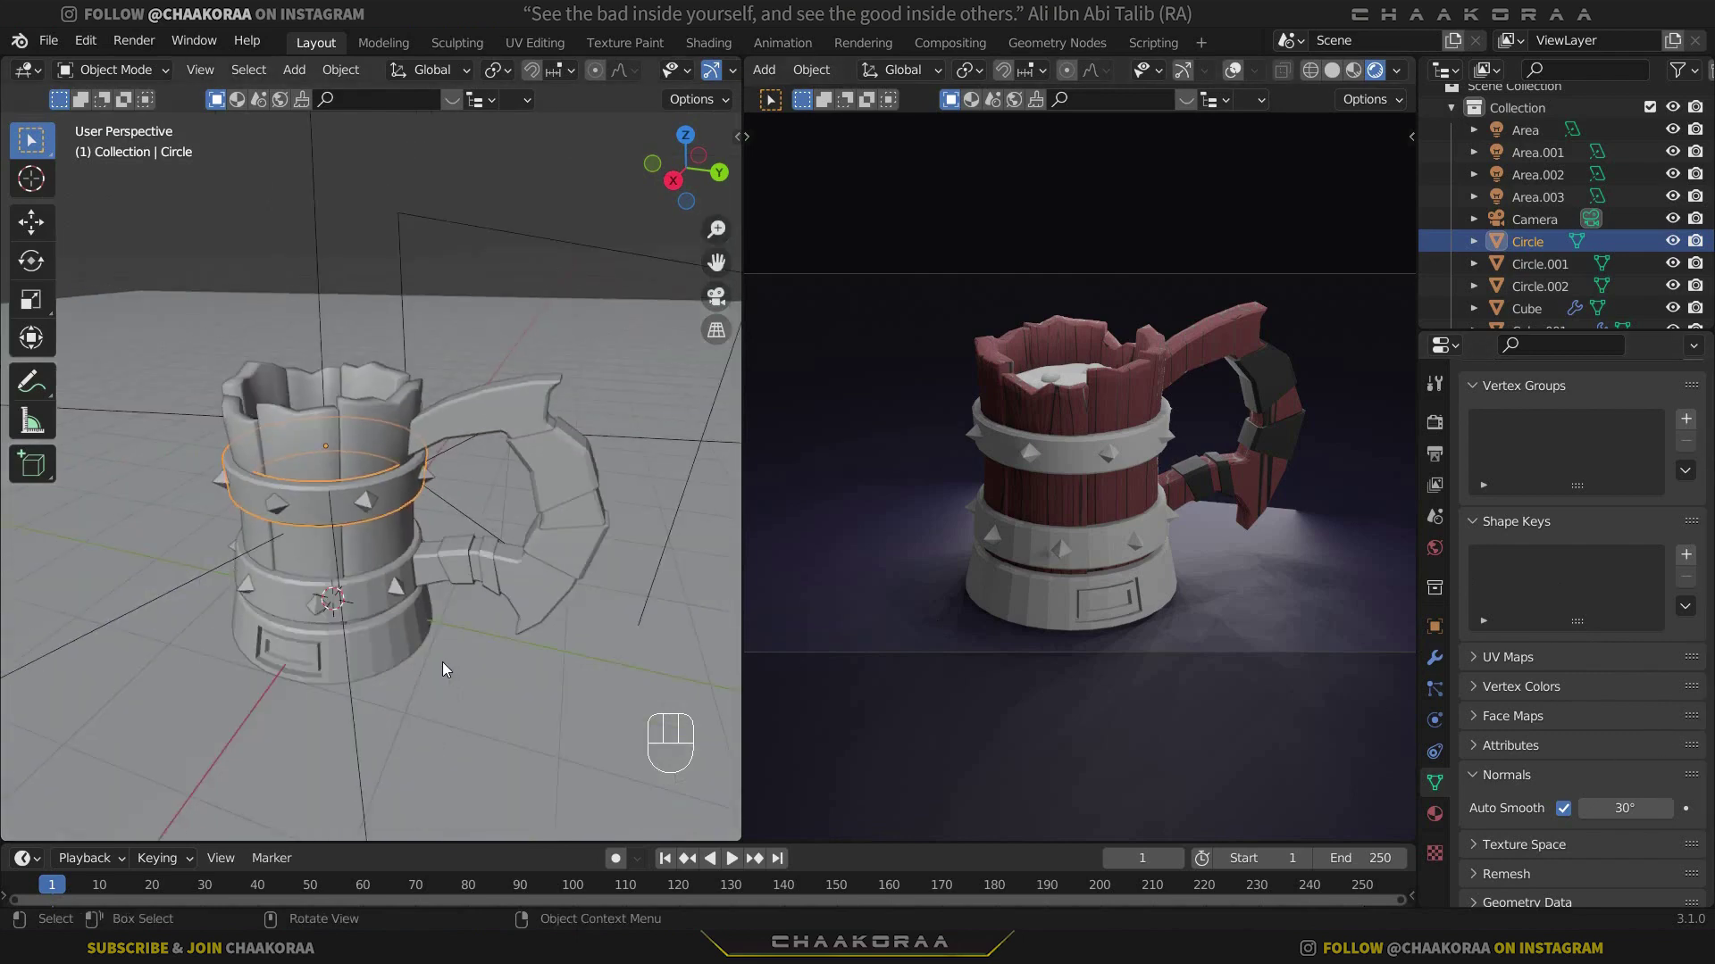
{"action": "left_click", "coordinate": [366, 604]}
{"action": "right_click", "coordinate": [372, 600]}
{"action": "left_click", "coordinate": [372, 523]}
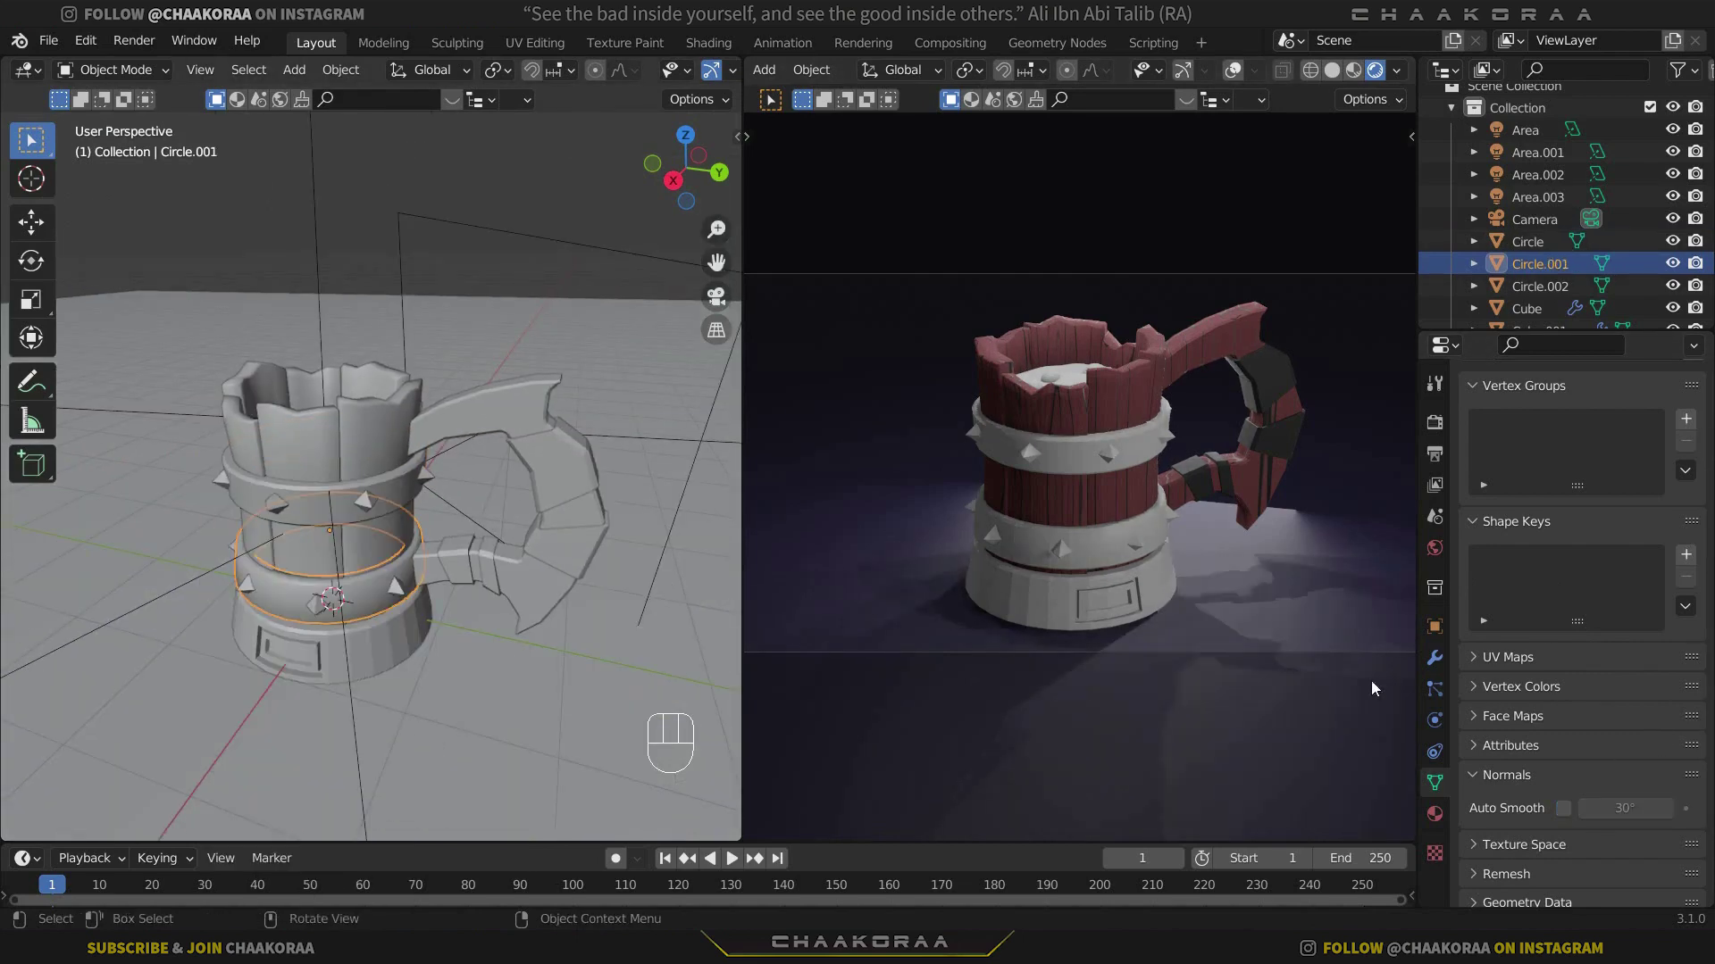
{"action": "left_click", "coordinate": [1563, 808]}
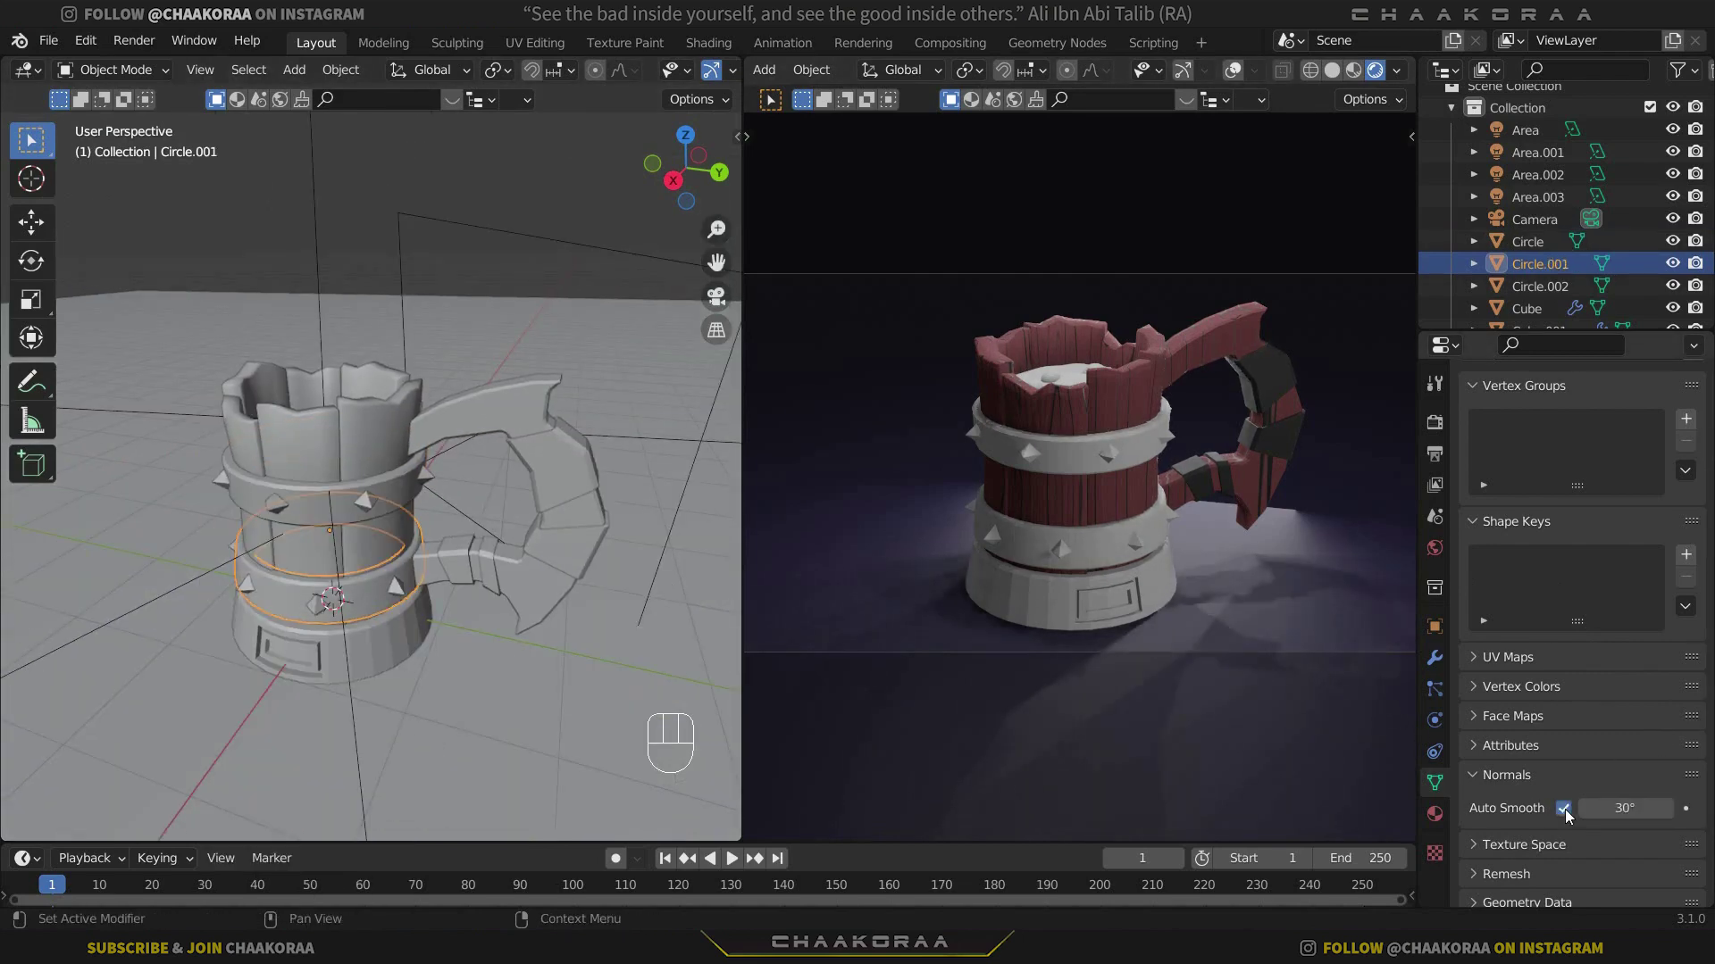
Apply Shade Smooth to the mug's base ring and enable Auto Smooth for it
{"action": "left_click", "coordinate": [388, 643]}
{"action": "right_click", "coordinate": [376, 527]}
{"action": "left_click", "coordinate": [400, 533]}
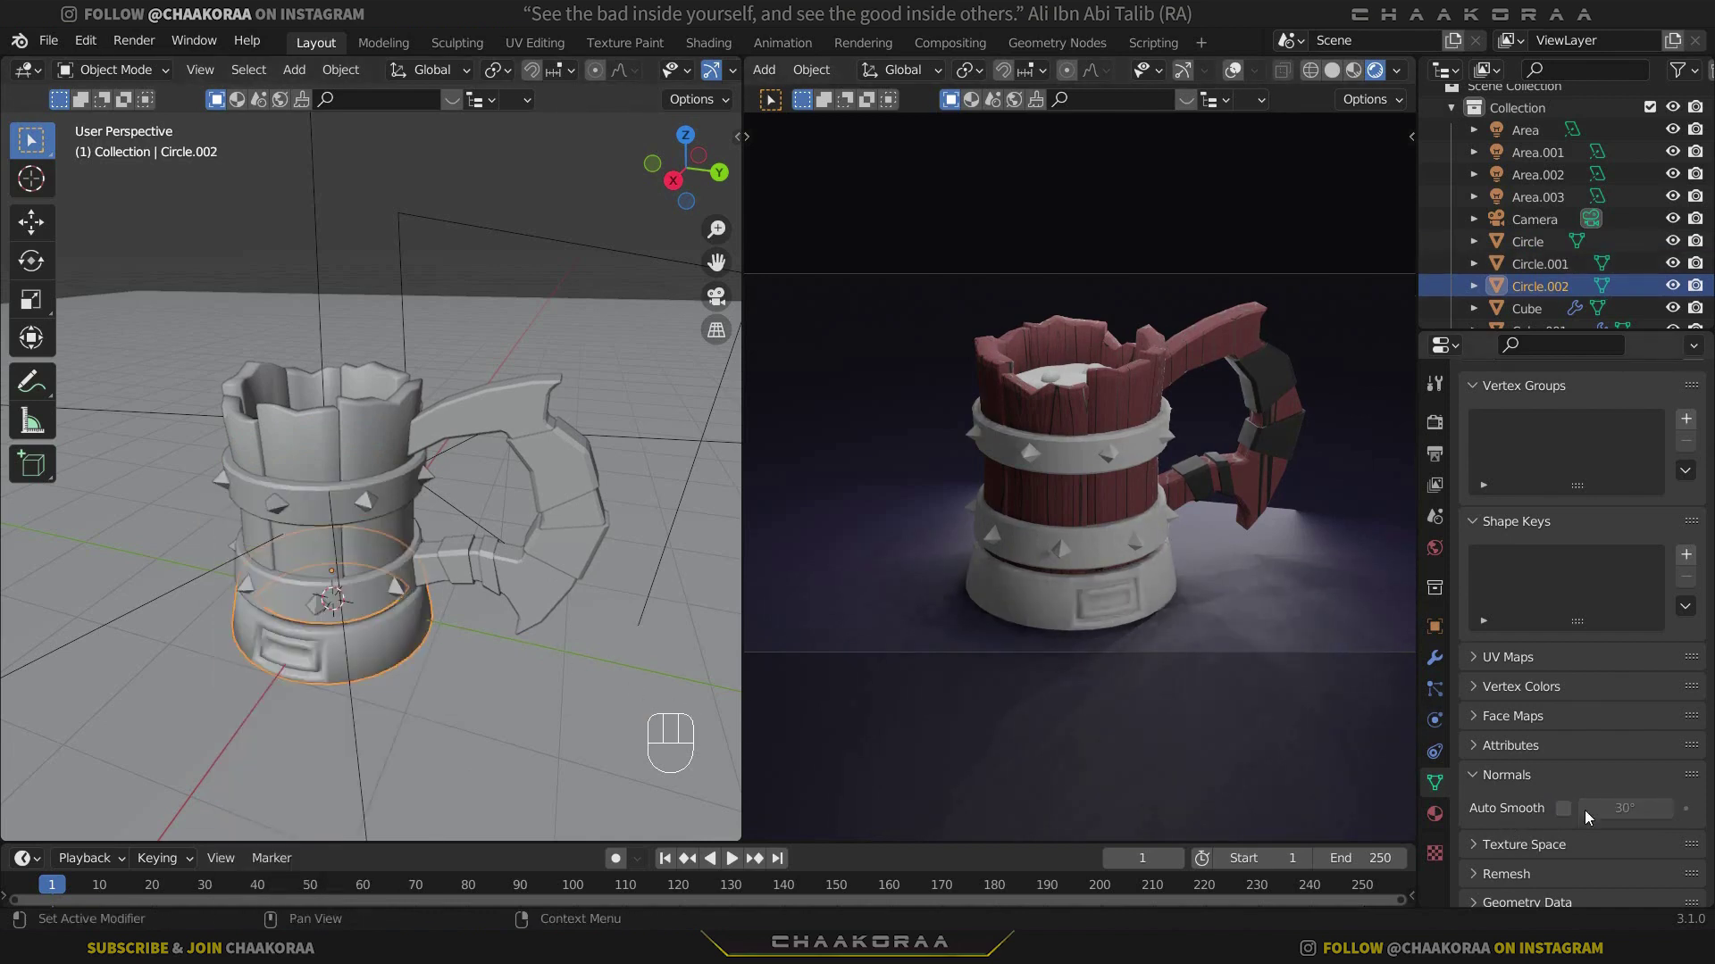
{"action": "left_click", "coordinate": [1566, 808]}
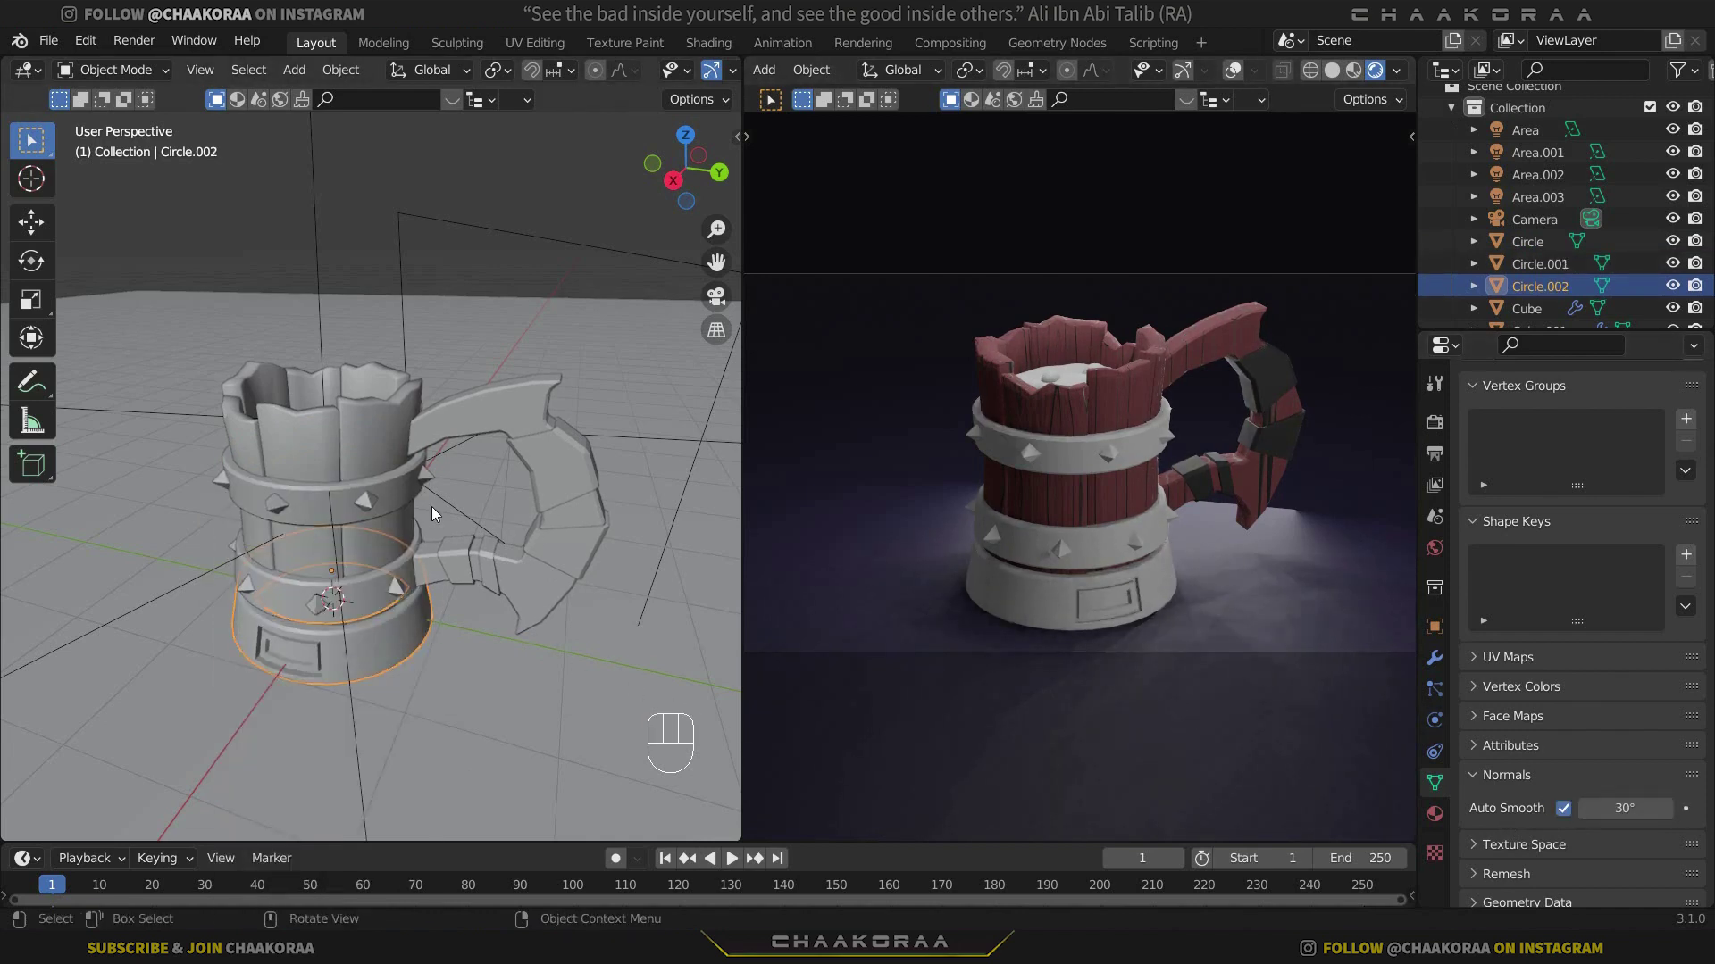
Return to the Shading workspace and create a new material named Metal on the upper spiked band
{"action": "left_click", "coordinate": [397, 491]}
{"action": "left_click", "coordinate": [707, 42]}
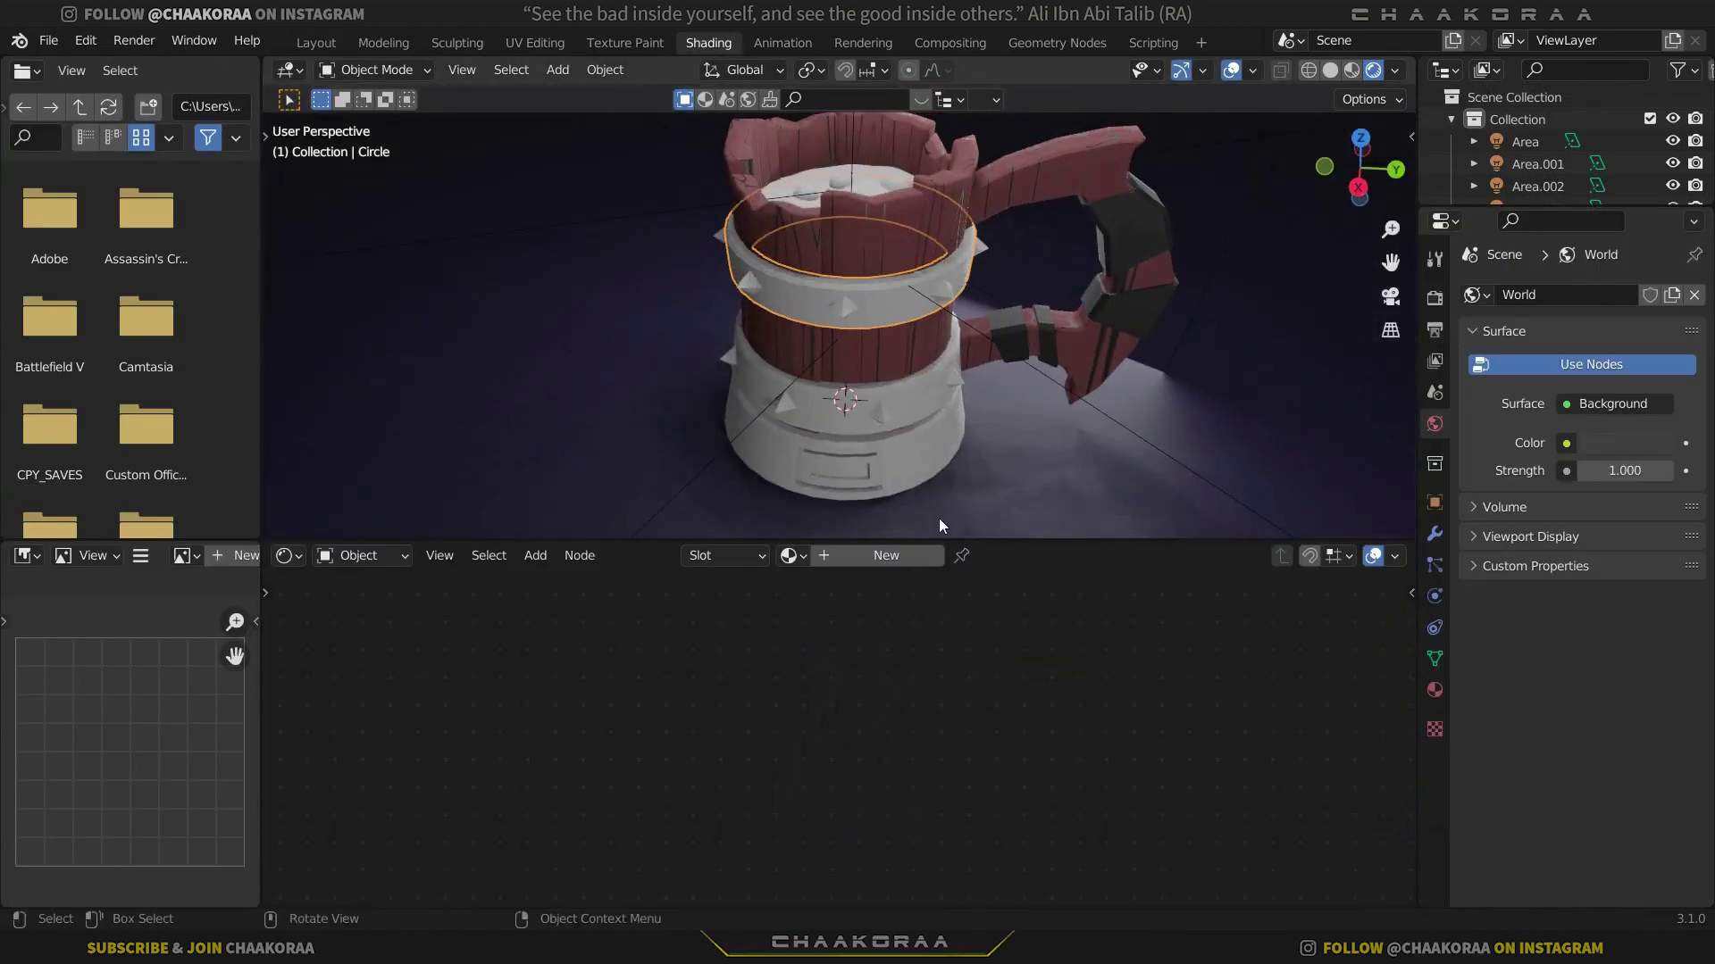
{"action": "left_click", "coordinate": [906, 555]}
{"action": "double_click", "coordinate": [906, 555]}
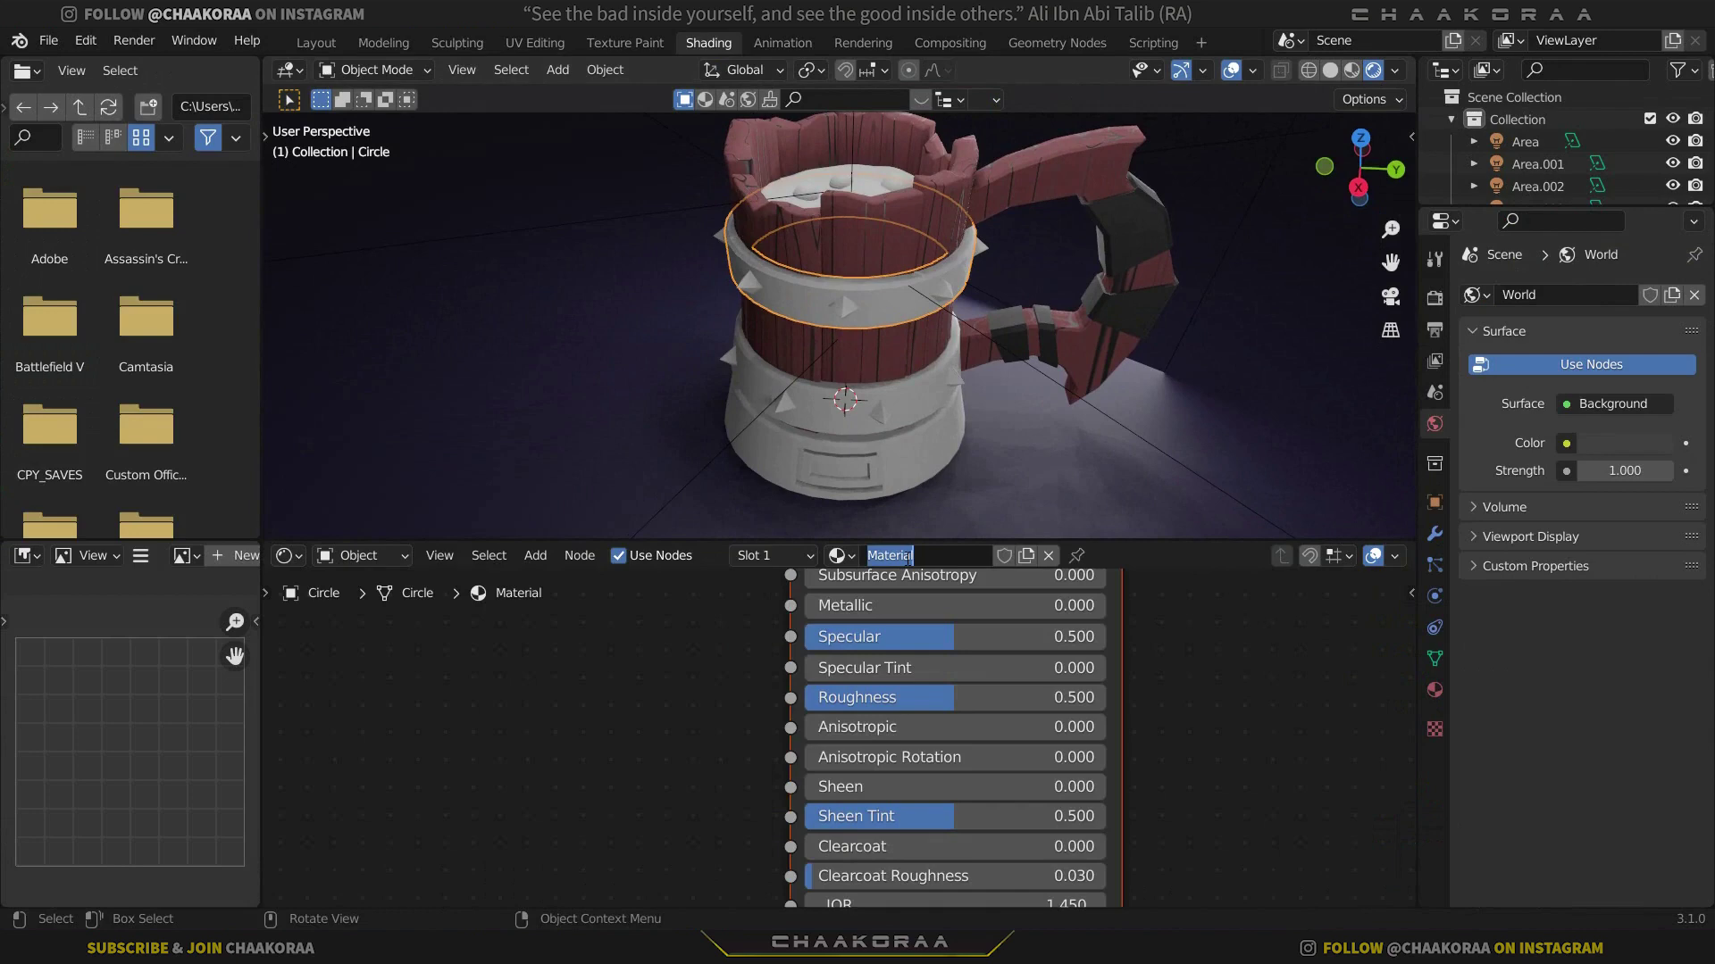
{"action": "type", "text": "Me"}
{"action": "key", "text": "Return"}
Darken the Metal material's Base Color to a mid grey and set Metallic to 1.000
{"action": "scroll", "coordinate": [961, 708], "scroll_direction": "down", "scroll_amount": 3}
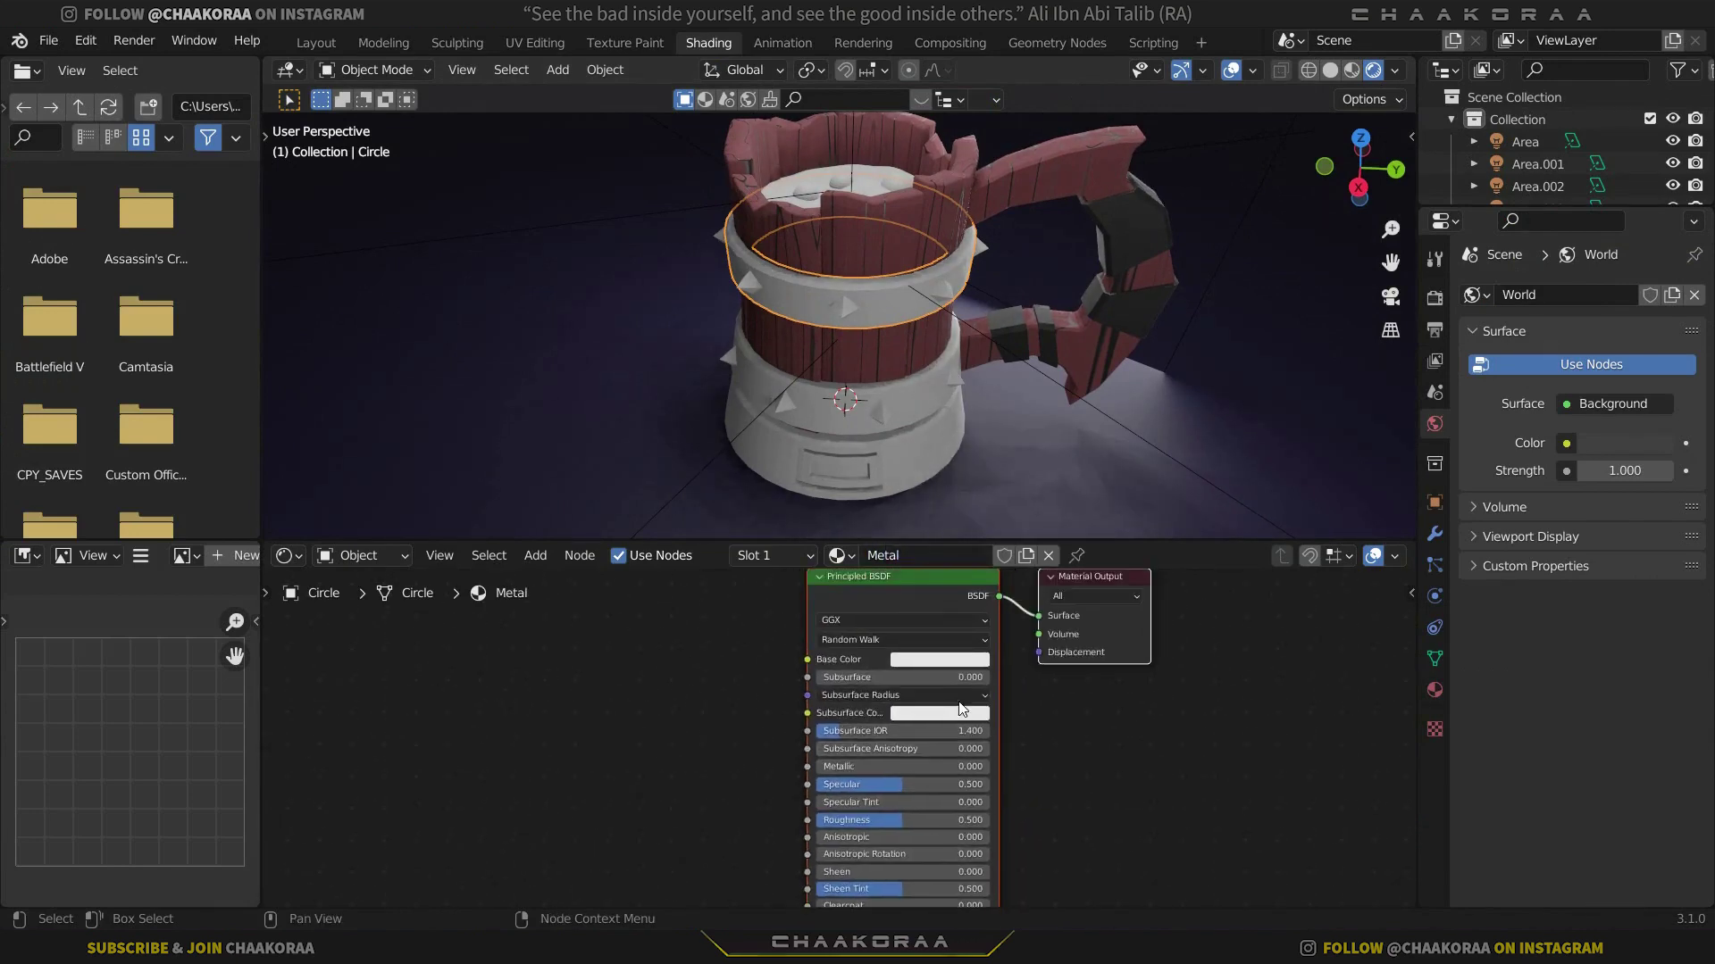
{"action": "scroll", "coordinate": [960, 708], "scroll_direction": "up", "scroll_amount": 2}
{"action": "left_click", "coordinate": [991, 625]}
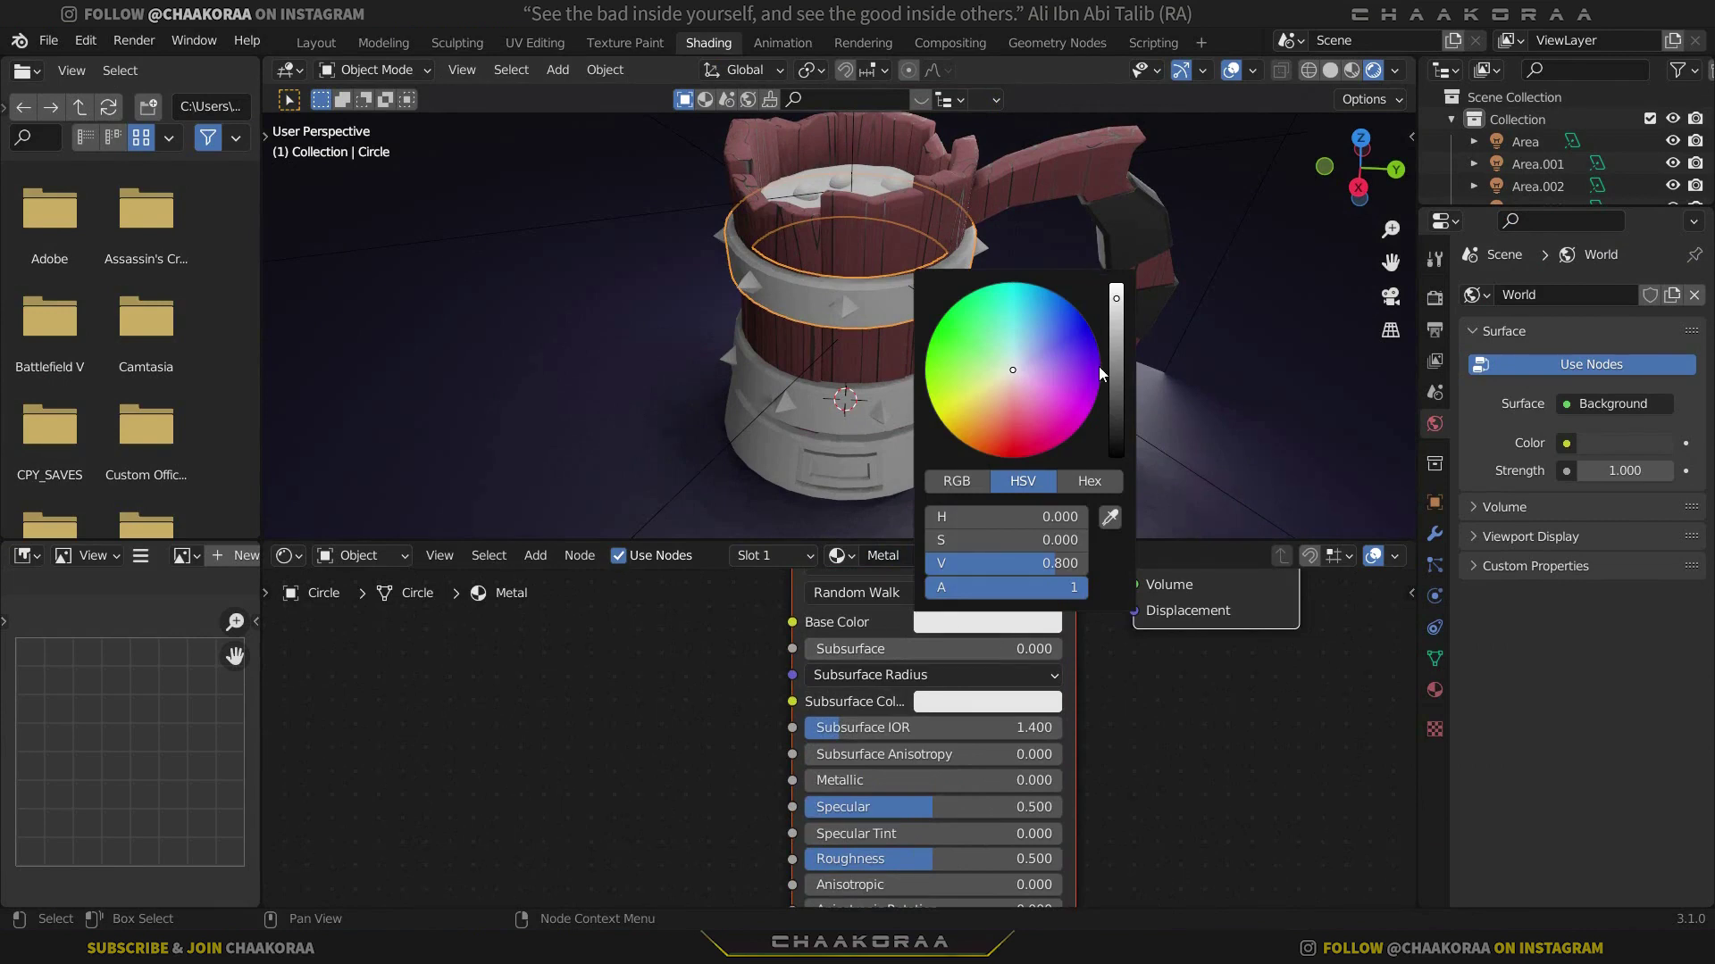
{"action": "left_click_drag", "start_coordinate": [1115, 298], "coordinate": [1115, 340]}
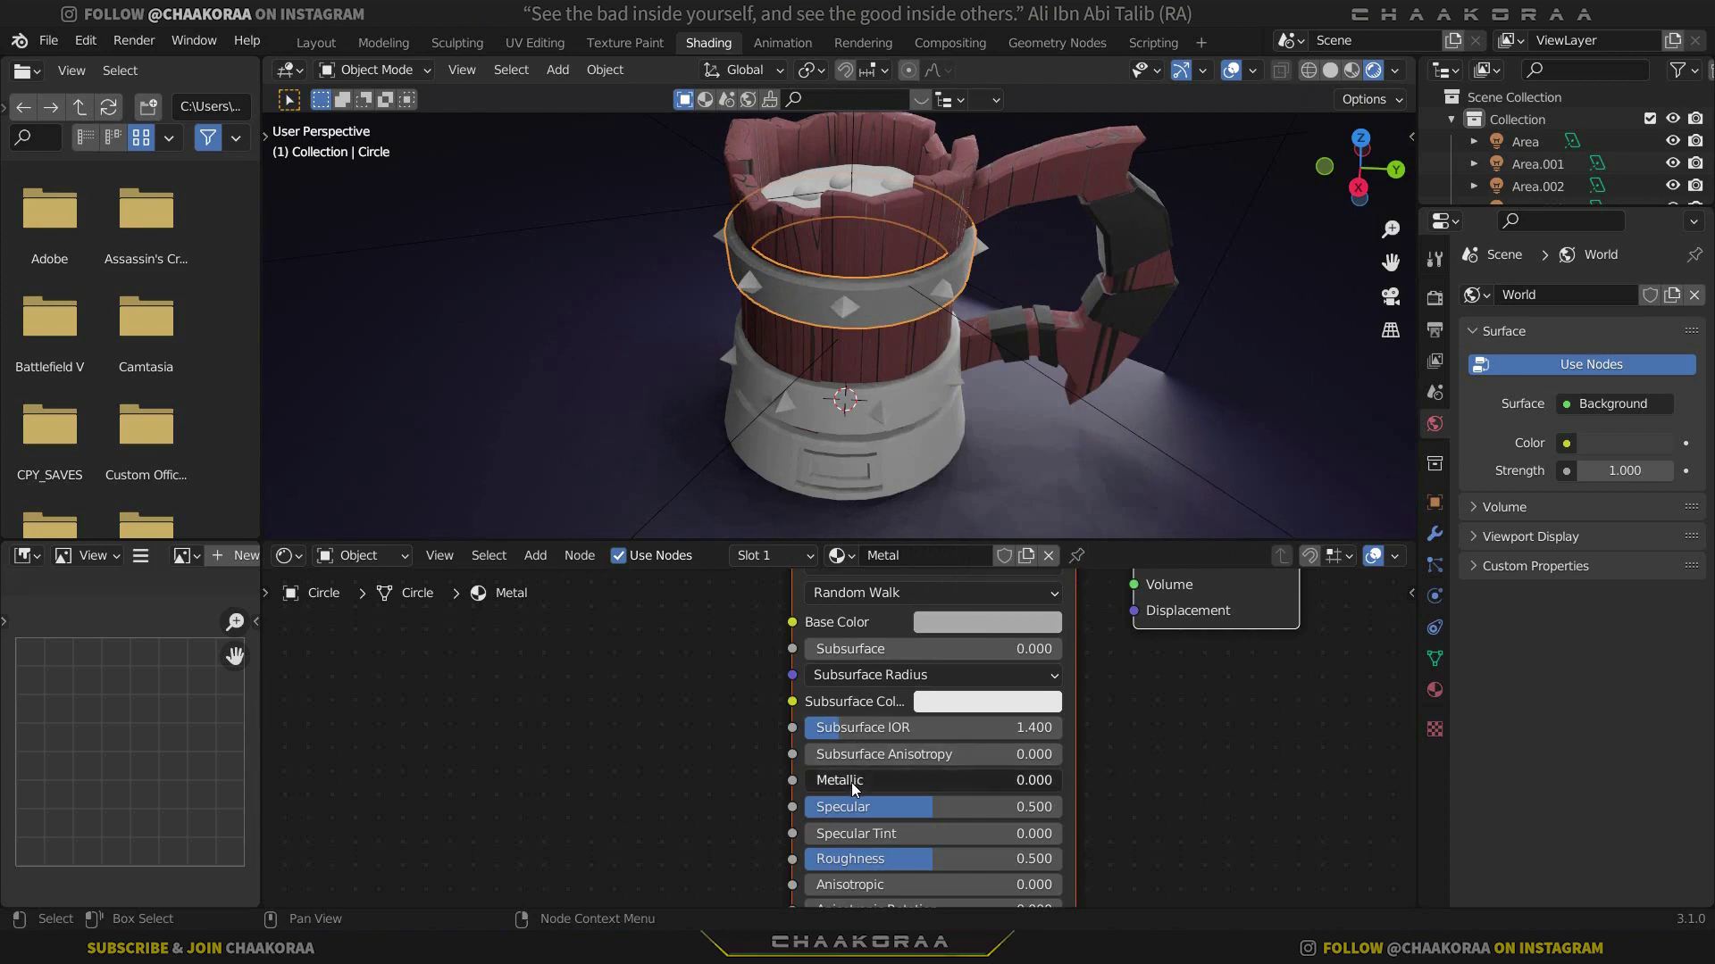
{"action": "left_click_drag", "start_coordinate": [850, 782], "coordinate": [1078, 818]}
{"action": "middle_click_drag", "start_coordinate": [1096, 778], "coordinate": [1149, 659]}
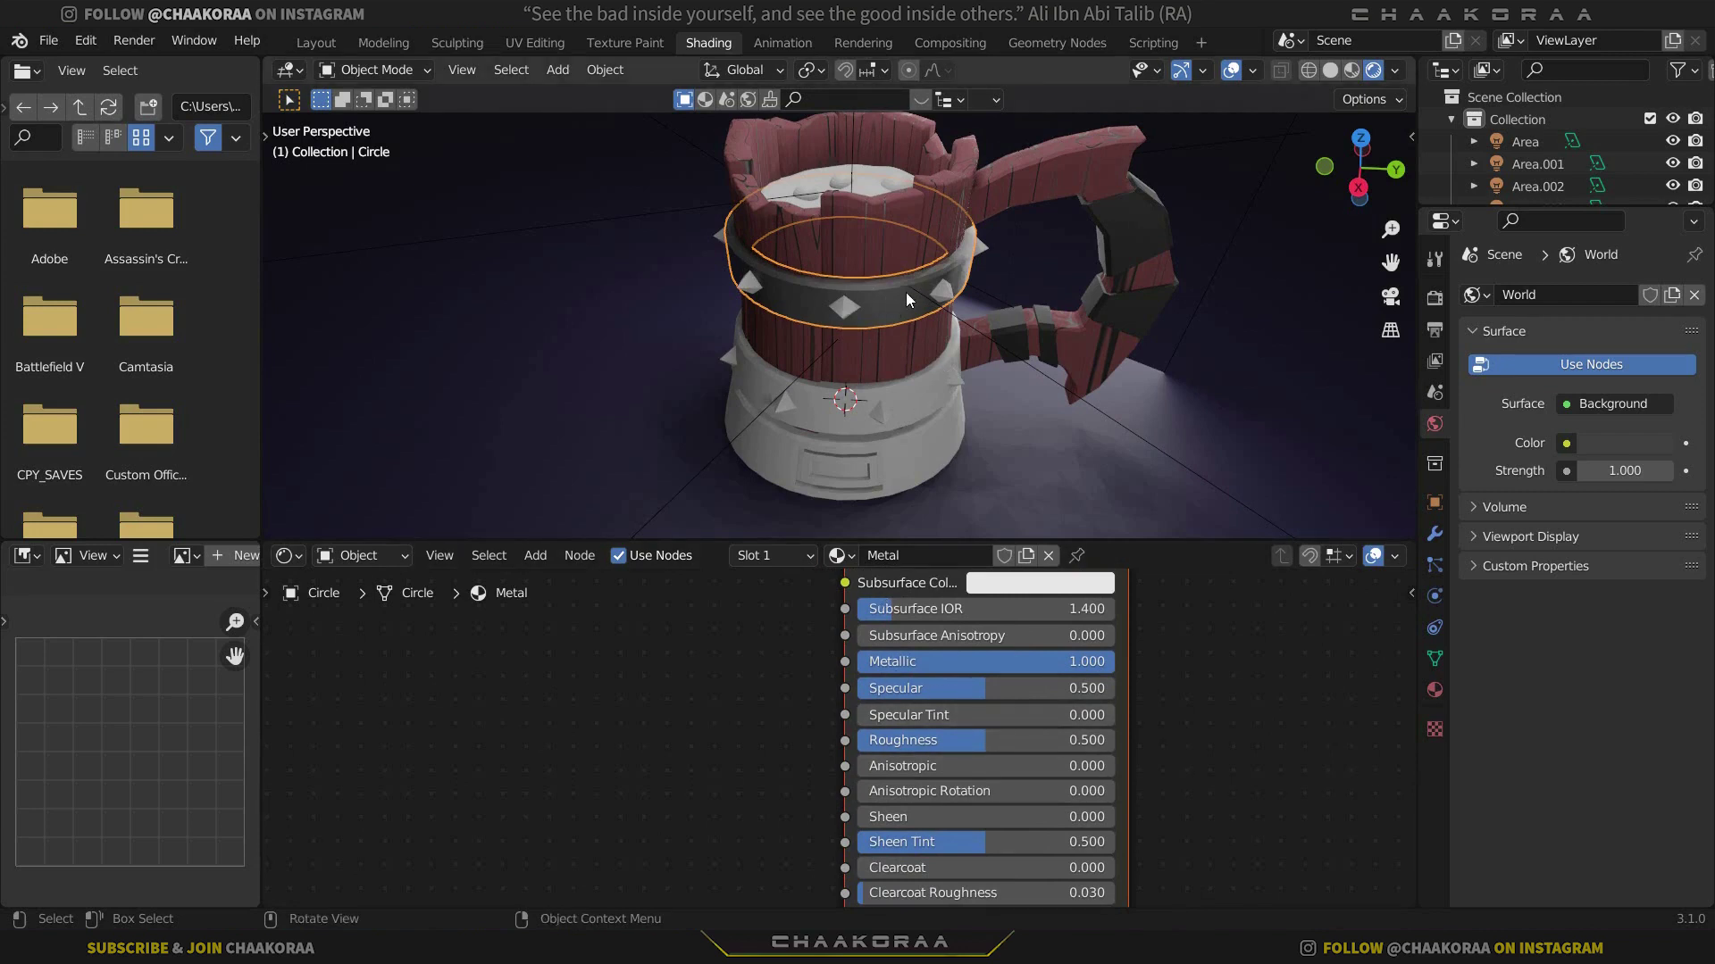
{"action": "middle_click_drag", "start_coordinate": [906, 292], "coordinate": [872, 281]}
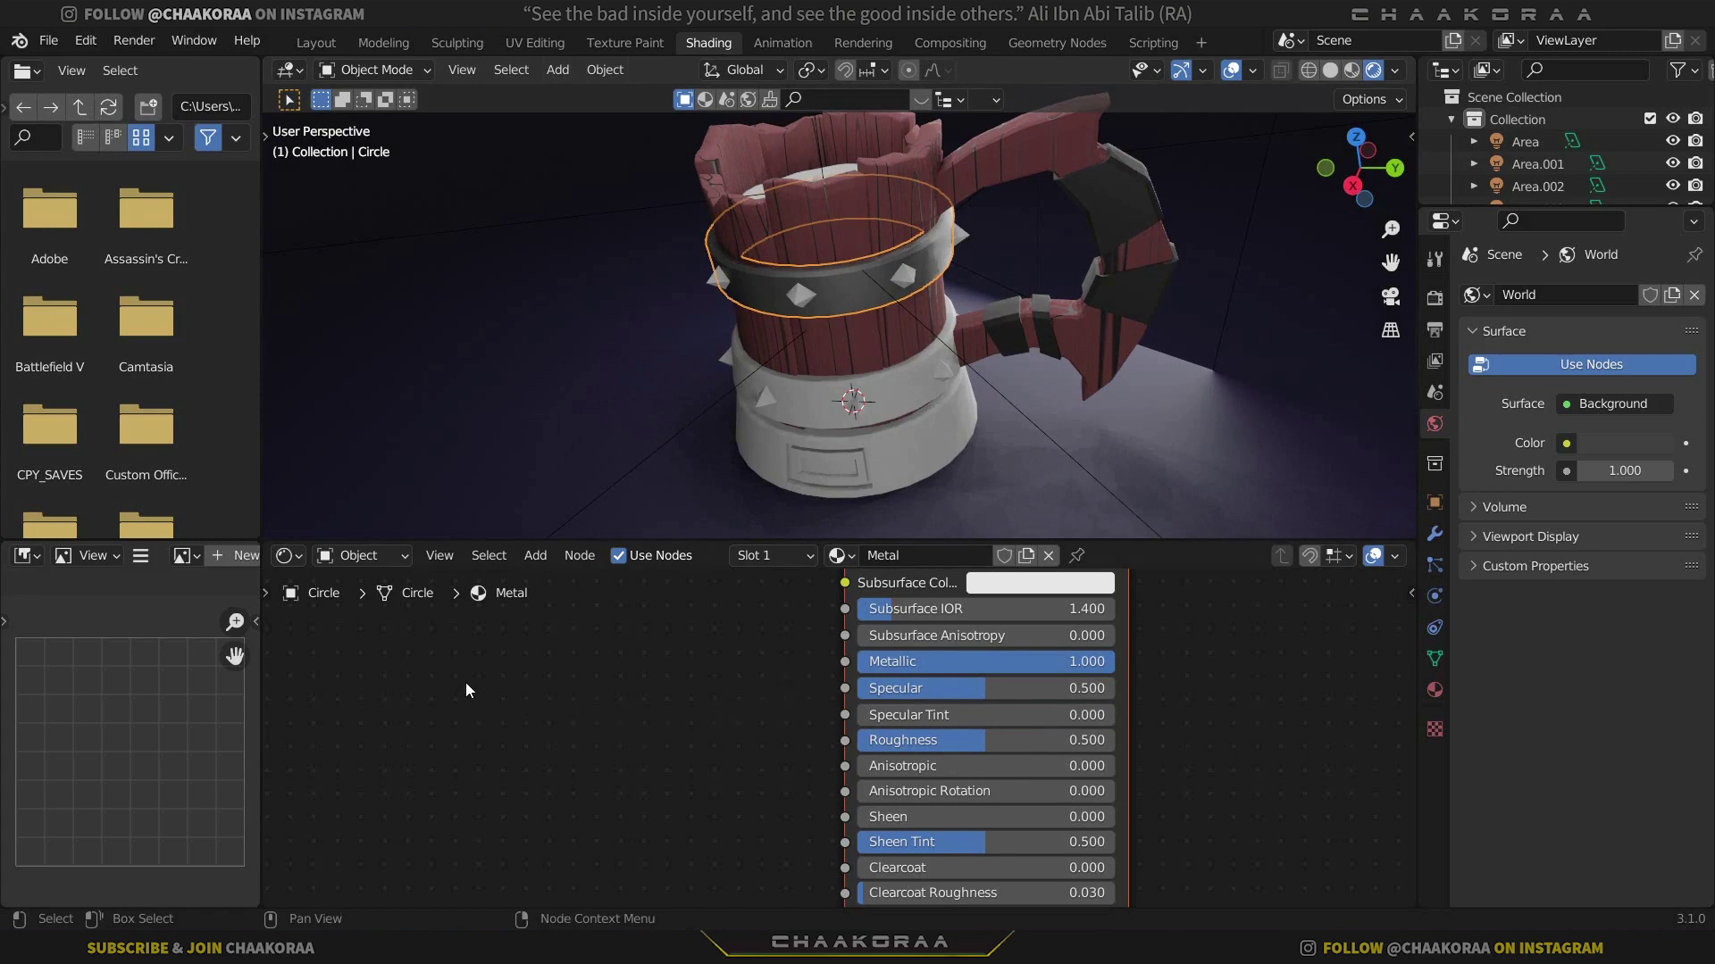
Add a Noise Texture node to the Metal material, in the free space beside the Principled BSDF
{"action": "key", "text": "shift+a"}
{"action": "type", "text": "noise"}
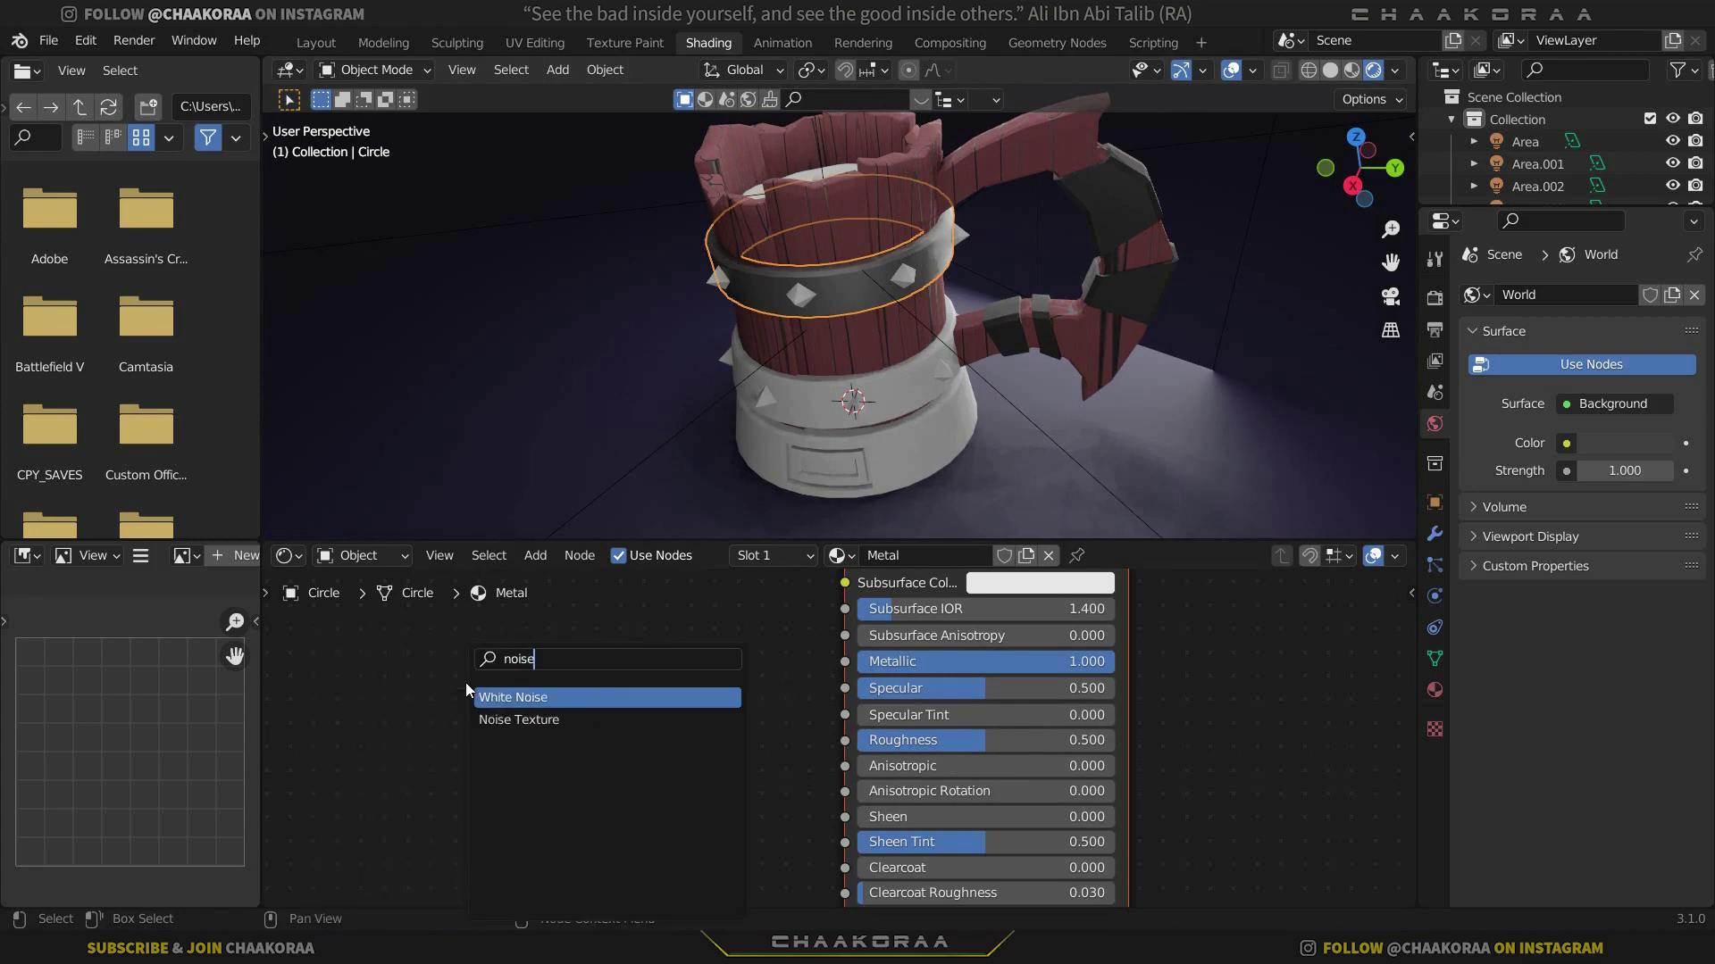
{"action": "key", "text": "Down"}
{"action": "key", "text": "Return"}
{"action": "left_click", "coordinate": [410, 680]}
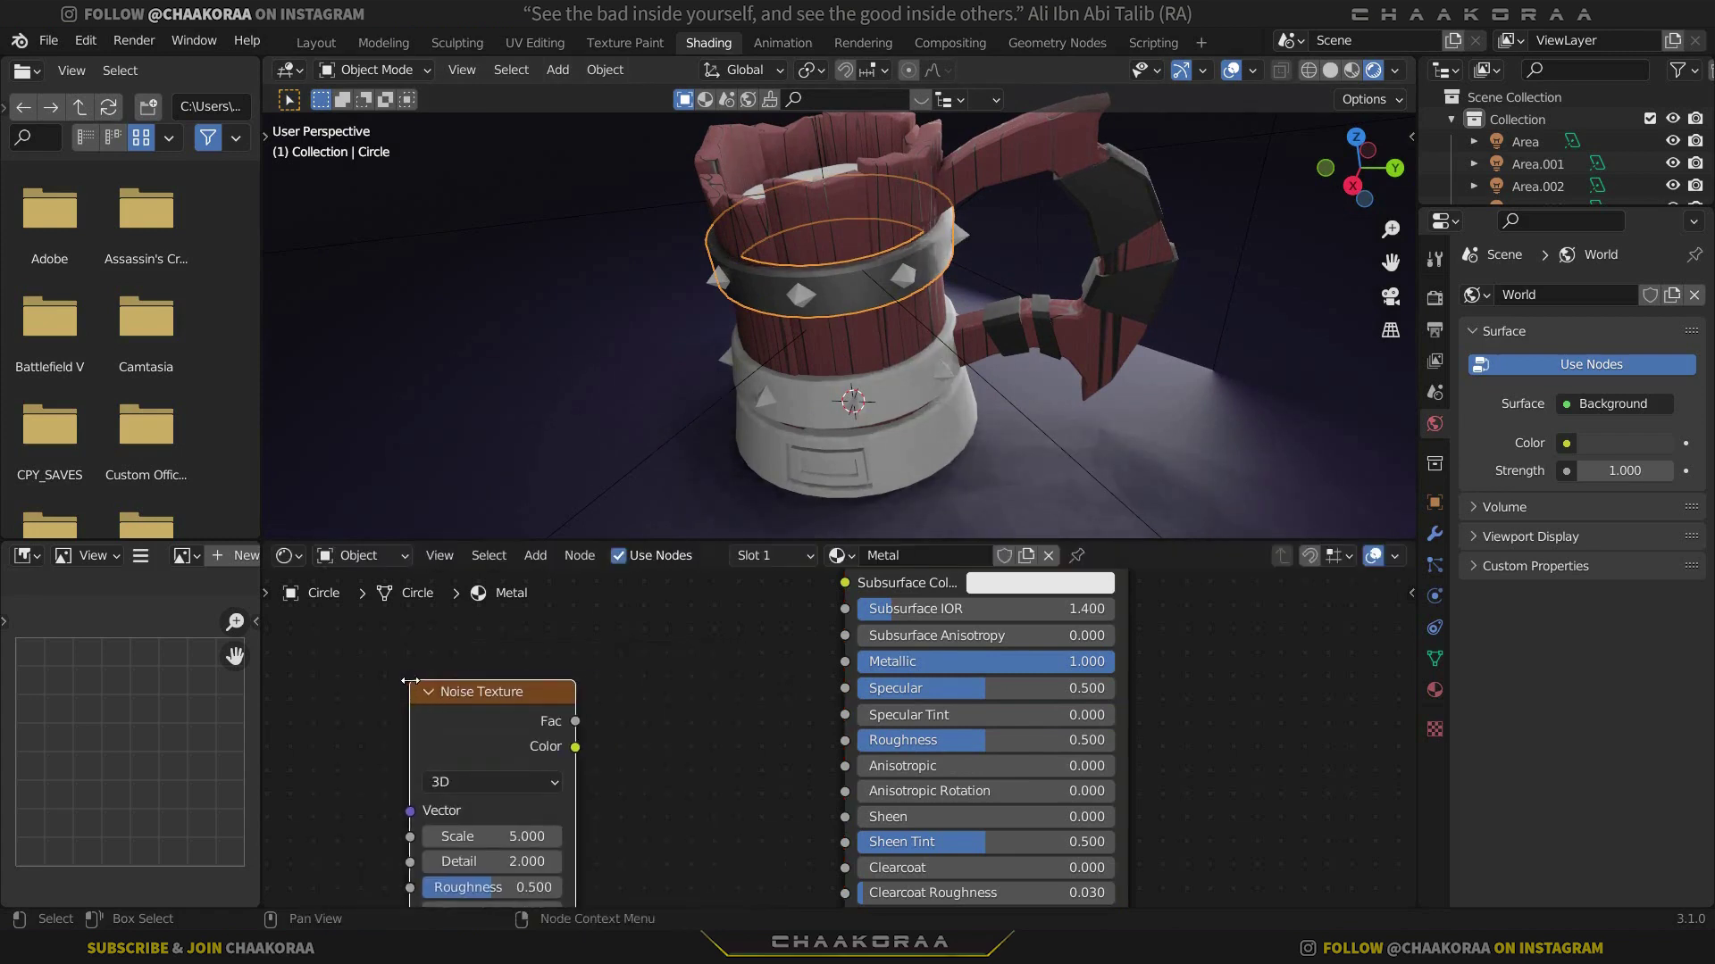
{"action": "scroll", "coordinate": [602, 609], "scroll_direction": "down", "scroll_amount": 1}
Add Mapping and Texture Coordinate nodes to the Noise Texture and feed the Mapping from the Object coordinates
{"action": "middle_click_drag", "start_coordinate": [603, 609], "coordinate": [748, 621]}
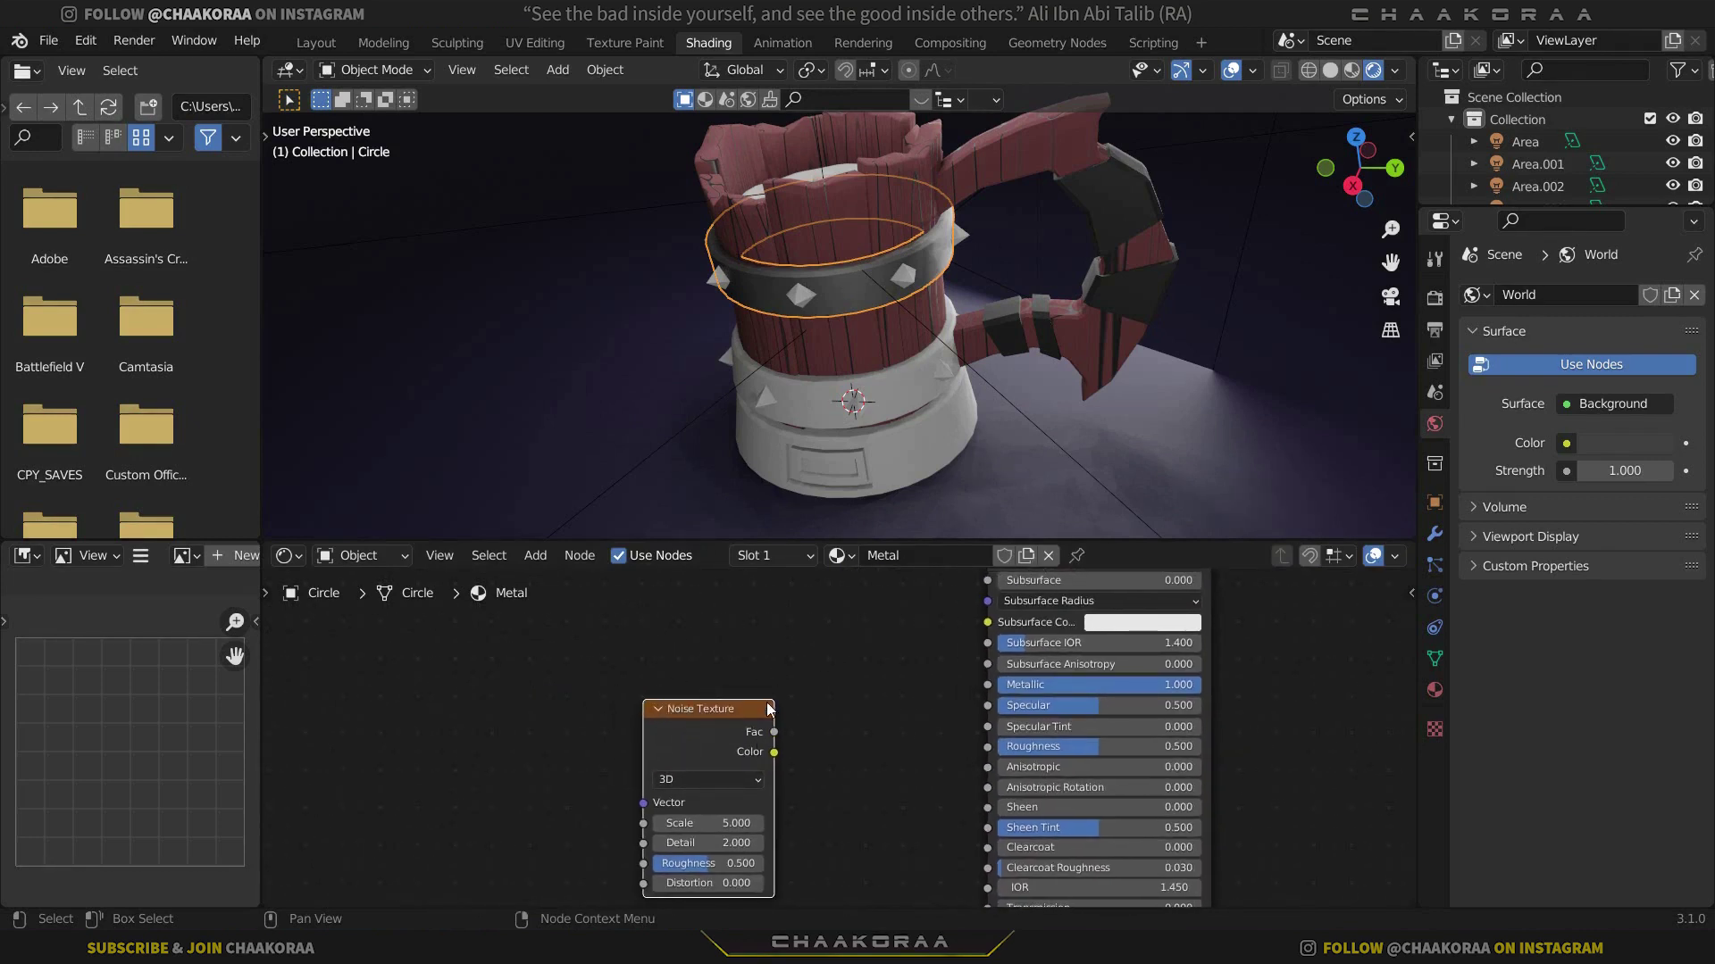
{"action": "key", "text": "ctrl"}
{"action": "key", "text": "ctrl+t"}
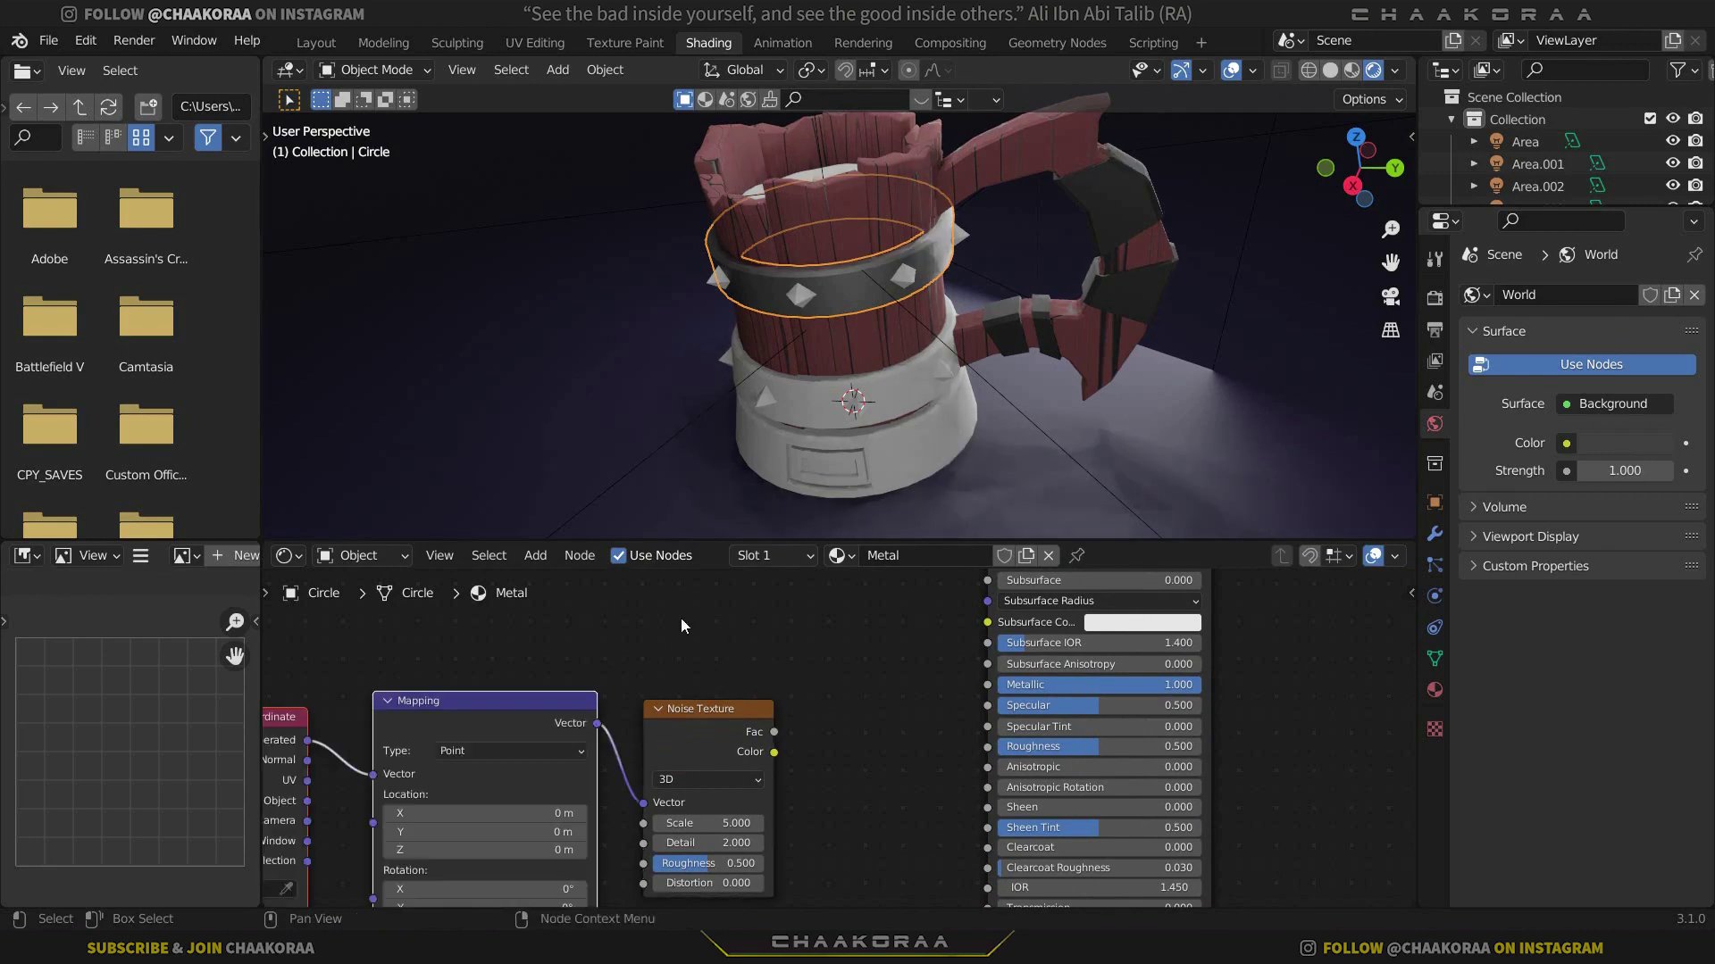
{"action": "middle_click_drag", "start_coordinate": [636, 691], "coordinate": [866, 636]}
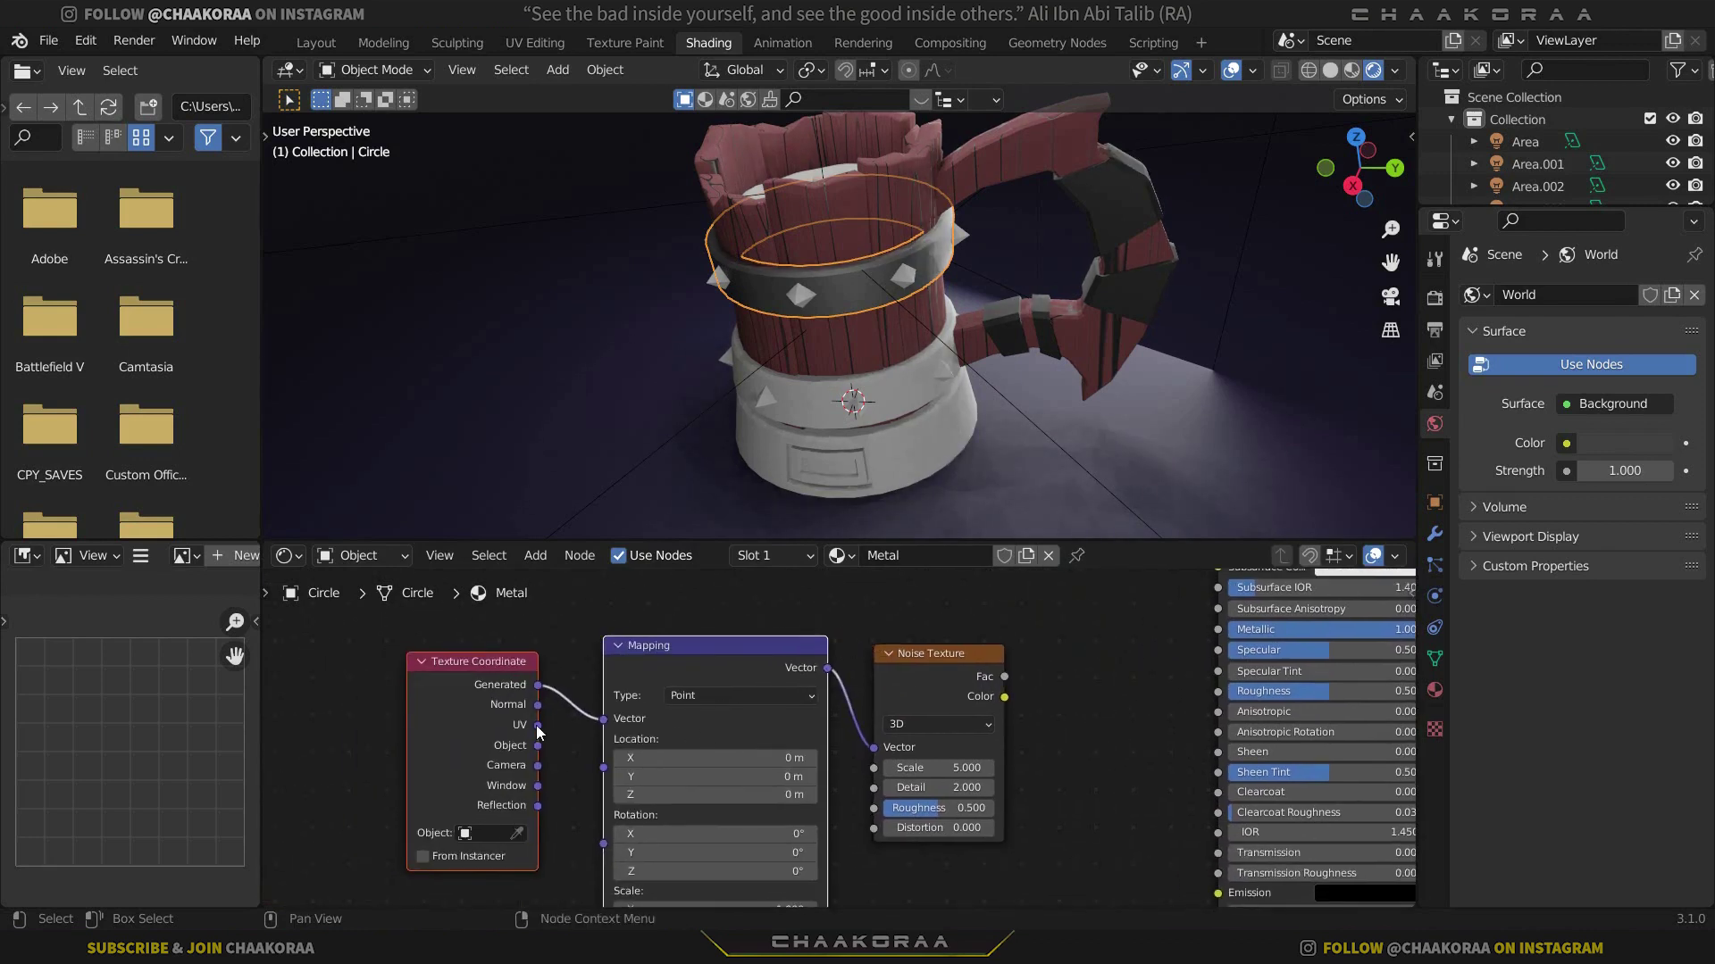
{"action": "left_click_drag", "start_coordinate": [538, 745], "coordinate": [604, 720]}
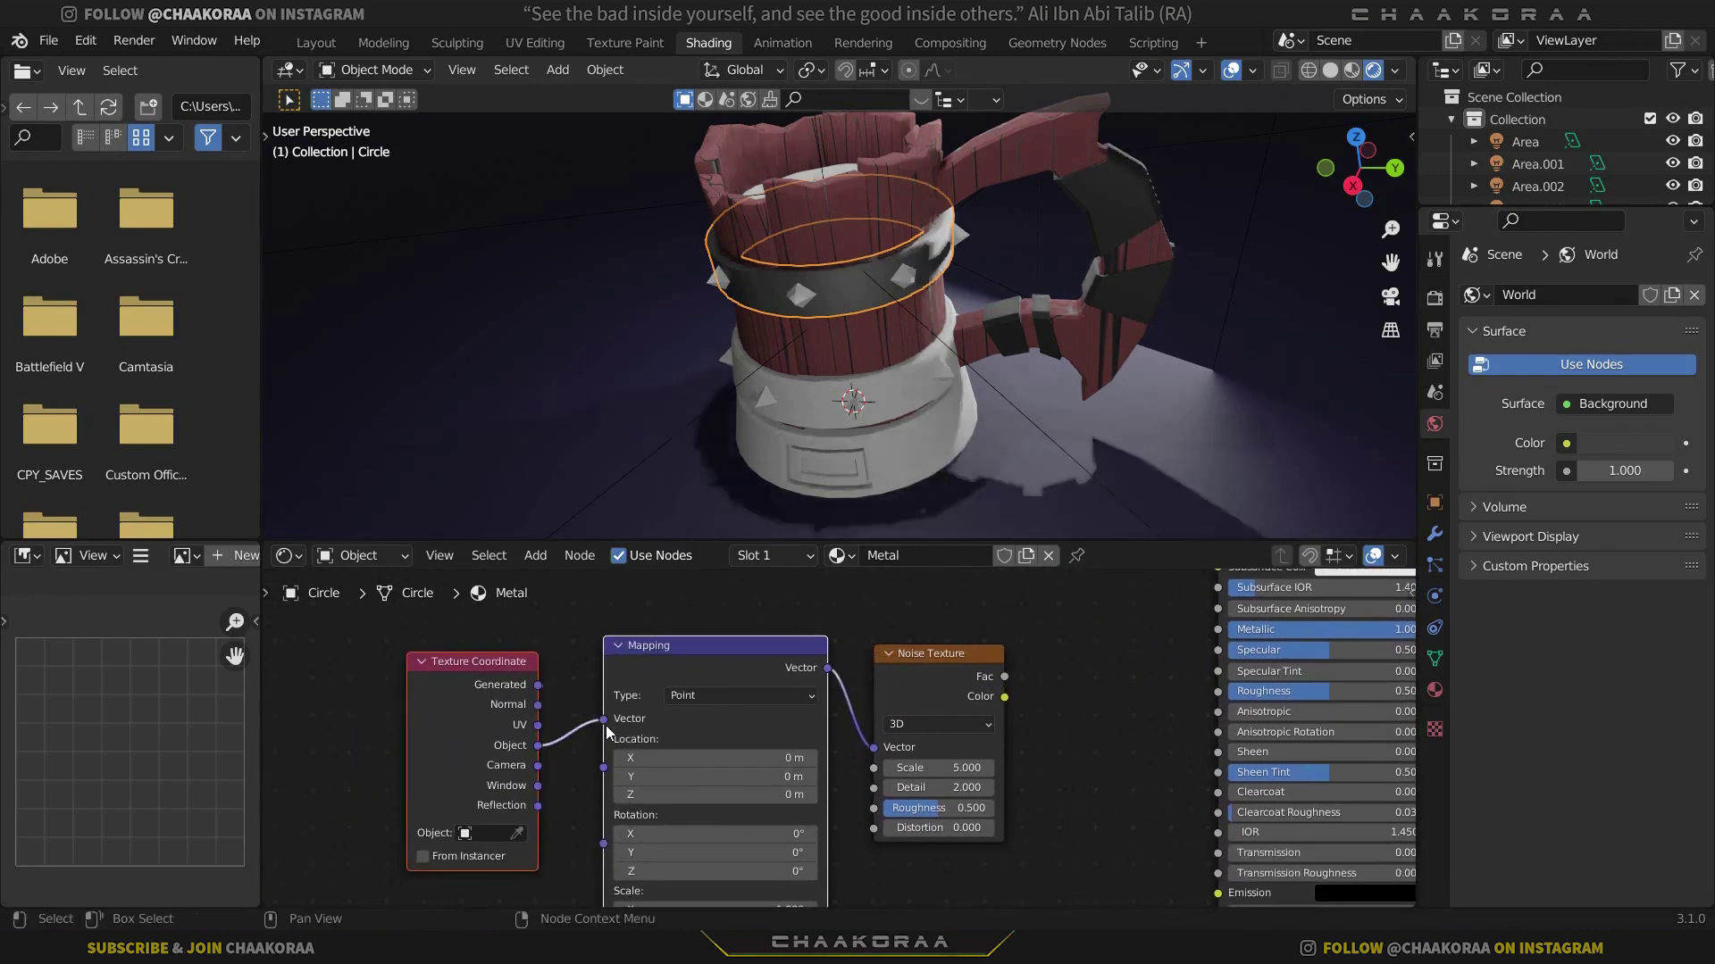
Add a ColorRamp node to the Metal material and space it between the Noise Texture and the Principled BSDF
{"action": "middle_click_drag", "start_coordinate": [1094, 683], "coordinate": [927, 681]}
{"action": "key", "text": "shift+a"}
{"action": "left_click", "coordinate": [922, 667]}
{"action": "type", "text": "colo"}
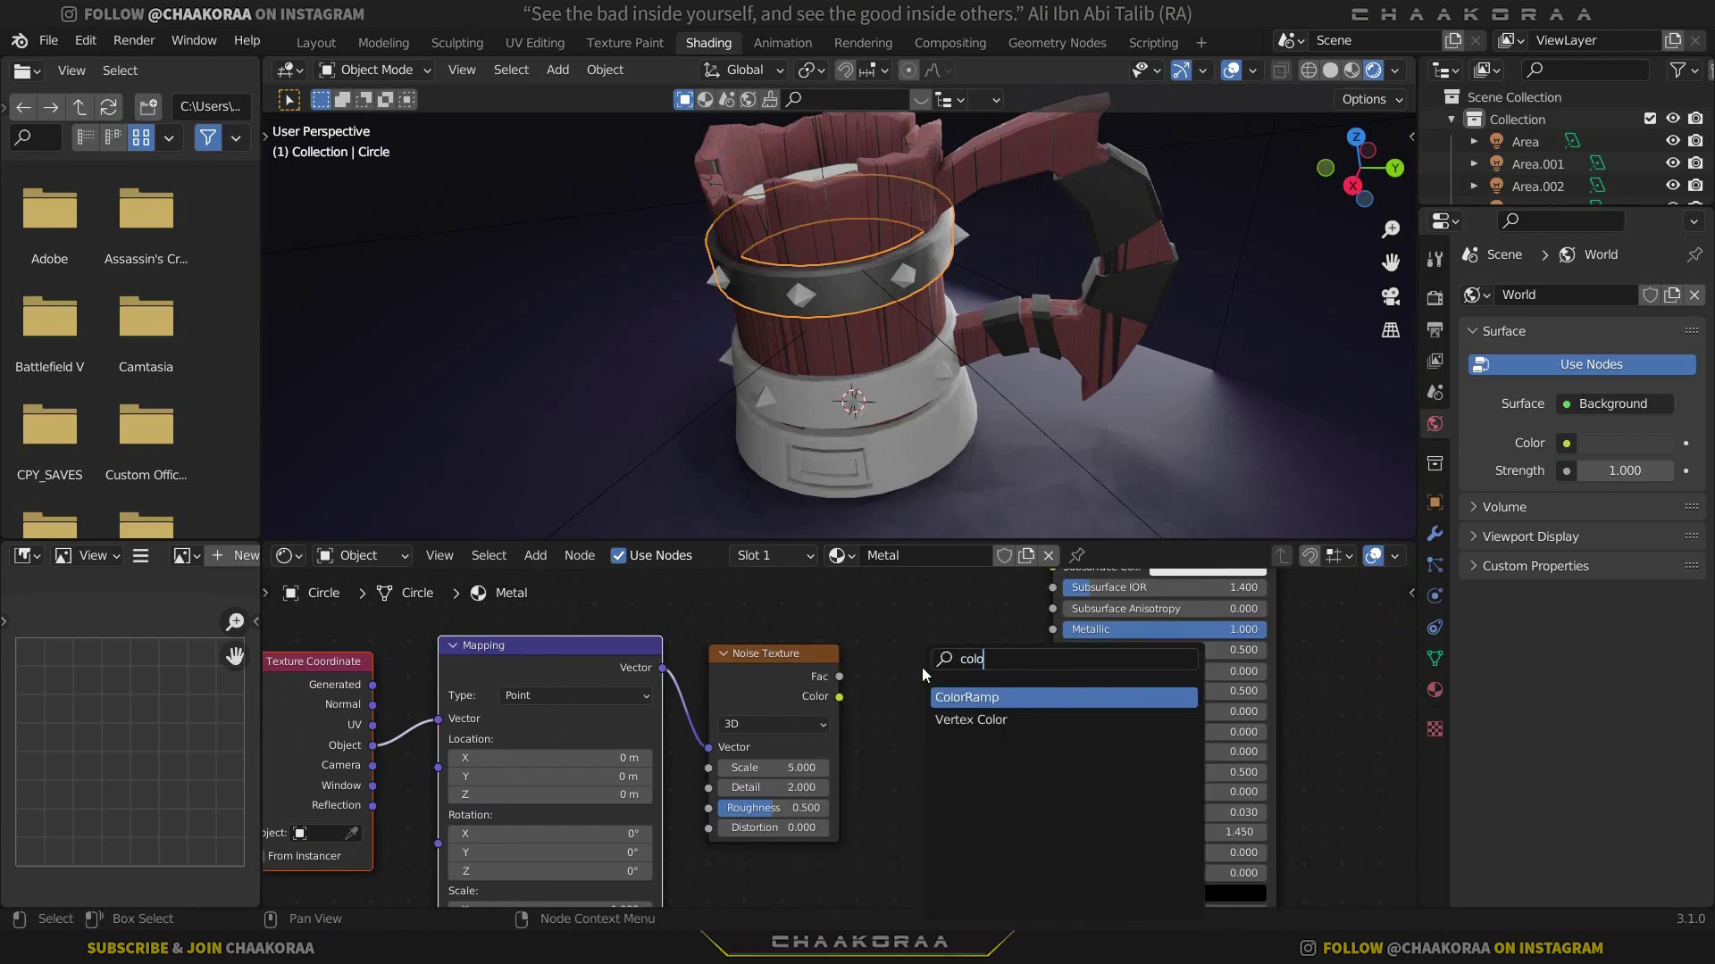
{"action": "key", "text": "Return"}
{"action": "left_click", "coordinate": [921, 667]}
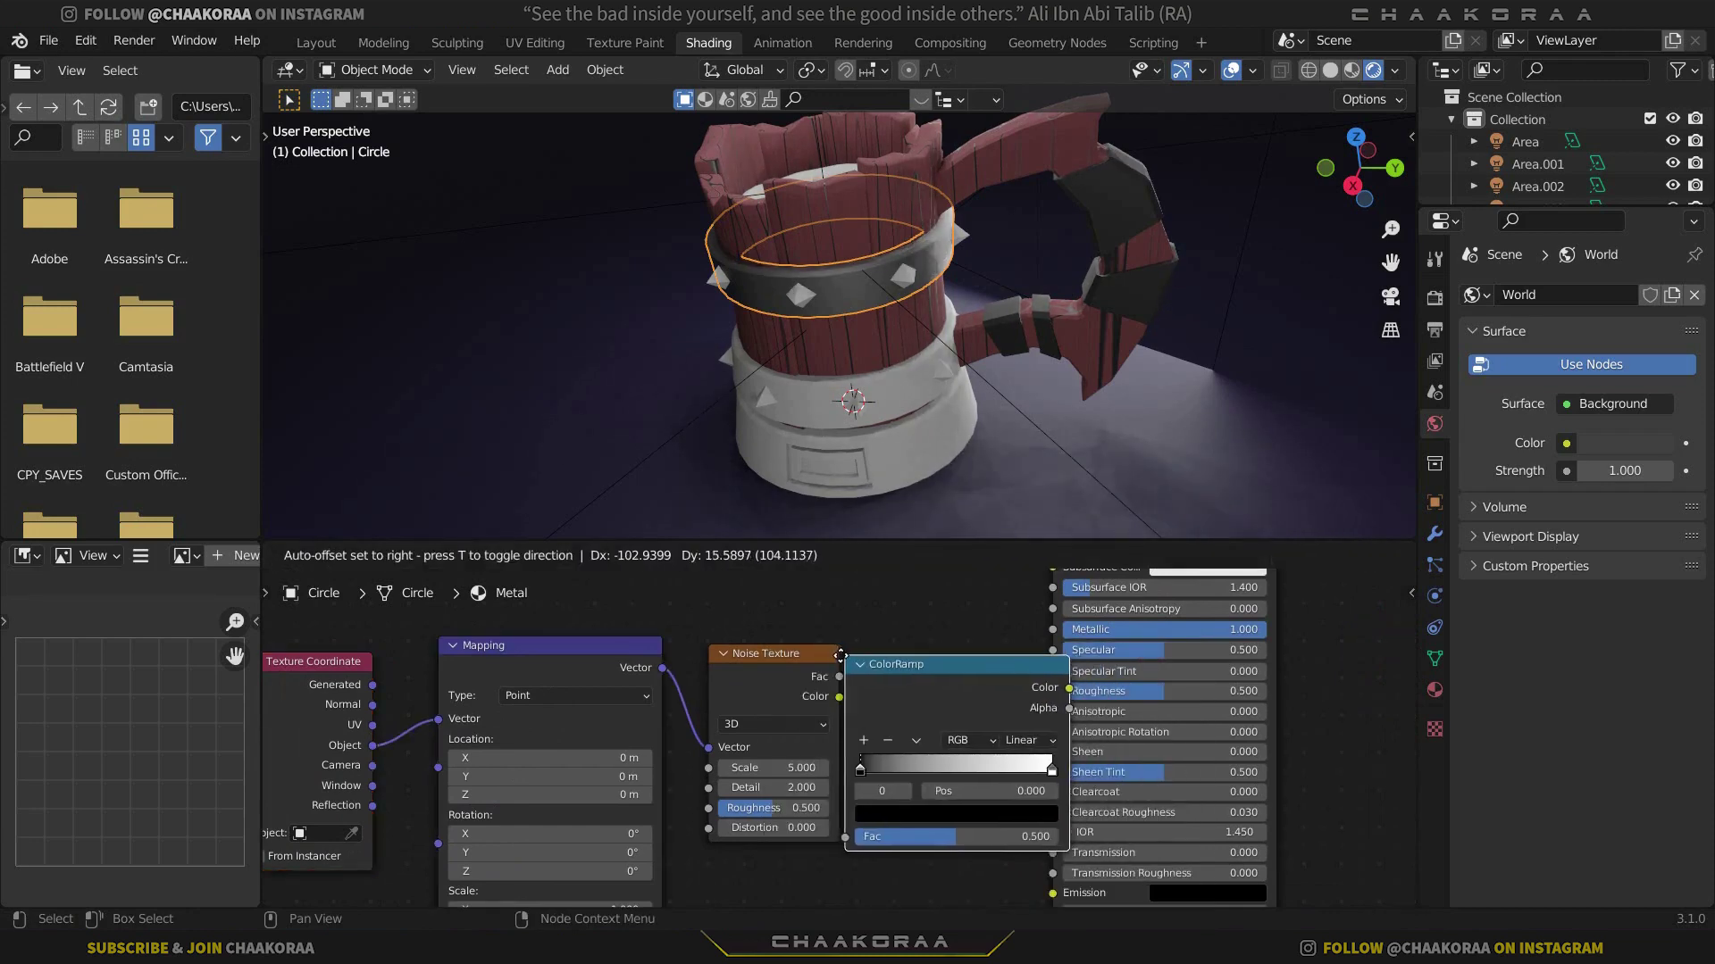
{"action": "scroll", "coordinate": [614, 747], "scroll_direction": "down", "scroll_amount": 2}
{"action": "left_click_drag", "start_coordinate": [750, 739], "coordinate": [565, 749]}
{"action": "left_click_drag", "start_coordinate": [950, 695], "coordinate": [826, 704]}
{"action": "scroll", "coordinate": [653, 707], "scroll_direction": "up", "scroll_amount": 2}
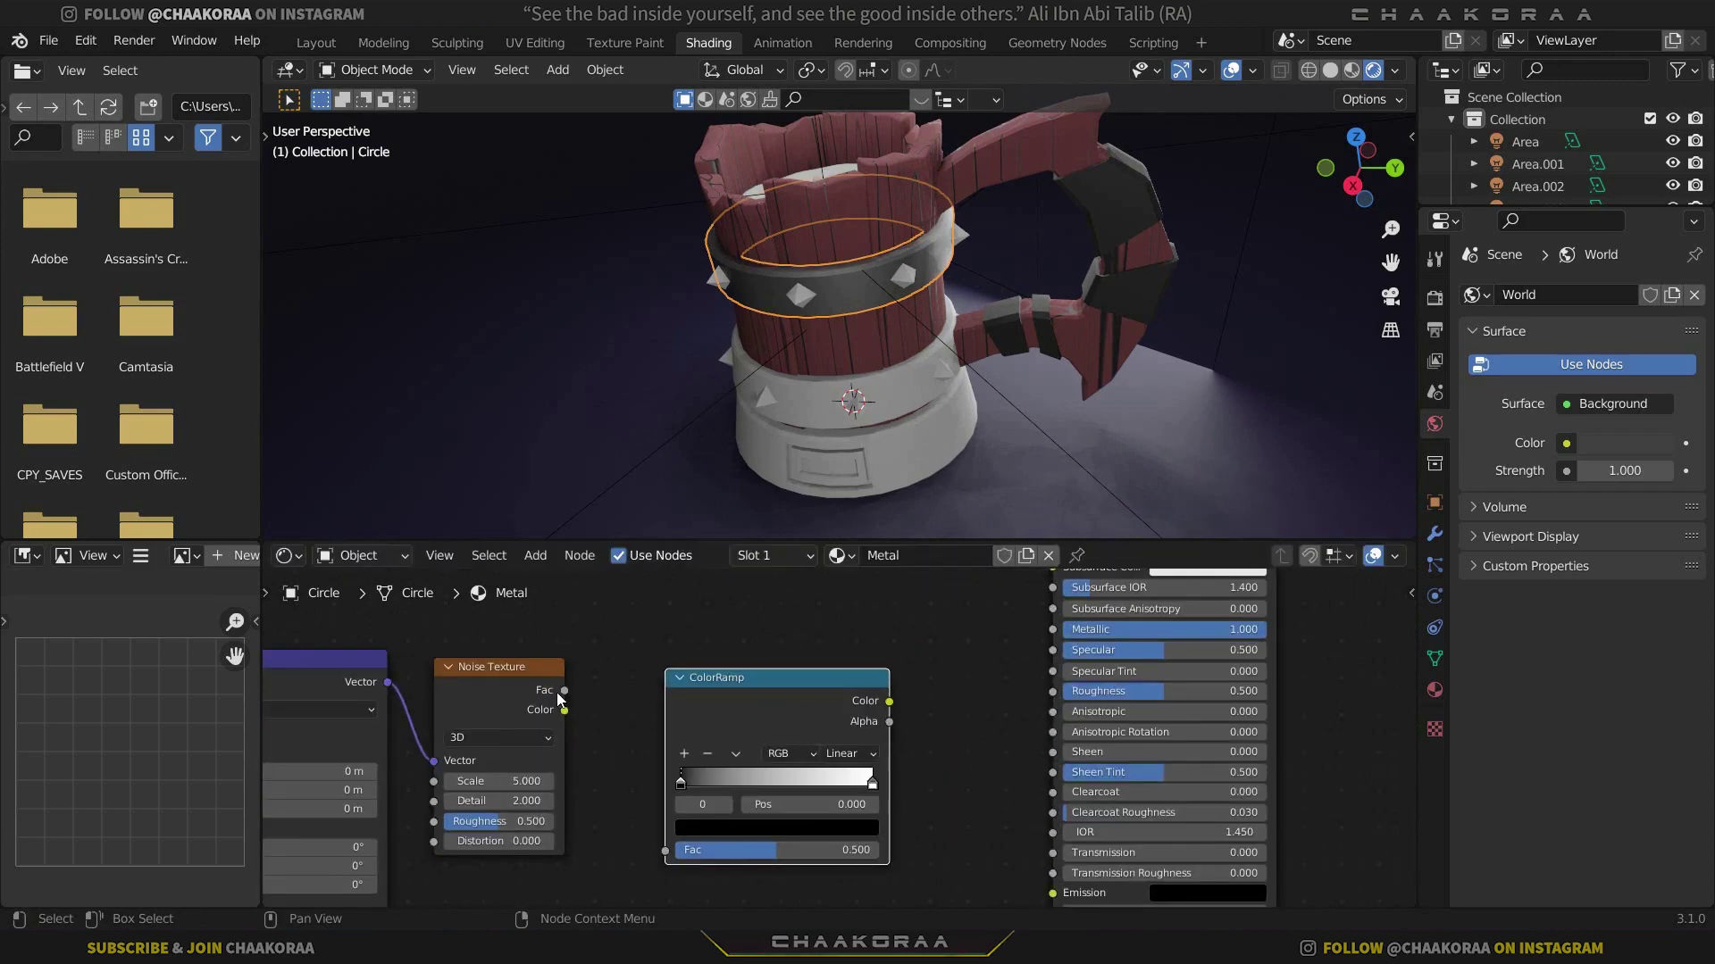
Link the Noise Texture's Fac to the ColorRamp's Fac input and the ColorRamp's Color to the Principled BSDF's Roughness
{"action": "left_click_drag", "start_coordinate": [564, 690], "coordinate": [647, 839]}
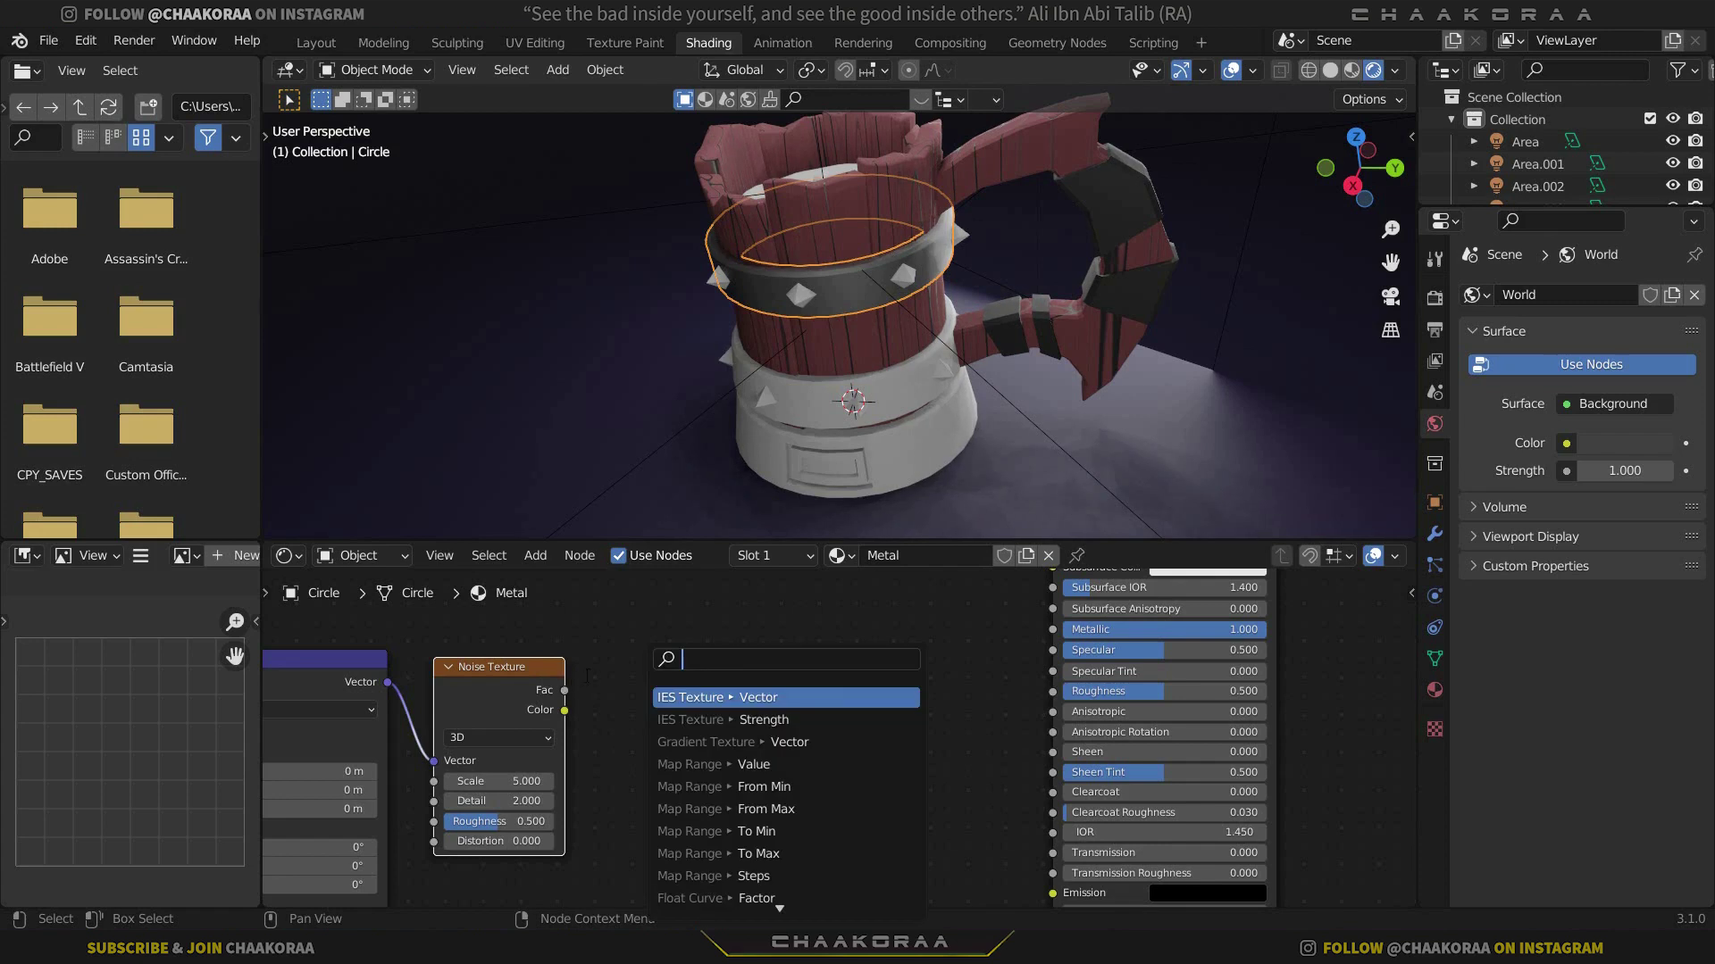
{"action": "left_click_drag", "start_coordinate": [565, 690], "coordinate": [664, 850]}
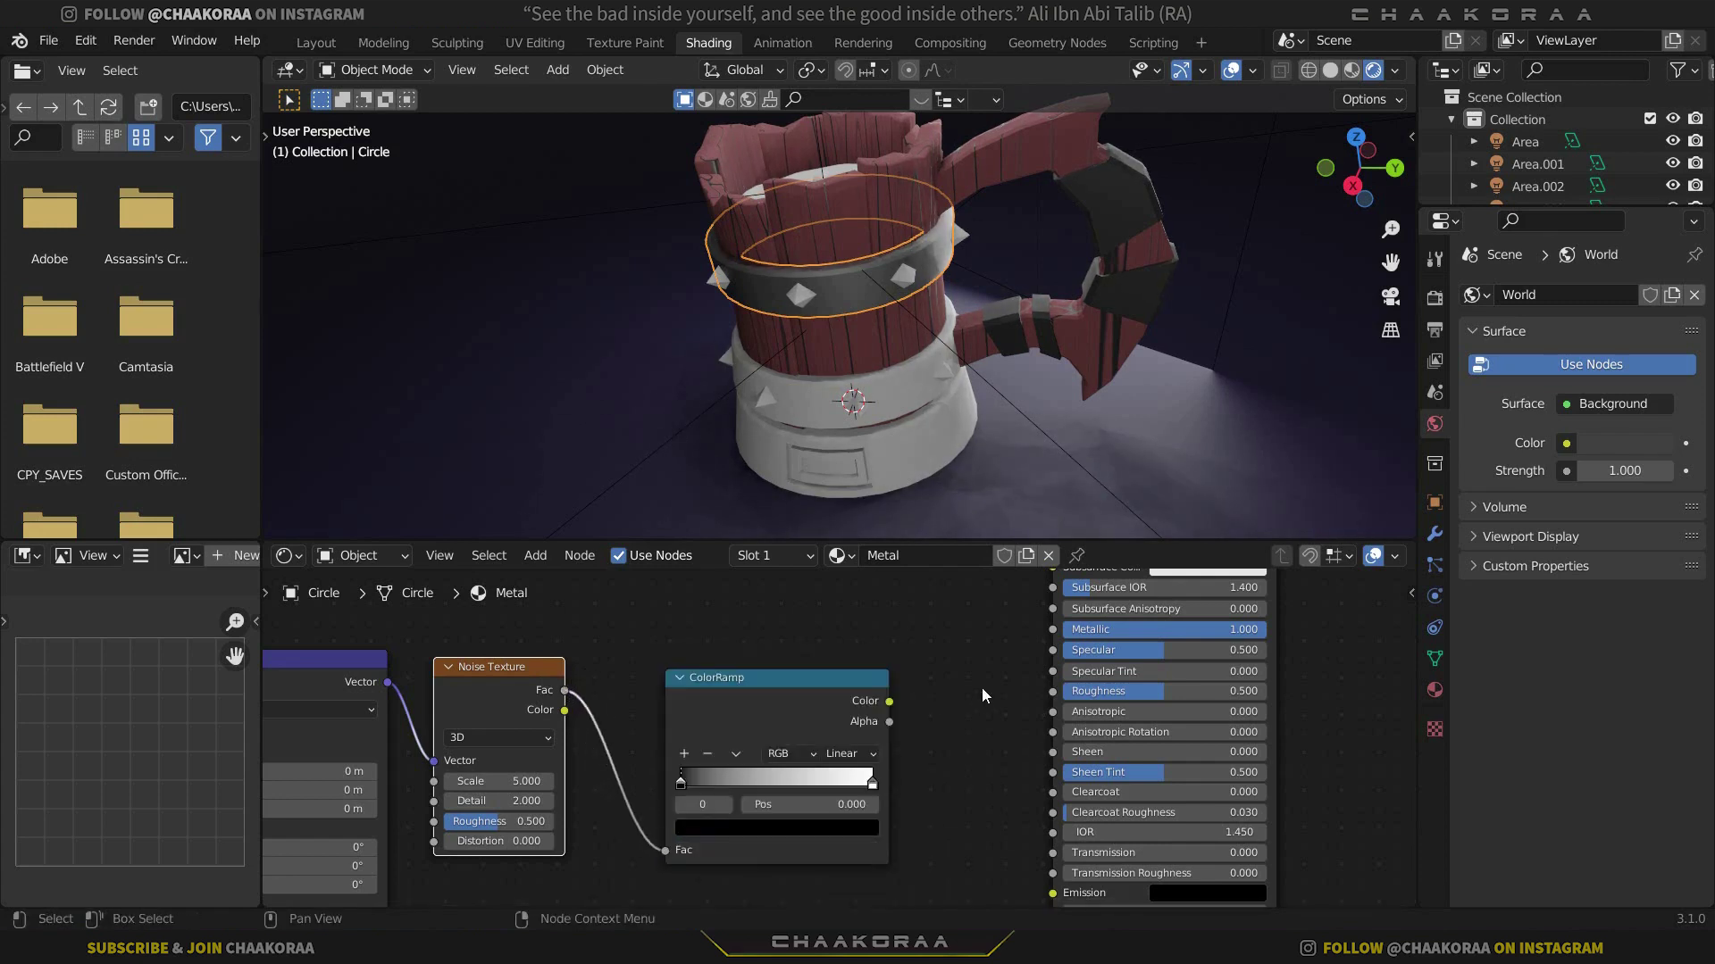
{"action": "mouse_move", "coordinate": [889, 701]}
{"action": "left_mouse_down"}
{"action": "mouse_move", "coordinate": [913, 659]}
{"action": "mouse_move", "coordinate": [1056, 691]}
{"action": "left_mouse_up"}
Set the Noise Texture's Detail to 15.000 and its Roughness to 0.567
{"action": "scroll", "coordinate": [920, 291], "scroll_direction": "up", "scroll_amount": 5}
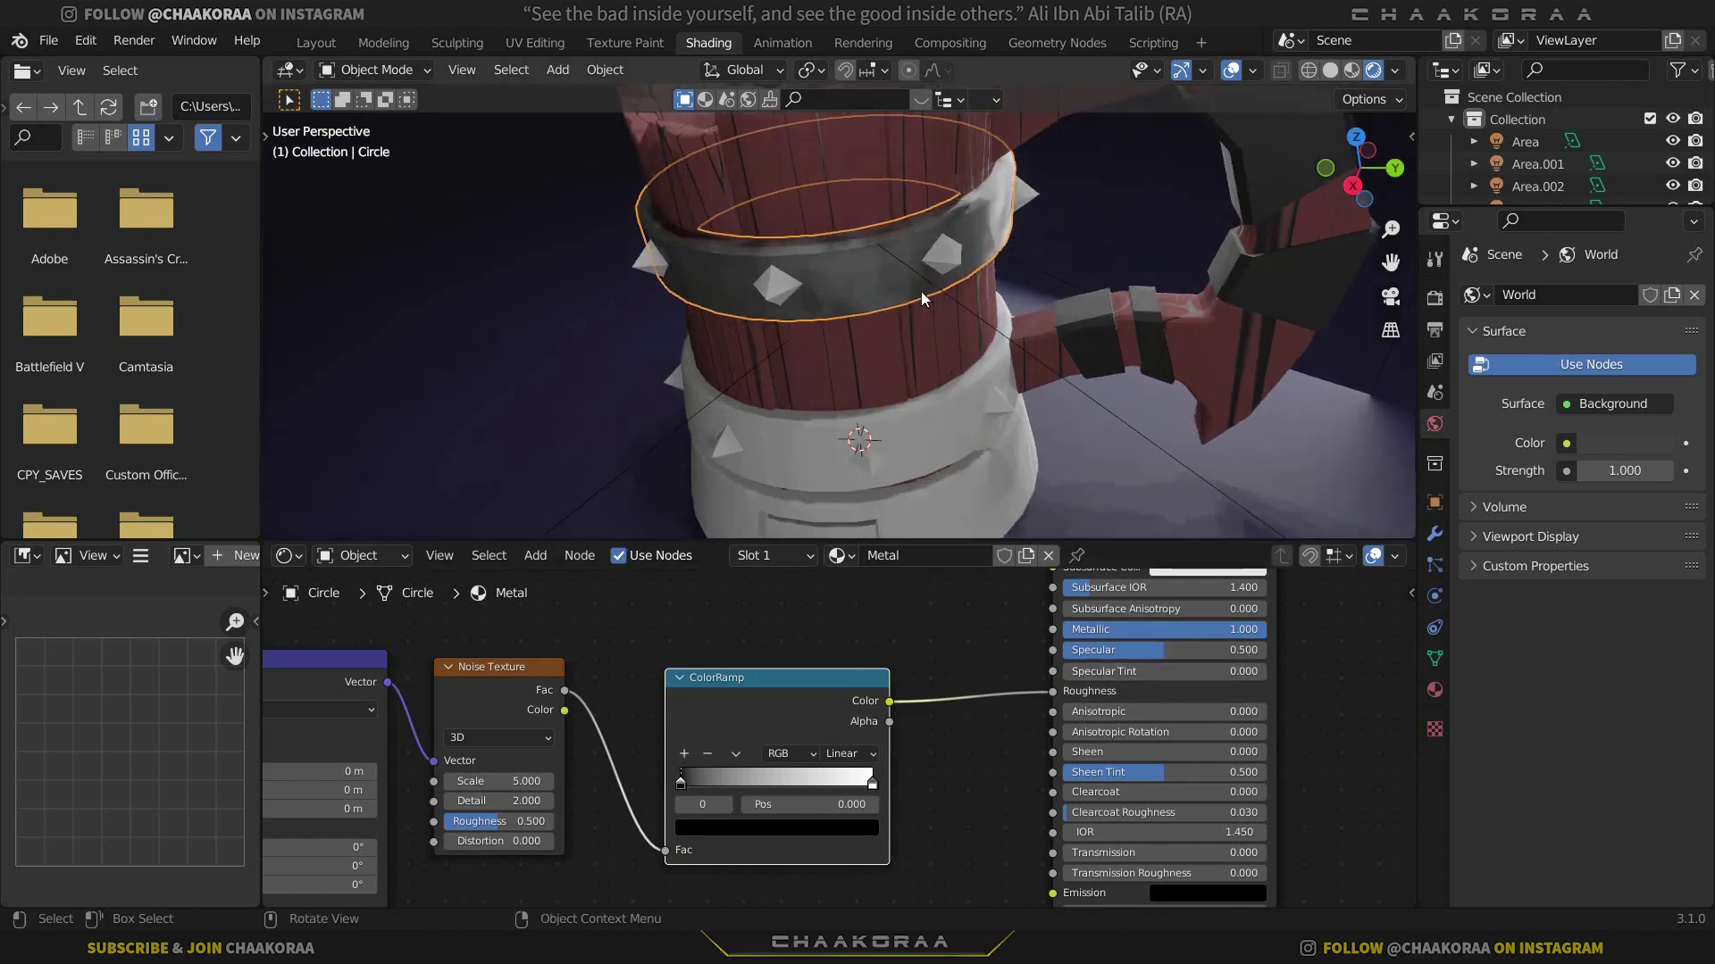
{"action": "middle_click_drag", "start_coordinate": [604, 740], "coordinate": [832, 688]}
{"action": "scroll", "coordinate": [813, 706], "scroll_direction": "up", "scroll_amount": 4}
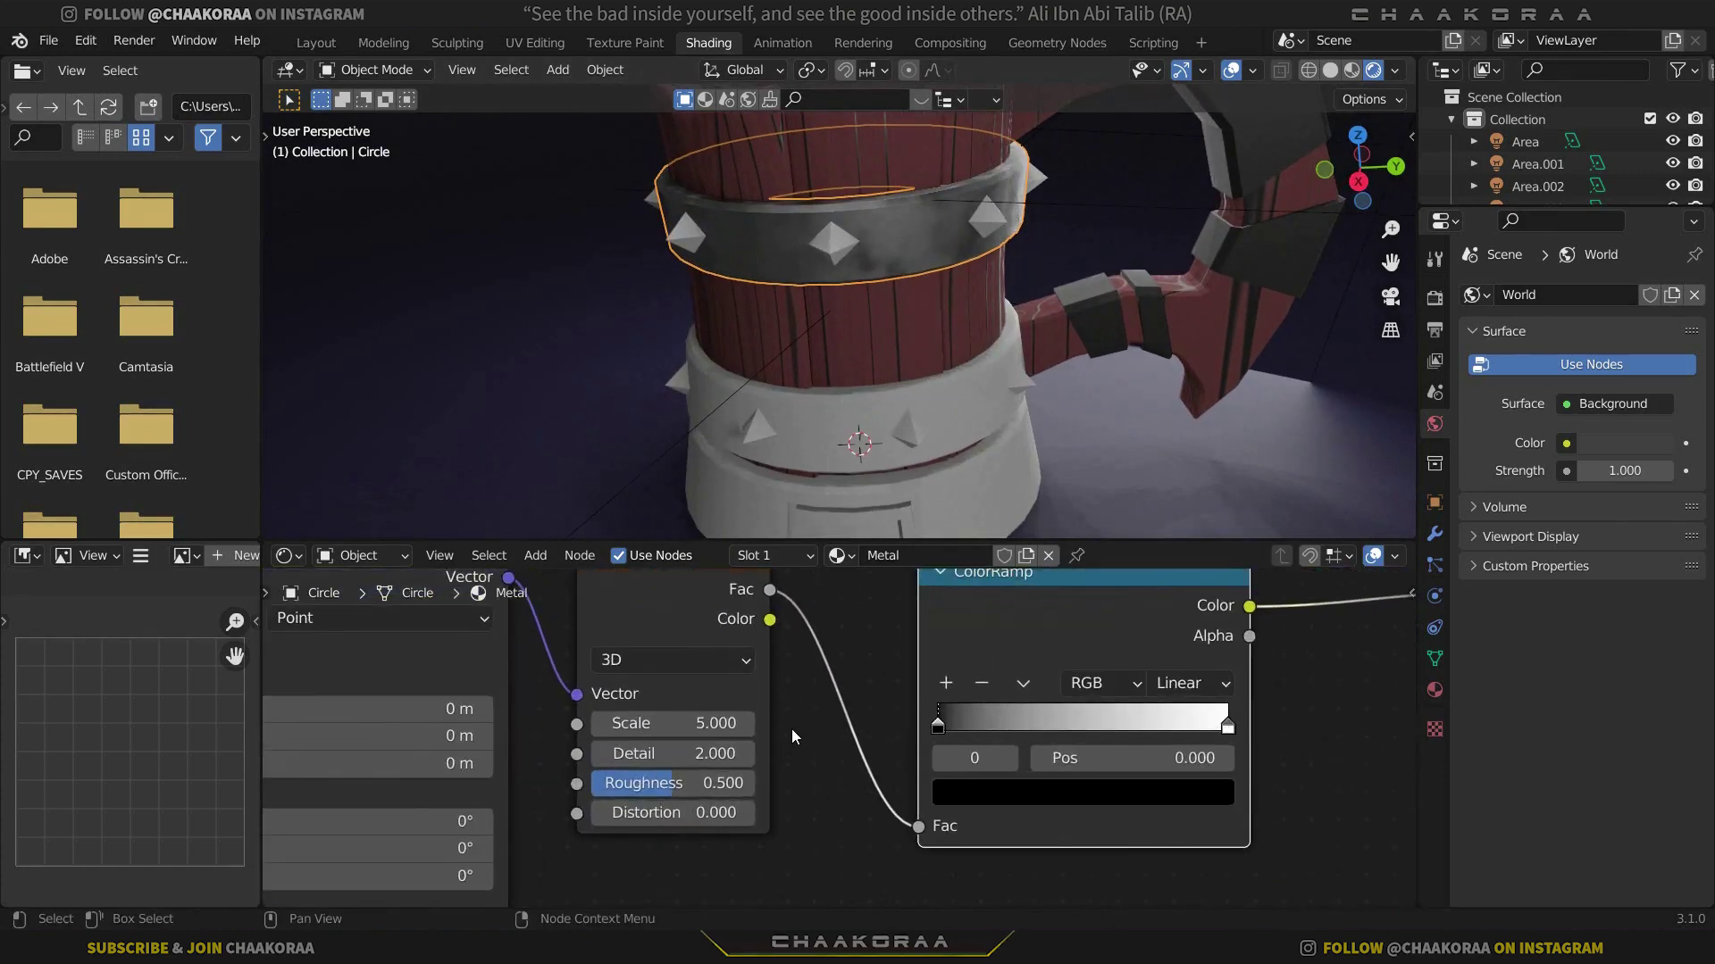
{"action": "left_click_drag", "start_coordinate": [580, 761], "coordinate": [697, 761]}
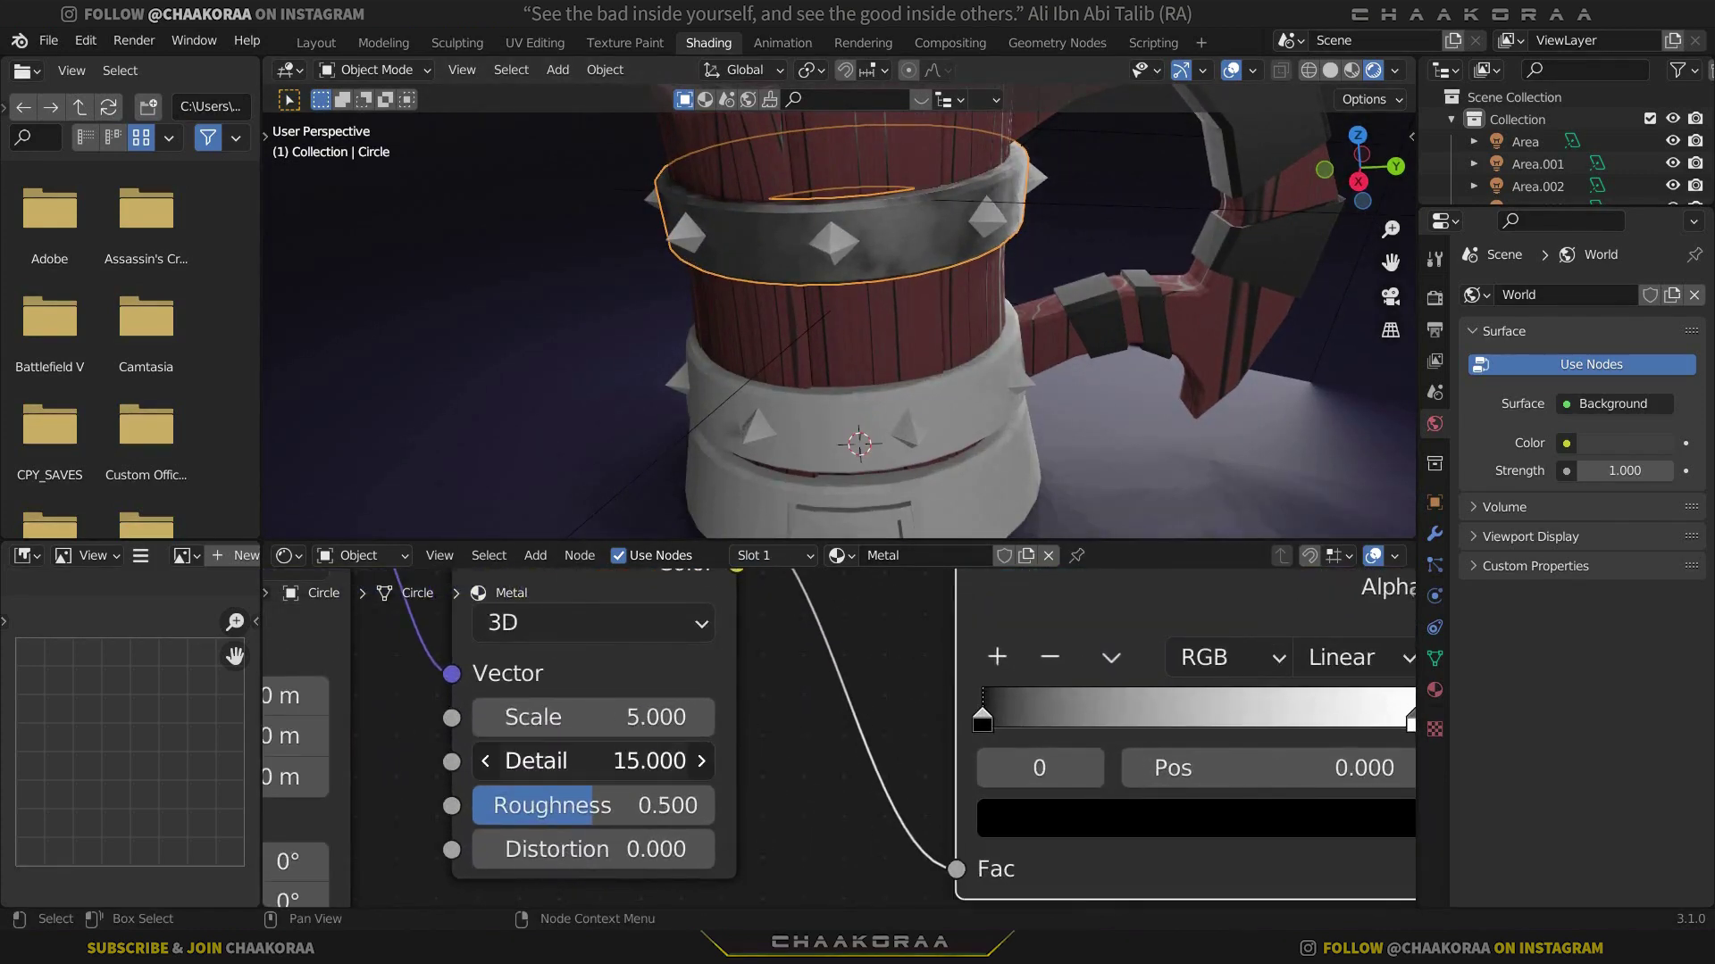
{"action": "scroll", "coordinate": [536, 813], "scroll_direction": "up", "scroll_amount": 2}
{"action": "left_click_drag", "start_coordinate": [551, 817], "coordinate": [570, 817]}
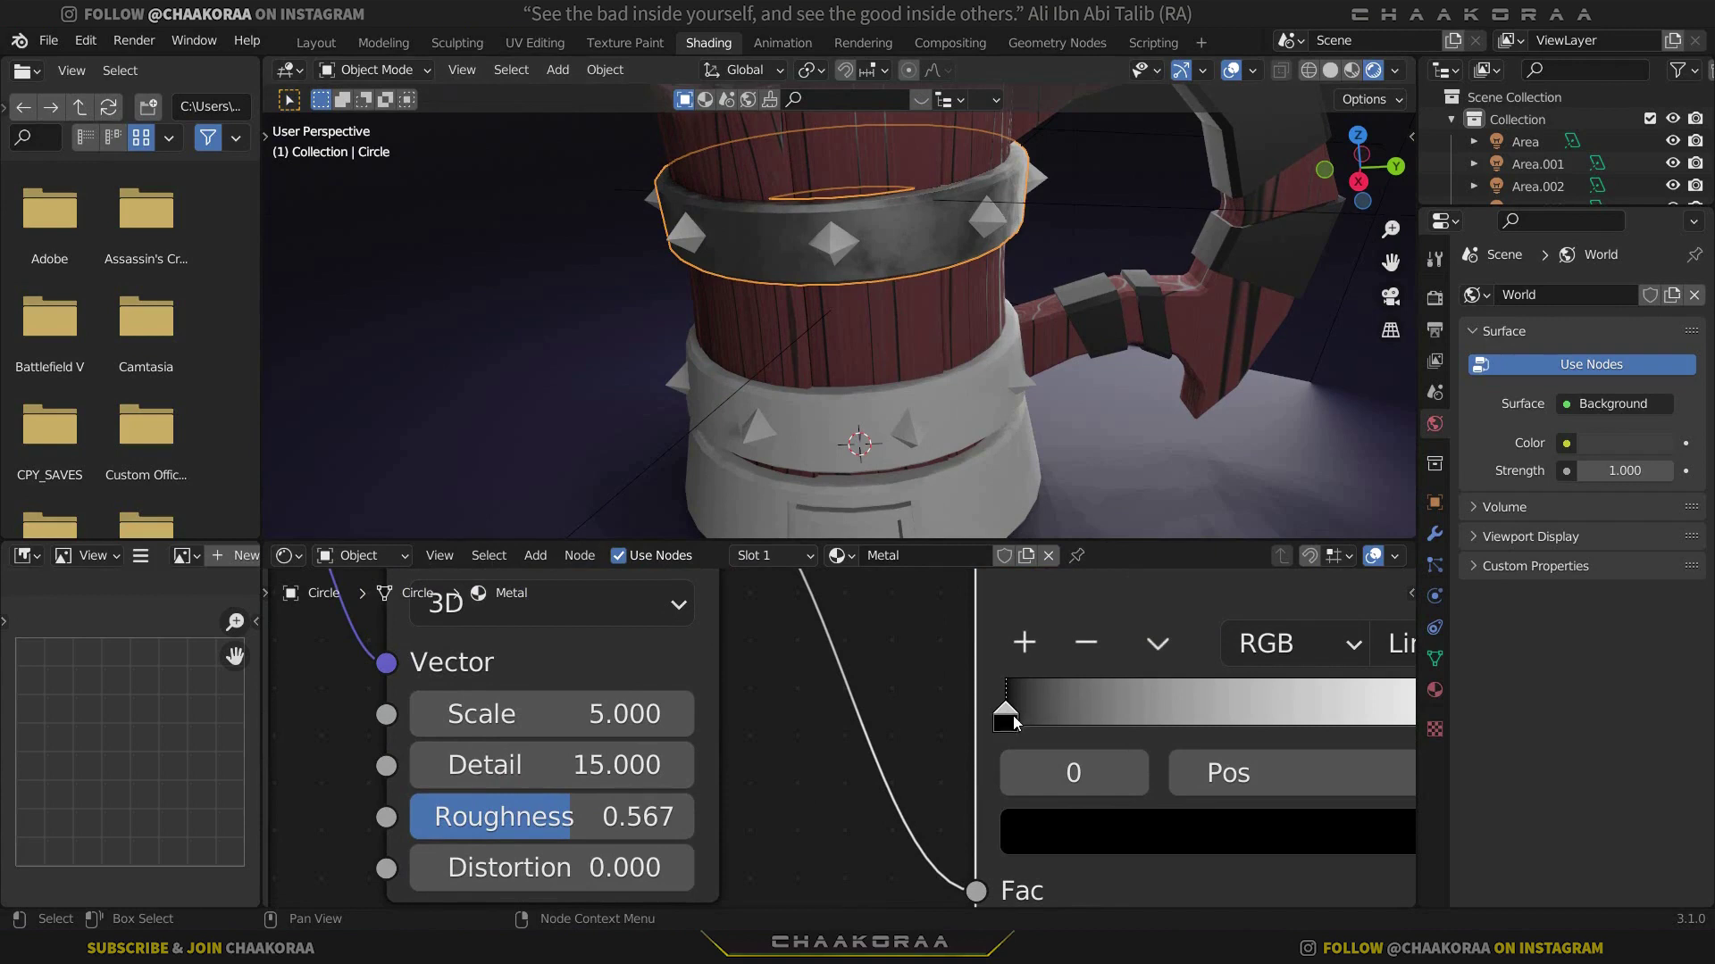
Tighten the ColorRamp by moving the black stop to position 0.065 and the white stop to 0.815
{"action": "middle_click_drag", "start_coordinate": [1013, 716], "coordinate": [618, 688]}
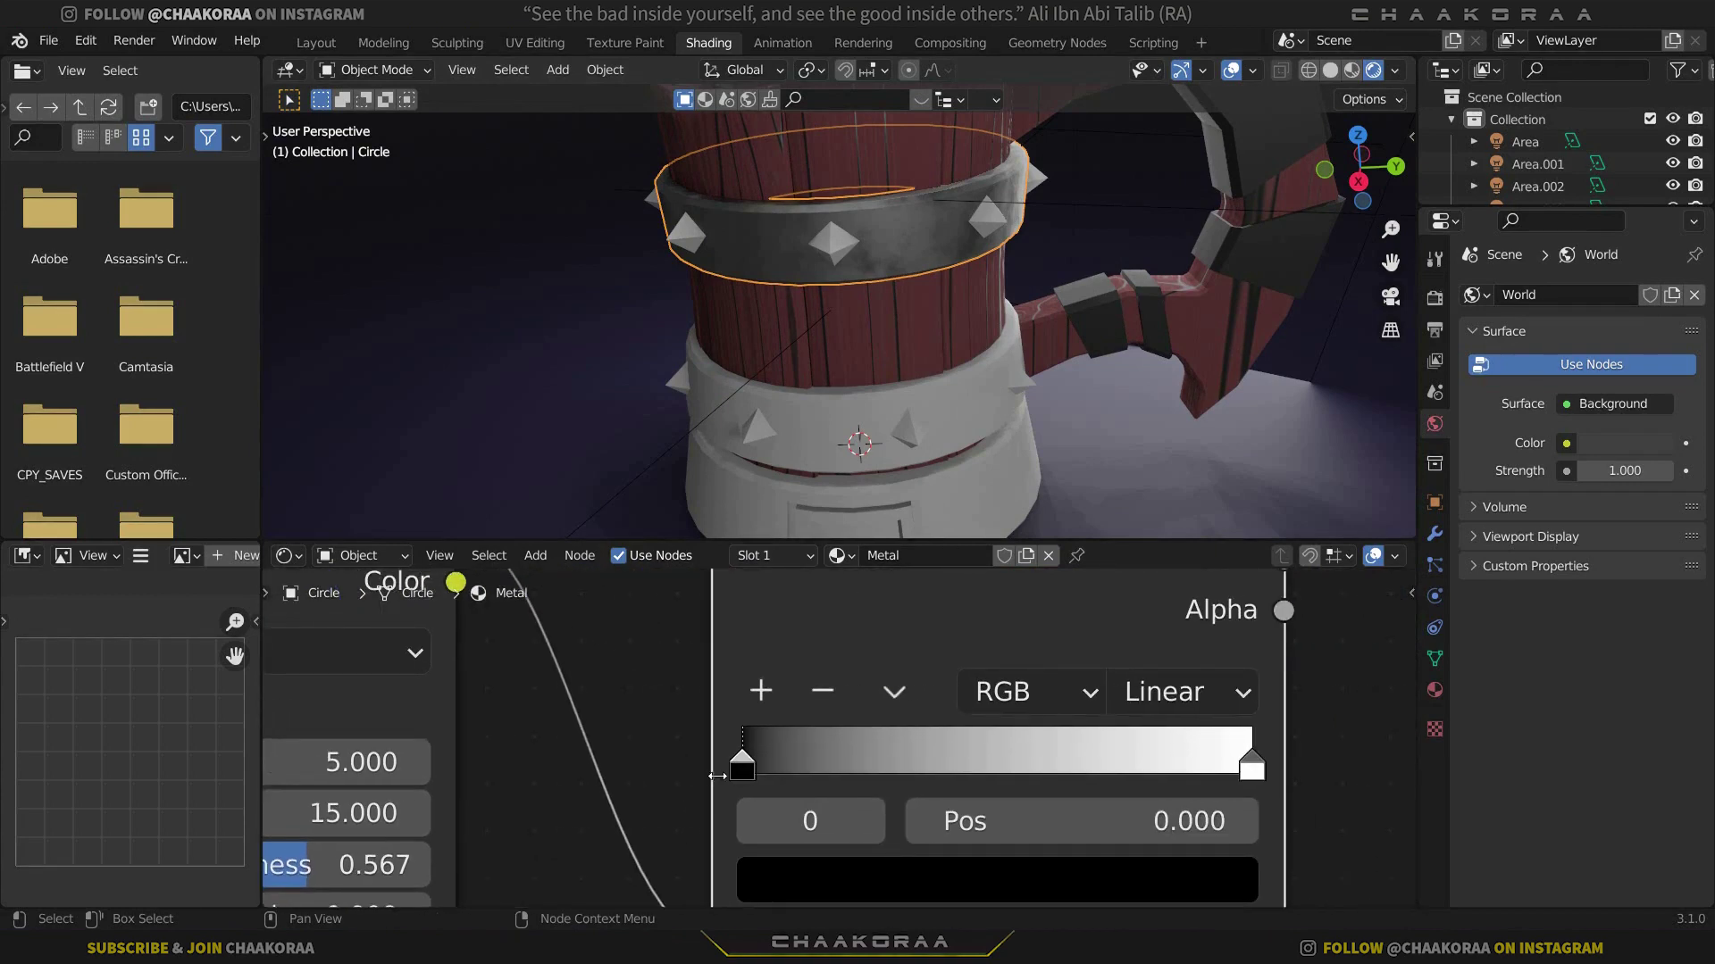
{"action": "mouse_move", "coordinate": [832, 765]}
{"action": "left_mouse_down"}
{"action": "mouse_move", "coordinate": [1036, 757]}
{"action": "mouse_move", "coordinate": [857, 759]}
{"action": "left_mouse_up"}
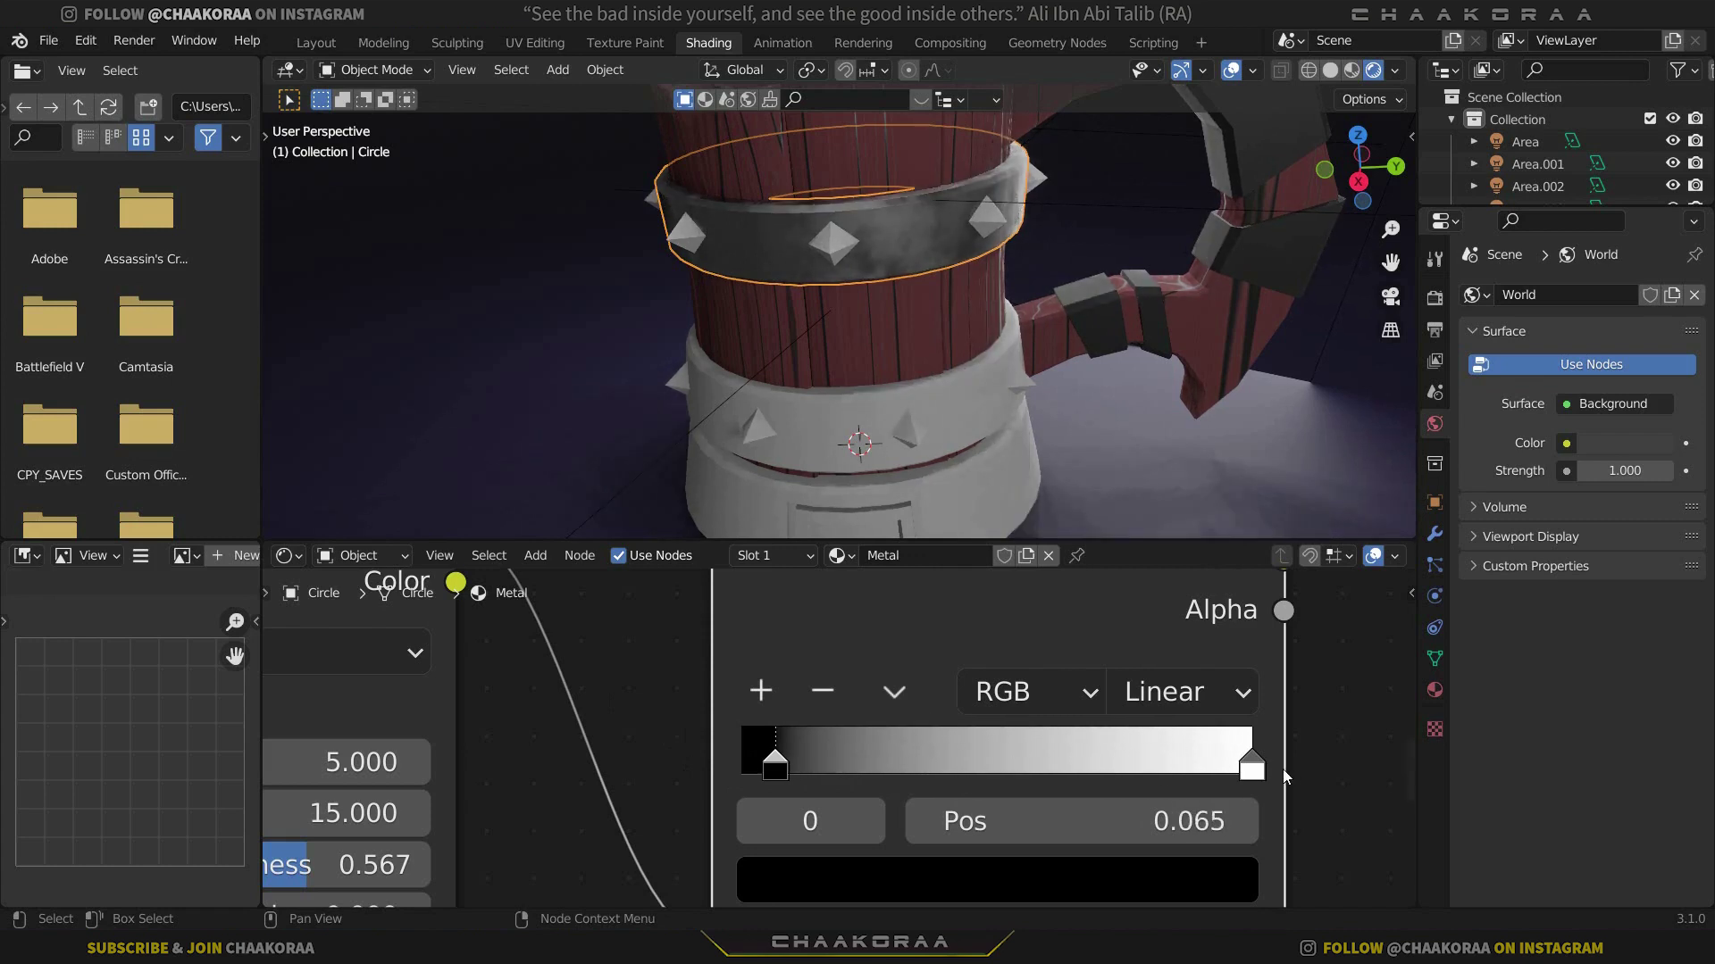
{"action": "left_click_drag", "start_coordinate": [1252, 767], "coordinate": [1158, 775]}
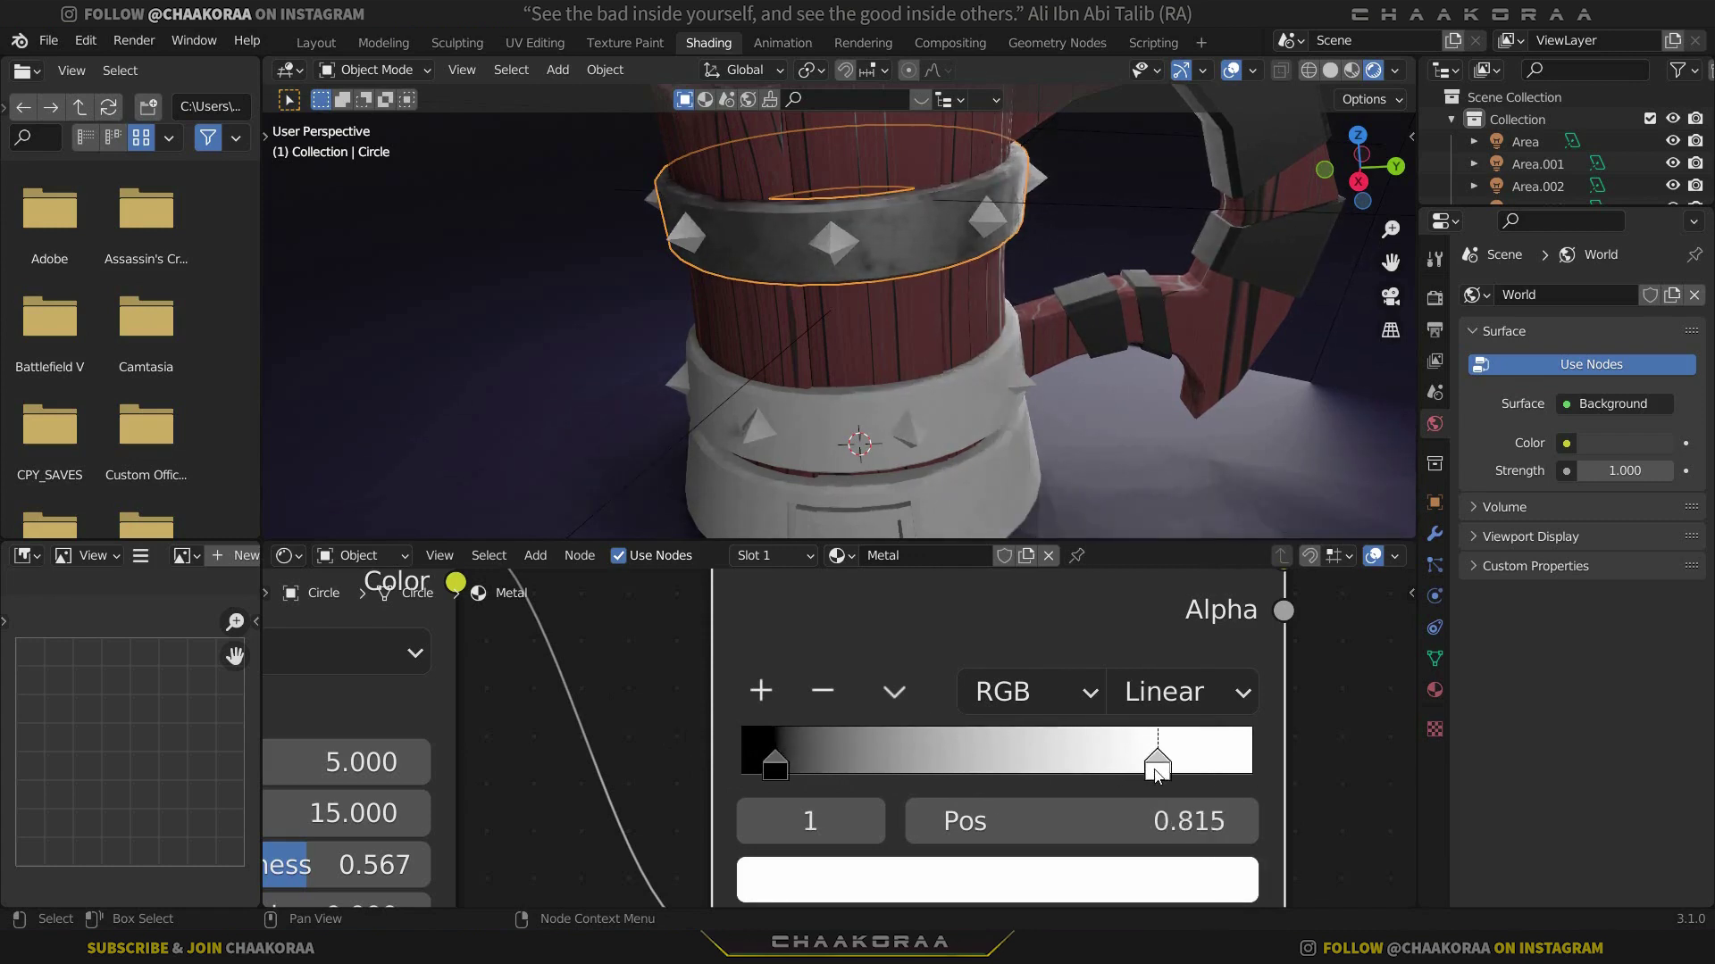
Darken the ColorRamp's white stop to light grey and lighten its black stop to dark grey
{"action": "scroll", "coordinate": [1230, 805], "scroll_direction": "down", "scroll_amount": 1}
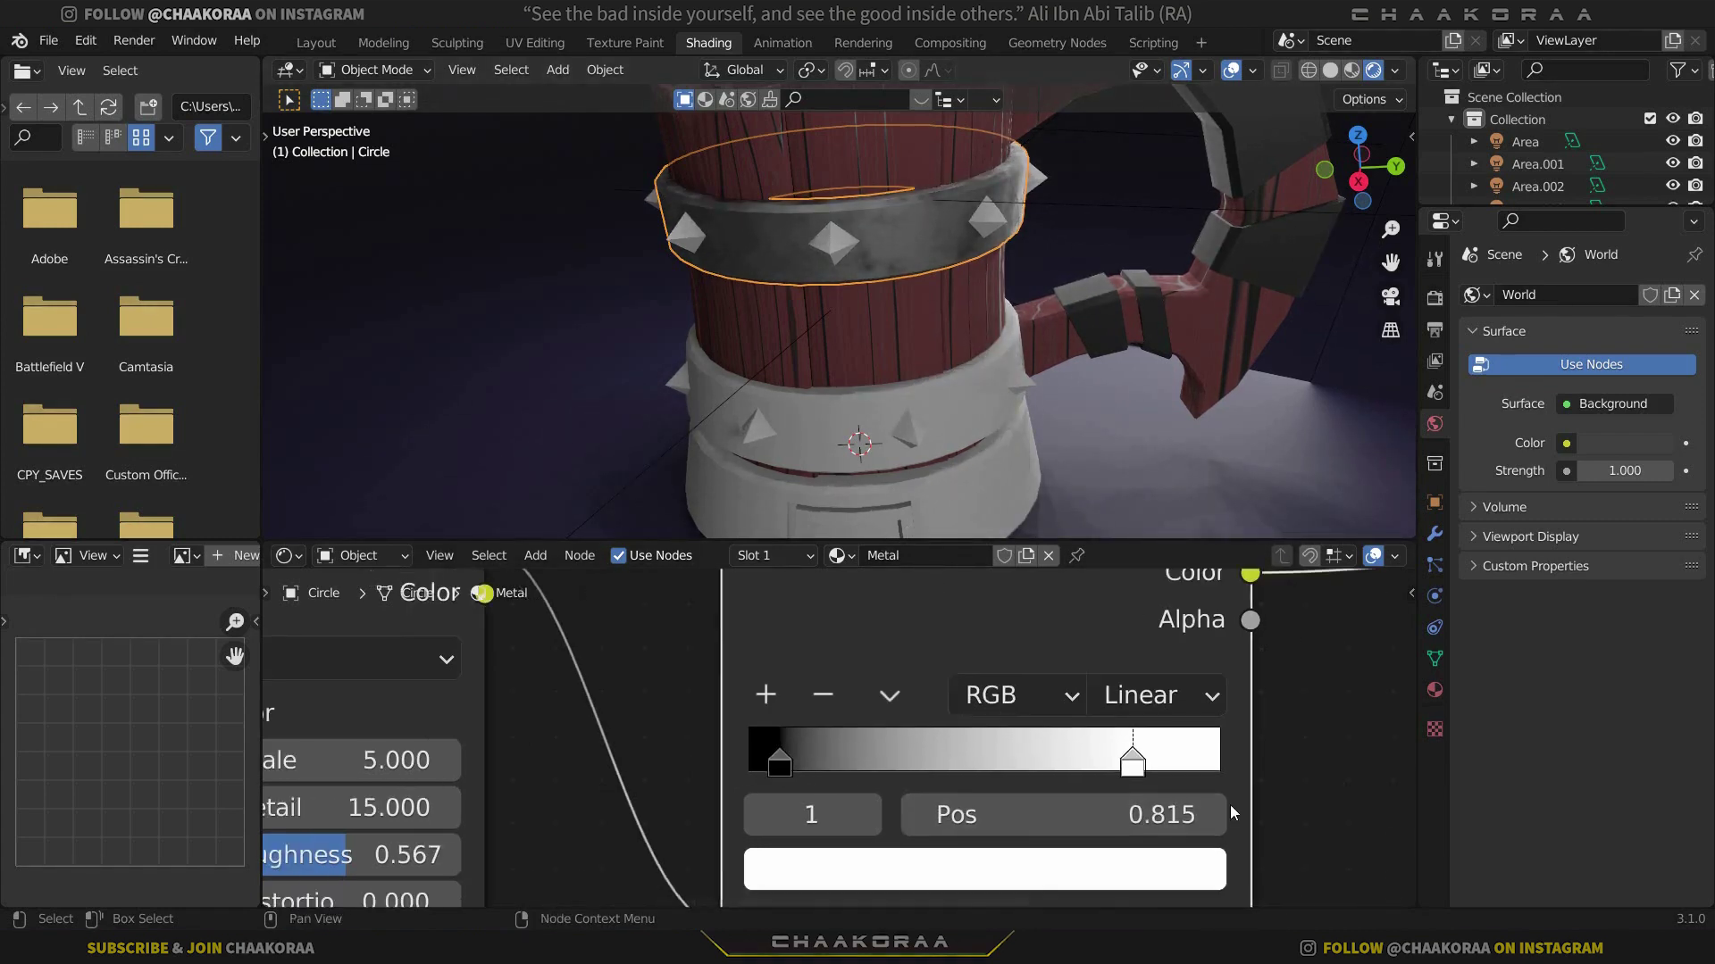
{"action": "middle_click_drag", "start_coordinate": [1230, 806], "coordinate": [1232, 727]}
{"action": "left_click", "coordinate": [1155, 790]}
{"action": "left_click_drag", "start_coordinate": [1135, 211], "coordinate": [1127, 233]}
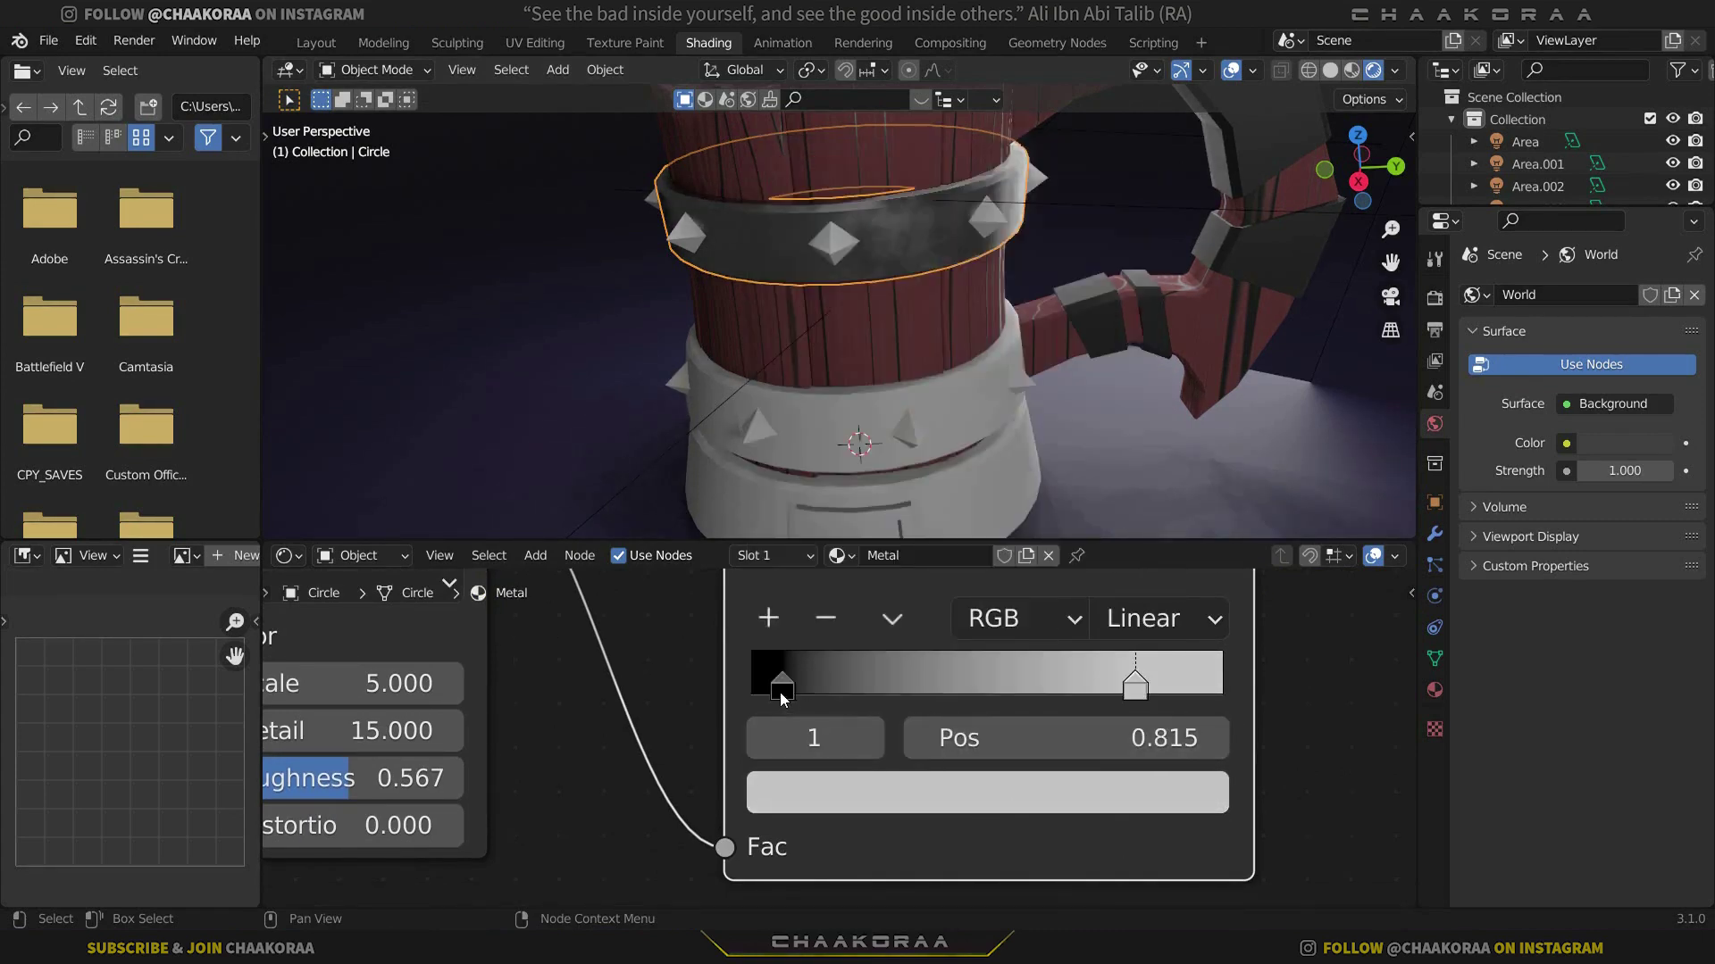
{"action": "left_click", "coordinate": [760, 737]}
{"action": "left_click", "coordinate": [936, 790]}
{"action": "left_click_drag", "start_coordinate": [1114, 447], "coordinate": [1116, 415]}
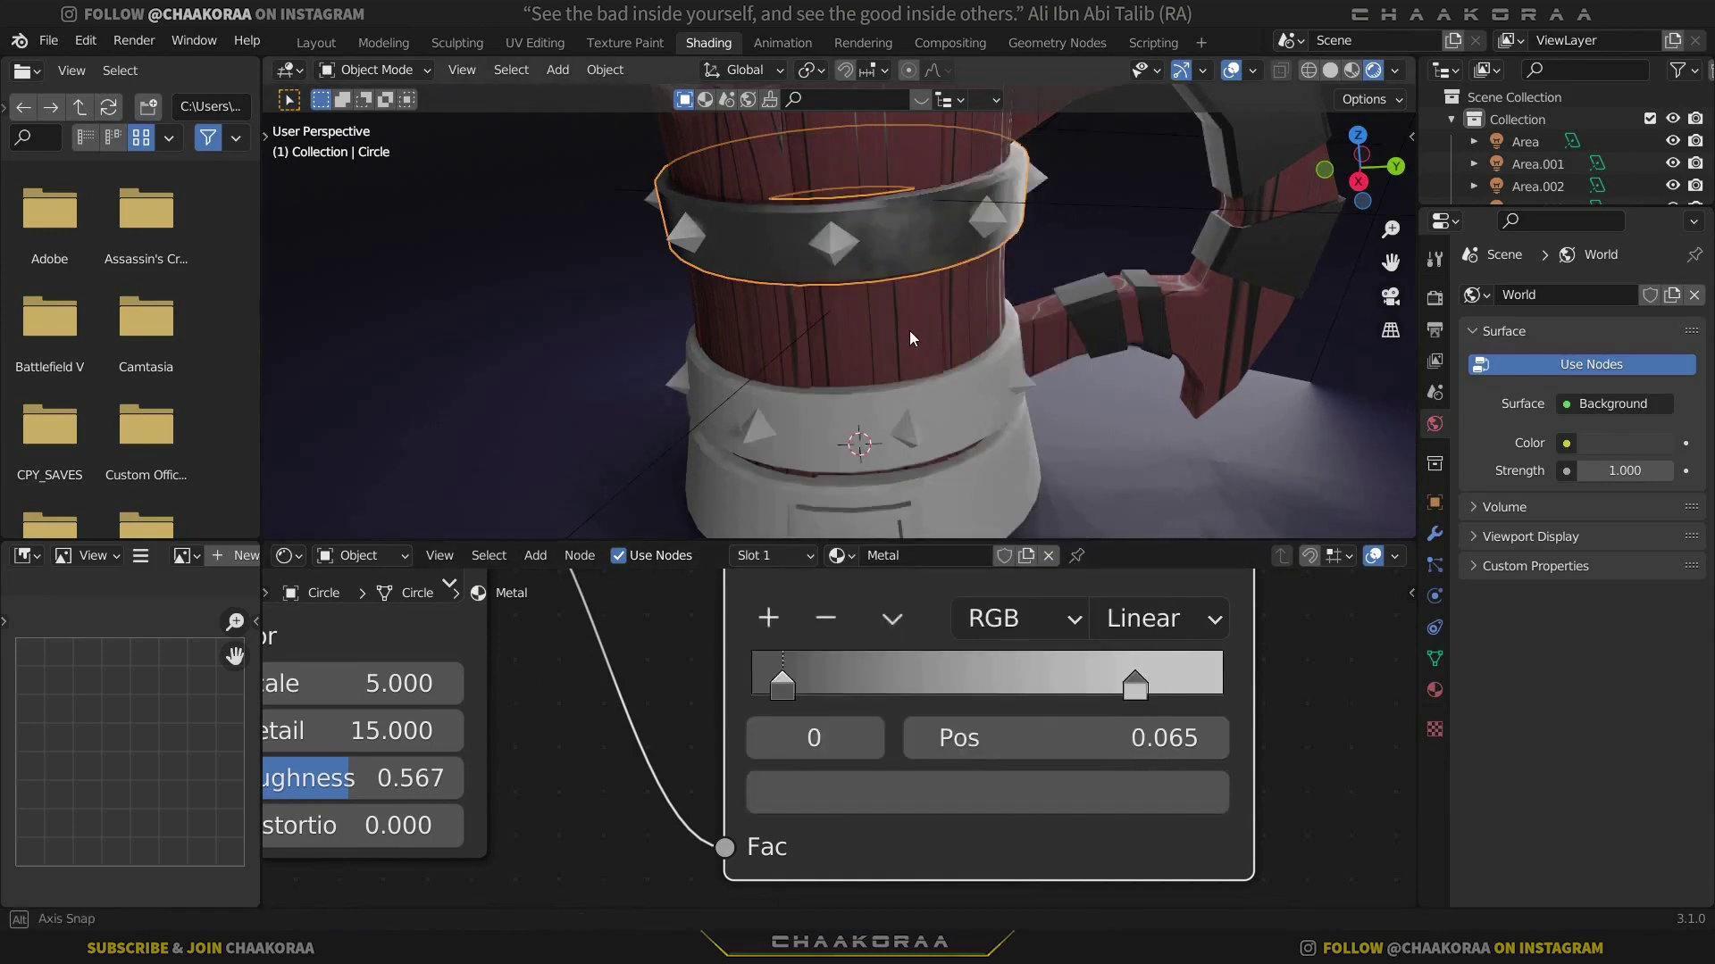
Select the lower spiked band and the mug's base together with the upper spiked band, keeping the upper band active
{"action": "middle_click_drag", "start_coordinate": [909, 330], "coordinate": [724, 297]}
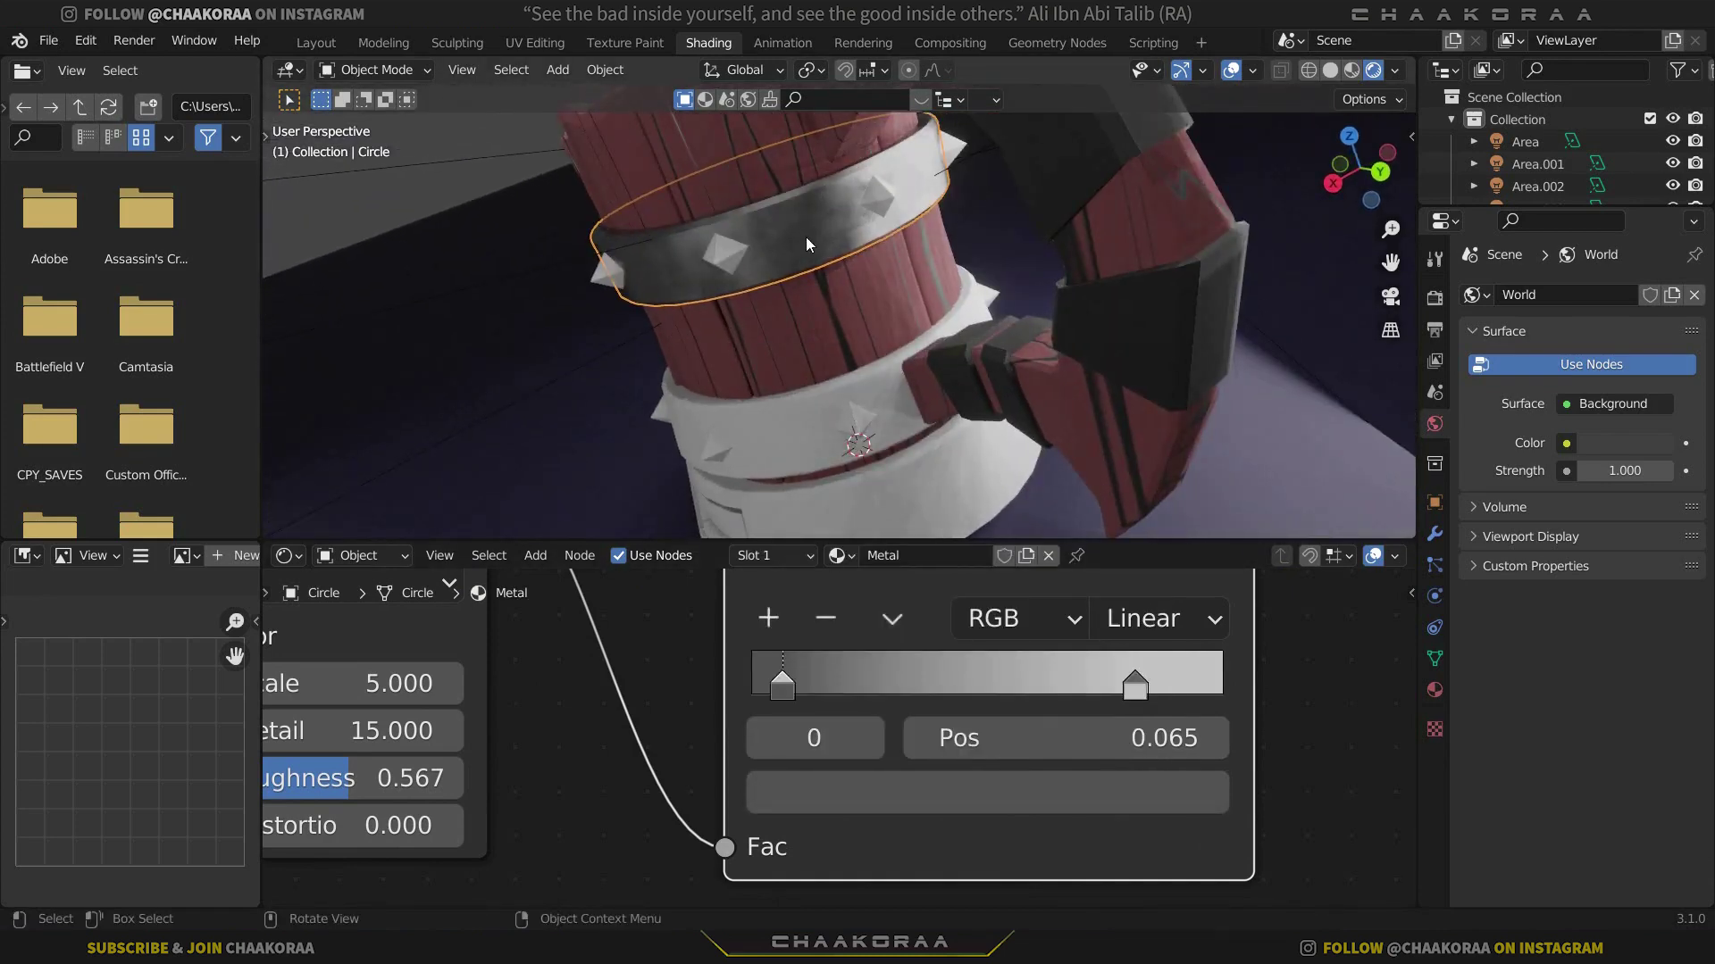
{"action": "scroll", "coordinate": [796, 390], "scroll_direction": "down", "scroll_amount": 5}
{"action": "middle_click_drag", "start_coordinate": [798, 361], "coordinate": [872, 395]}
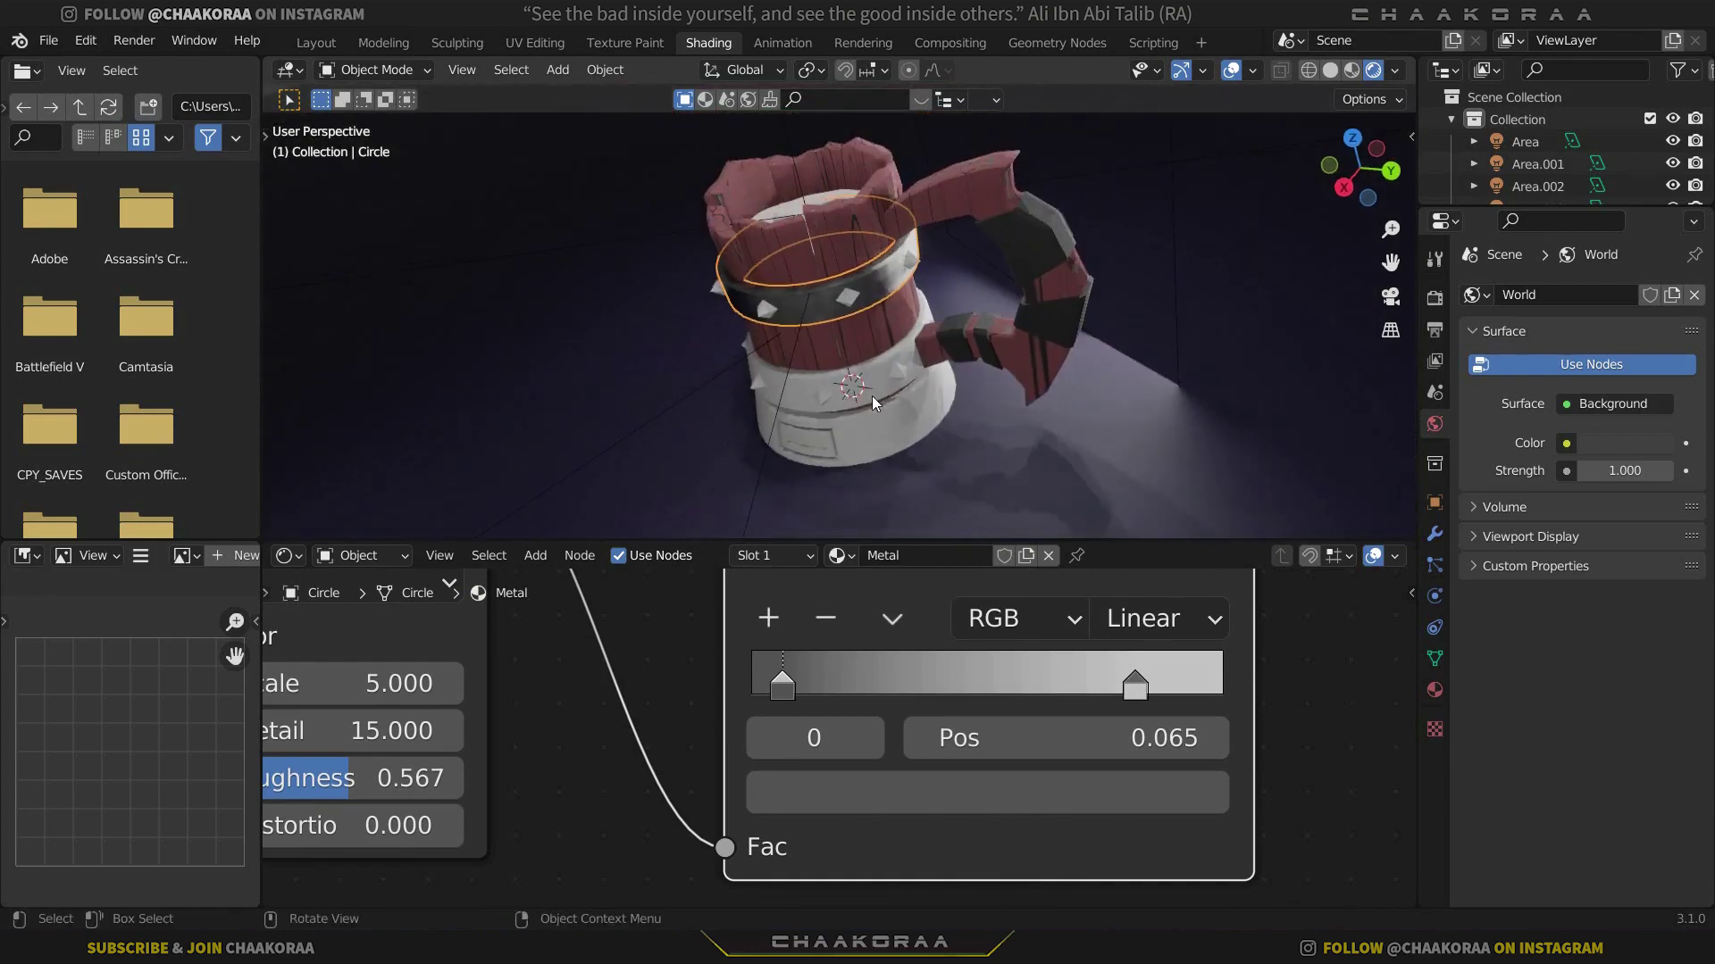
{"action": "left_click", "coordinate": [870, 394]}
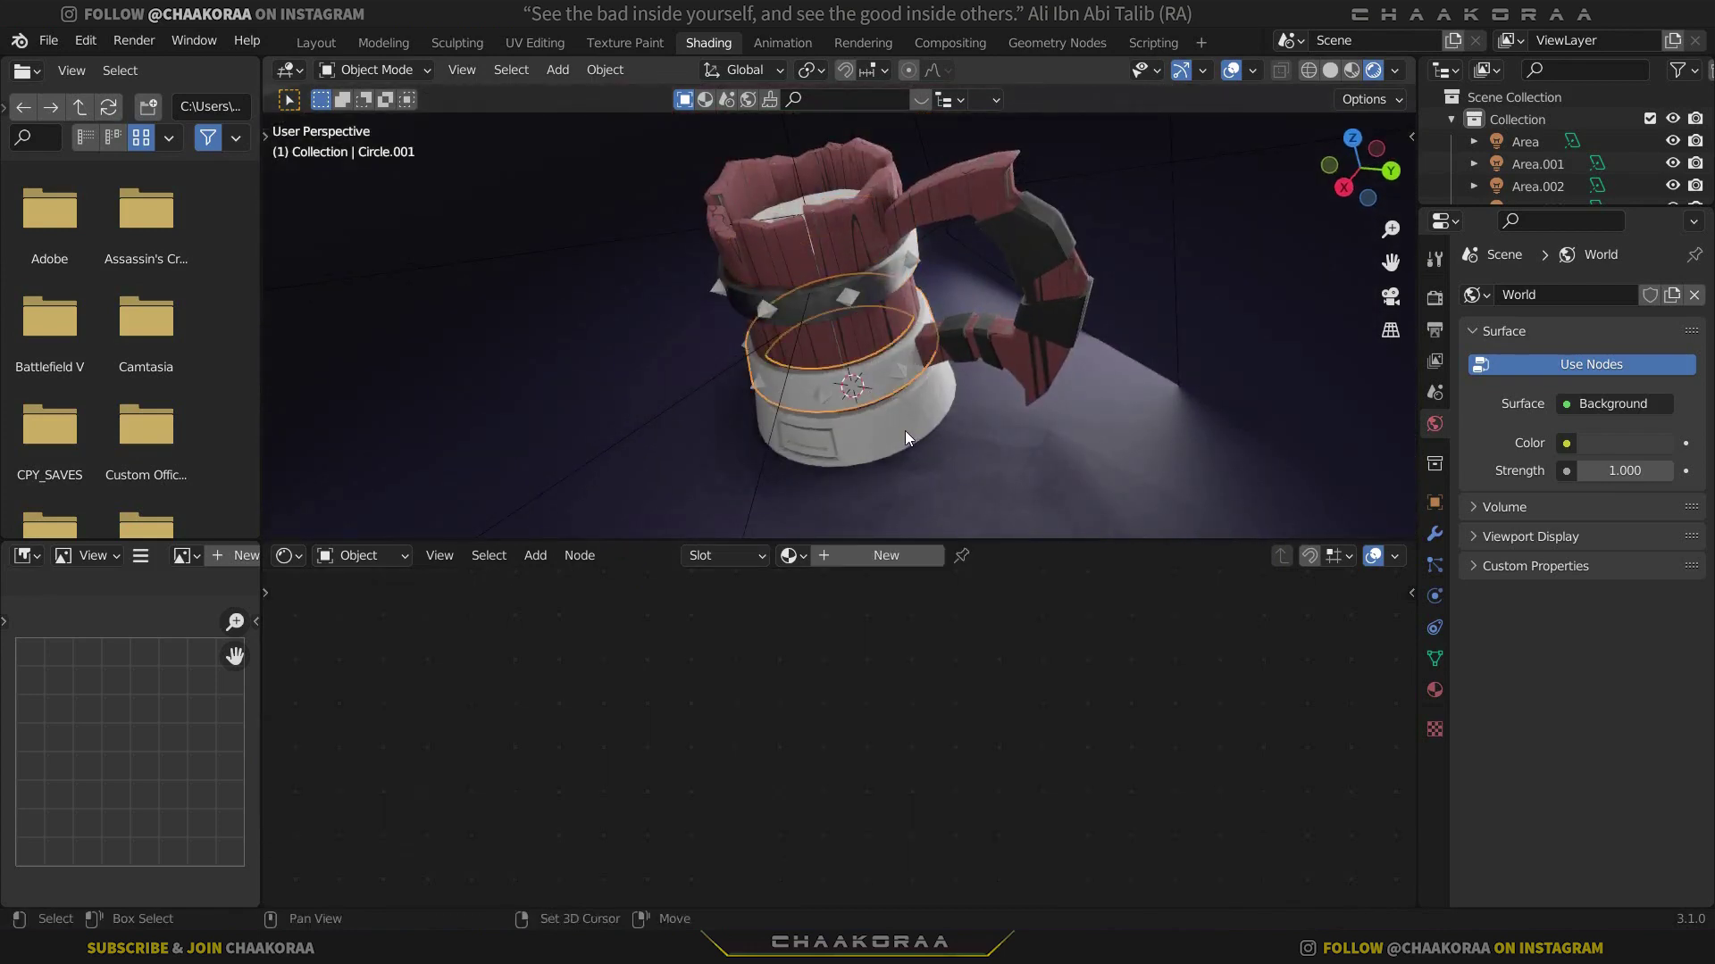
{"action": "left_click", "coordinate": [876, 290], "text": "shift"}
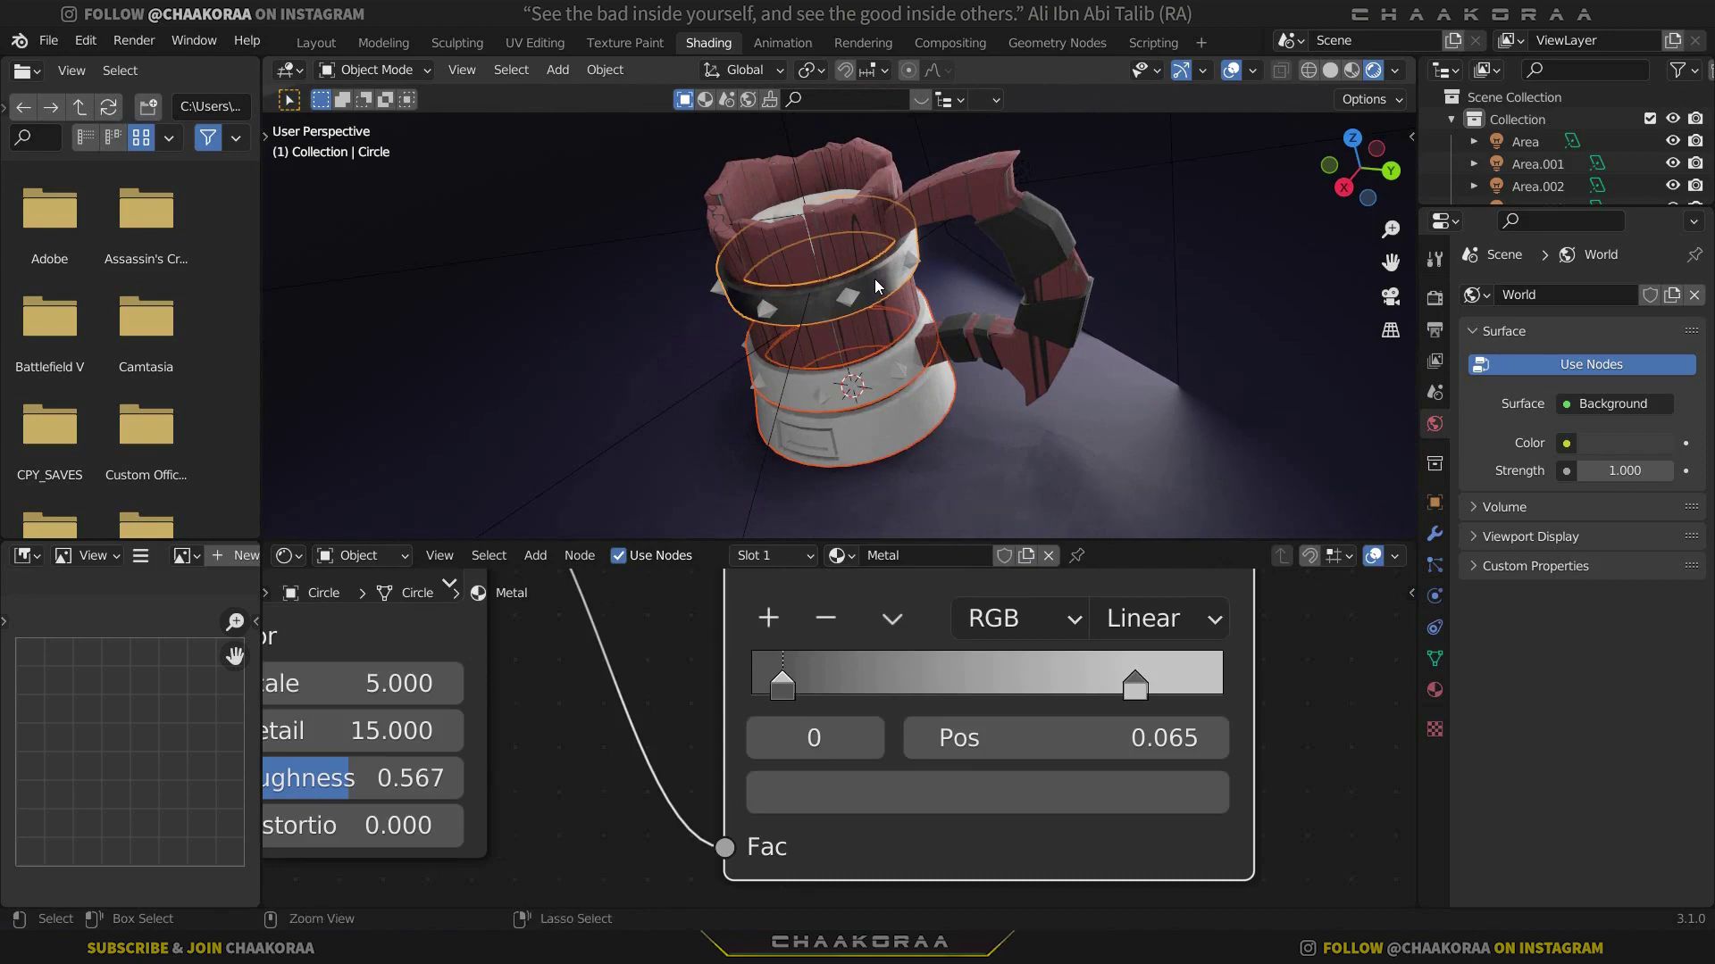
Link the upper band's Metal material to the selected lower band and mug base
{"action": "key", "text": "ctrl+l"}
{"action": "left_click", "coordinate": [875, 278]}
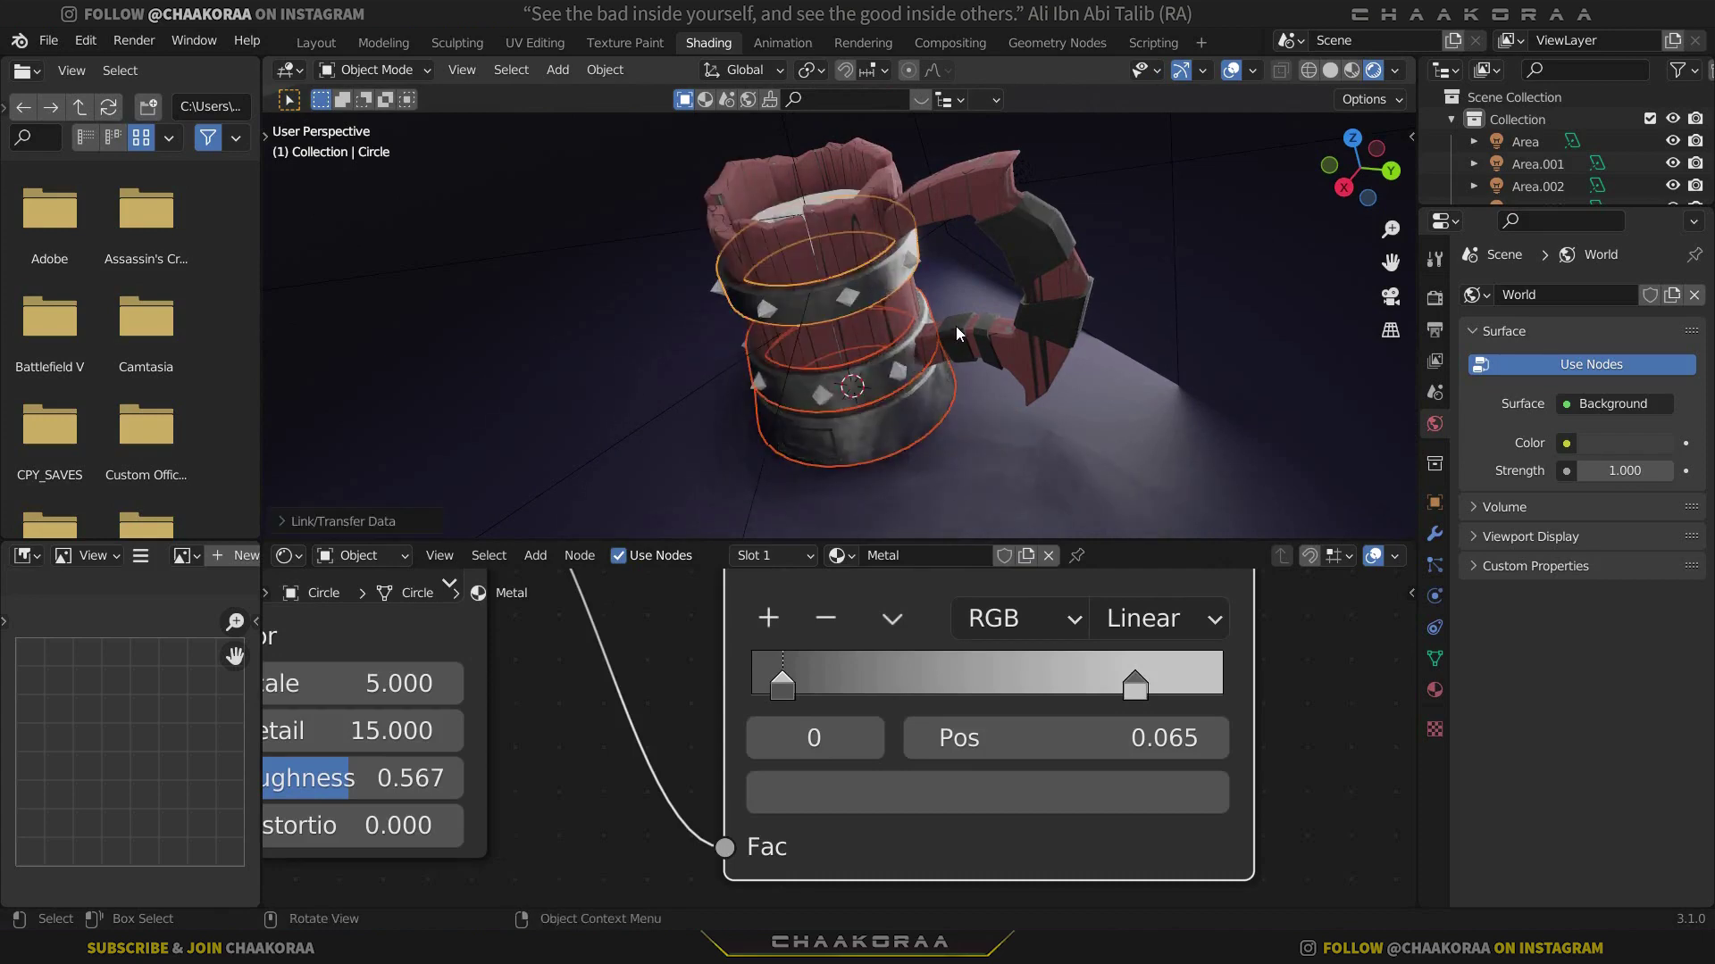
{"action": "mouse_move", "coordinate": [955, 325]}
{"action": "middle_mouse_down"}
{"action": "mouse_move", "coordinate": [1073, 298]}
{"action": "mouse_move", "coordinate": [1000, 300]}
{"action": "mouse_move", "coordinate": [942, 344]}
{"action": "middle_mouse_up"}
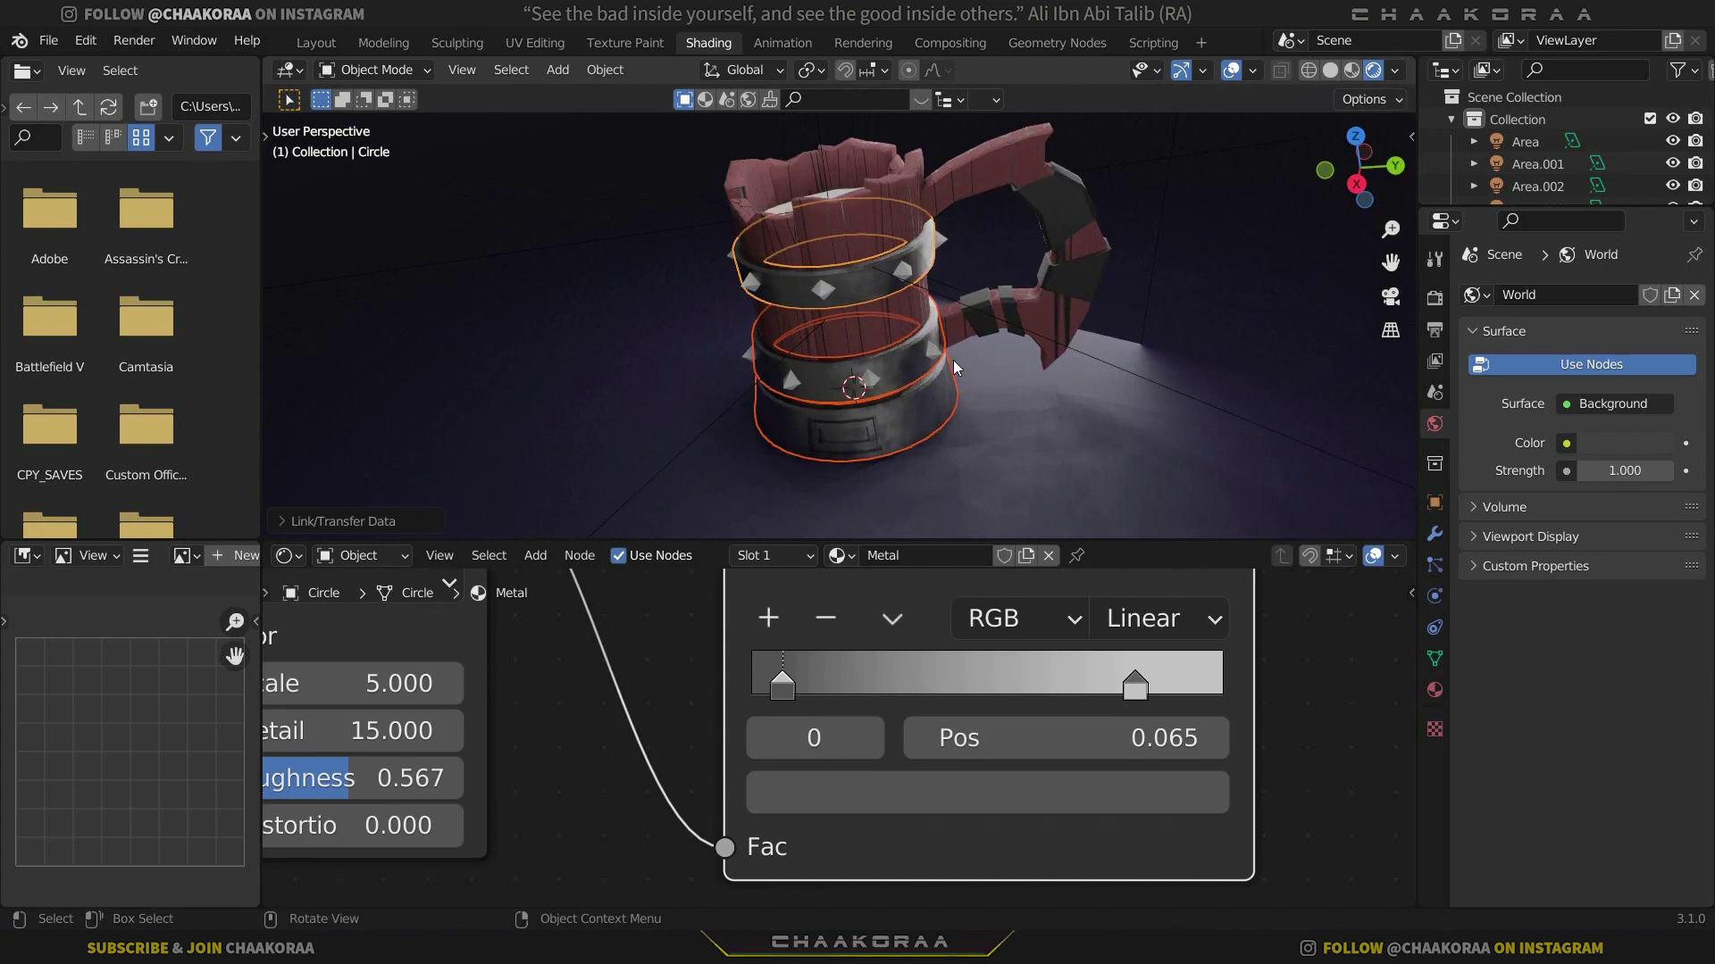
Assign the existing Metal material to the front spike on the upper band
{"action": "left_click", "coordinate": [830, 297]}
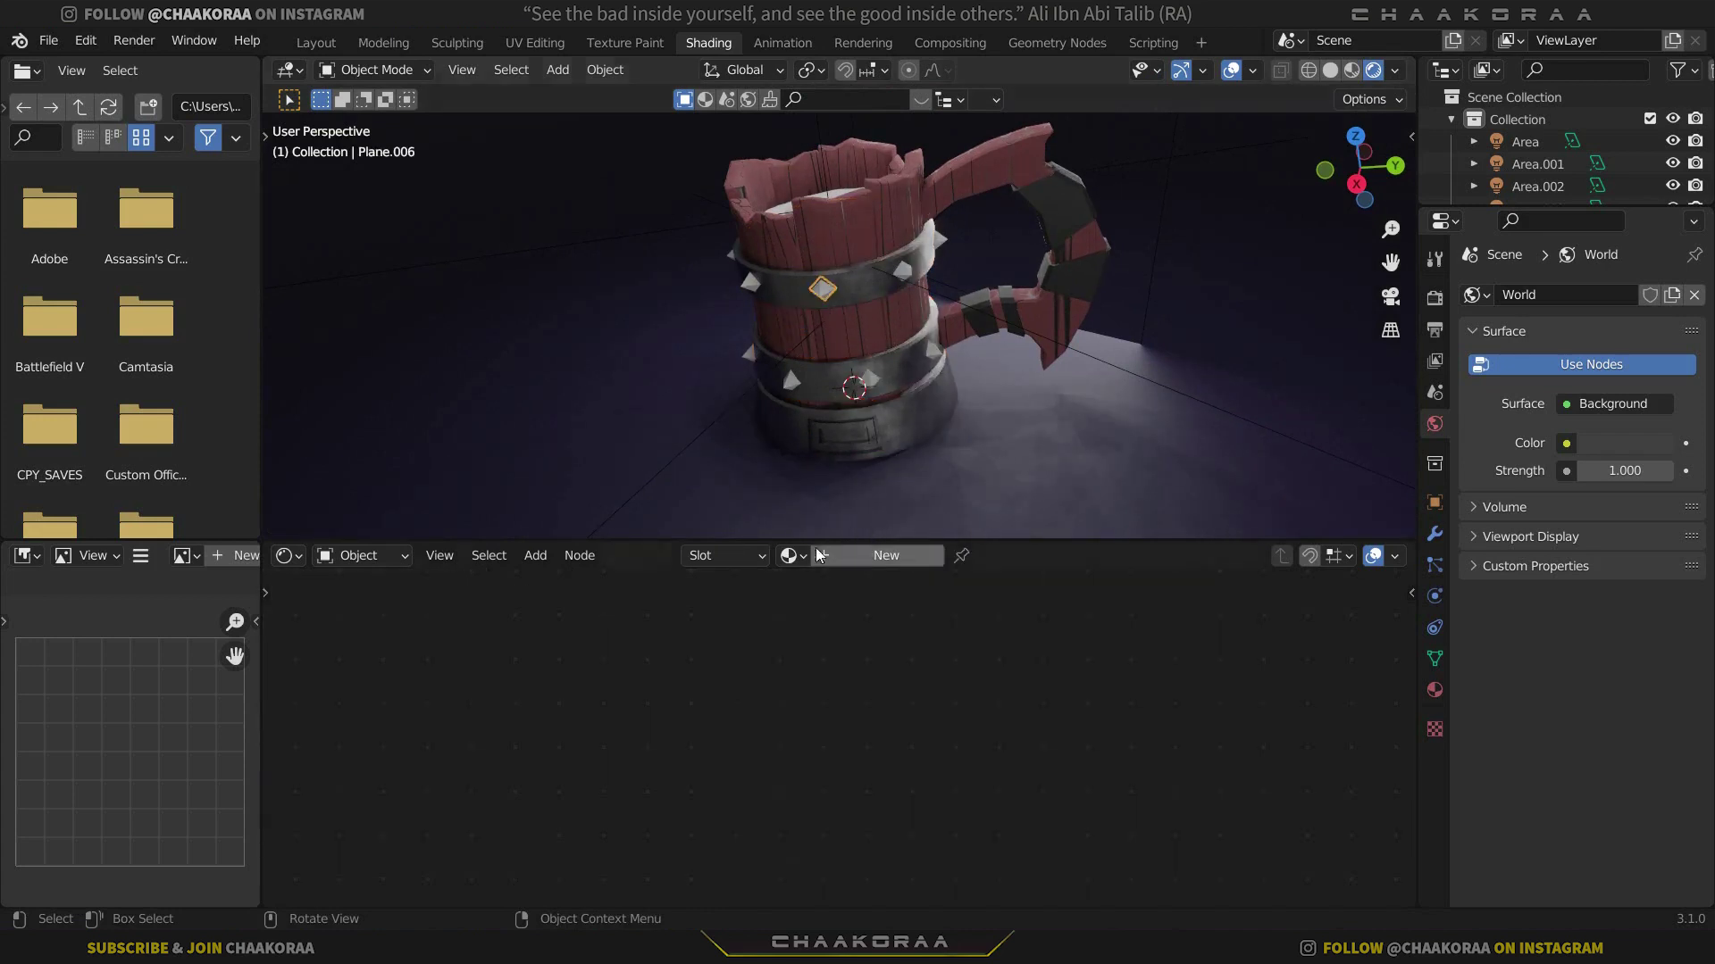
{"action": "left_click", "coordinate": [791, 556]}
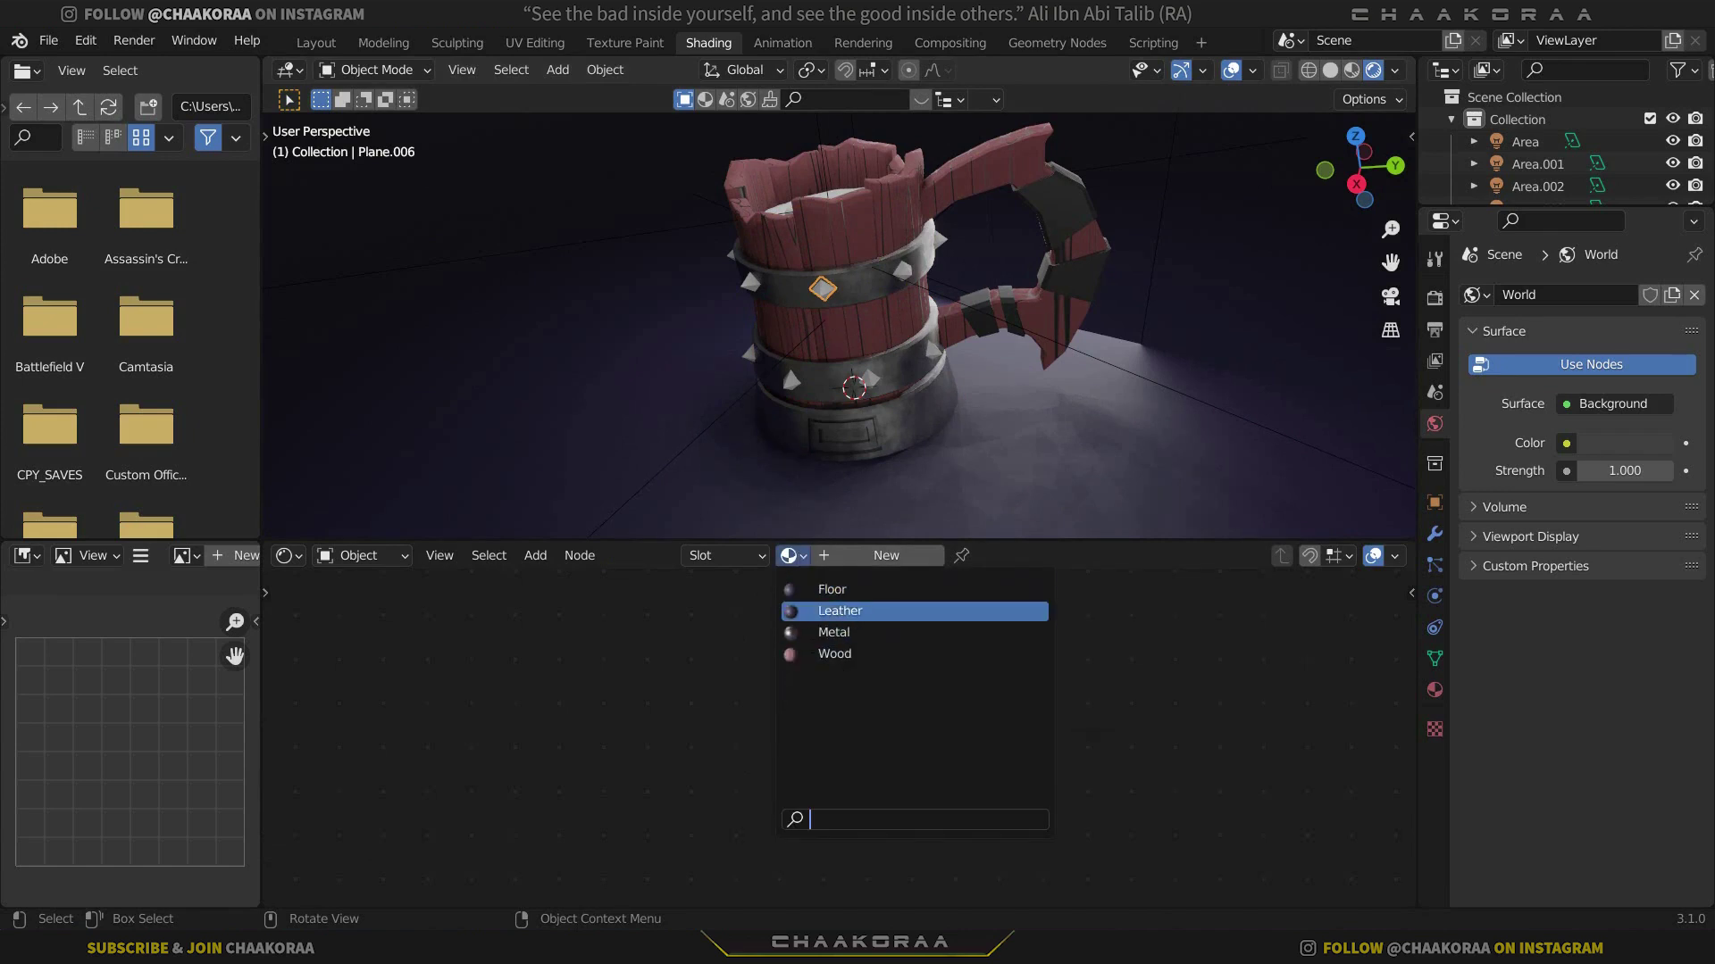
{"action": "left_click", "coordinate": [865, 632]}
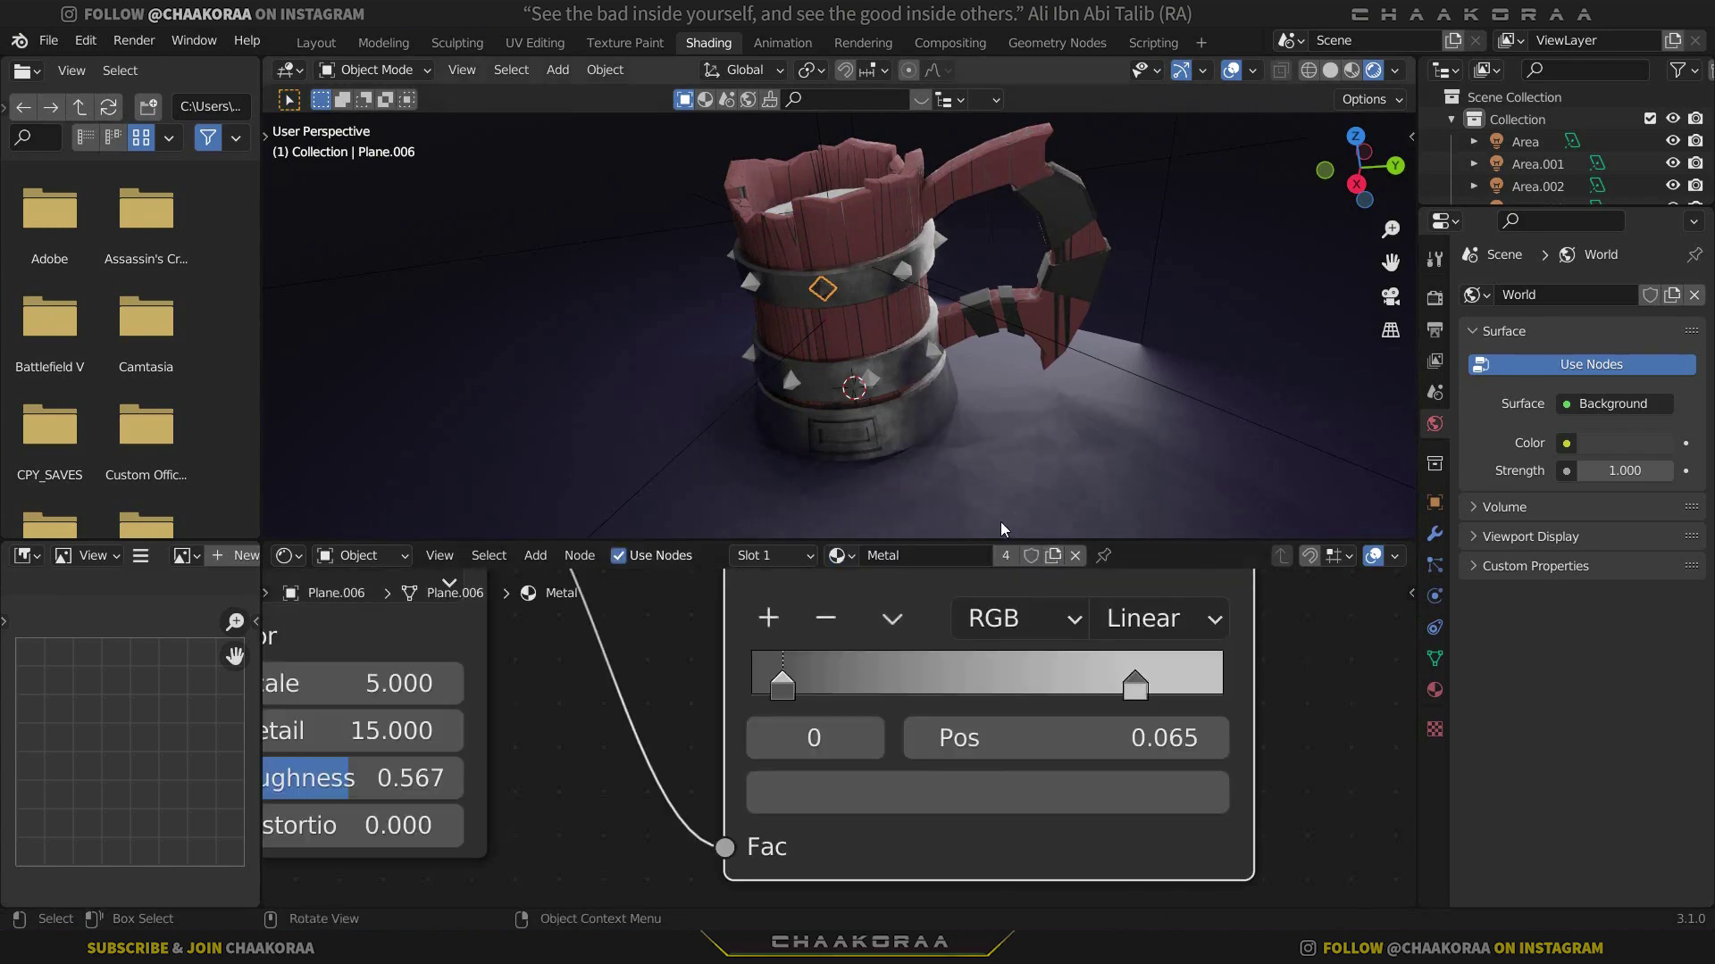
Make the spike's Metal material a single-user copy and rename it Gold
{"action": "left_click", "coordinate": [1006, 556]}
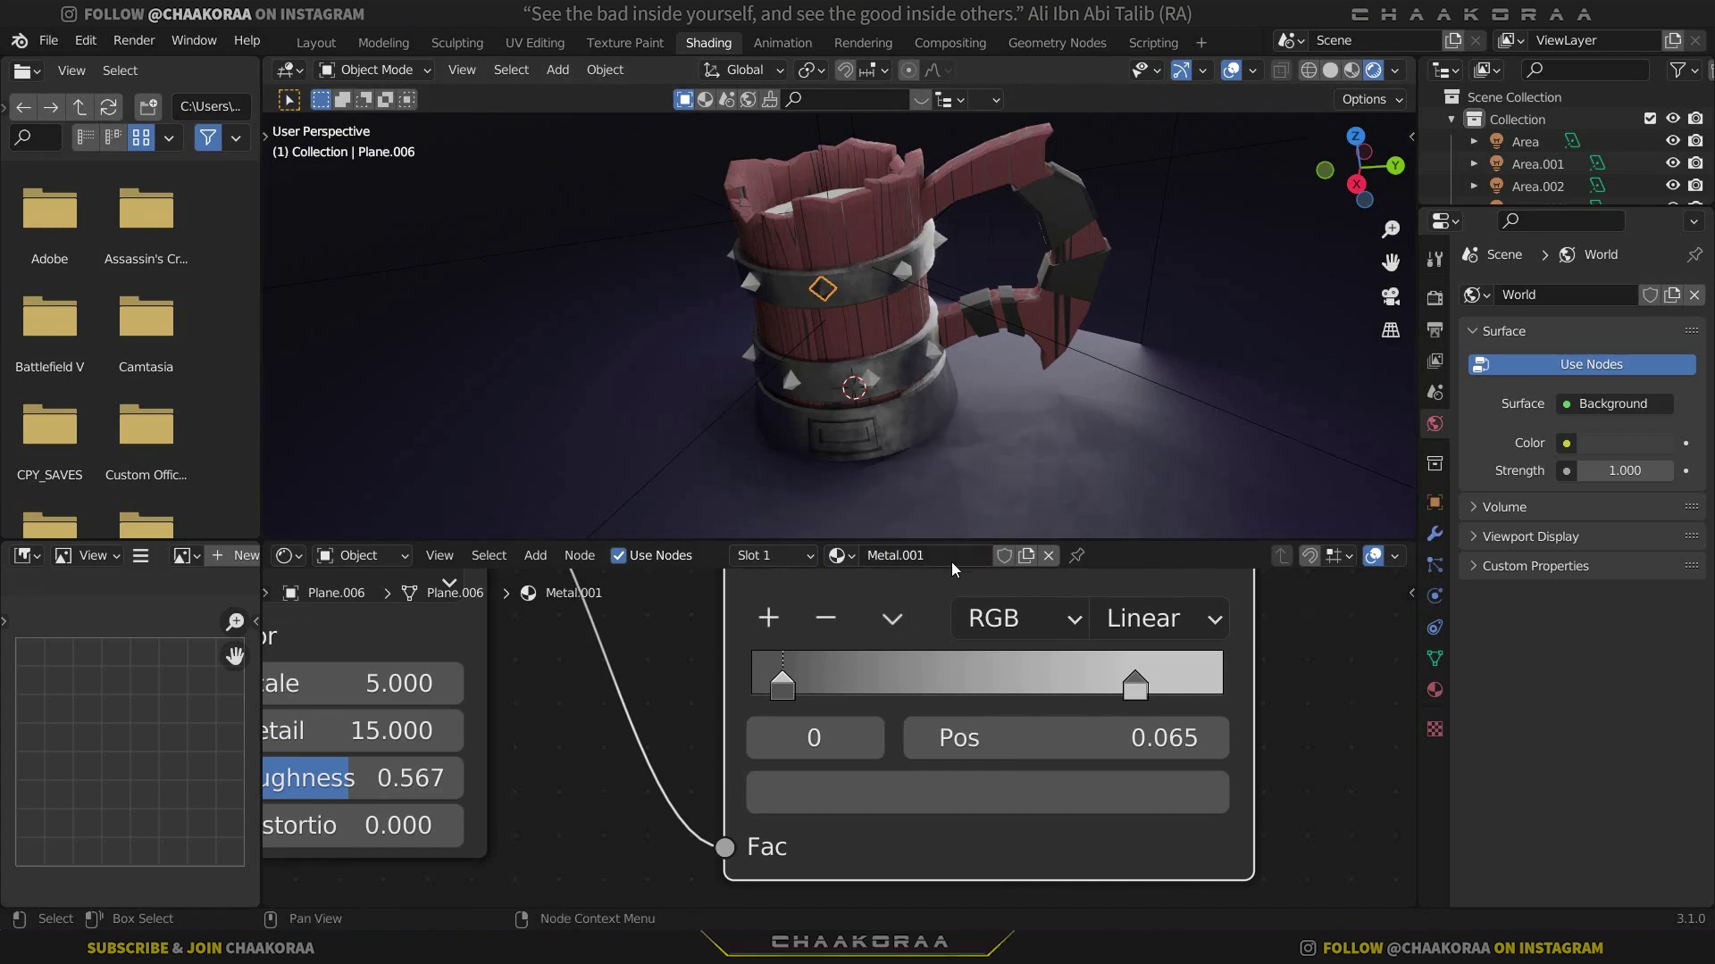
{"action": "left_click", "coordinate": [959, 559]}
{"action": "type", "text": "Gold"}
{"action": "key", "text": "Return"}
Set the Gold material's Base Color to a muted yellow with hue 0.134, saturation 0.513 and value 0.634
{"action": "scroll", "coordinate": [1102, 630], "scroll_direction": "down", "scroll_amount": 1}
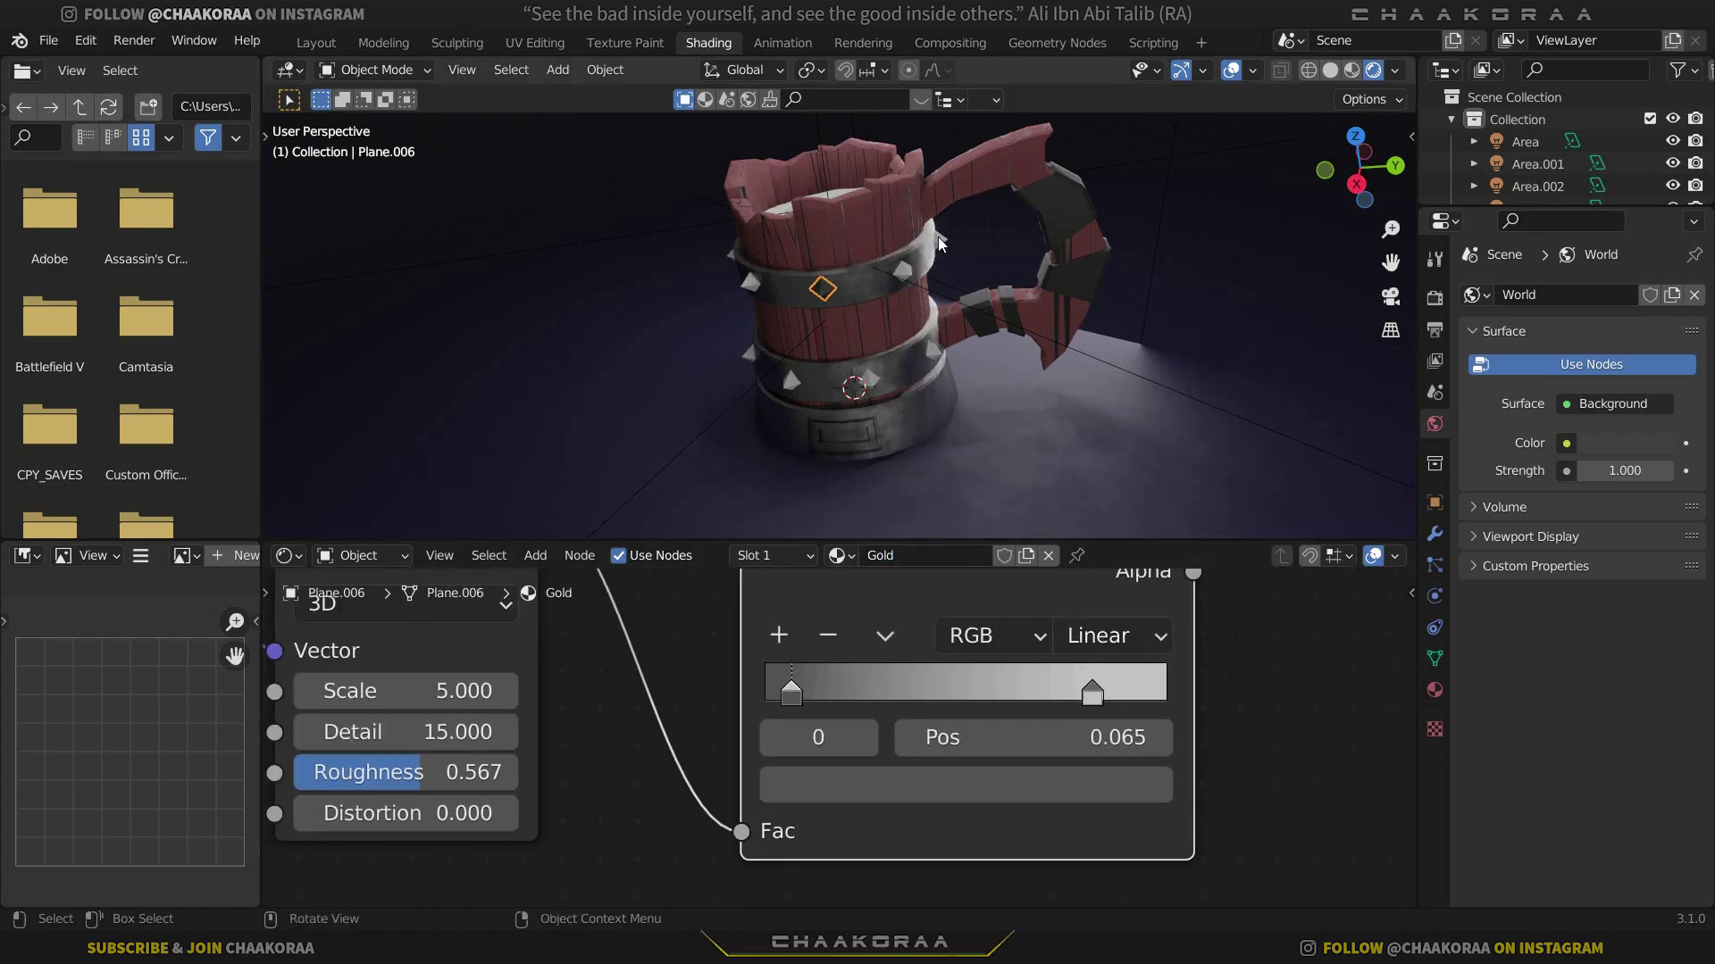
{"action": "scroll", "coordinate": [1139, 599], "scroll_direction": "down", "scroll_amount": 3}
{"action": "middle_click_drag", "start_coordinate": [1148, 685], "coordinate": [886, 704]}
{"action": "left_click", "coordinate": [1016, 668]}
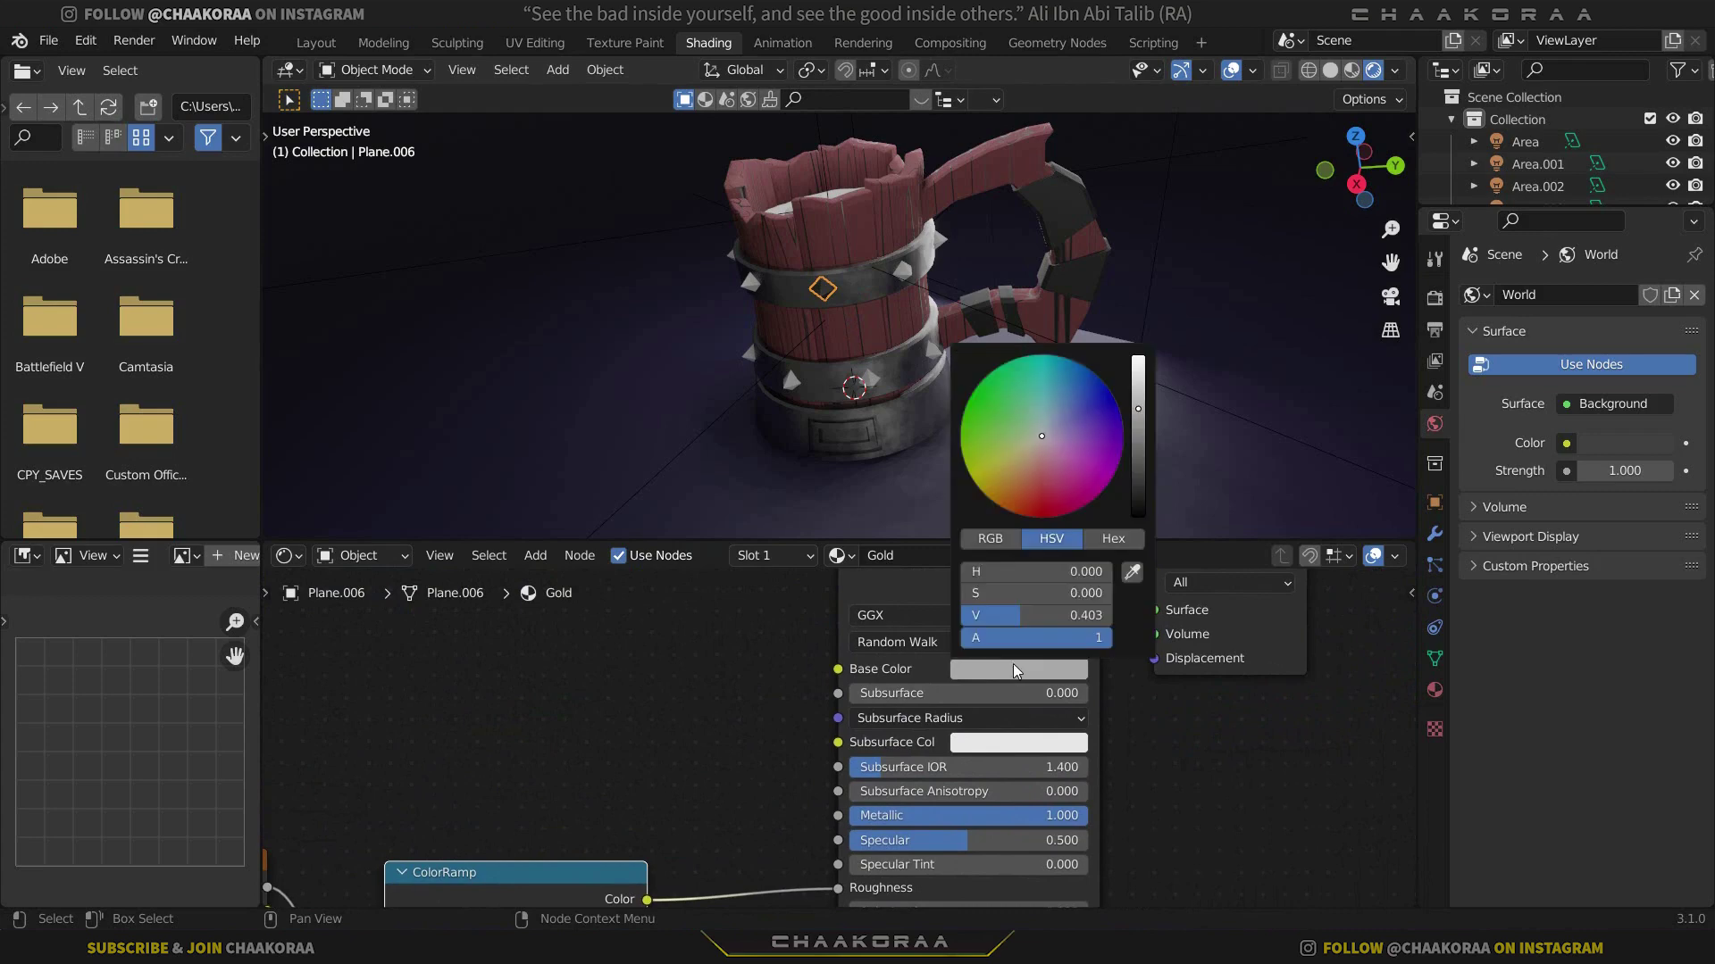
{"action": "left_click", "coordinate": [1140, 384]}
{"action": "mouse_move", "coordinate": [994, 437]}
{"action": "left_mouse_down"}
{"action": "mouse_move", "coordinate": [982, 474]}
{"action": "mouse_move", "coordinate": [1003, 460]}
{"action": "left_mouse_up"}
{"action": "scroll", "coordinate": [843, 303], "scroll_direction": "up", "scroll_amount": 2}
{"action": "middle_click_drag", "start_coordinate": [843, 303], "coordinate": [752, 368]}
{"action": "scroll", "coordinate": [750, 388], "scroll_direction": "up", "scroll_amount": 3}
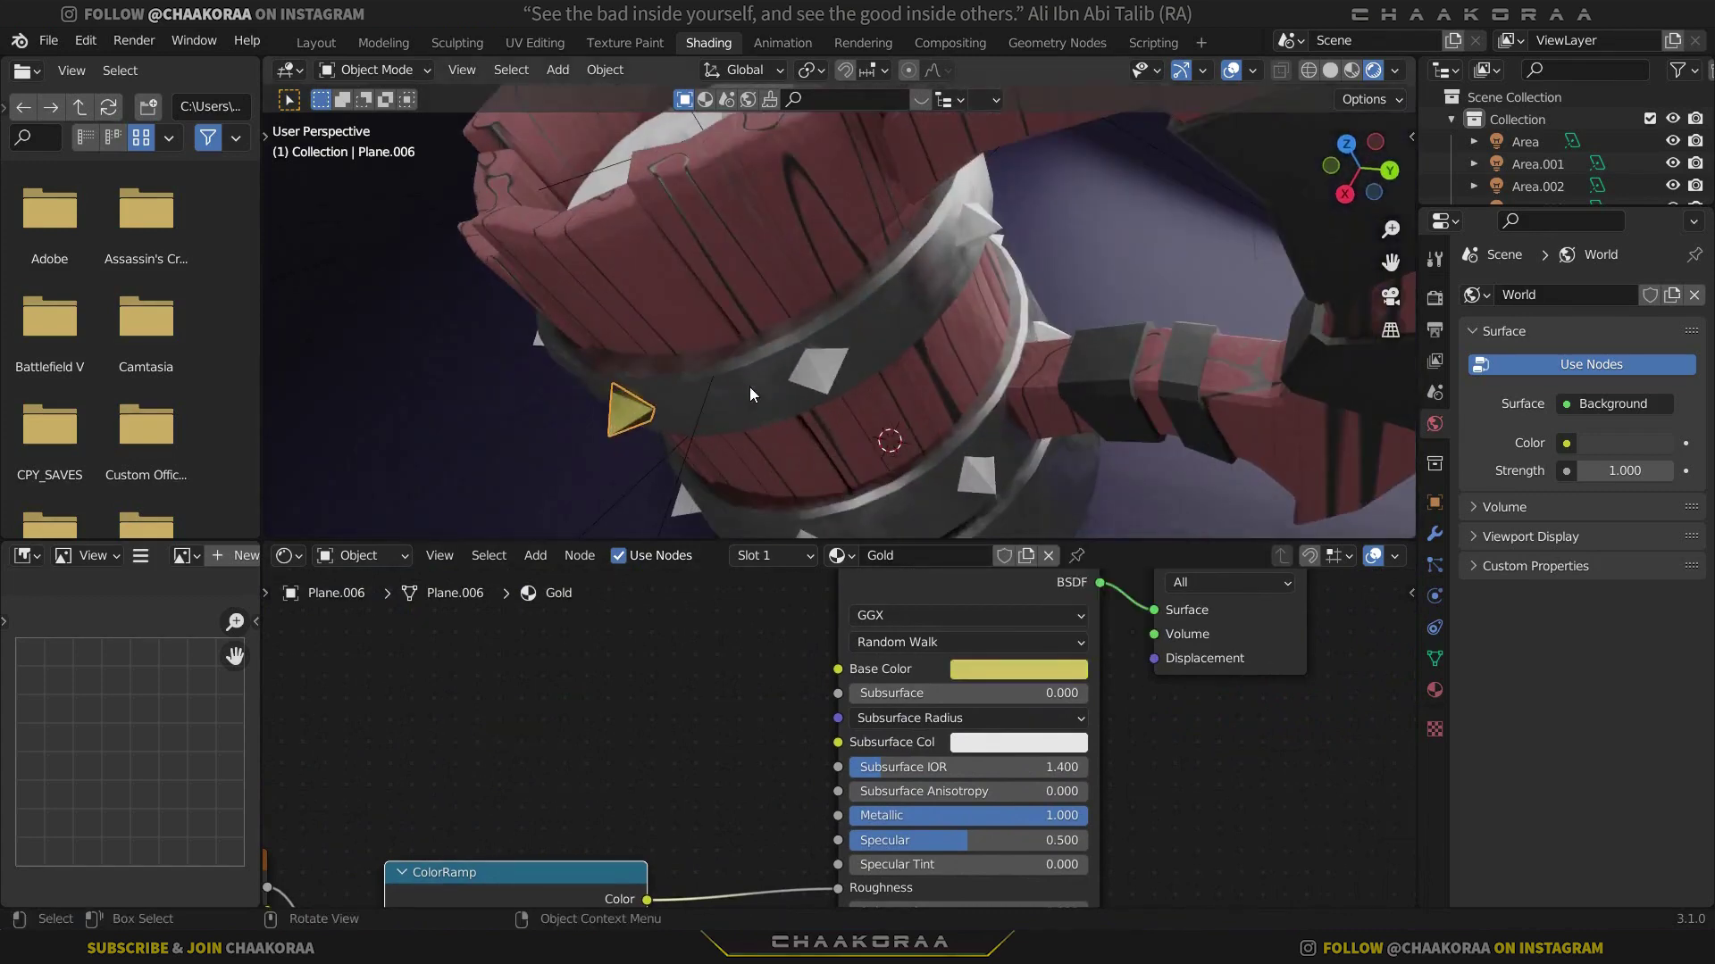
{"action": "left_click", "coordinate": [1009, 670]}
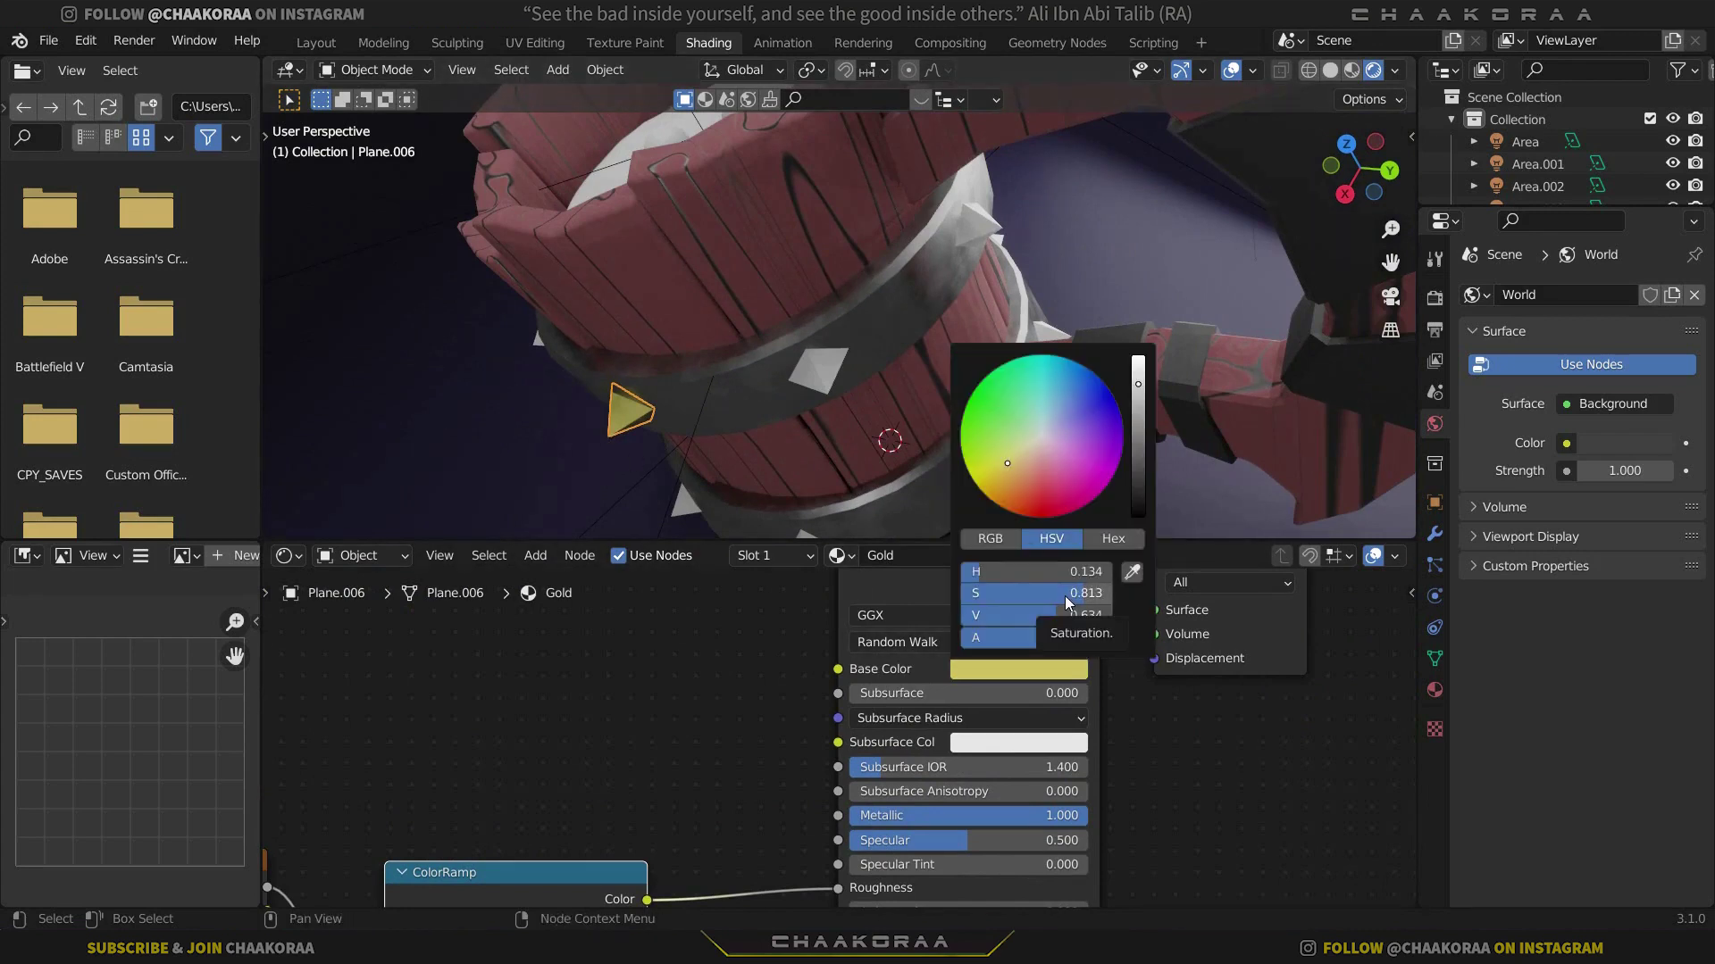
{"action": "left_click_drag", "start_coordinate": [1065, 596], "coordinate": [1036, 597]}
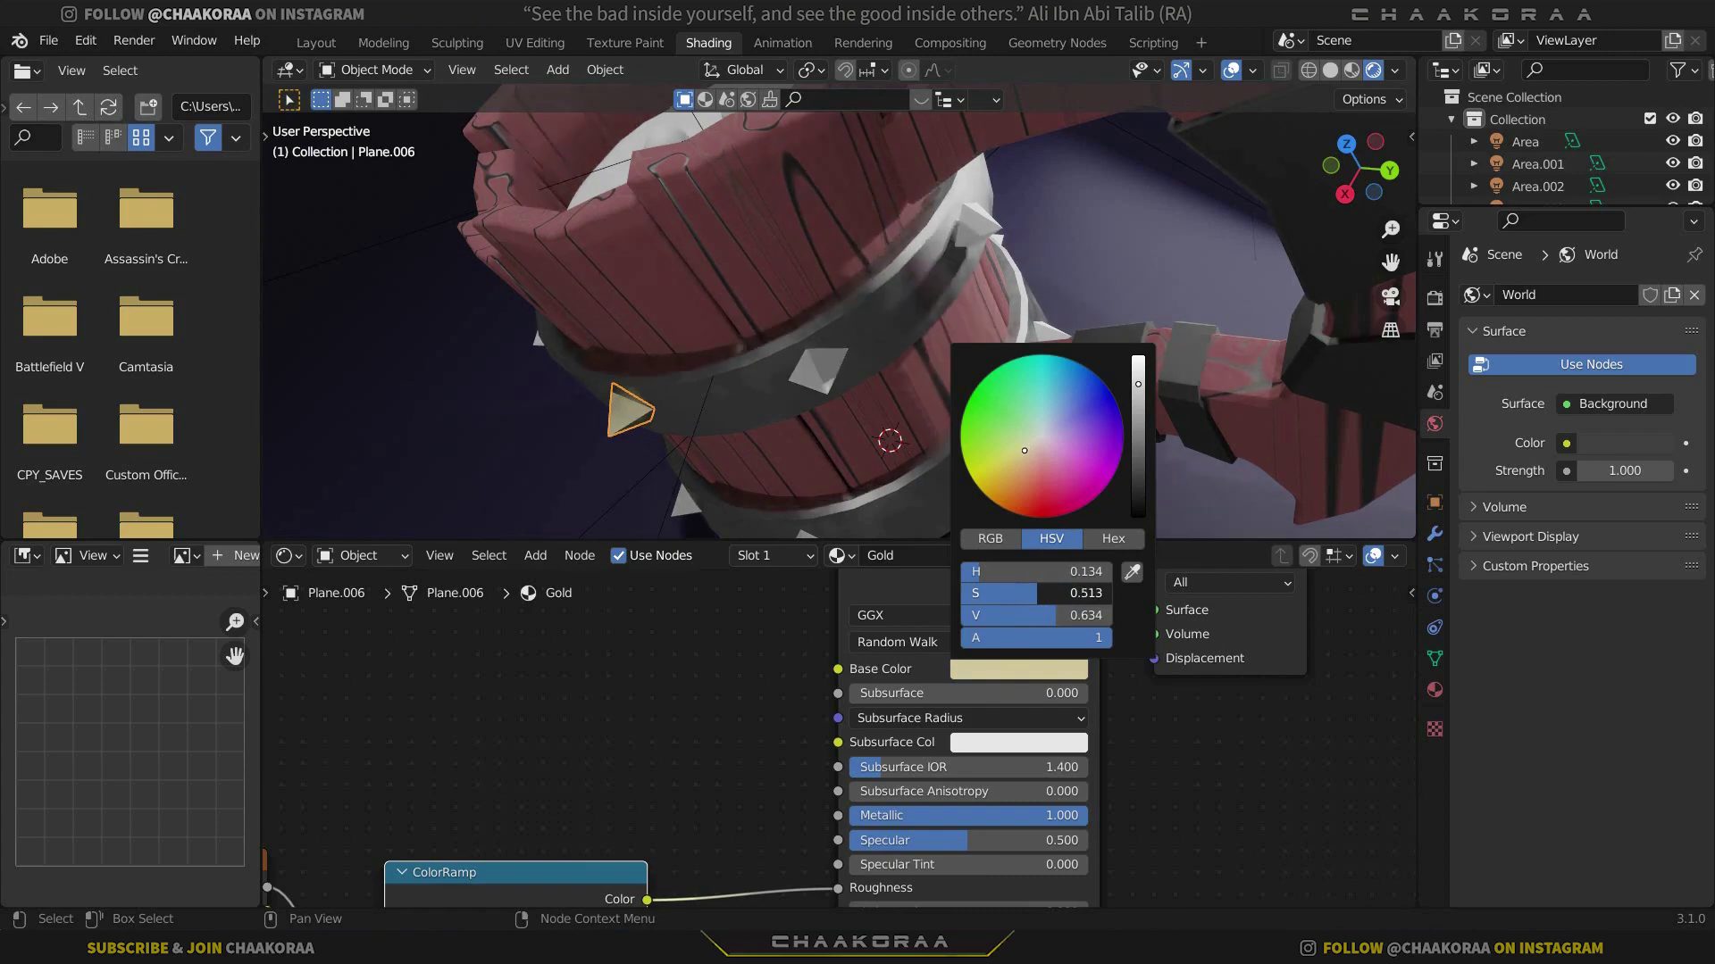
Select the unpainted spikes around the front and side of both metal bands together
{"action": "scroll", "coordinate": [818, 372], "scroll_direction": "down", "scroll_amount": 5}
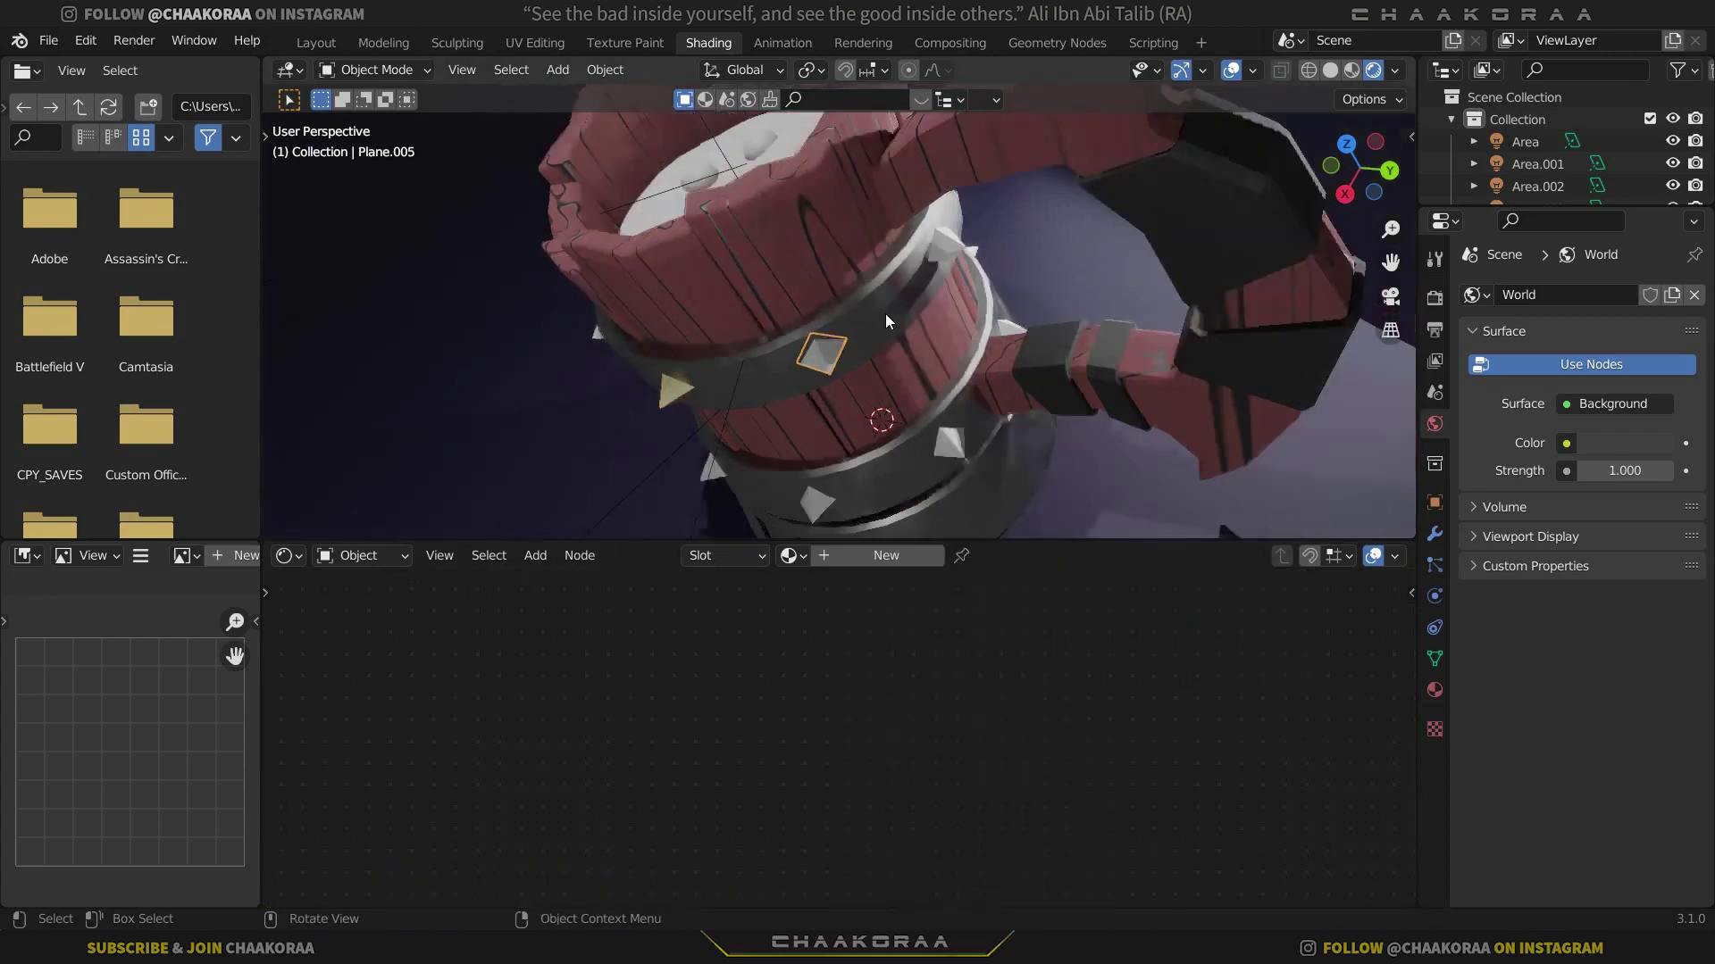
{"action": "left_click", "coordinate": [904, 271]}
{"action": "left_click", "coordinate": [914, 402], "text": "shift"}
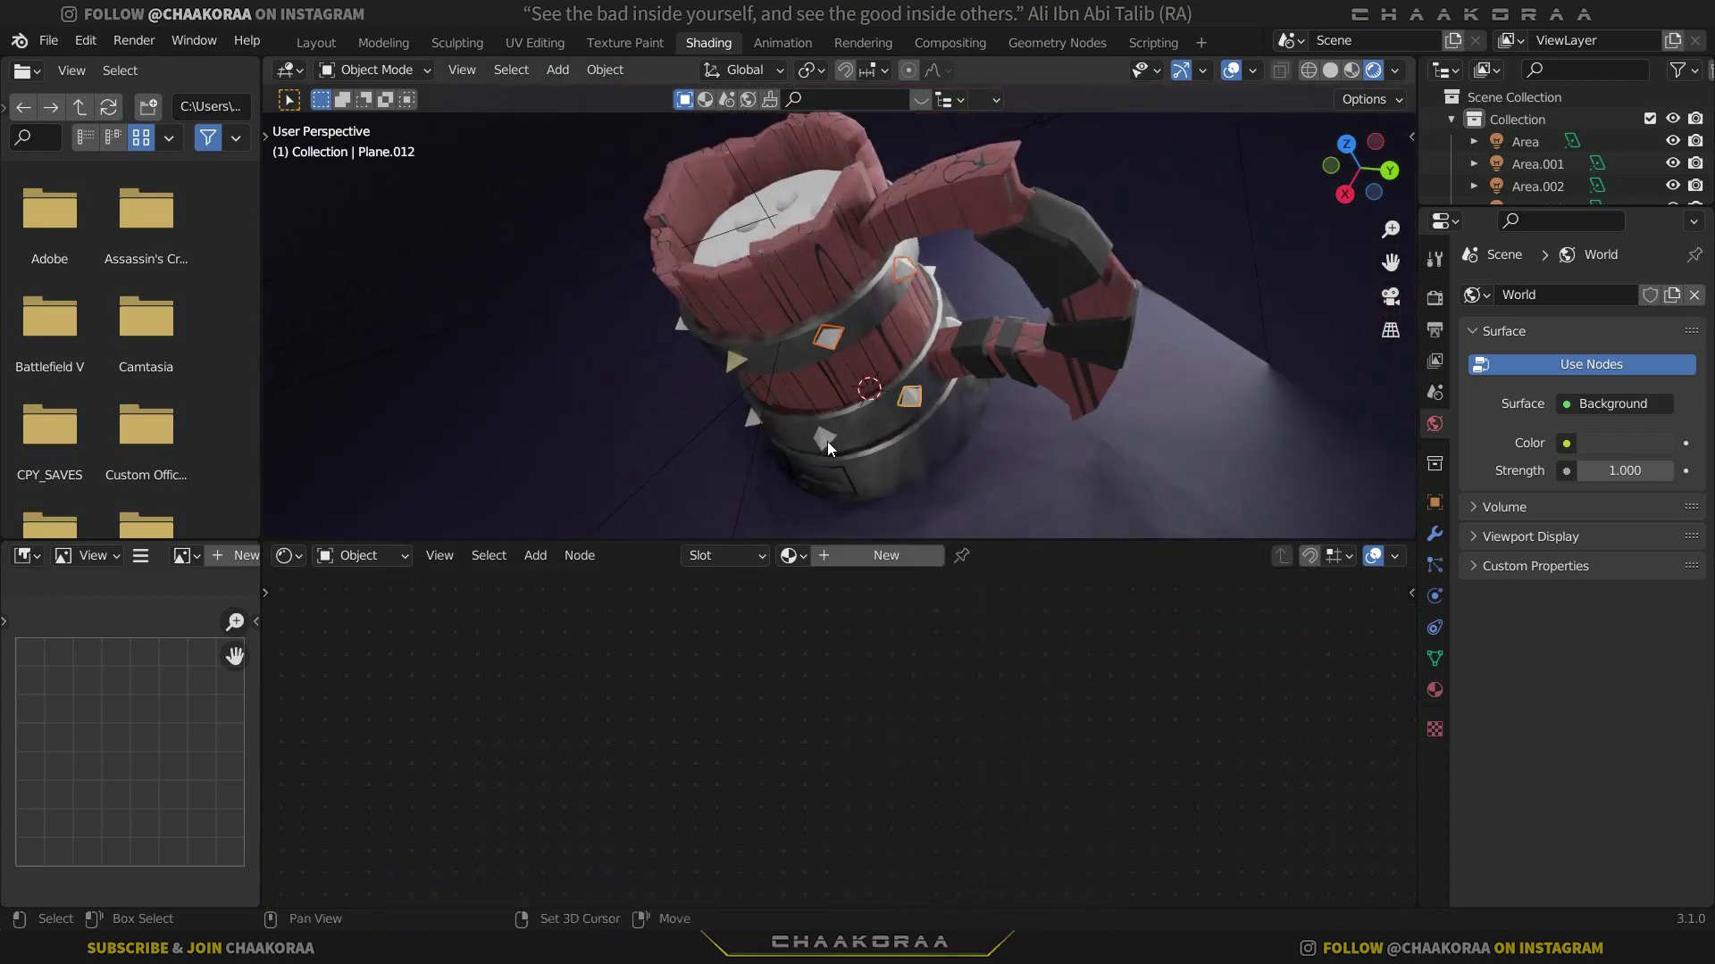
{"action": "left_click", "coordinate": [827, 441], "text": "shift"}
{"action": "left_click", "coordinate": [748, 423], "text": "shift"}
{"action": "middle_click_drag", "start_coordinate": [710, 400], "coordinate": [920, 366]}
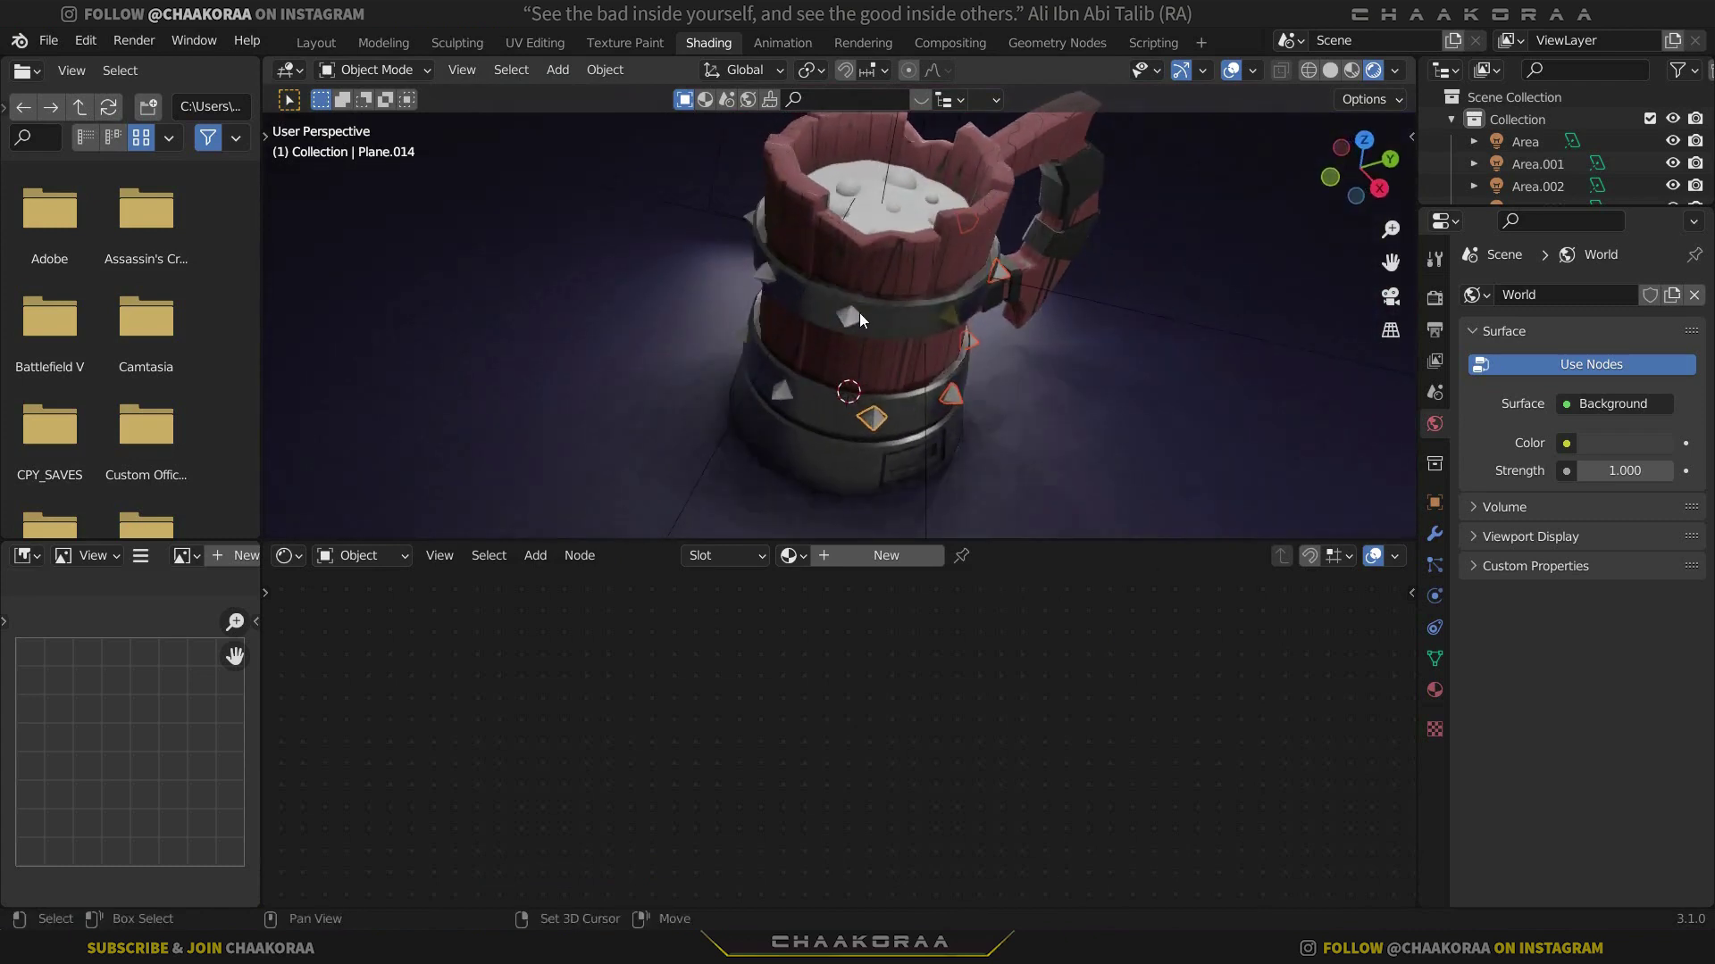
{"action": "left_click", "coordinate": [854, 314], "text": "shift"}
{"action": "left_click", "coordinate": [780, 388], "text": "shift"}
{"action": "left_click", "coordinate": [765, 276], "text": "shift"}
{"action": "middle_click_drag", "start_coordinate": [802, 392], "coordinate": [906, 420]}
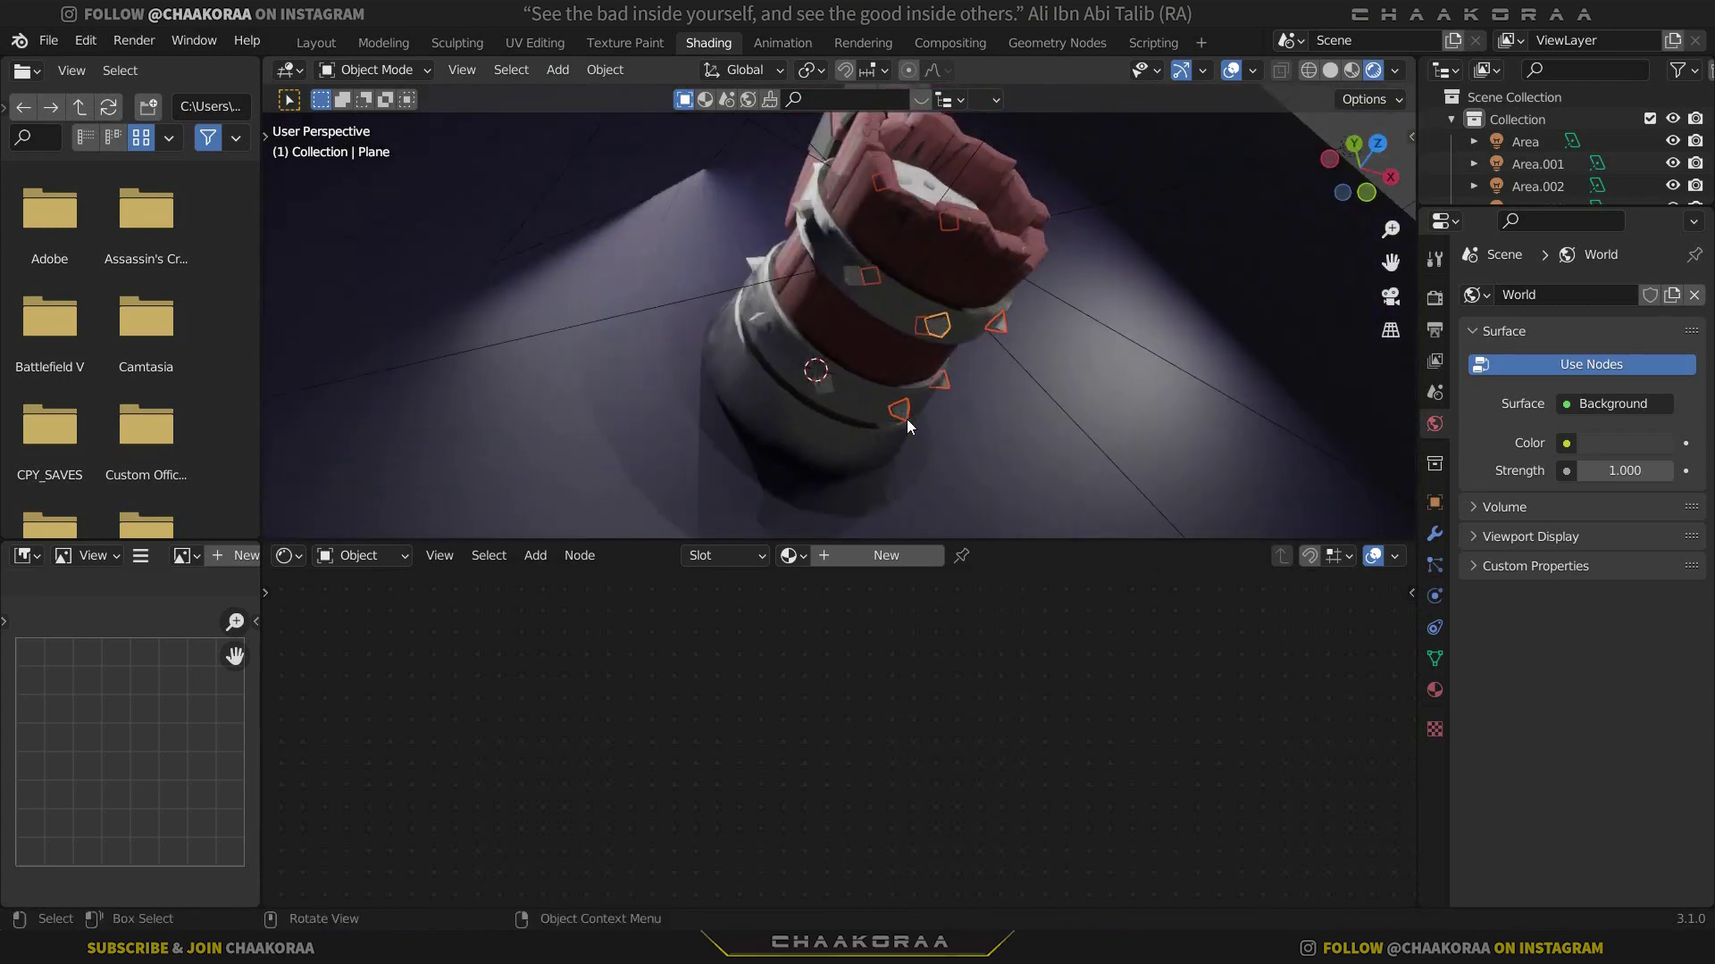
Add the remaining spikes to the selection with the gold spike active, and link its Gold material to all of them
{"action": "left_click", "coordinate": [820, 390], "text": "shift"}
{"action": "left_click", "coordinate": [849, 266], "text": "shift"}
{"action": "left_click", "coordinate": [796, 206], "text": "shift"}
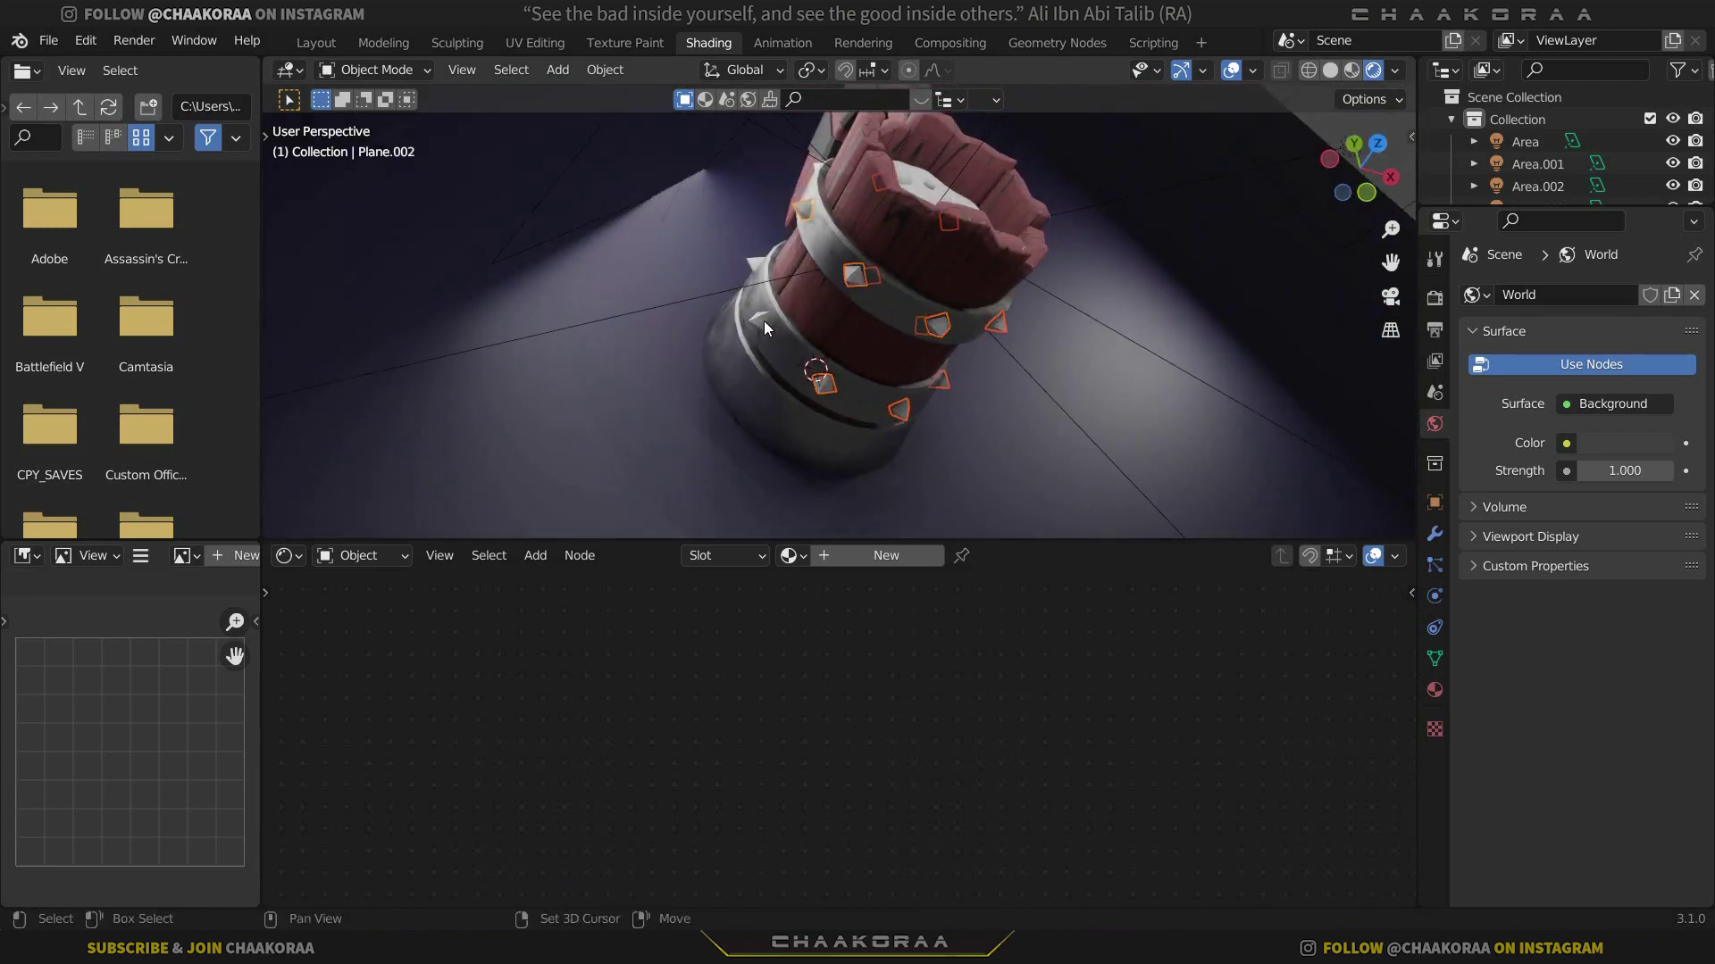
{"action": "left_click", "coordinate": [763, 320], "text": "shift"}
{"action": "middle_click_drag", "start_coordinate": [607, 259], "coordinate": [709, 334]}
{"action": "left_click", "coordinate": [795, 307], "text": "shift"}
{"action": "left_click", "coordinate": [849, 184], "text": "shift"}
{"action": "left_click", "coordinate": [737, 250], "text": "shift"}
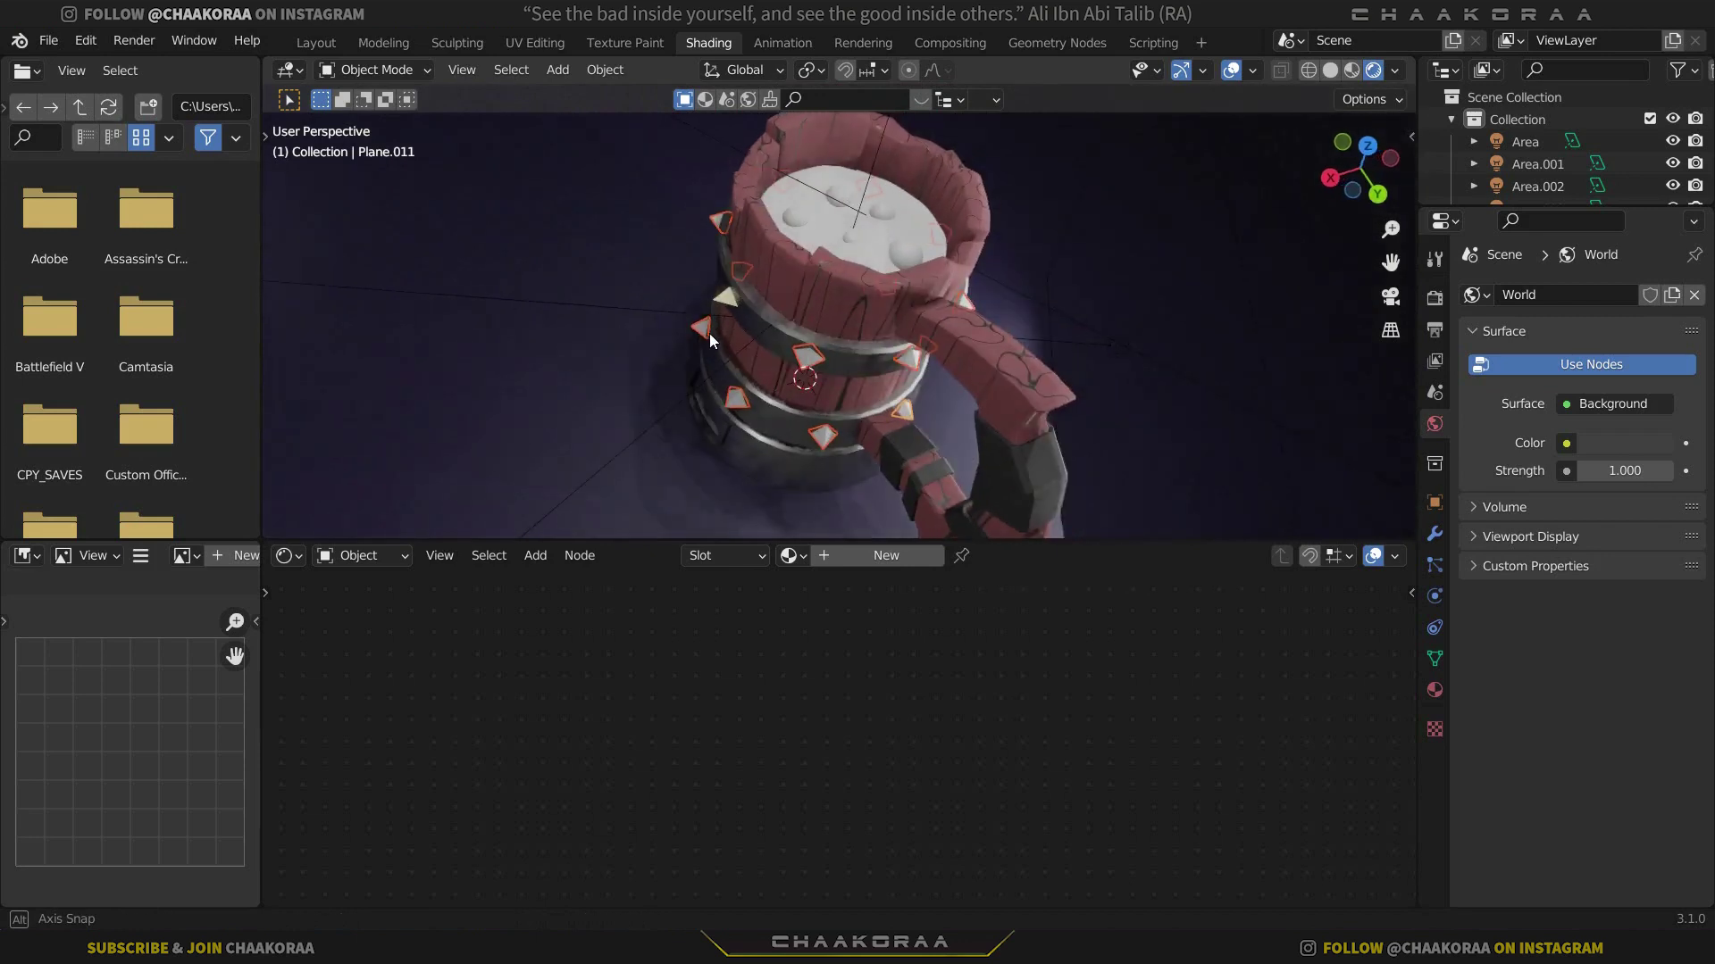
{"action": "left_click", "coordinate": [718, 300], "text": "shift"}
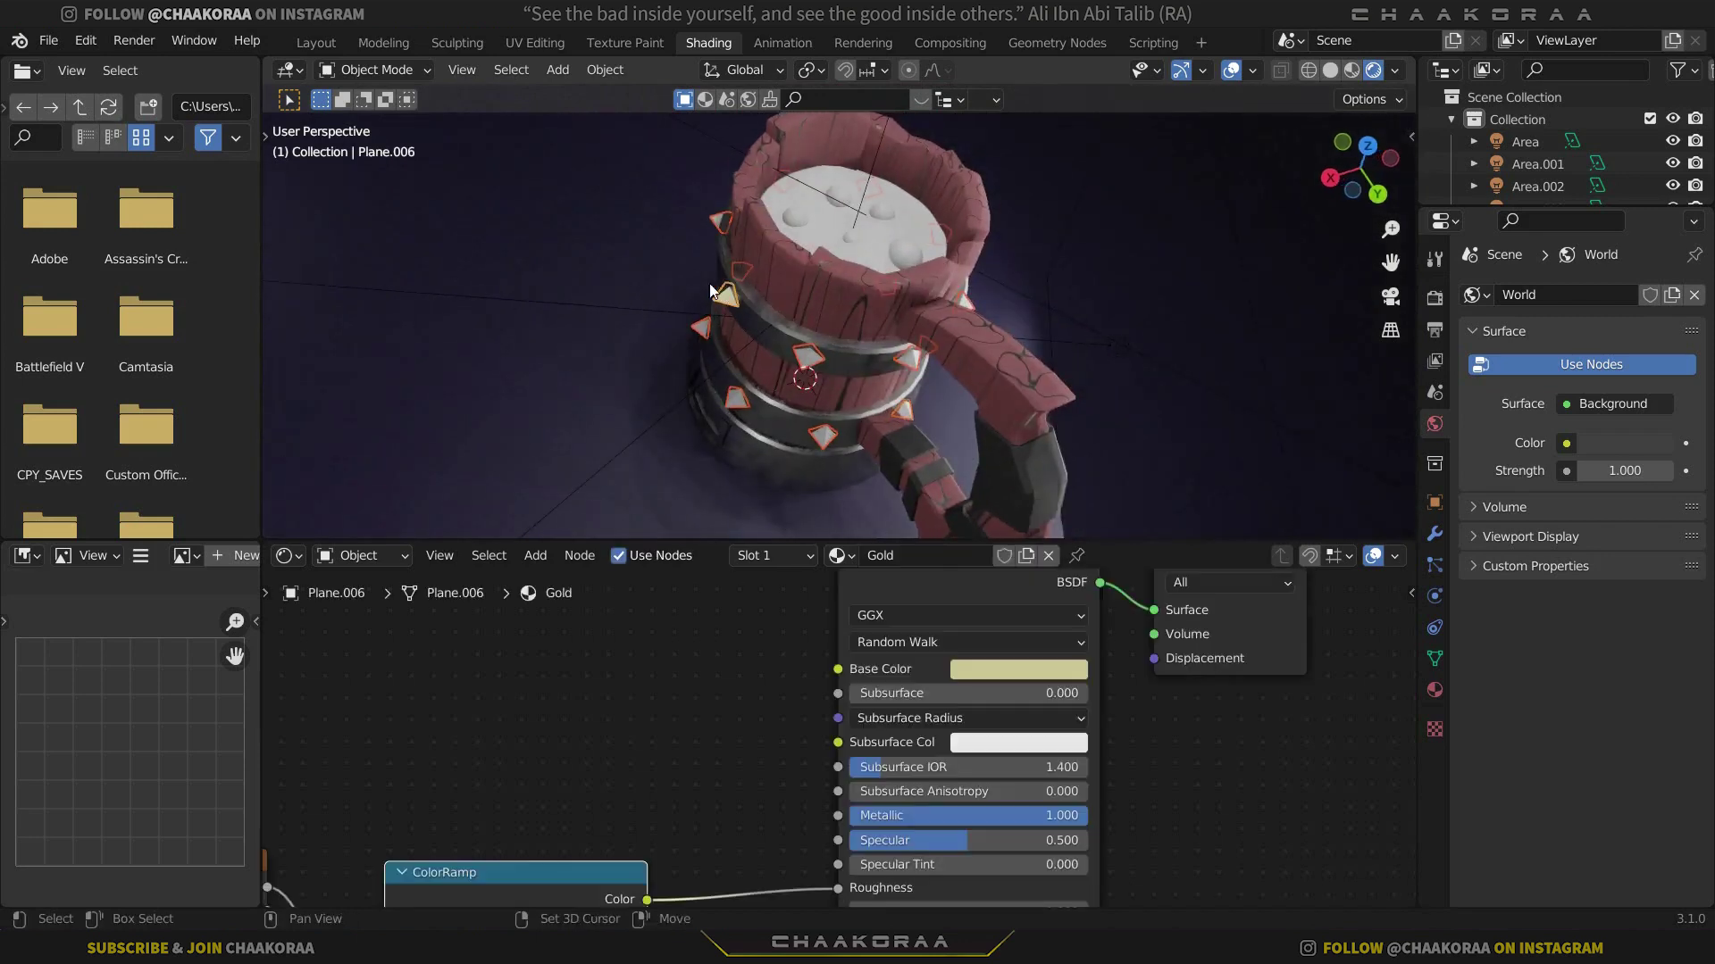
{"action": "key", "text": "ctrl+l"}
{"action": "left_click", "coordinate": [896, 291]}
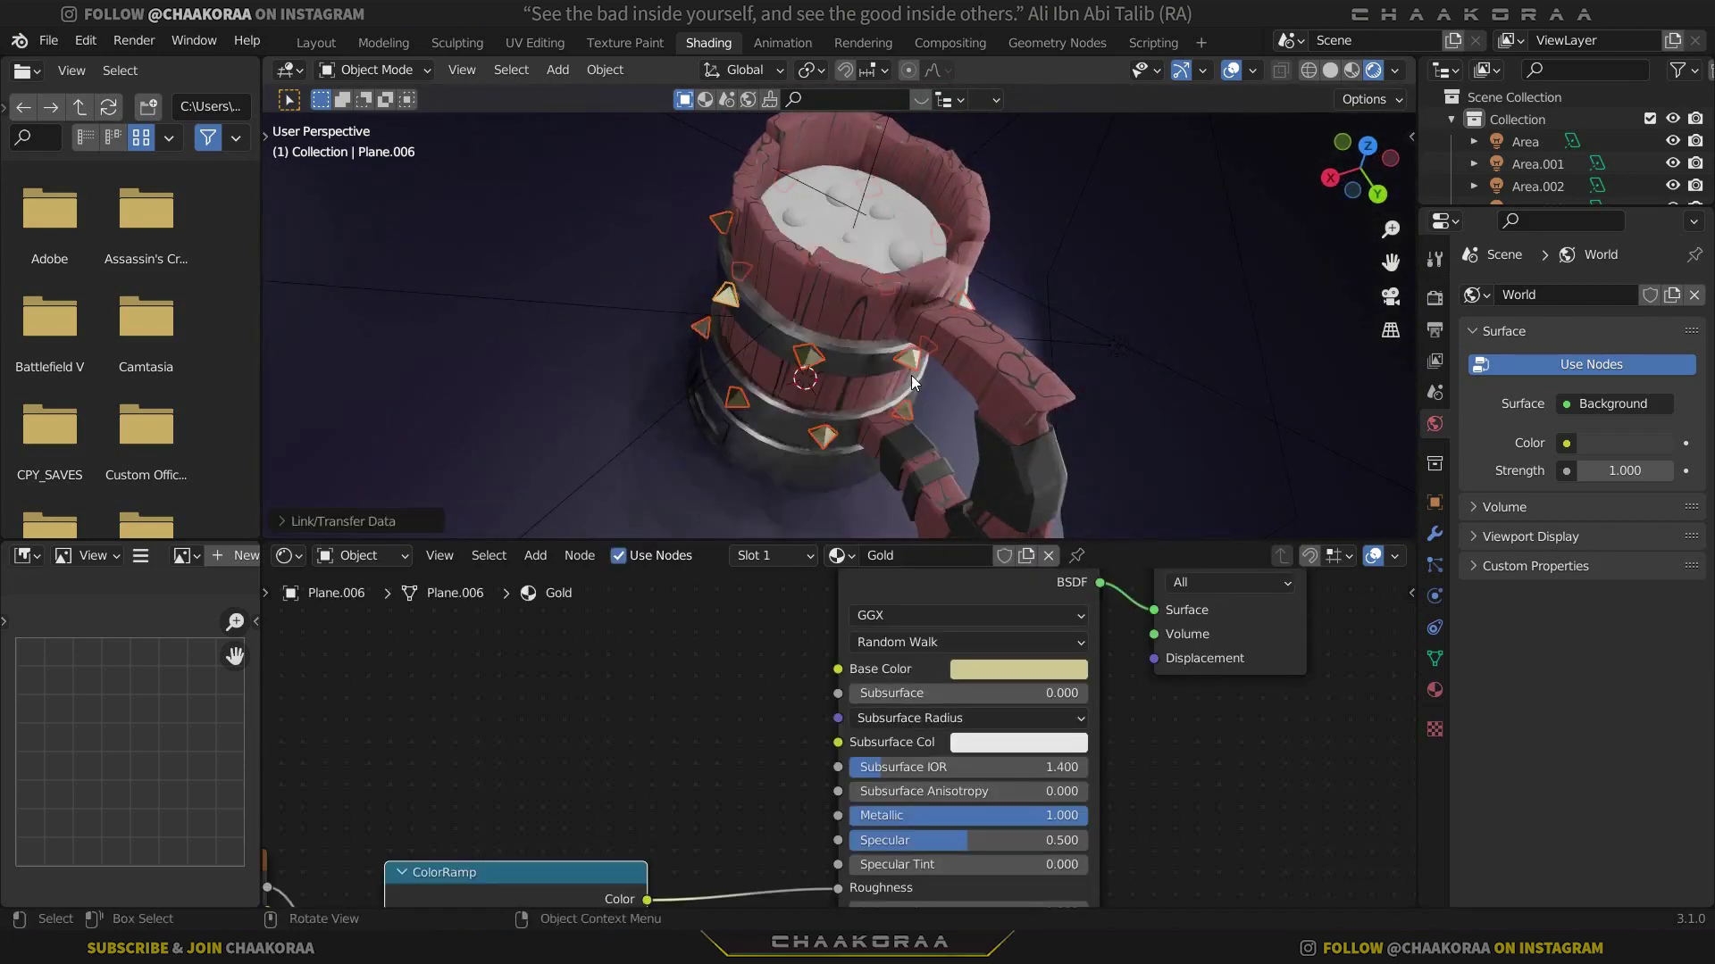
{"action": "middle_click_drag", "start_coordinate": [833, 399], "coordinate": [876, 366]}
{"action": "left_click", "coordinate": [1195, 234]}
{"action": "scroll", "coordinate": [966, 309], "scroll_direction": "up", "scroll_amount": 4}
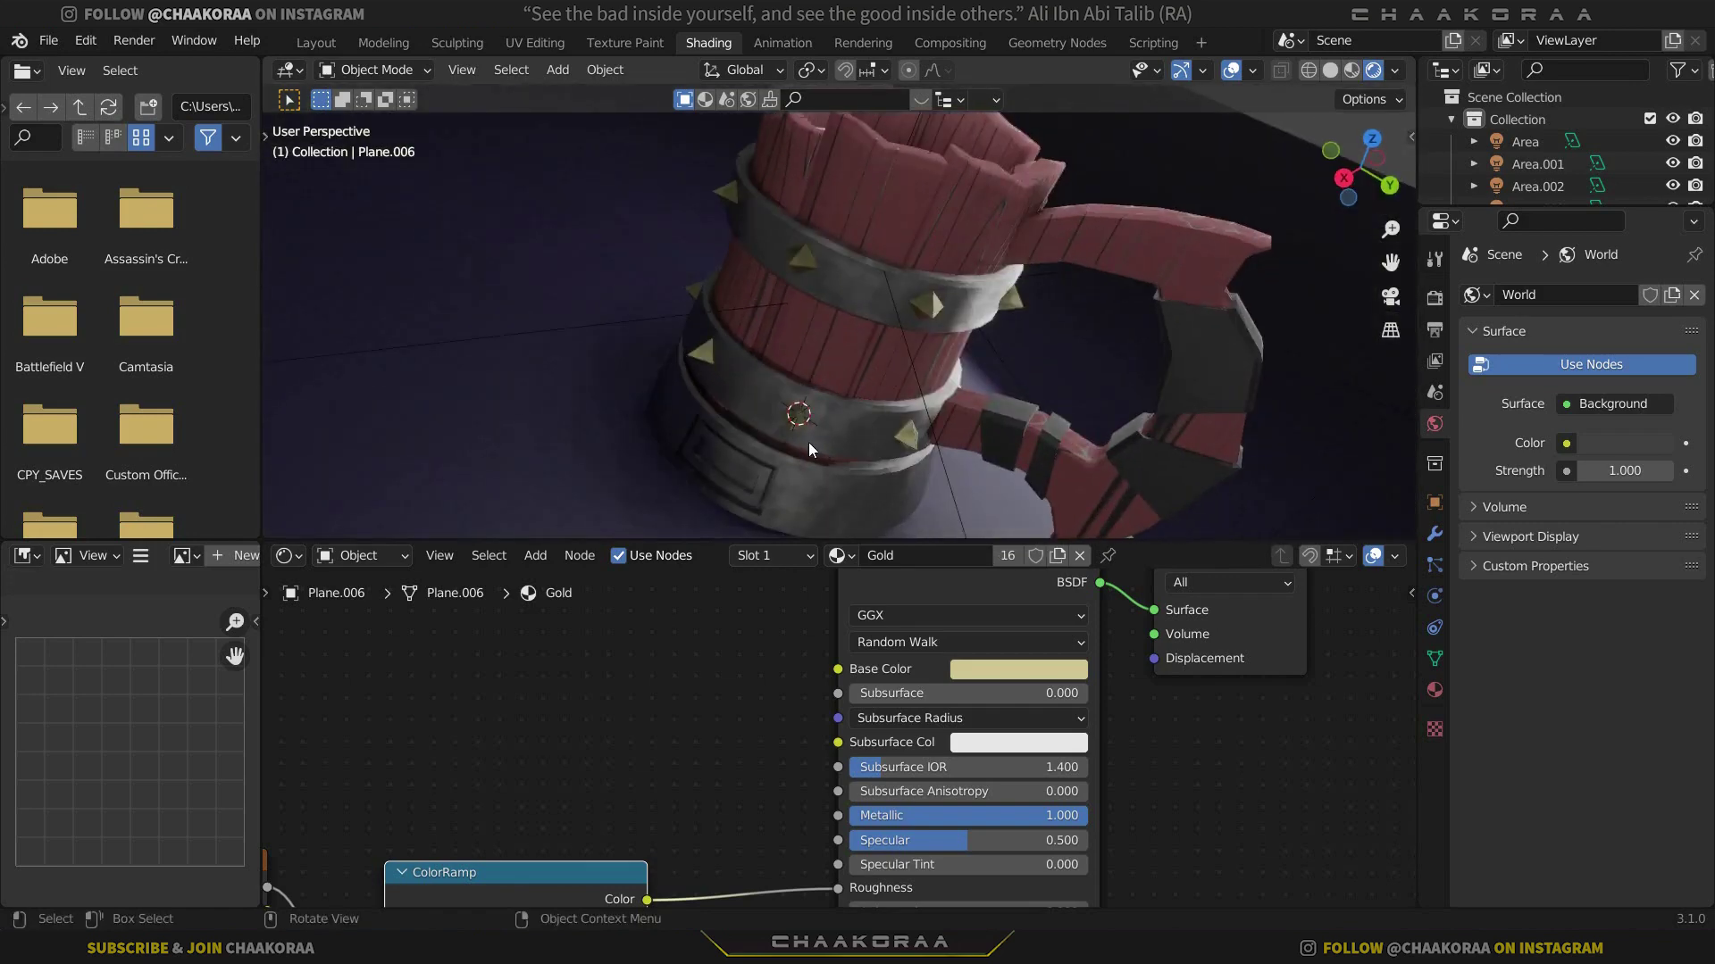
Select the face loop forming the outer rectangular frame of the panel on the mug's base in Edit Mode
{"action": "left_click", "coordinate": [786, 485]}
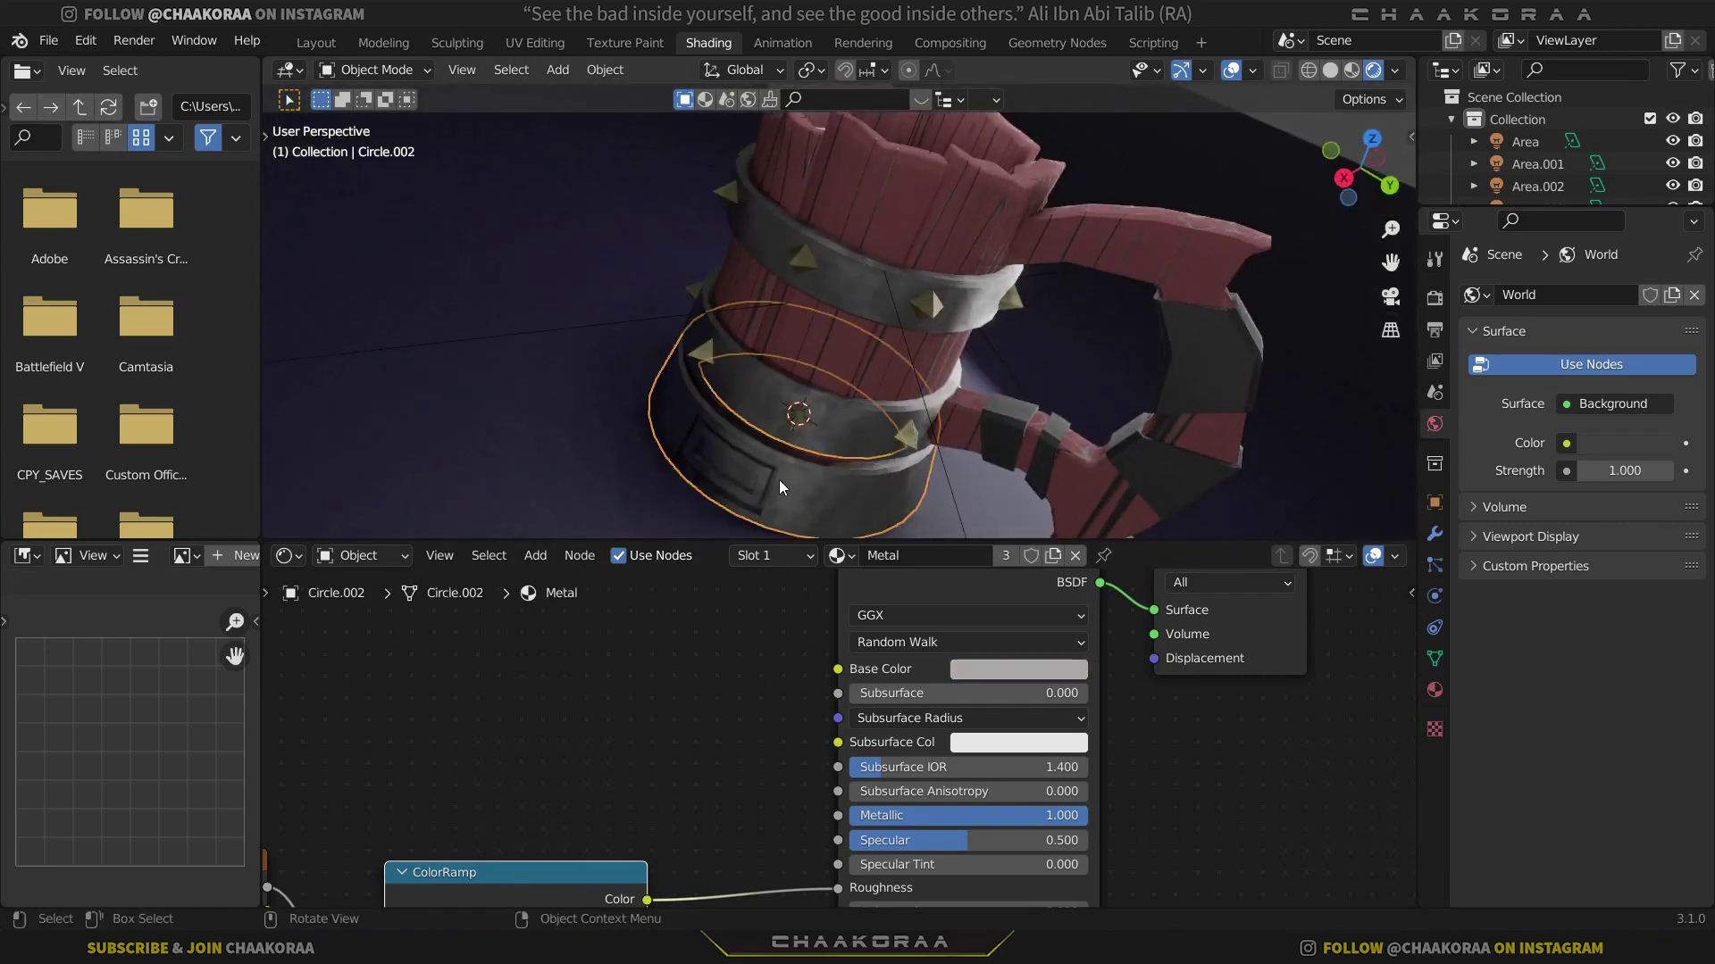
{"action": "left_click", "coordinate": [1436, 690]}
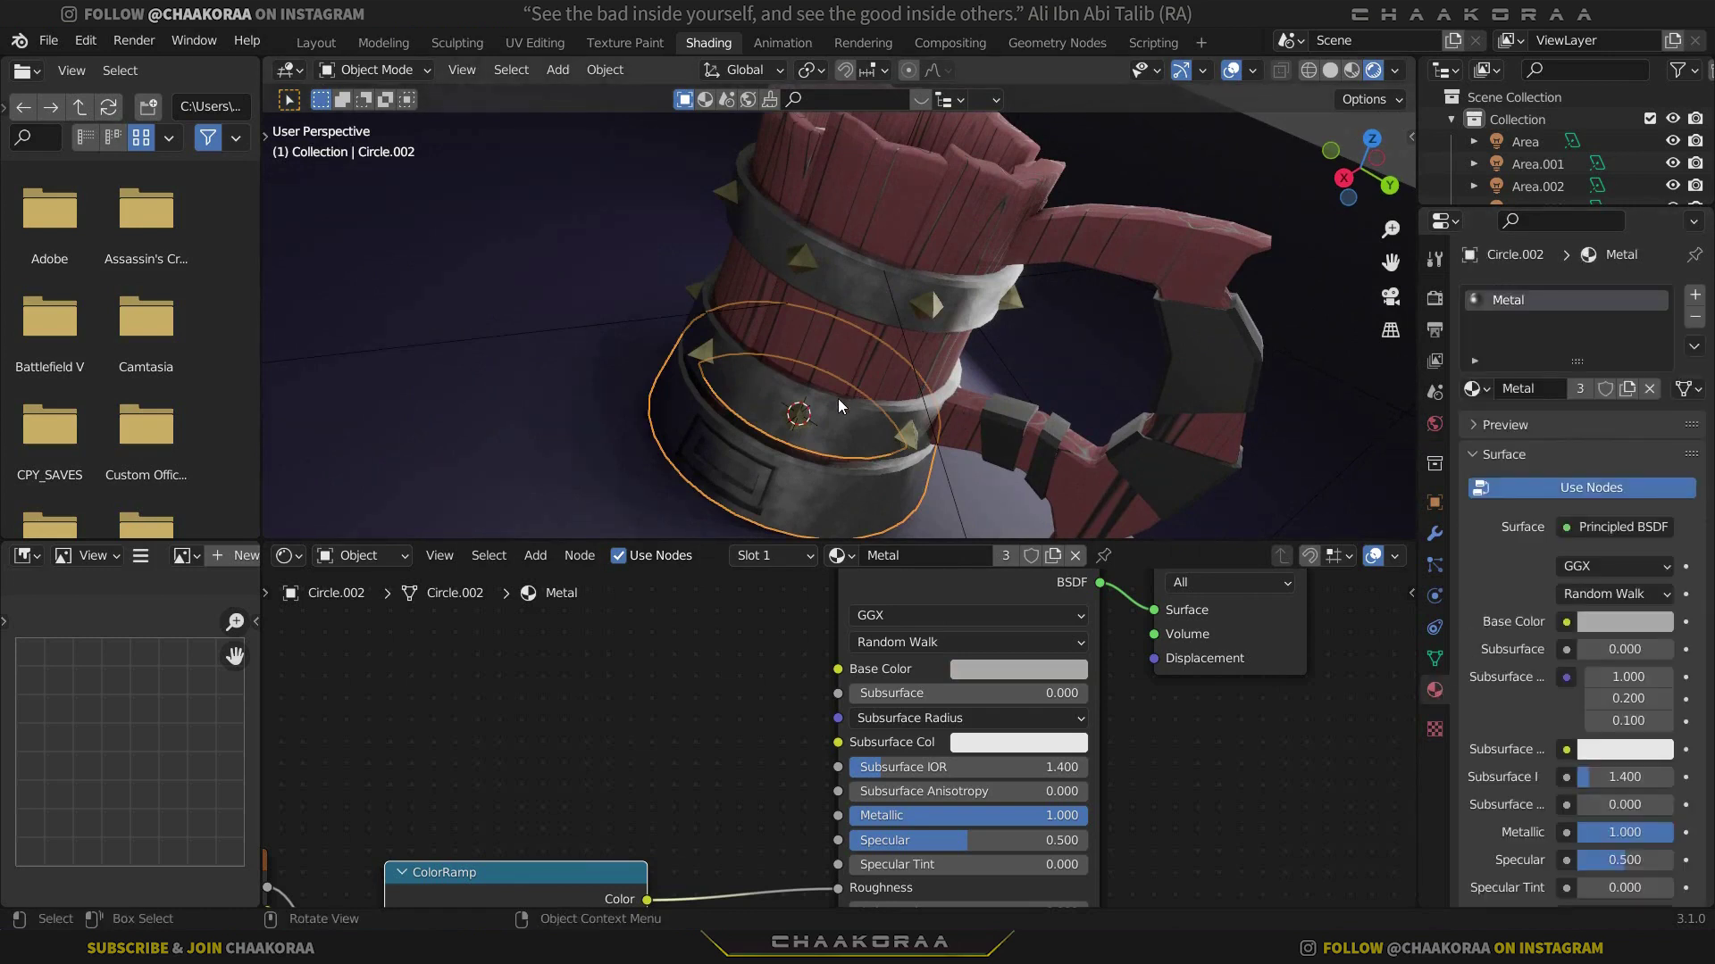
{"action": "key", "text": "Tab"}
{"action": "middle_click_drag", "start_coordinate": [954, 436], "coordinate": [1062, 179]}
{"action": "scroll", "coordinate": [955, 392], "scroll_direction": "up", "scroll_amount": 3}
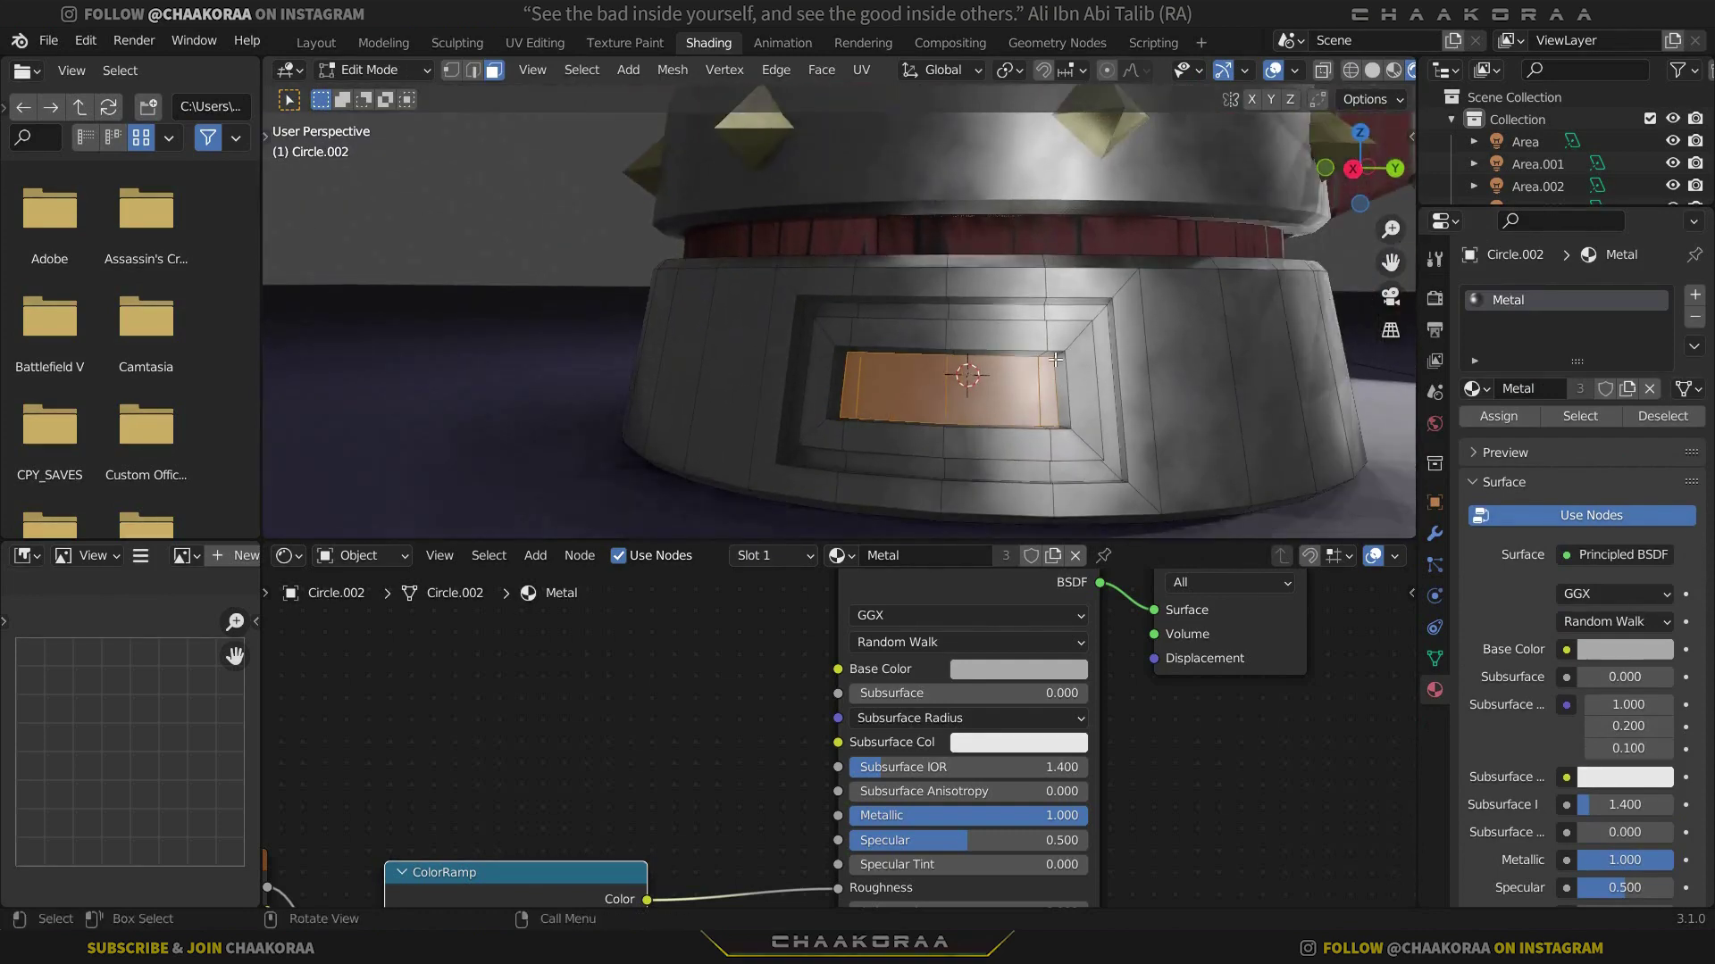
{"action": "left_click", "coordinate": [1104, 311], "text": "alt"}
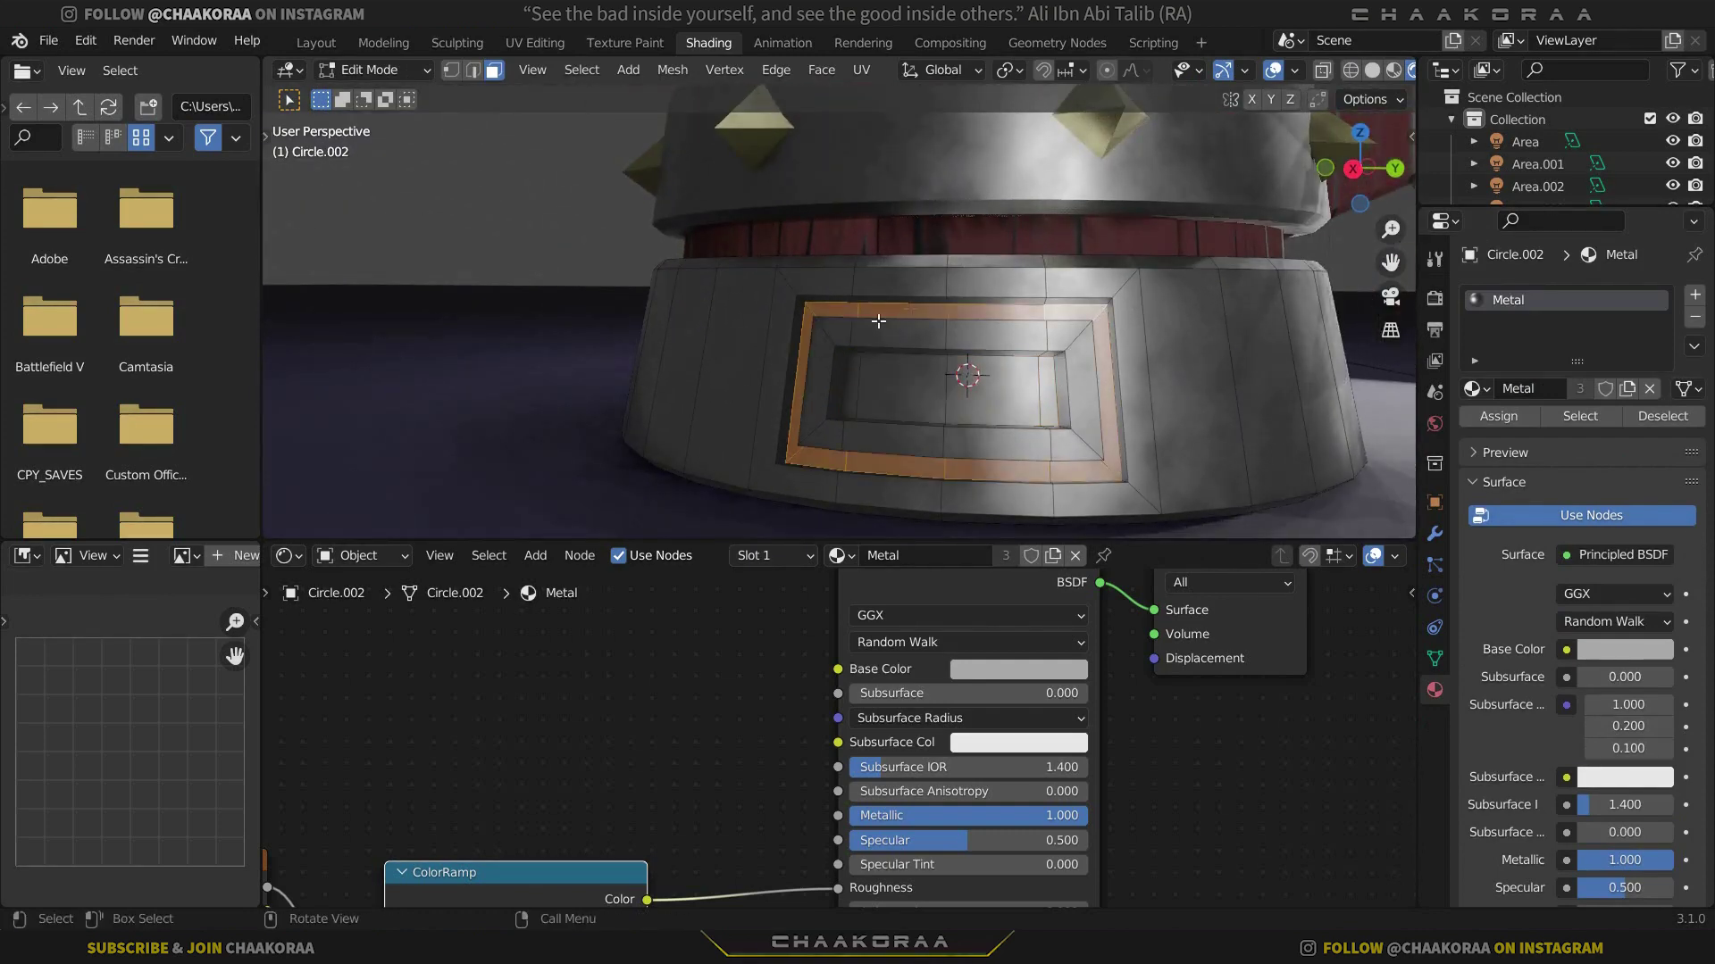
Assign the selected frame faces to a second material slot holding a new material, and return to Object Mode
{"action": "left_click", "coordinate": [1694, 297]}
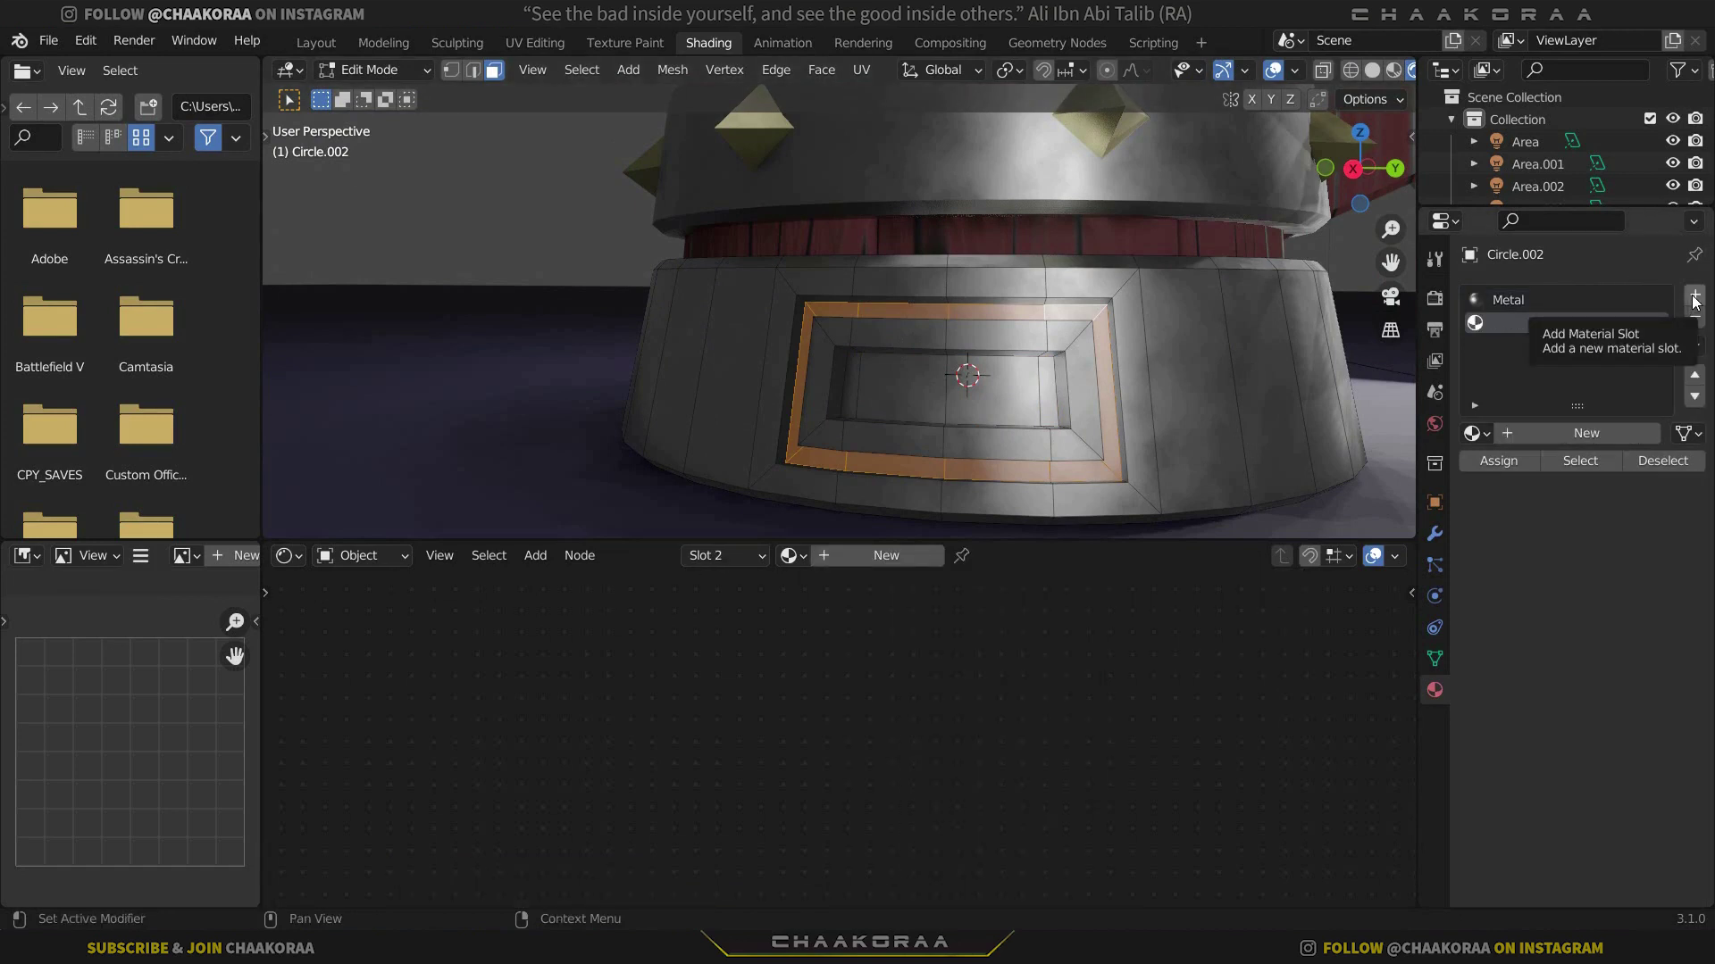
{"action": "left_click", "coordinate": [1485, 460]}
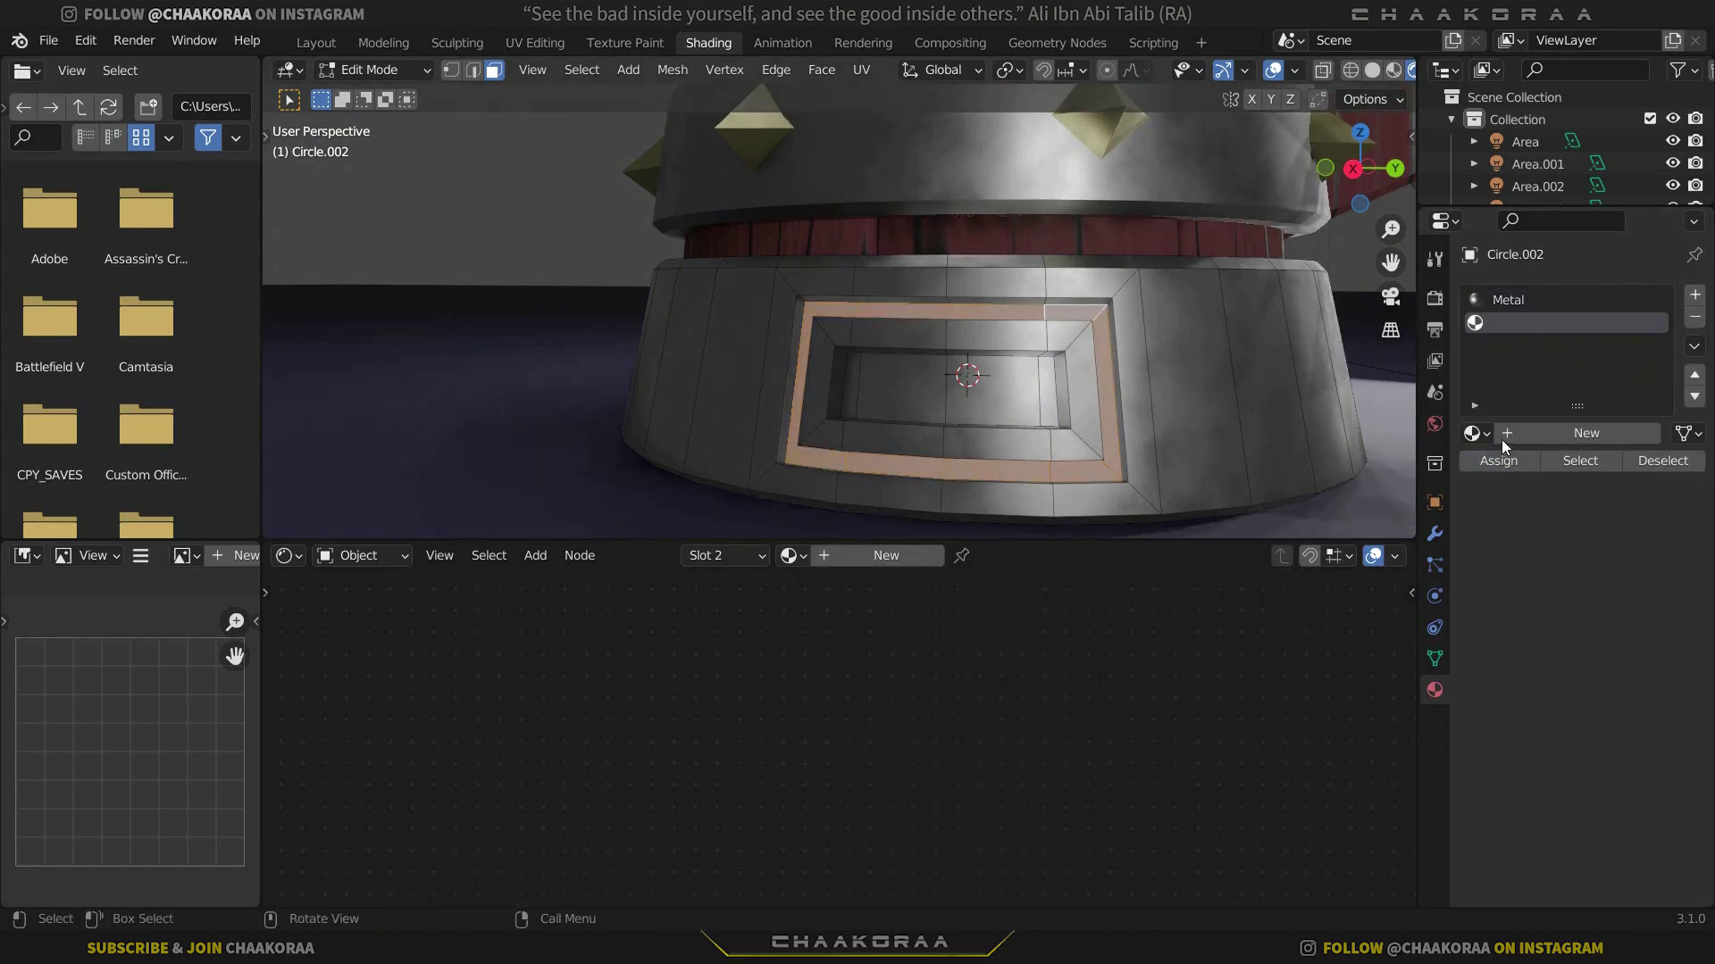
{"action": "left_click", "coordinate": [1526, 437]}
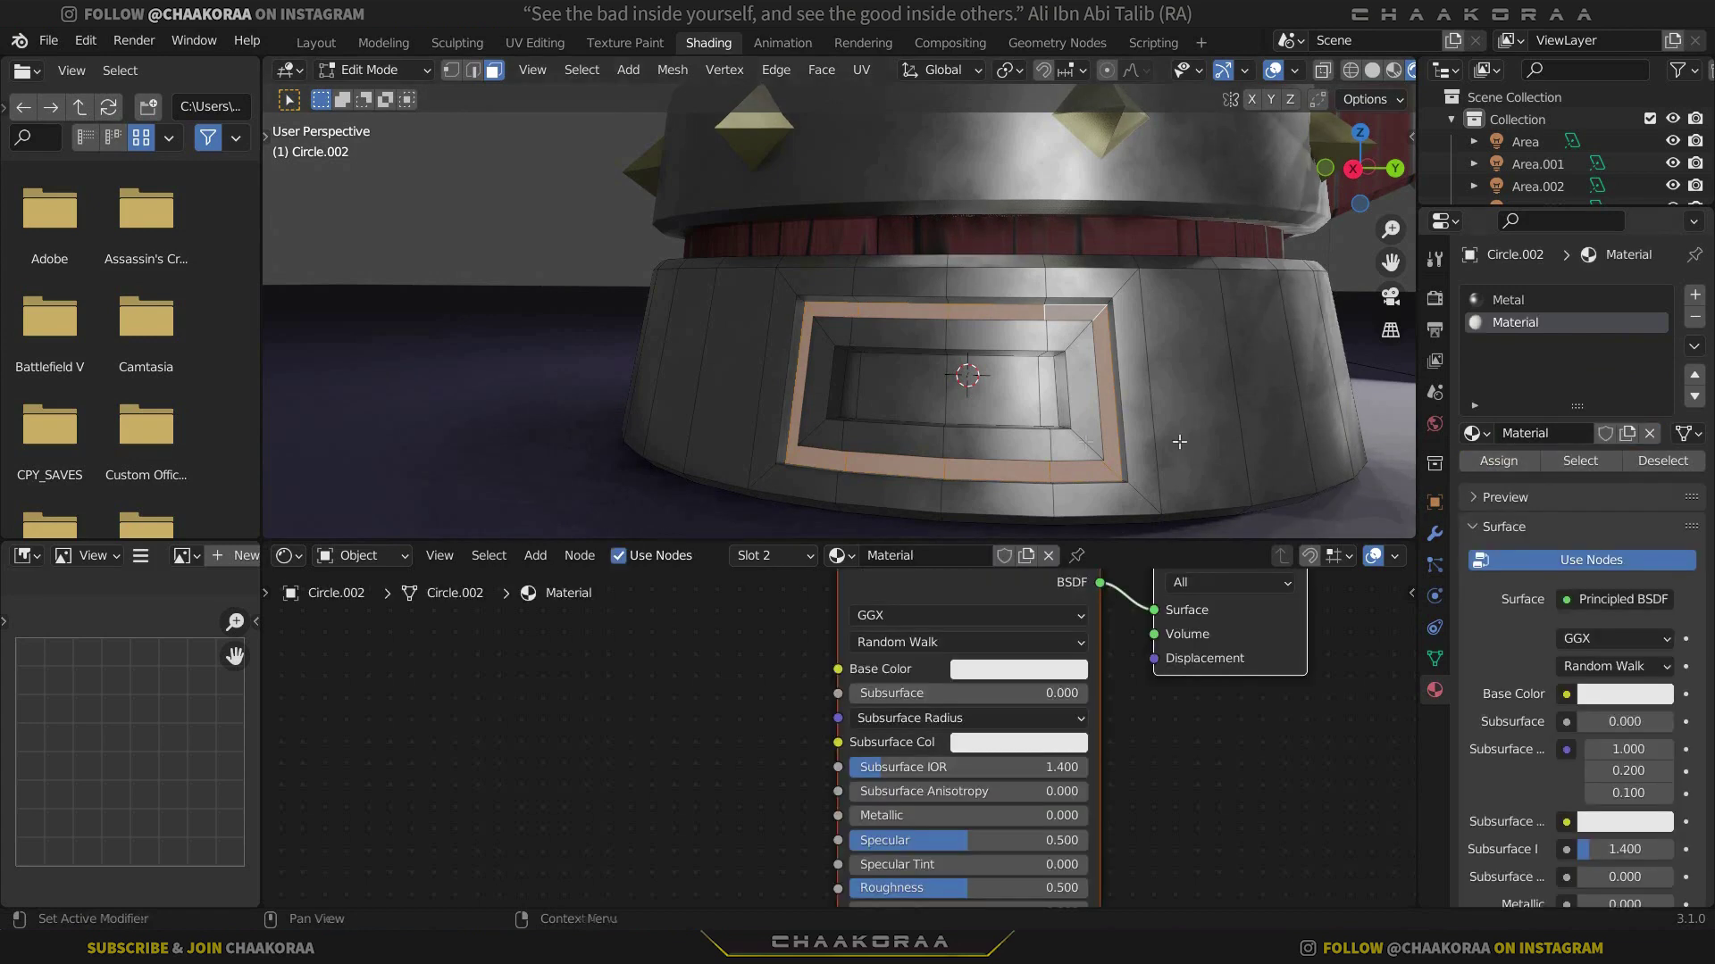
{"action": "key", "text": "Tab"}
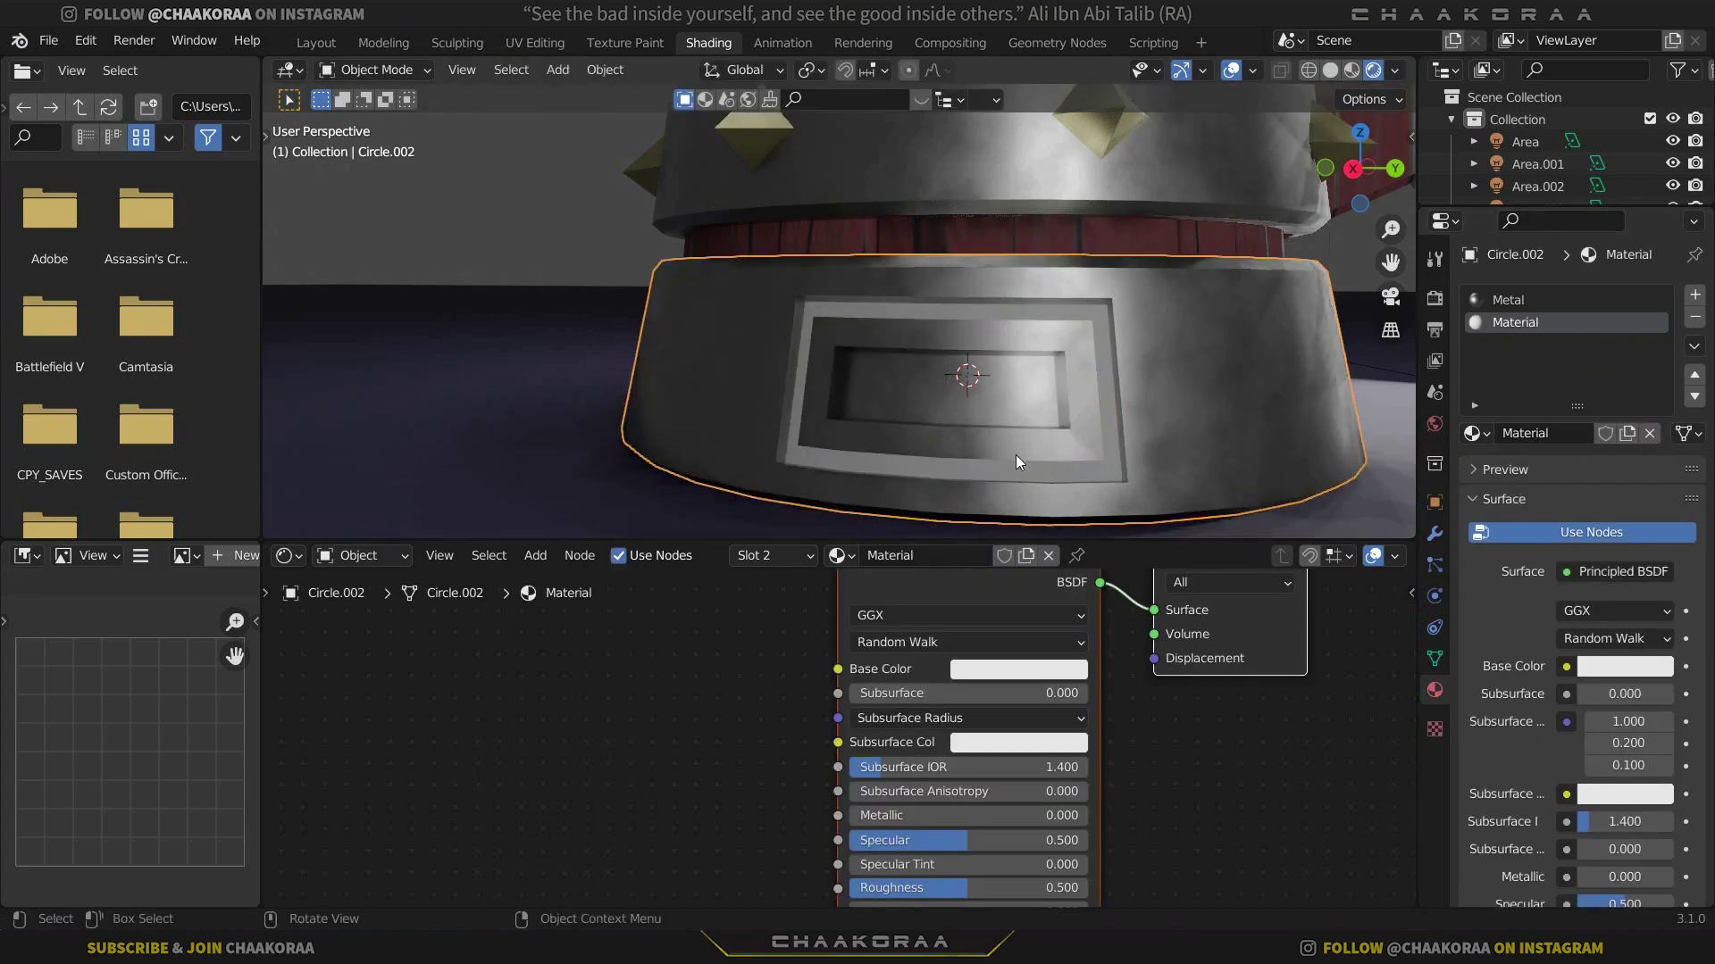
Replace the new material's Principled BSDF with an Emission shader connected to the Material Output's Surface
{"action": "scroll", "coordinate": [858, 732], "scroll_direction": "down", "scroll_amount": 3}
{"action": "scroll", "coordinate": [941, 641], "scroll_direction": "up", "scroll_amount": 3}
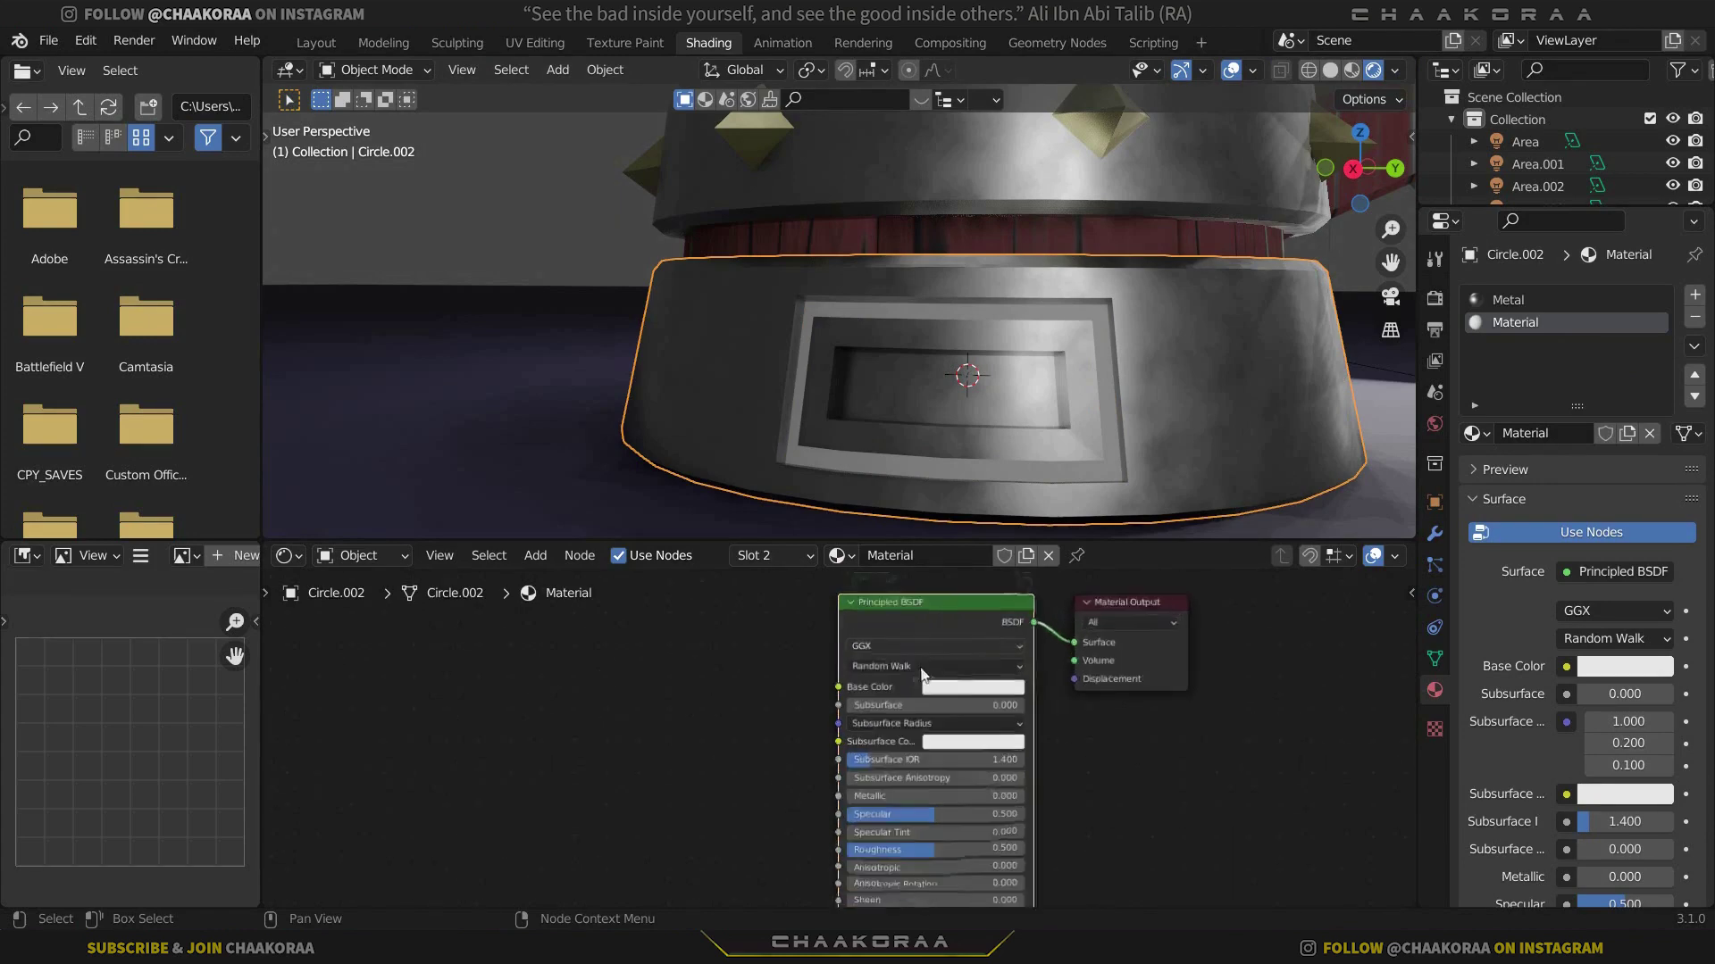
{"action": "left_click", "coordinate": [987, 673]}
{"action": "key", "text": "x"}
{"action": "key", "text": "shift+a"}
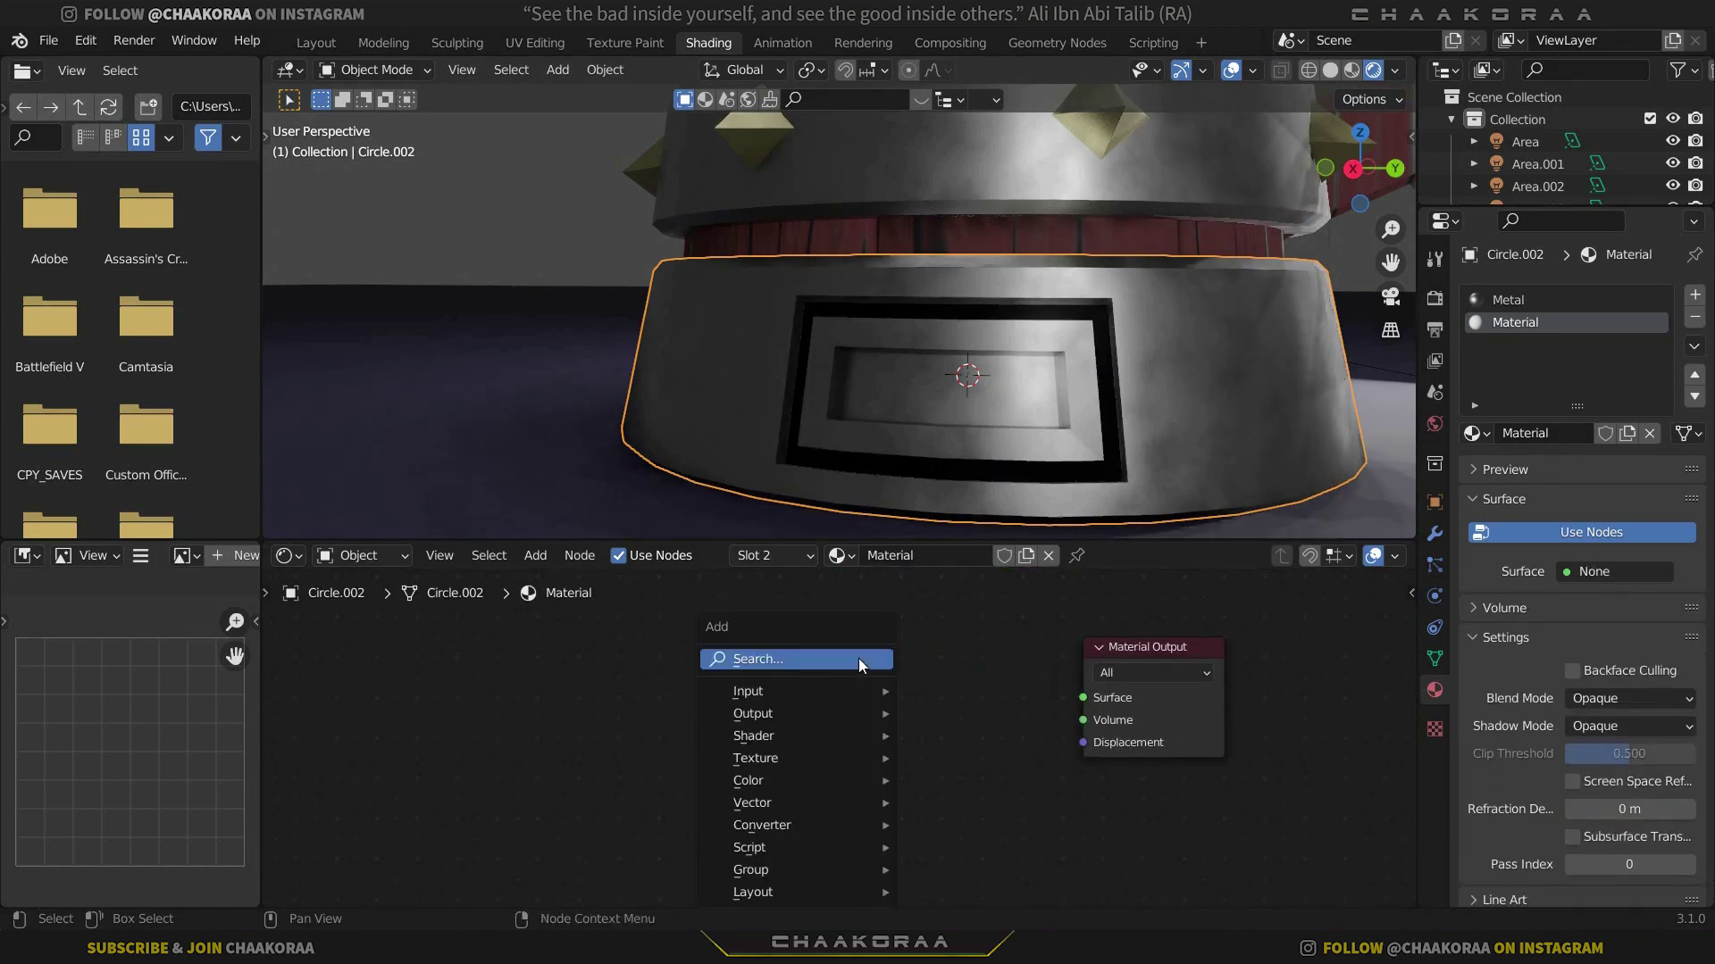
{"action": "left_click", "coordinate": [859, 659]}
{"action": "type", "text": "emi"}
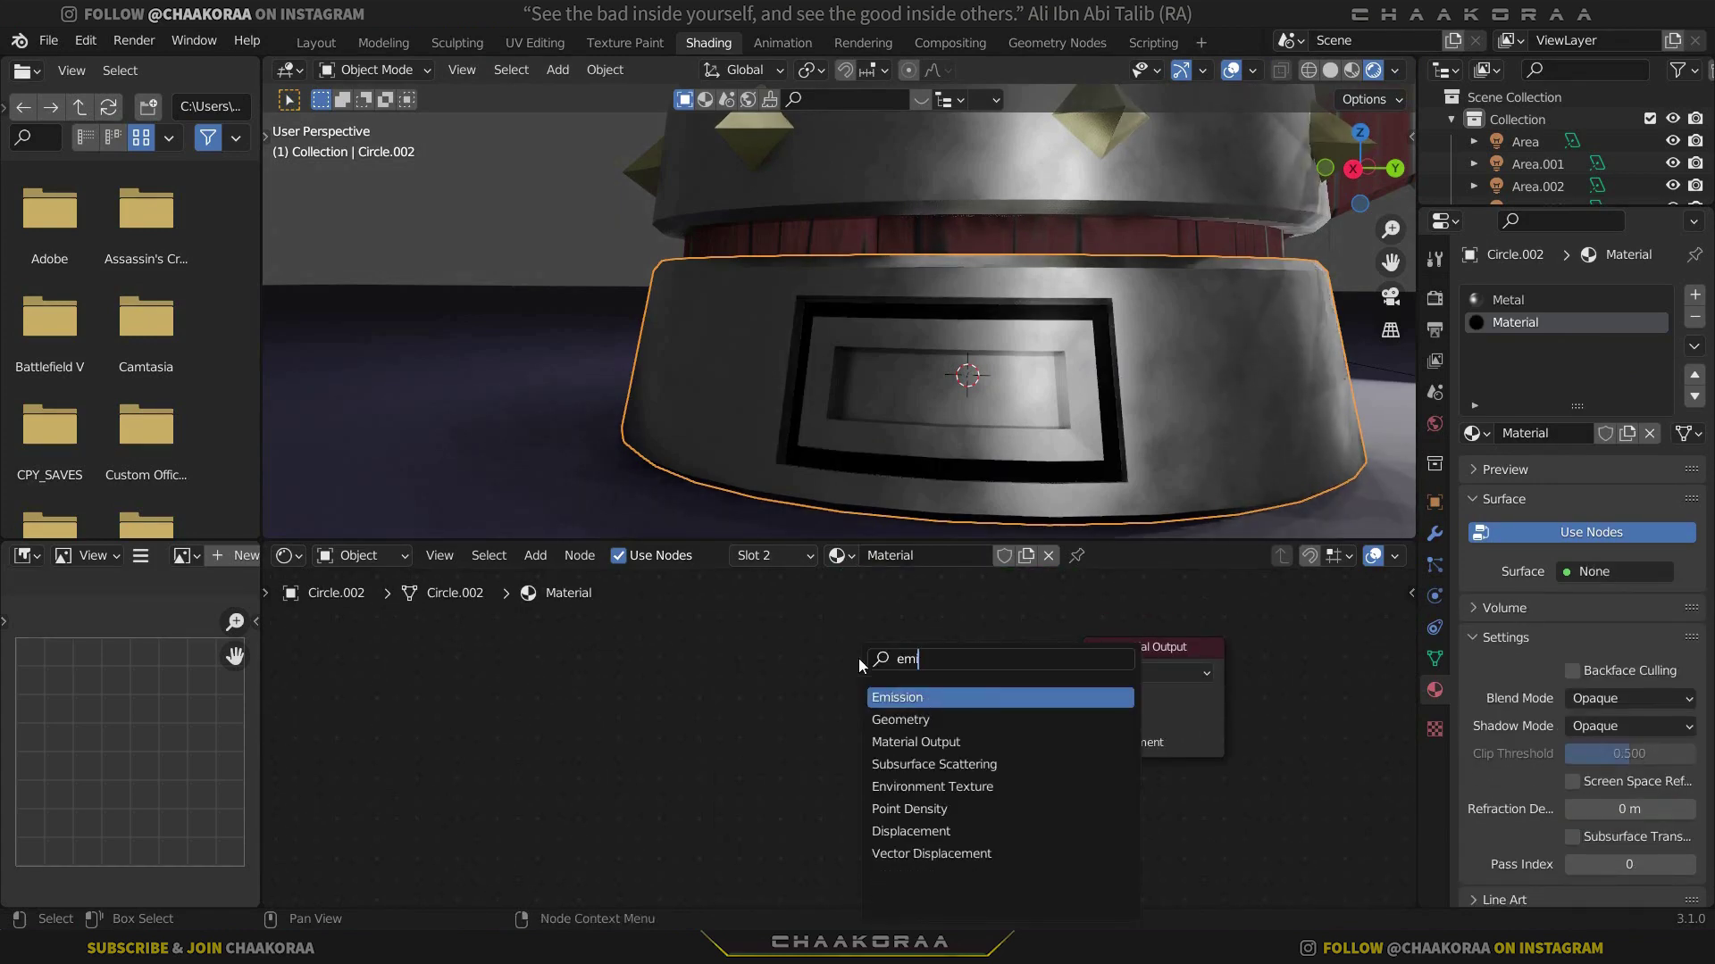
{"action": "key", "text": "Return"}
{"action": "left_click", "coordinate": [859, 657]}
{"action": "left_click_drag", "start_coordinate": [1000, 693], "coordinate": [1081, 697]}
Set the Emission color to blue with hue 0.641, saturation 0.920 and value 1.000, and its Strength to 20
{"action": "left_click", "coordinate": [954, 718]}
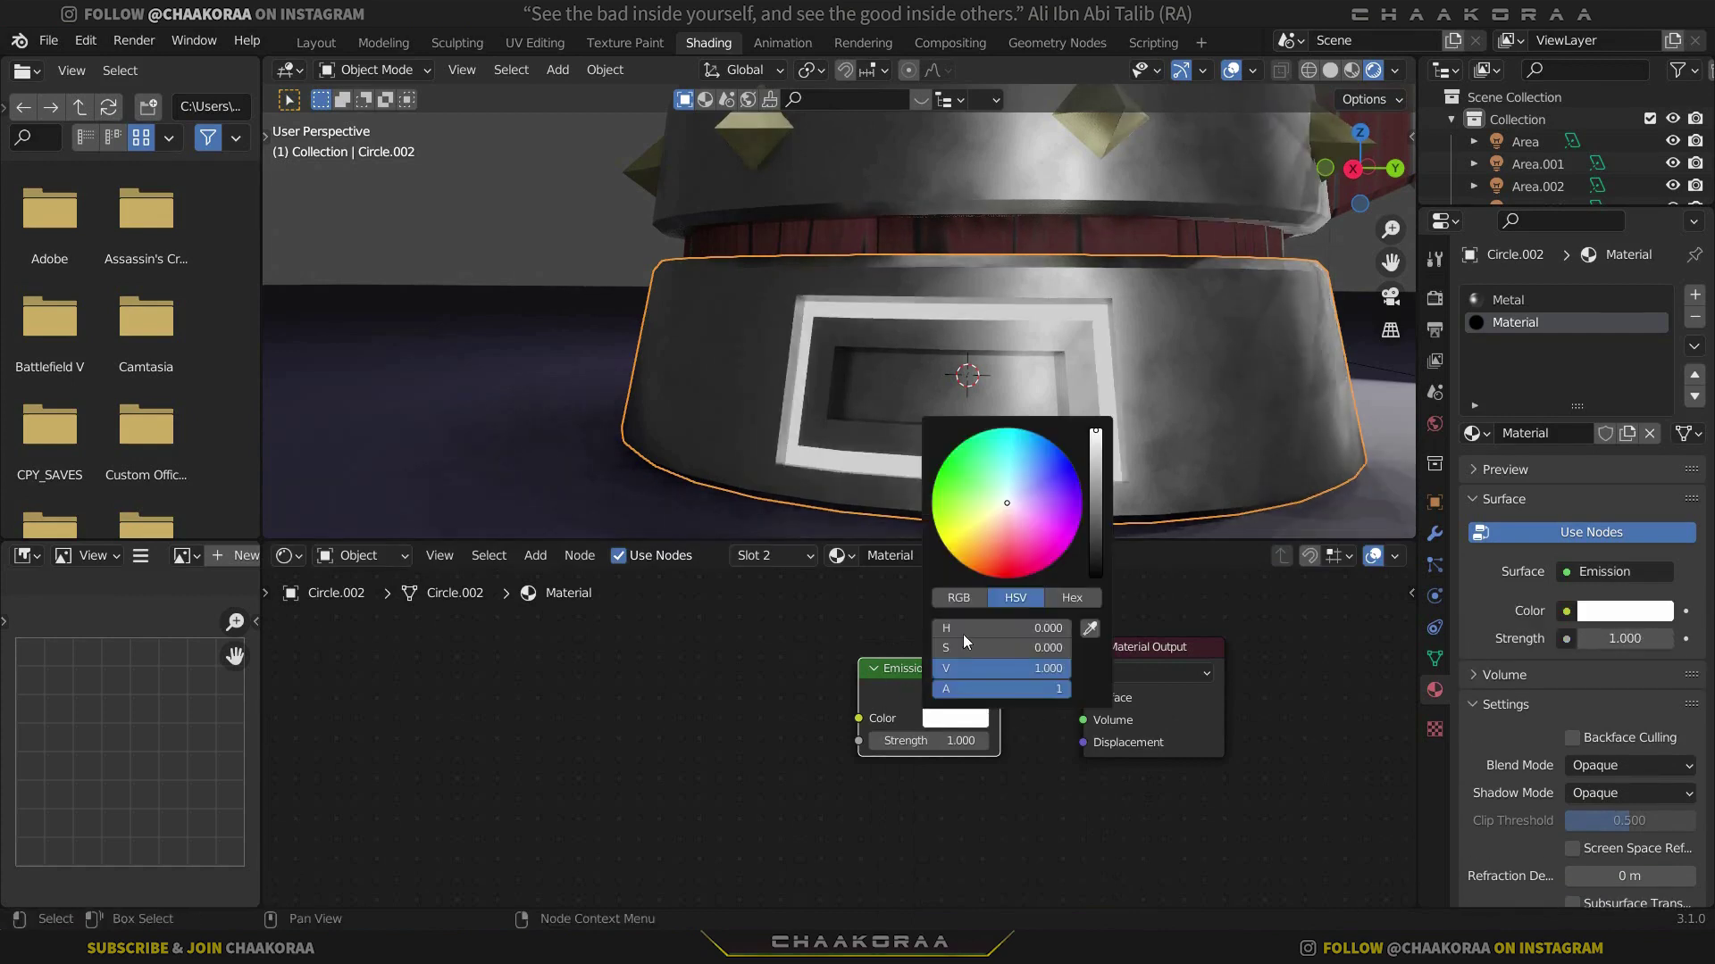
{"action": "left_click_drag", "start_coordinate": [1016, 472], "coordinate": [1047, 468]}
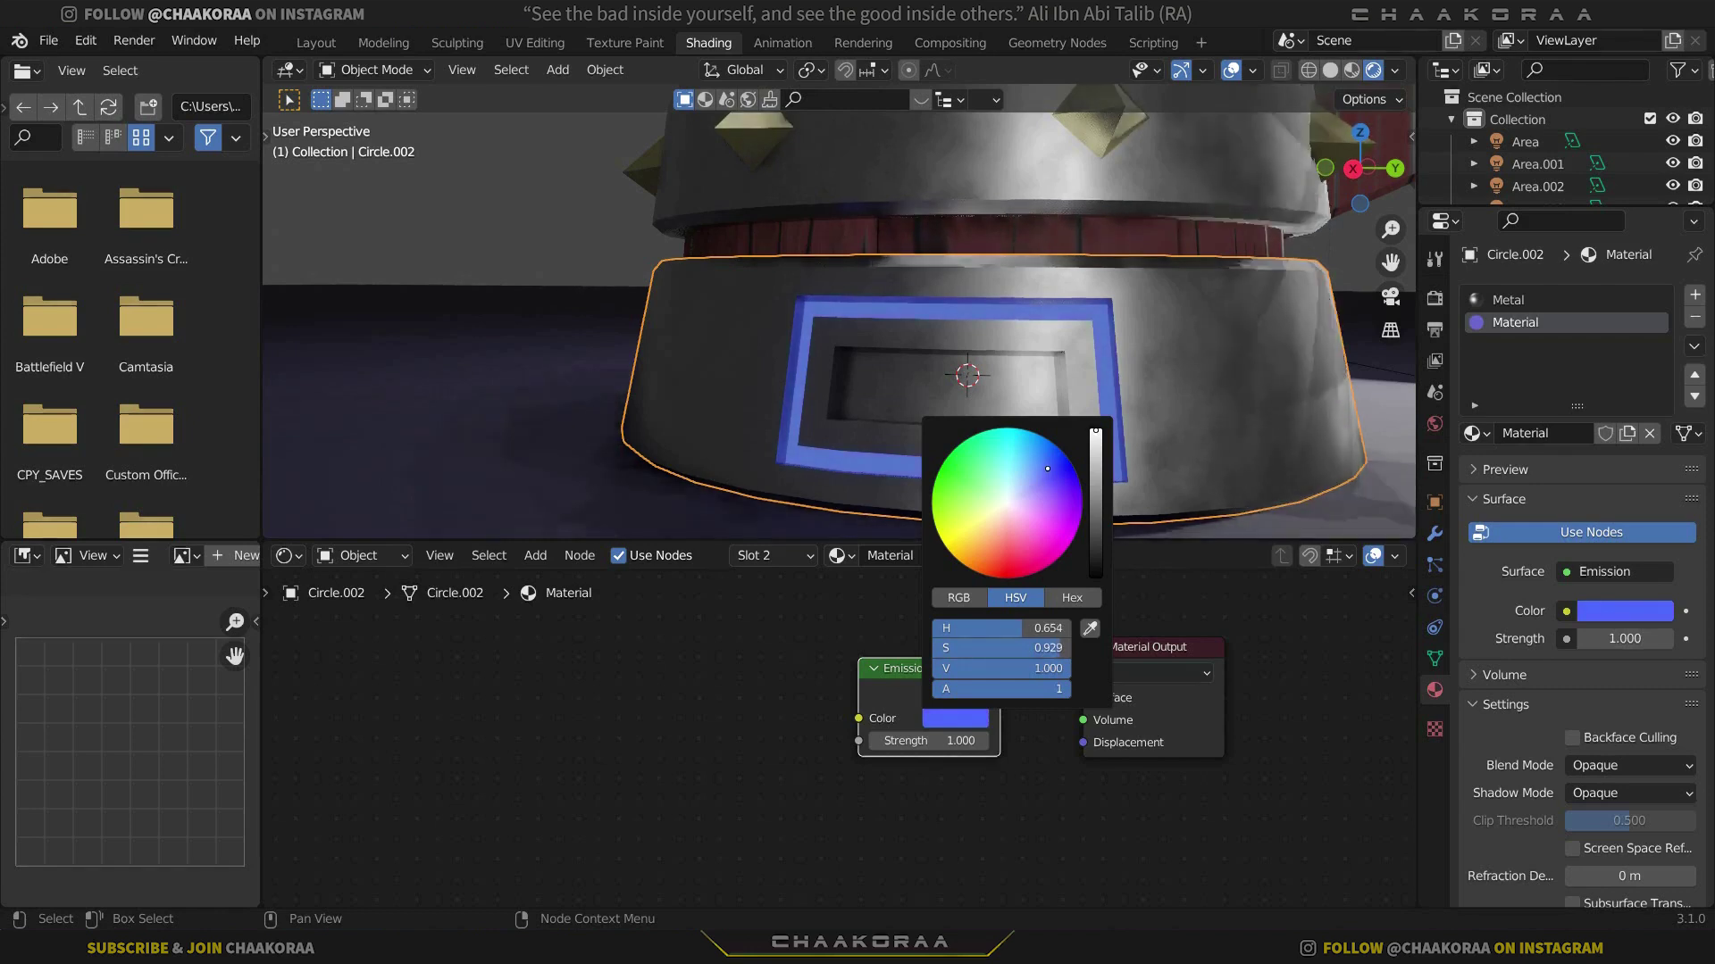
{"action": "left_click", "coordinate": [944, 740]}
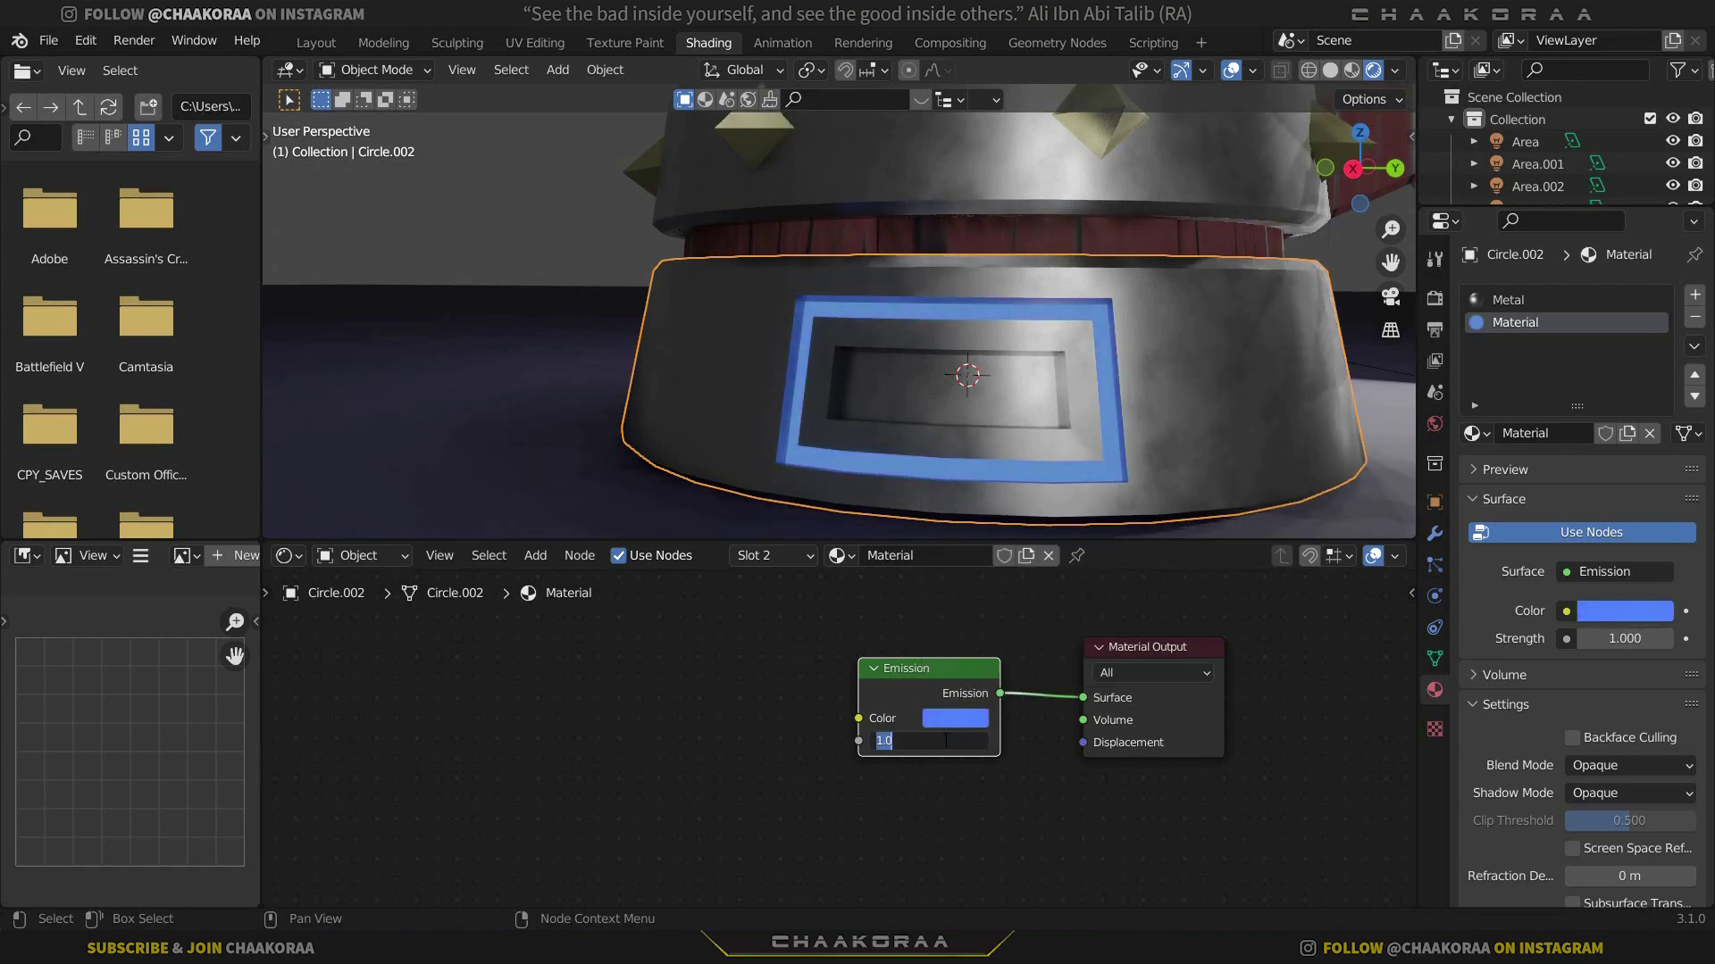
{"action": "type", "text": "20"}
{"action": "key", "text": "Return"}
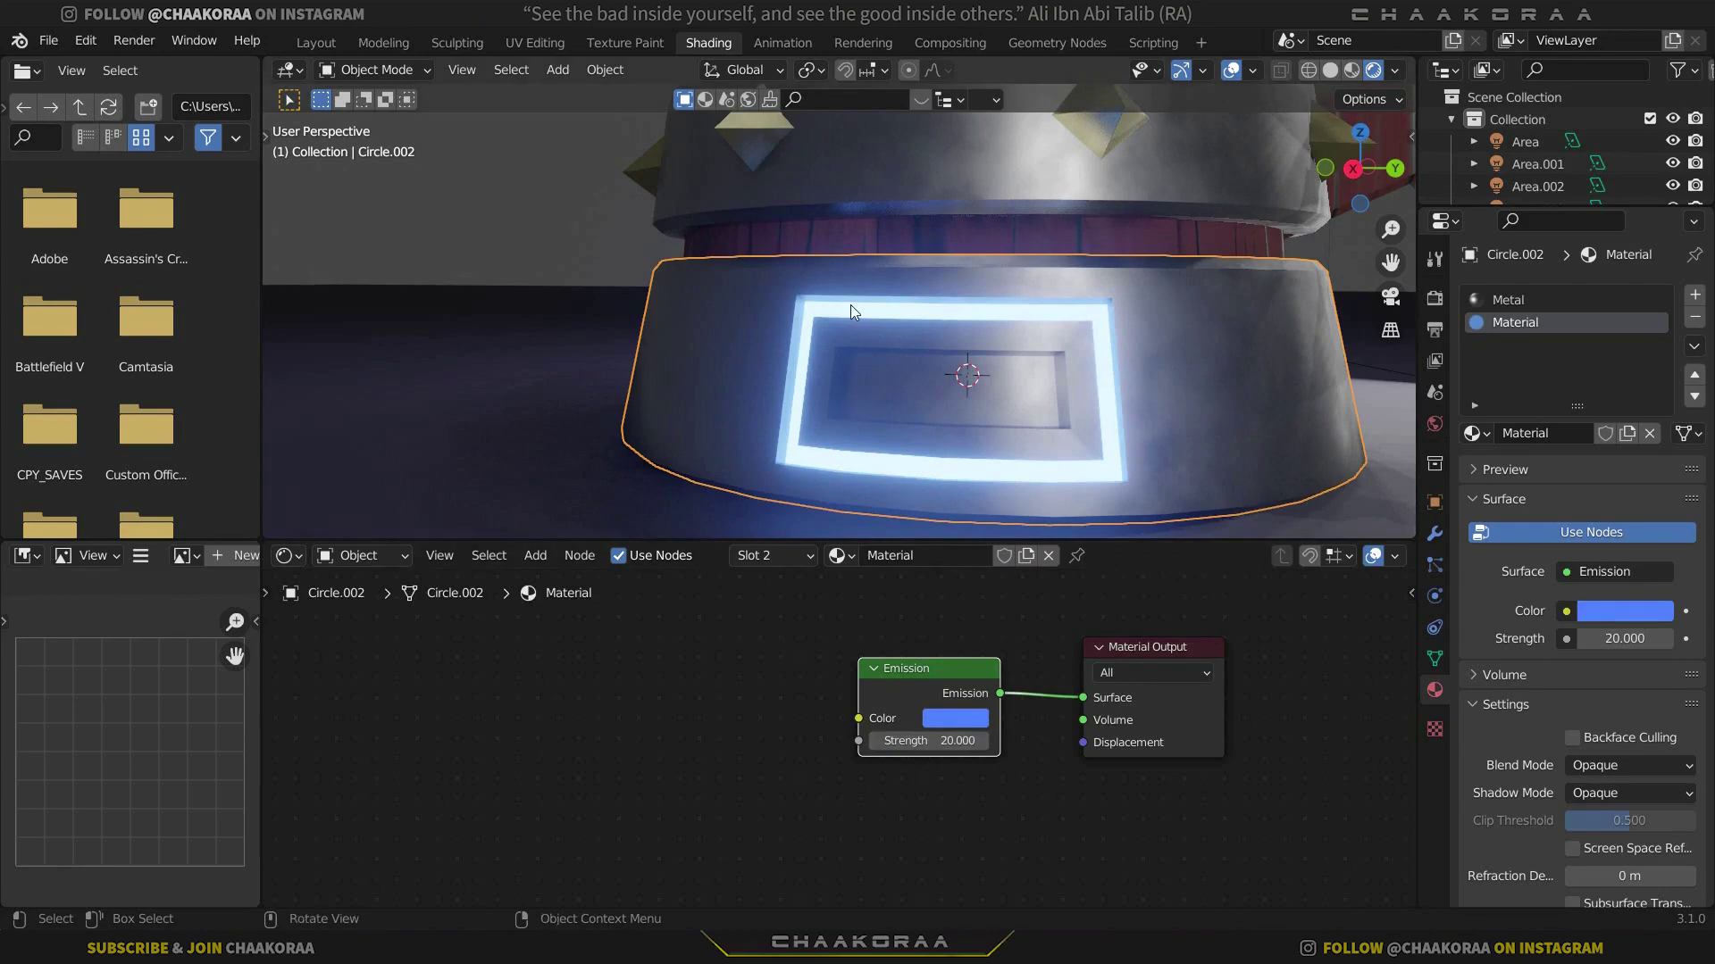
Check the panel frame's glow in the camera view, then raise its Emission Strength to 30
{"action": "middle_click_drag", "start_coordinate": [851, 304], "coordinate": [361, 71]}
{"action": "left_click", "coordinate": [323, 45]}
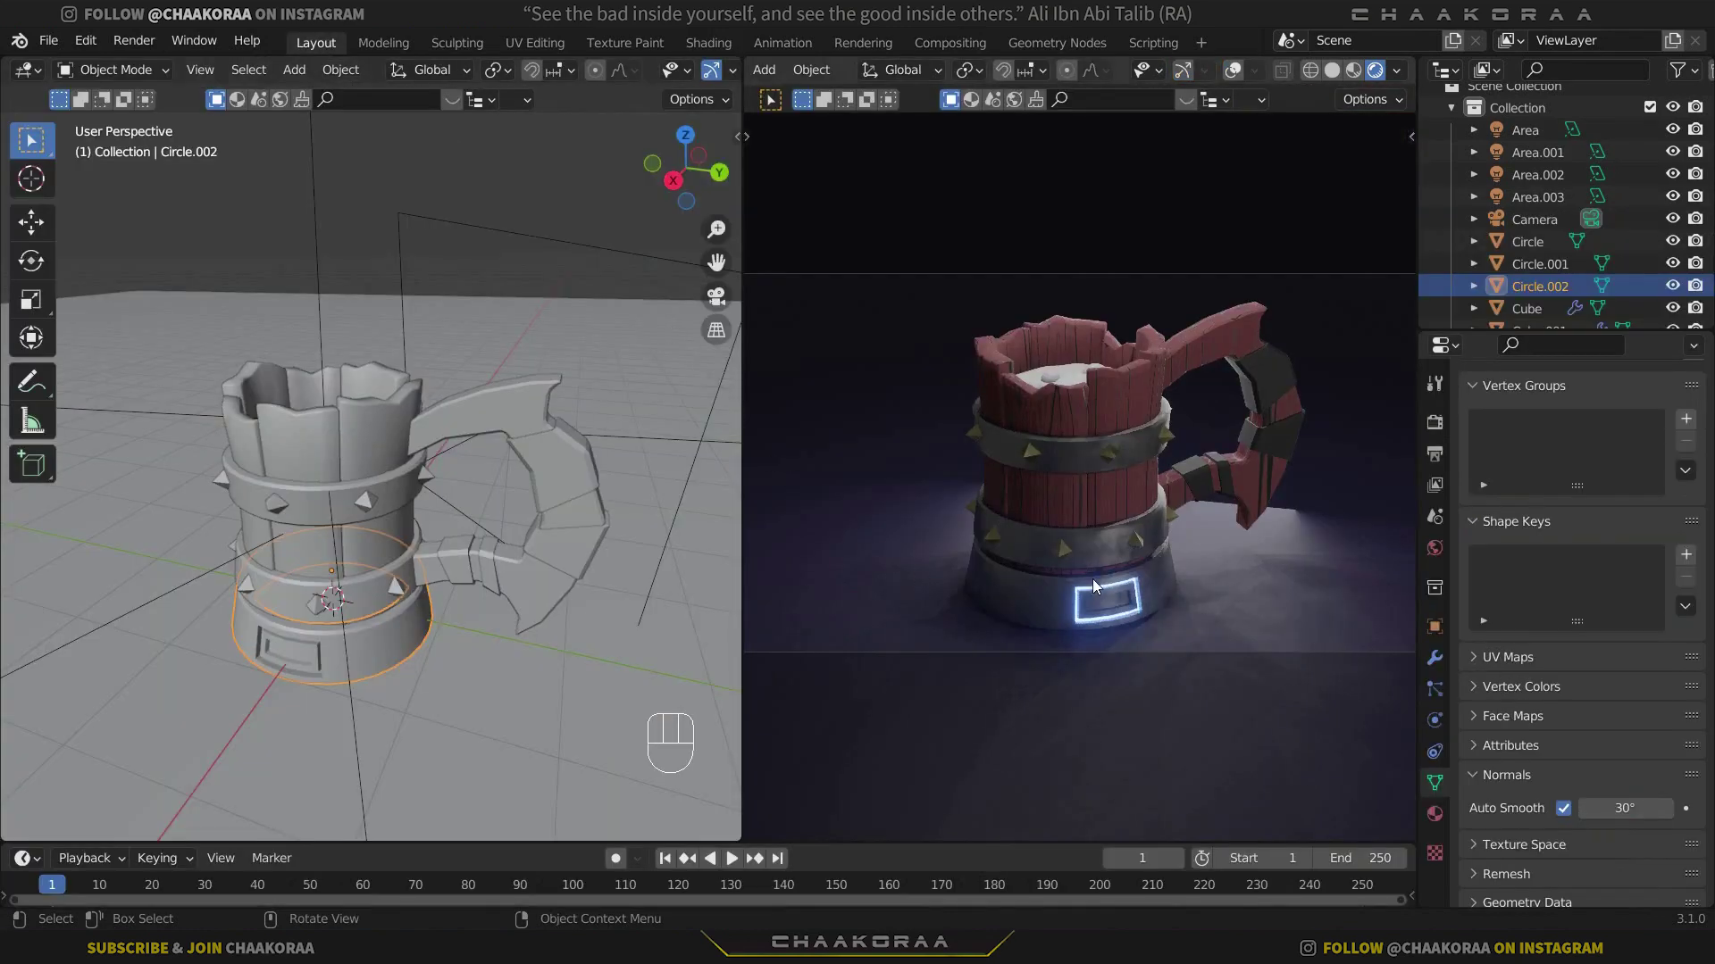
{"action": "left_click", "coordinate": [702, 45]}
{"action": "scroll", "coordinate": [966, 682], "scroll_direction": "down", "scroll_amount": 2}
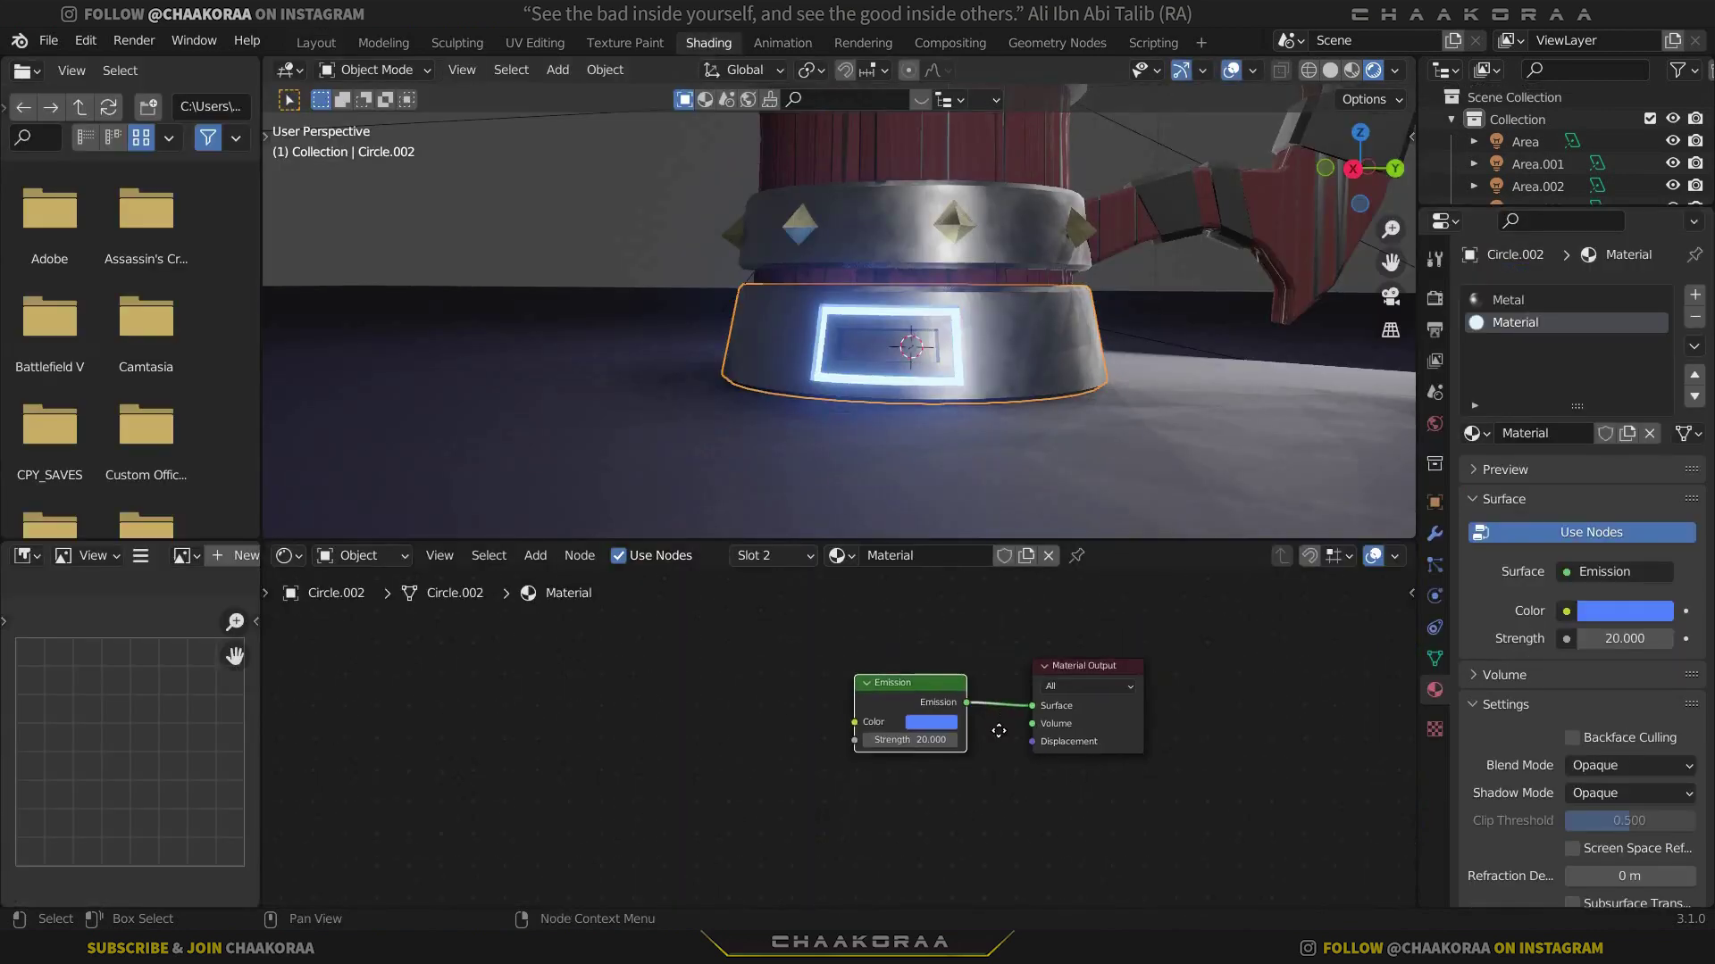
{"action": "middle_click_drag", "start_coordinate": [939, 437], "coordinate": [1020, 623]}
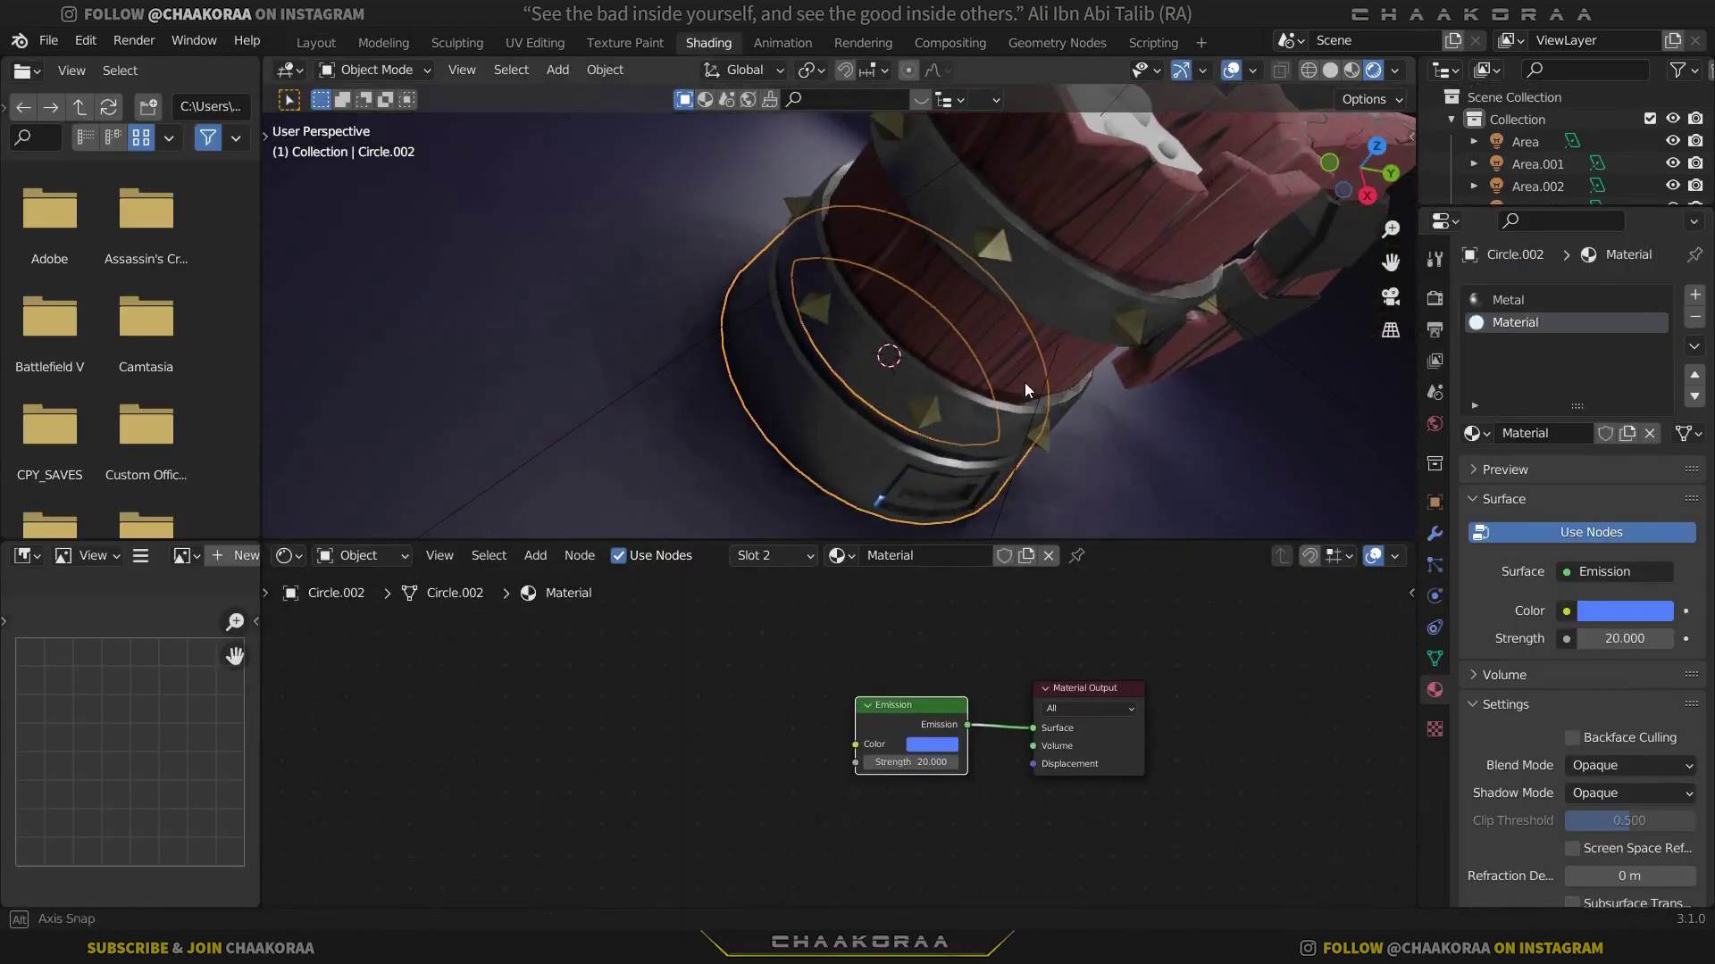
{"action": "middle_click_drag", "start_coordinate": [1025, 382], "coordinate": [1027, 464]}
{"action": "left_click", "coordinate": [936, 764]}
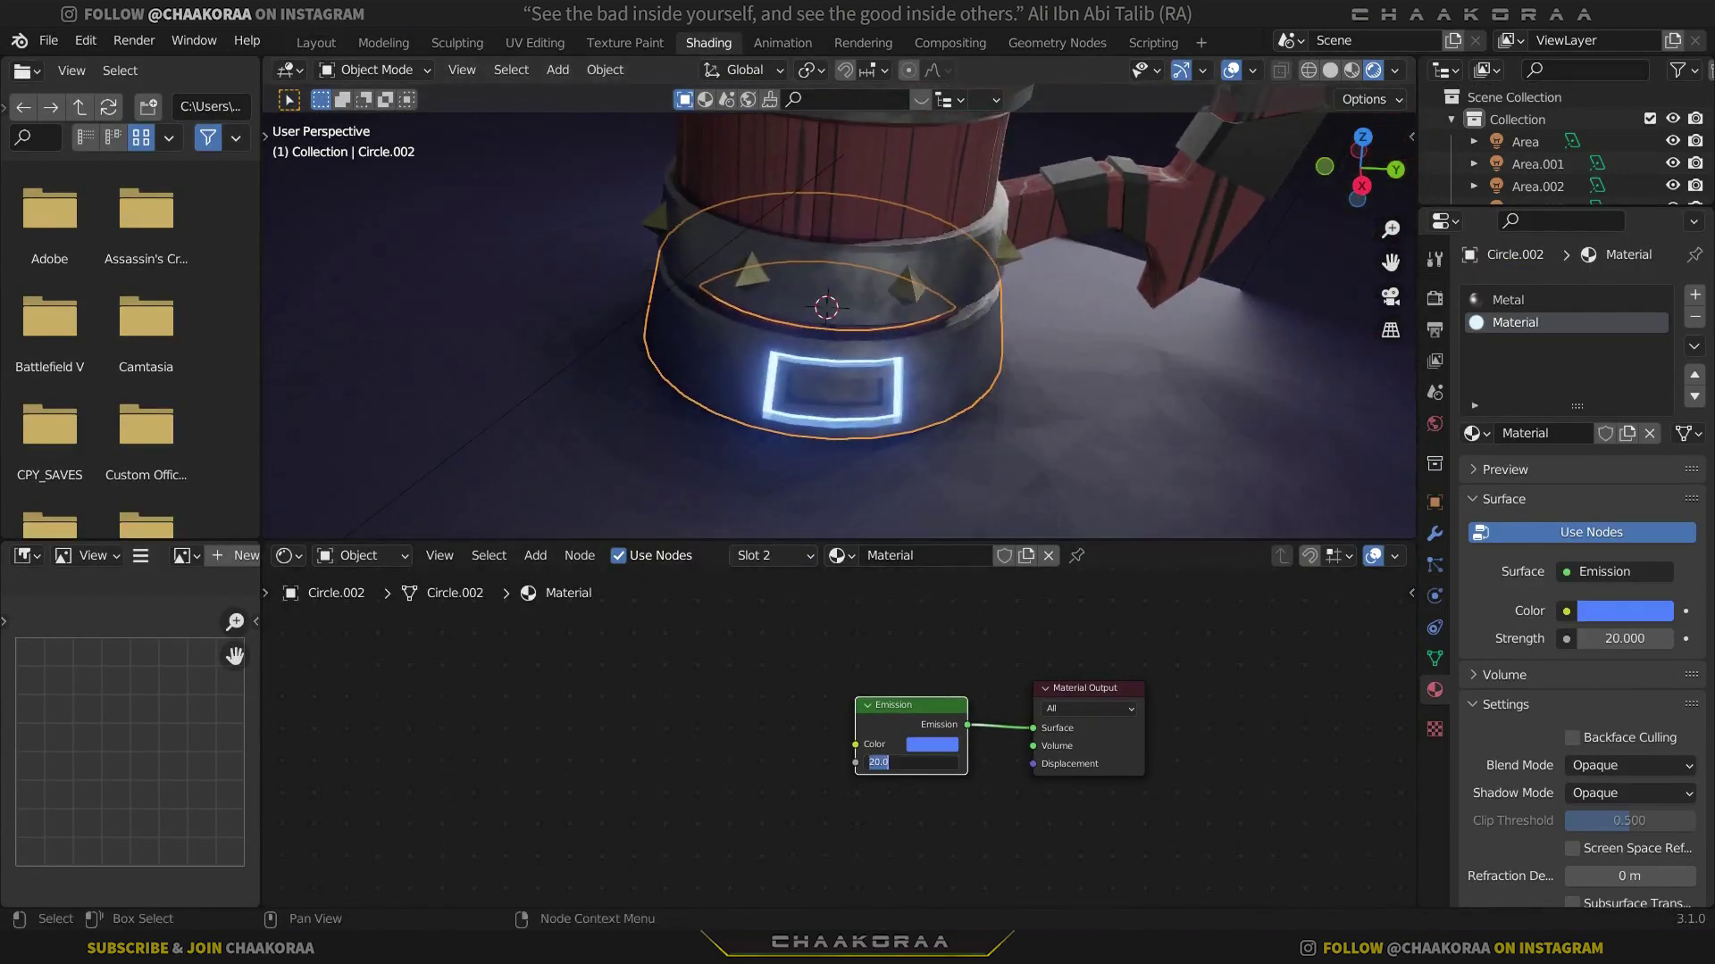
{"action": "type", "text": "30"}
{"action": "key", "text": "Return"}
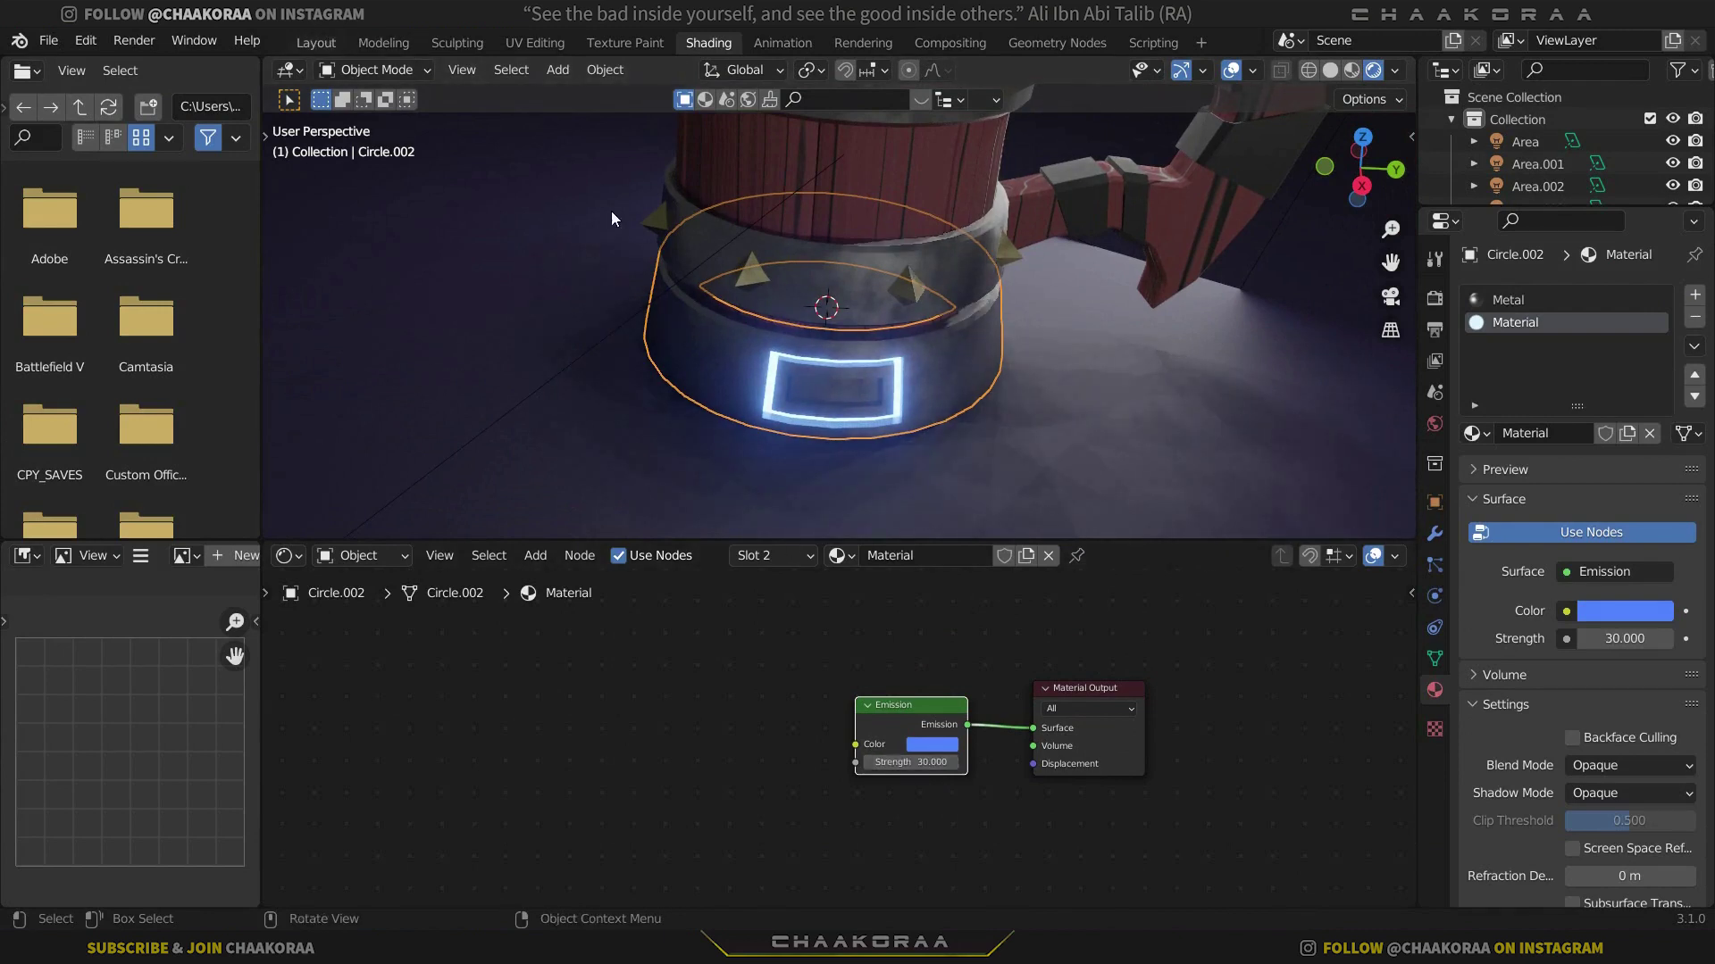
Select the liquid surface inside the mug and give it a new material named Potion
{"action": "scroll", "coordinate": [918, 313], "scroll_direction": "down", "scroll_amount": 5}
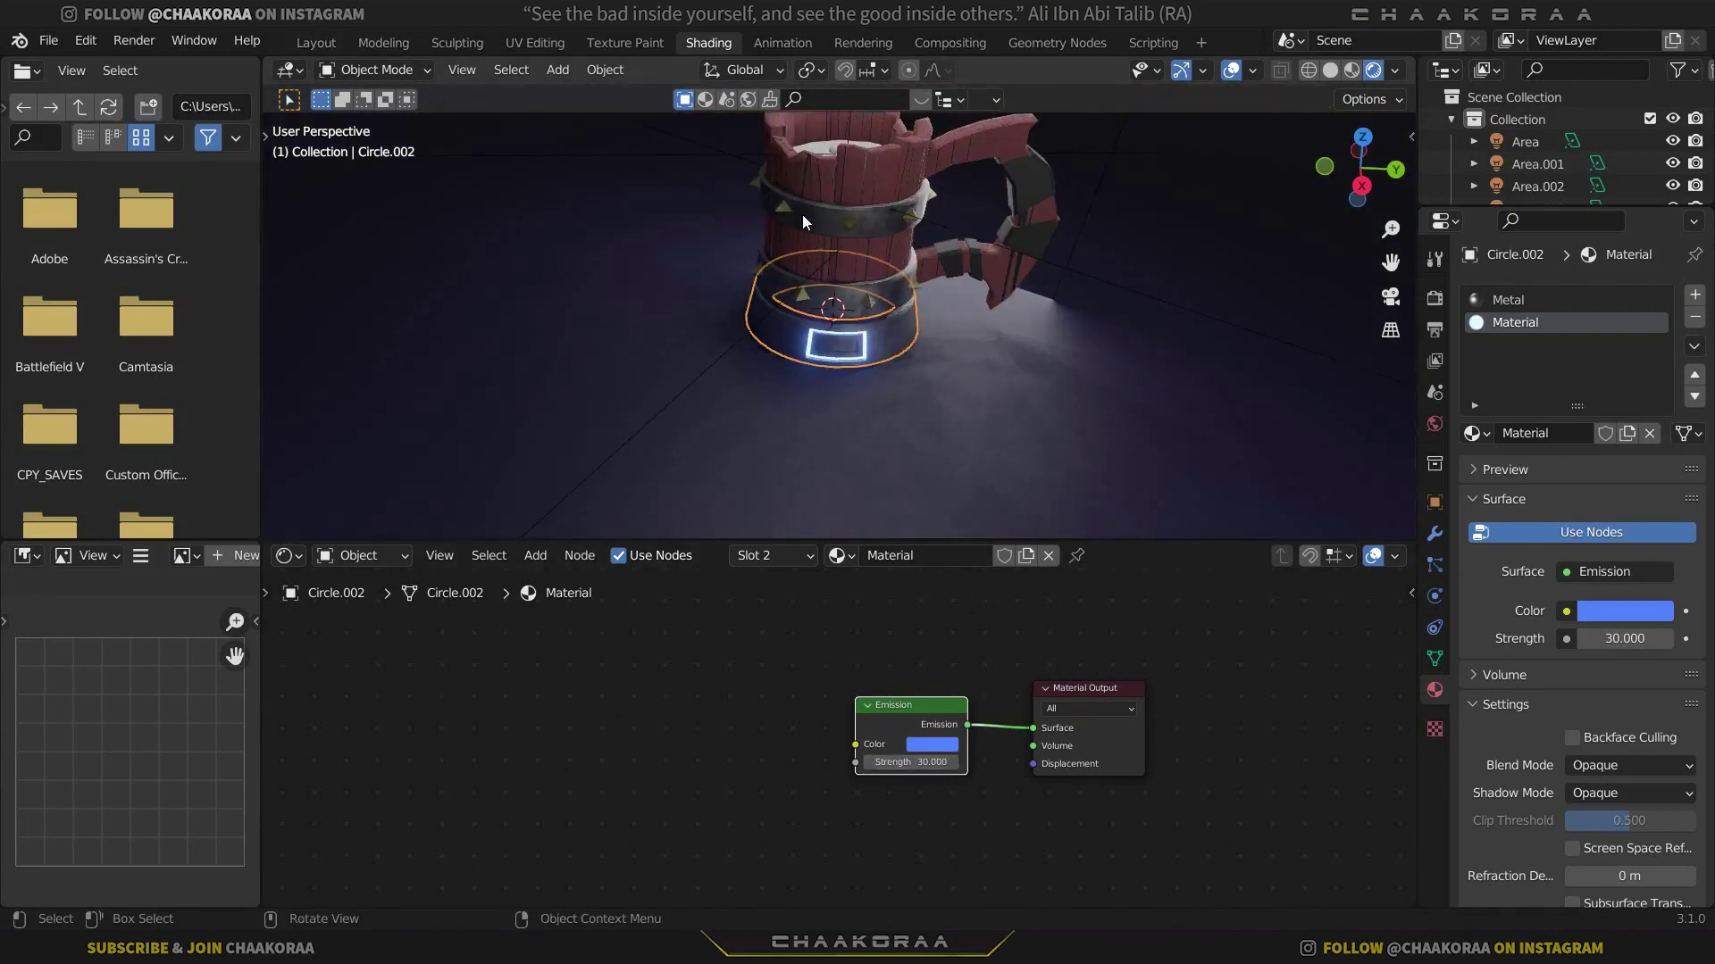
{"action": "middle_click_drag", "start_coordinate": [801, 212], "coordinate": [864, 324]}
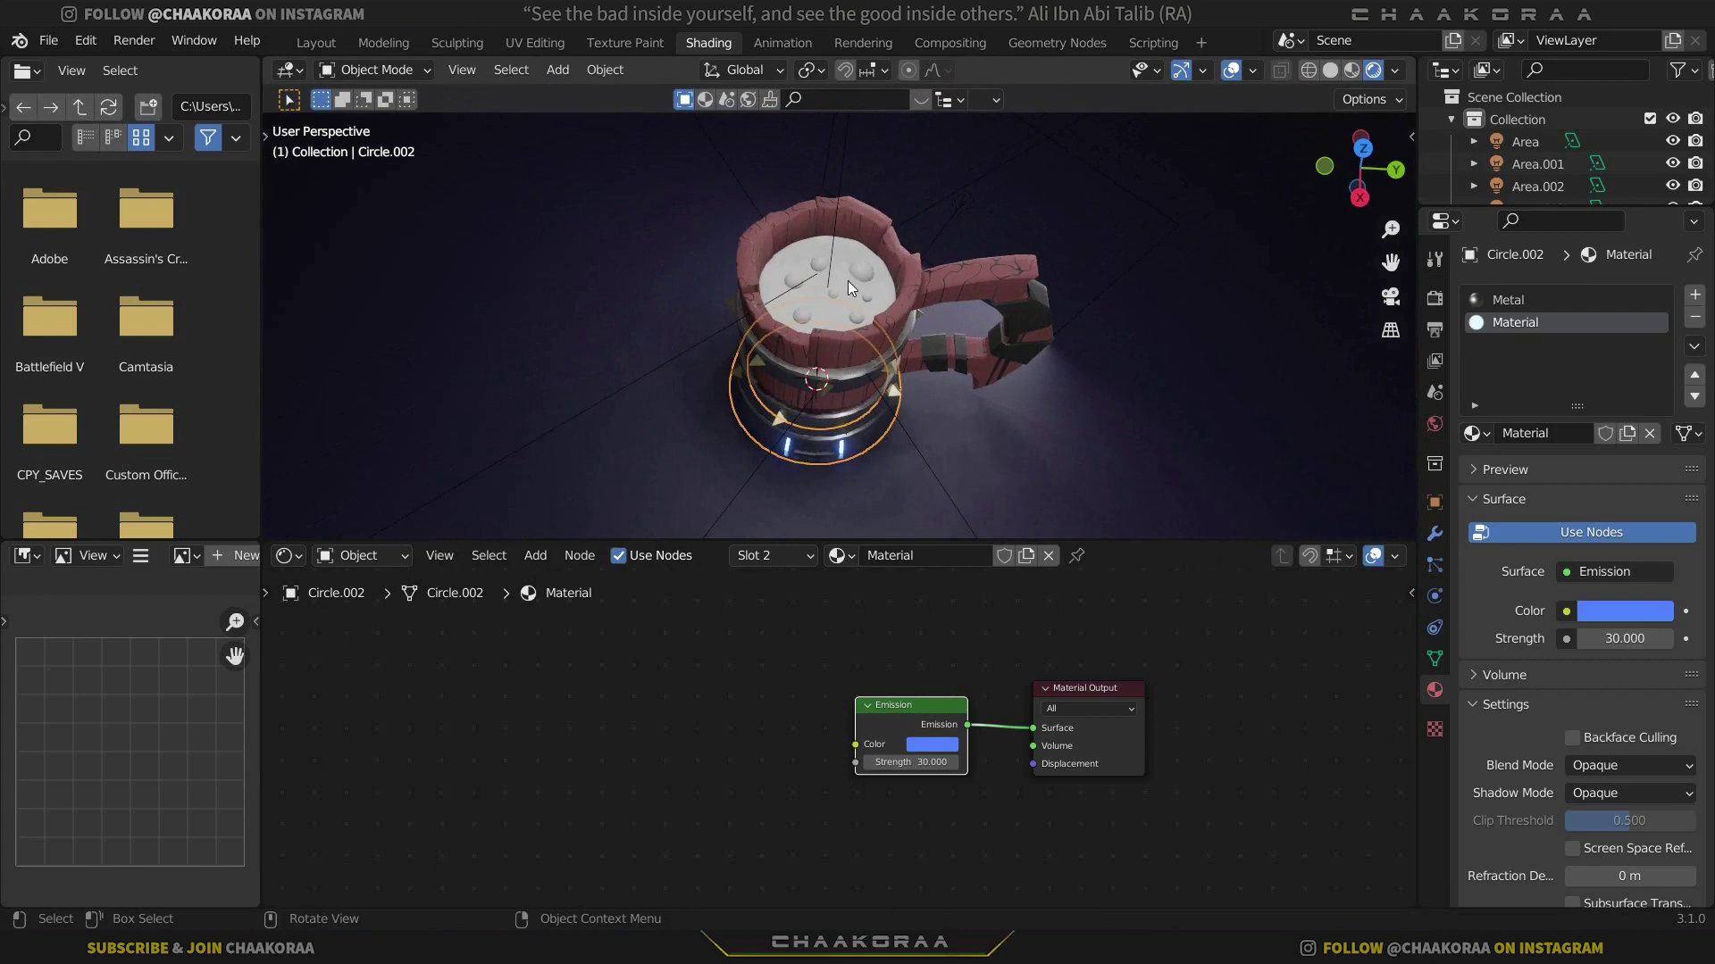
{"action": "scroll", "coordinate": [853, 282], "scroll_direction": "up", "scroll_amount": 4}
{"action": "left_click", "coordinate": [820, 218]}
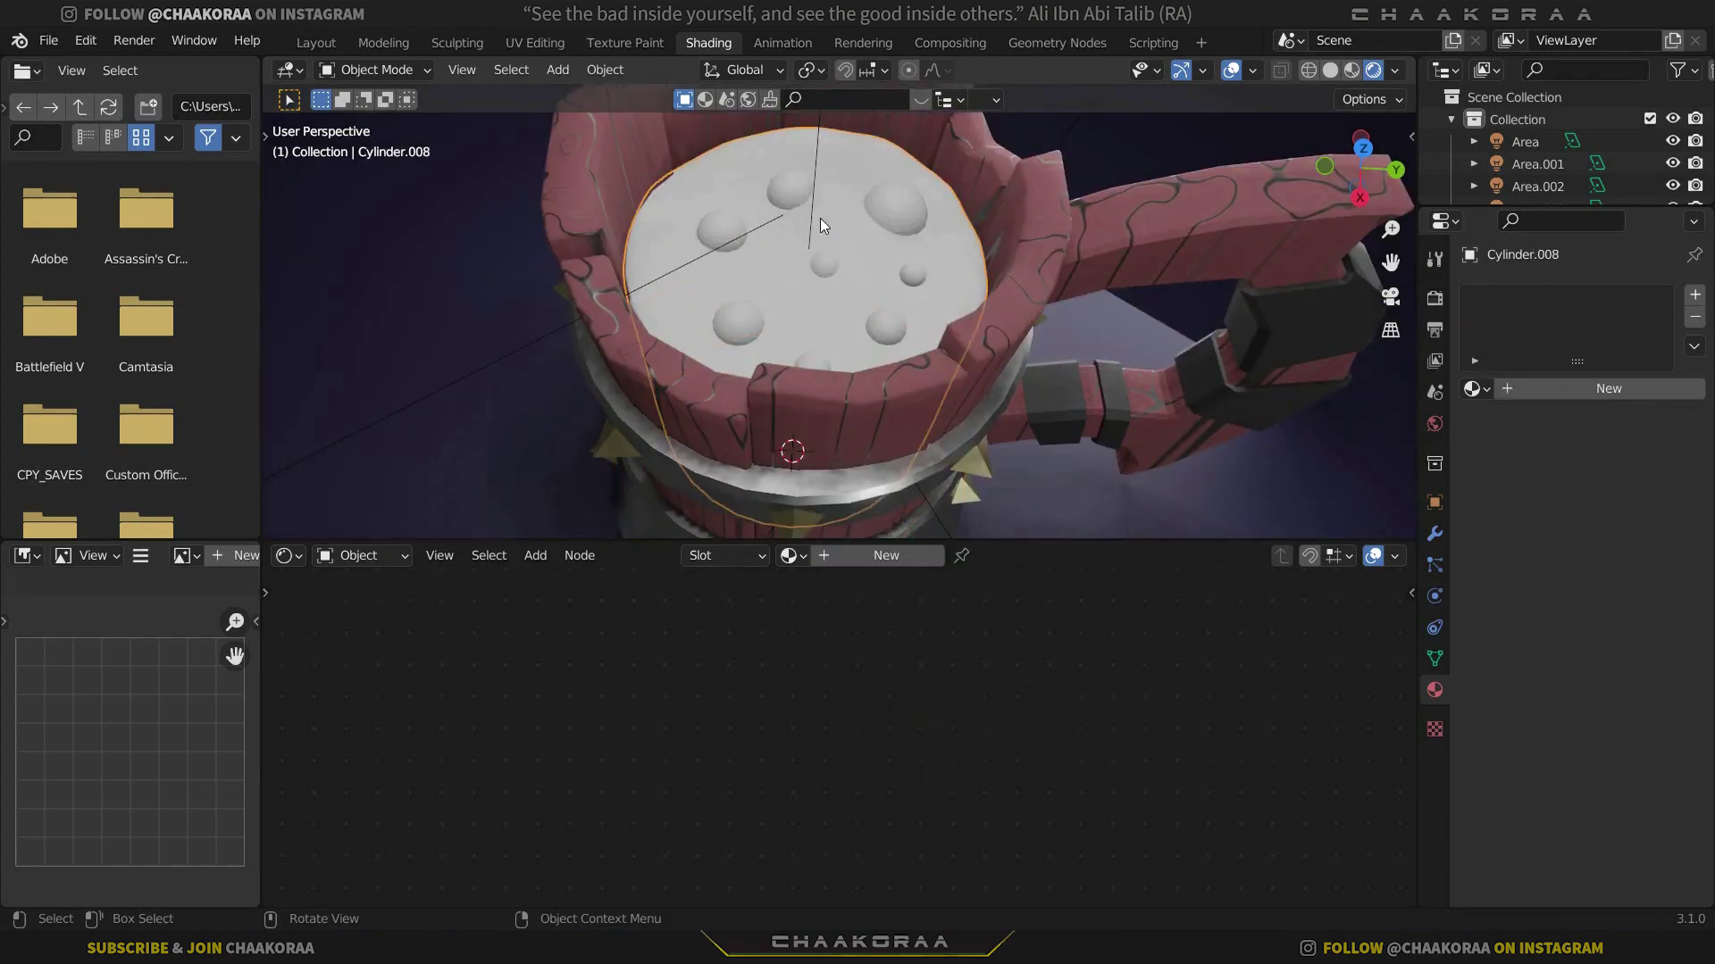
{"action": "double_click", "coordinate": [901, 555]}
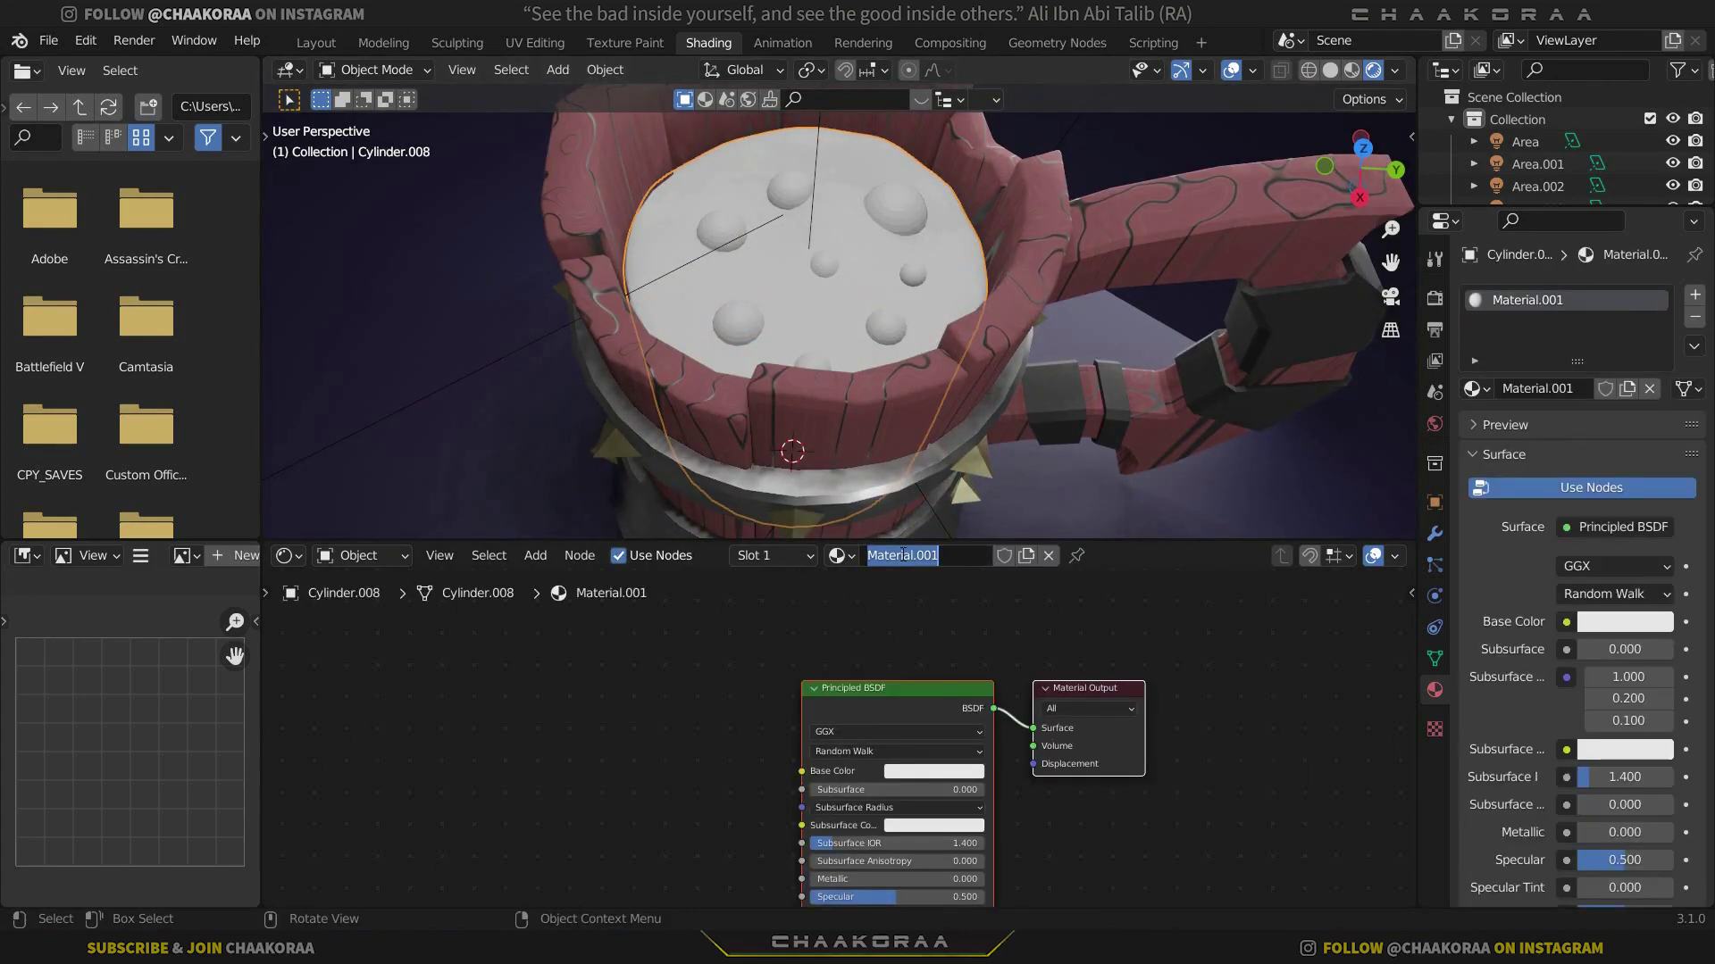
{"action": "type", "text": "Pot"}
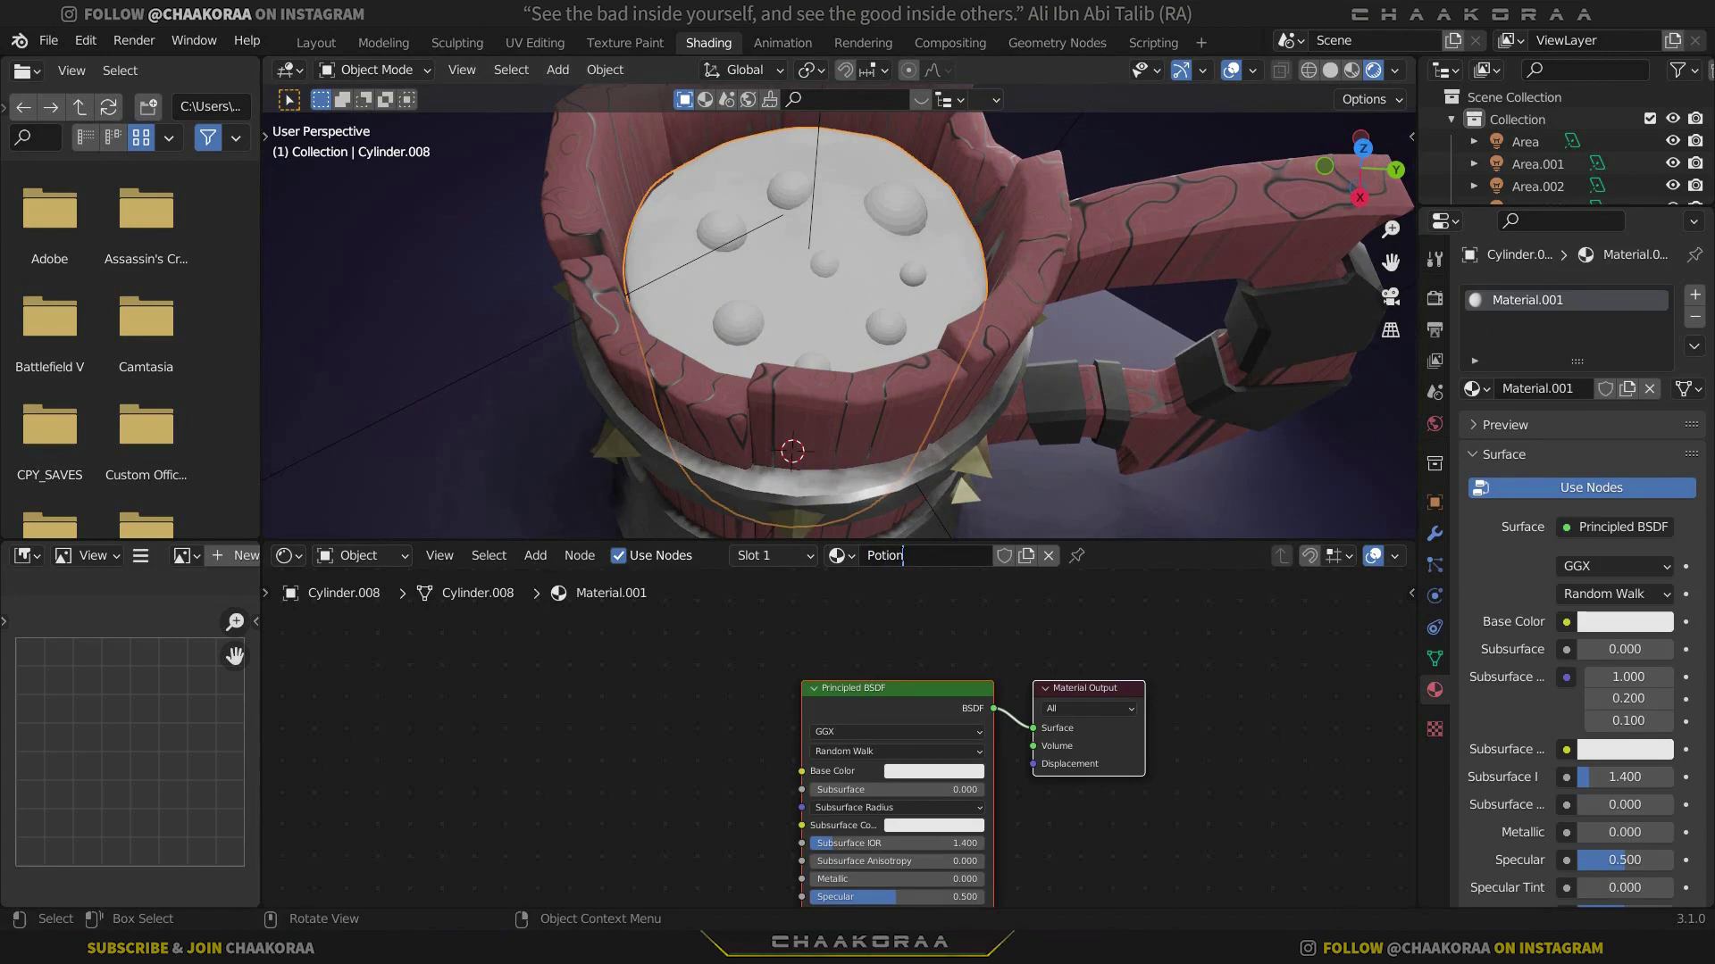
{"action": "type", "text": "ion"}
{"action": "key", "text": "Return"}
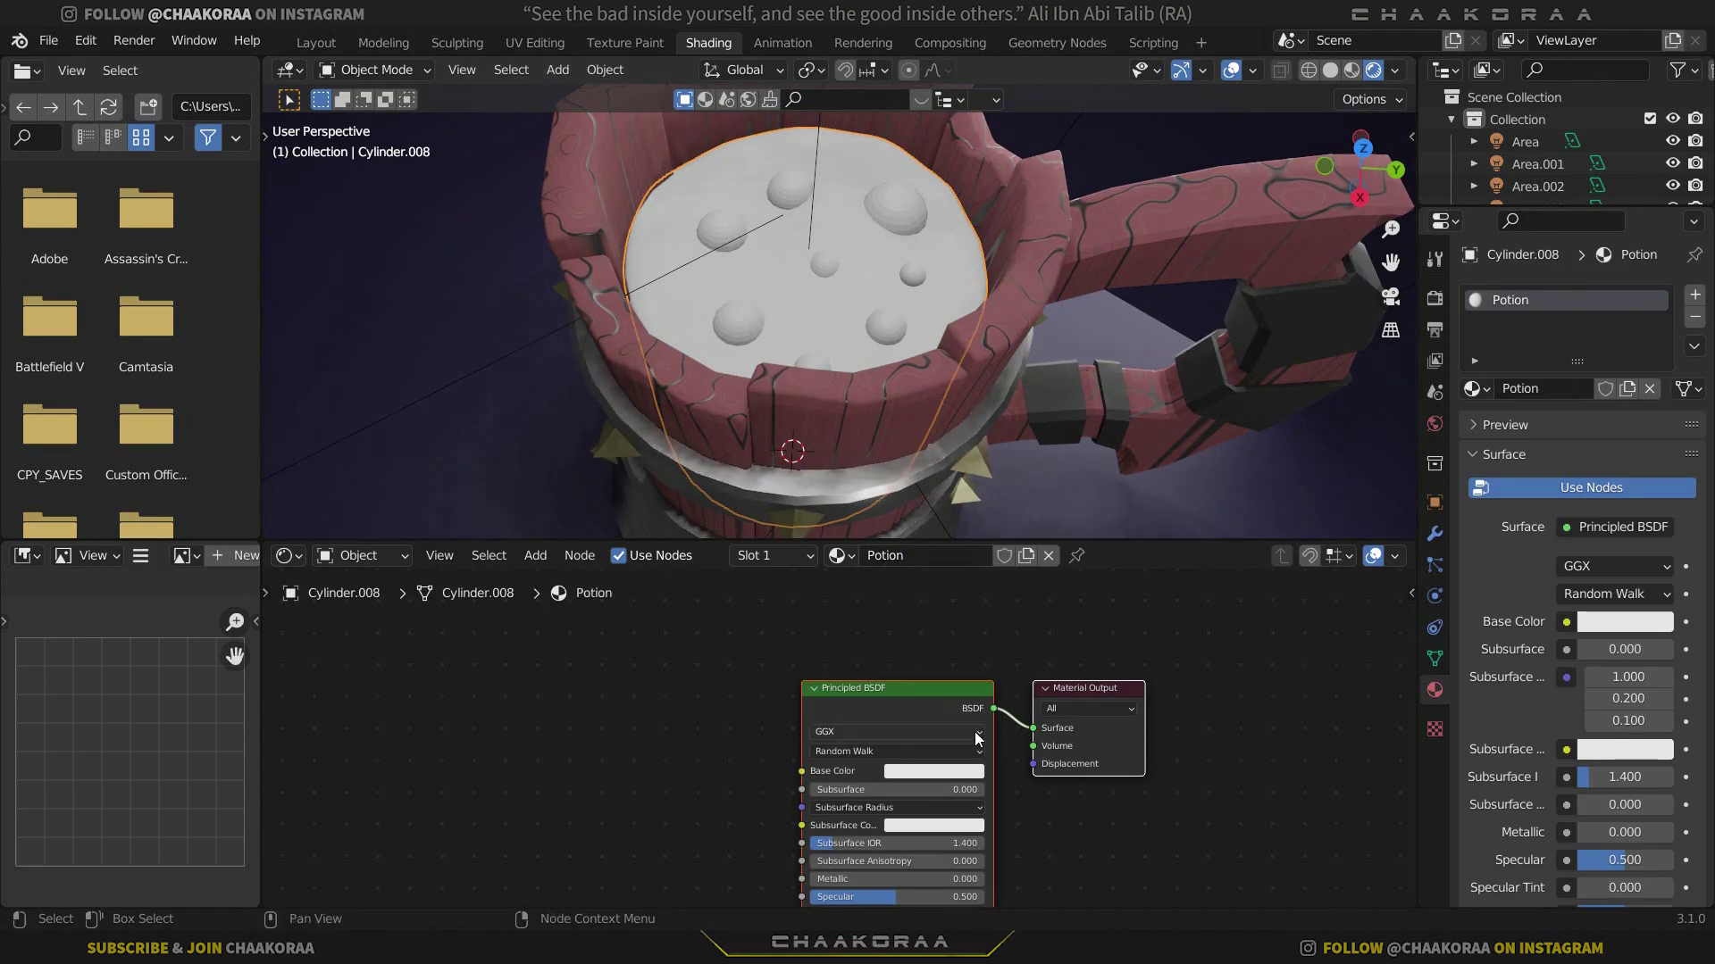
Make the Potion material's Base Color bright green and set its Transmission to about 0.811
{"action": "middle_click_drag", "start_coordinate": [956, 762], "coordinate": [959, 670]}
{"action": "left_click", "coordinate": [958, 678]}
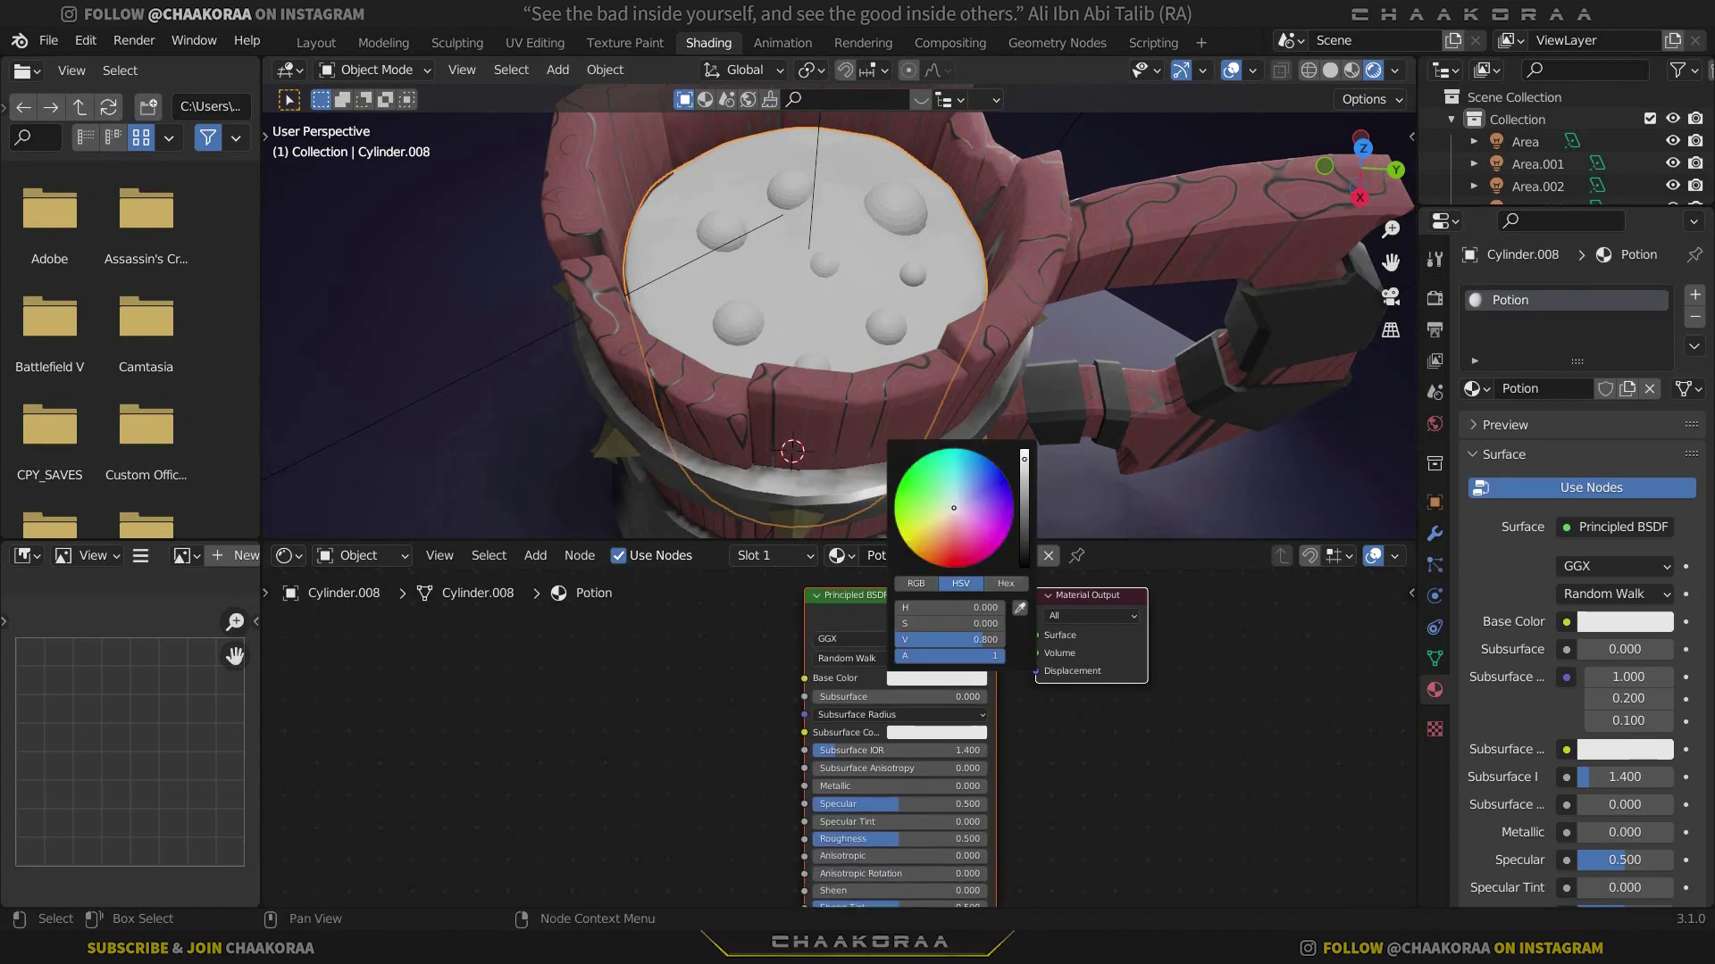
{"action": "left_click_drag", "start_coordinate": [954, 508], "coordinate": [916, 494]}
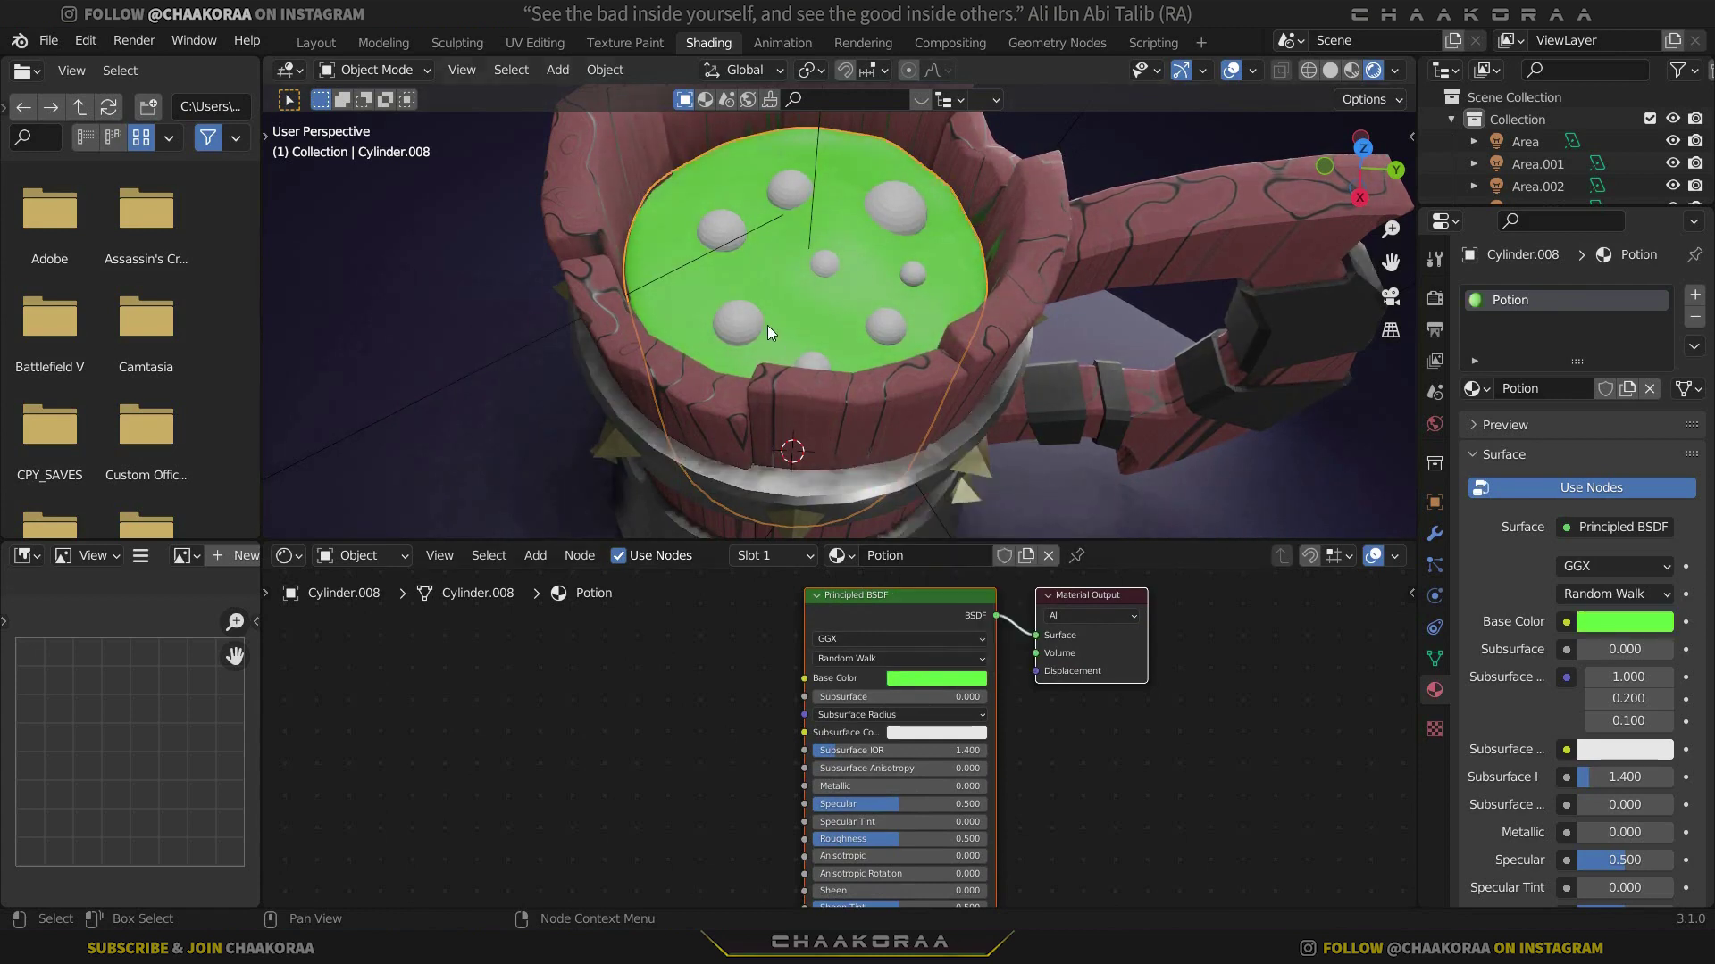
{"action": "scroll", "coordinate": [1036, 764], "scroll_direction": "up", "scroll_amount": 5}
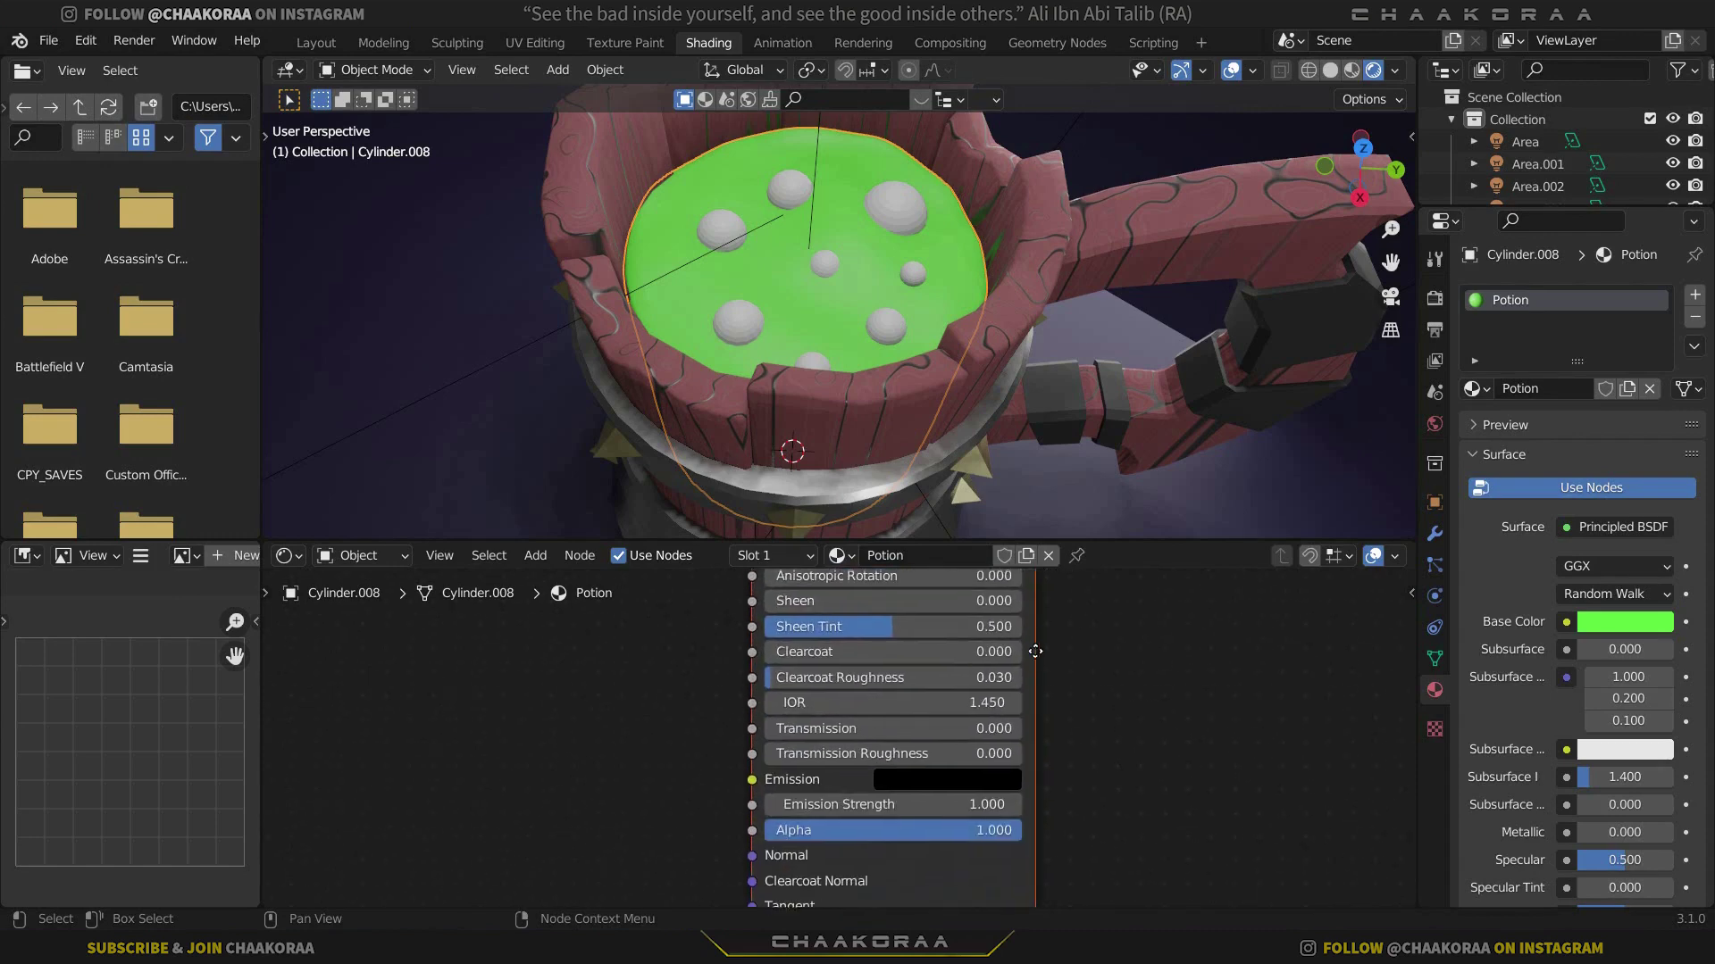
{"action": "left_click_drag", "start_coordinate": [812, 728], "coordinate": [973, 728]}
{"action": "scroll", "coordinate": [1514, 574], "scroll_direction": "down", "scroll_amount": 10}
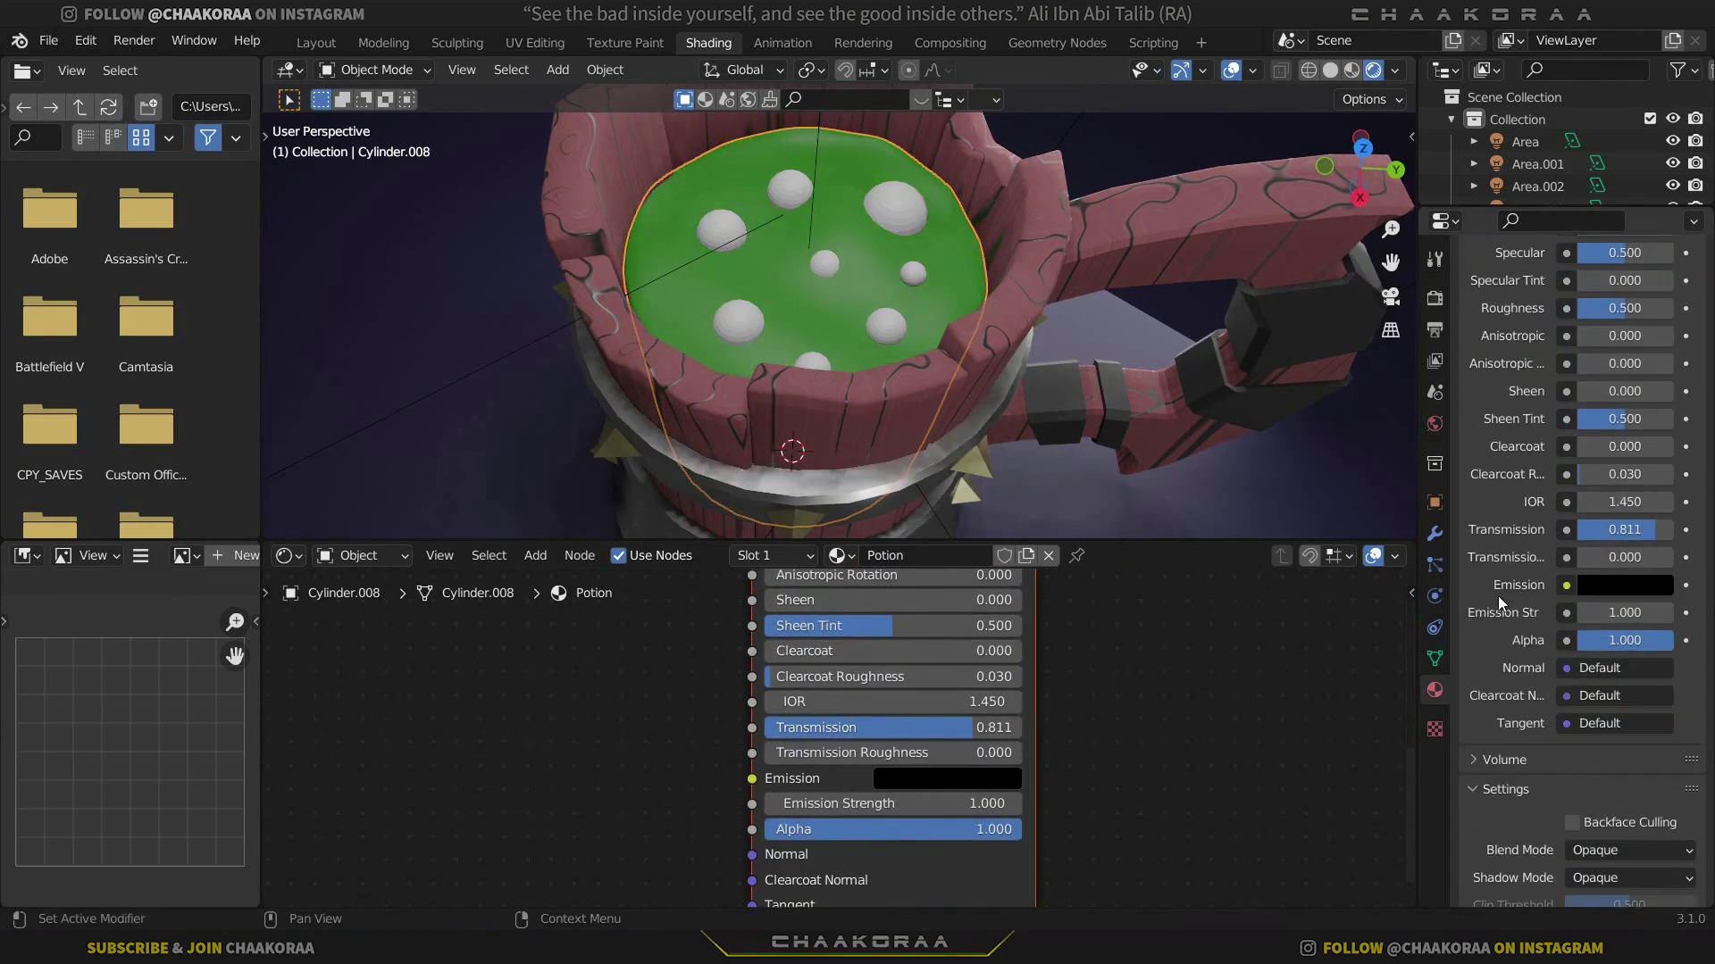
Enable Screen Space Refraction for the Potion material and set its Roughness to 0
{"action": "scroll", "coordinate": [1565, 700], "scroll_direction": "down", "scroll_amount": 6}
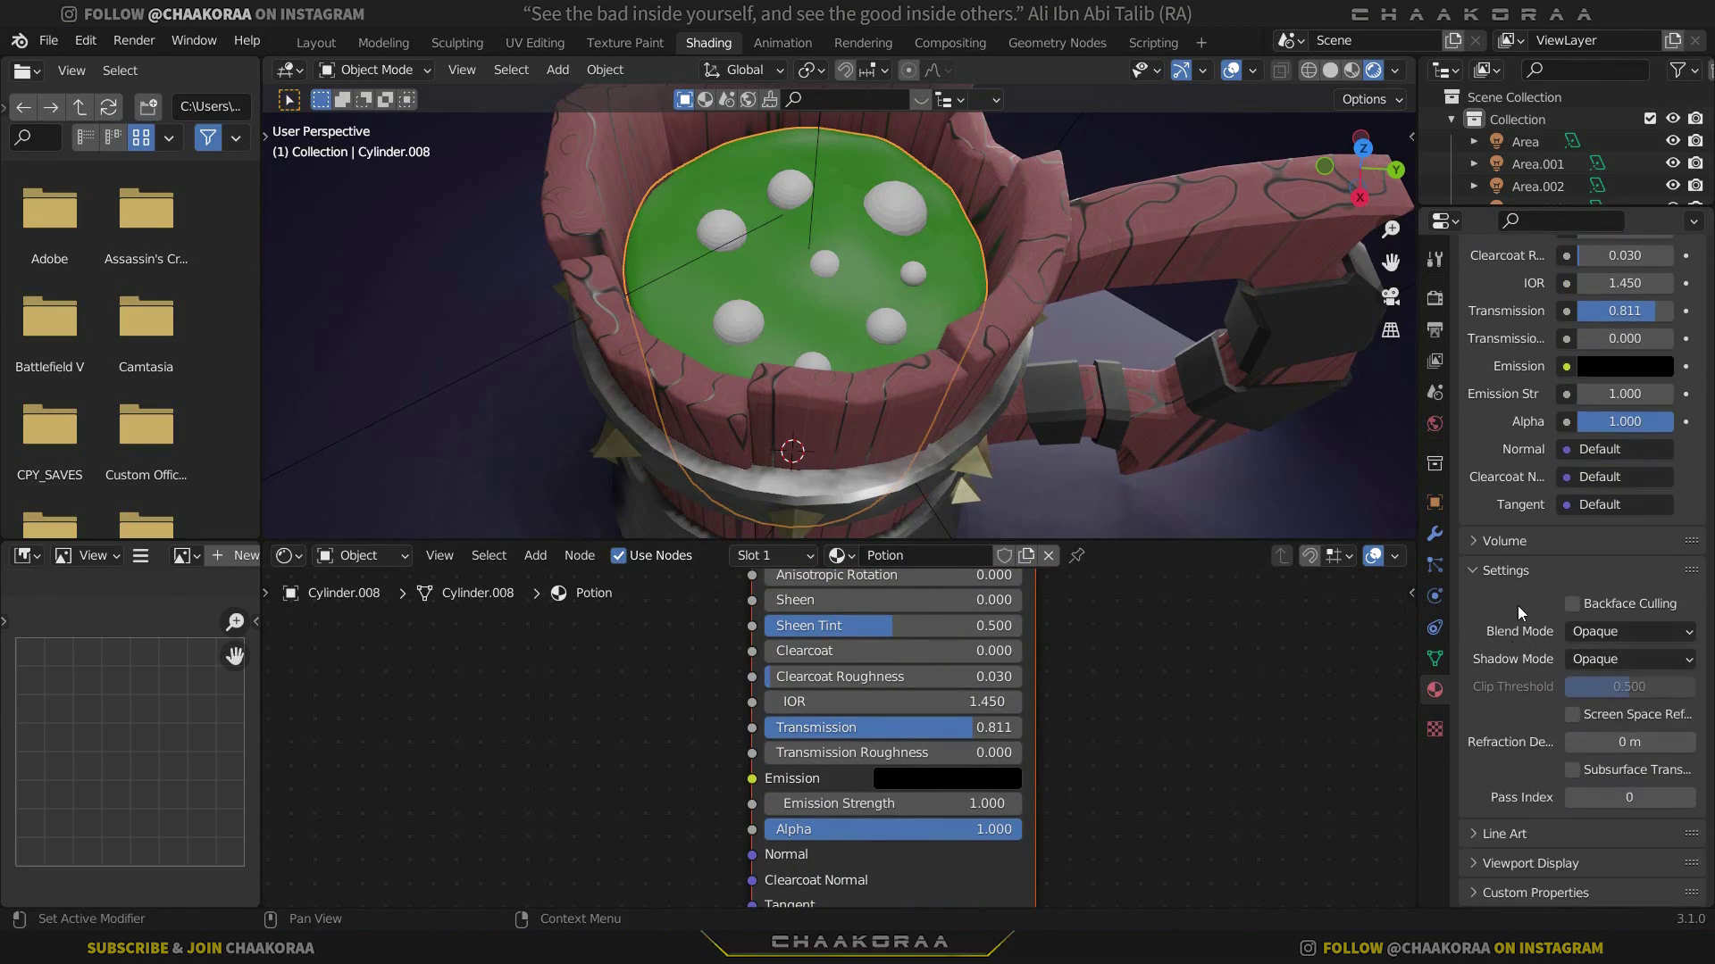
{"action": "left_click", "coordinate": [1571, 714]}
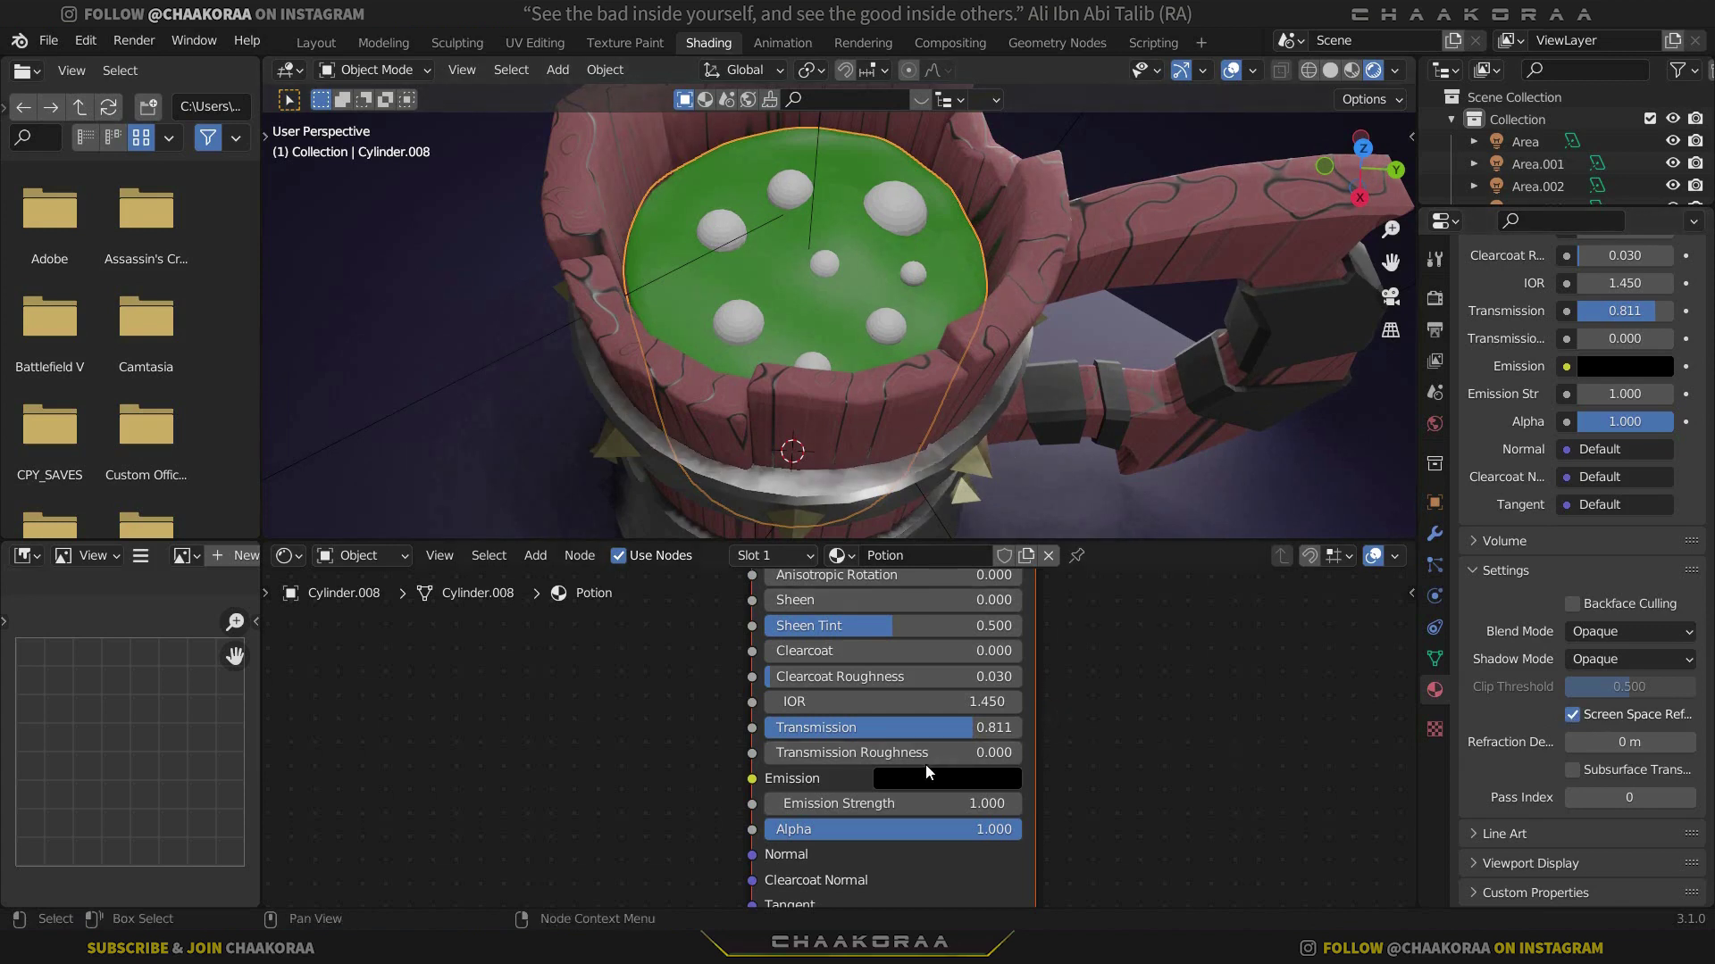
{"action": "scroll", "coordinate": [950, 643], "scroll_direction": "up", "scroll_amount": 5}
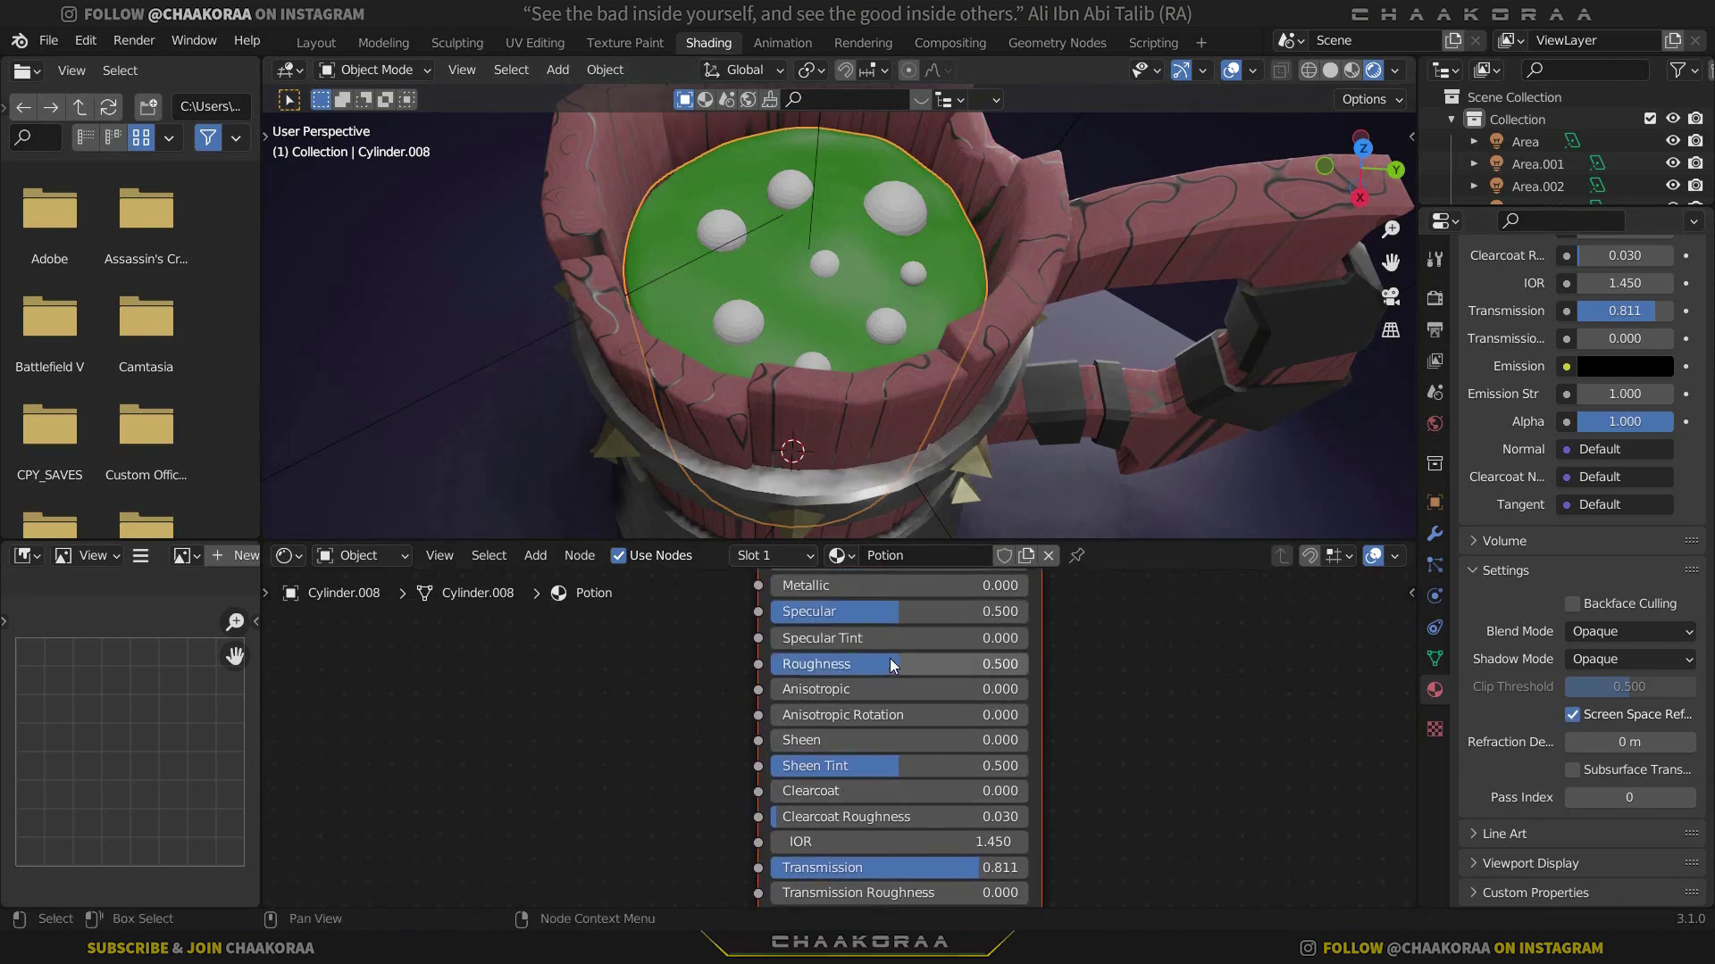
{"action": "left_click_drag", "start_coordinate": [891, 665], "coordinate": [759, 665]}
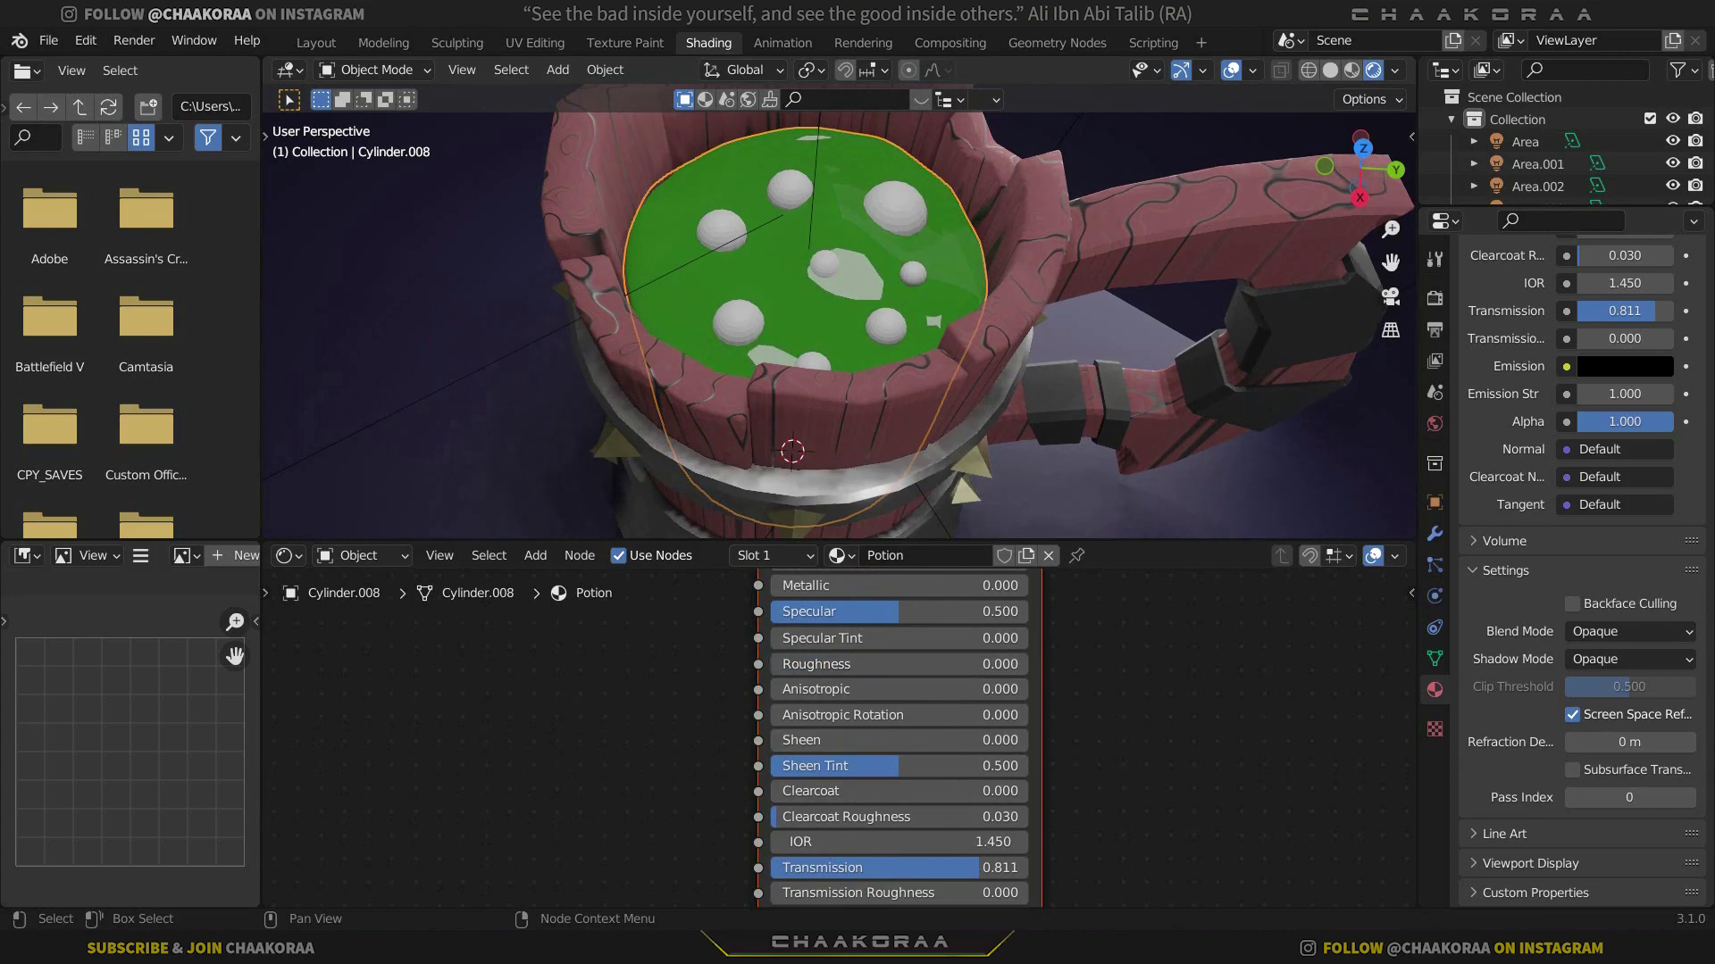
Set the Potion material's Emission color to yellowish green with hue 0.236, saturation 0.848 and value 0.152
{"action": "middle_click_drag", "start_coordinate": [1113, 774], "coordinate": [1110, 693]}
{"action": "scroll", "coordinate": [1072, 750], "scroll_direction": "up", "scroll_amount": 1}
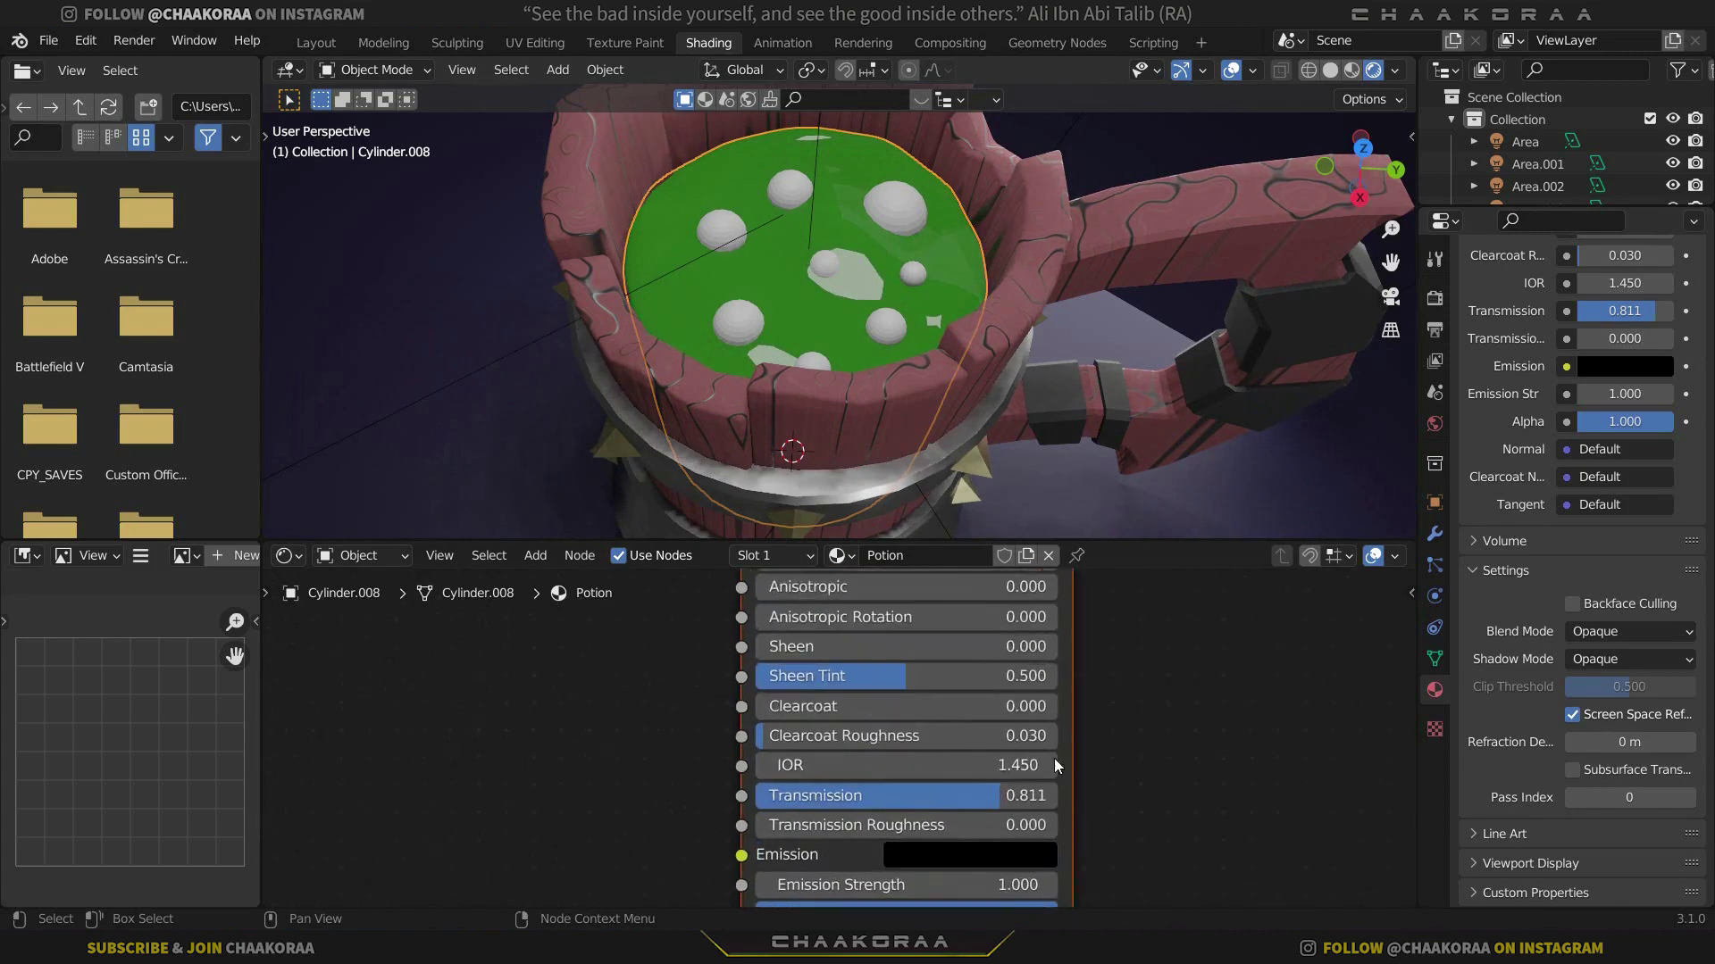
{"action": "middle_click_drag", "start_coordinate": [1057, 765], "coordinate": [1057, 671]}
{"action": "left_click", "coordinate": [952, 764]}
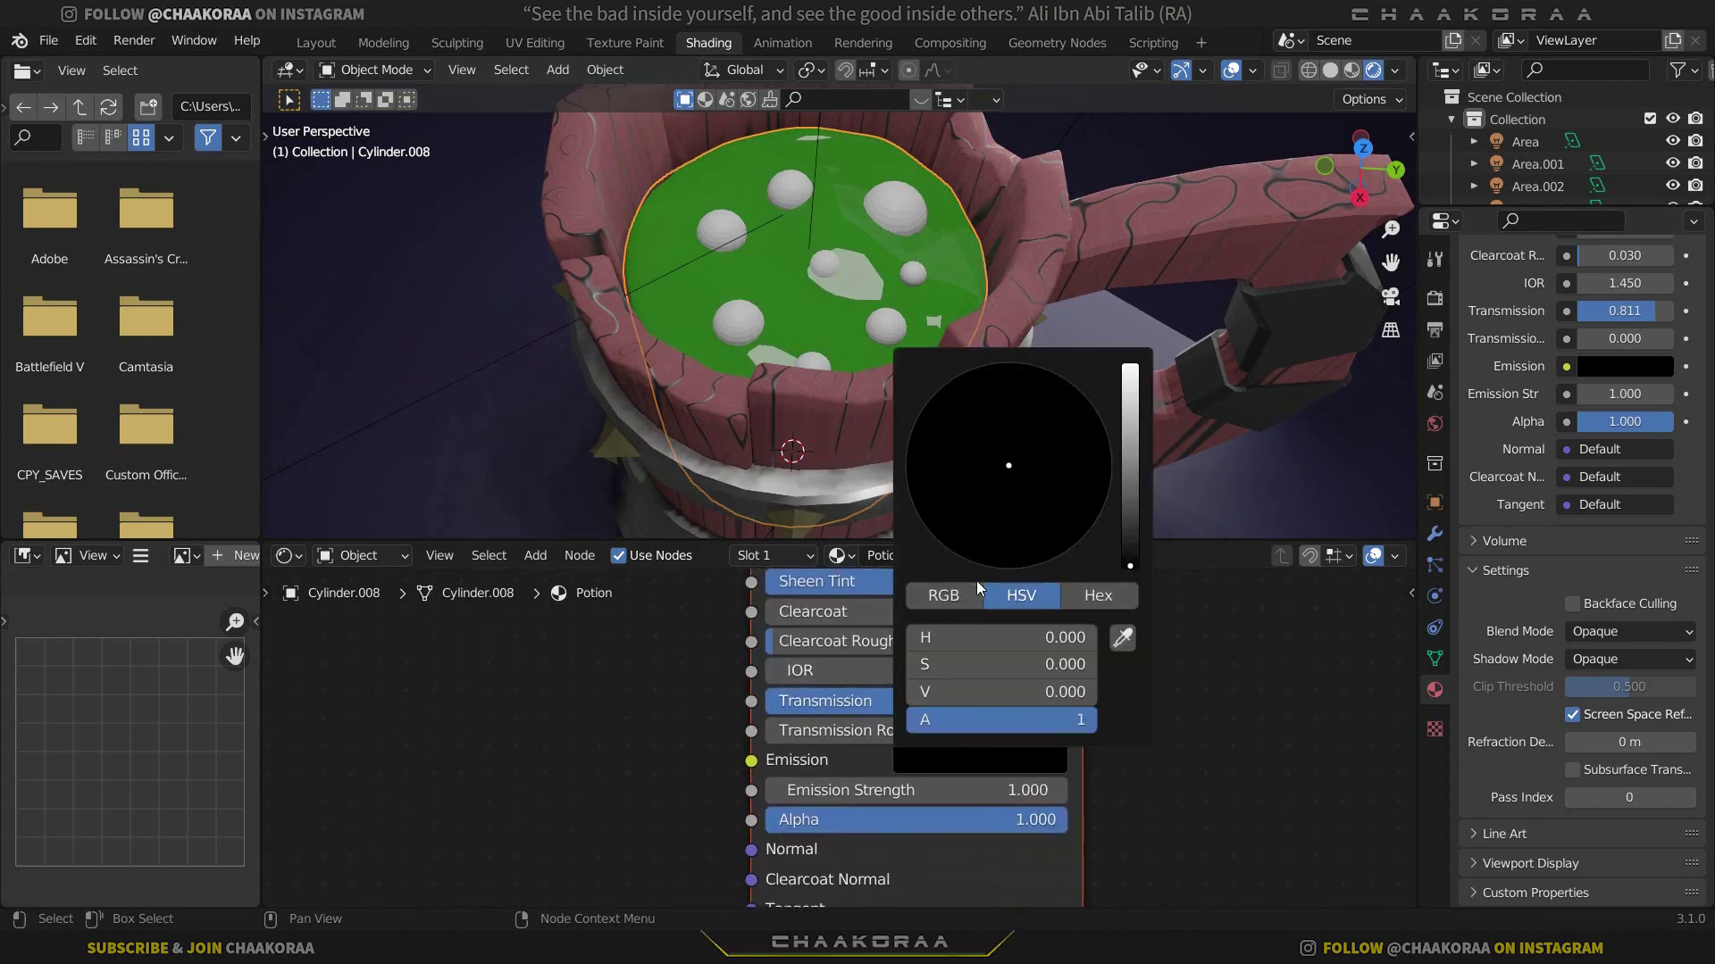
{"action": "left_click", "coordinate": [960, 495]}
{"action": "left_click", "coordinate": [1130, 482]}
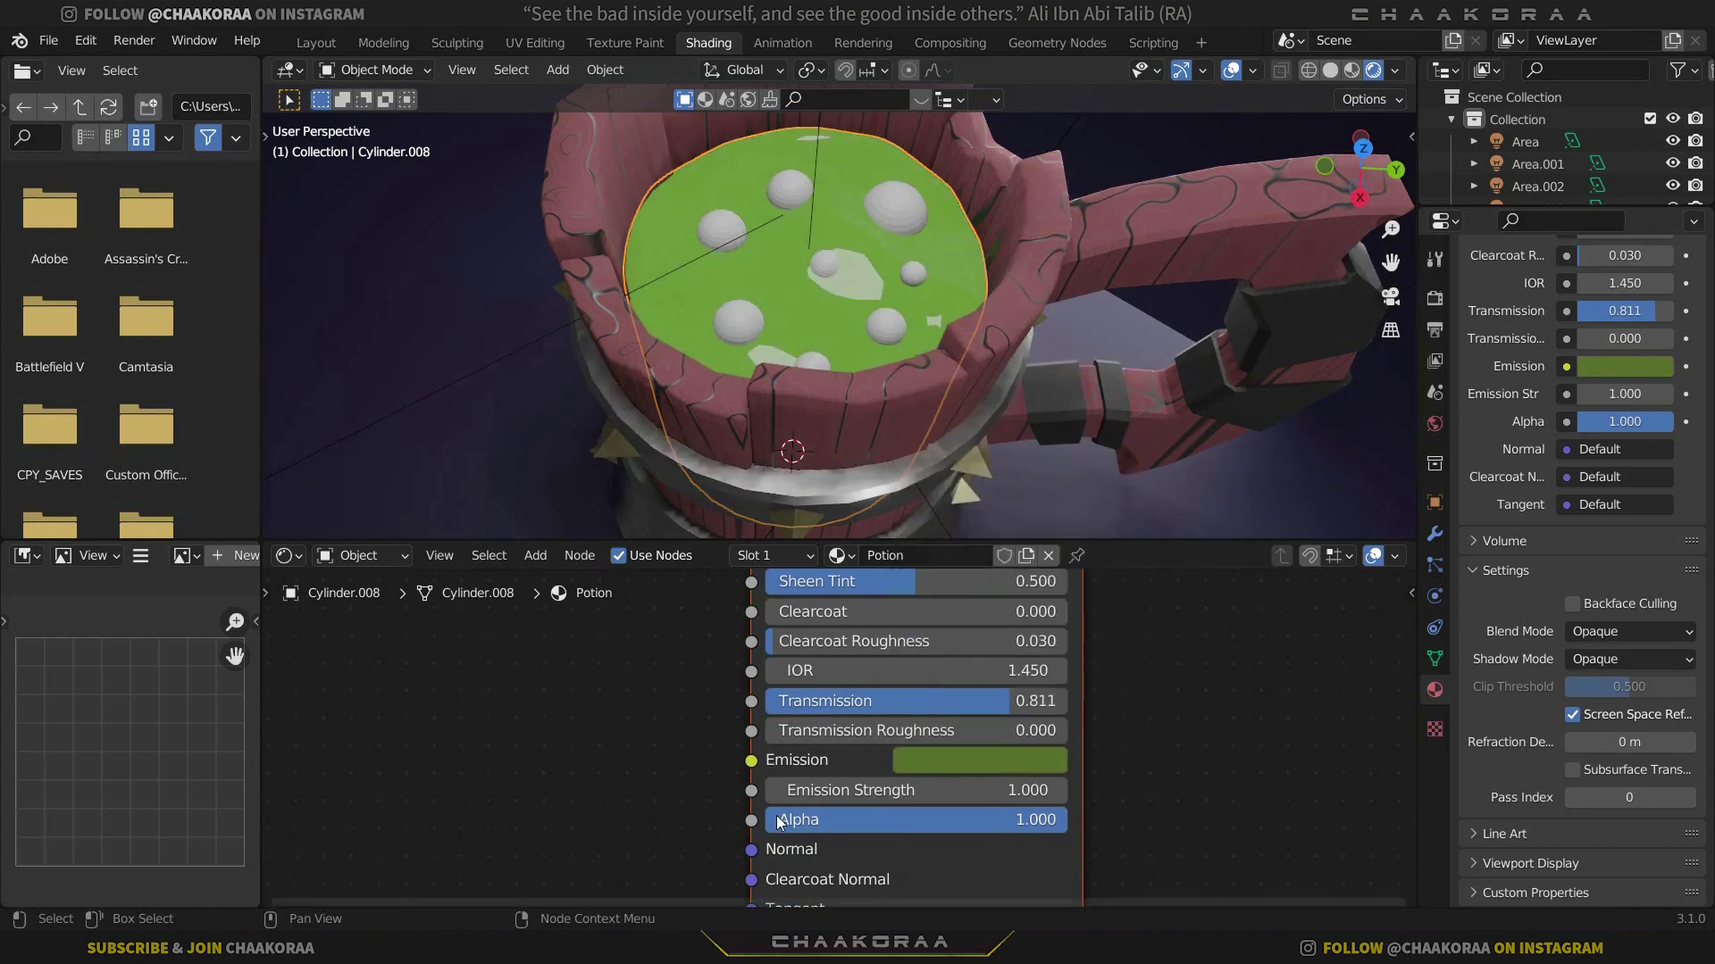
Try Emission Strengths of 2 and 10 on the Potion material and settle on 2
{"action": "left_click", "coordinate": [906, 789]}
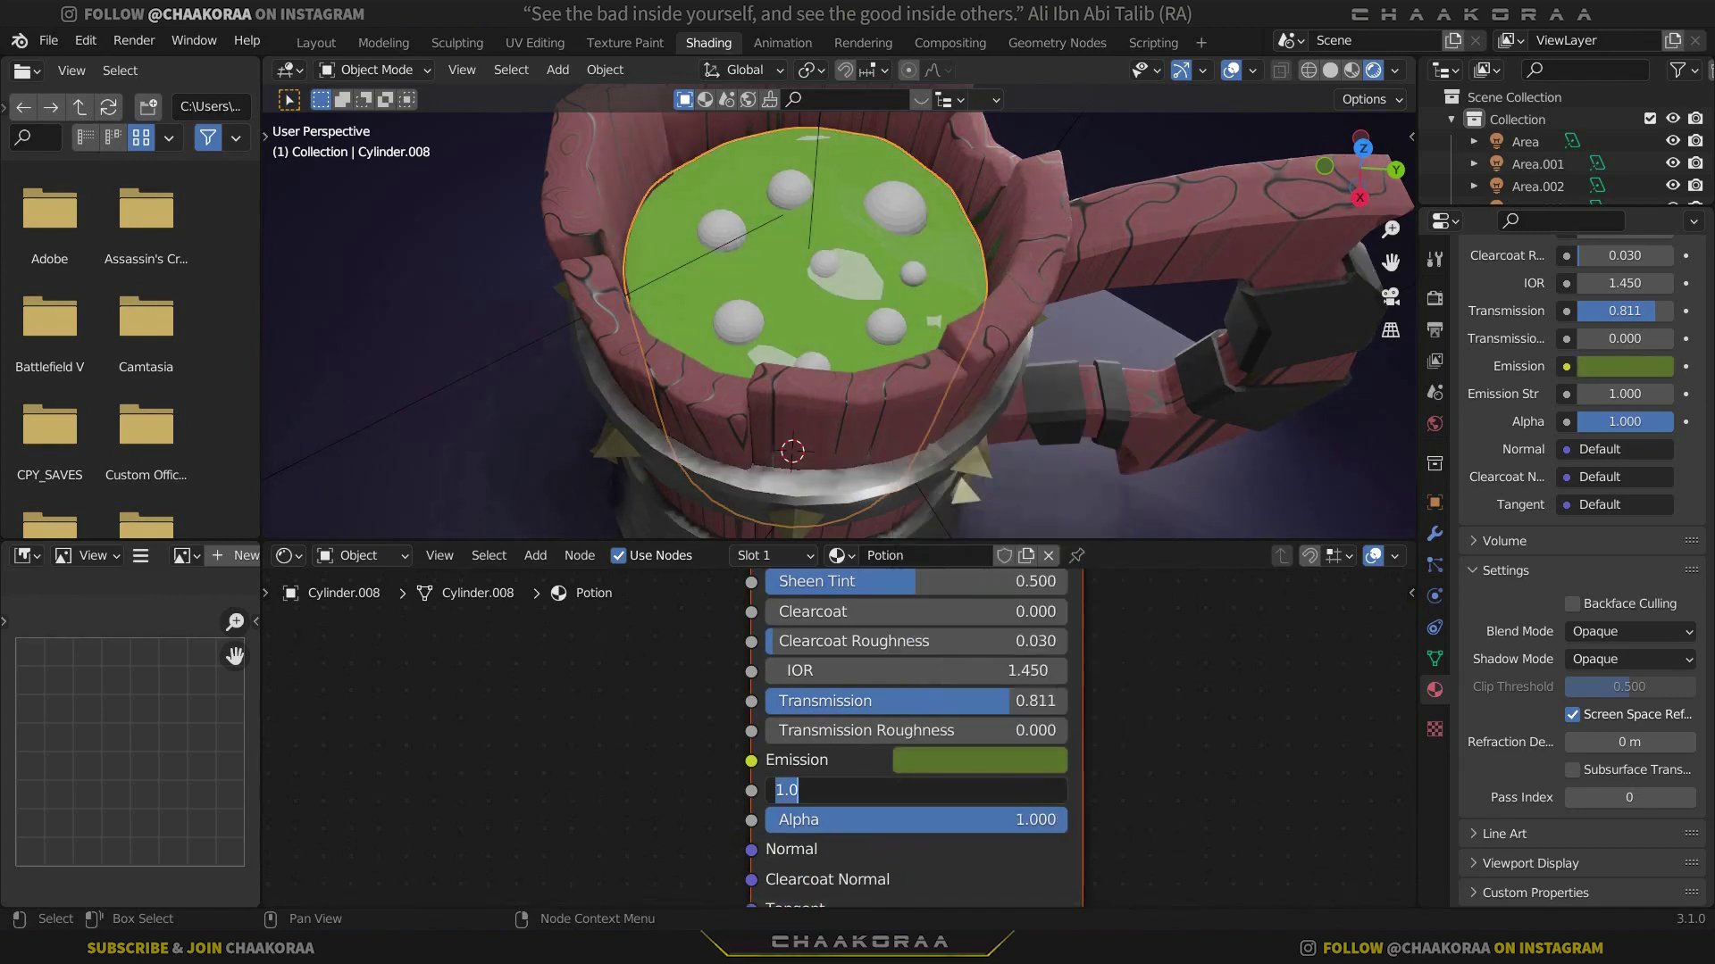
{"action": "type", "text": "2"}
{"action": "key", "text": "Return"}
{"action": "key", "text": "Return"}
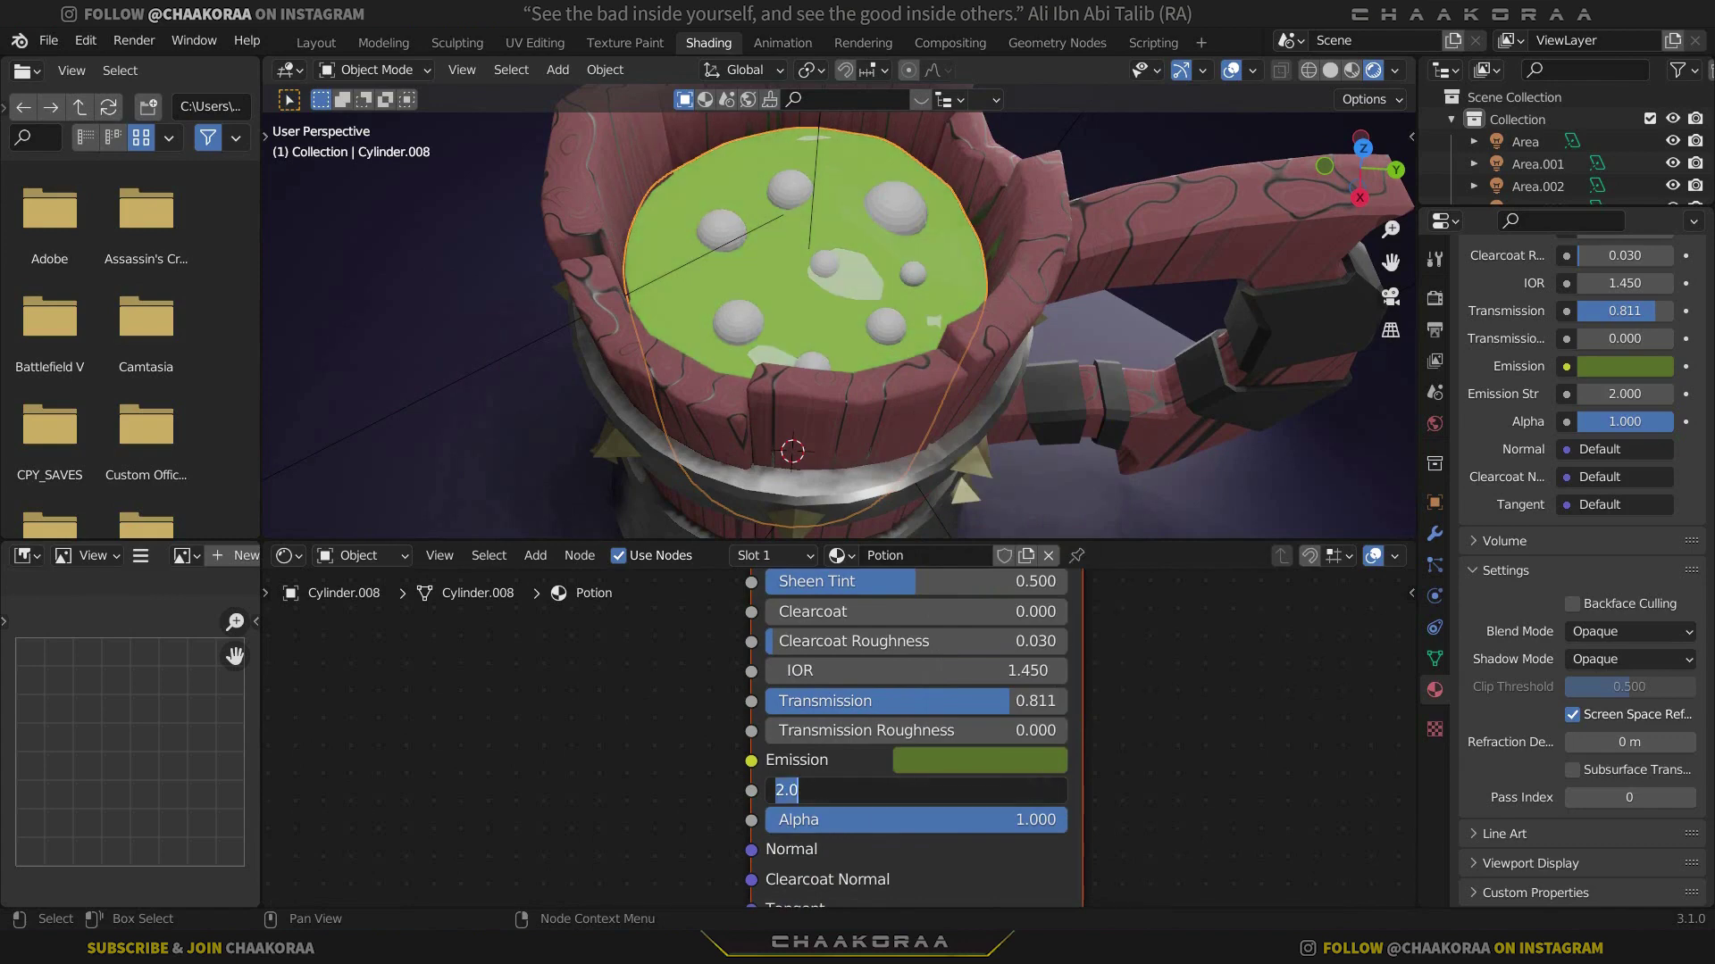
{"action": "type", "text": "10"}
{"action": "key", "text": "Return"}
{"action": "key", "text": "Return"}
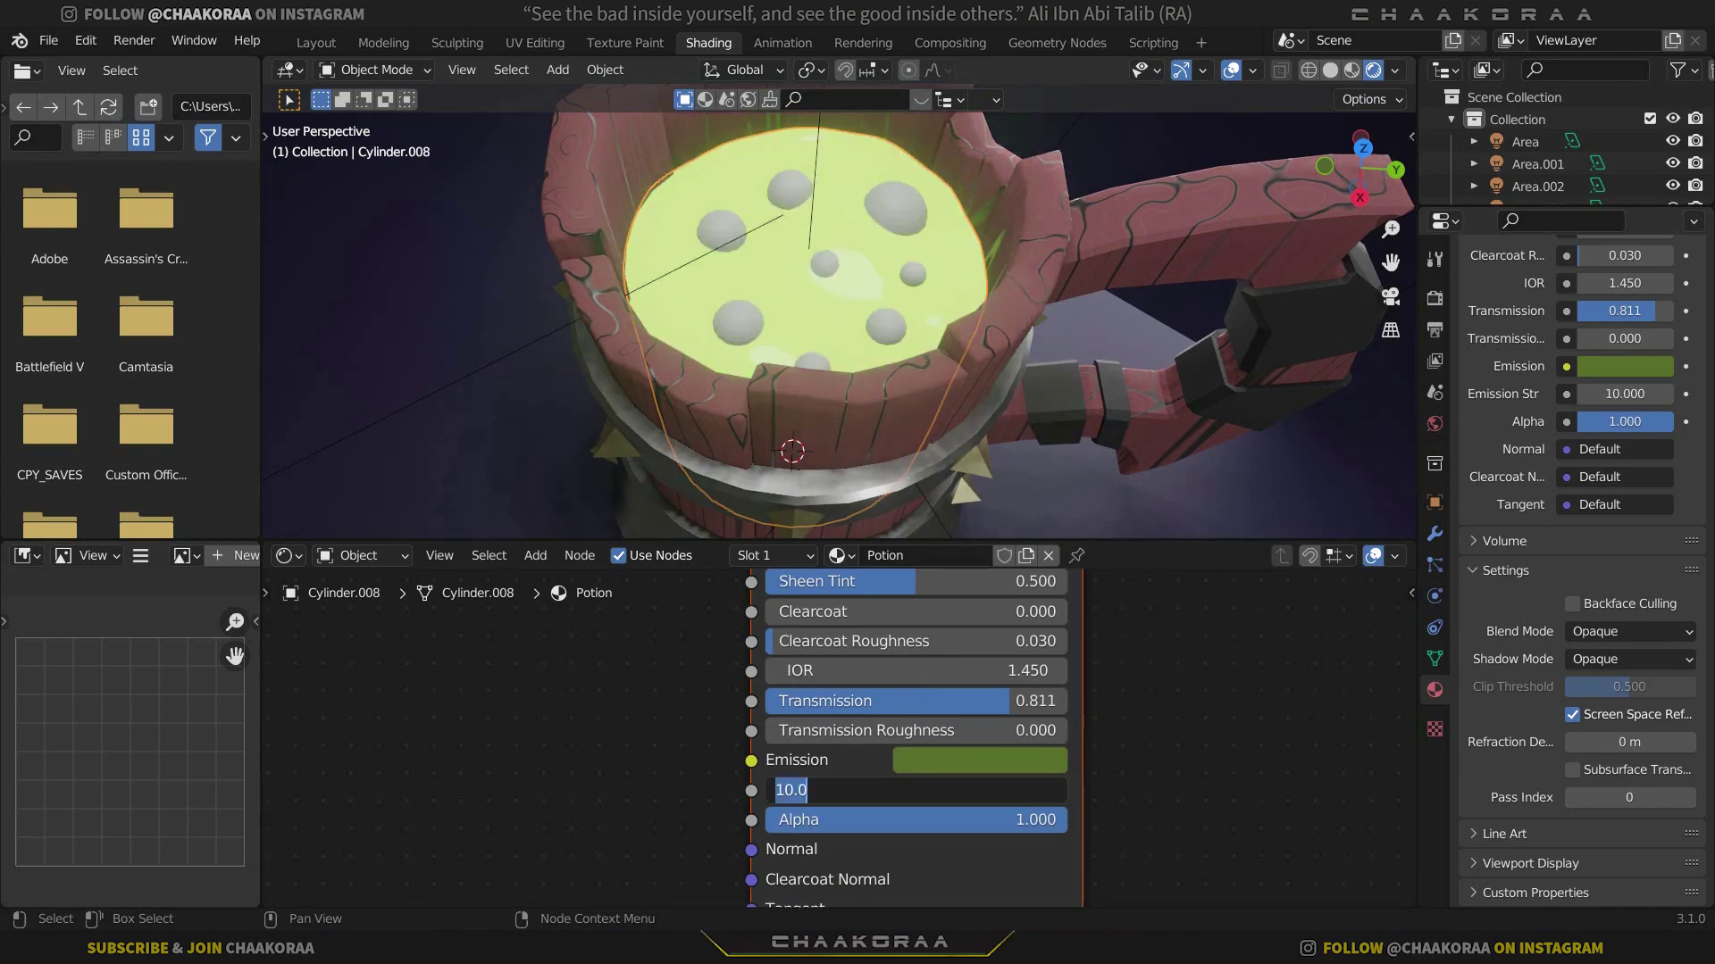
{"action": "type", "text": "2"}
{"action": "key", "text": "Return"}
Darken the Potion's Emission color to a value of about 0.100 and shift it to a more saturated green
{"action": "left_click", "coordinate": [971, 758]}
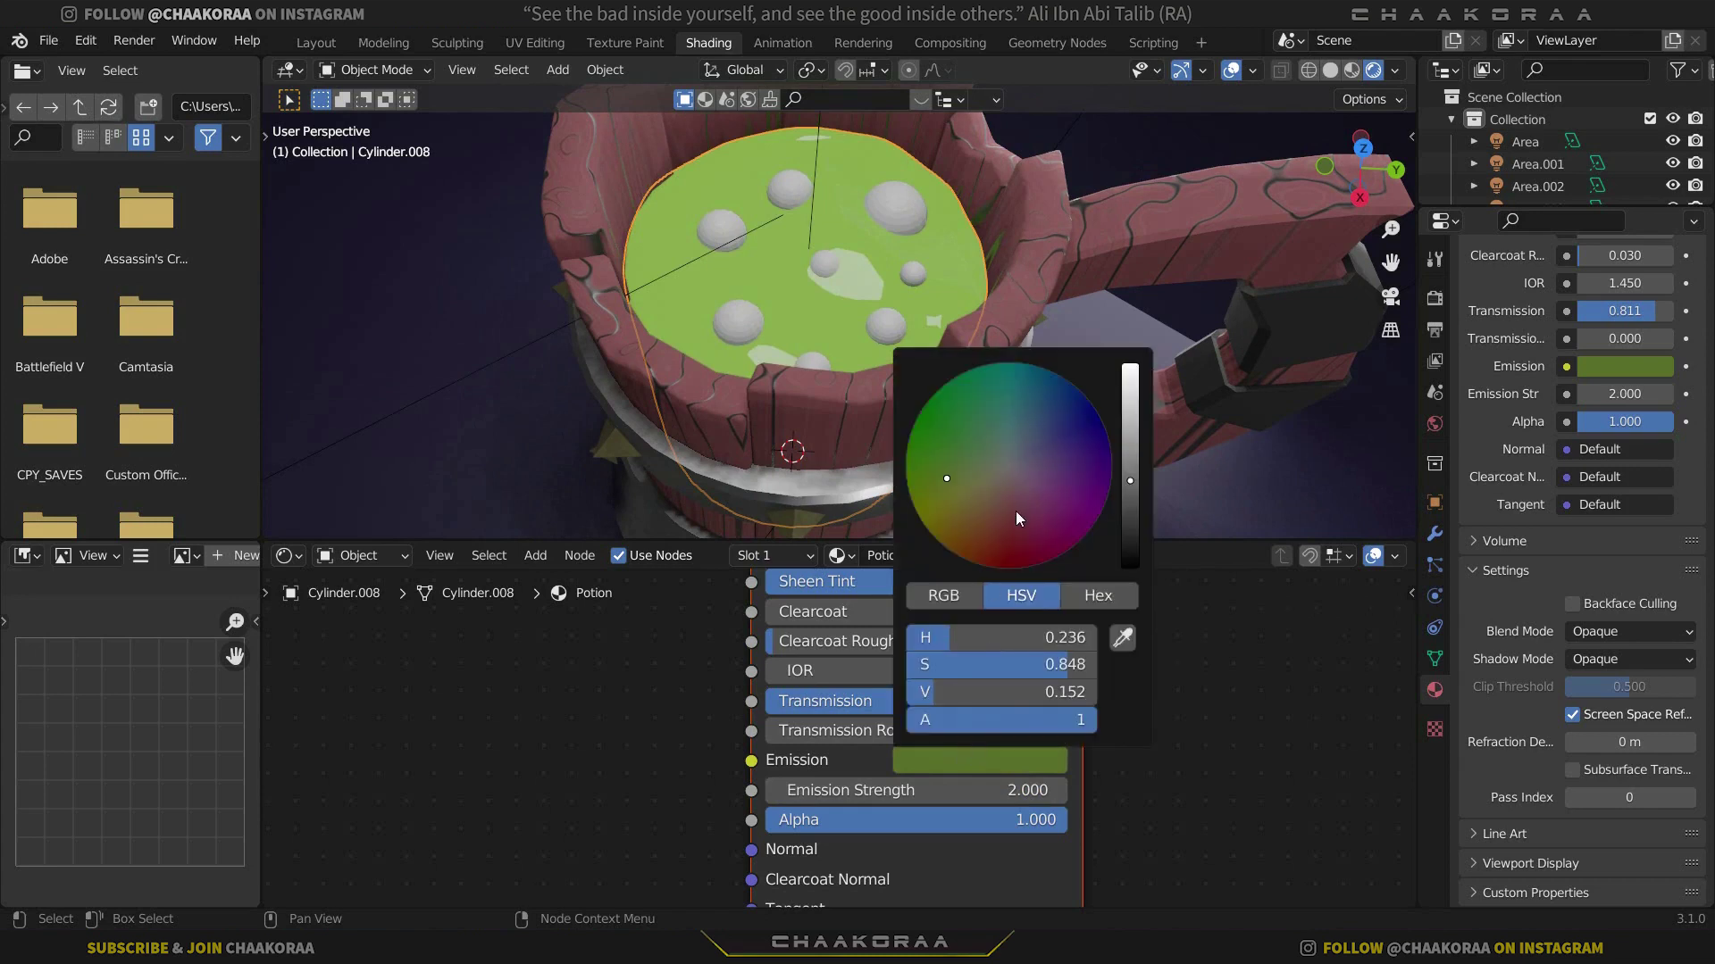
{"action": "left_click_drag", "start_coordinate": [1130, 480], "coordinate": [1129, 497]}
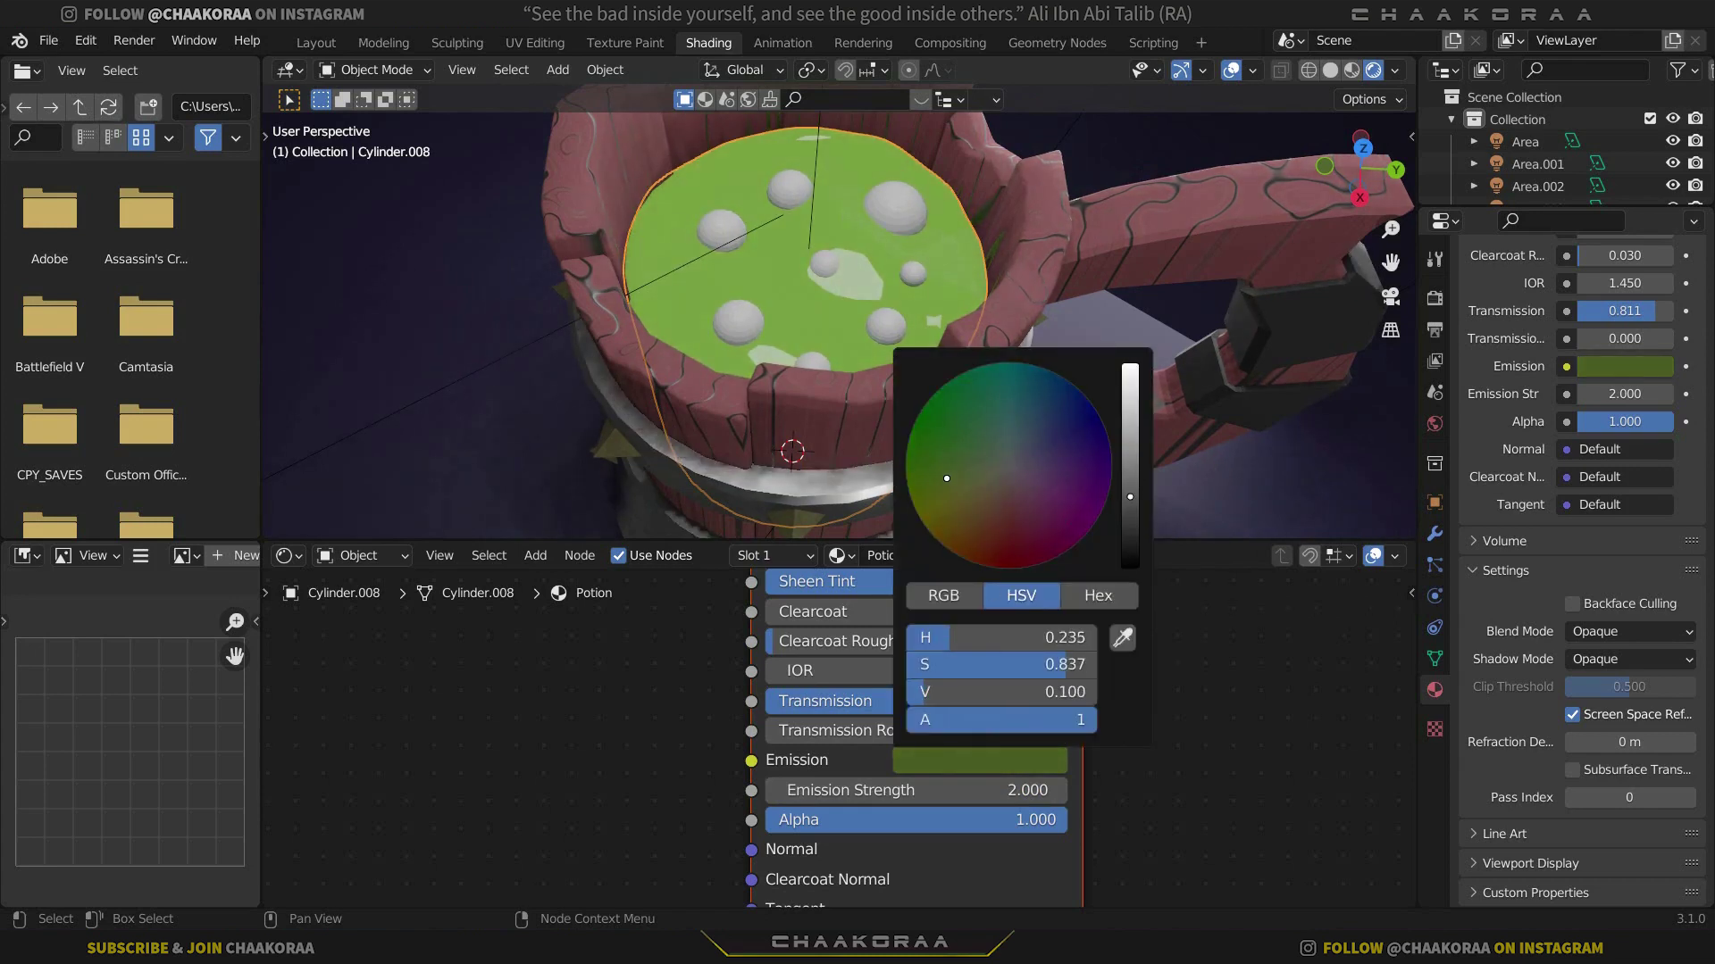
{"action": "left_click_drag", "start_coordinate": [963, 459], "coordinate": [926, 471]}
Select the largest bubble sphere on the potion's surface and create a new material for it
{"action": "mouse_move", "coordinate": [886, 313]}
{"action": "middle_mouse_down"}
{"action": "mouse_move", "coordinate": [895, 281]}
{"action": "mouse_move", "coordinate": [866, 265]}
{"action": "mouse_move", "coordinate": [881, 321]}
{"action": "mouse_move", "coordinate": [858, 314]}
{"action": "middle_mouse_up"}
{"action": "left_click", "coordinate": [884, 314]}
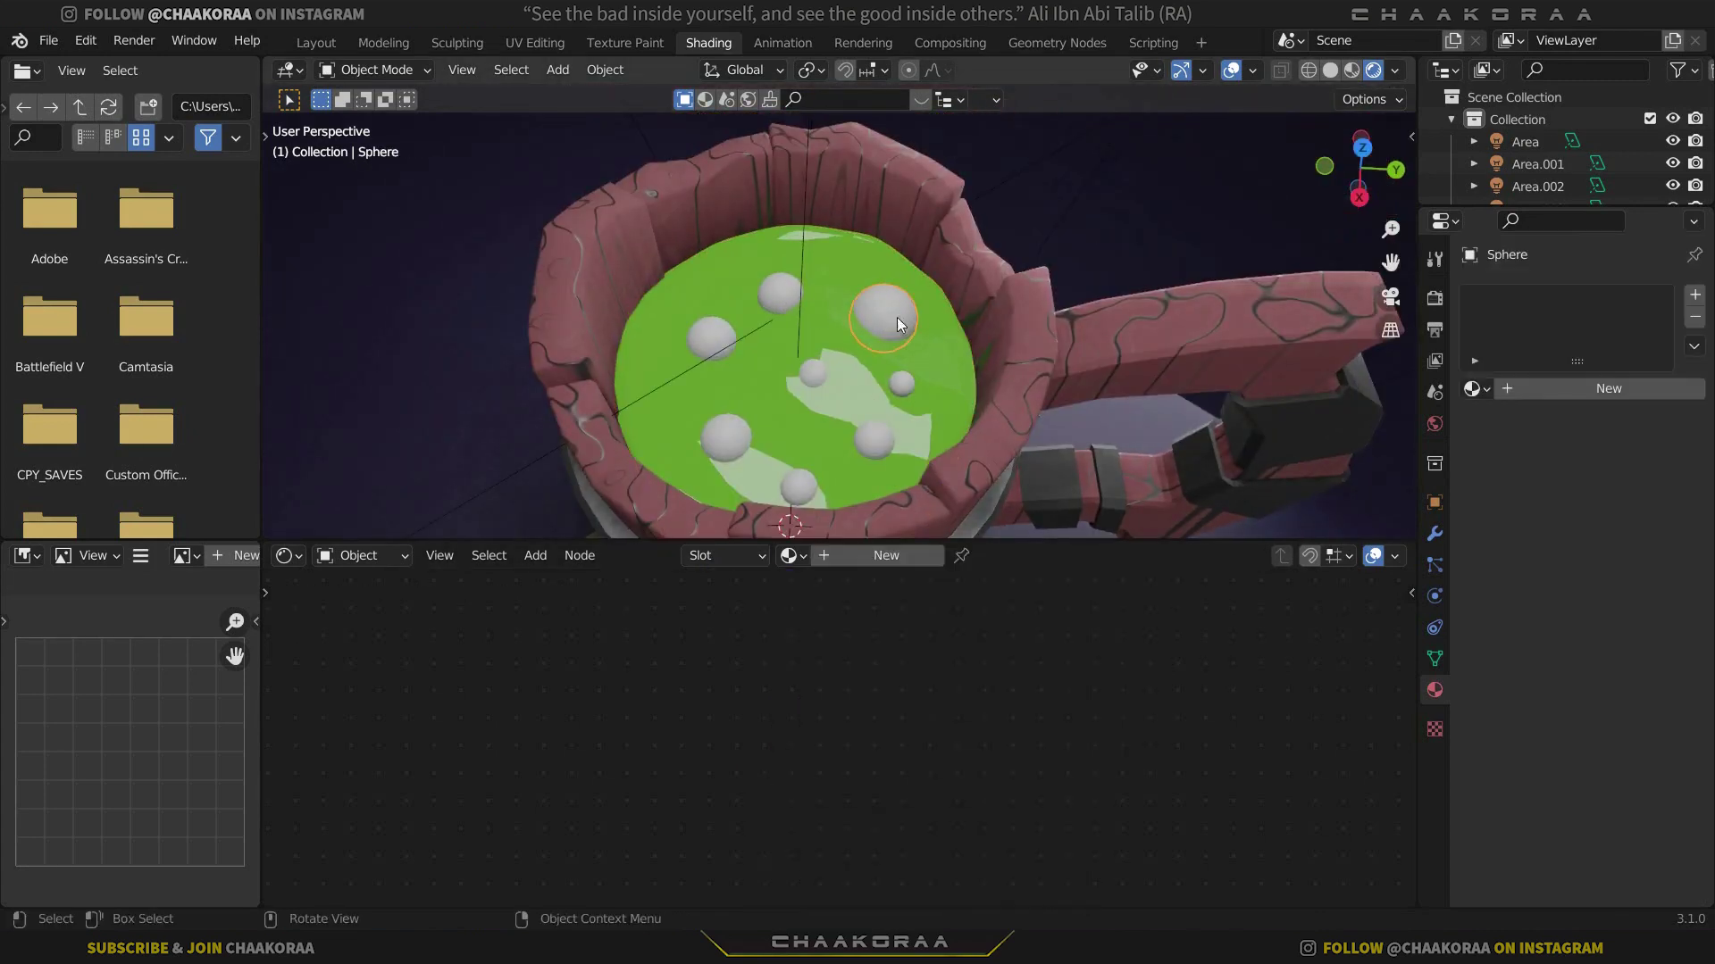
{"action": "left_click", "coordinate": [860, 554]}
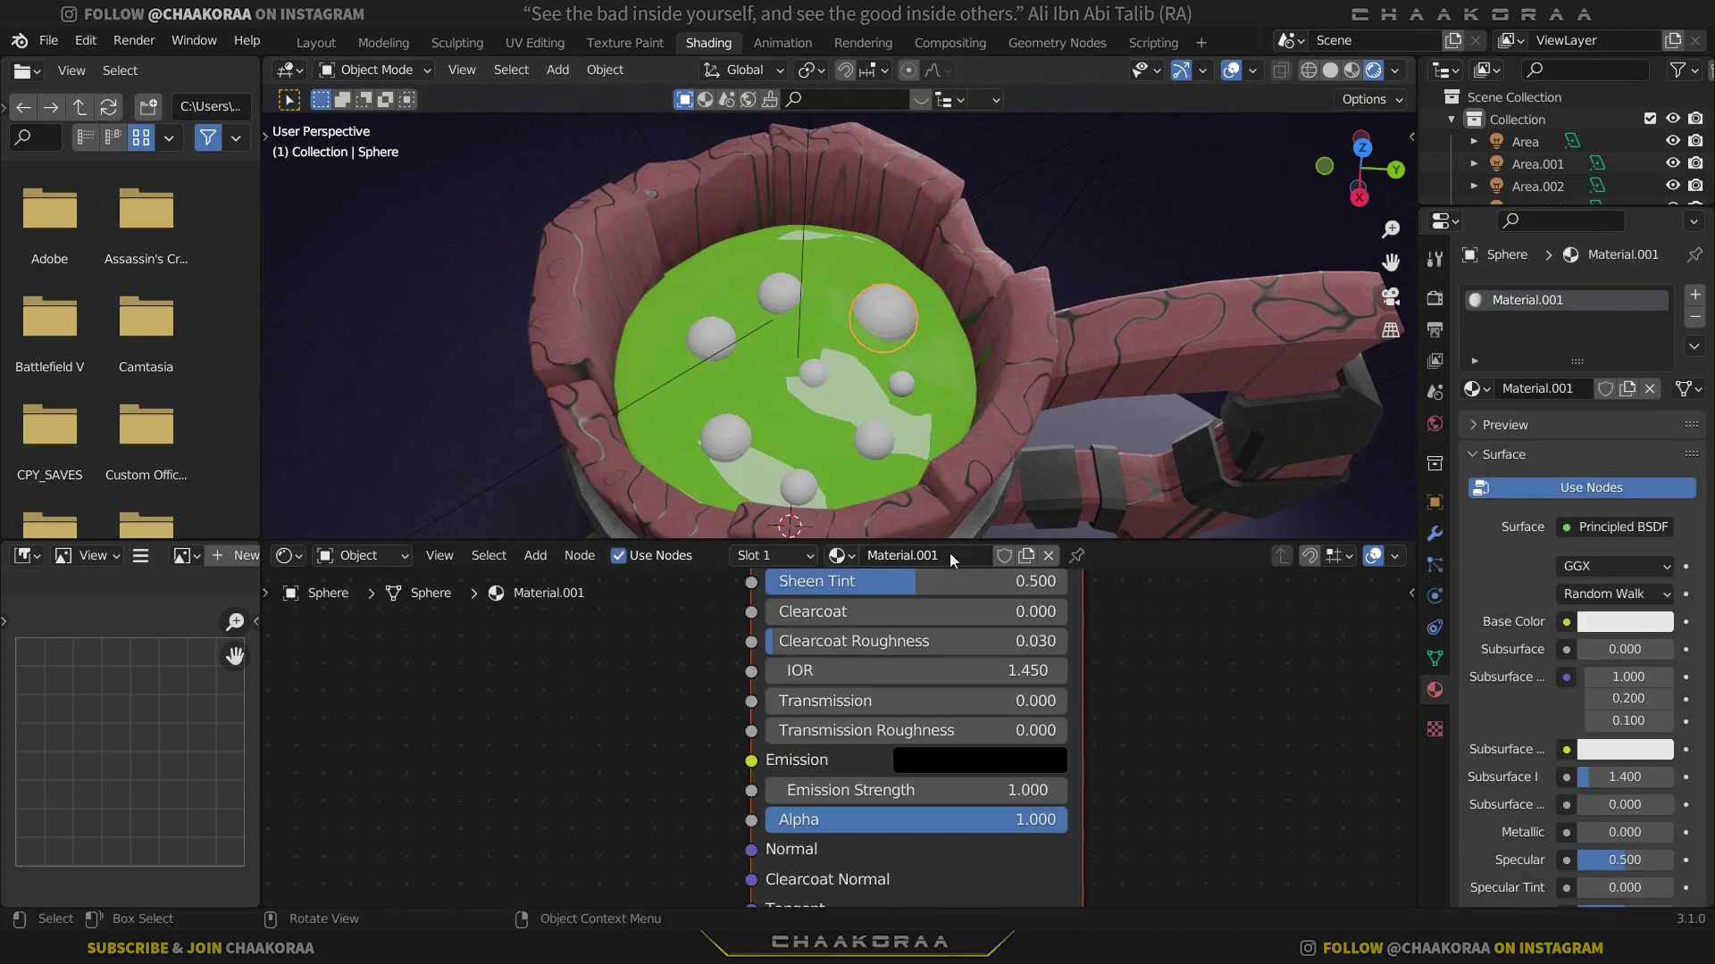
{"action": "scroll", "coordinate": [1022, 693], "scroll_direction": "down", "scroll_amount": 6}
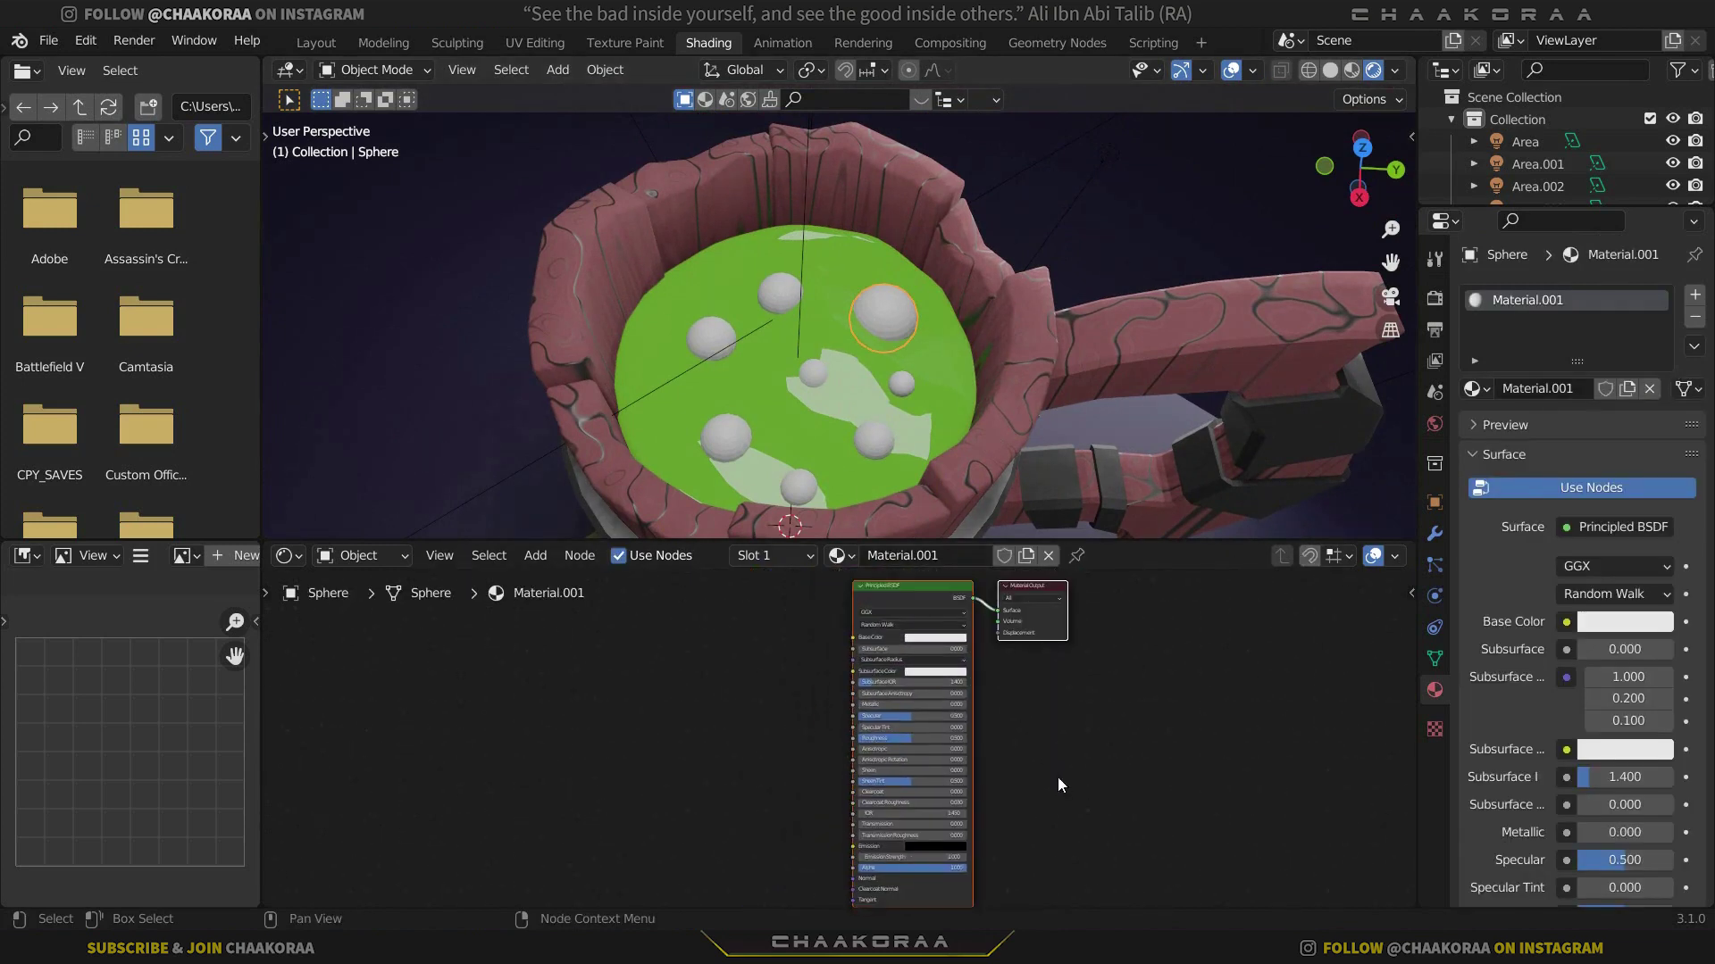
Replace the bubble material's Principled BSDF with an Emission shader connected to the Material Output's Surface
{"action": "left_click", "coordinate": [991, 703]}
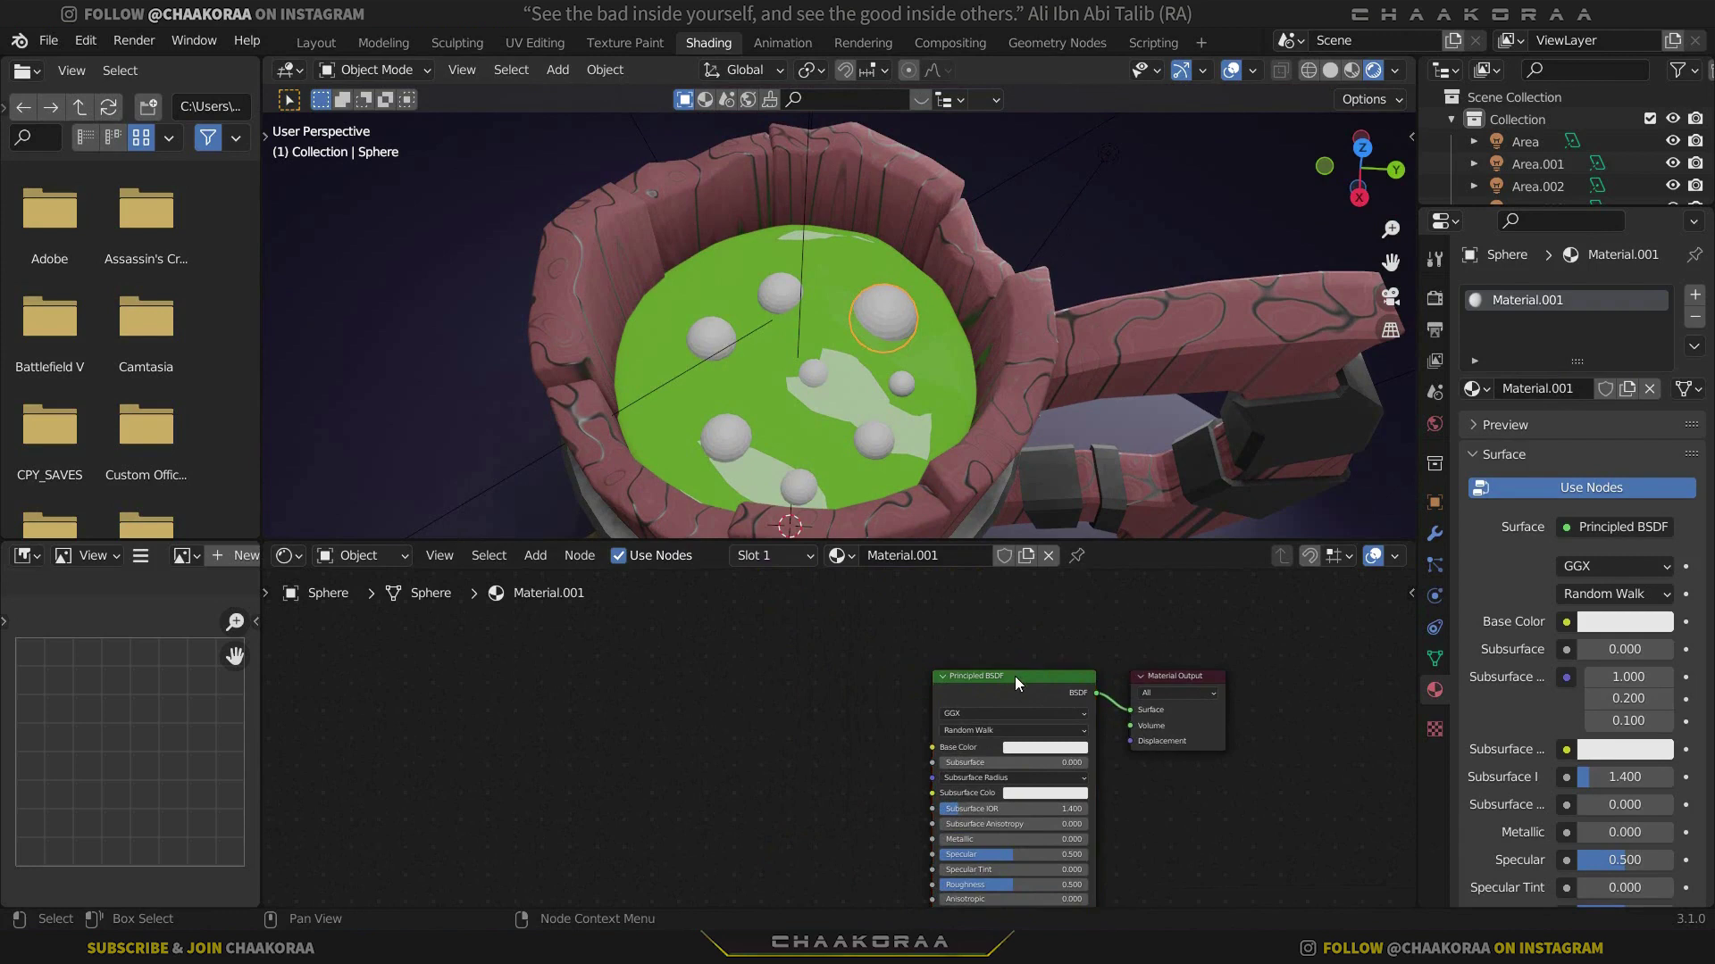
{"action": "key", "text": "x"}
{"action": "key", "text": "shift+a"}
{"action": "type", "text": "emi"}
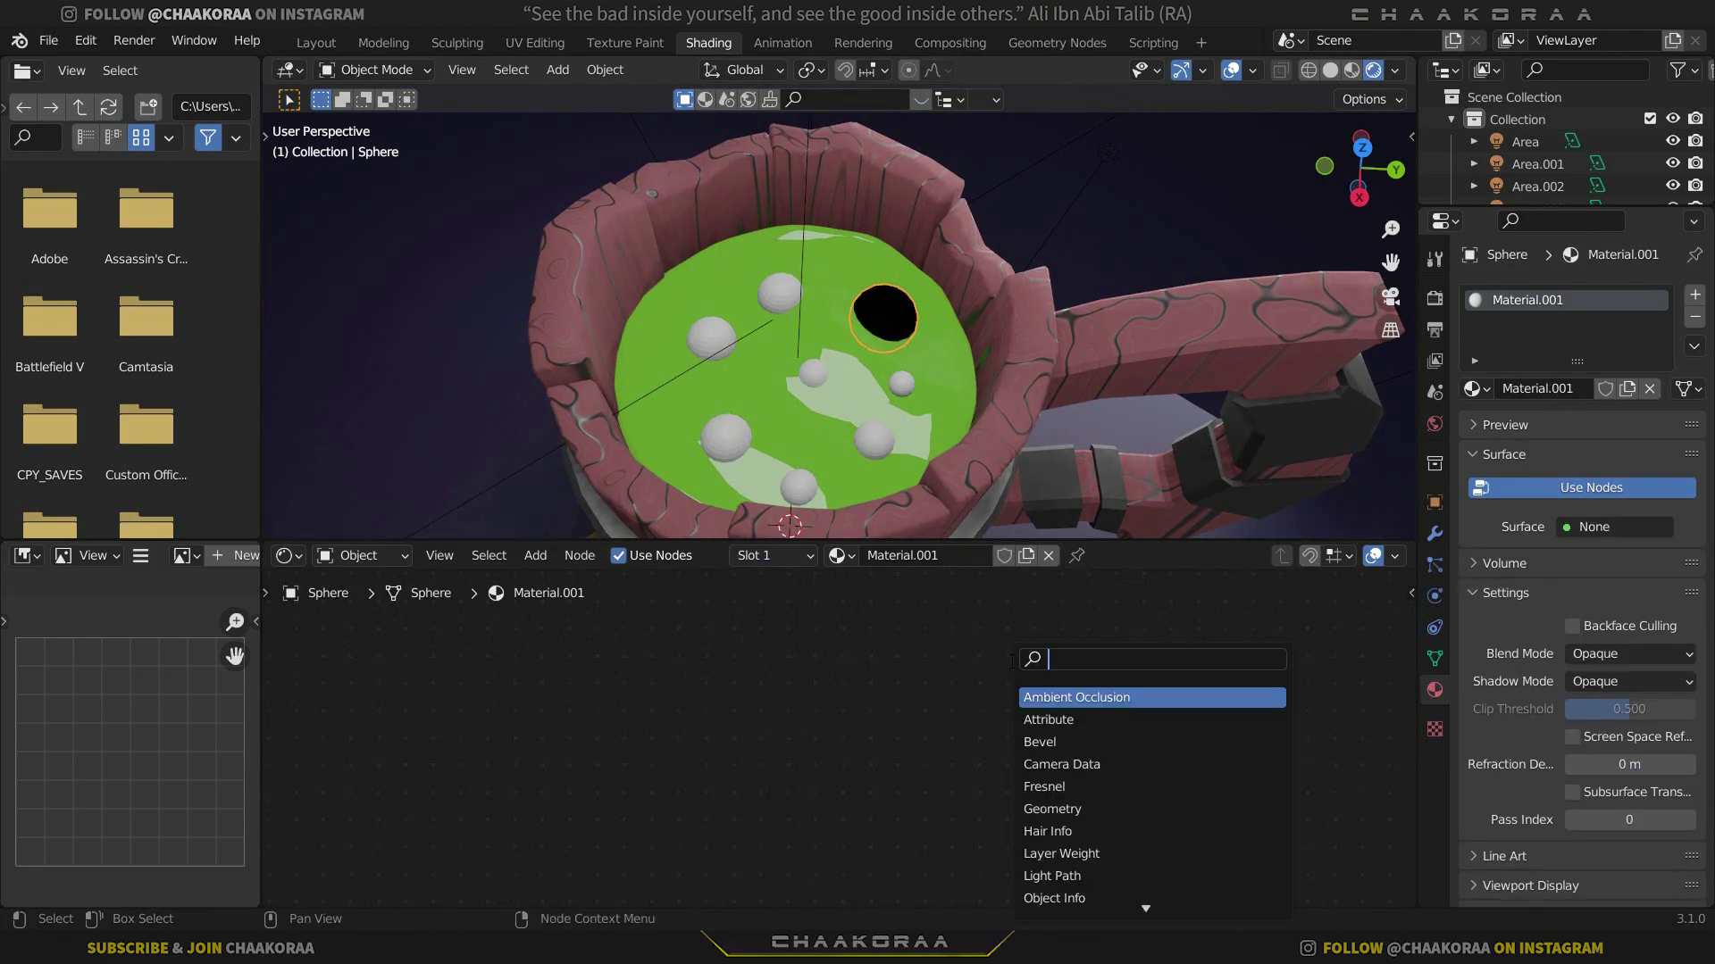
{"action": "key", "text": "Return"}
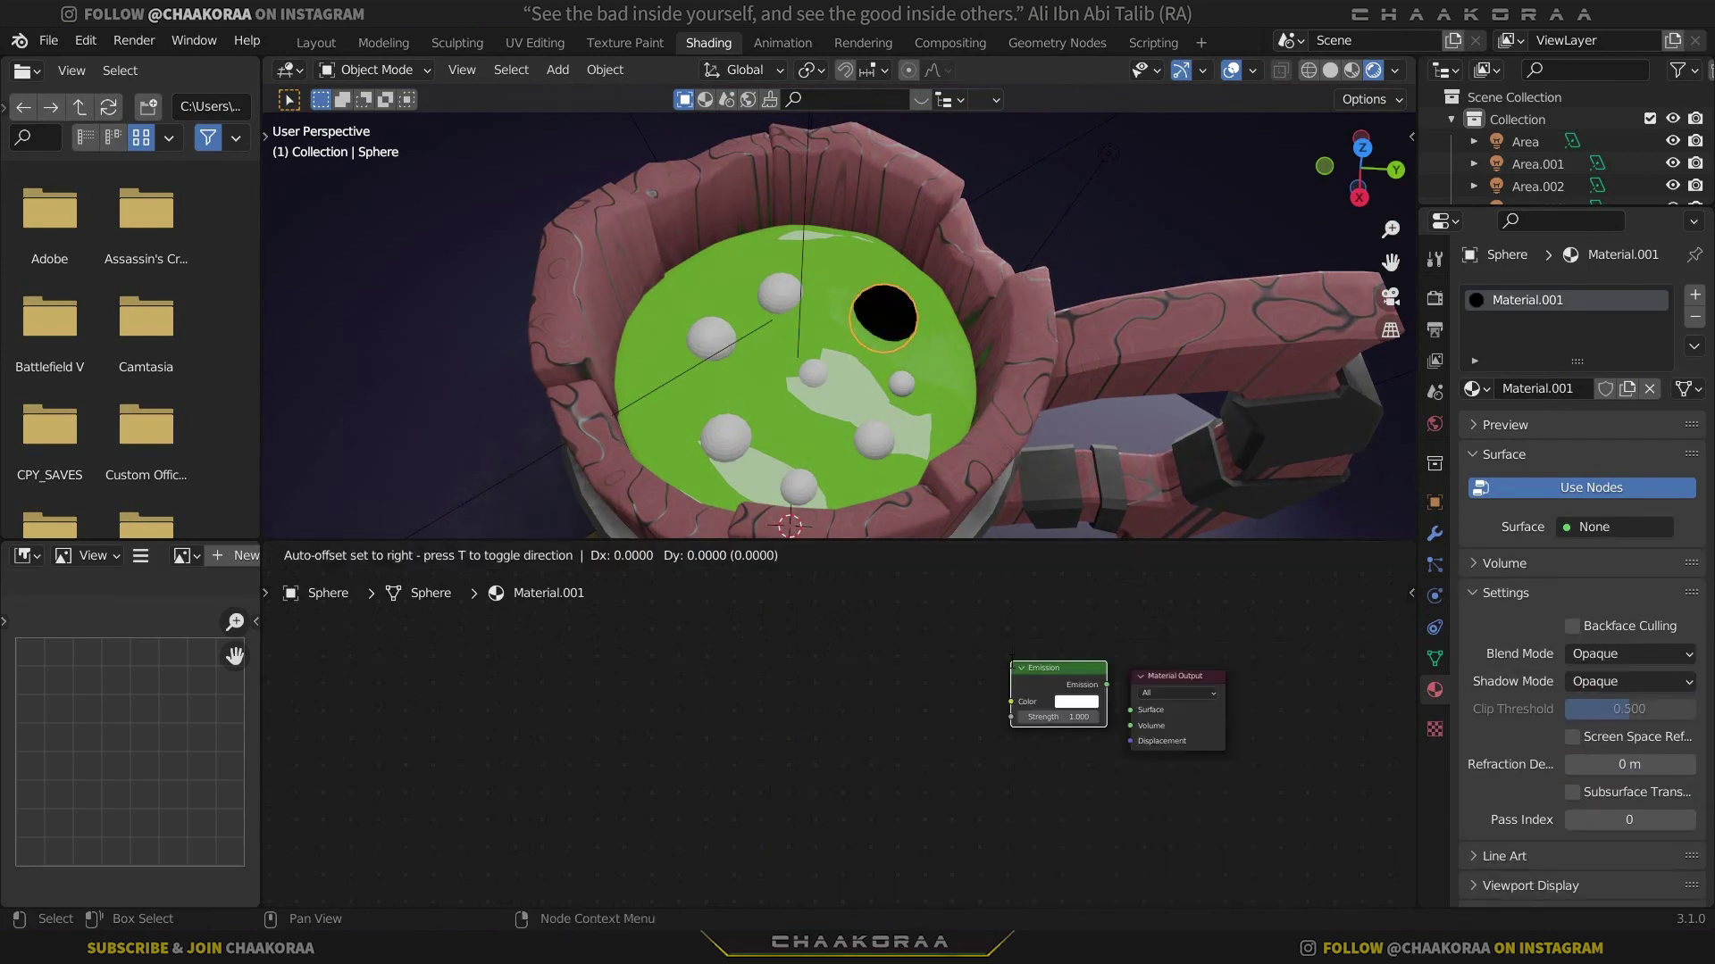
{"action": "left_click", "coordinate": [1053, 696]}
{"action": "middle_click_drag", "start_coordinate": [1052, 693], "coordinate": [743, 723]}
{"action": "scroll", "coordinate": [869, 701], "scroll_direction": "up", "scroll_amount": 5}
{"action": "left_click_drag", "start_coordinate": [756, 691], "coordinate": [895, 726]}
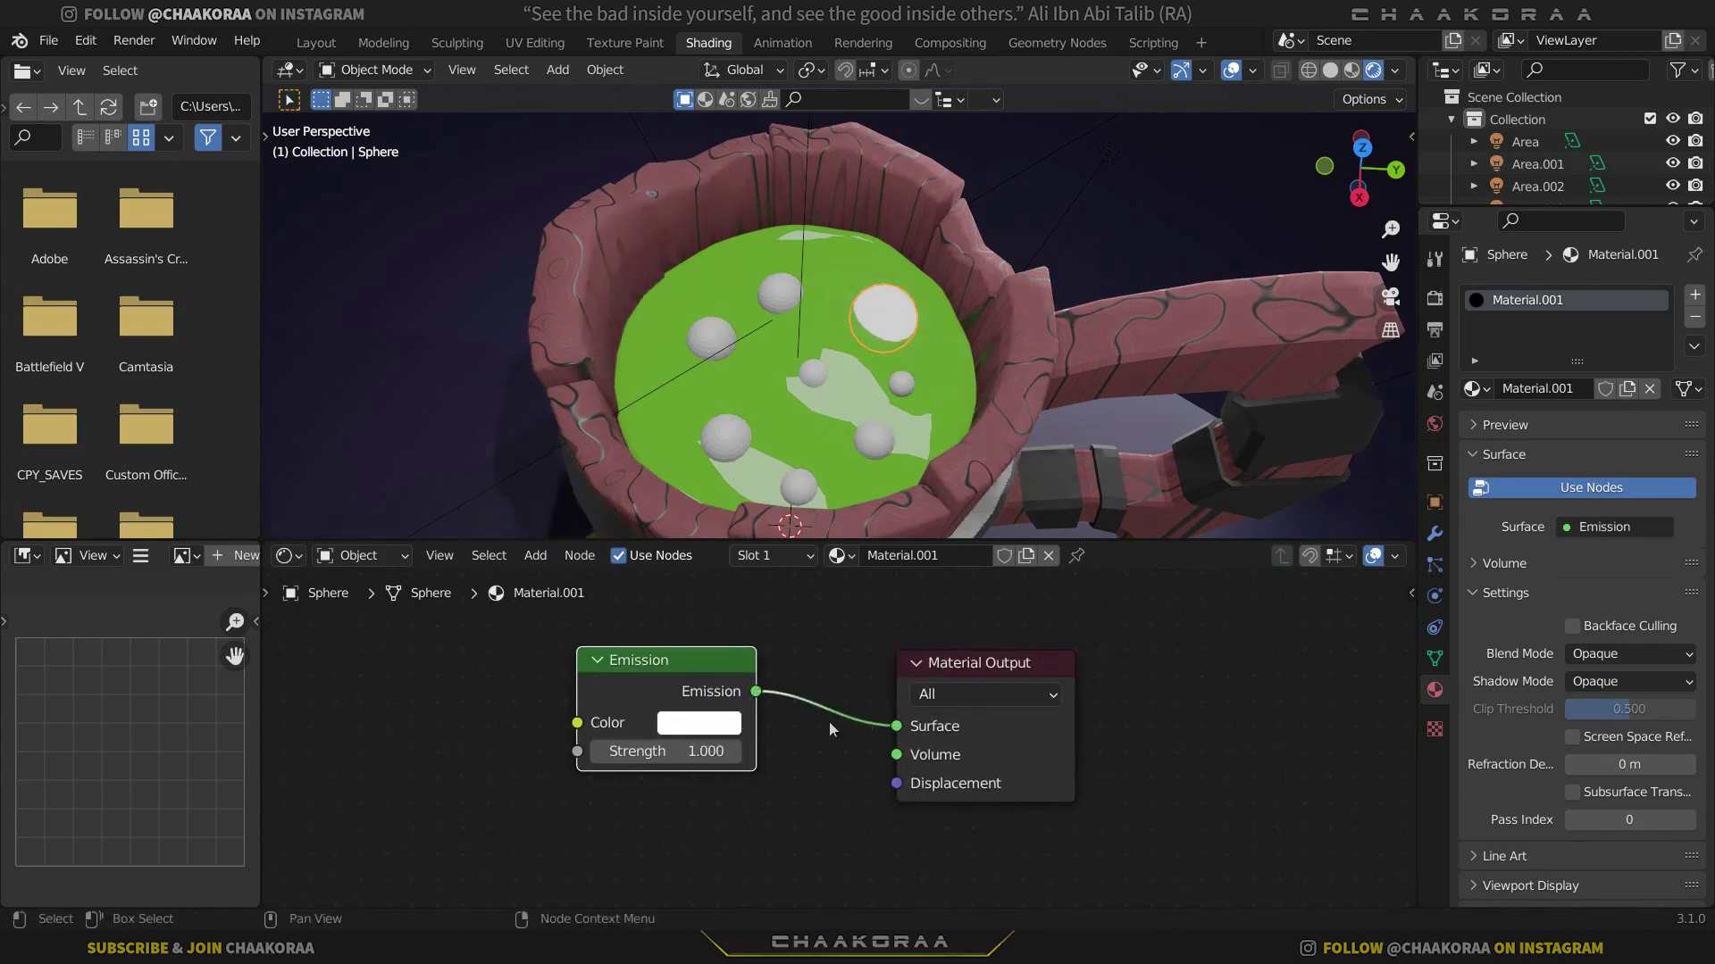
Set the bubble's Emission color to light green with hue 0.326, saturation 0.872 and value 1.000
{"action": "left_click", "coordinate": [717, 725]}
{"action": "left_click_drag", "start_coordinate": [749, 477], "coordinate": [712, 426]}
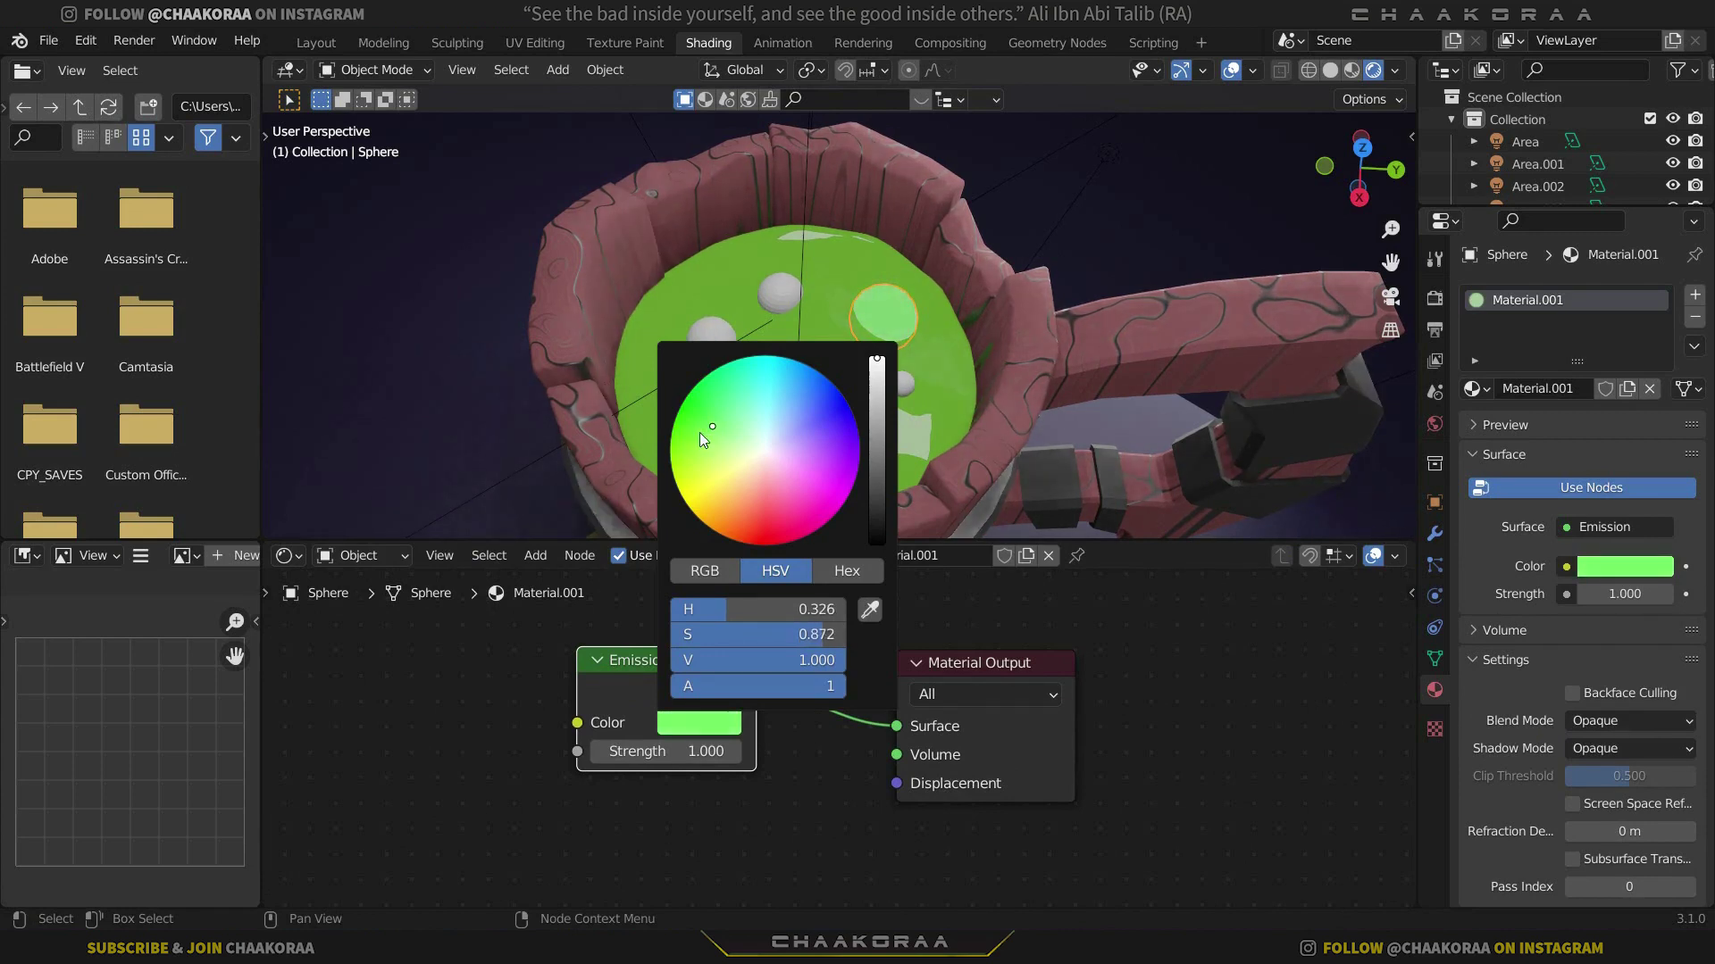
Set the bubble's Emission strength to 20 and its color to a more saturated green with hue 0.328 and saturation 0.977
{"action": "left_click", "coordinate": [681, 752]}
{"action": "type", "text": "20"}
{"action": "key", "text": "Return"}
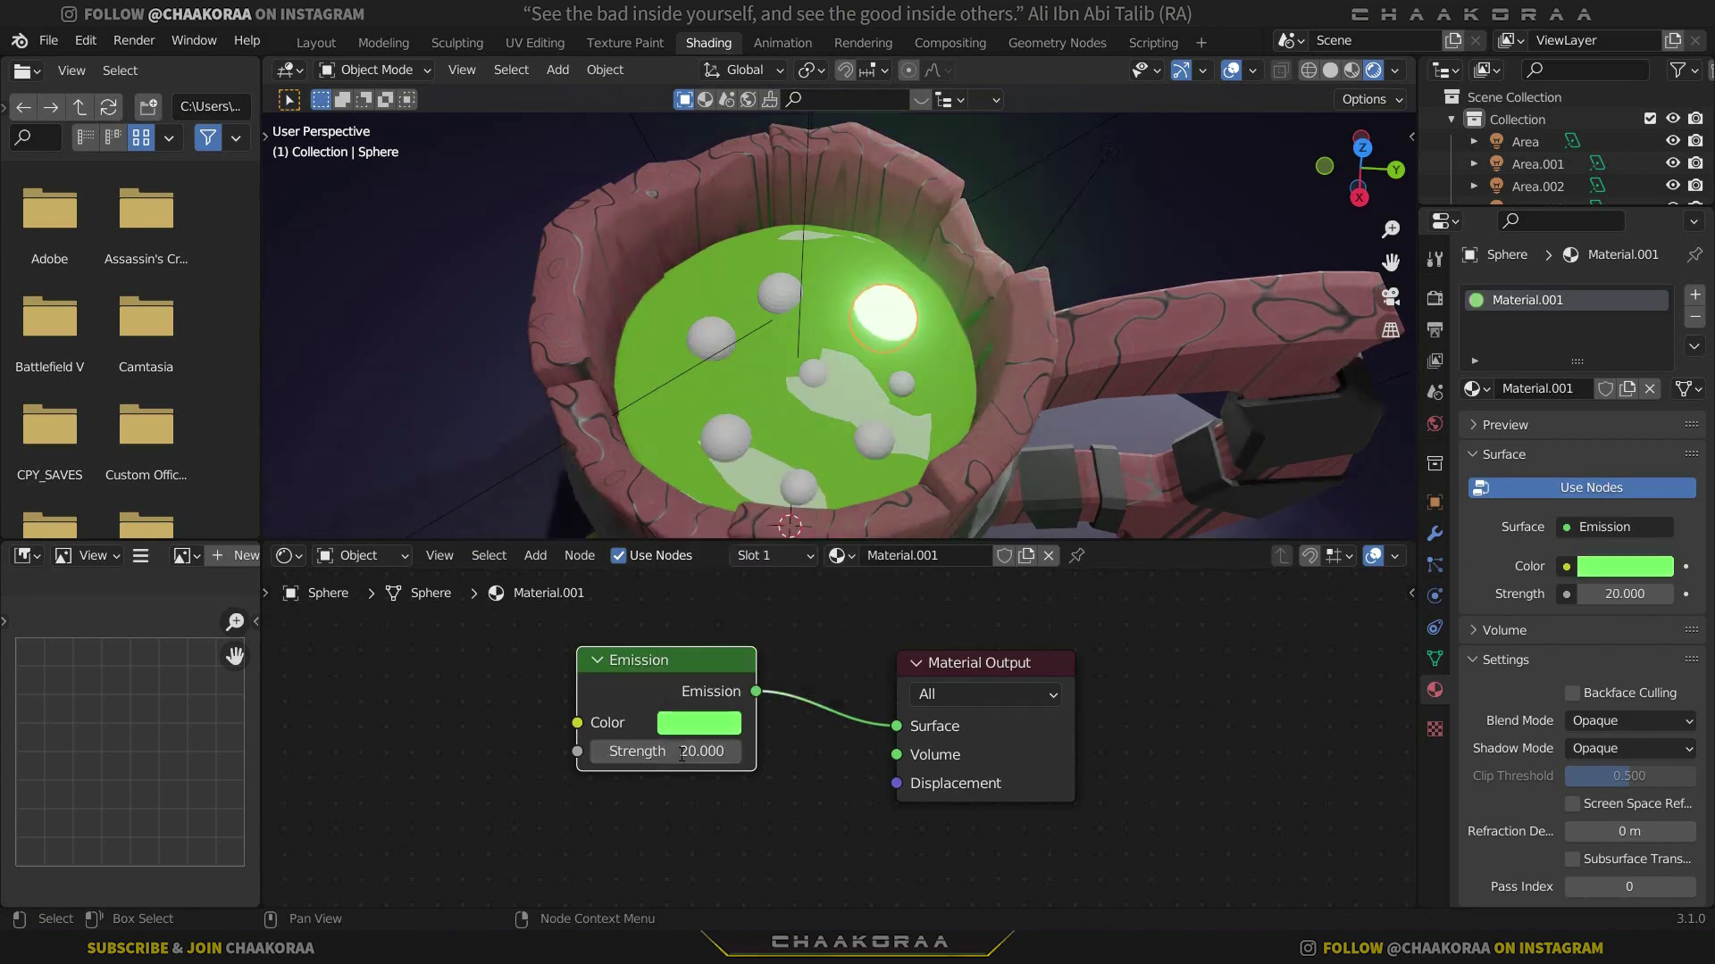
{"action": "left_click", "coordinate": [712, 719]}
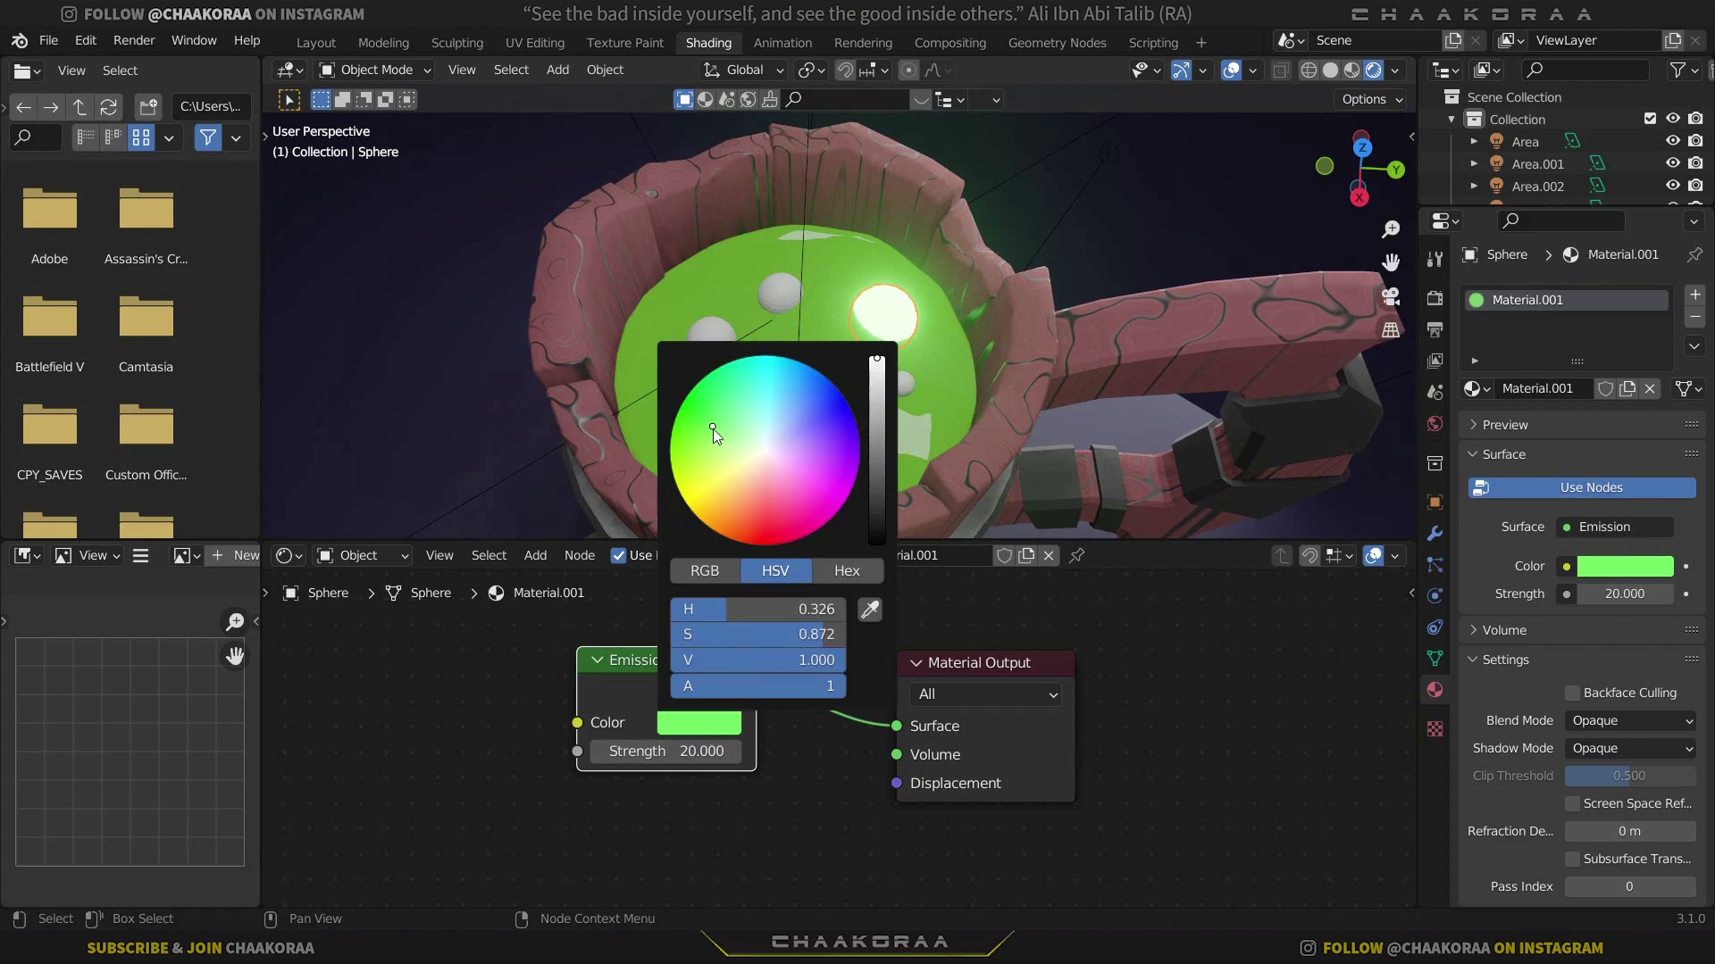
{"action": "left_click_drag", "start_coordinate": [712, 428], "coordinate": [692, 417]}
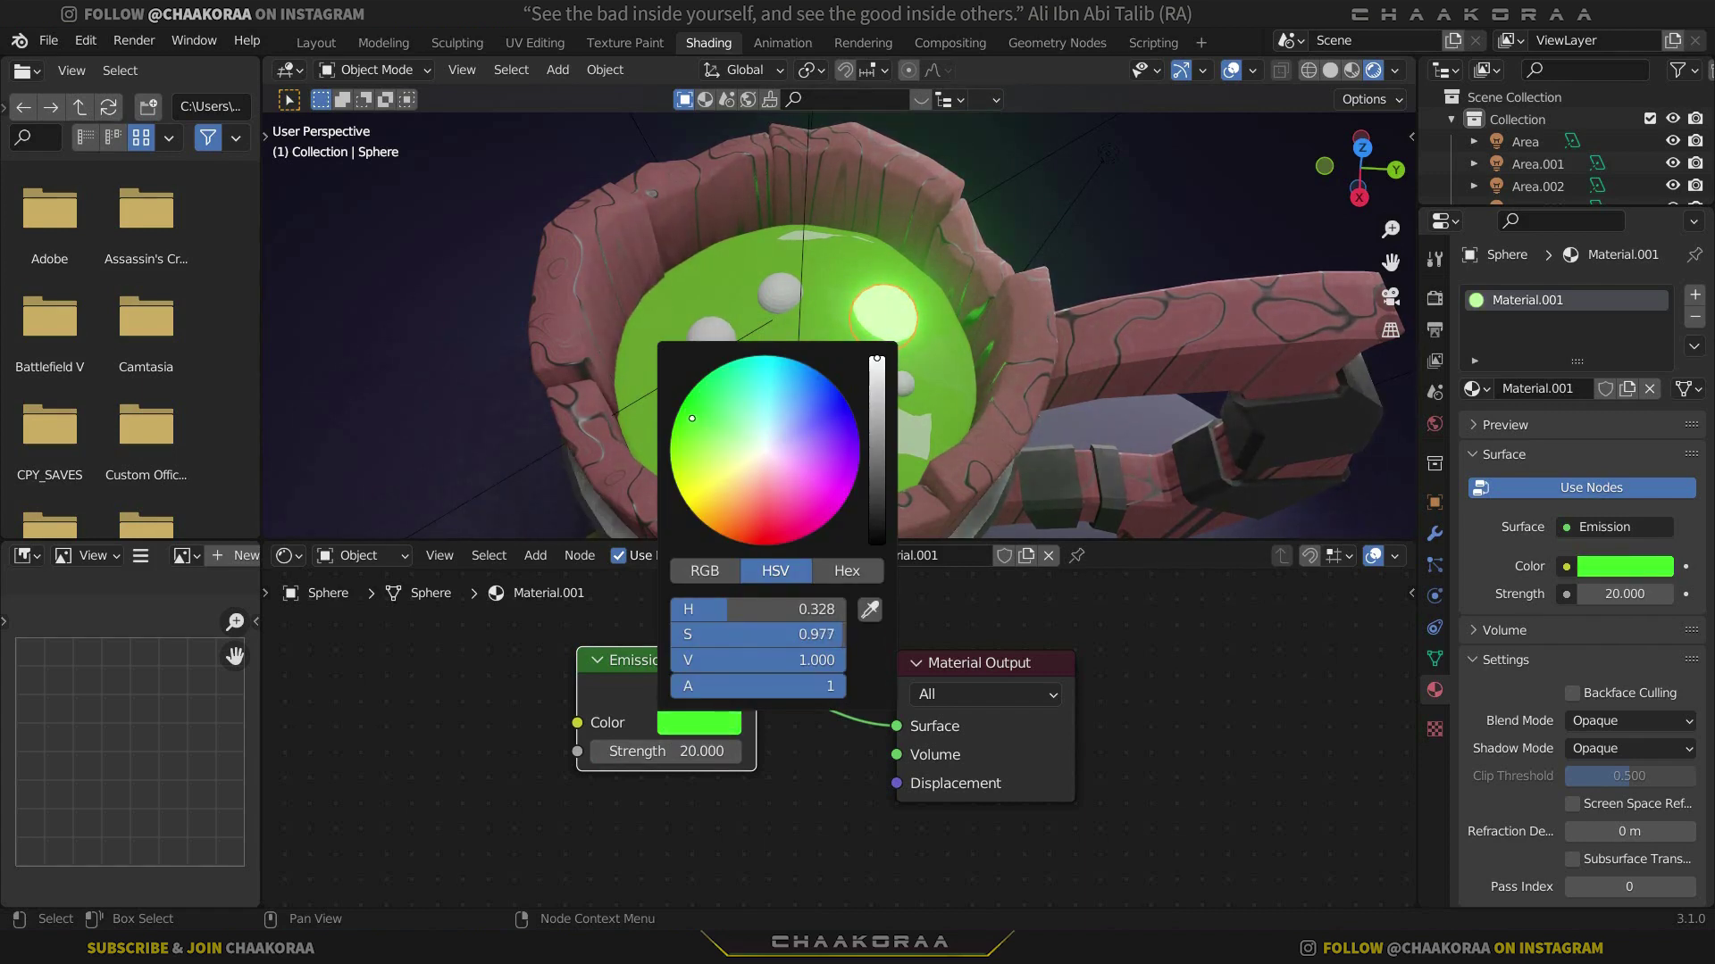
Select the seven grey bubbles plus the glowing one as active object, and link the glowing bubble's material to all of them
{"action": "left_click", "coordinate": [783, 296]}
{"action": "left_click", "coordinate": [715, 335], "text": "shift"}
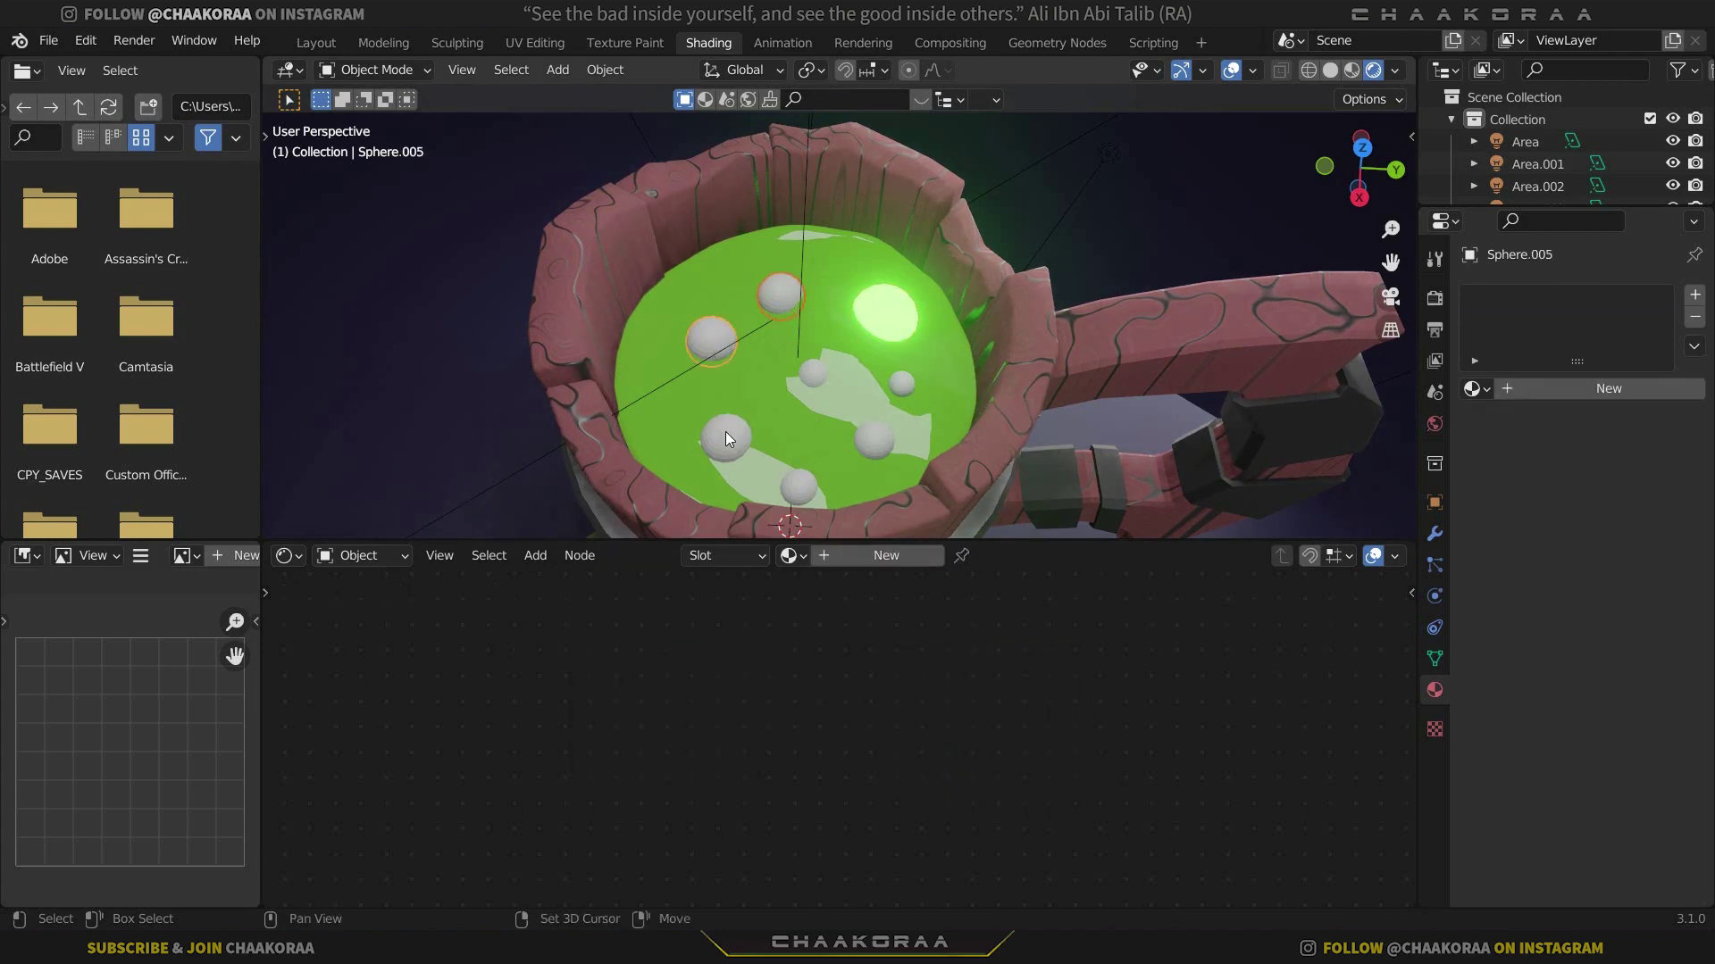
{"action": "left_click", "coordinate": [725, 431], "text": "shift"}
{"action": "left_click", "coordinate": [876, 437], "text": "shift"}
{"action": "left_click", "coordinate": [815, 379], "text": "shift"}
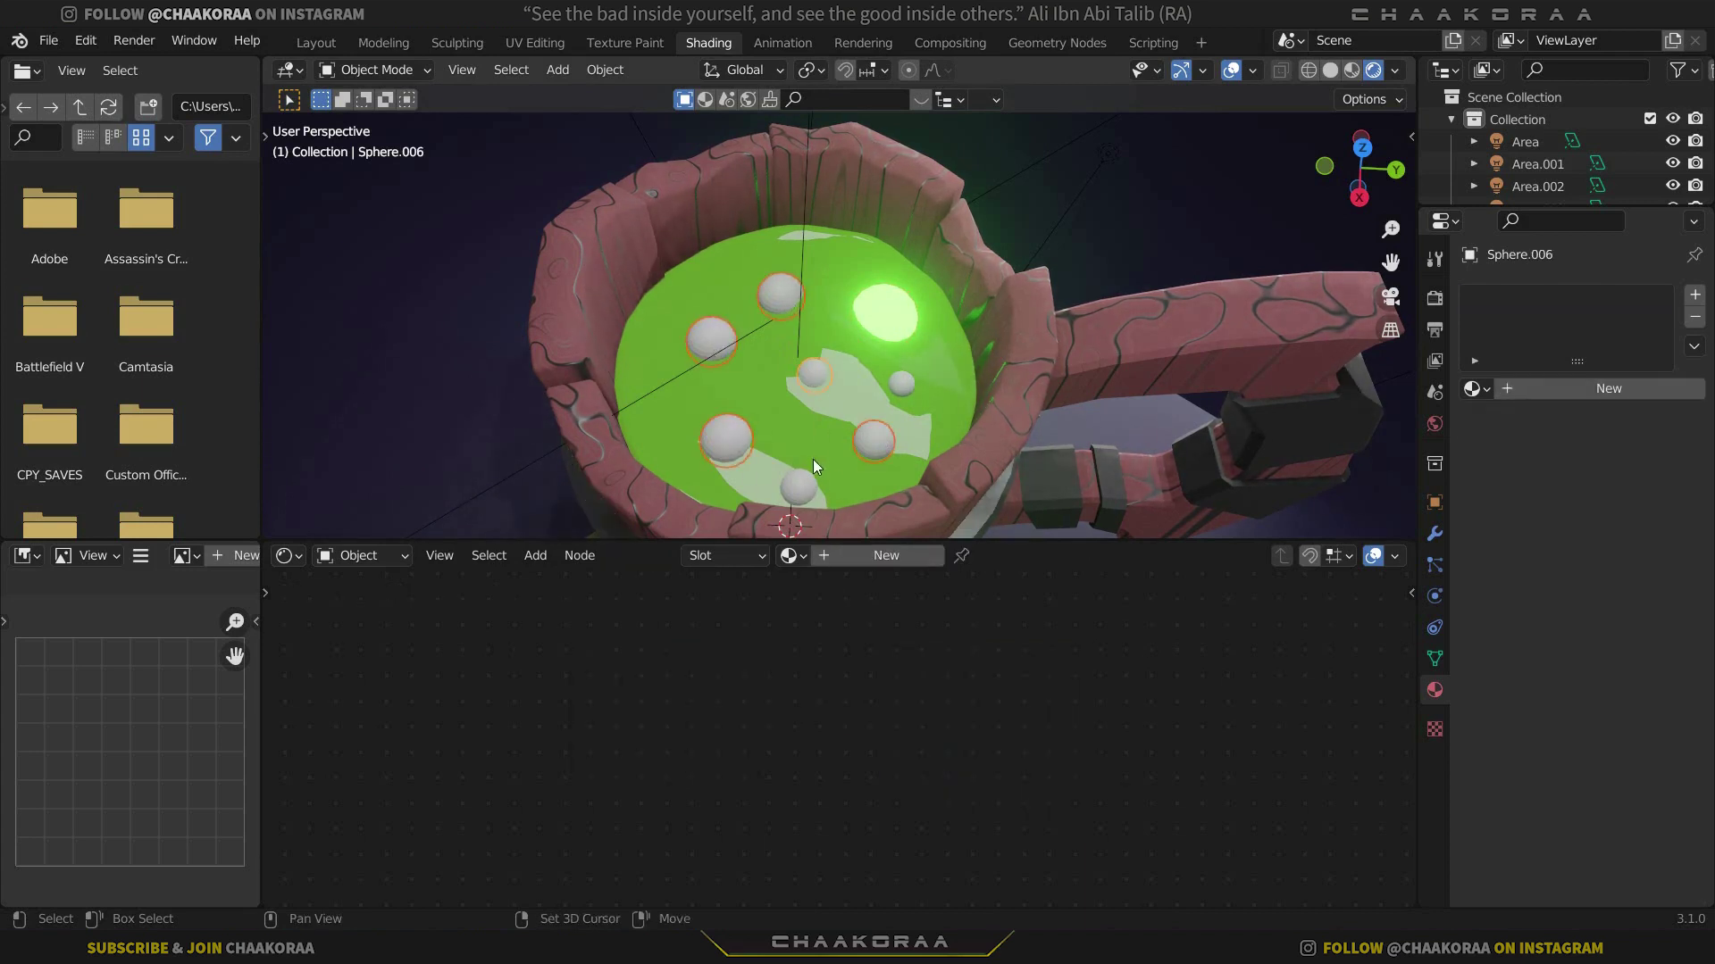
{"action": "left_click", "coordinate": [898, 386], "text": "shift"}
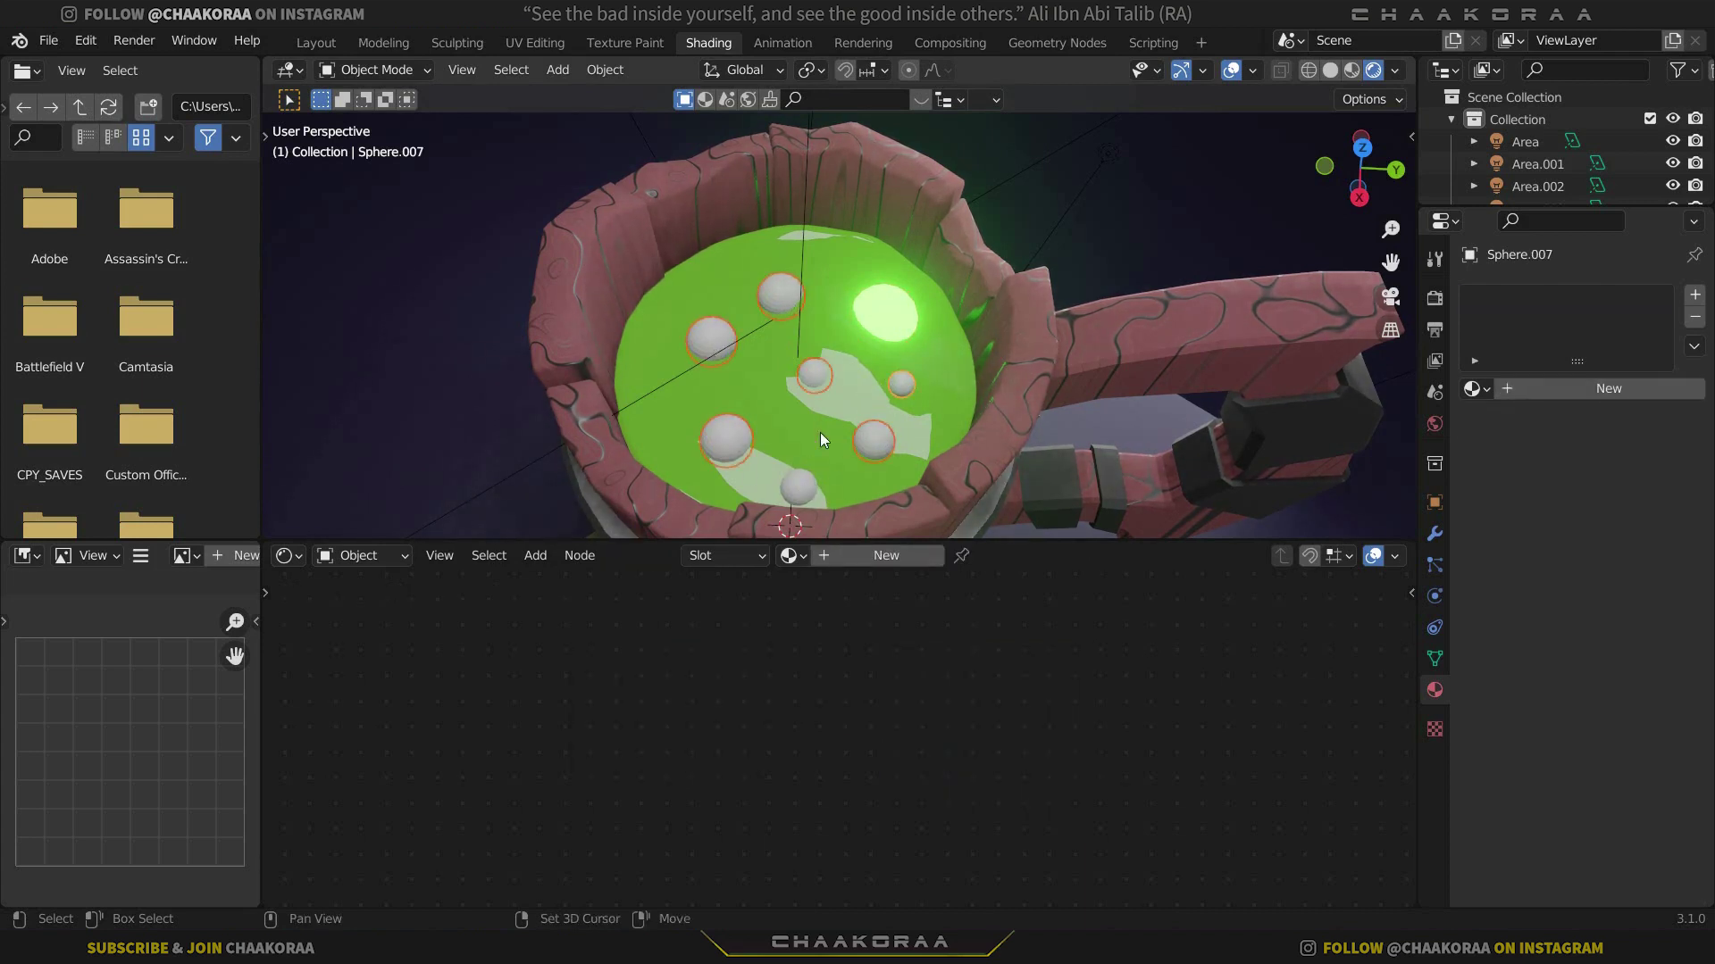
{"action": "left_click", "coordinate": [880, 329], "text": "shift"}
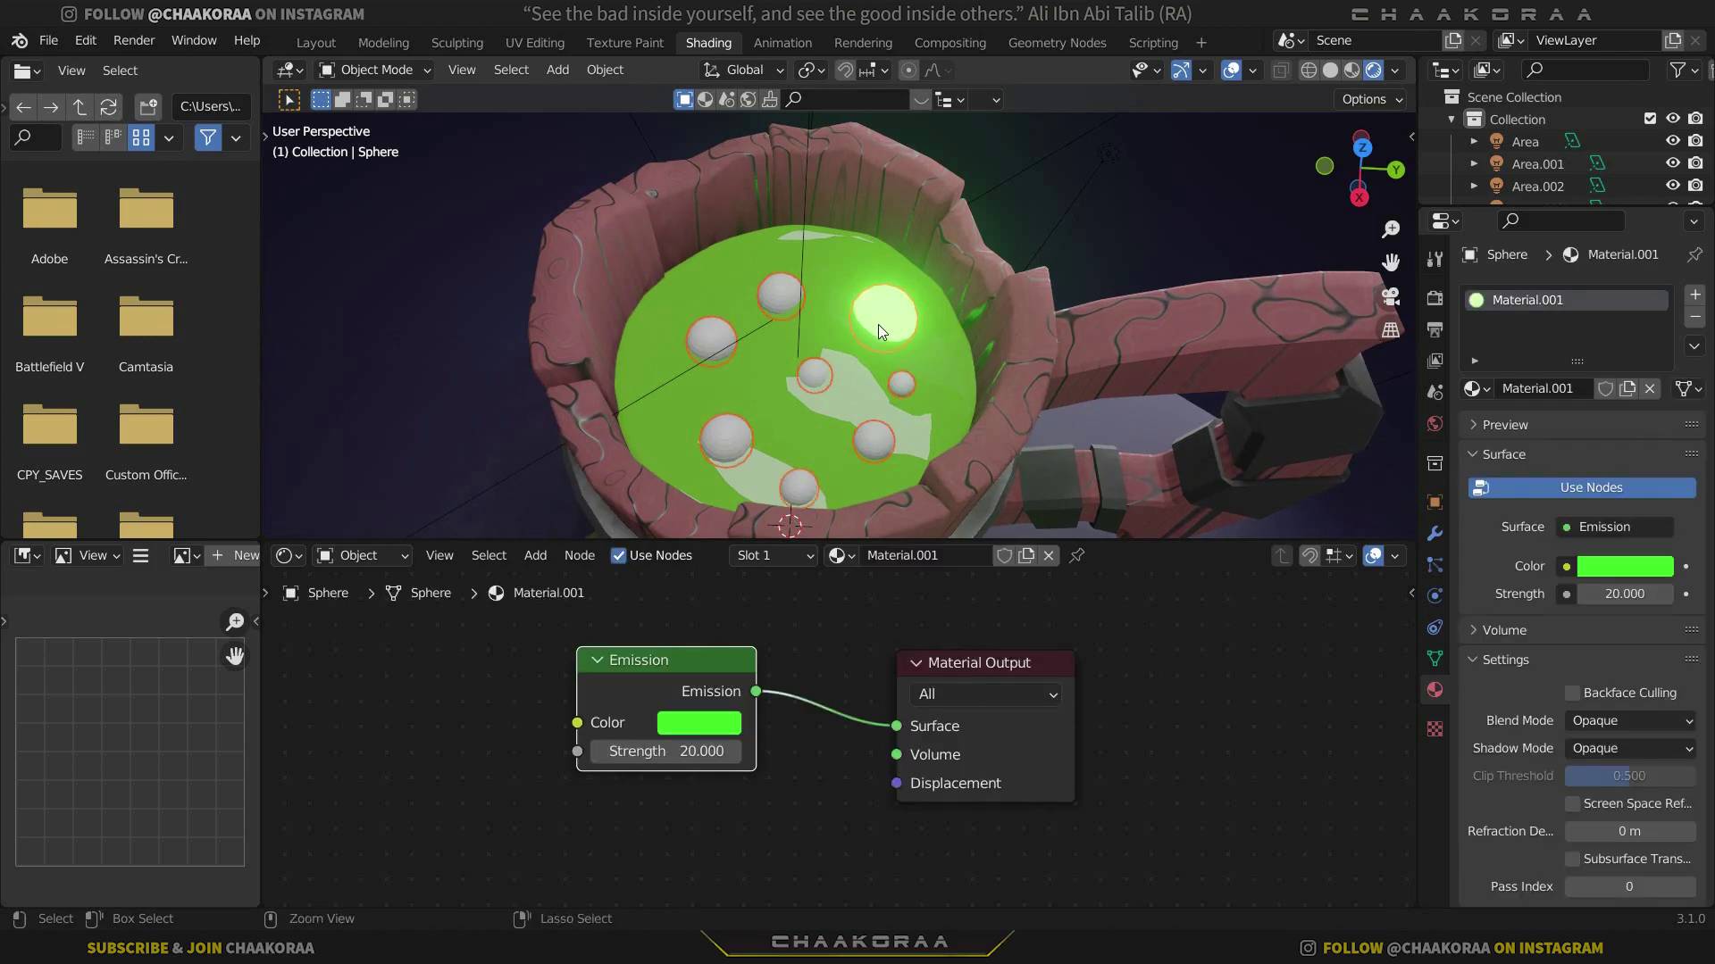
{"action": "key", "text": "ctrl+l"}
{"action": "left_click", "coordinate": [877, 324]}
{"action": "scroll", "coordinate": [864, 357], "scroll_direction": "down", "scroll_amount": 5}
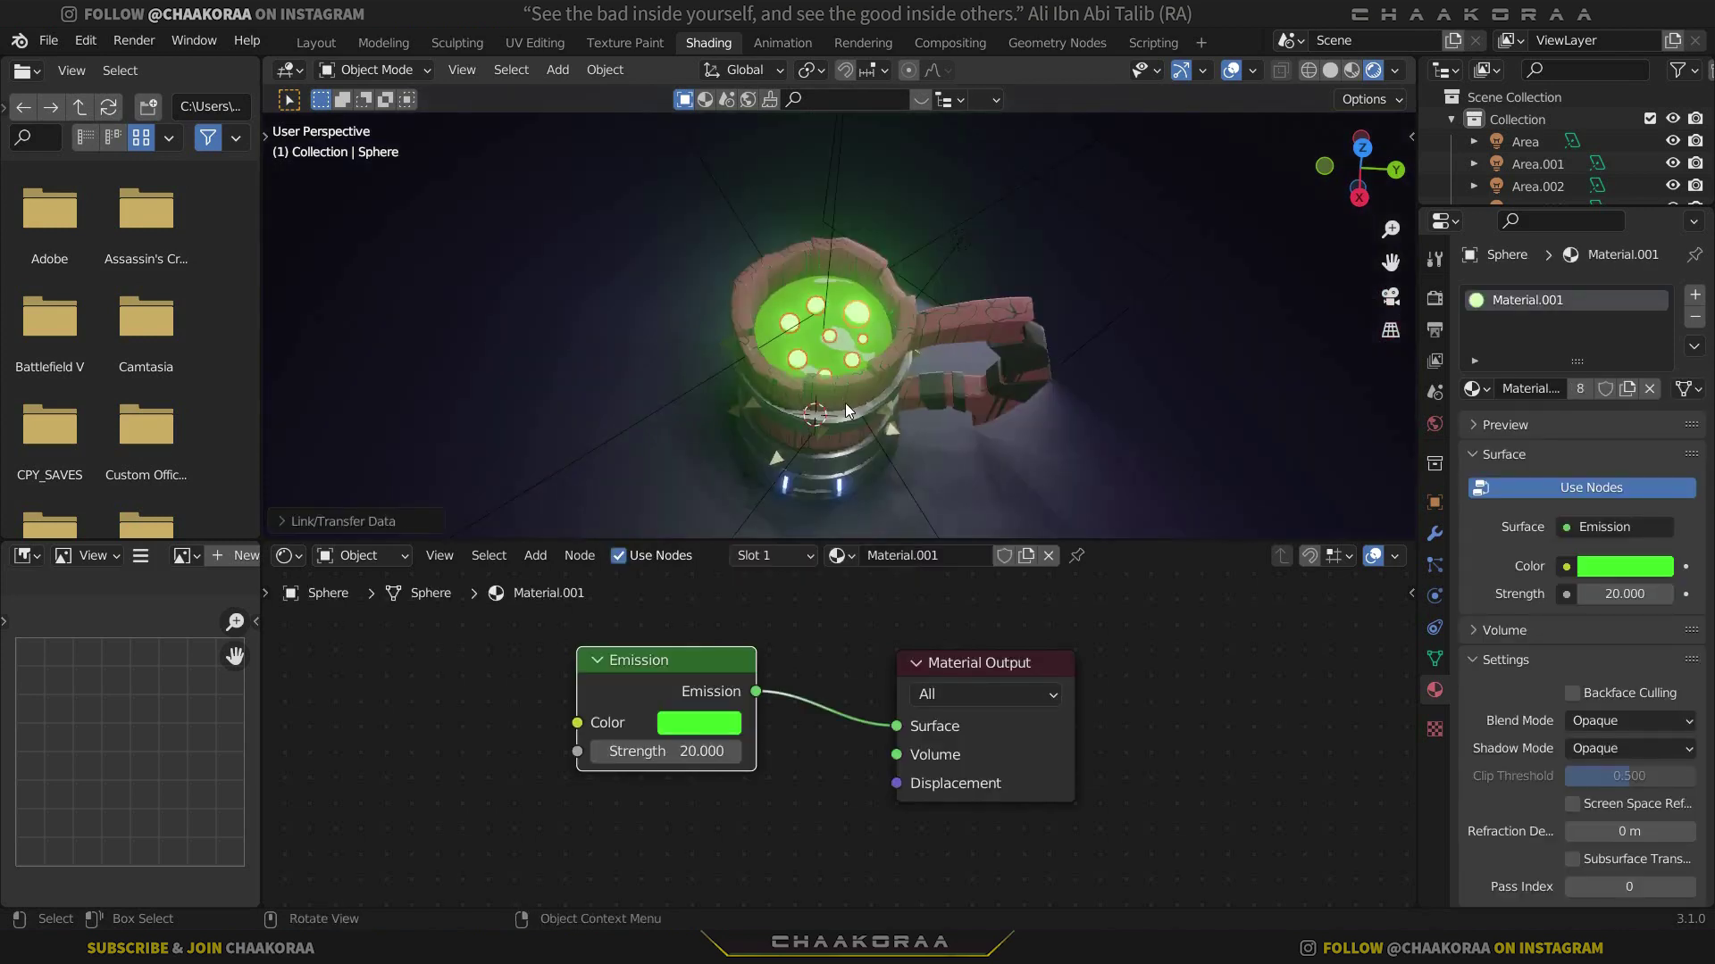
{"action": "middle_click_drag", "start_coordinate": [844, 404], "coordinate": [855, 321]}
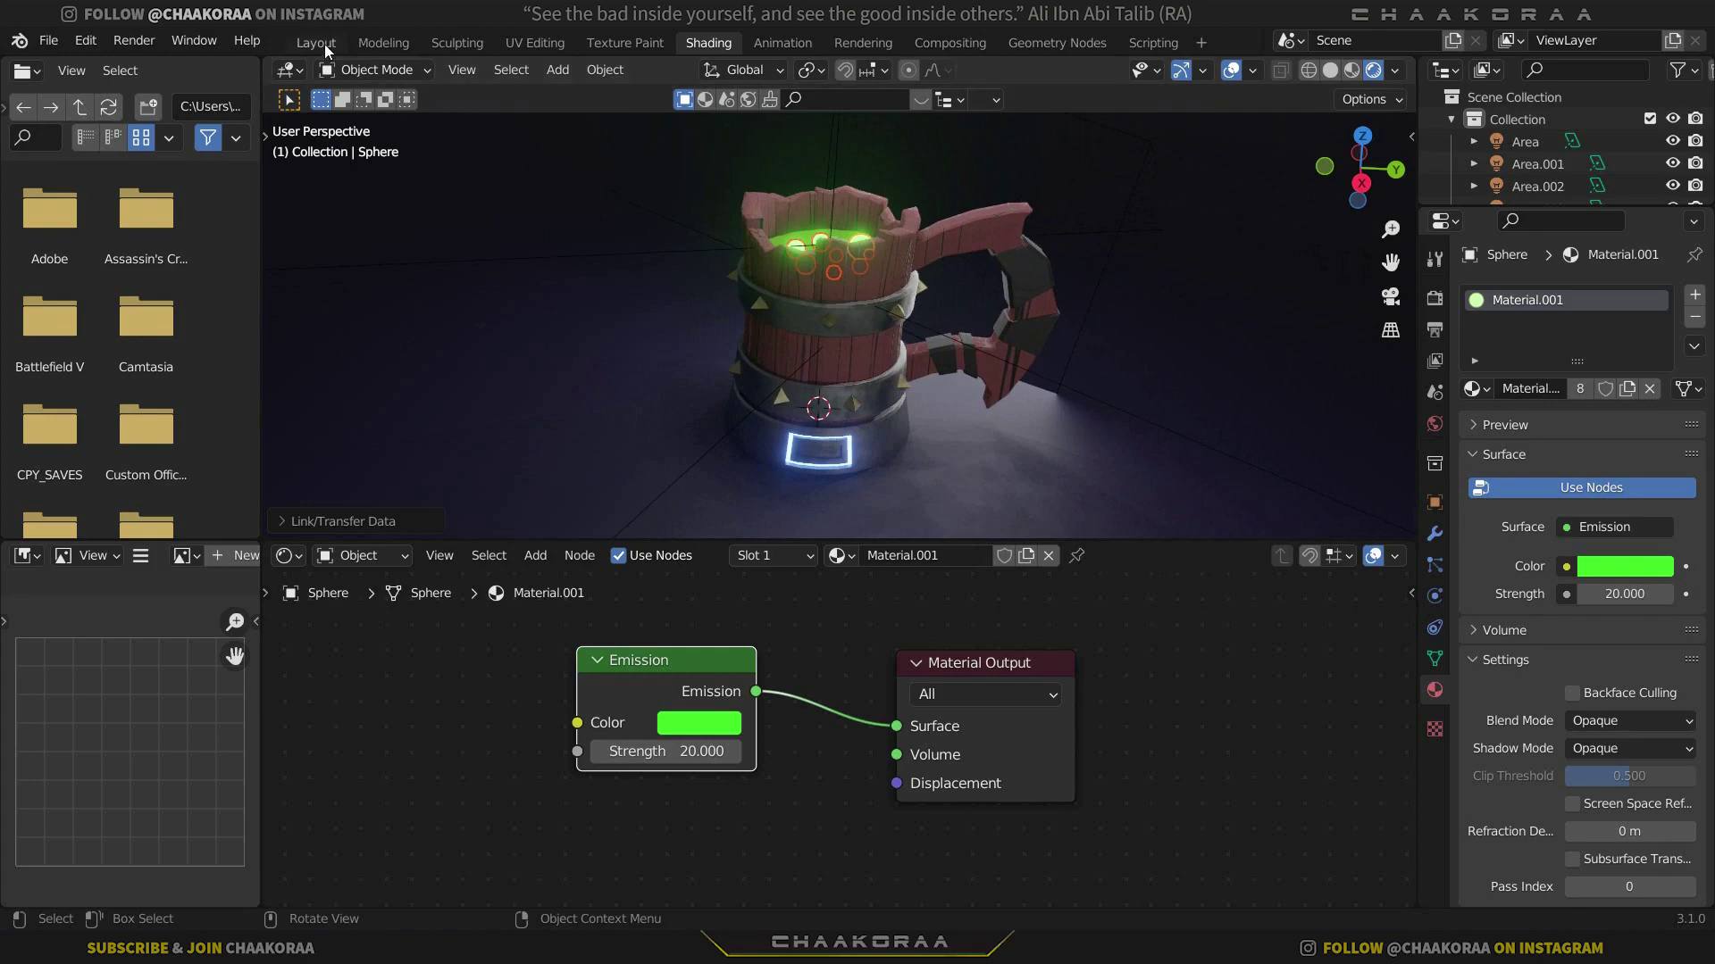
In the Layout workspace, add a point light and raise it about 1.86 m along Z into the mug's opening
{"action": "left_click", "coordinate": [321, 43]}
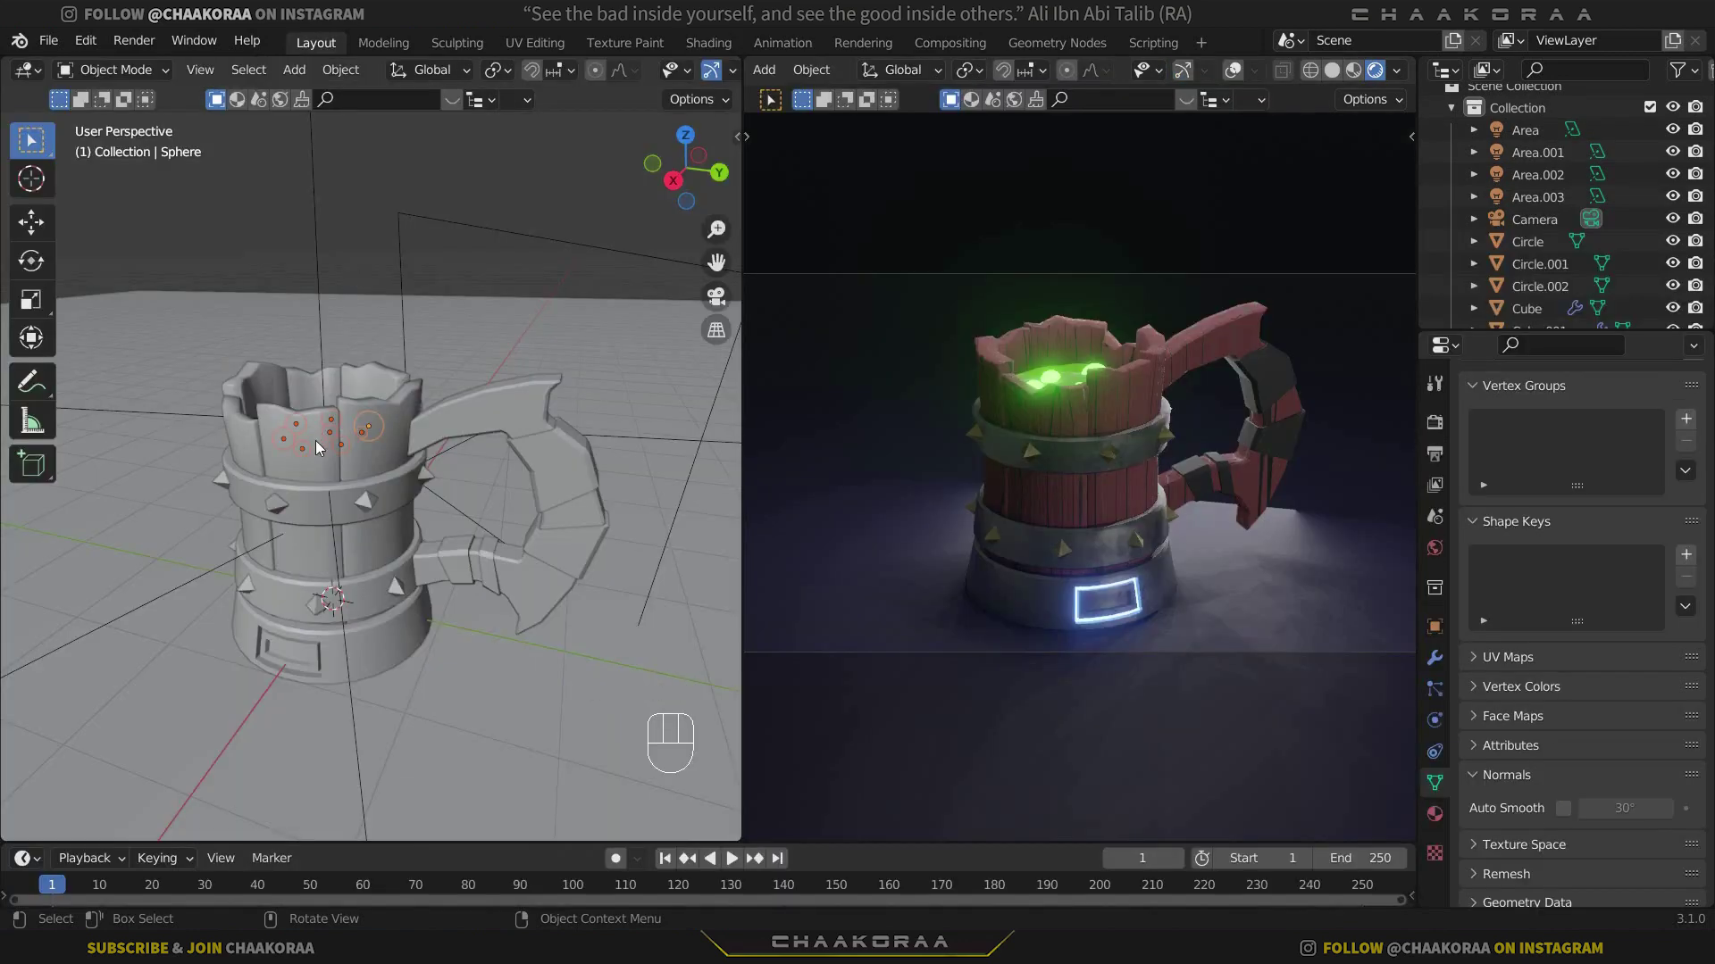
{"action": "key", "text": "shift+a"}
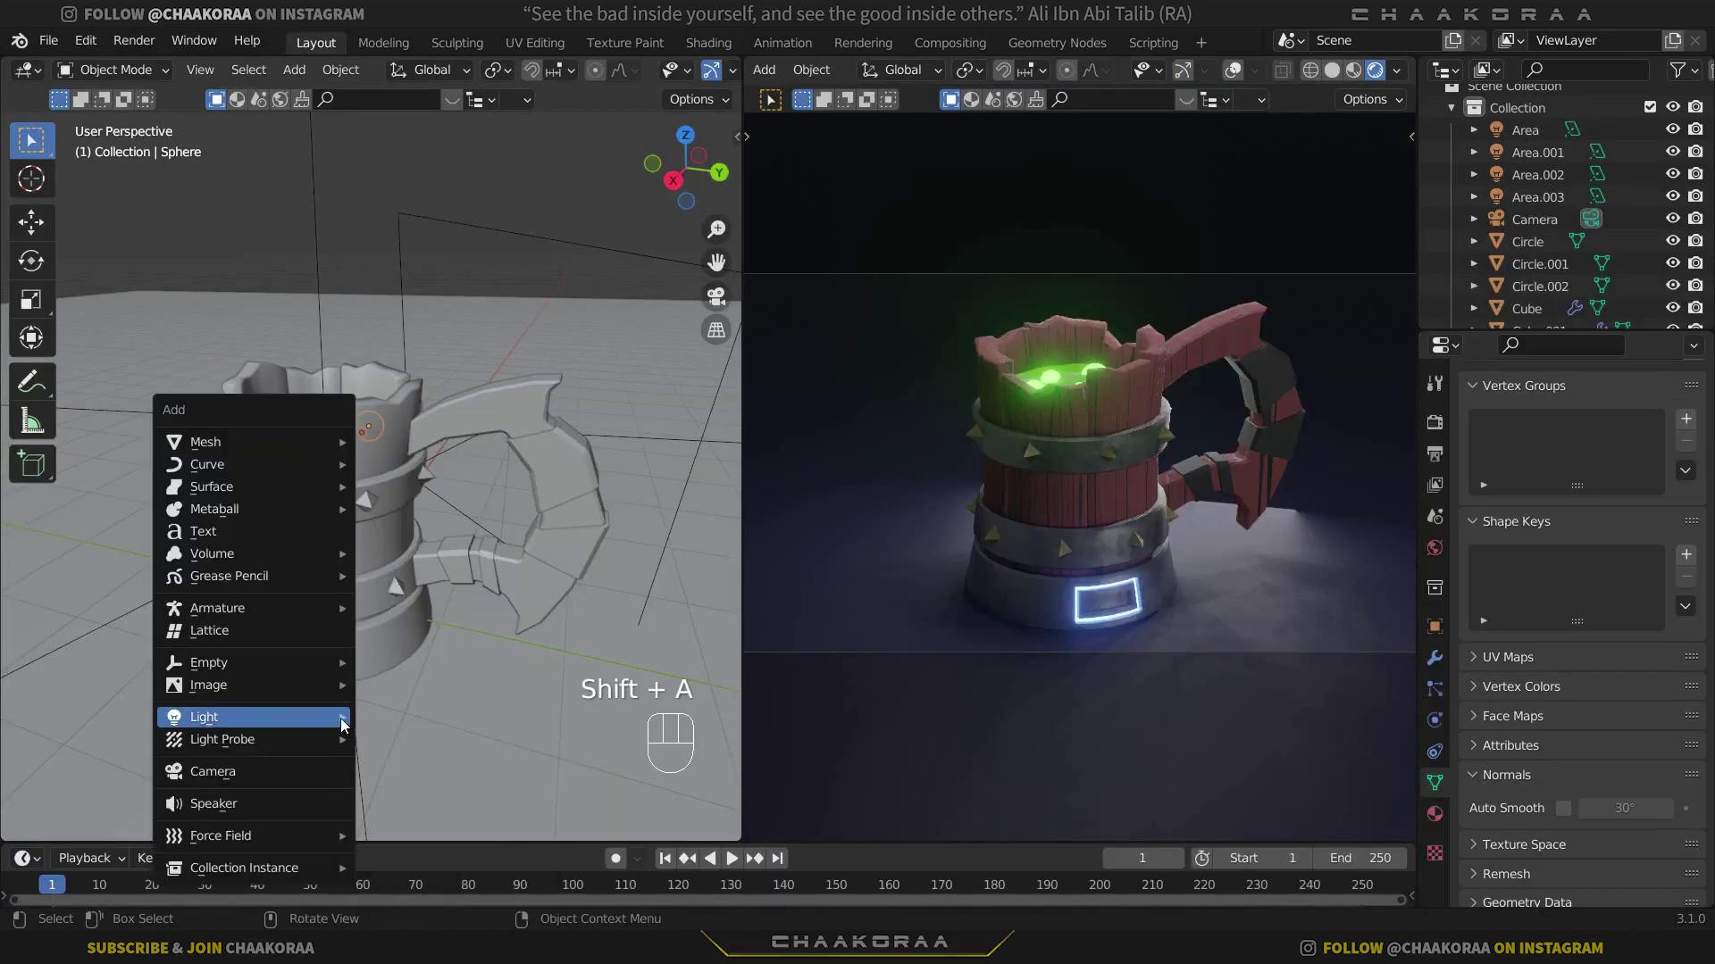
{"action": "mouse_move", "coordinate": [340, 718]}
{"action": "left_click", "coordinate": [398, 716]}
{"action": "key", "text": "g"}
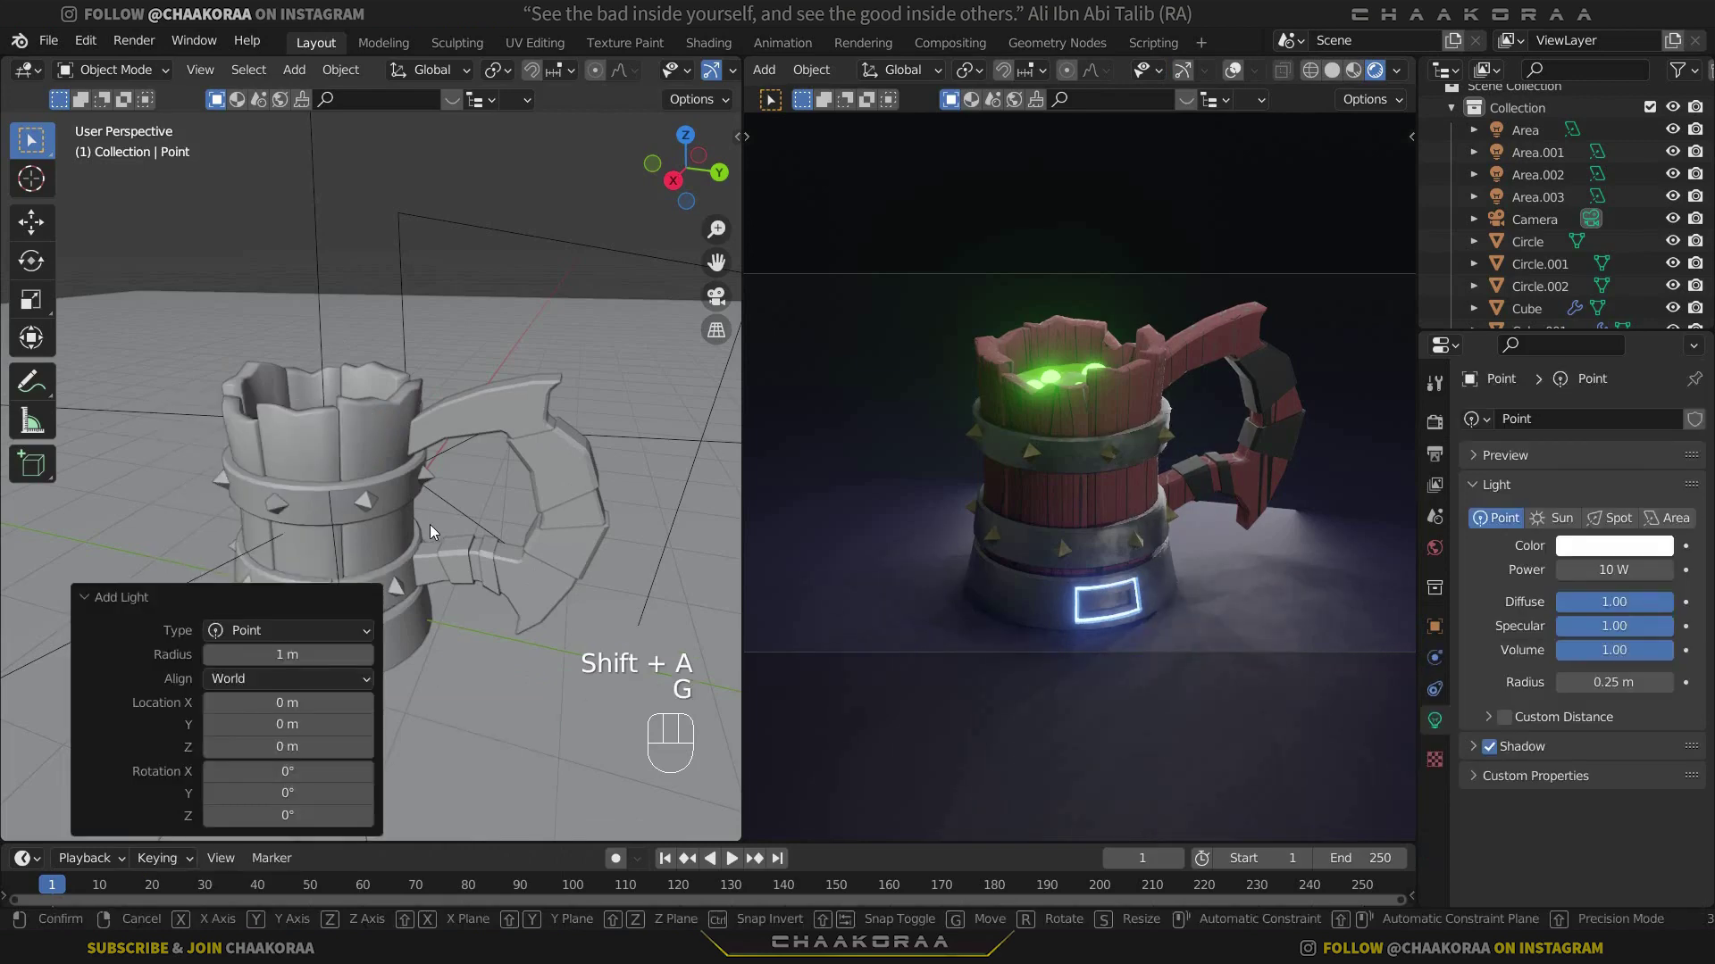
{"action": "key", "text": "z"}
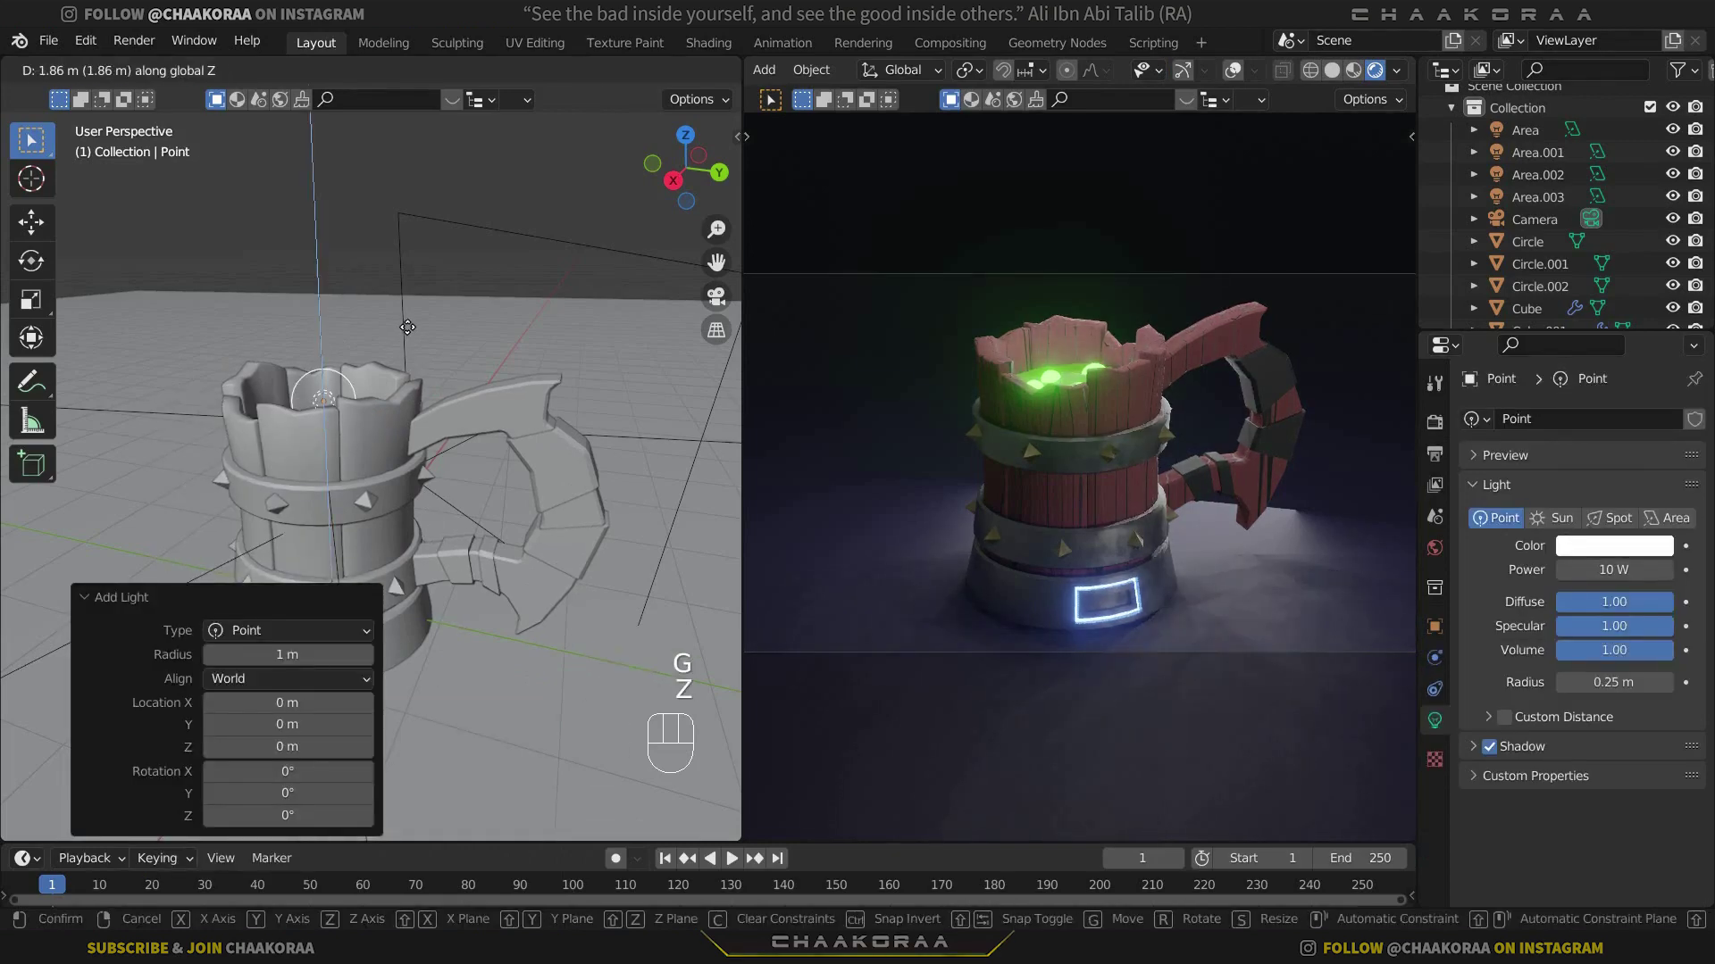
{"action": "left_click", "coordinate": [411, 380]}
Give the point light a light yellow-green color and a power of 20 W
{"action": "left_click", "coordinate": [1613, 546]}
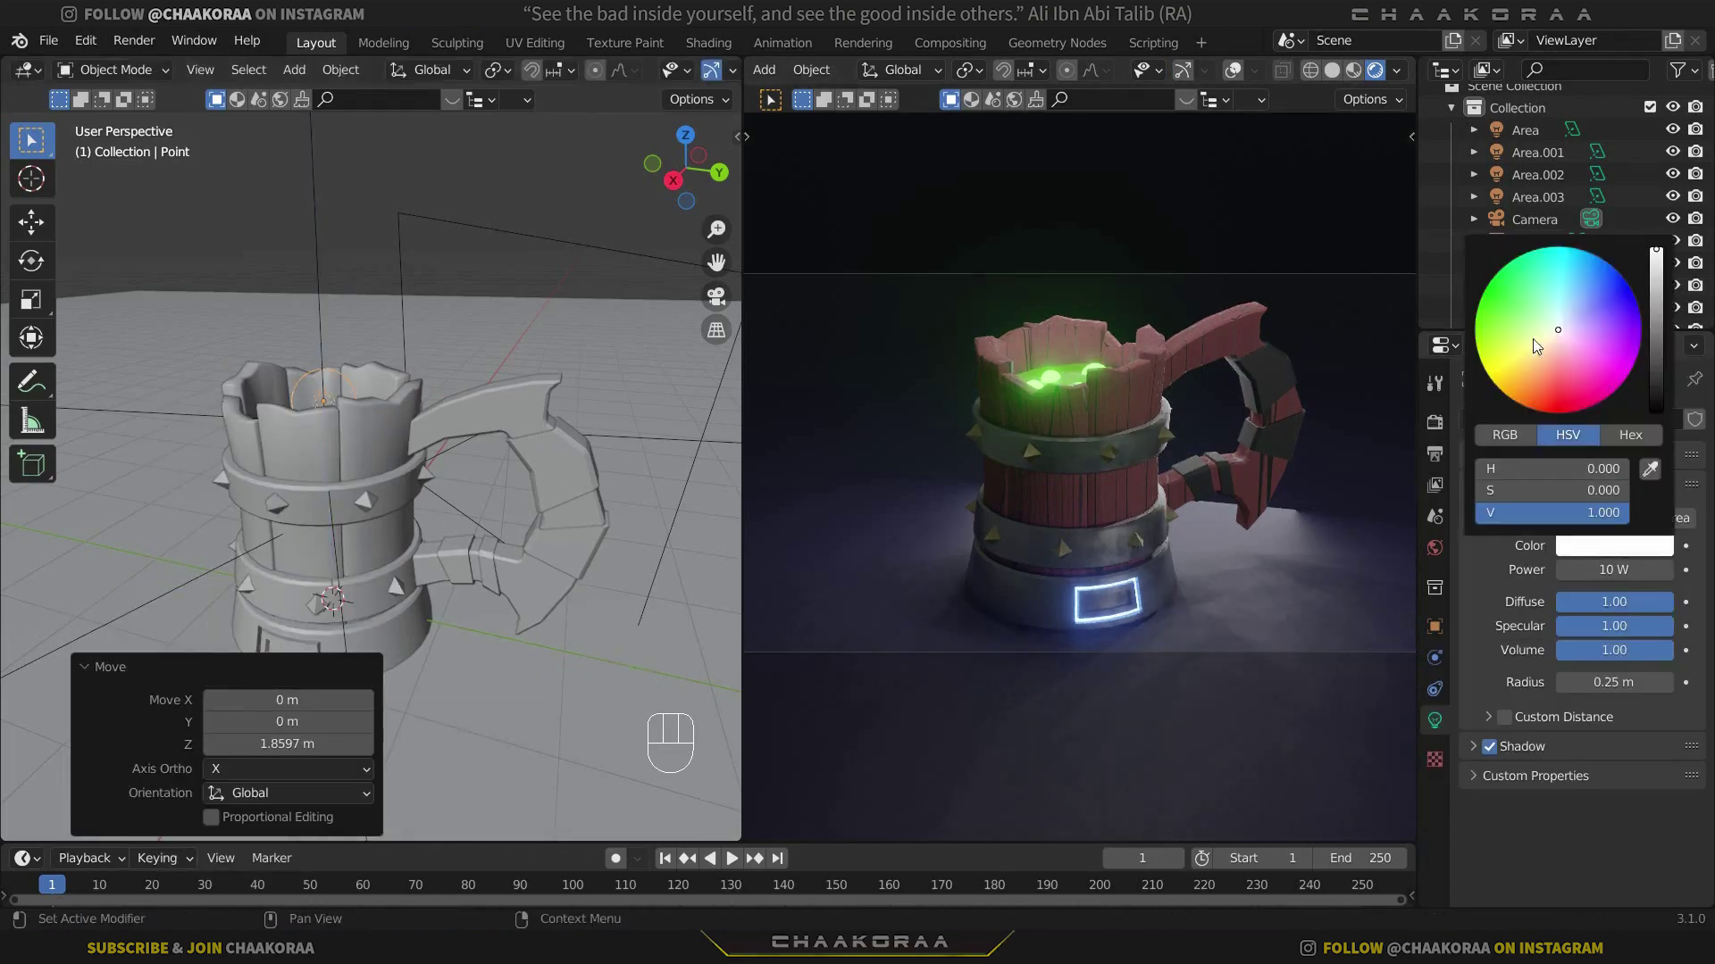
{"action": "left_click_drag", "start_coordinate": [1558, 330], "coordinate": [1511, 324]}
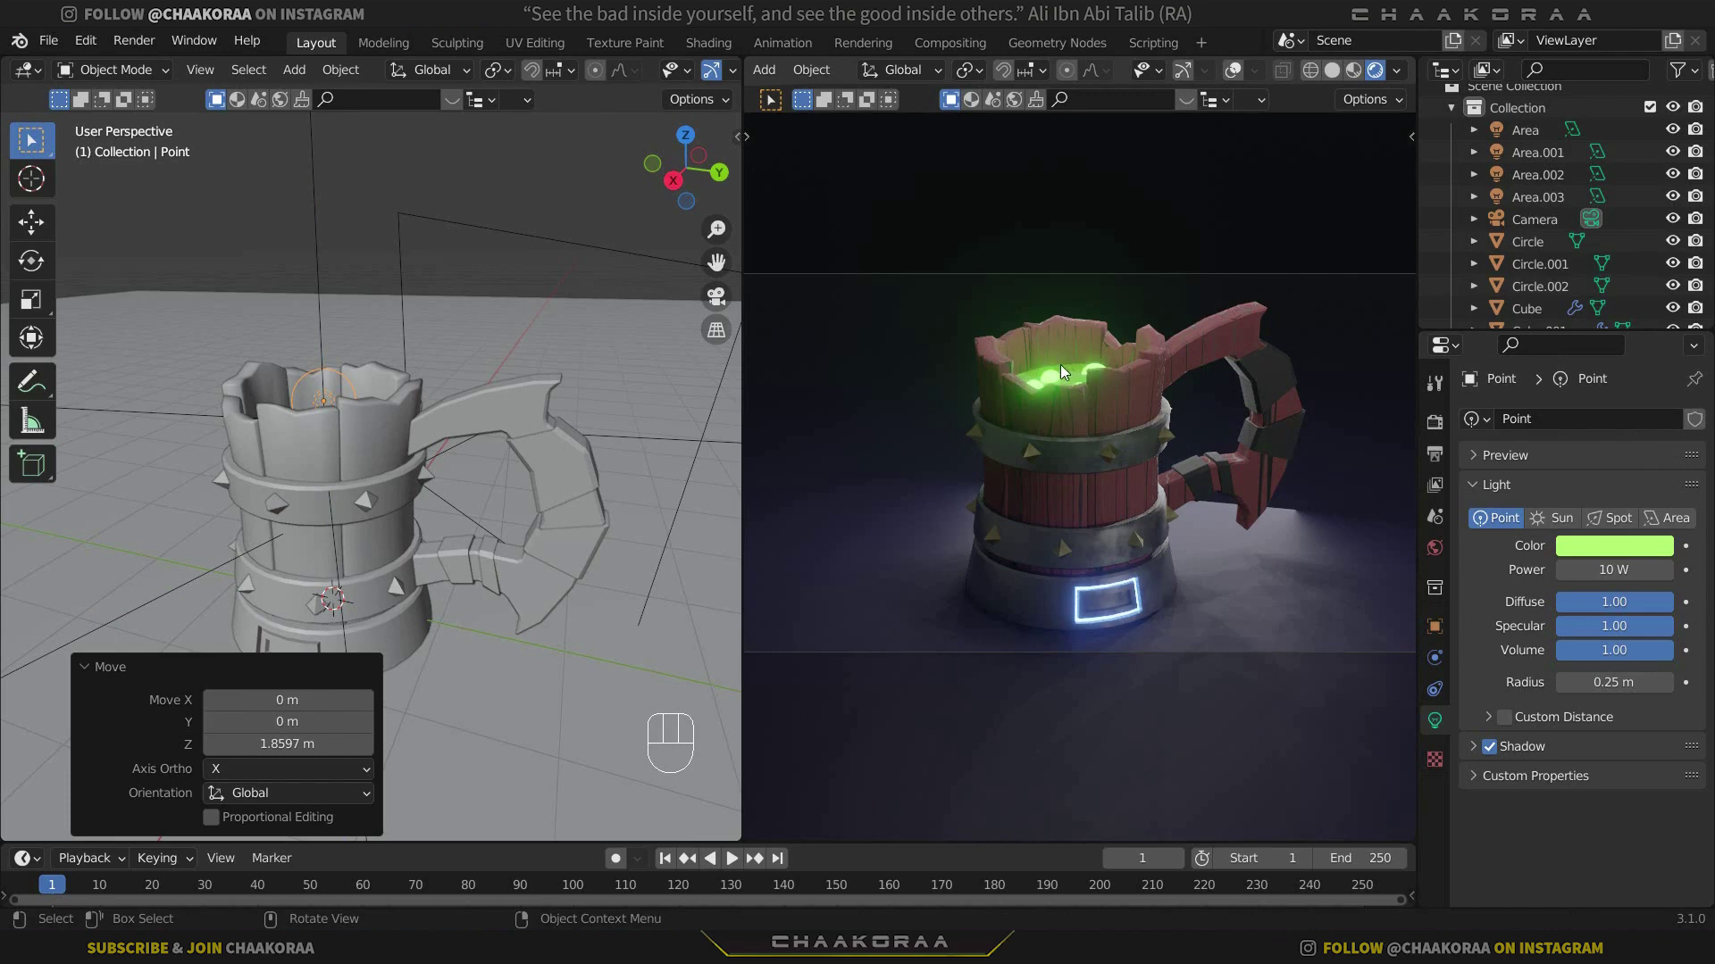
{"action": "double_click", "coordinate": [1563, 569]}
{"action": "type", "text": "20"}
{"action": "key", "text": "Return"}
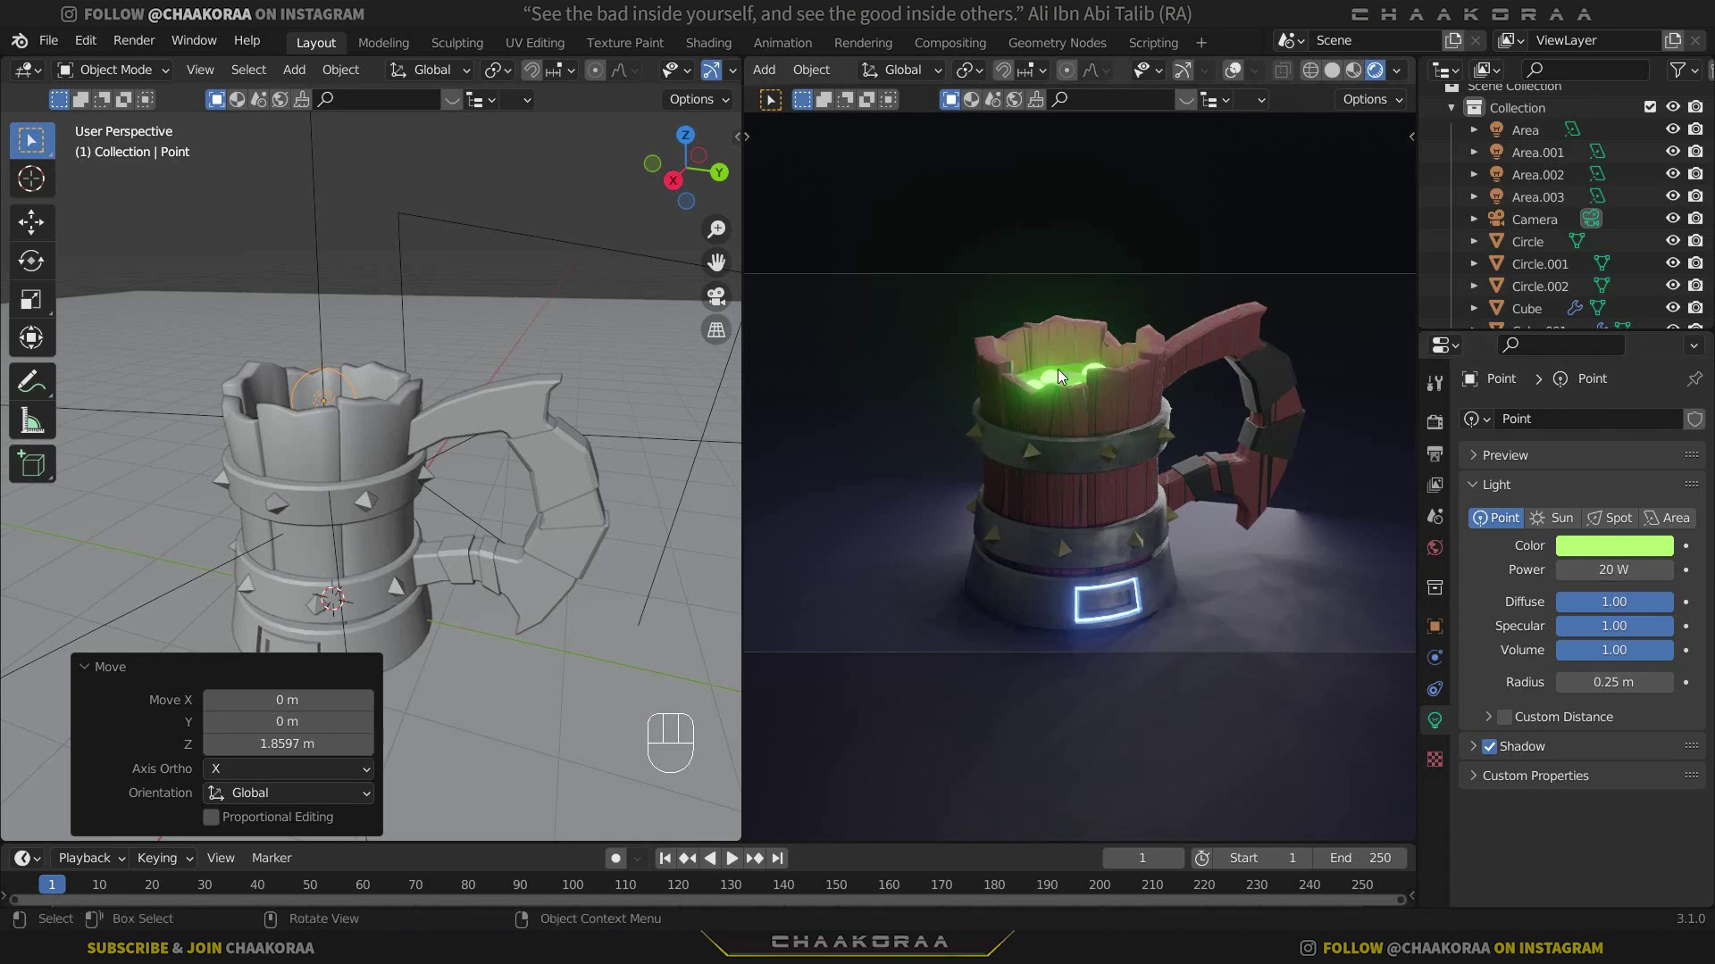
Set the Area.001 light's power to 300 W and its color to pale orange with hue 0.058 and saturation 0.584
{"action": "scroll", "coordinate": [480, 485], "scroll_direction": "down", "scroll_amount": 5}
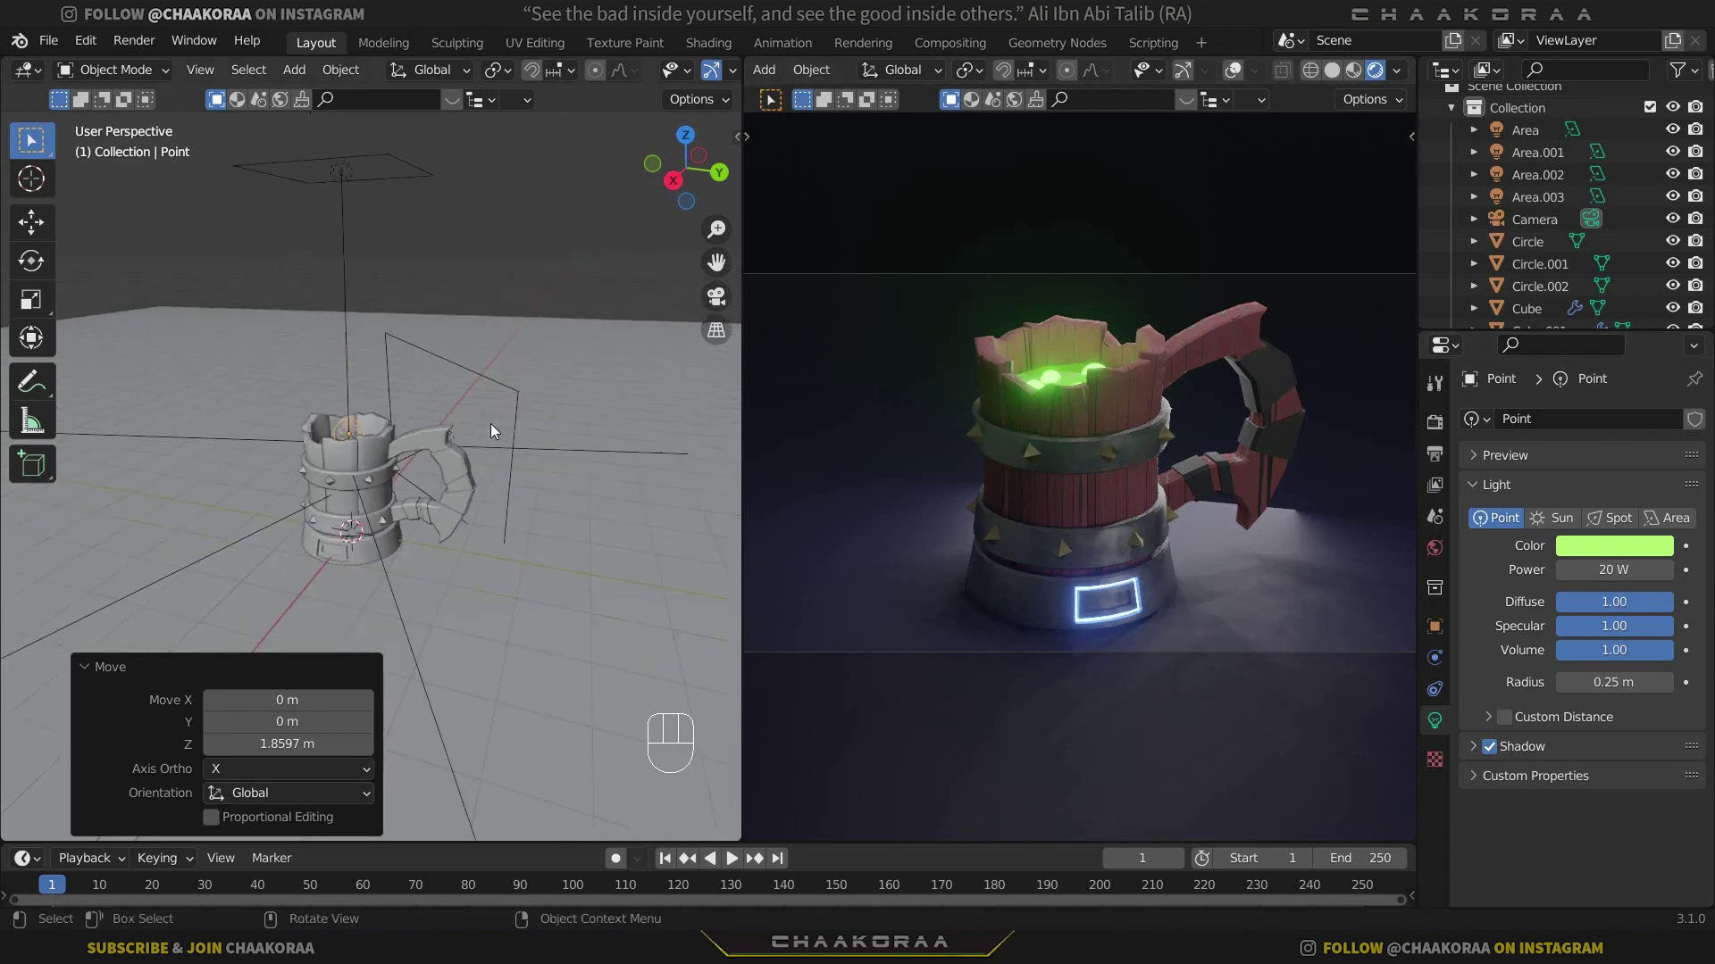
{"action": "left_click", "coordinate": [473, 505]}
{"action": "mouse_move", "coordinate": [491, 540]}
{"action": "middle_mouse_down"}
{"action": "mouse_move", "coordinate": [548, 554]}
{"action": "mouse_move", "coordinate": [502, 575]}
{"action": "mouse_move", "coordinate": [634, 554]}
{"action": "mouse_move", "coordinate": [518, 543]}
{"action": "middle_mouse_up"}
{"action": "left_click", "coordinate": [1575, 547]}
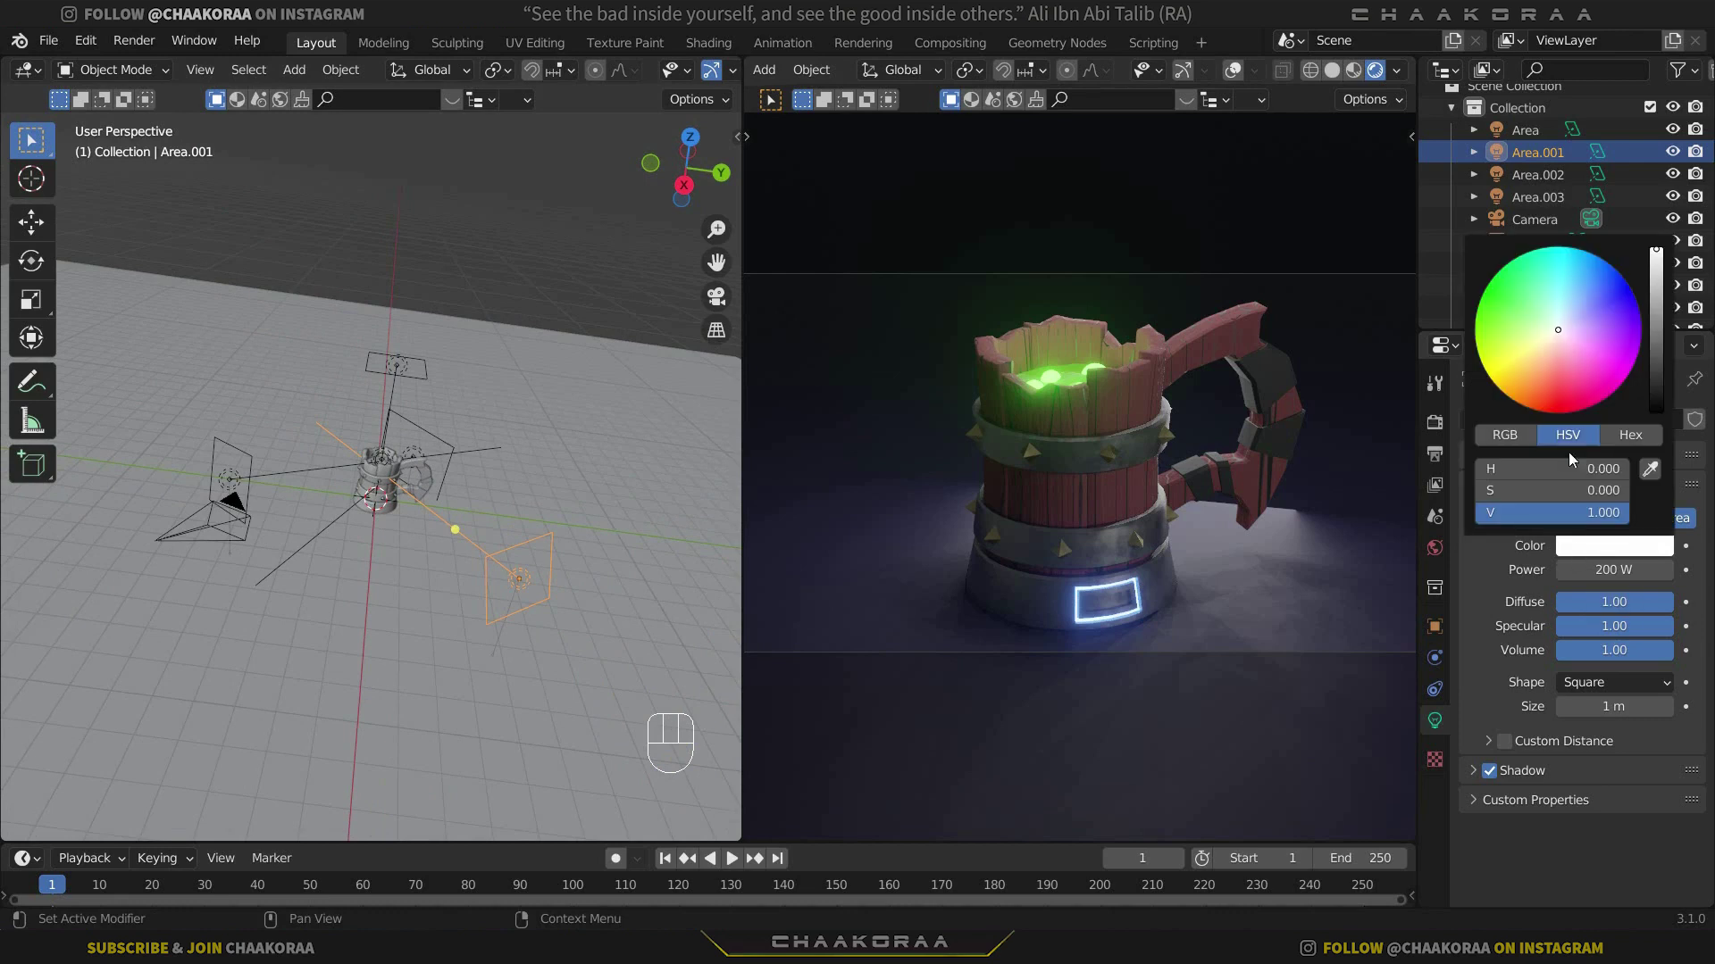
{"action": "left_click_drag", "start_coordinate": [1557, 330], "coordinate": [1545, 349]}
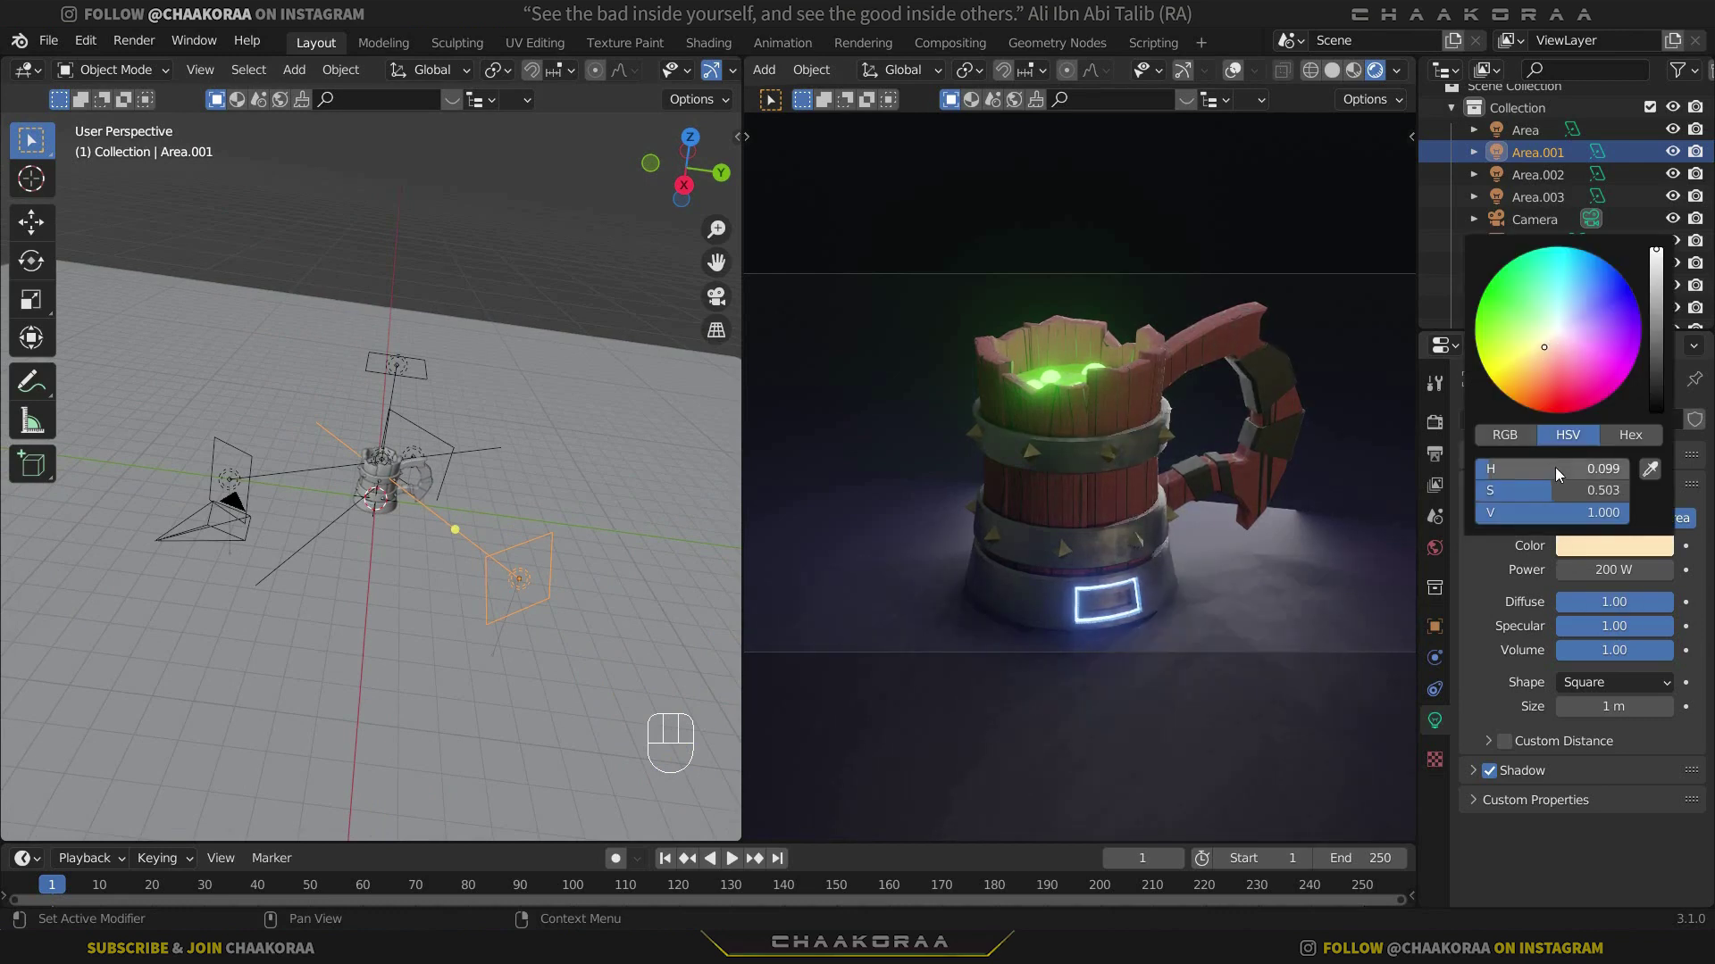
{"action": "left_click", "coordinate": [1635, 572]}
{"action": "type", "text": "300"}
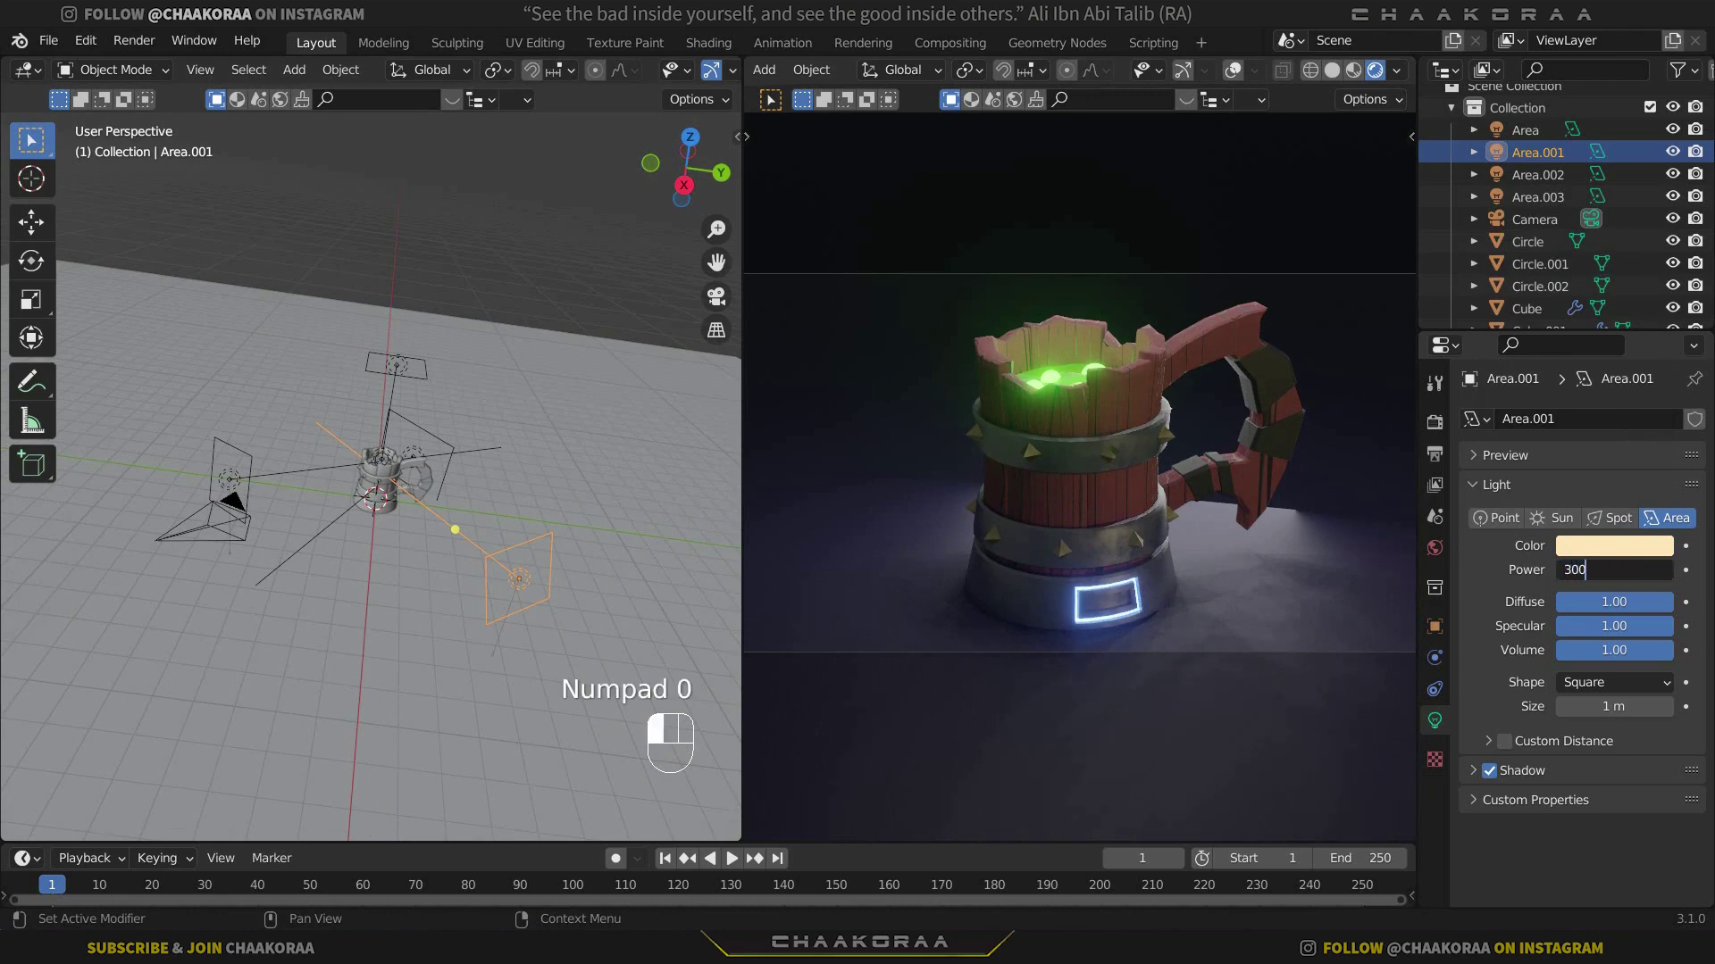
{"action": "key", "text": "Return"}
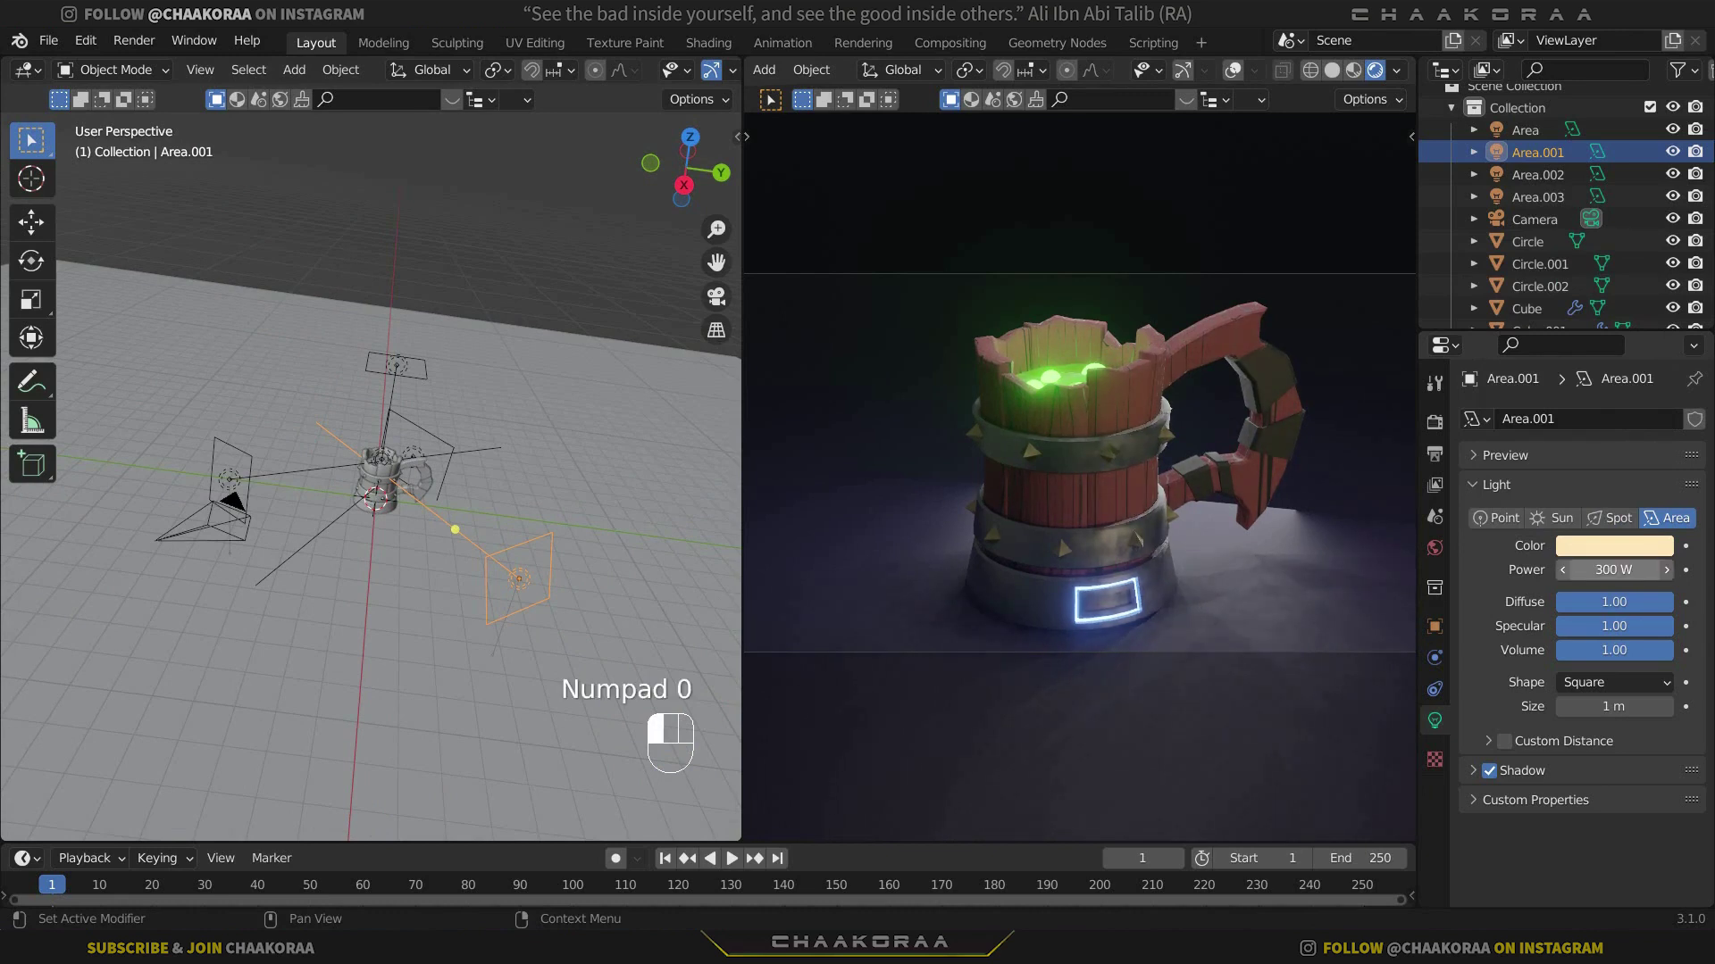
{"action": "left_click", "coordinate": [1594, 542]}
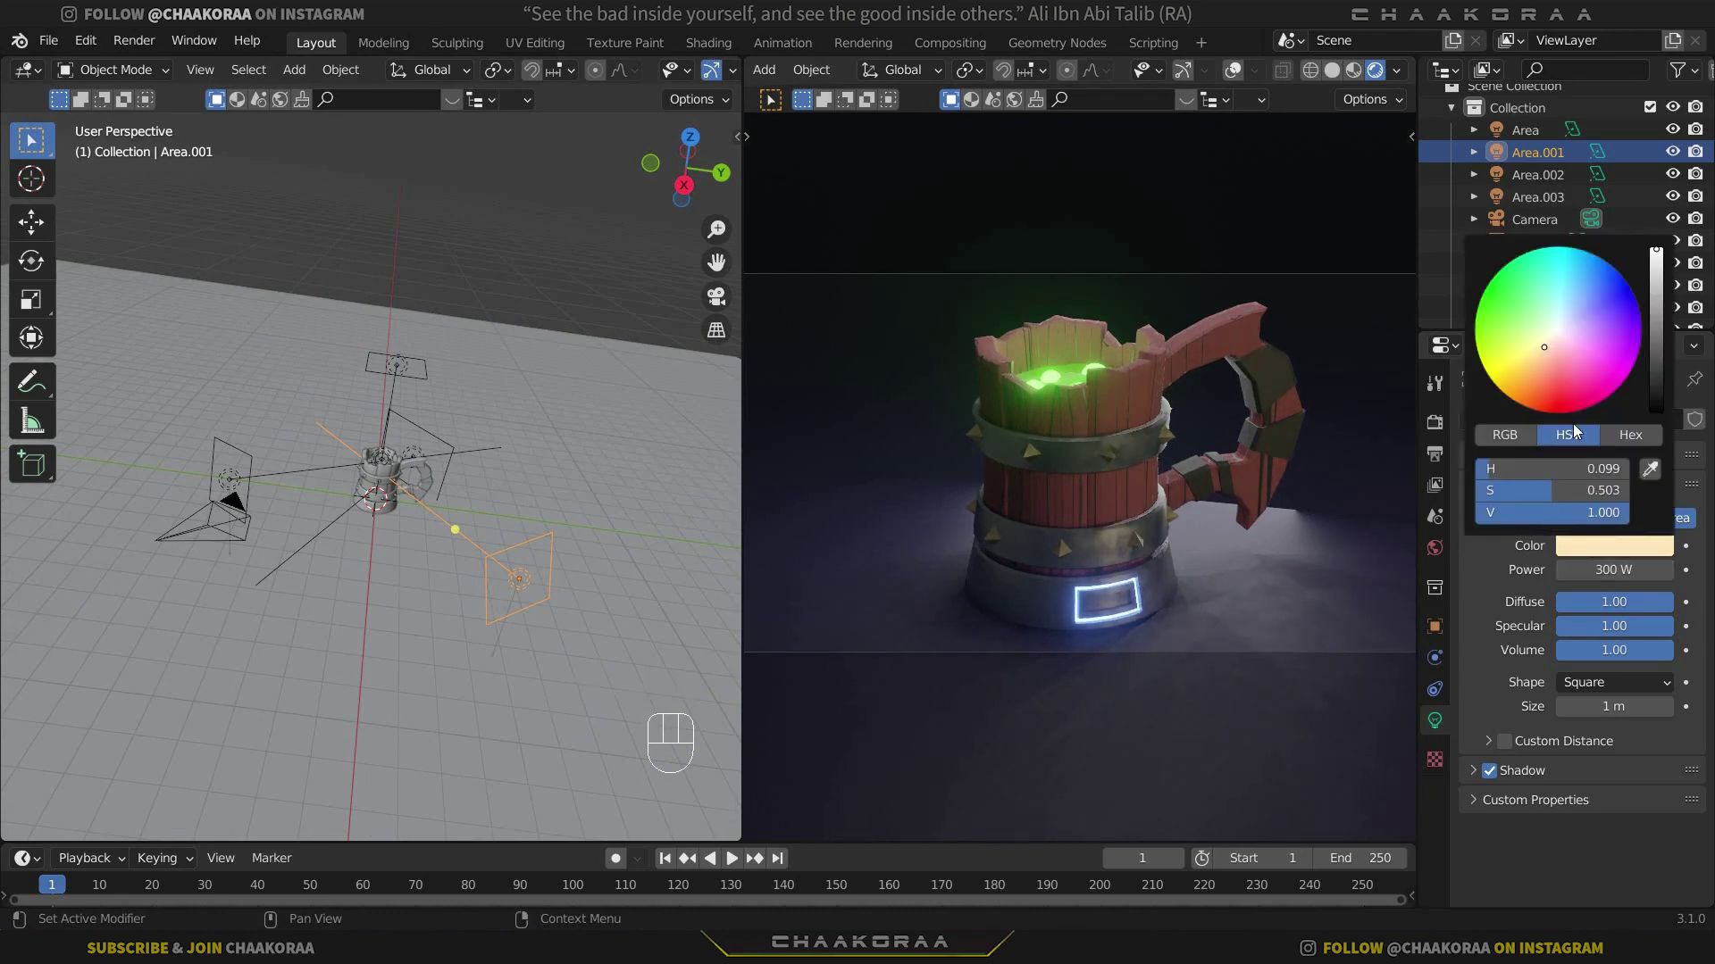
{"action": "left_click_drag", "start_coordinate": [1554, 355], "coordinate": [1547, 355]}
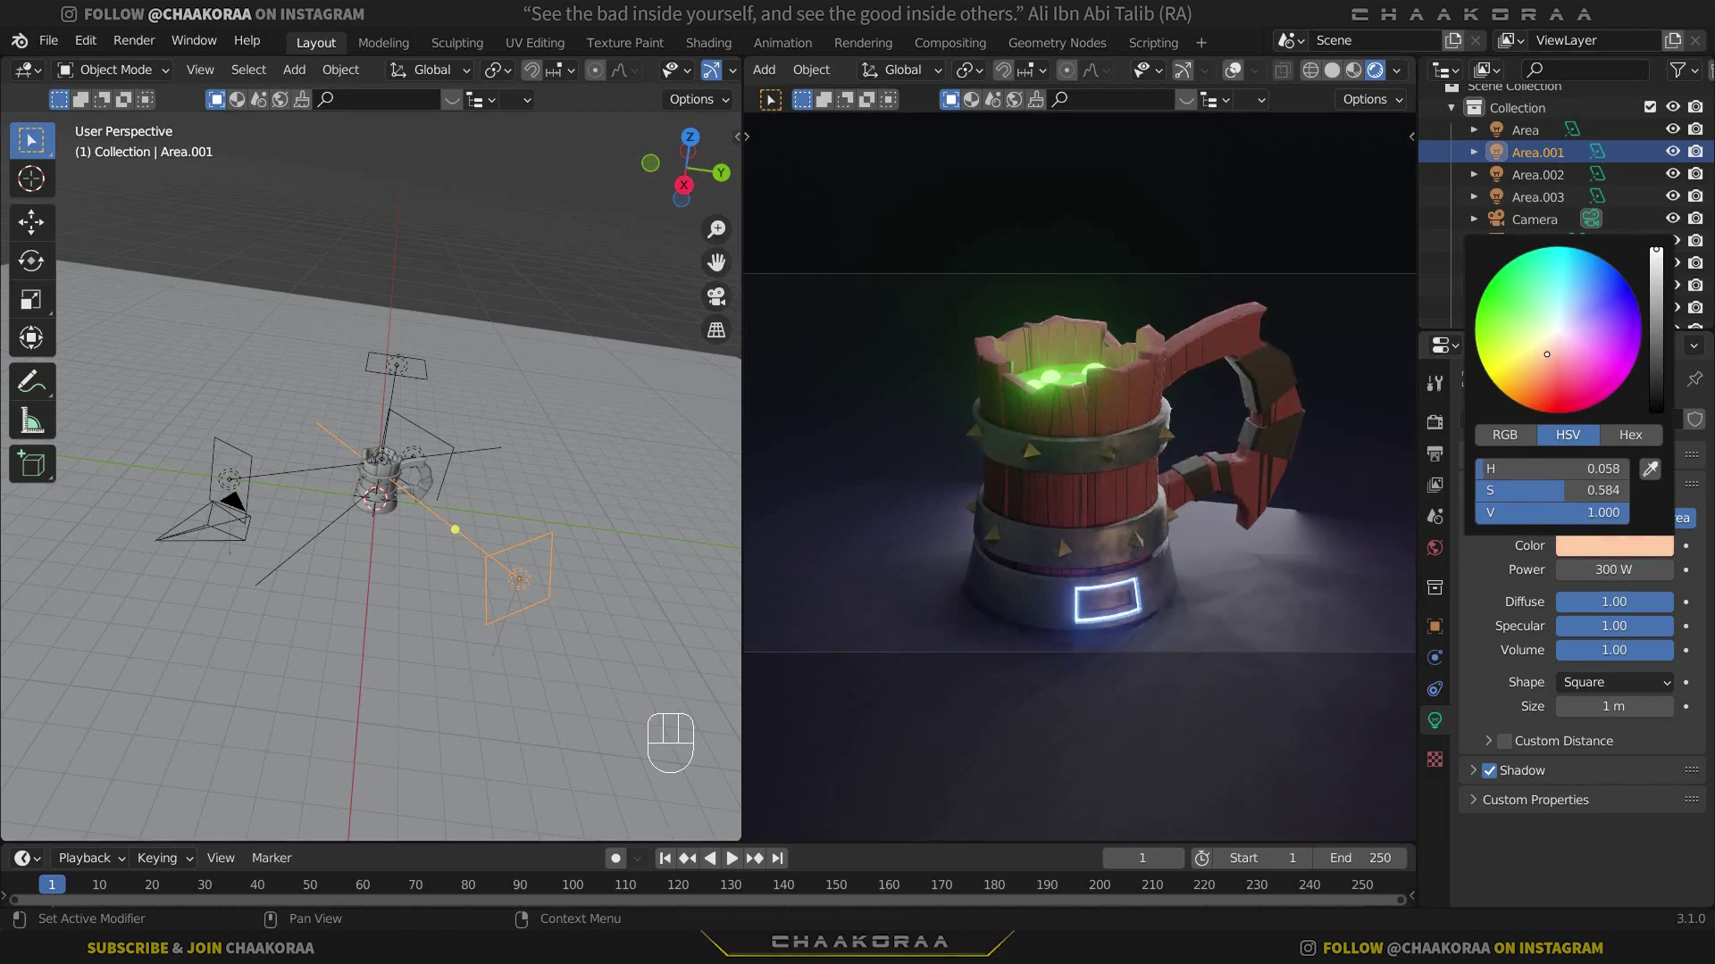
Give the Area.002 light near the camera a light violet-blue color and a power of about 115.4 W
{"action": "left_click", "coordinate": [232, 445]}
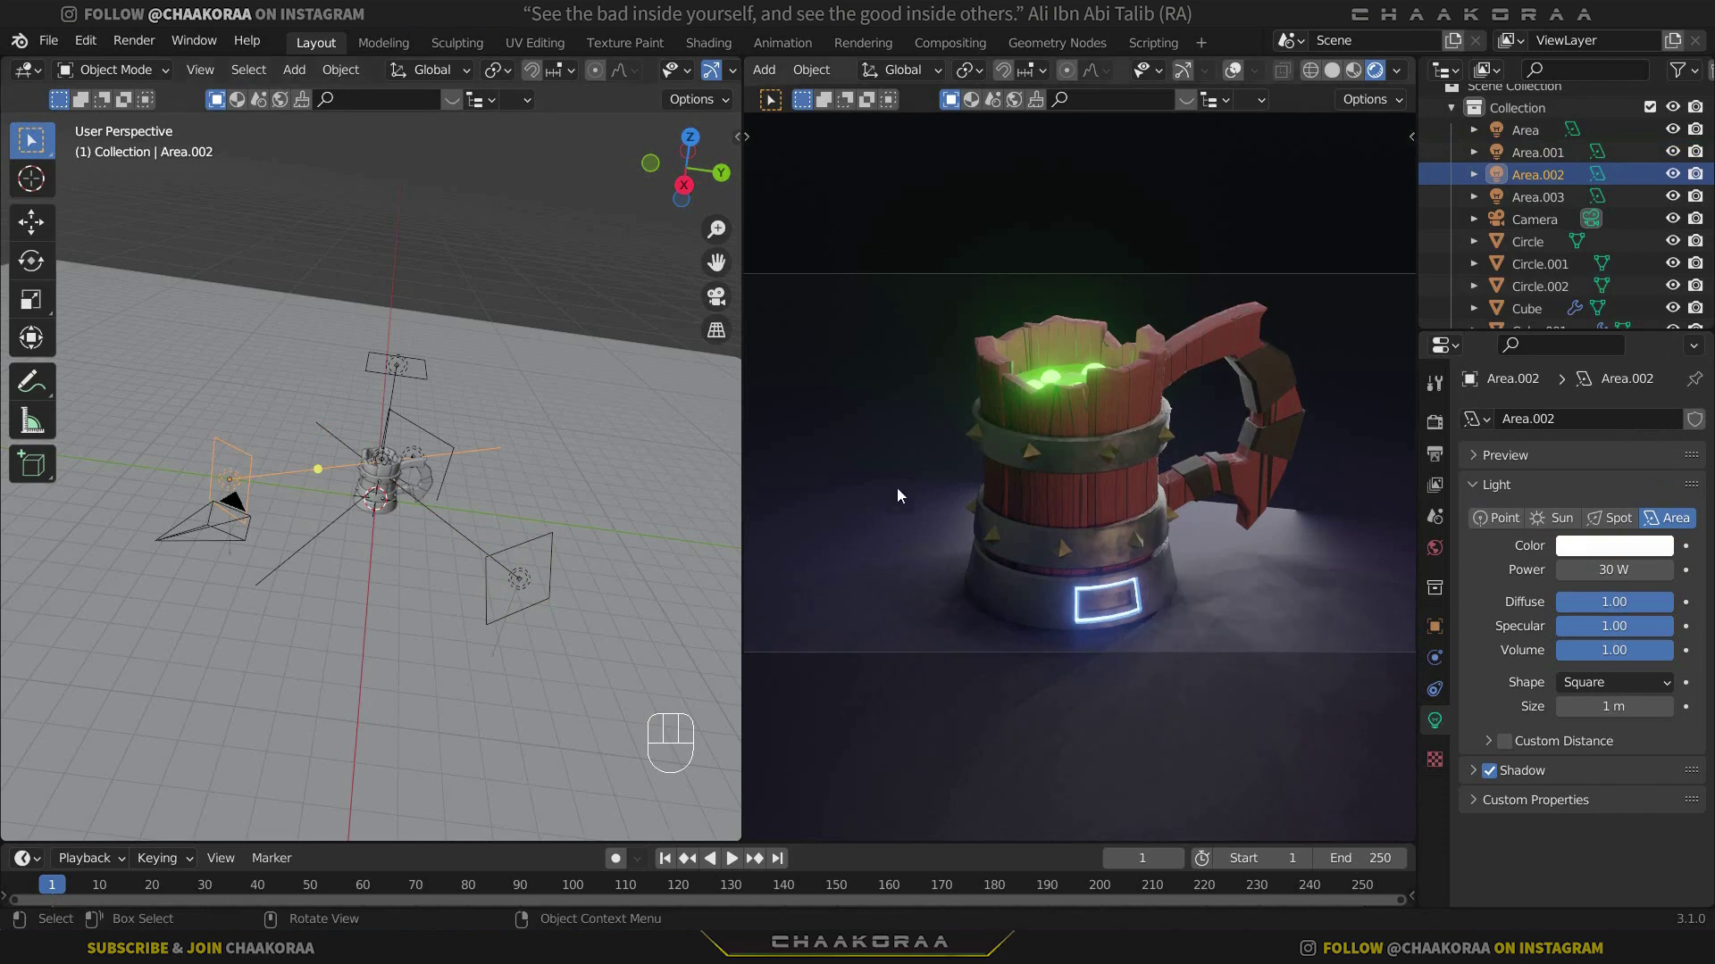
{"action": "left_click", "coordinate": [1609, 546]}
{"action": "left_click_drag", "start_coordinate": [1558, 337], "coordinate": [1588, 312]}
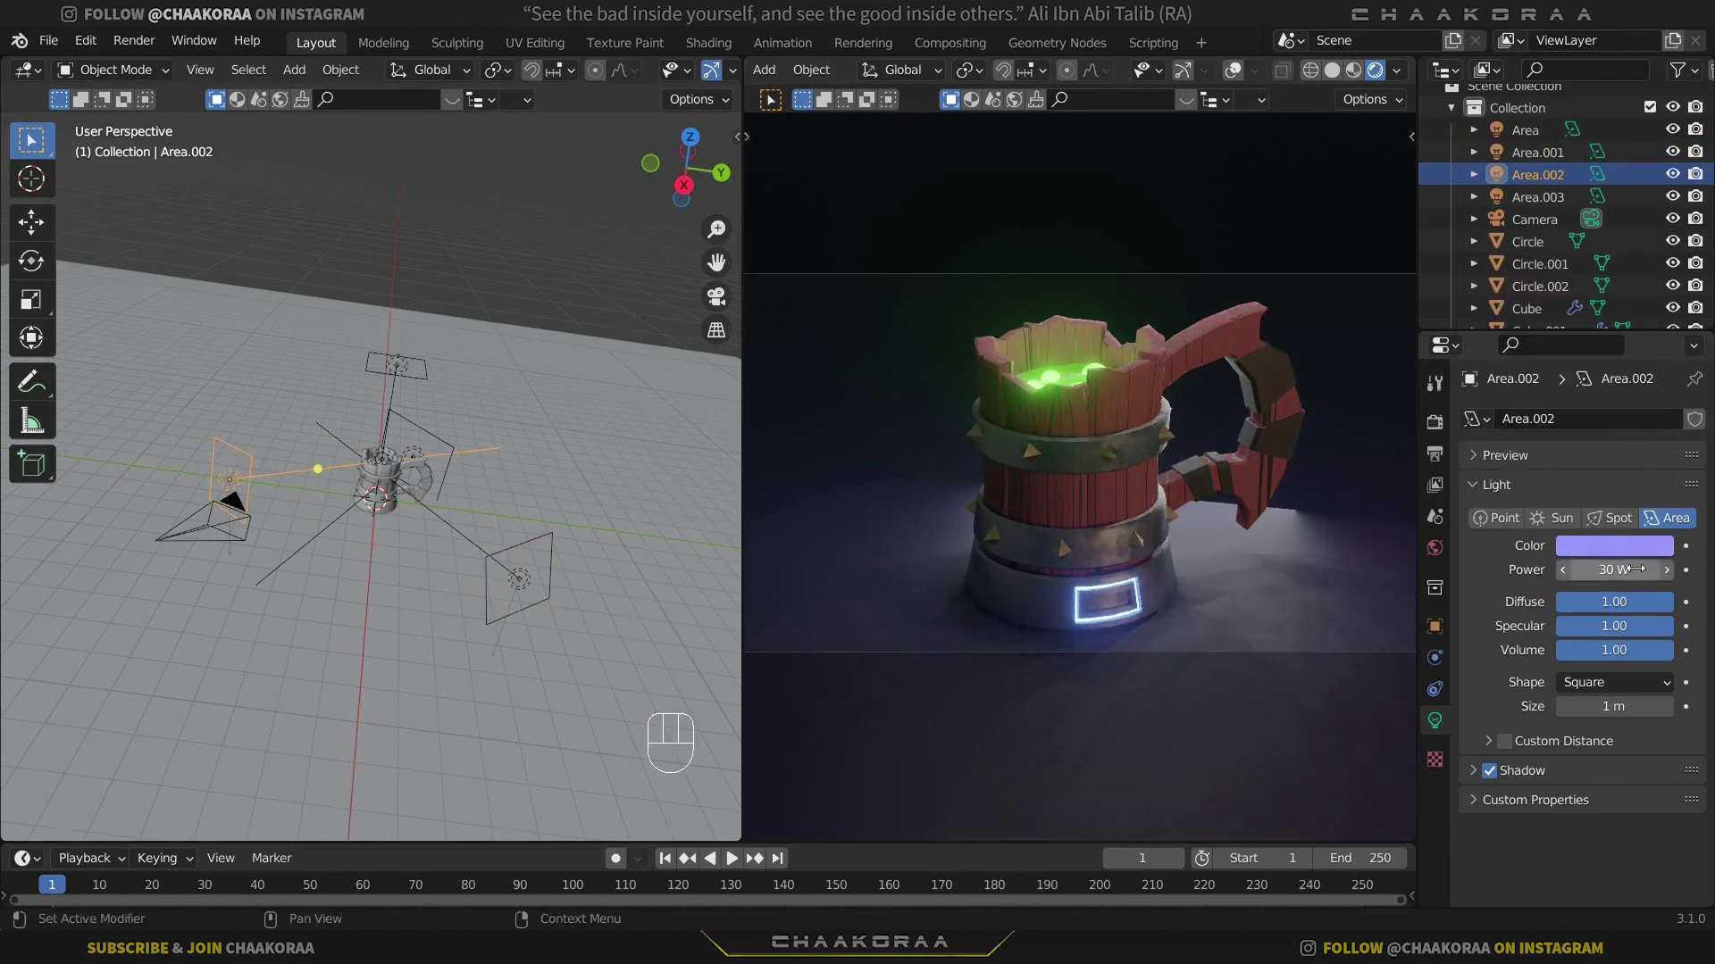
{"action": "left_click", "coordinate": [1608, 570]}
{"action": "type", "text": "70"}
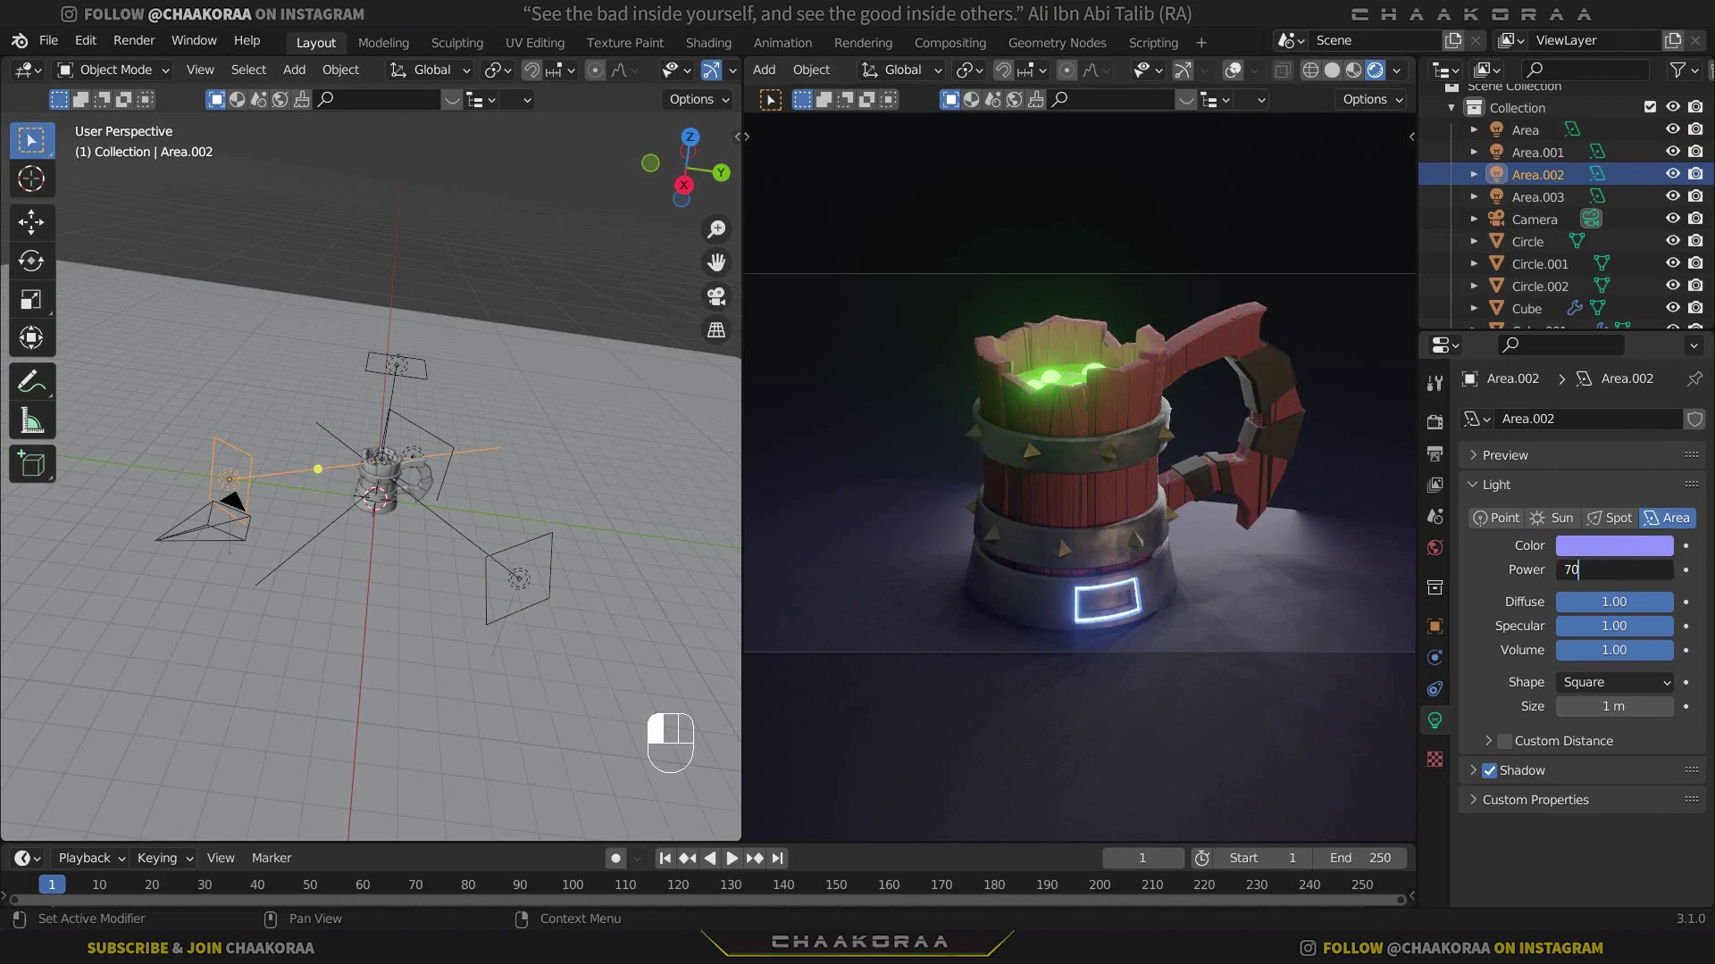
{"action": "key", "text": "Return"}
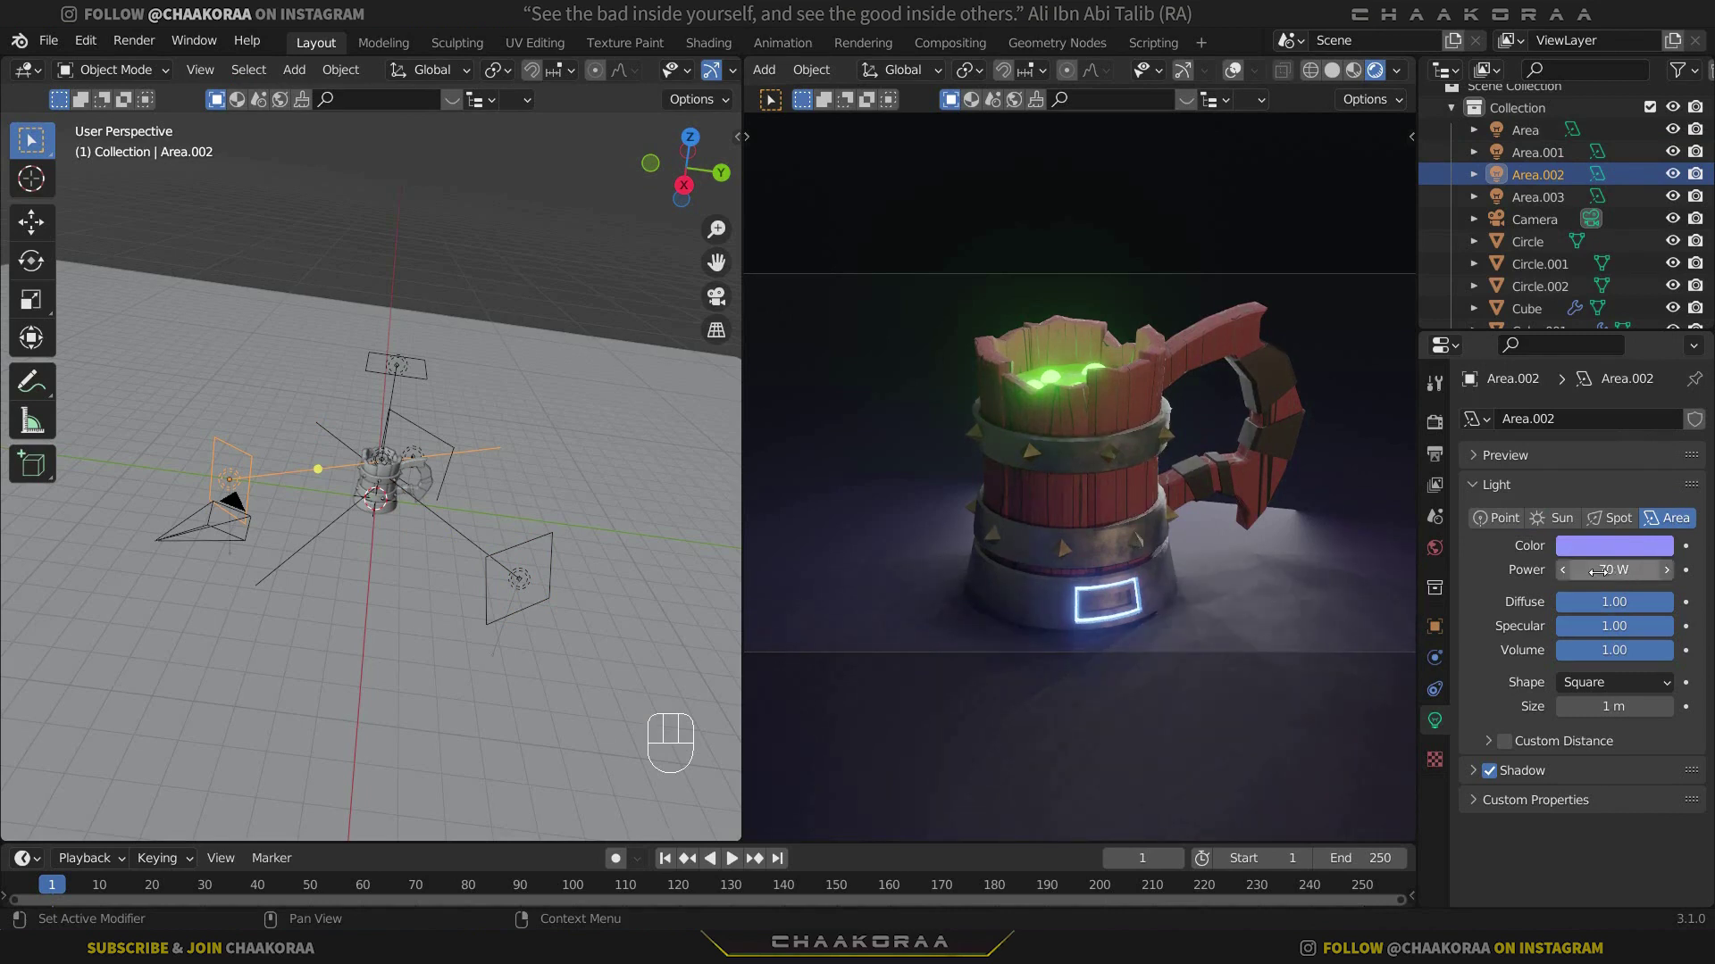
{"action": "left_click_drag", "start_coordinate": [1599, 572], "coordinate": [1661, 572]}
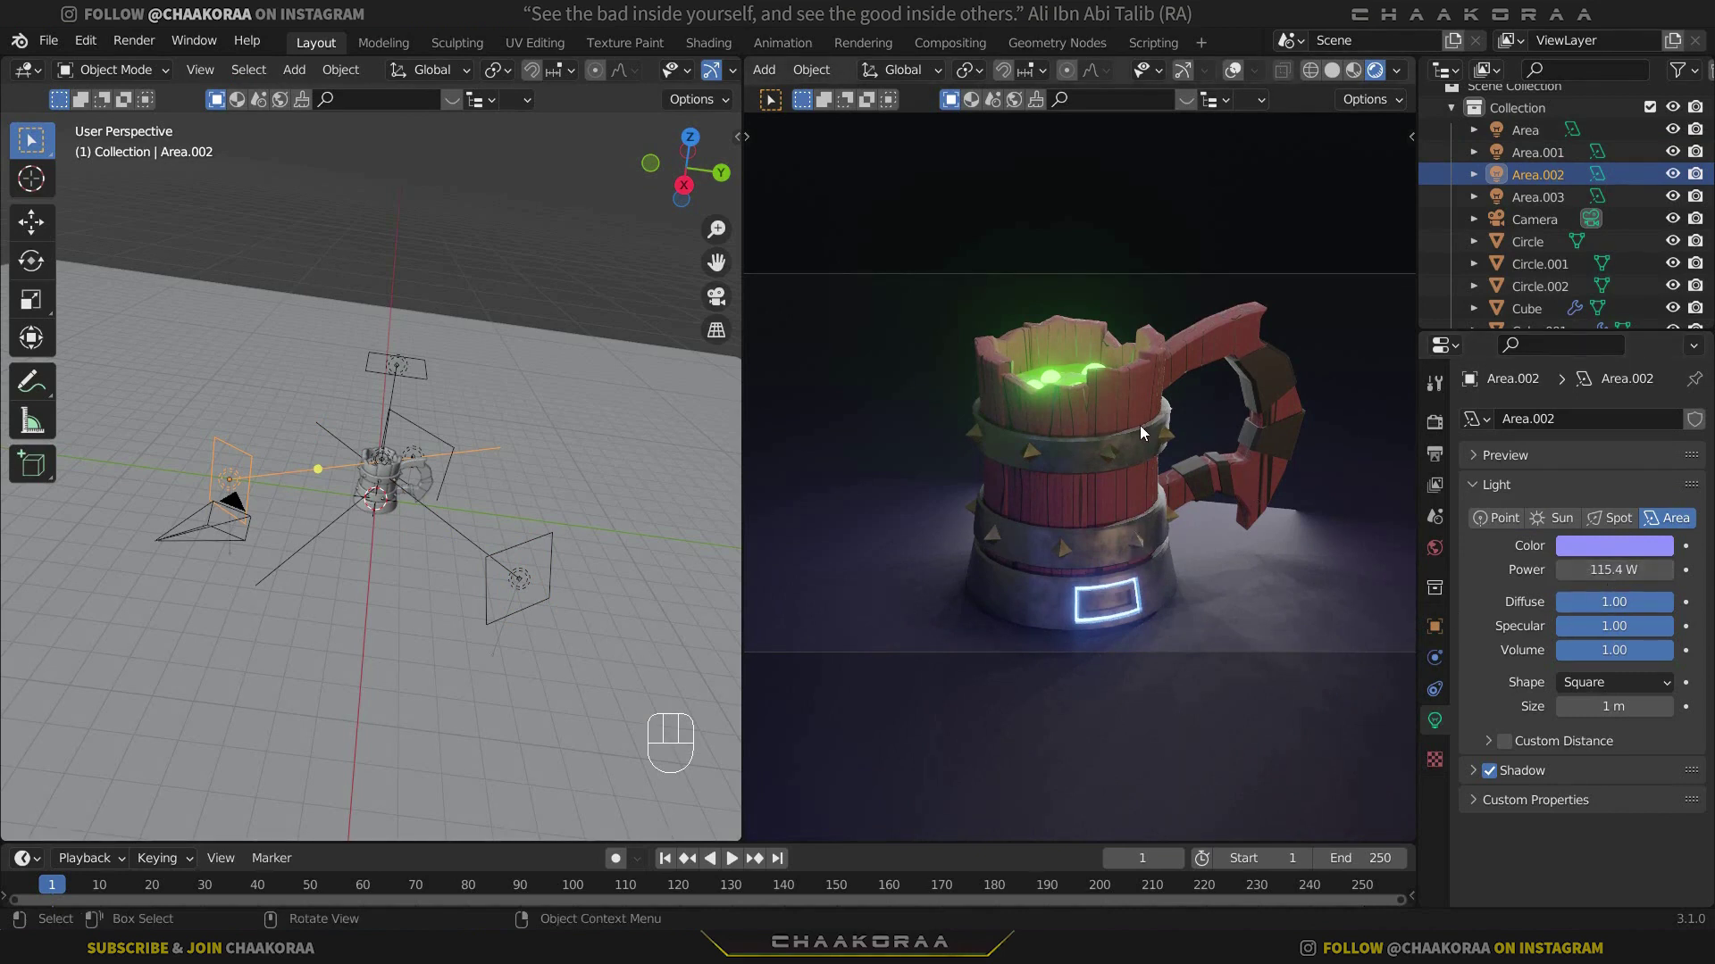
In the Shading workspace, increase the saturation of the red stop at position 0.156 in the Wood material's base-color ColorRamp
{"action": "left_click", "coordinate": [1114, 356]}
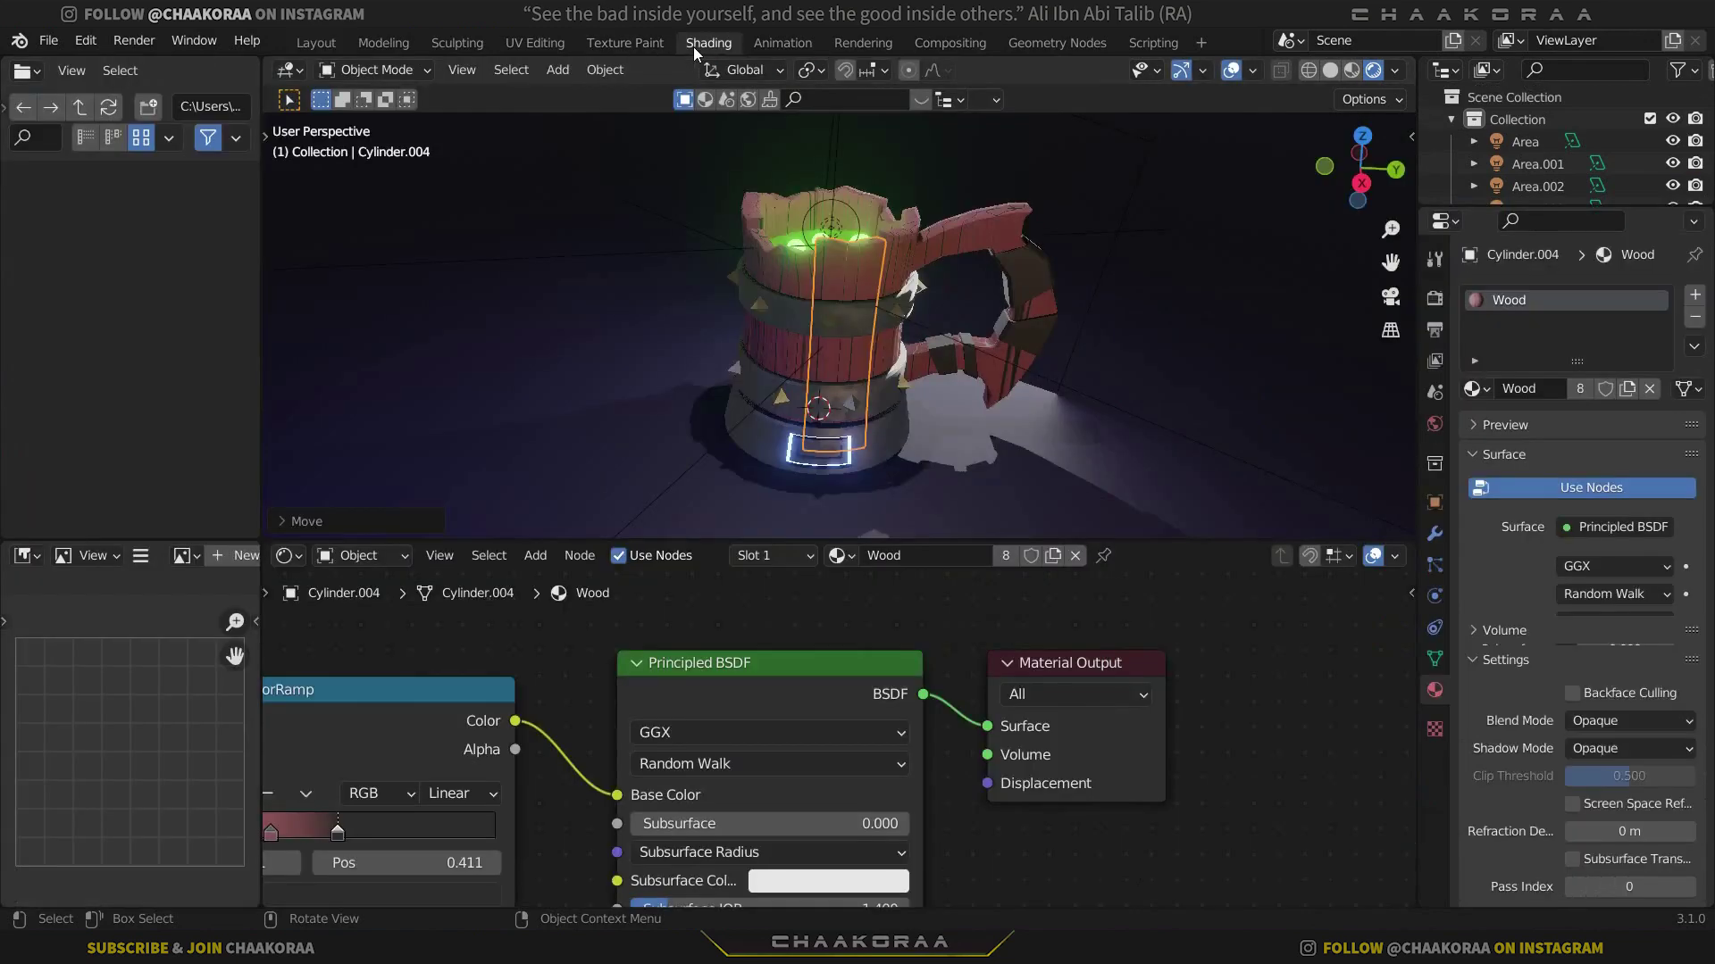
{"action": "left_click", "coordinate": [693, 45]}
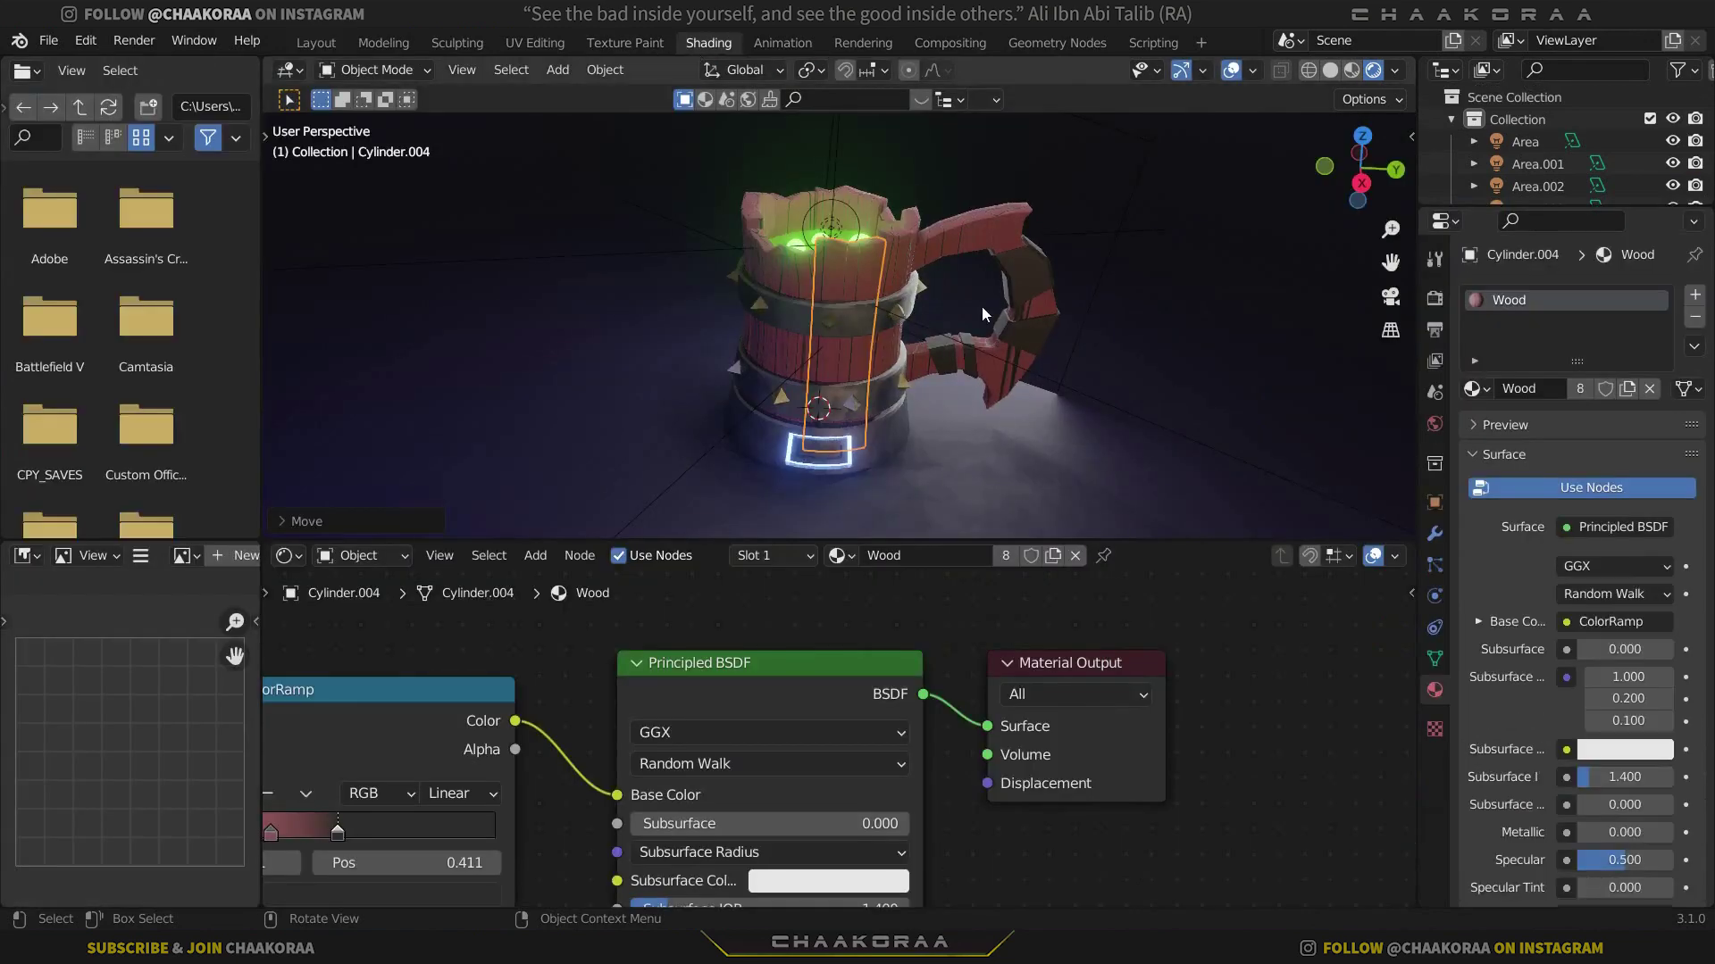
{"action": "middle_click_drag", "start_coordinate": [961, 373], "coordinate": [884, 409]}
{"action": "middle_click_drag", "start_coordinate": [655, 743], "coordinate": [982, 655]}
{"action": "scroll", "coordinate": [828, 736], "scroll_direction": "down", "scroll_amount": 11}
{"action": "middle_click_drag", "start_coordinate": [850, 768], "coordinate": [907, 715]}
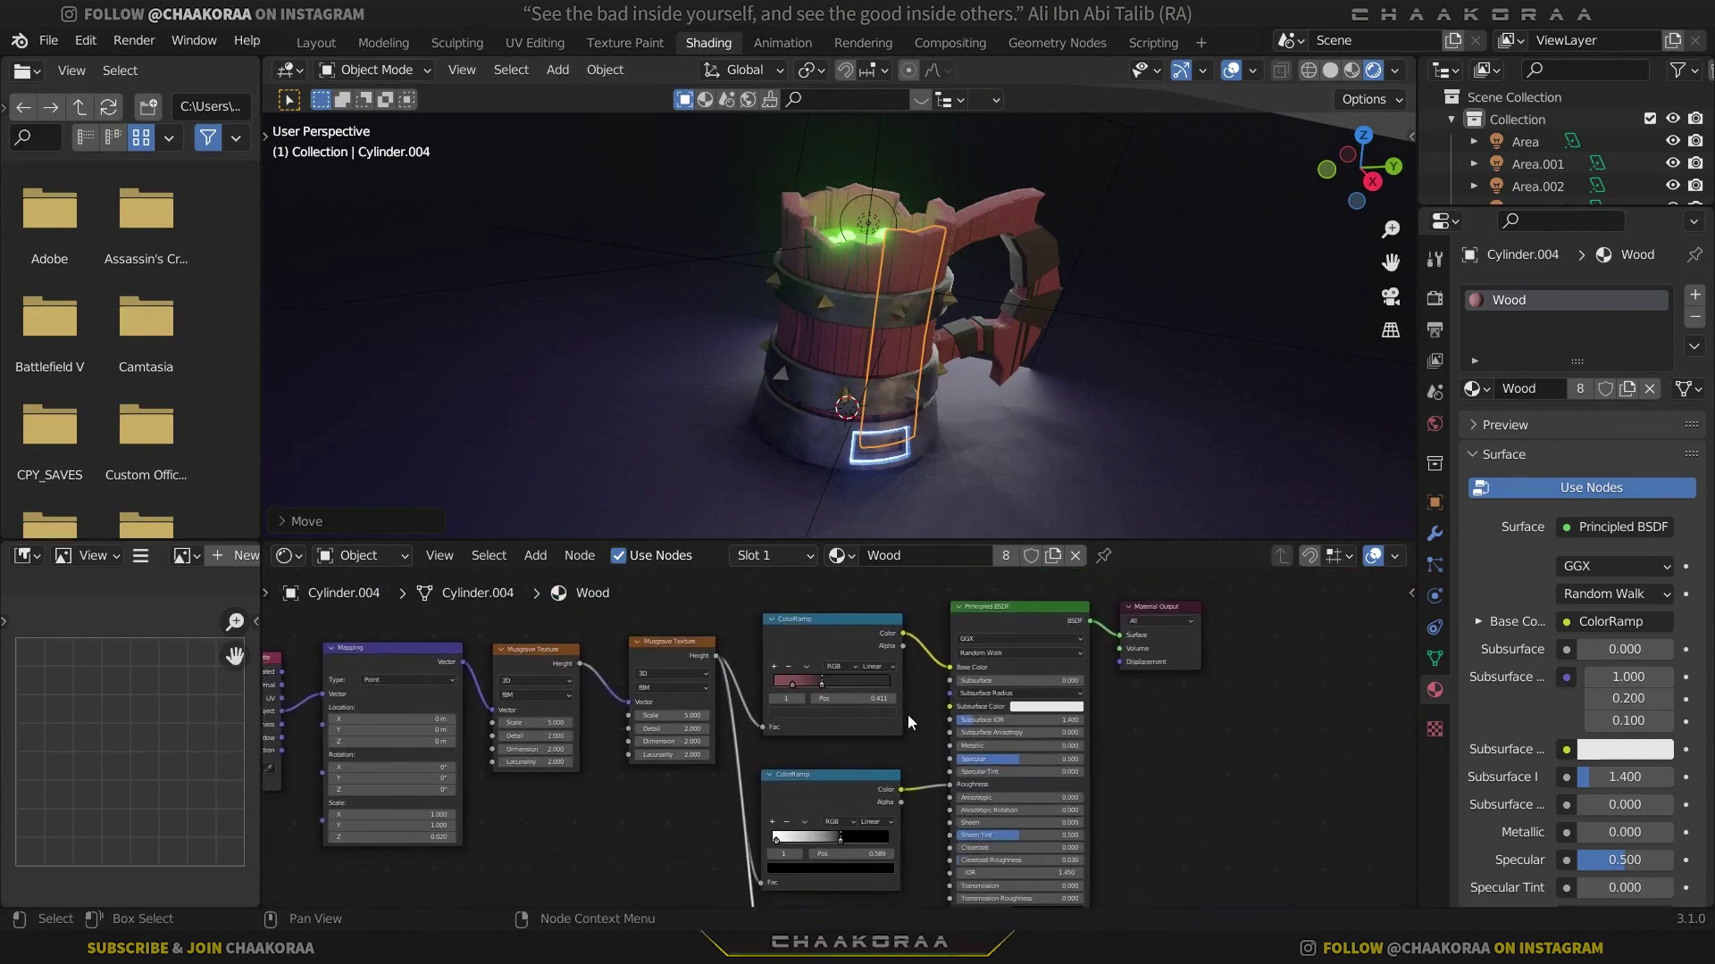
{"action": "scroll", "coordinate": [839, 718], "scroll_direction": "up", "scroll_amount": 3}
{"action": "scroll", "coordinate": [803, 710], "scroll_direction": "up", "scroll_amount": 2}
{"action": "middle_click_drag", "start_coordinate": [804, 709], "coordinate": [834, 779]}
{"action": "scroll", "coordinate": [779, 707], "scroll_direction": "up", "scroll_amount": 2}
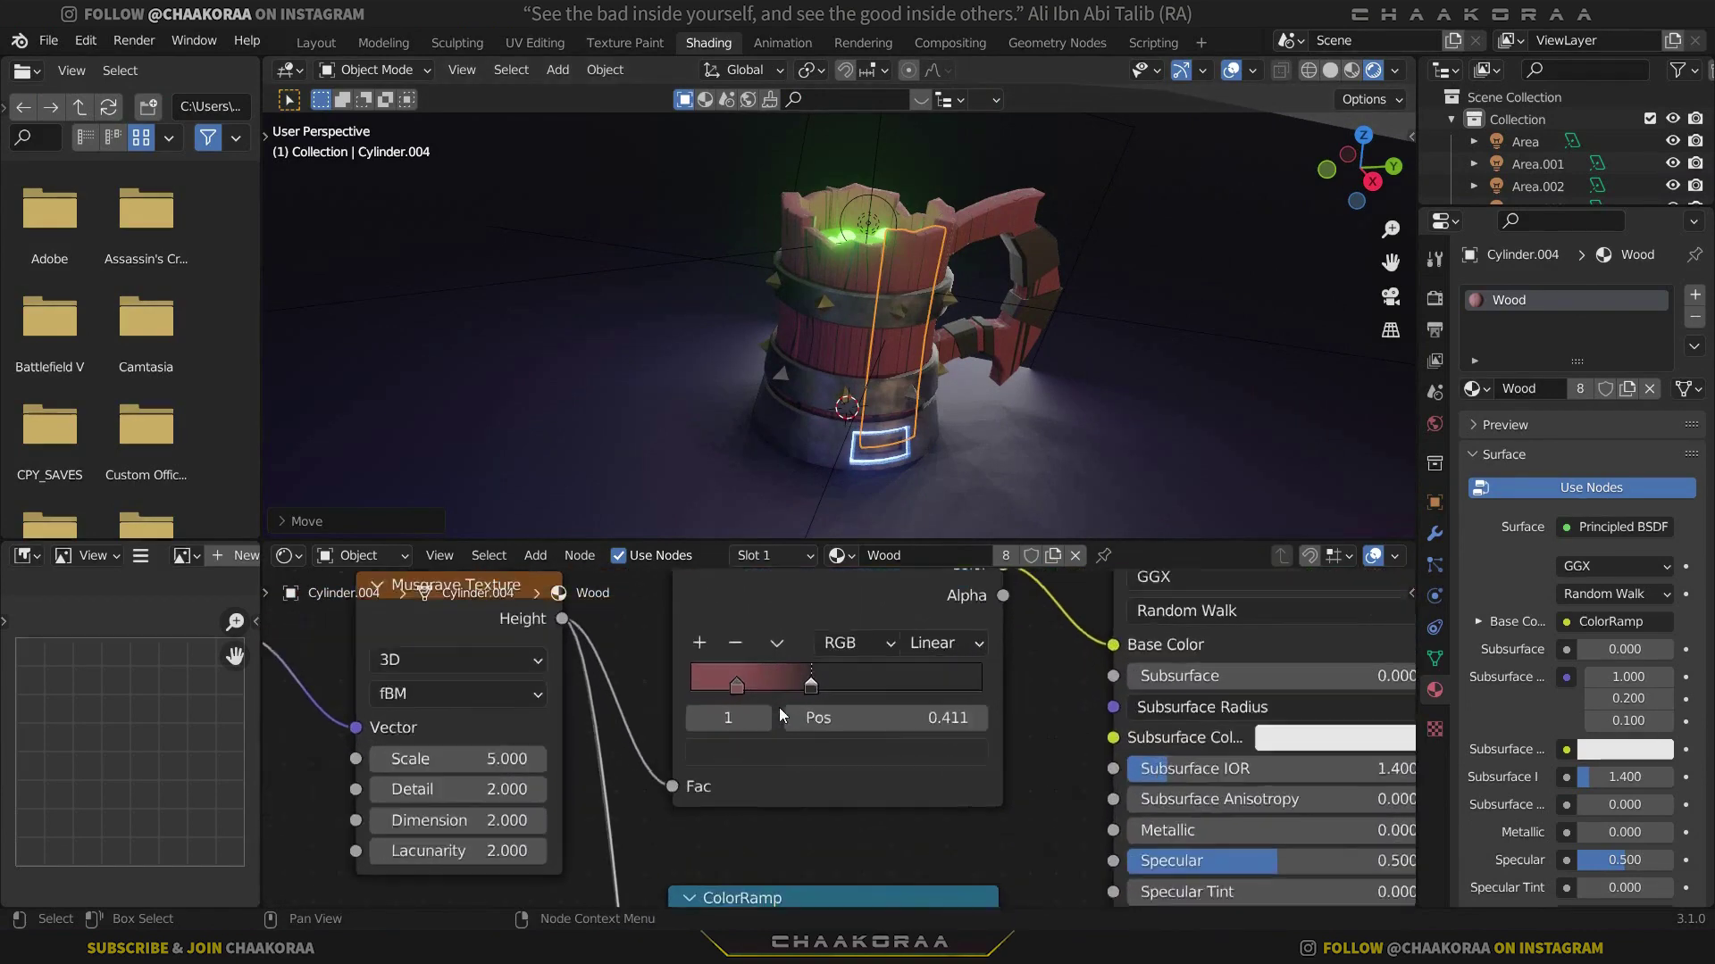
{"action": "left_click", "coordinate": [728, 681]}
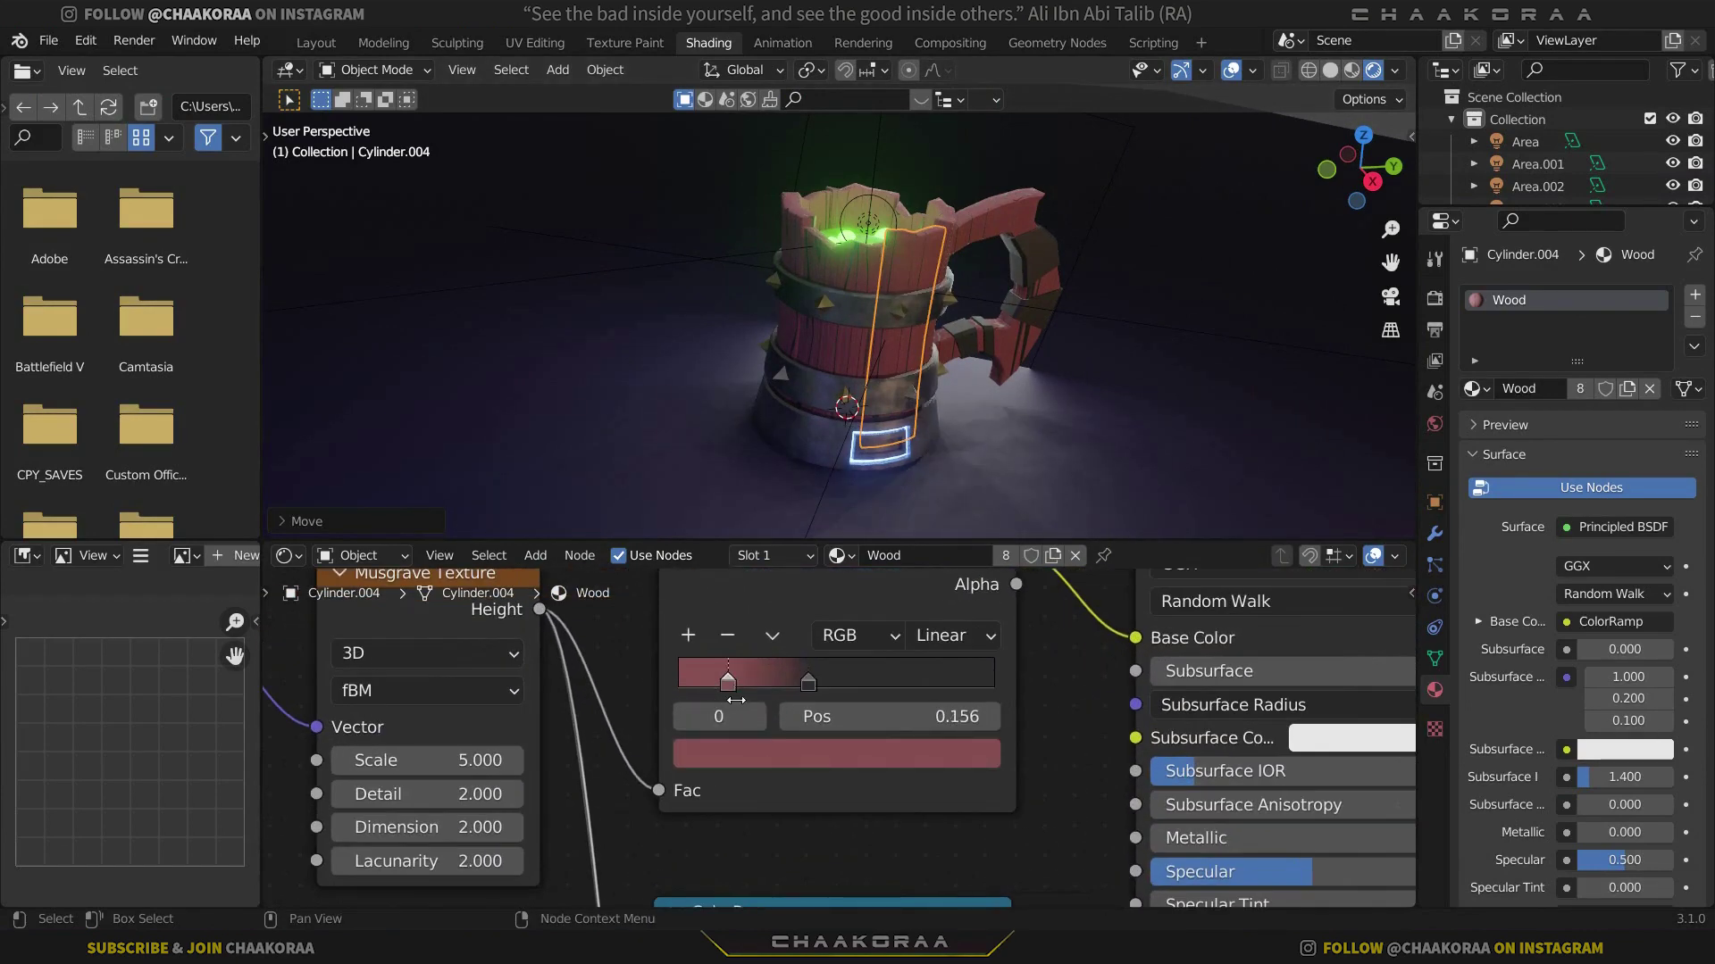
{"action": "left_click", "coordinate": [738, 755]}
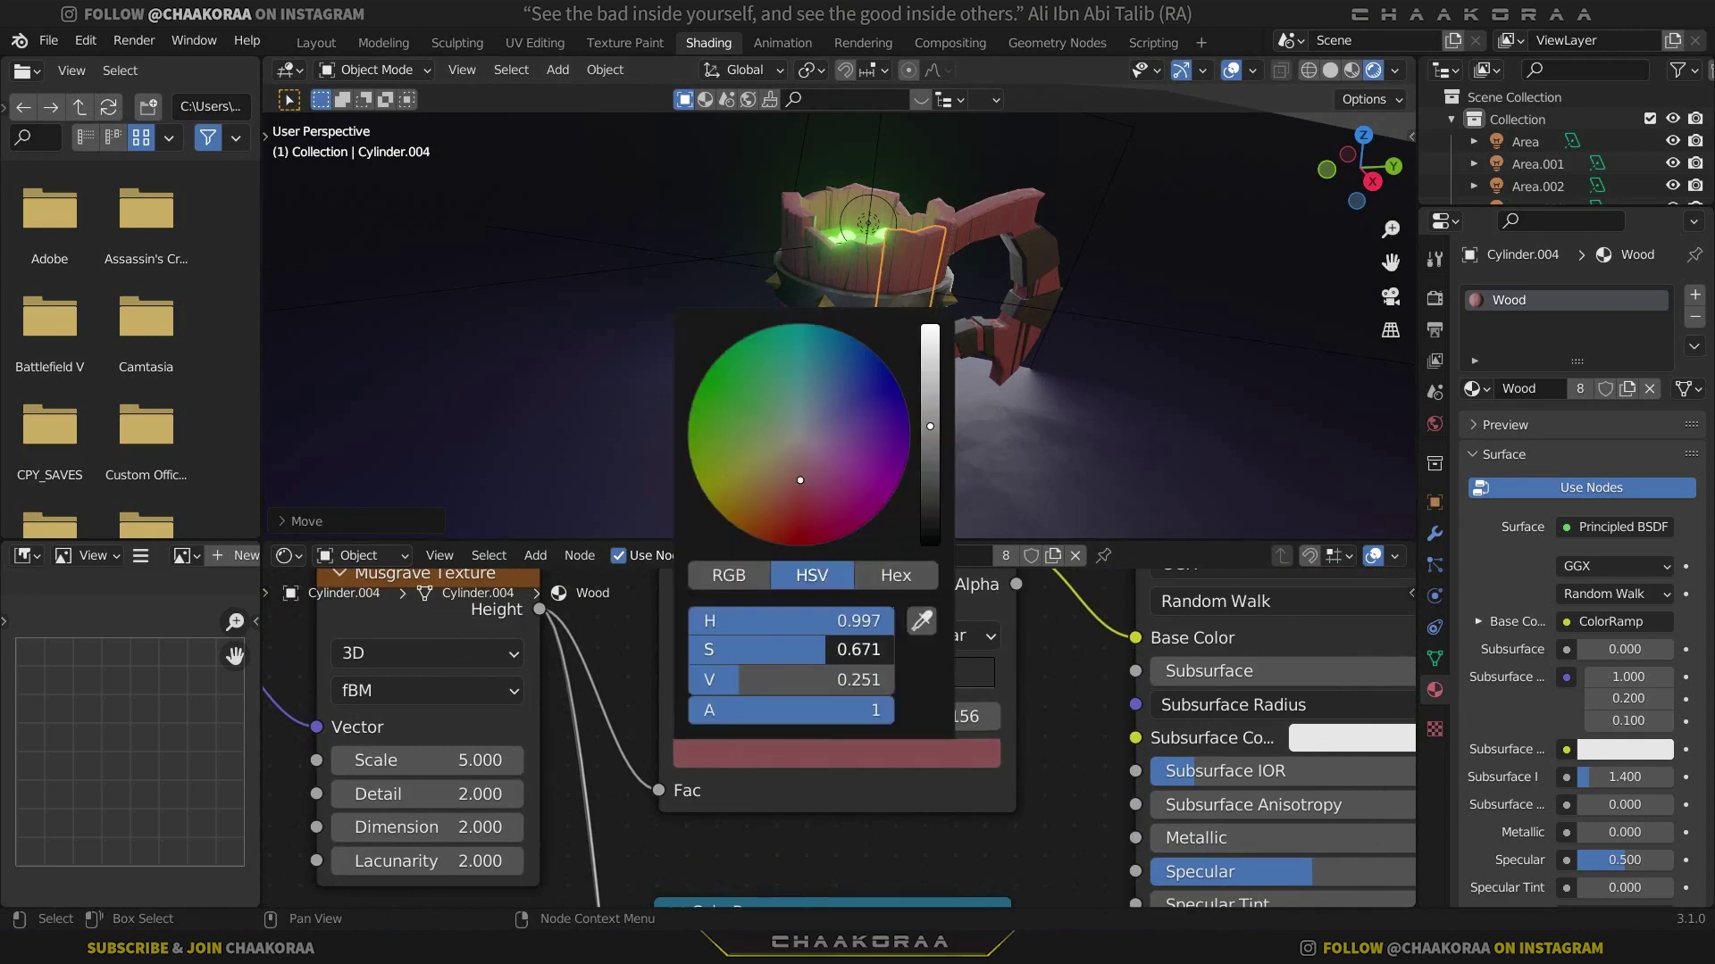
{"action": "left_click_drag", "start_coordinate": [826, 649], "coordinate": [847, 650]}
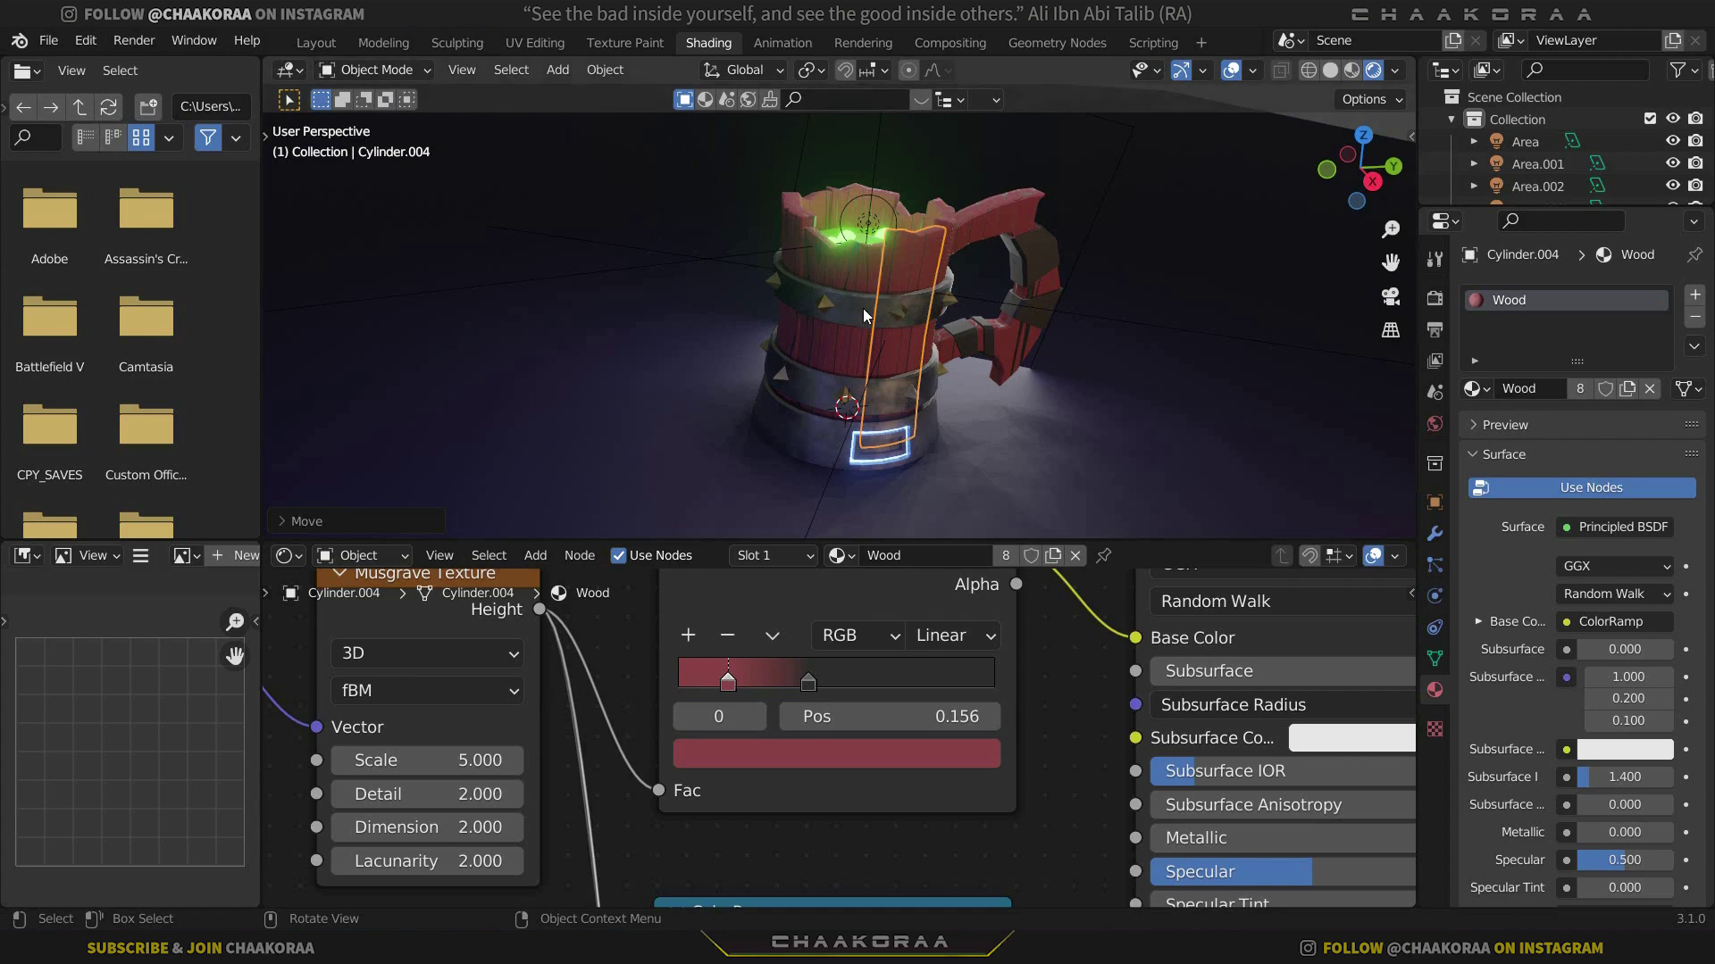
Shift the Gold material's base color on the upper band's spikes to a warmer, more orange gold
{"action": "left_click", "coordinate": [828, 309]}
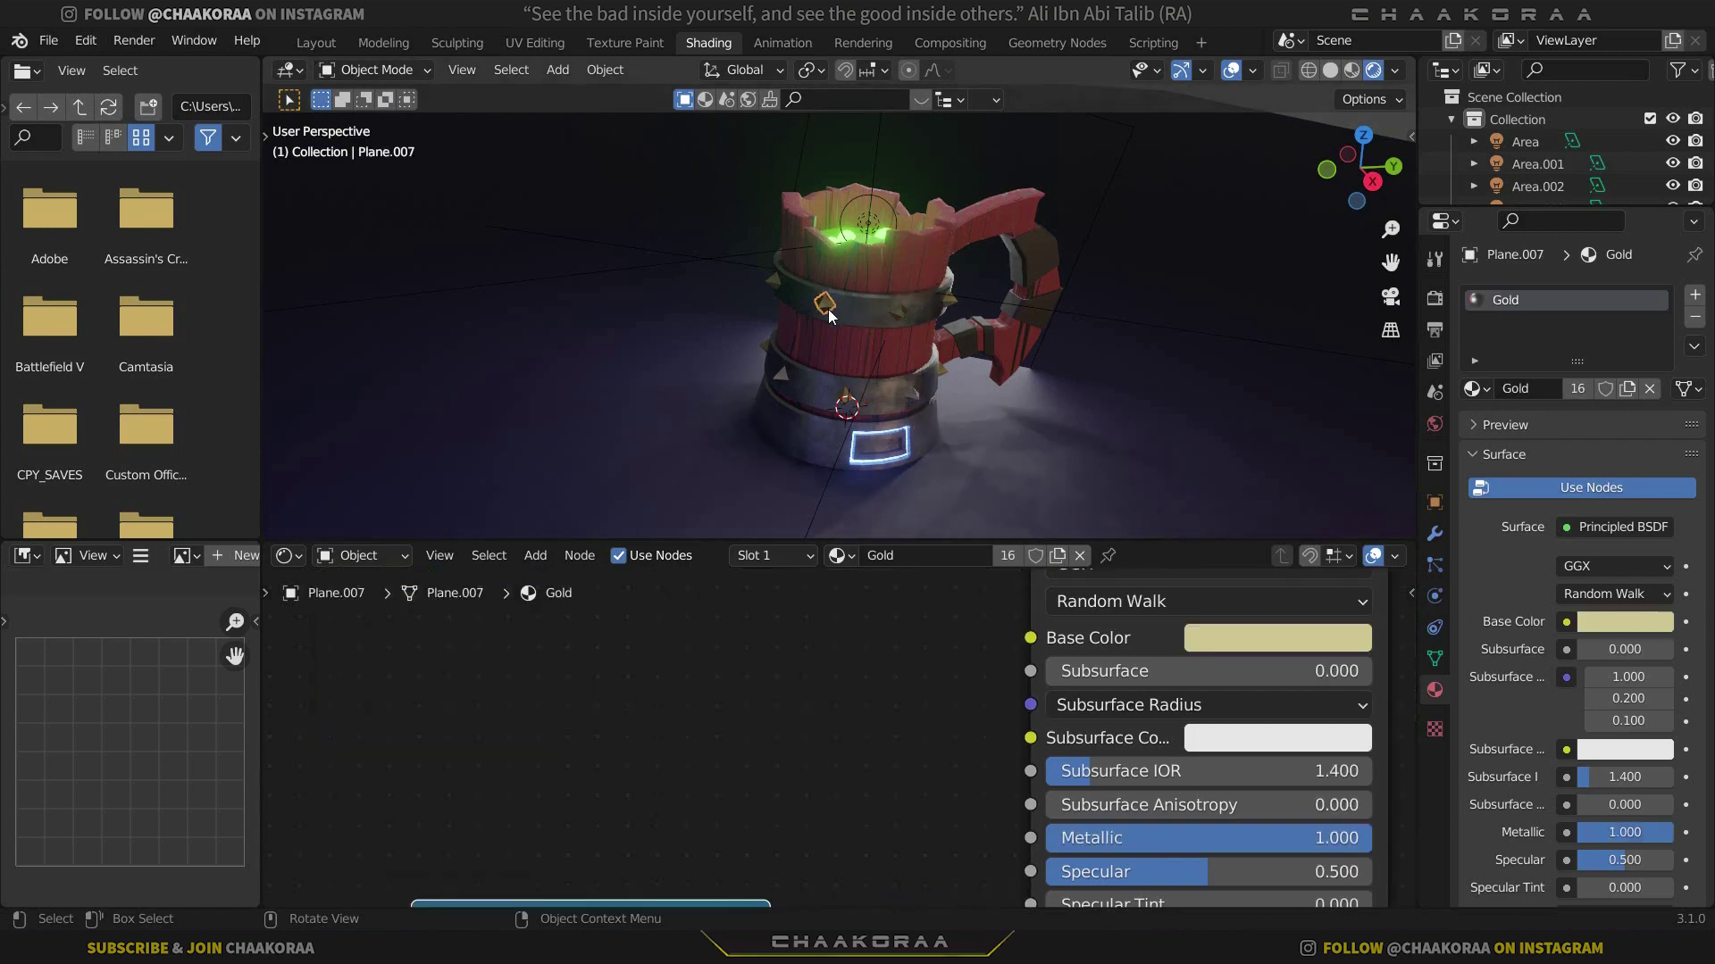
{"action": "left_click", "coordinate": [1283, 638]}
{"action": "left_click_drag", "start_coordinate": [1289, 351], "coordinate": [1281, 350]}
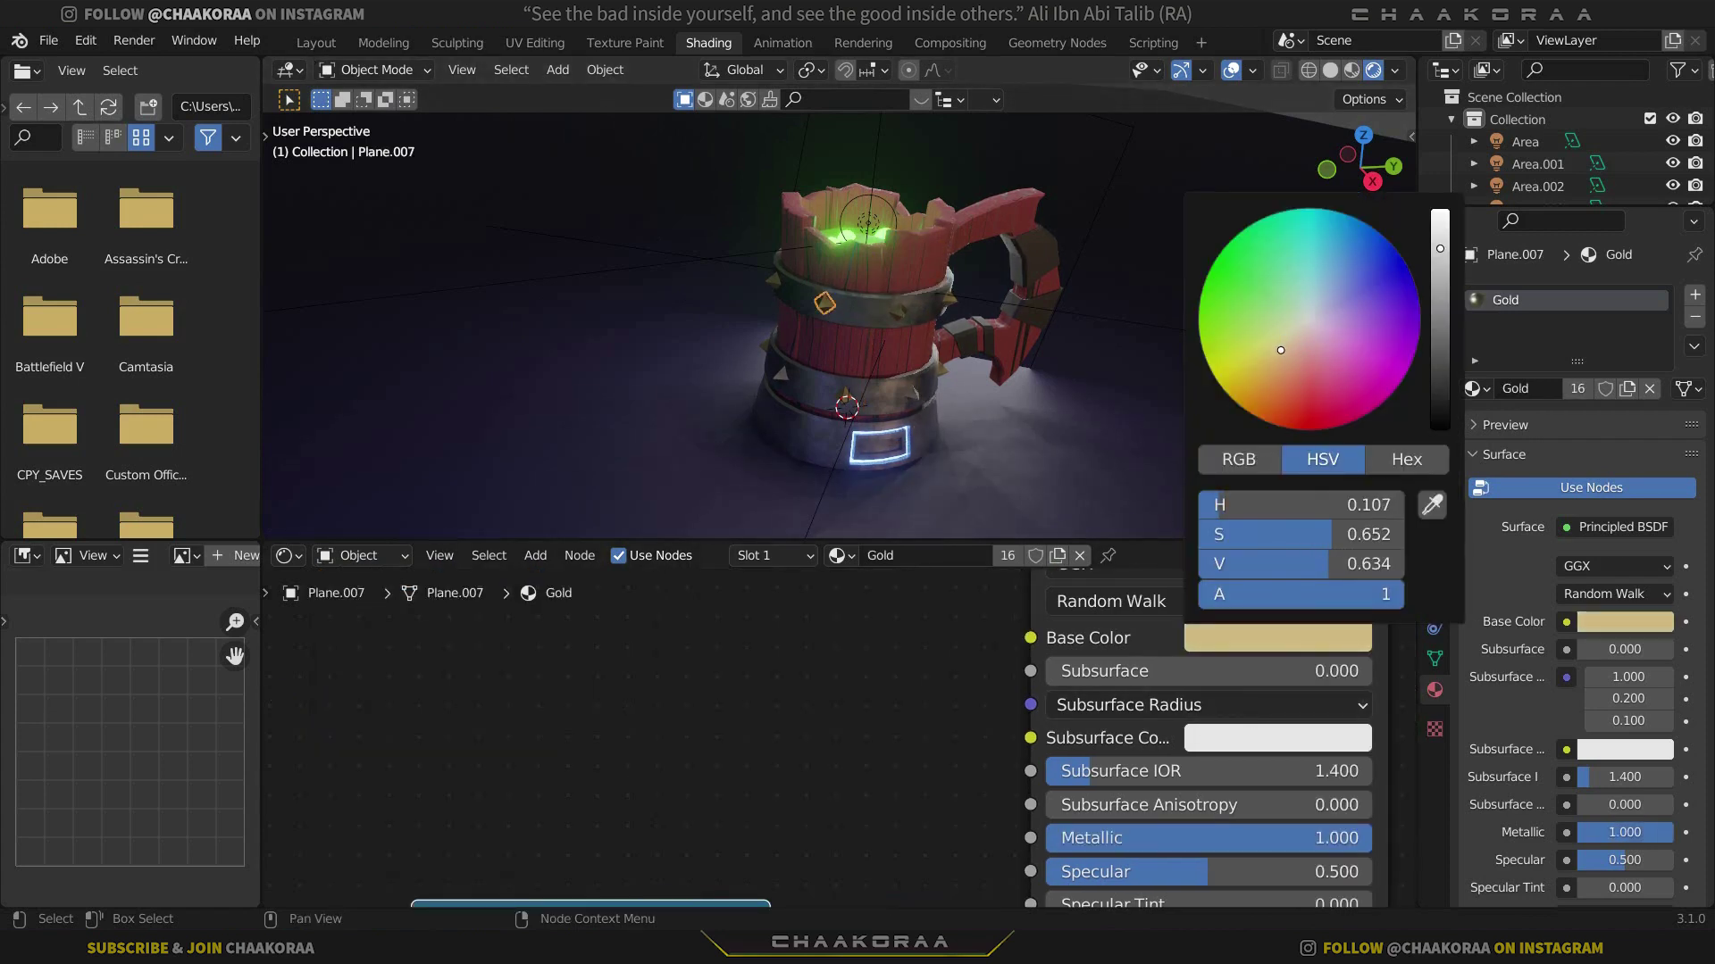
In the Layout workspace, scale the Area.003 light behind the mug down uniformly to about 0.644
{"action": "left_click", "coordinate": [315, 43]}
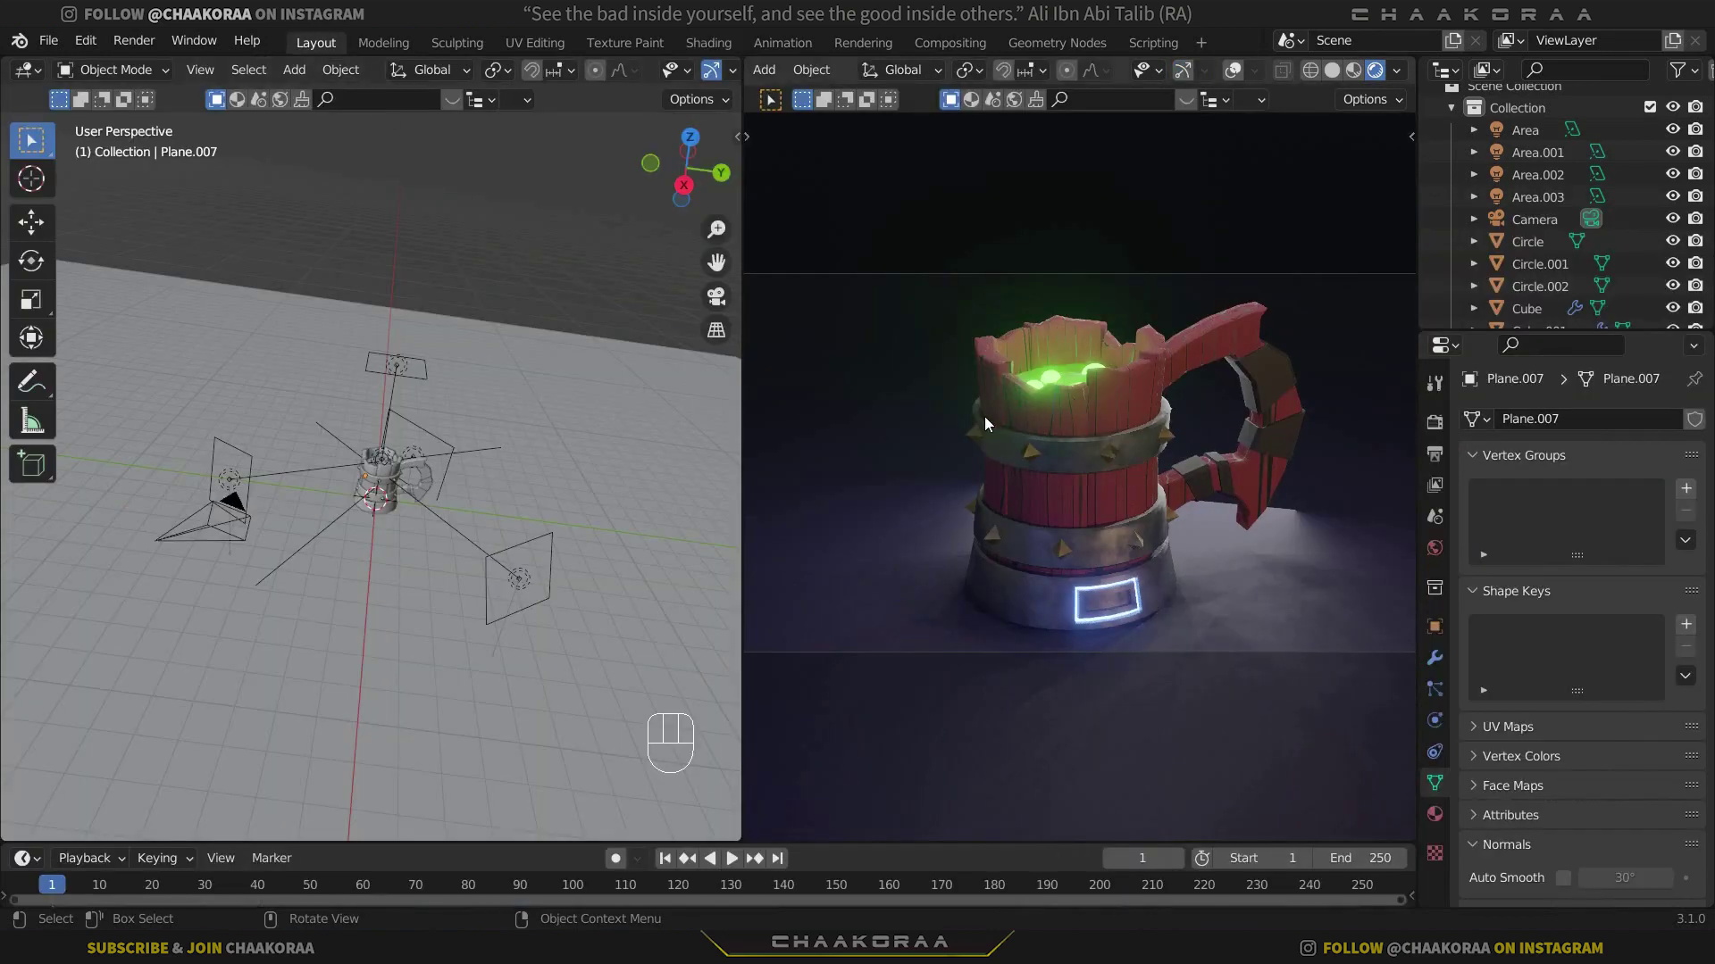
{"action": "scroll", "coordinate": [411, 431], "scroll_direction": "up", "scroll_amount": 10}
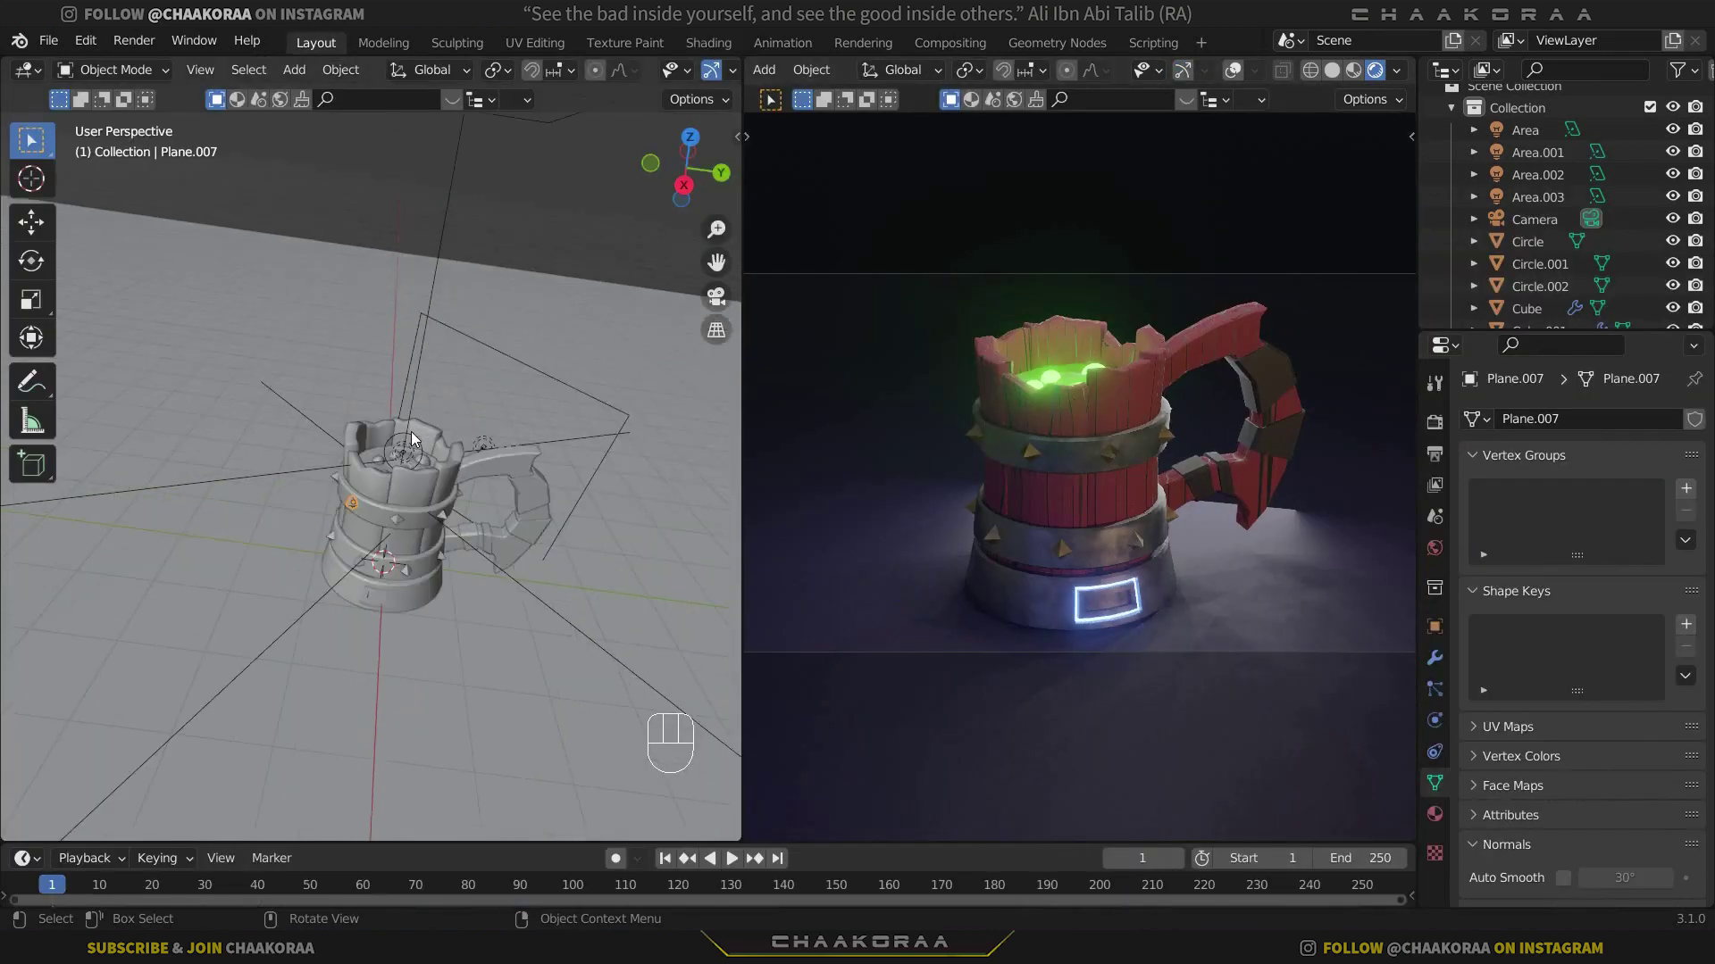
{"action": "left_click", "coordinate": [591, 286]}
{"action": "scroll", "coordinate": [405, 420], "scroll_direction": "down", "scroll_amount": 4}
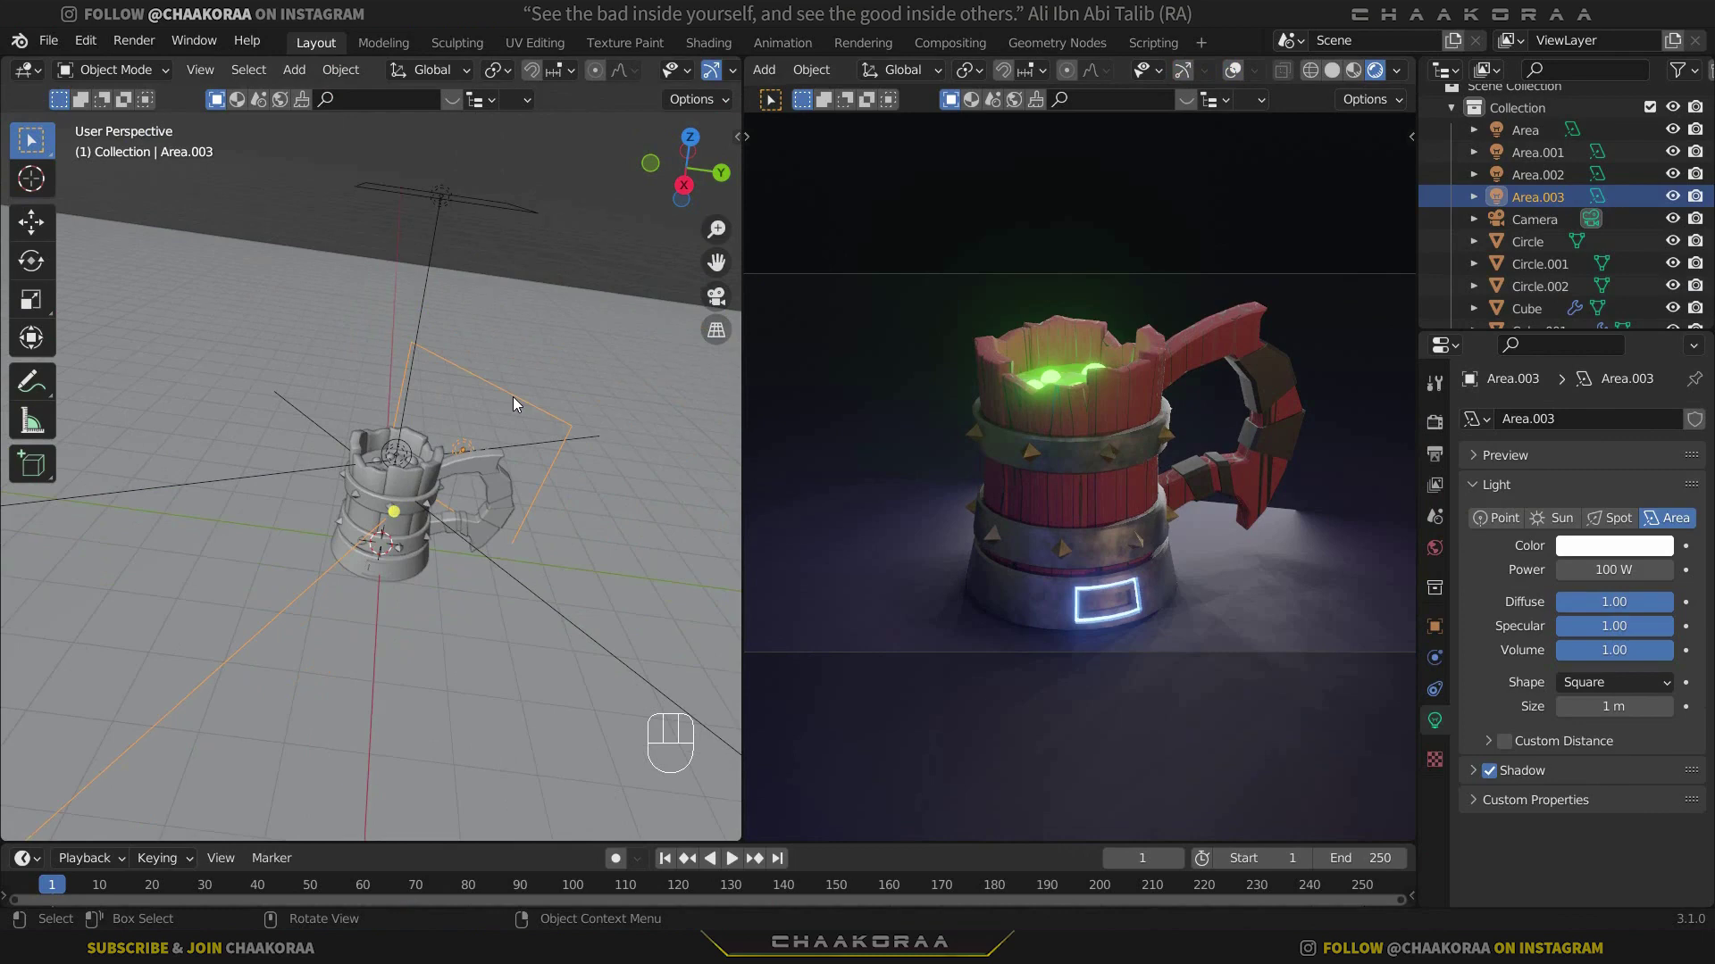
{"action": "key", "text": "KP_7"}
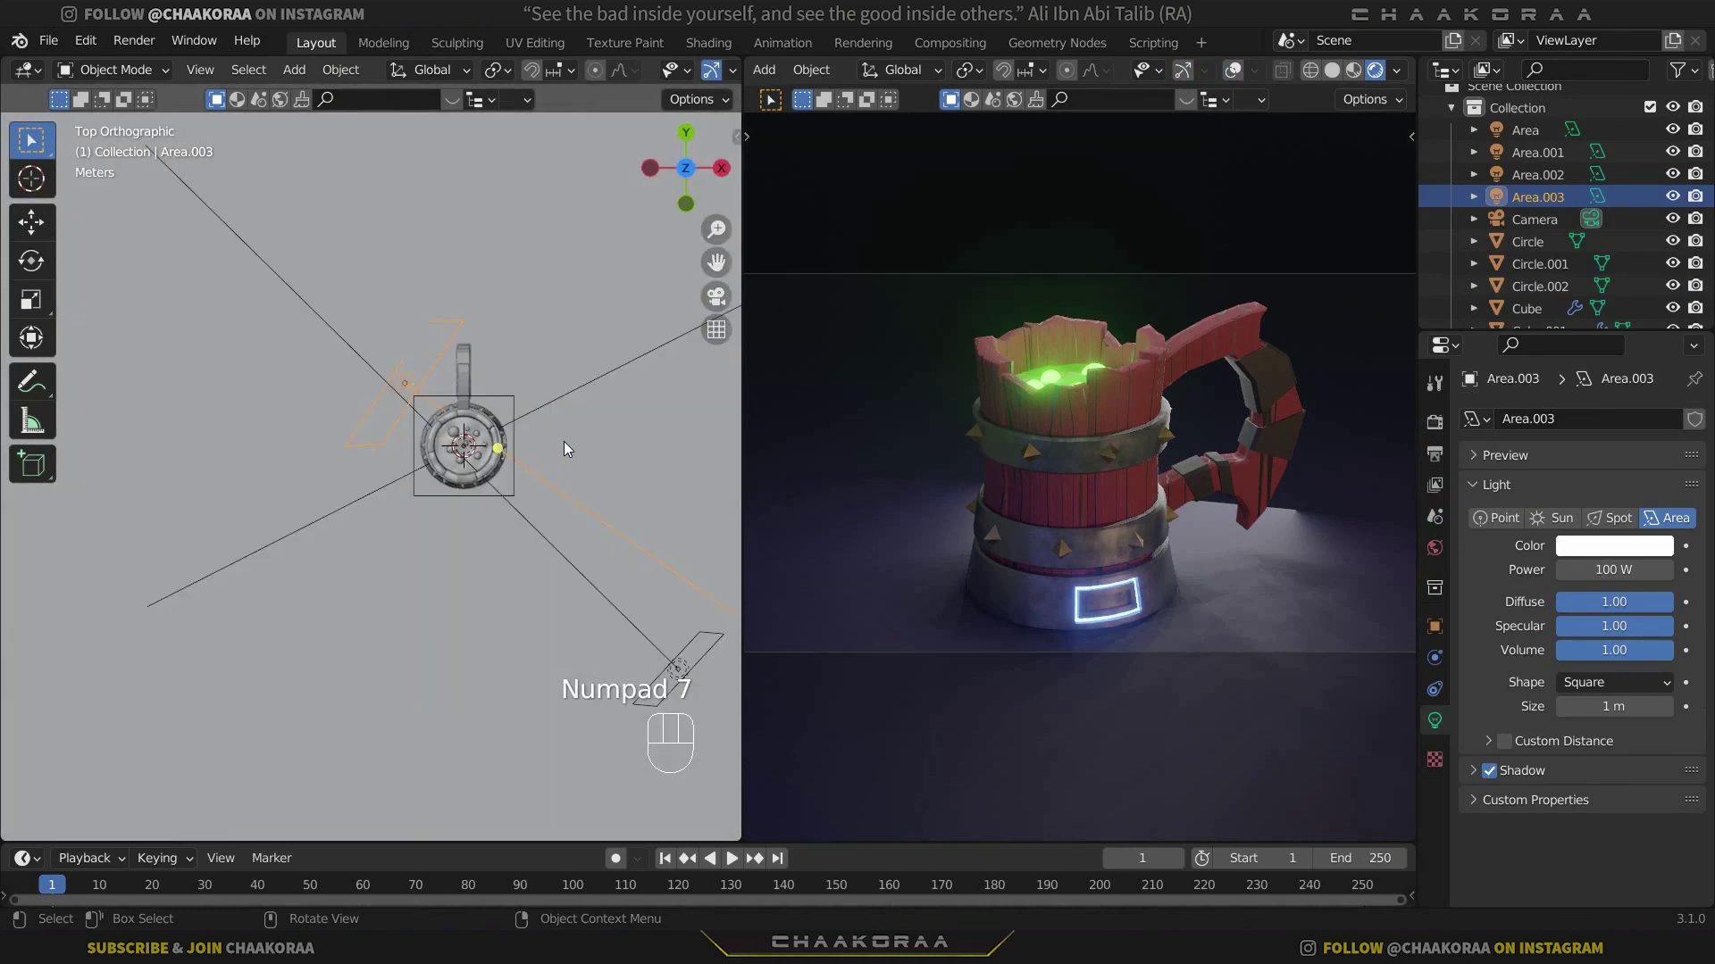
{"action": "key", "text": "s"}
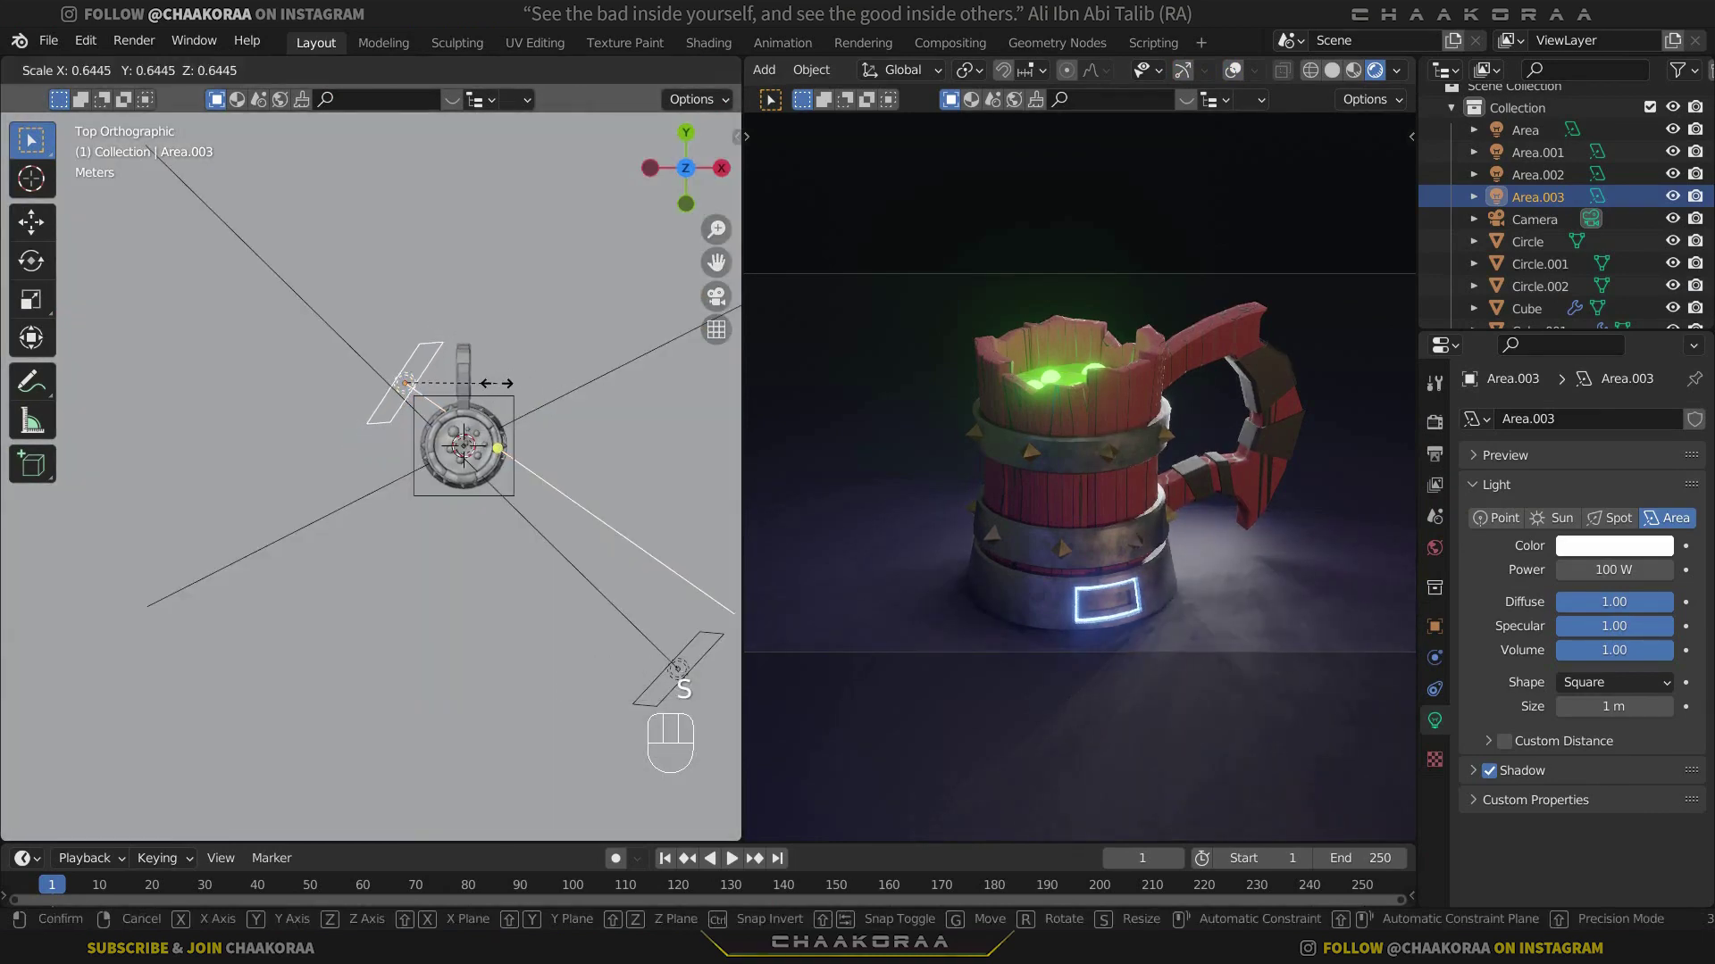
{"action": "left_click", "coordinate": [500, 413]}
Flatten the Area.003 light by scaling it along the global Z axis to about 0.218
{"action": "middle_click_drag", "start_coordinate": [500, 413], "coordinate": [451, 367]}
{"action": "scroll", "coordinate": [451, 366], "scroll_direction": "up", "scroll_amount": 2}
{"action": "key", "text": "s"}
{"action": "key", "text": "x"}
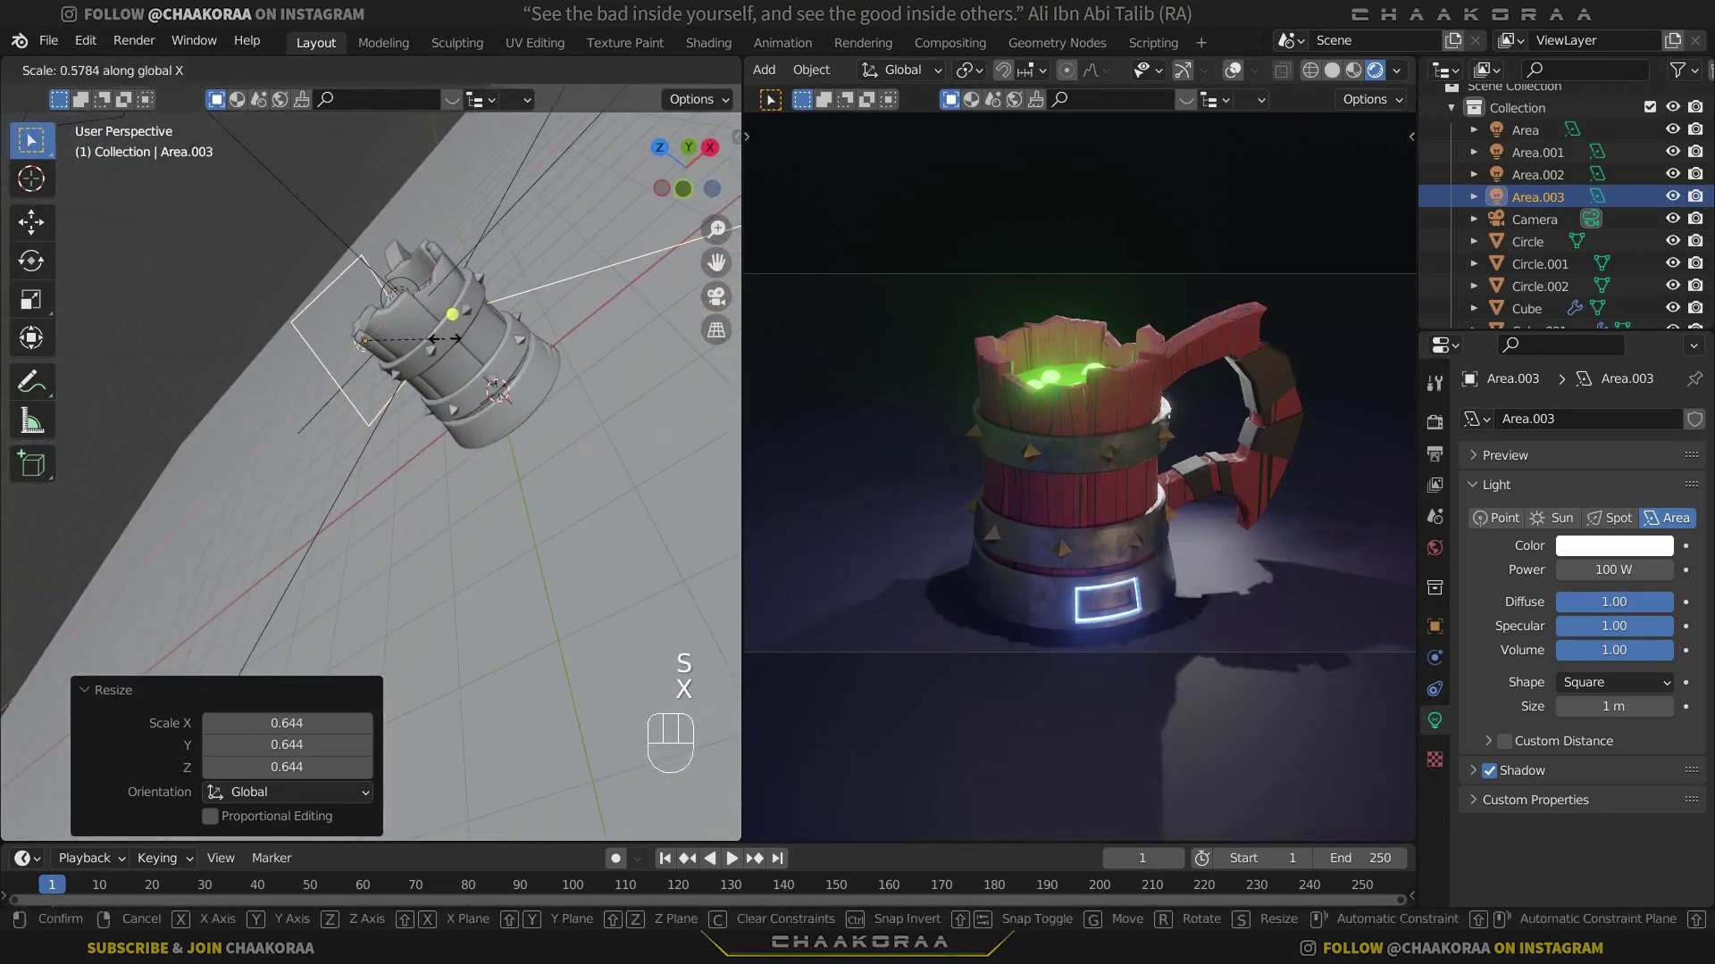
{"action": "key", "text": "y"}
{"action": "key", "text": "z"}
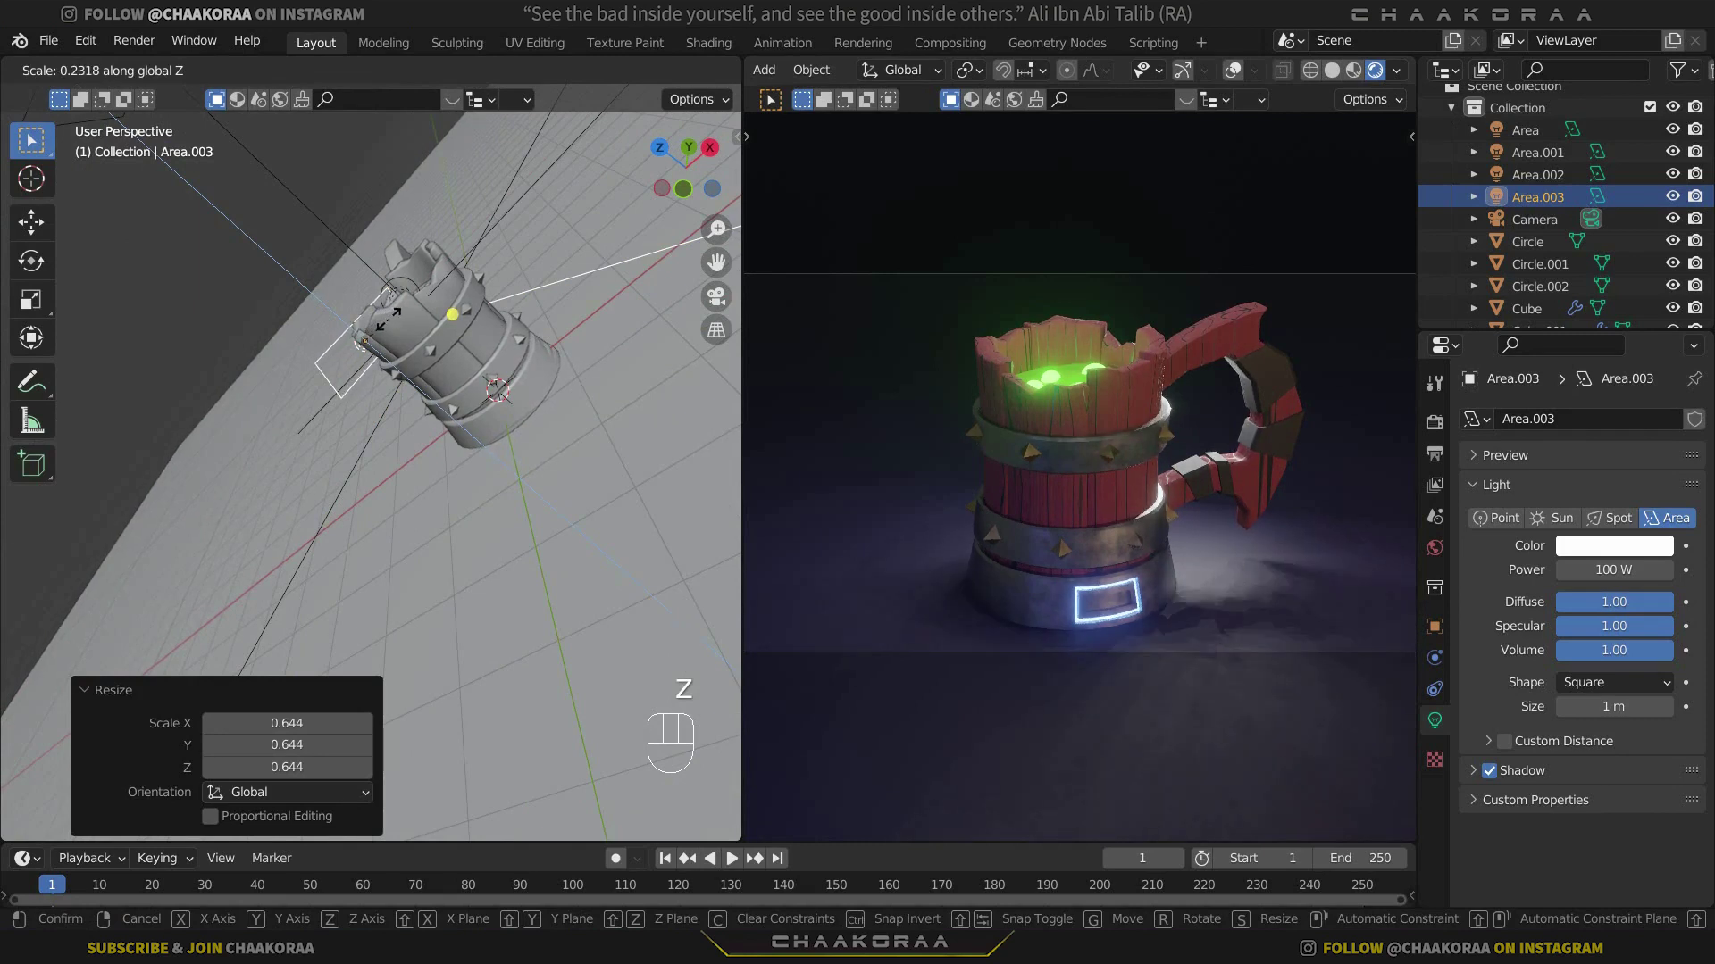
{"action": "left_click", "coordinate": [386, 322]}
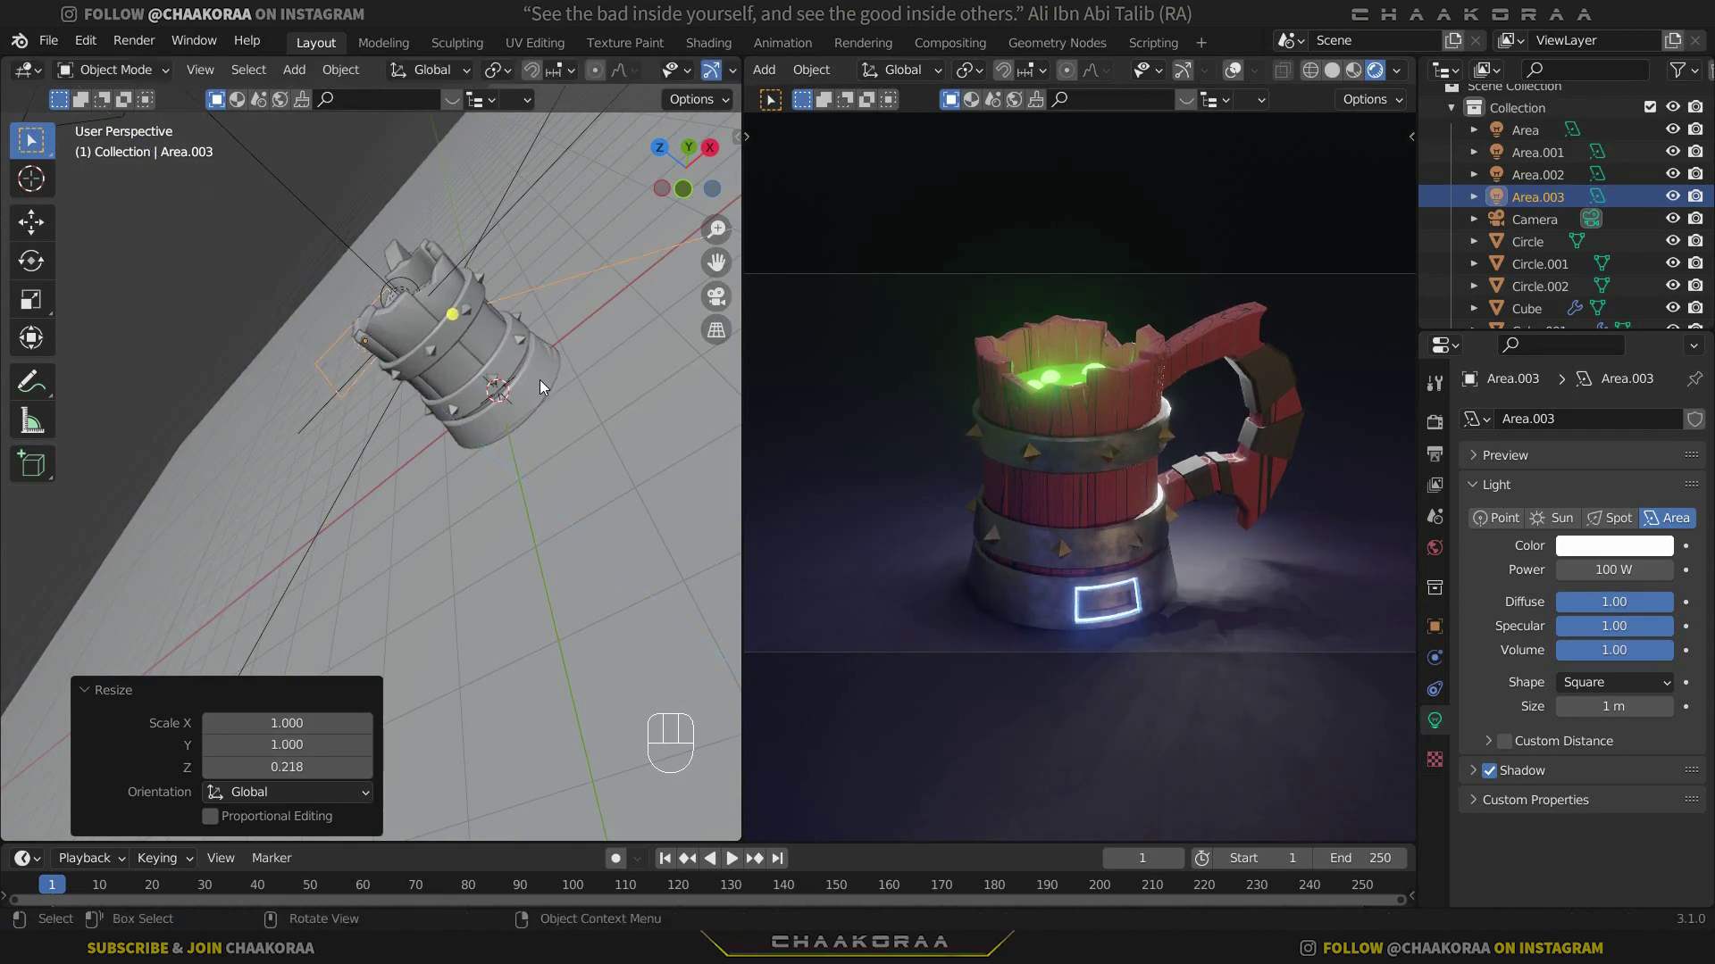
Raise the Area.003 light about 0.22 m along Z and set its power to 200 W
{"action": "key", "text": "g"}
{"action": "key", "text": "z"}
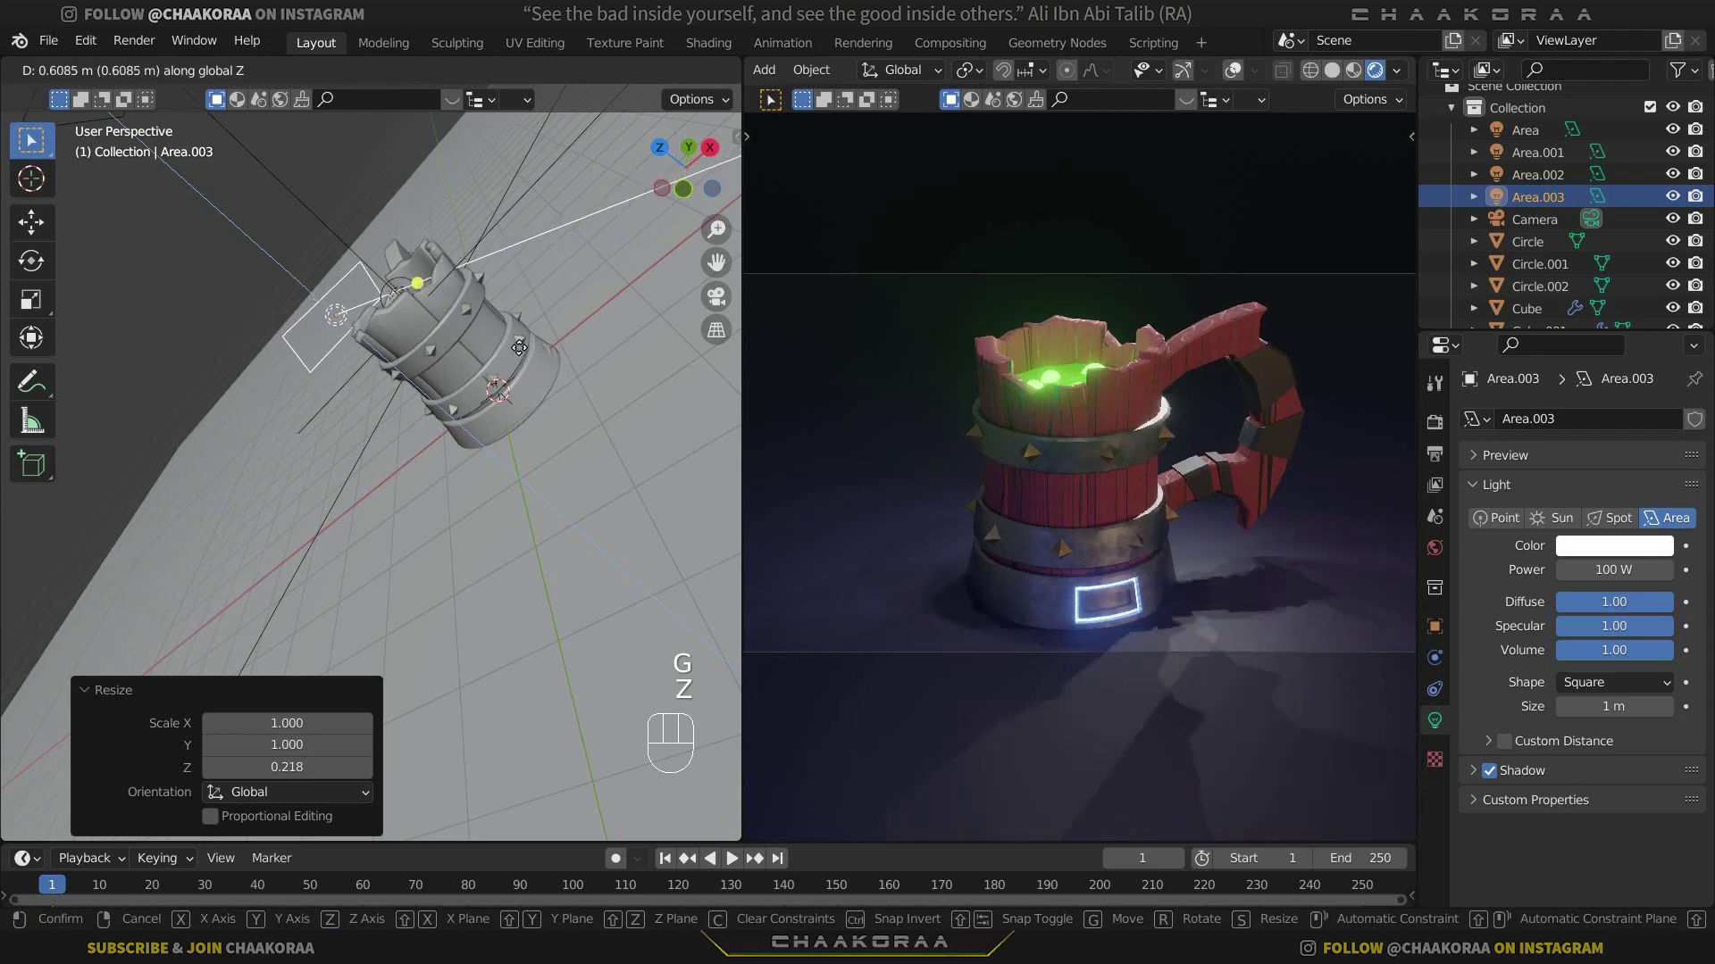
{"action": "left_click", "coordinate": [538, 364]}
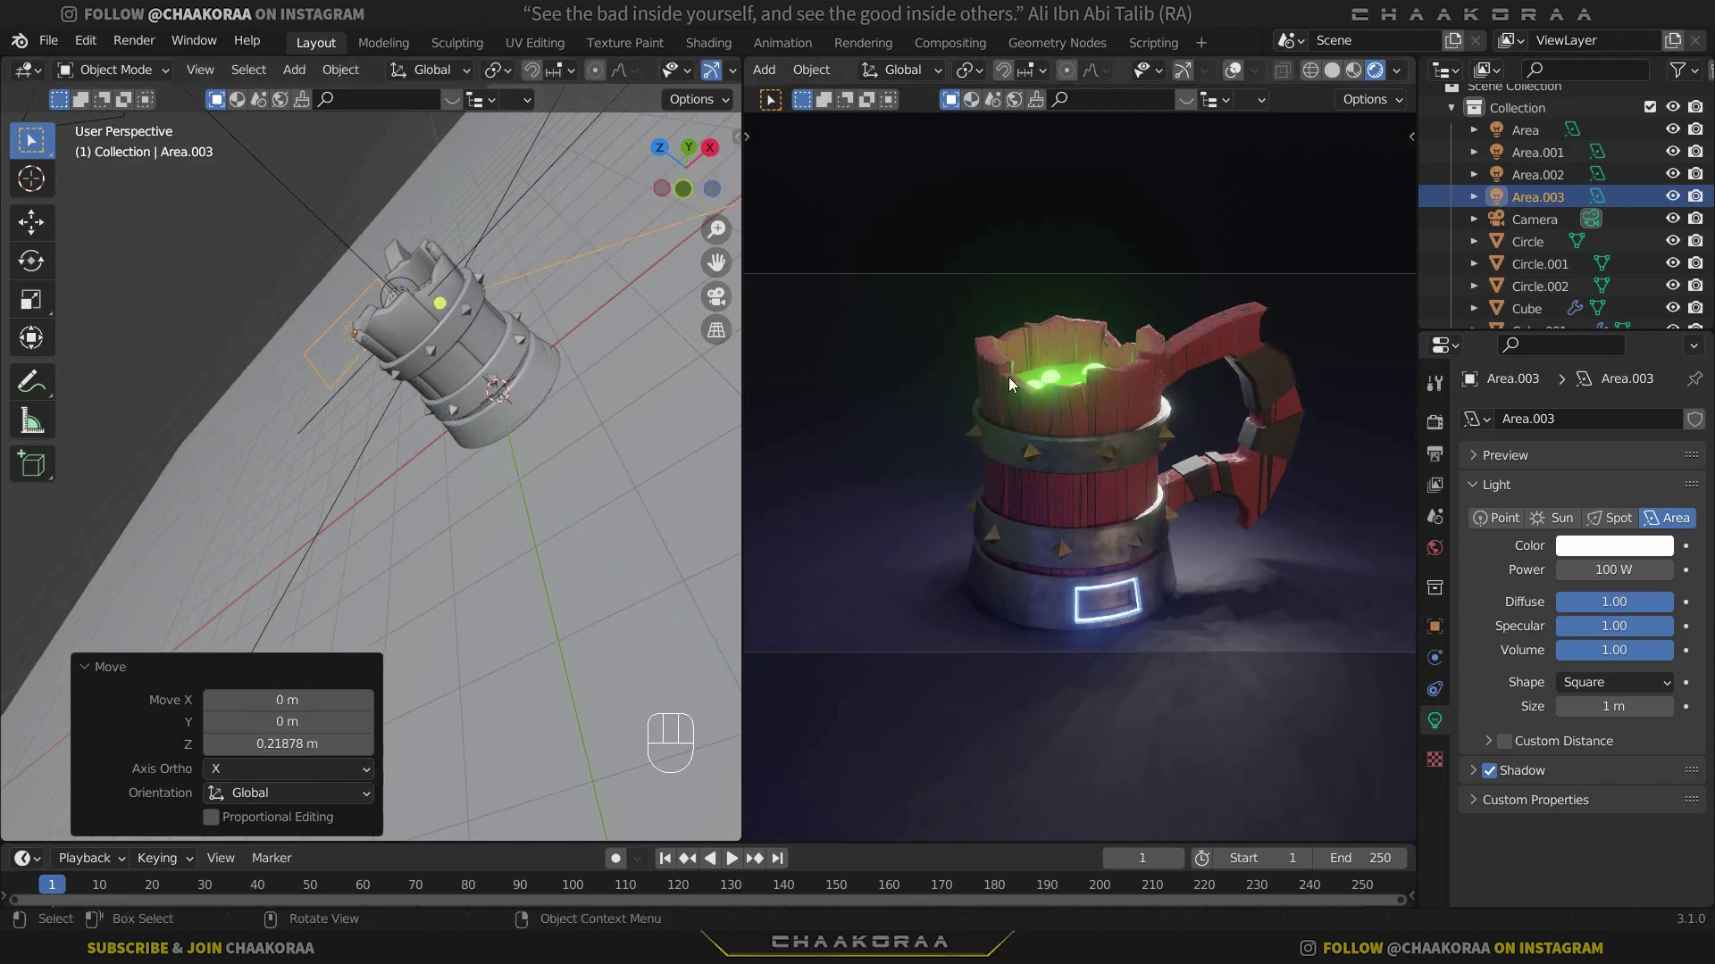
{"action": "left_click", "coordinate": [1613, 570]}
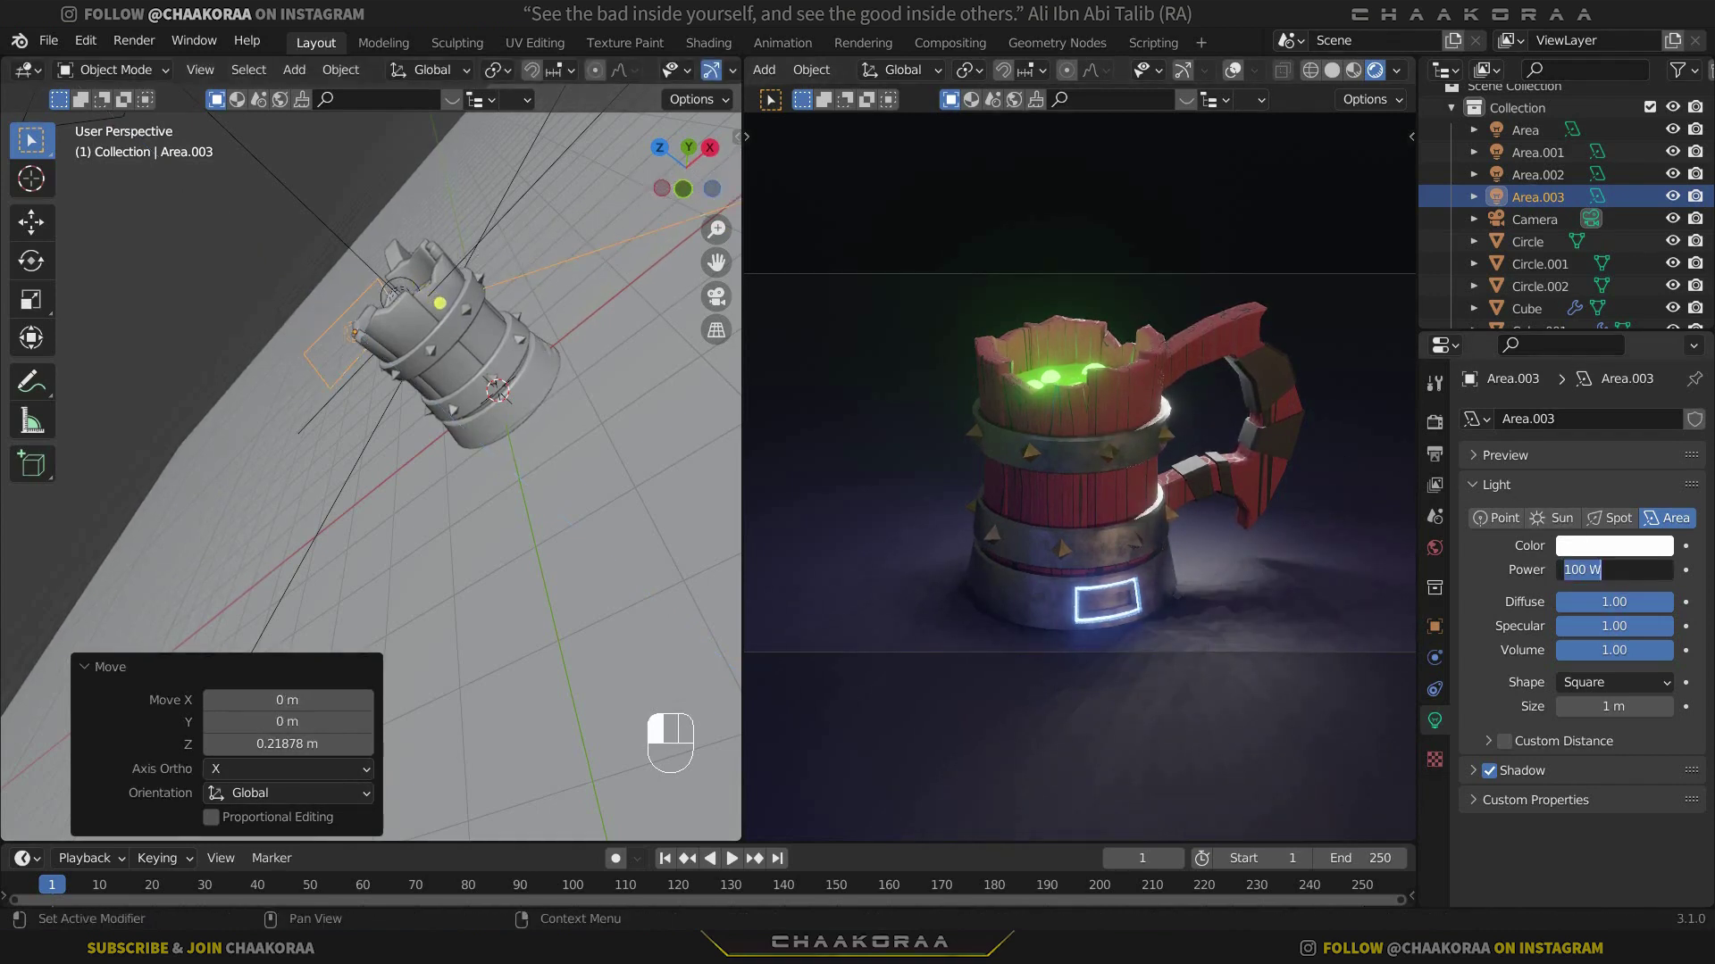
{"action": "type", "text": "200"}
{"action": "key", "text": "Return"}
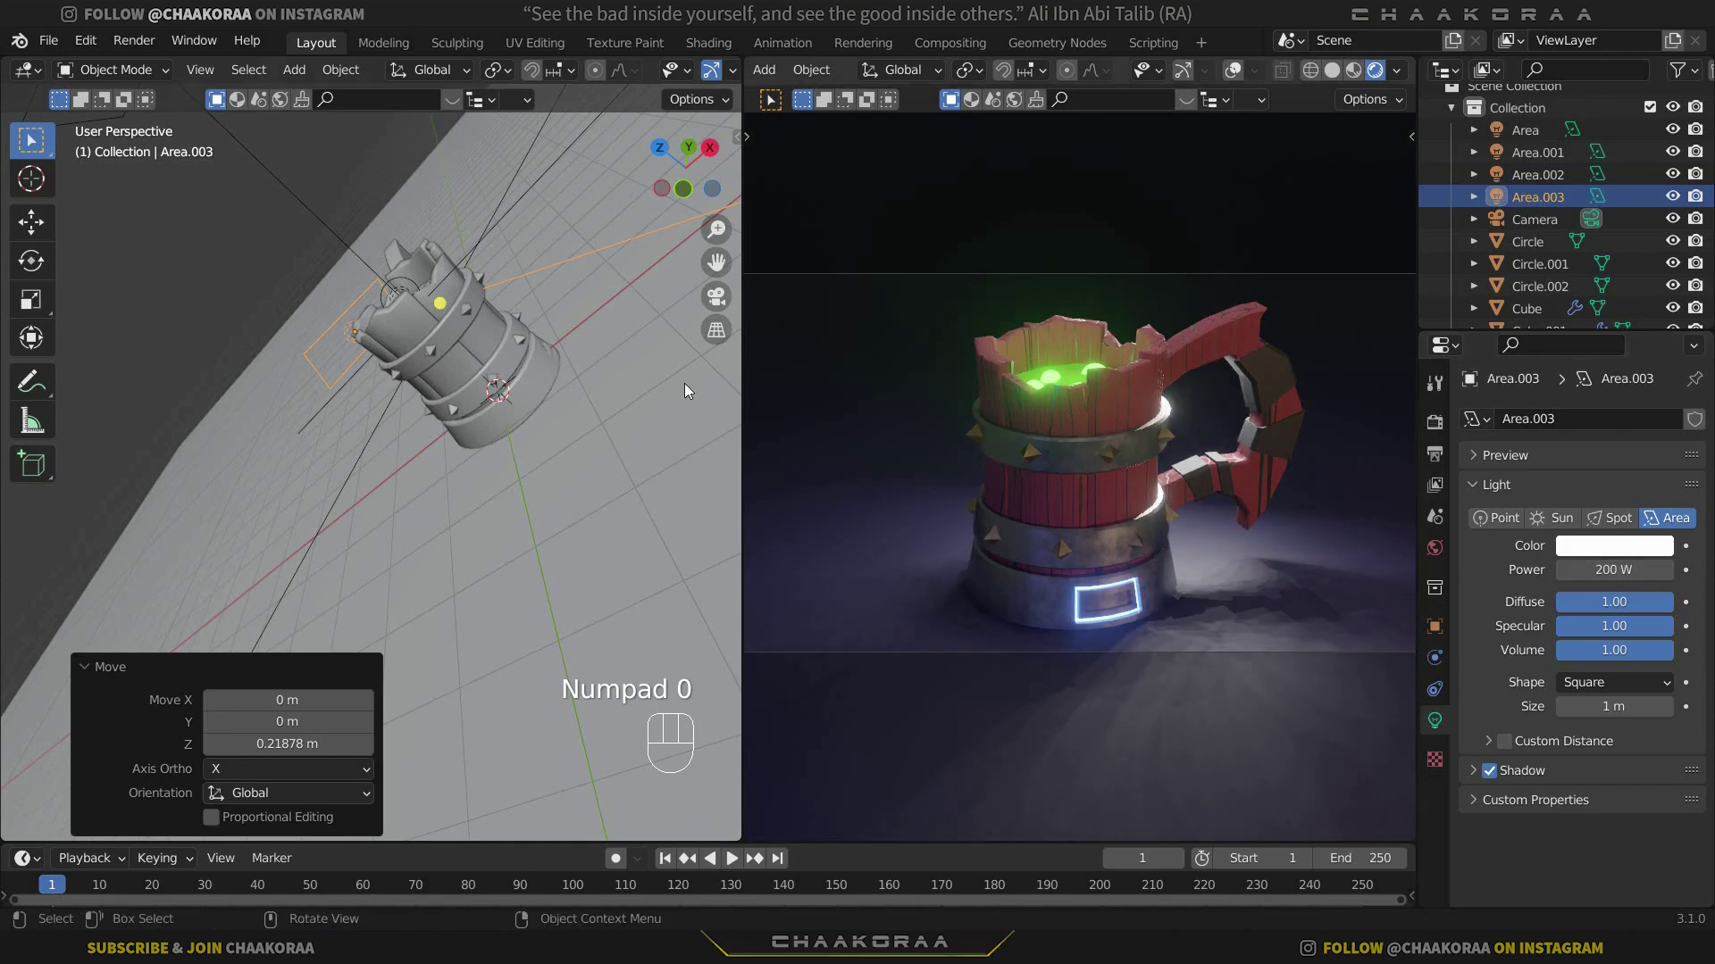
In the right orthographic view, move the Area.003 light about -0.40 m along Y and 0.67 m up along Z
{"action": "key", "text": "KP_3"}
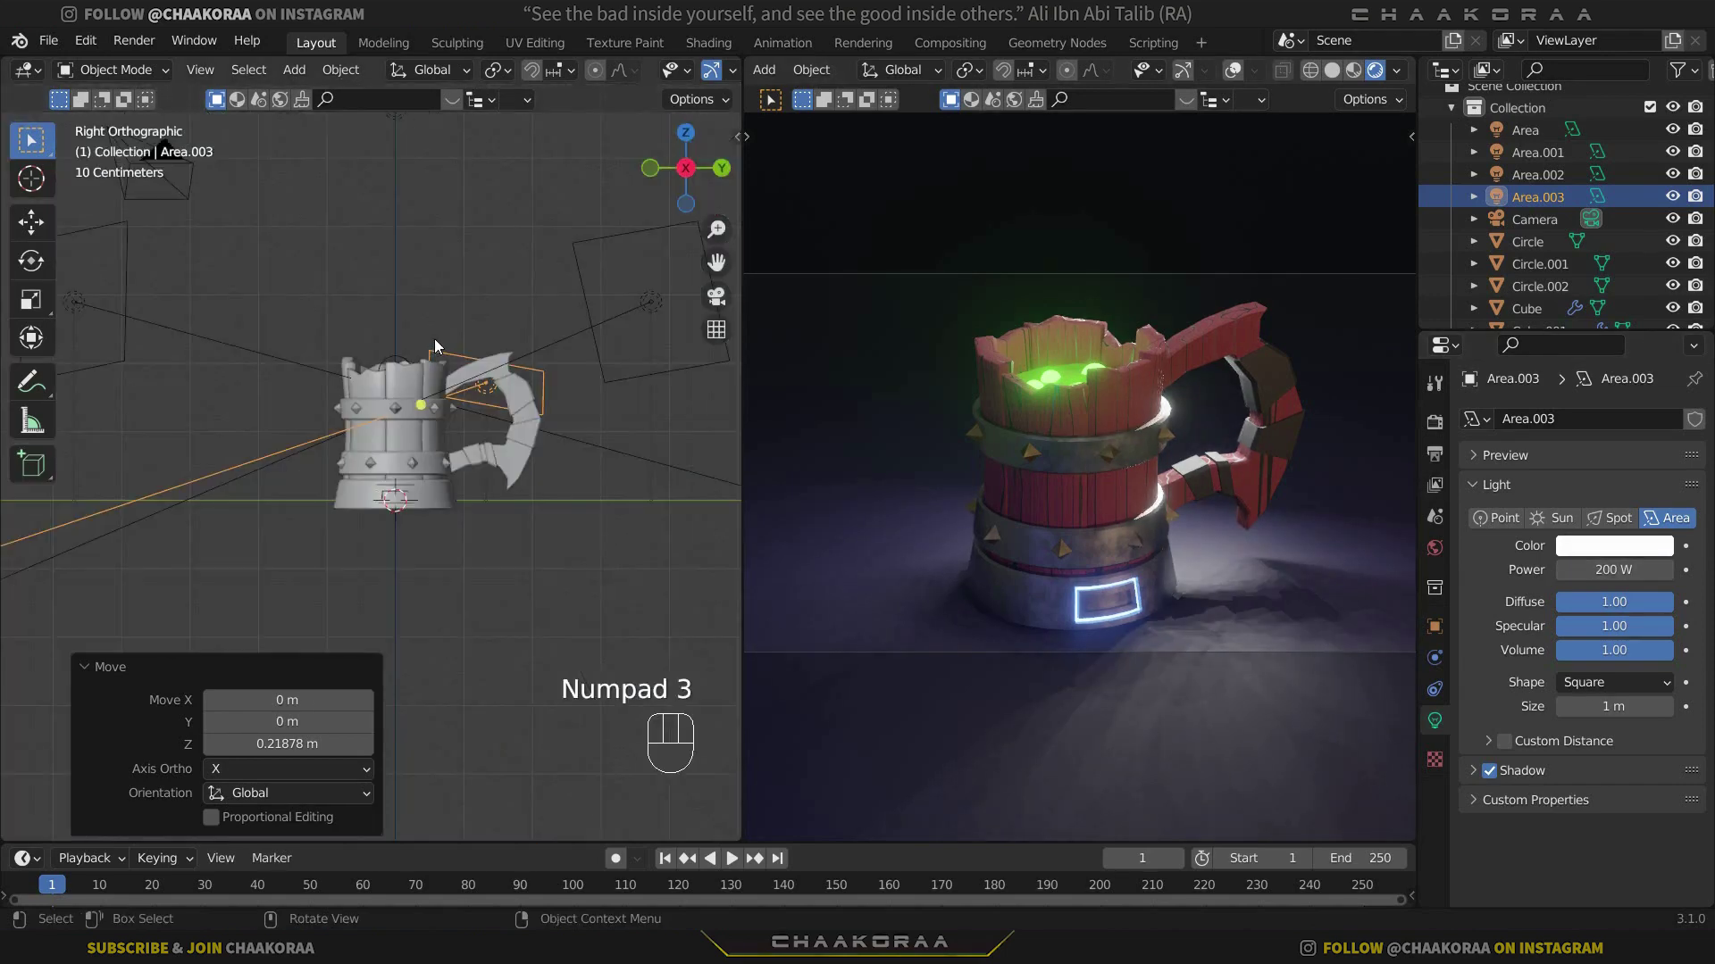
{"action": "key", "text": "g"}
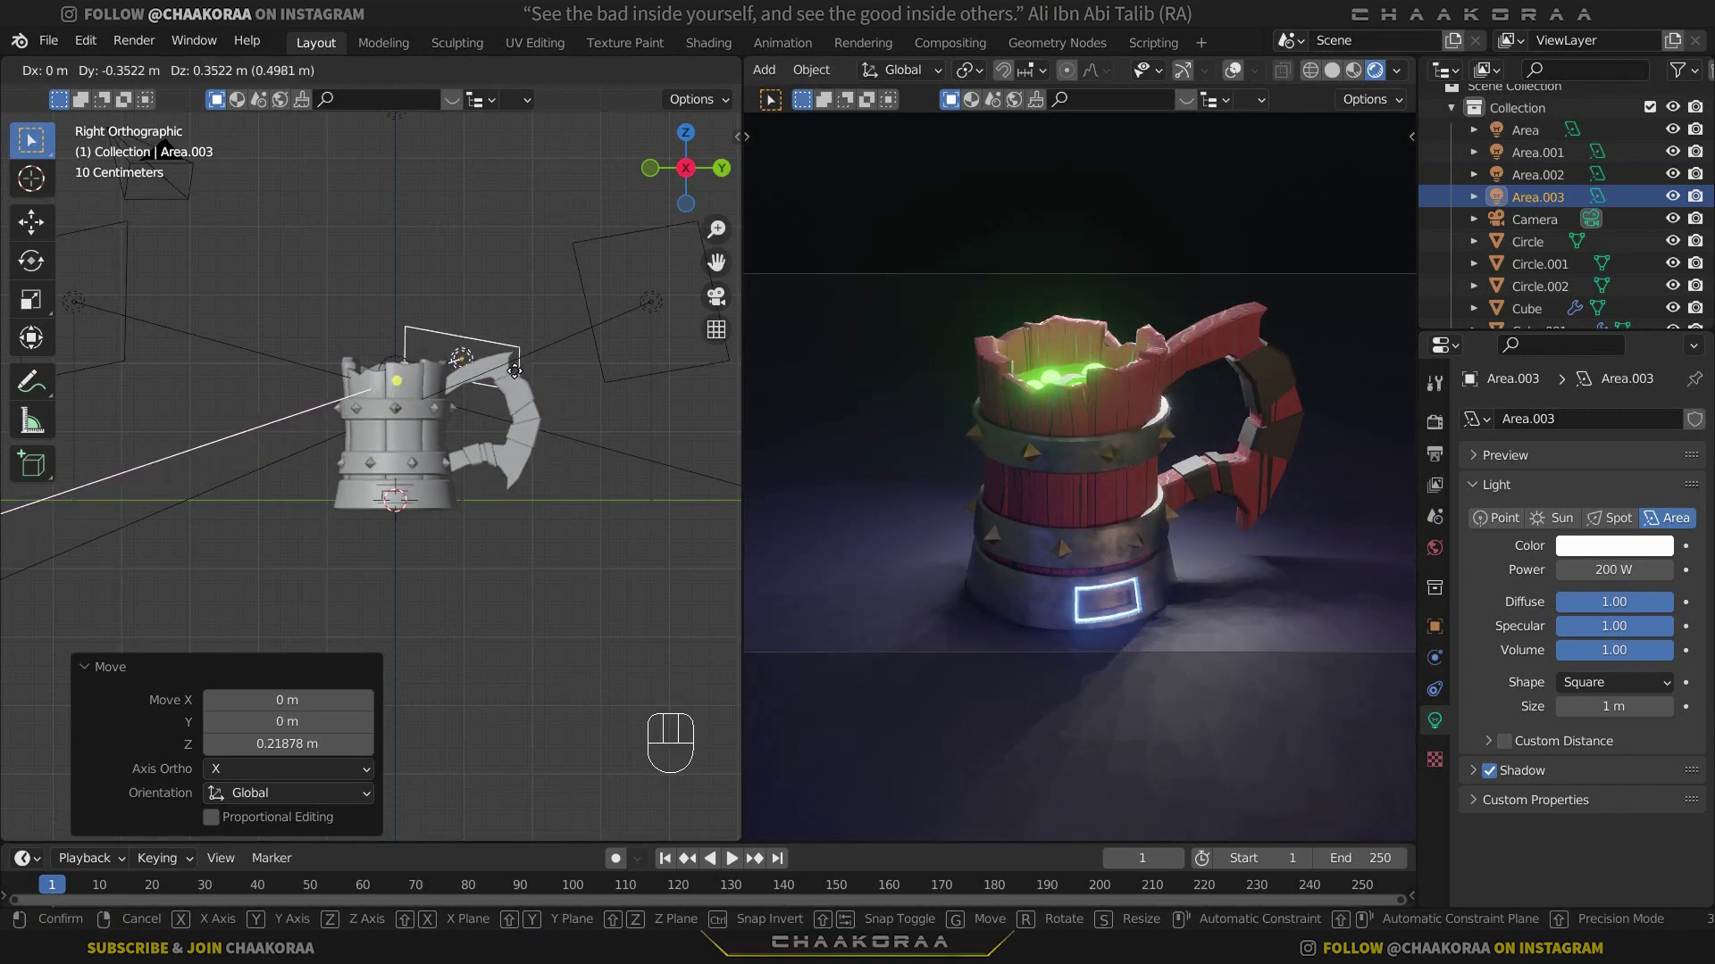
{"action": "left_click", "coordinate": [711, 405]}
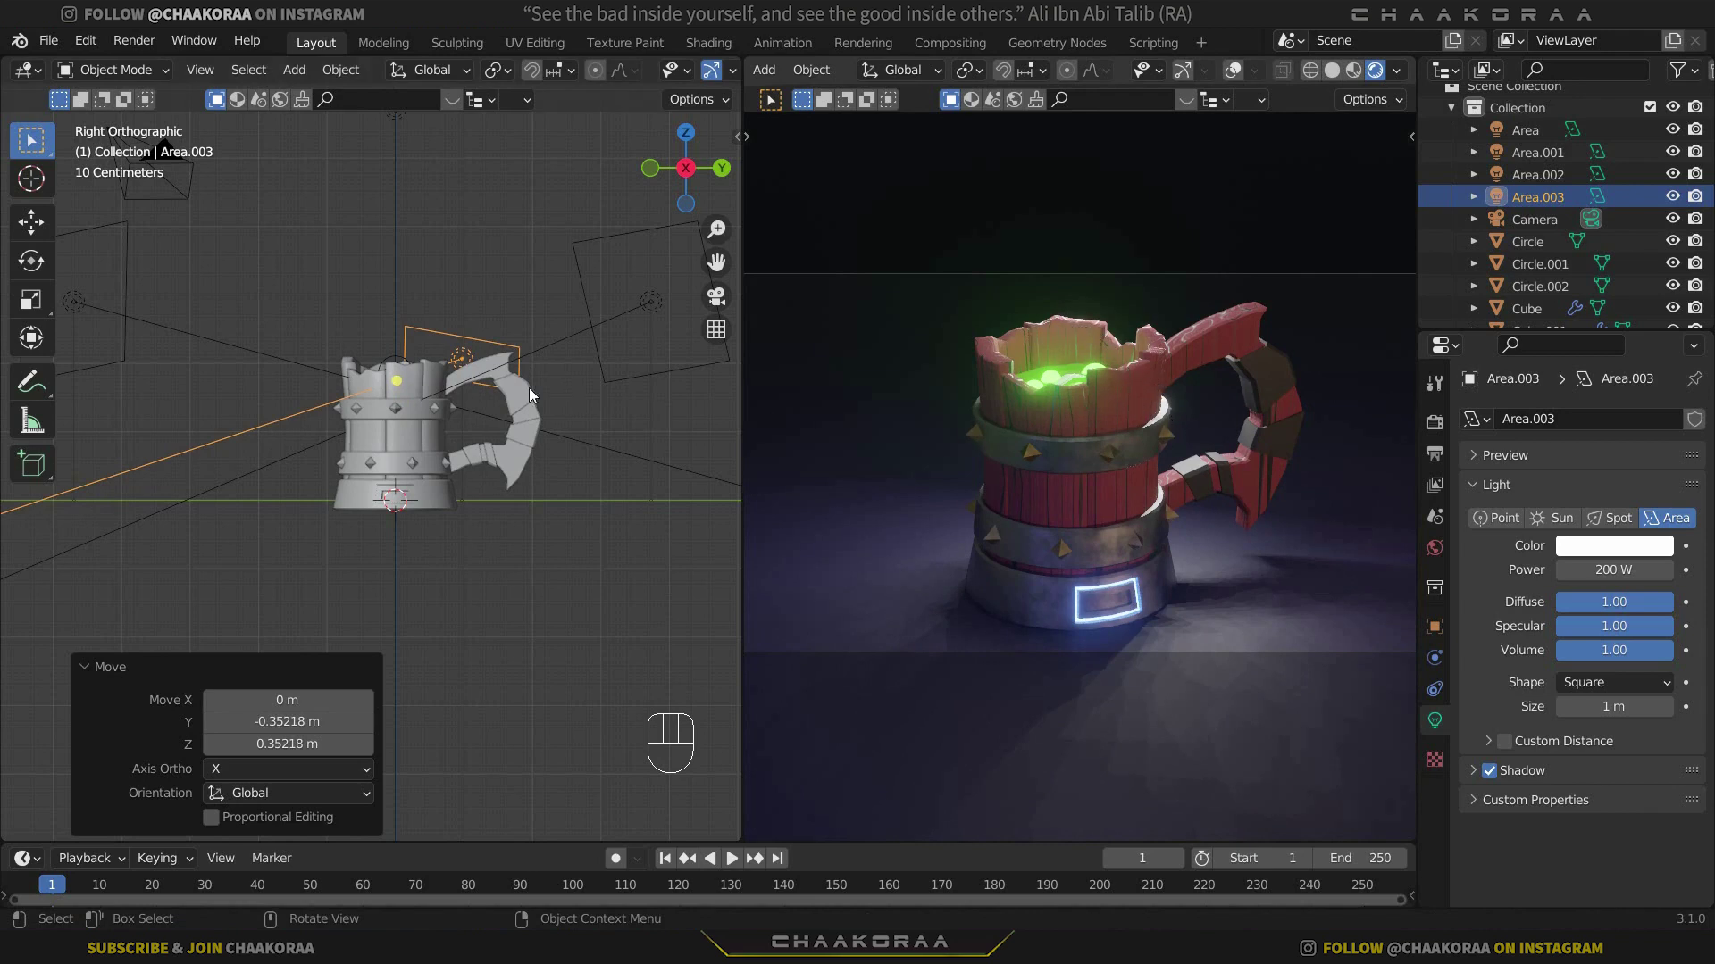
{"action": "key", "text": "g"}
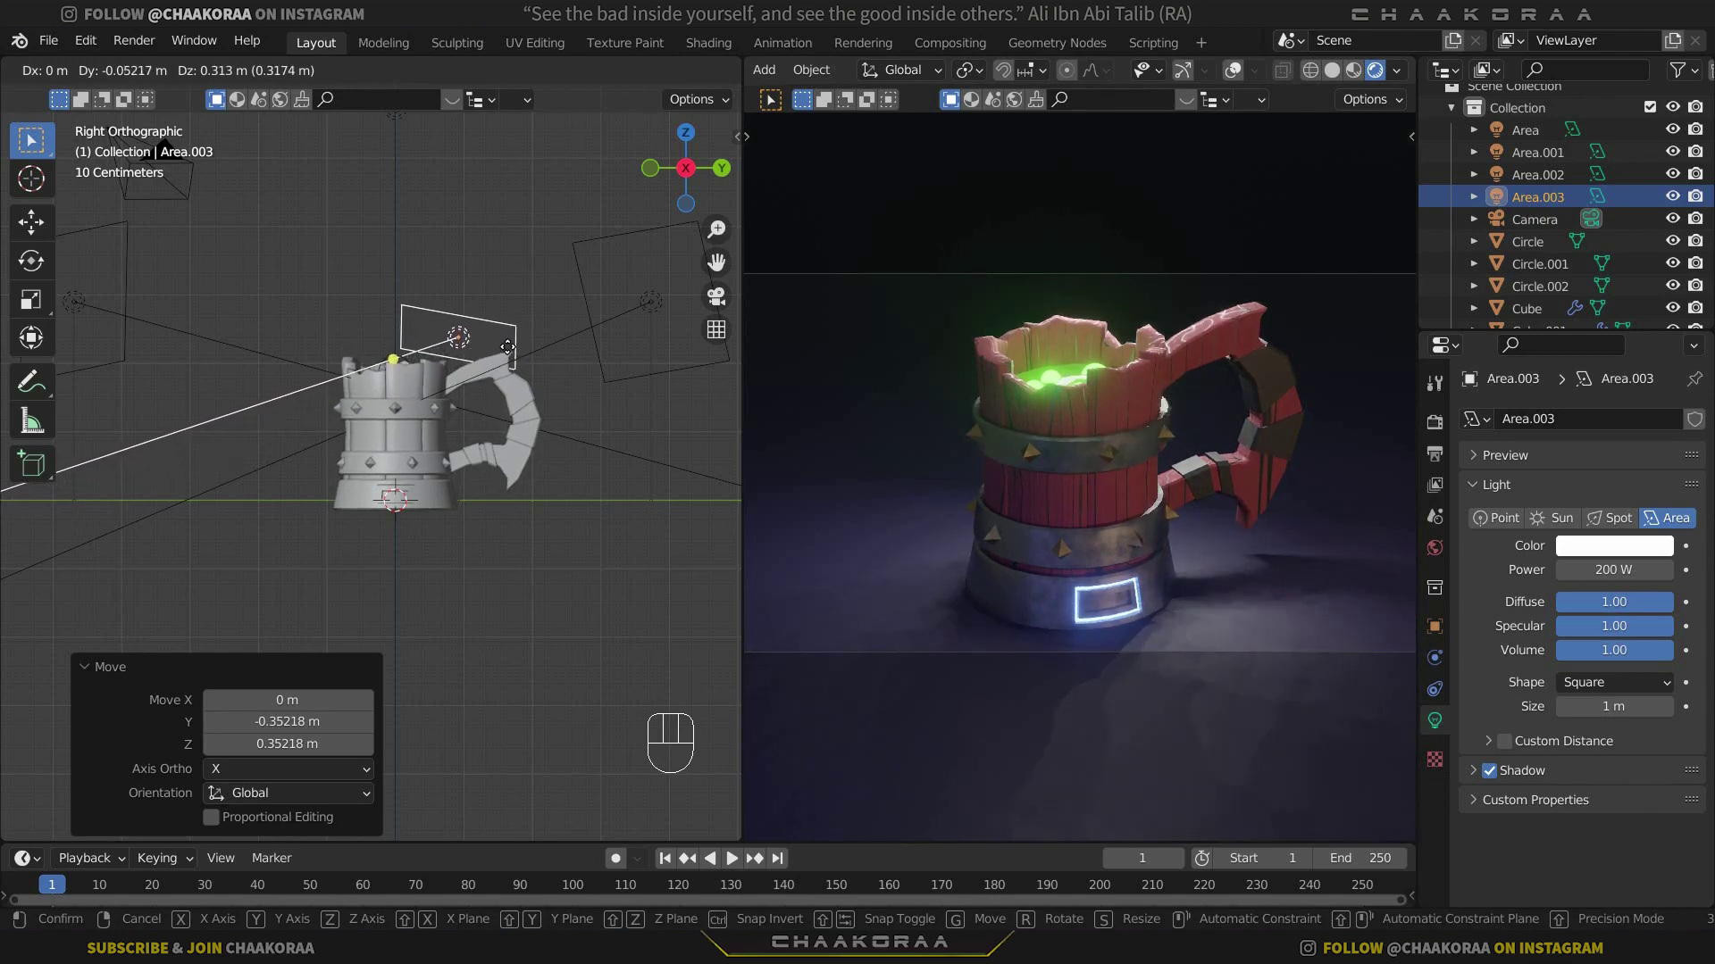
{"action": "left_click", "coordinate": [507, 344]}
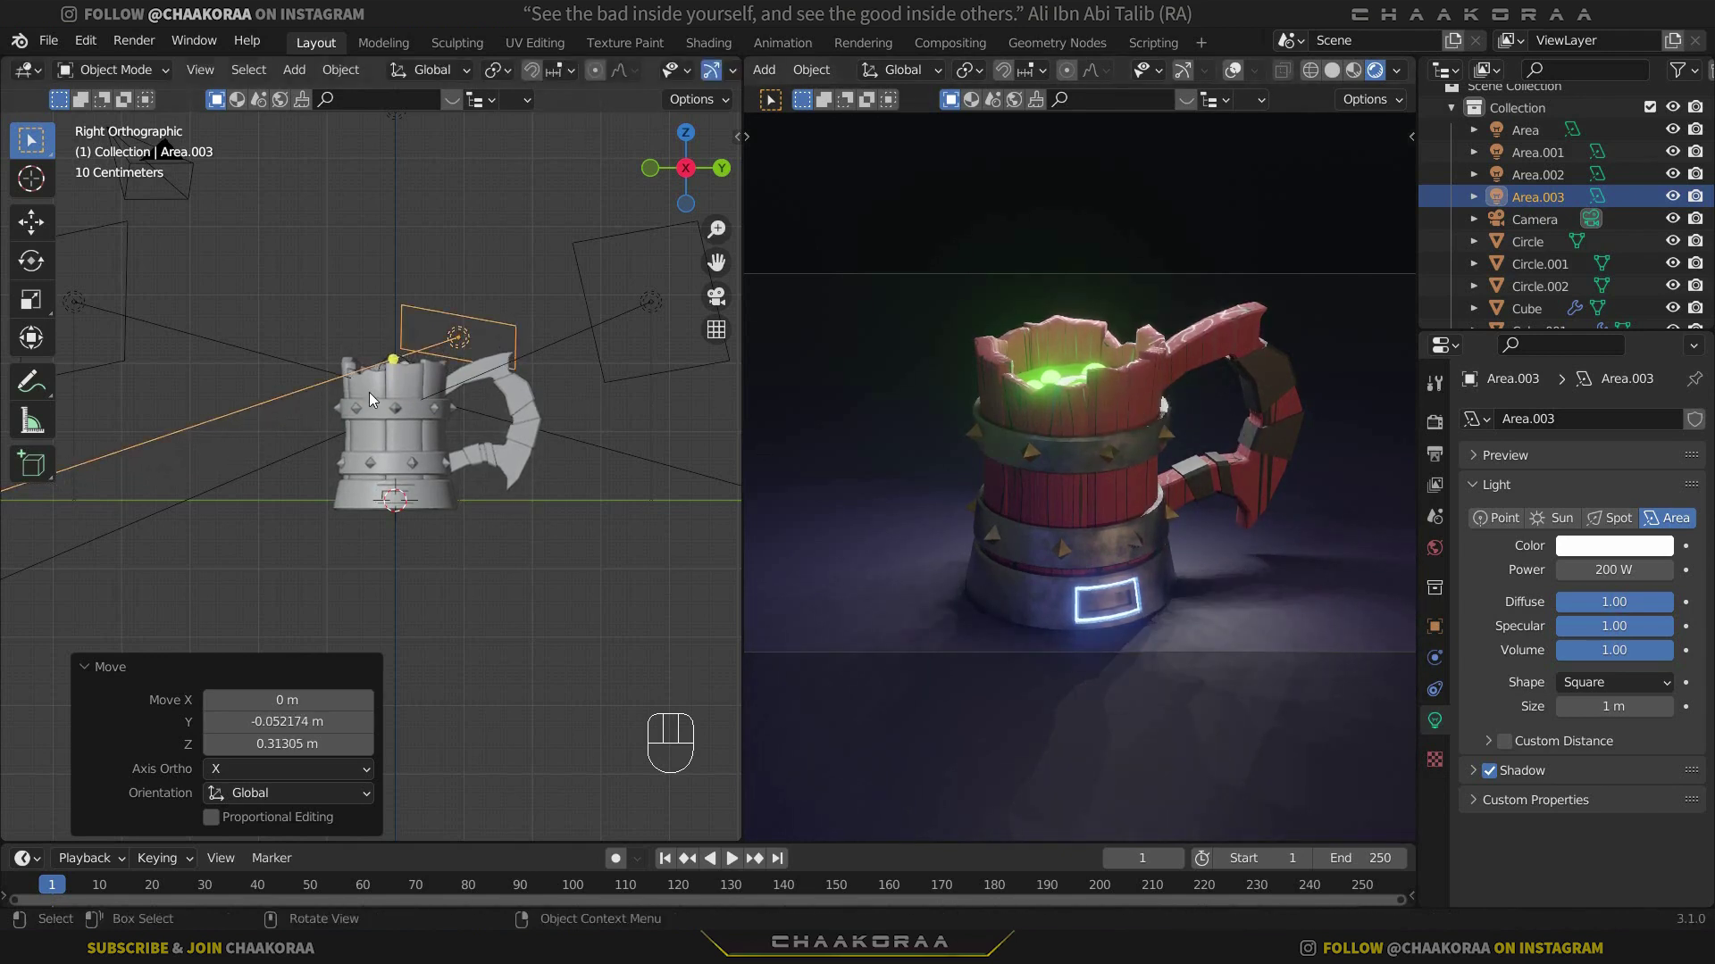
Try duplicating the Area.003 light near the handle, offset about 1.32 m in Y and -0.91 m in Z, and undo the duplicate
{"action": "key", "text": "g"}
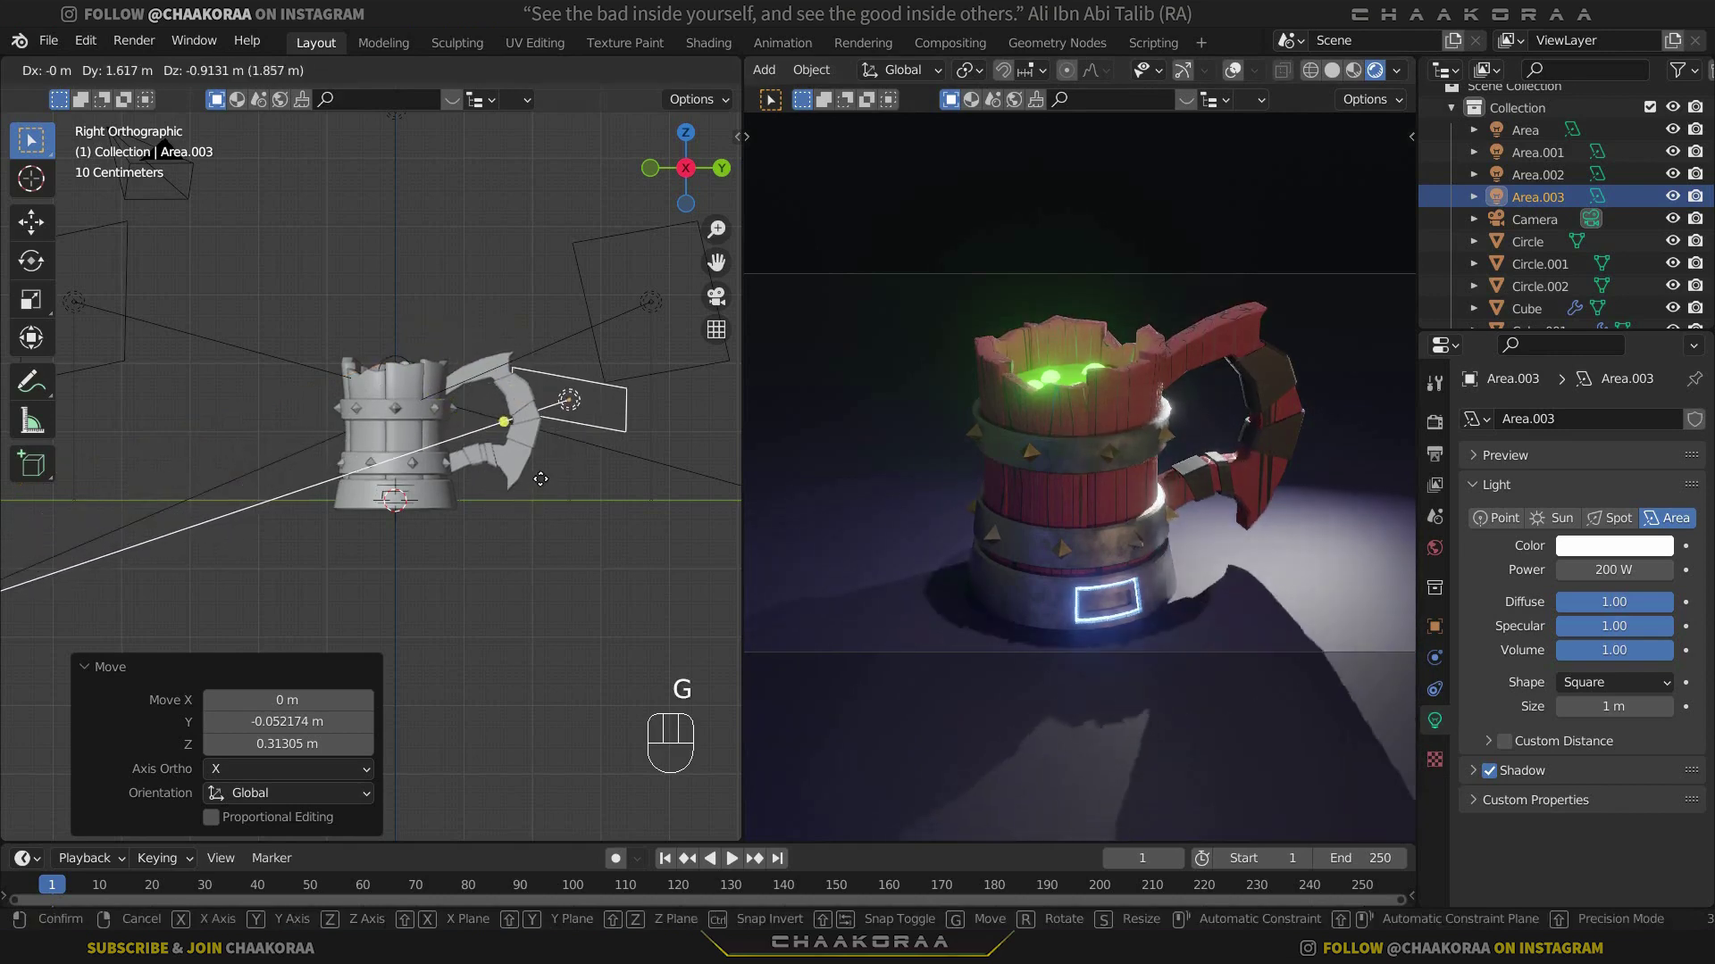
{"action": "right_click", "coordinate": [459, 452]}
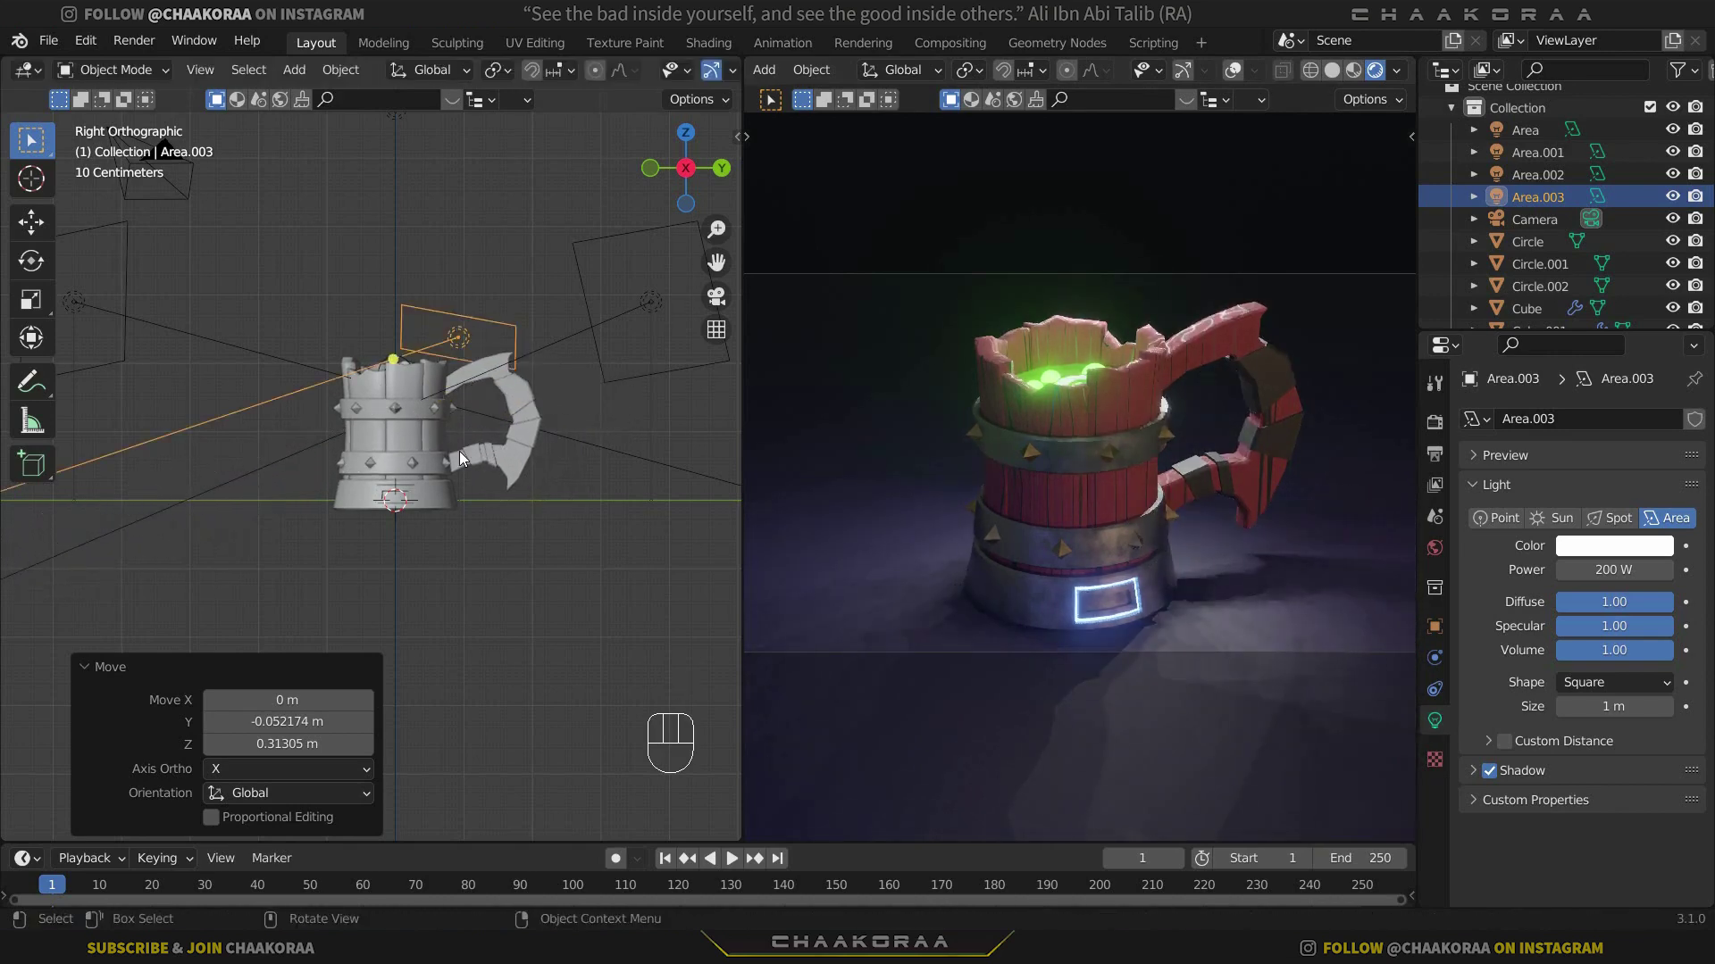
{"action": "key", "text": "shift+d"}
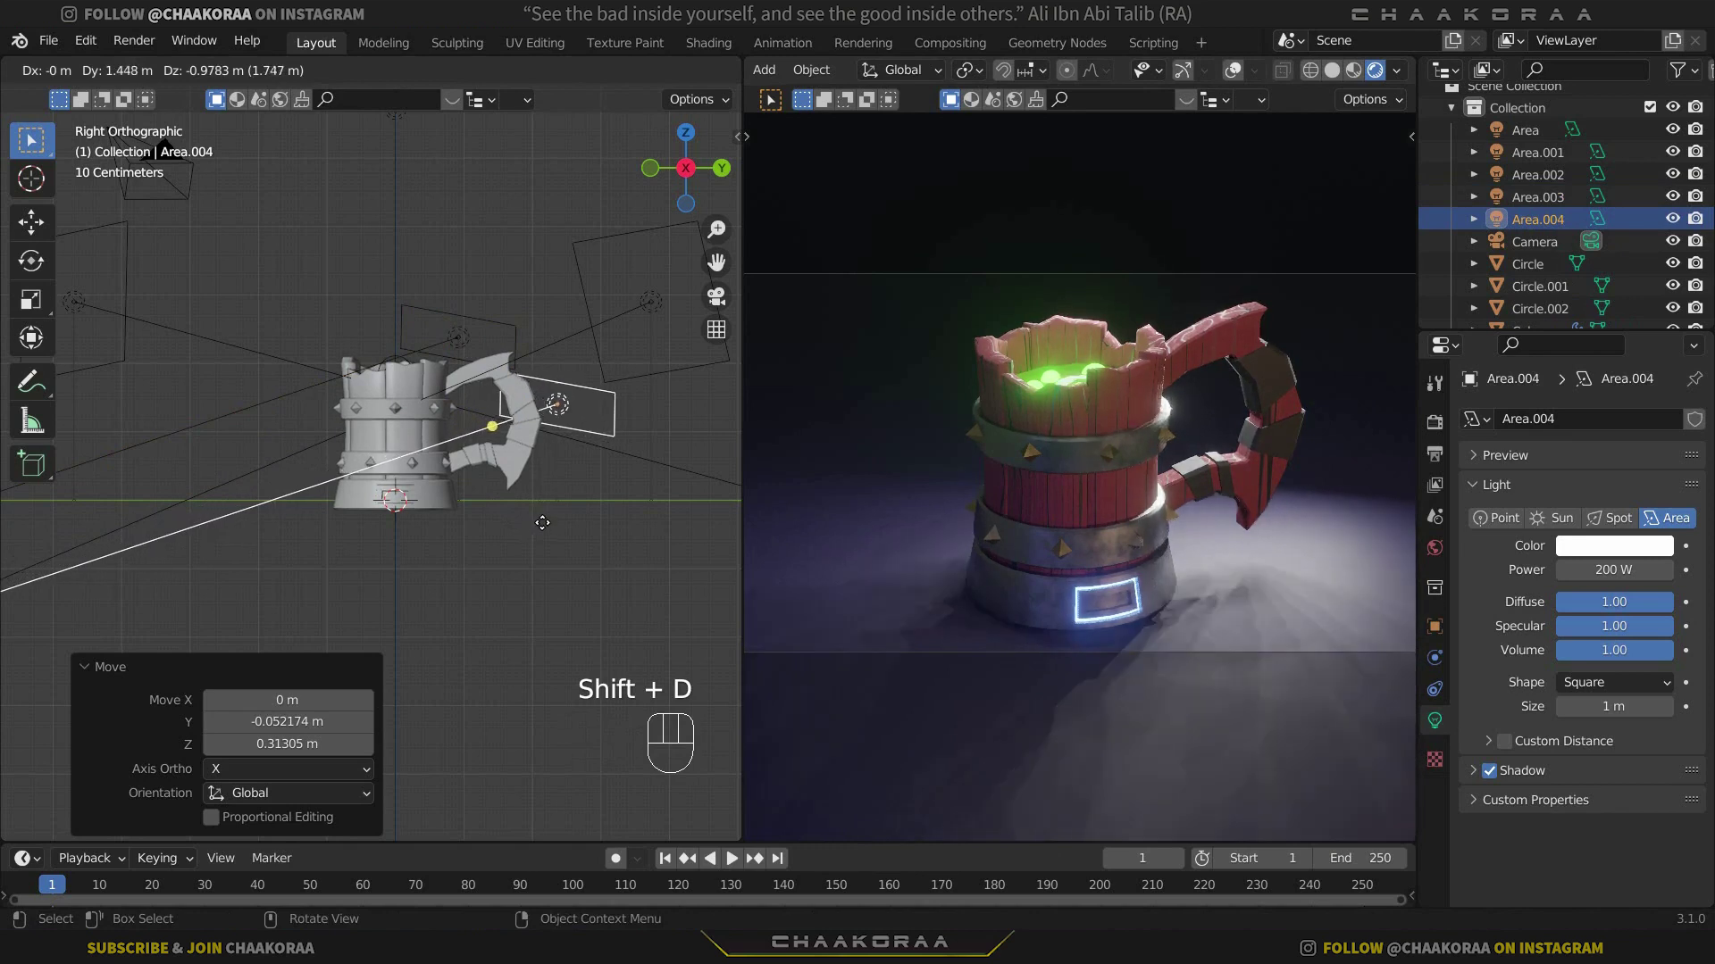
{"action": "left_click", "coordinate": [534, 509]}
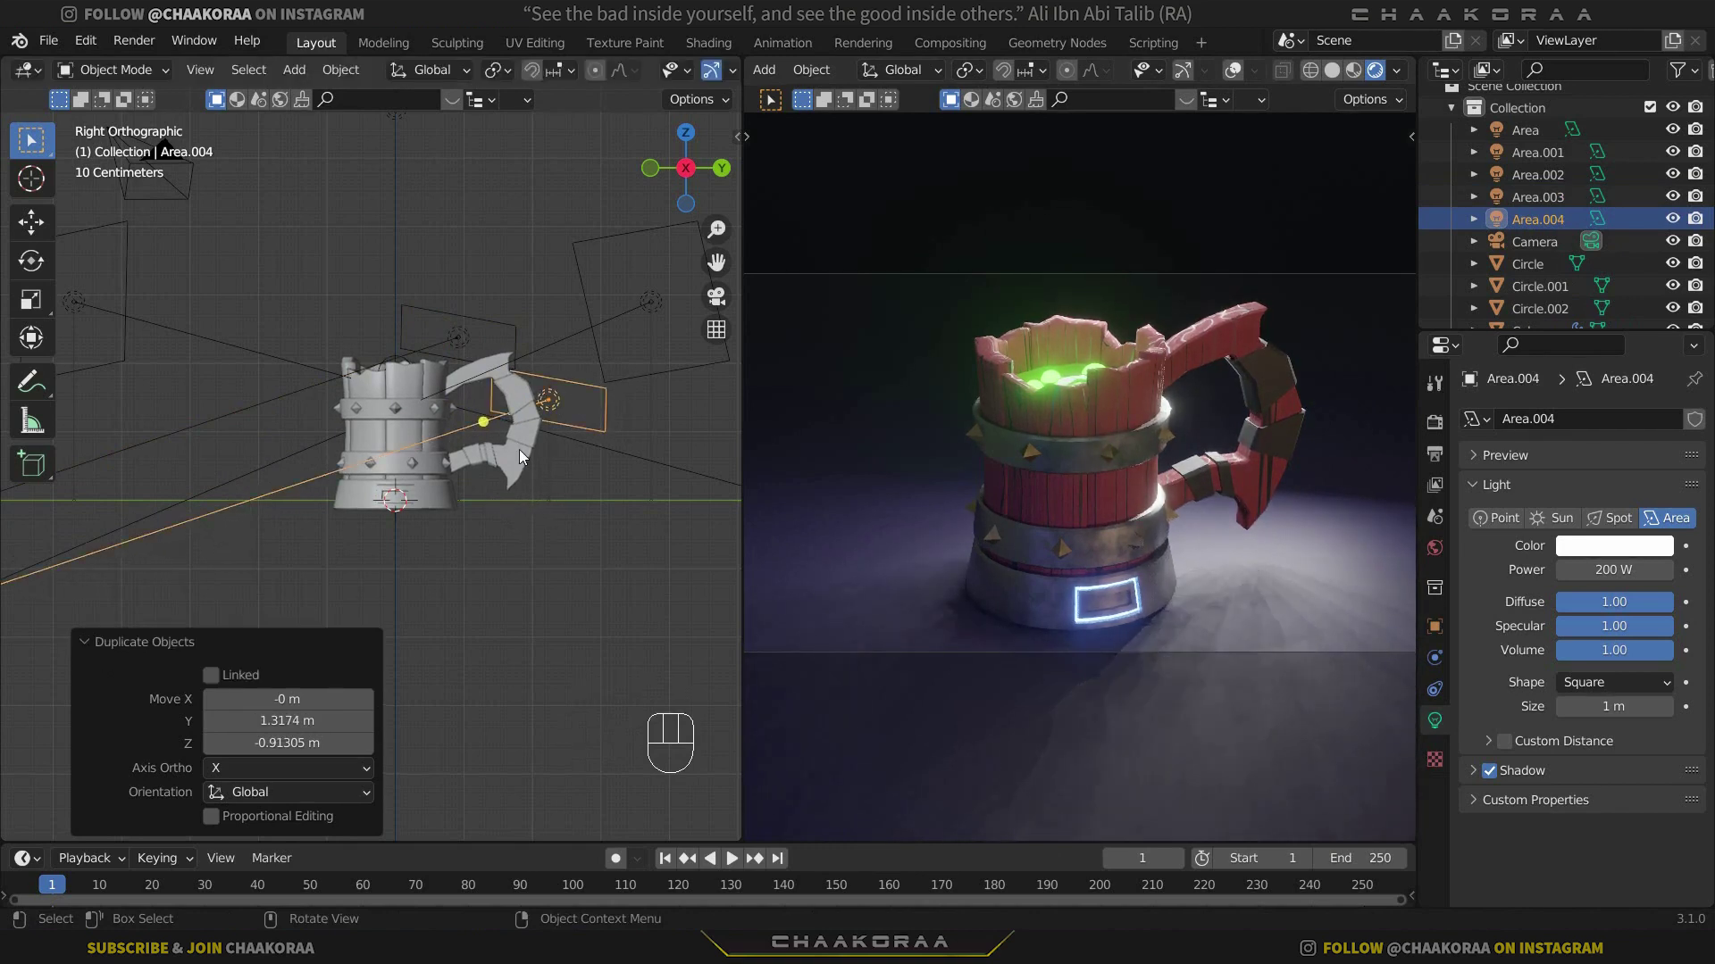
{"action": "key", "text": "ctrl+z"}
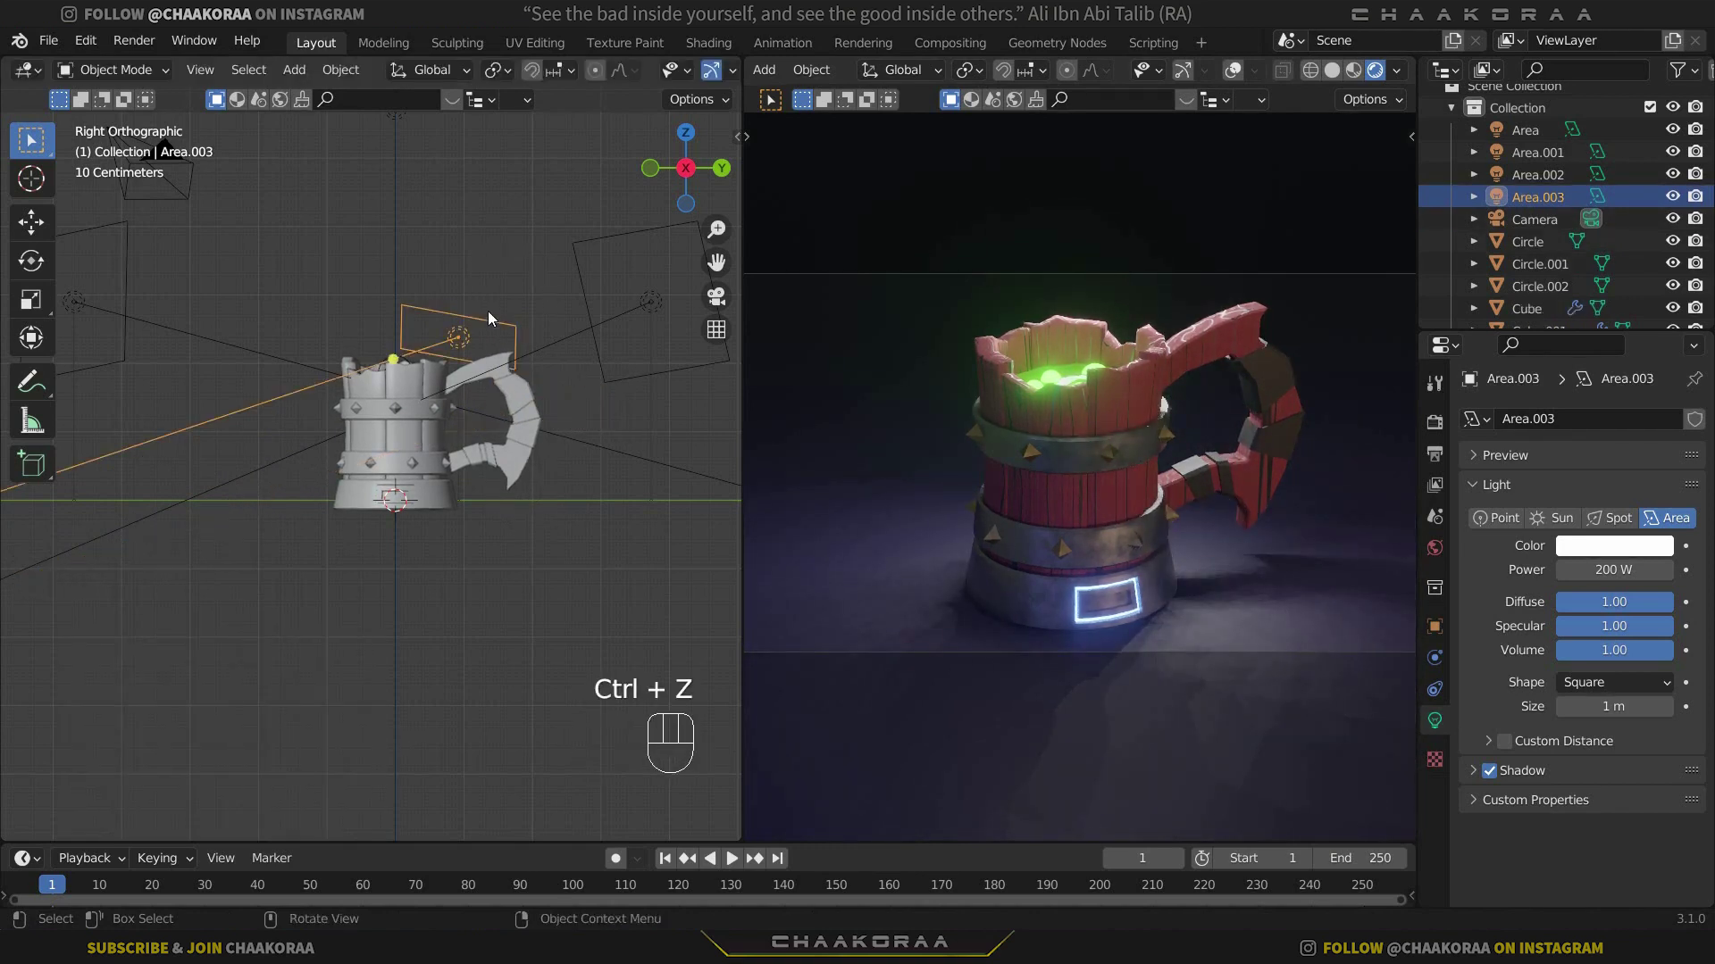